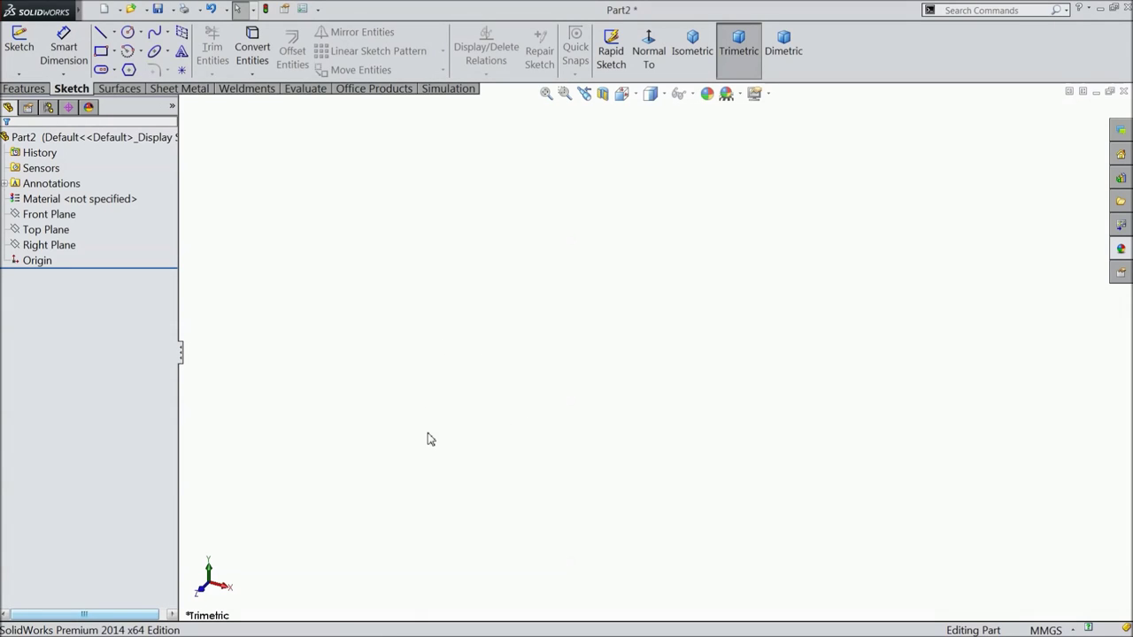
Select the Front Plane of the new Part2 as the sketching plane.
click(50, 216)
Start a 3D sketch on the Front Plane, viewed normal to it.
click(19, 74)
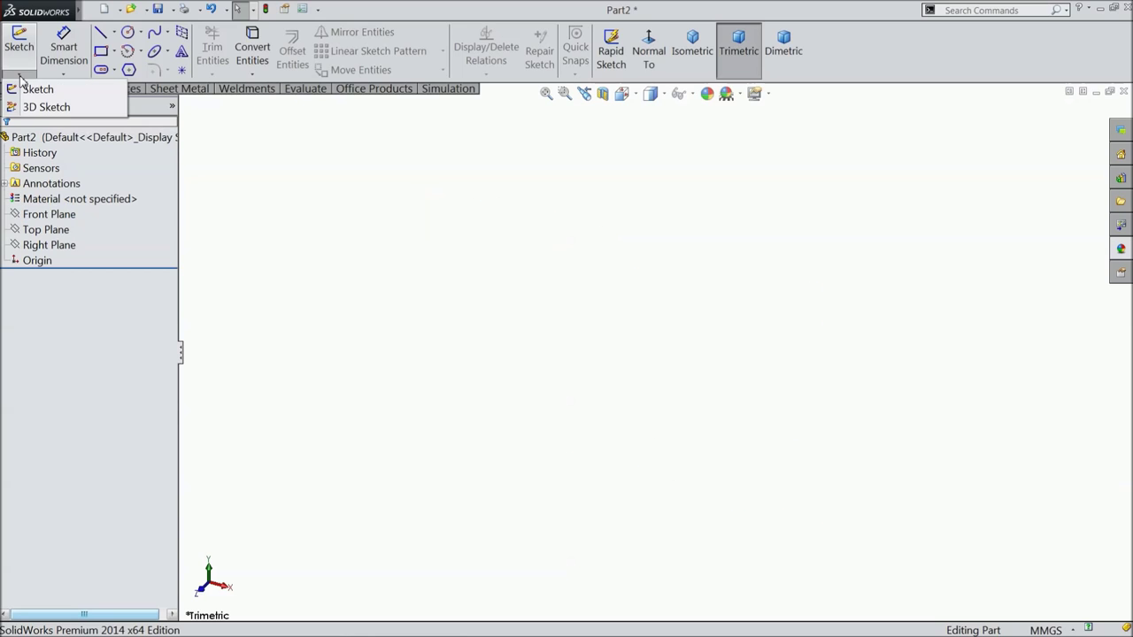
click(39, 110)
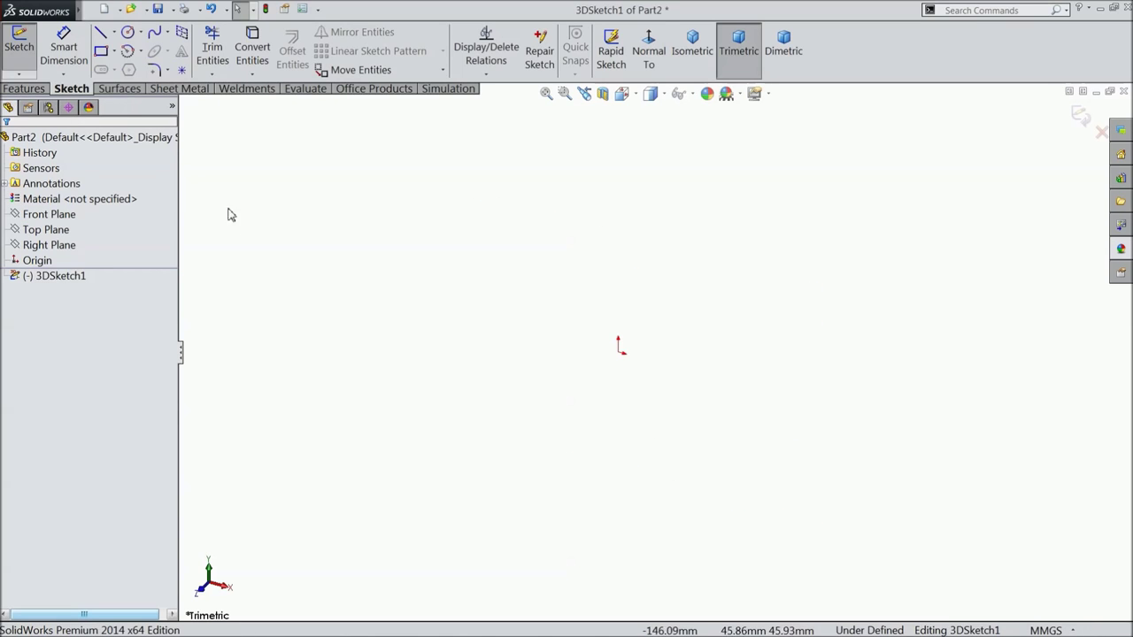
click(71, 216)
click(654, 62)
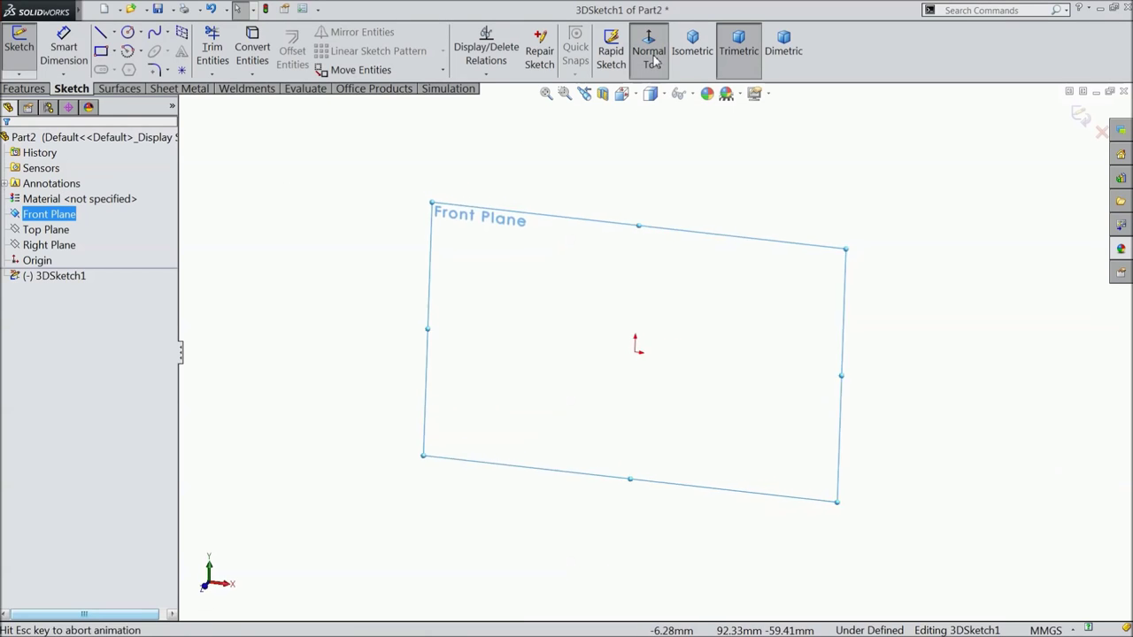
Draw the U path: a line right from the origin, a tangent arc down, and a lower line back left.
click(100, 32)
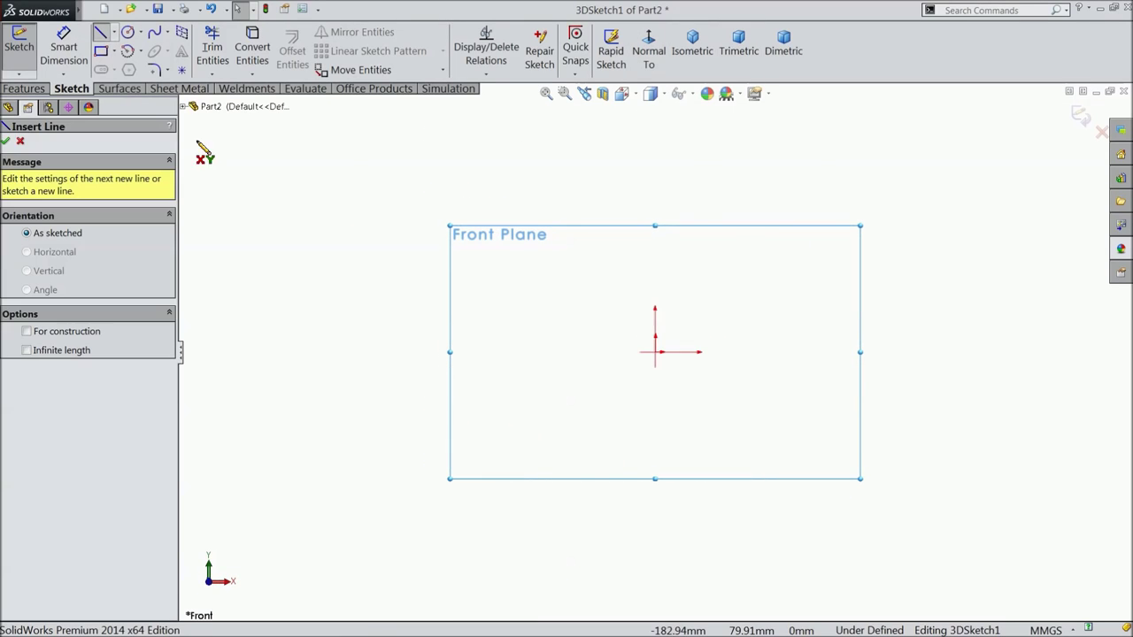
click(656, 353)
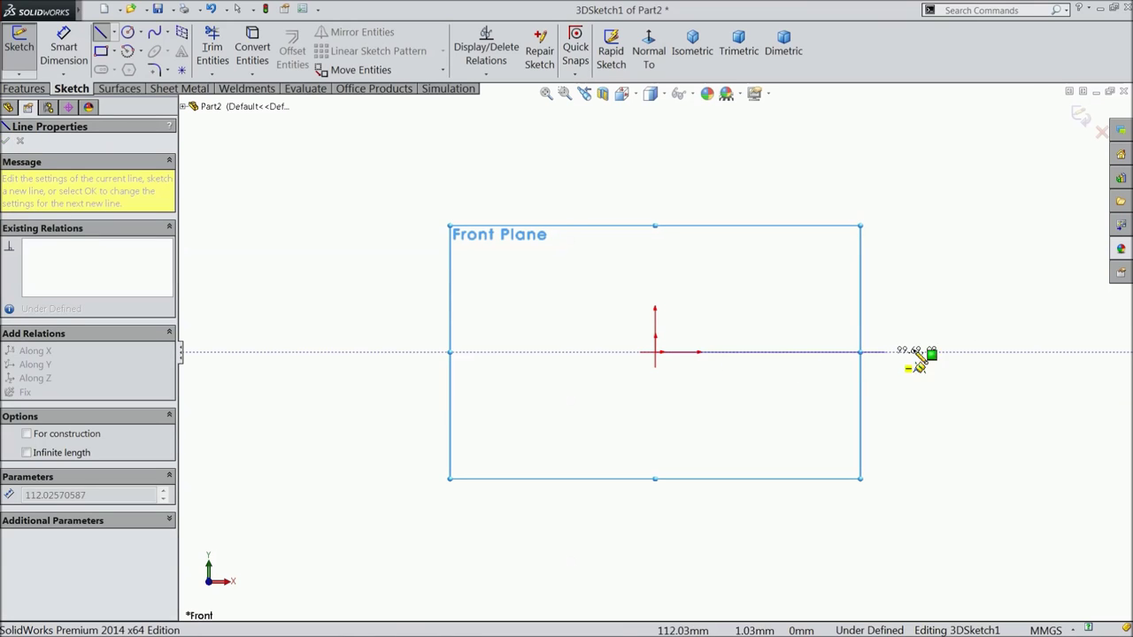
click(1015, 355)
key(f)
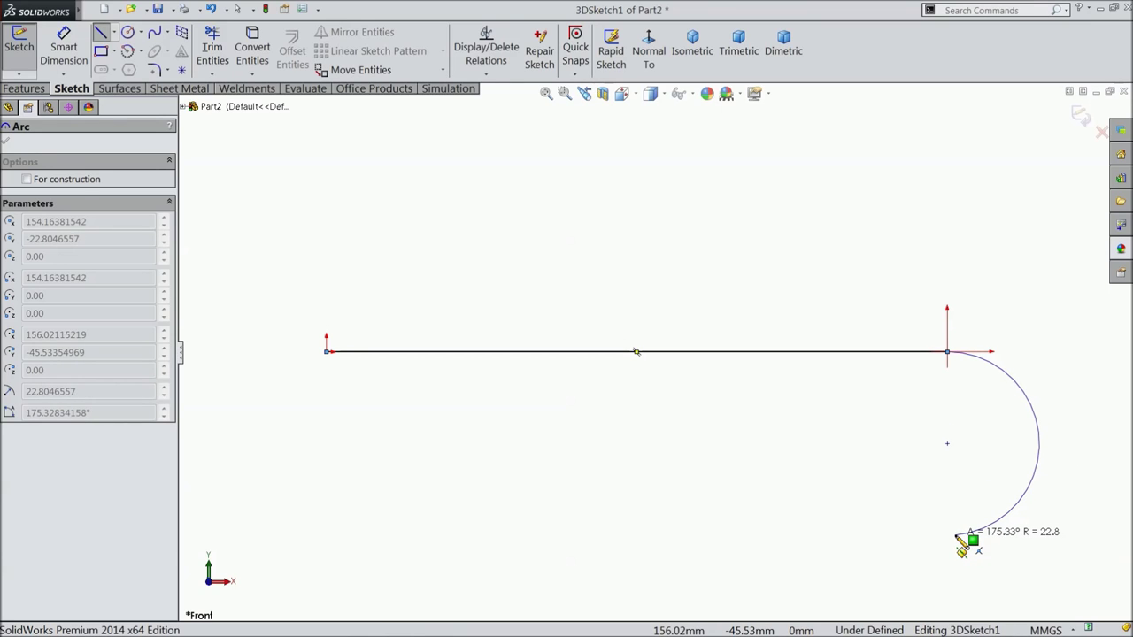
click(957, 536)
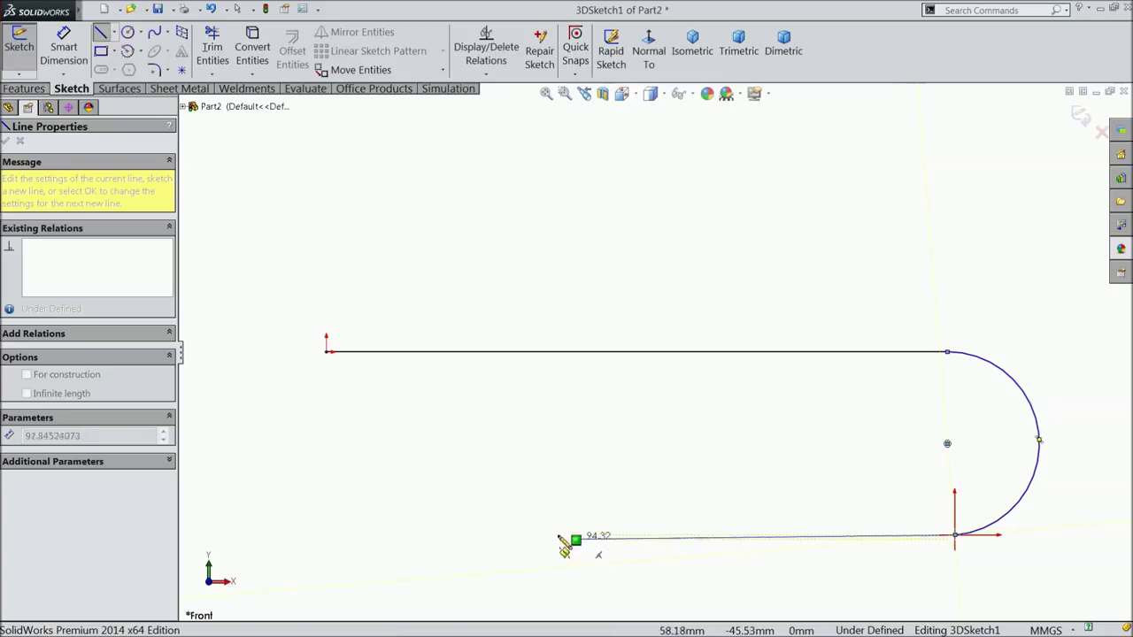
click(528, 536)
right_click(544, 168)
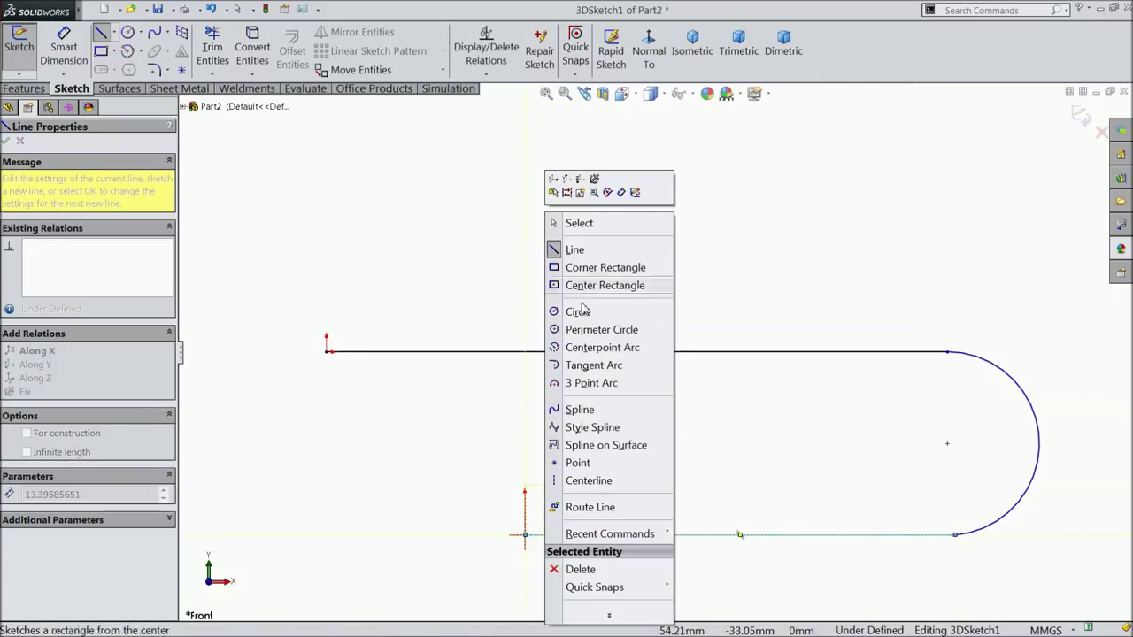
click(571, 223)
scroll(606, 306, up, 2)
scroll(823, 433, down, 3)
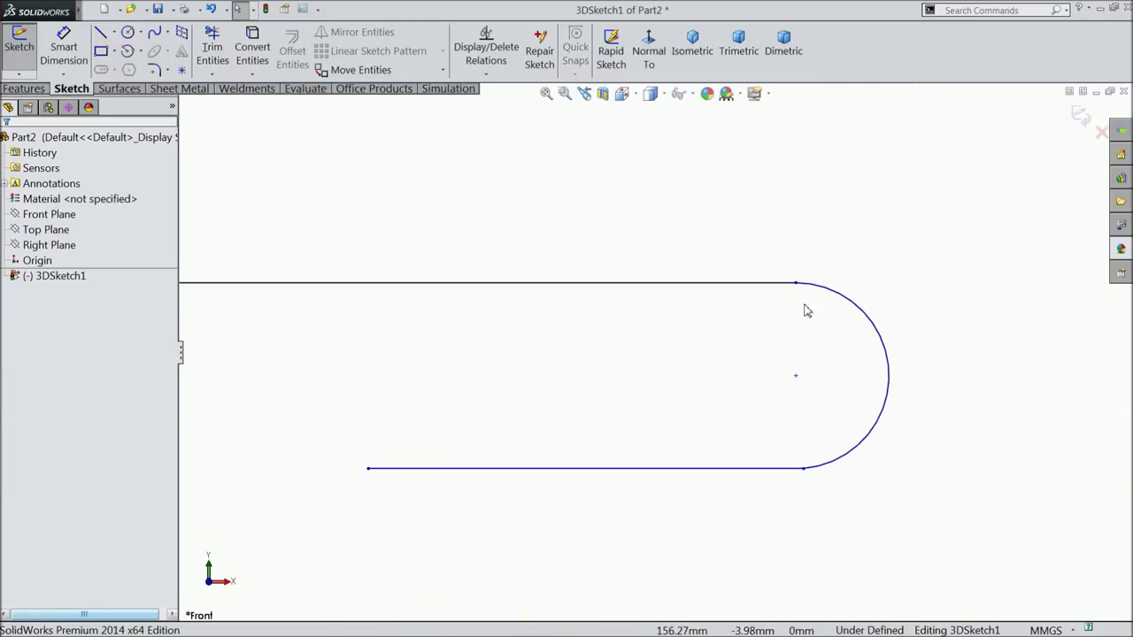
Align the arc's two endpoints and centre vertically with an Along Y relation.
click(795, 284)
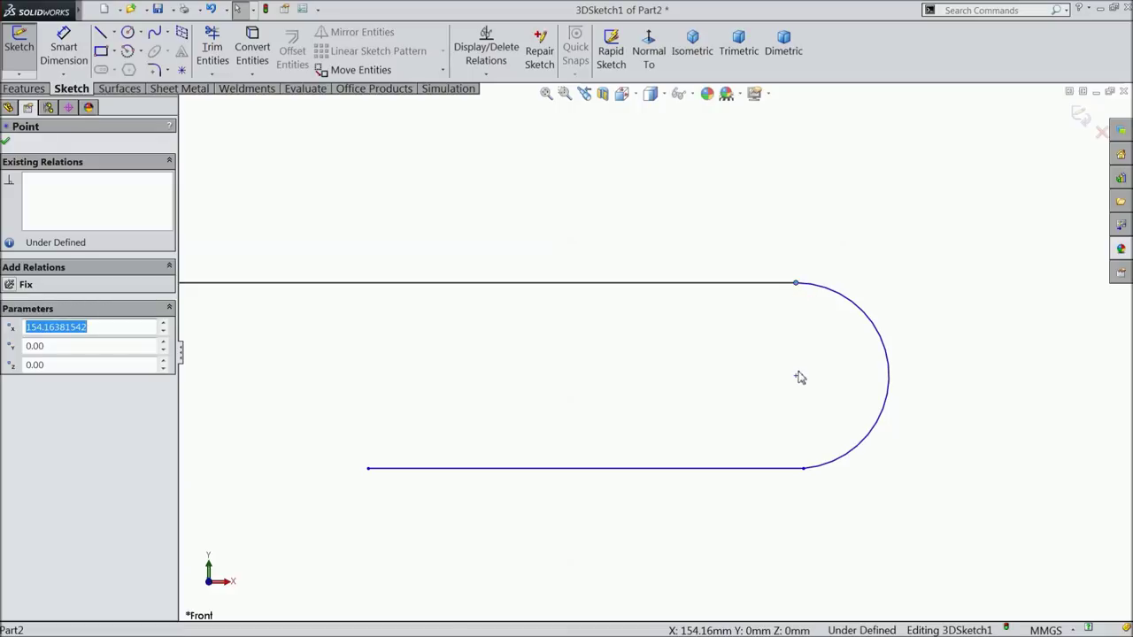
ctrl+click(809, 470)
ctrl+click(805, 470)
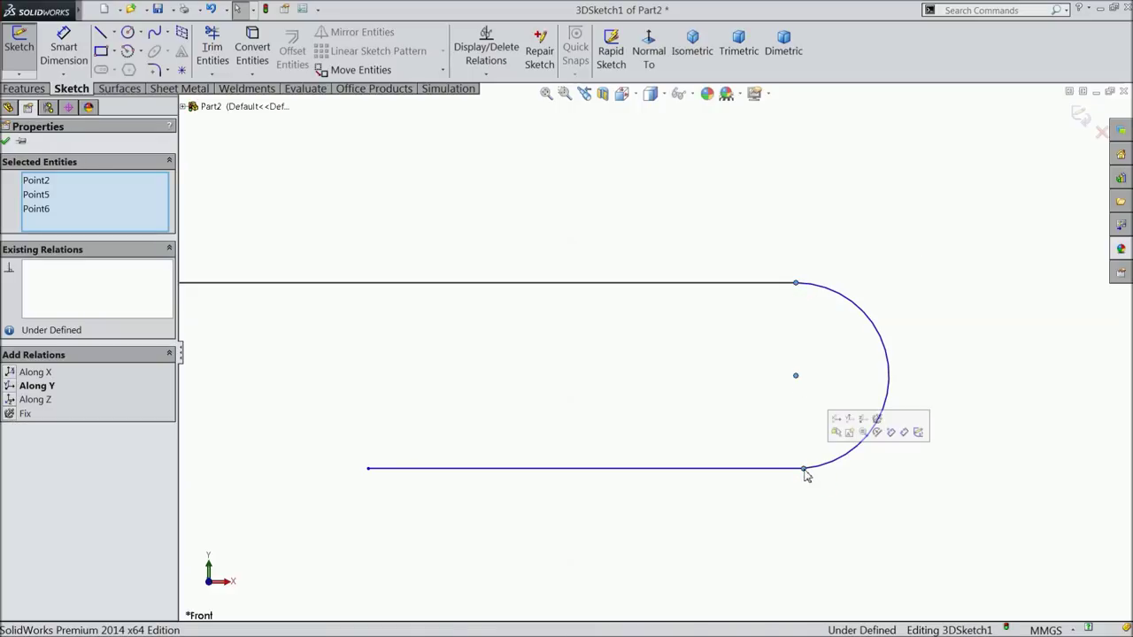
click(849, 420)
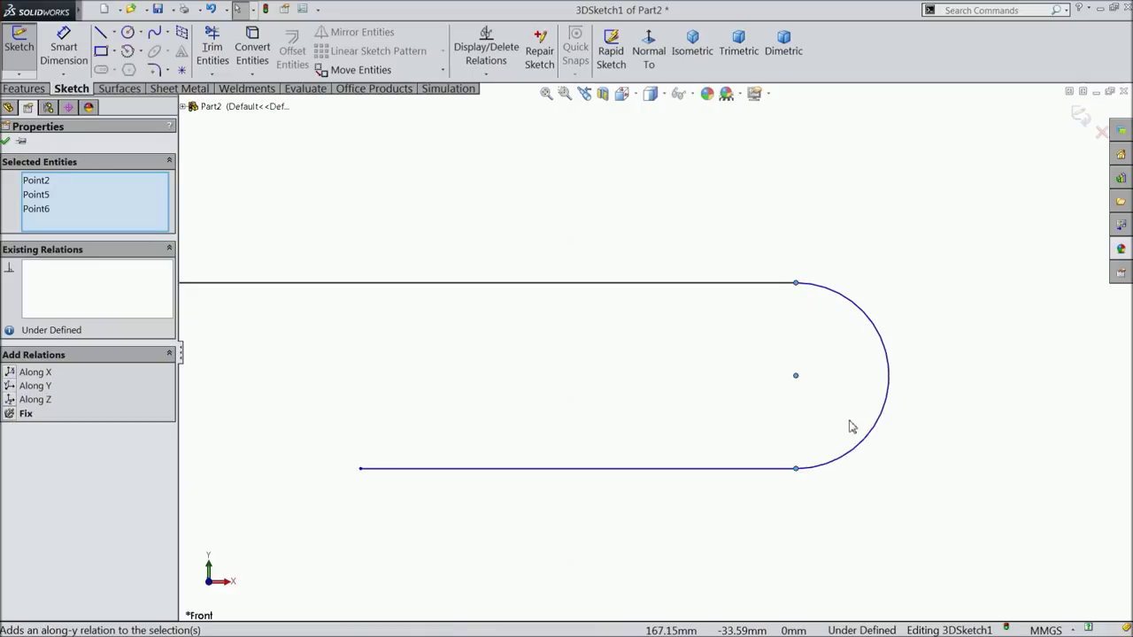
click(6, 141)
Dimension the top line to 105.42 and the arc radius to 23.66.
click(64, 49)
scroll(655, 354, up, 3)
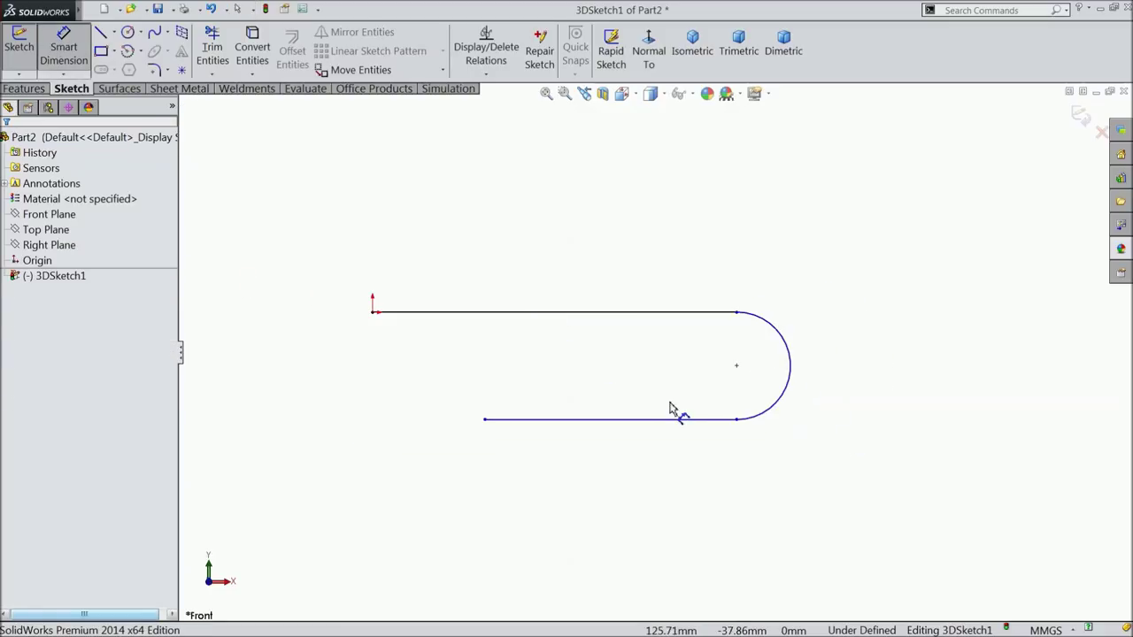
click(547, 312)
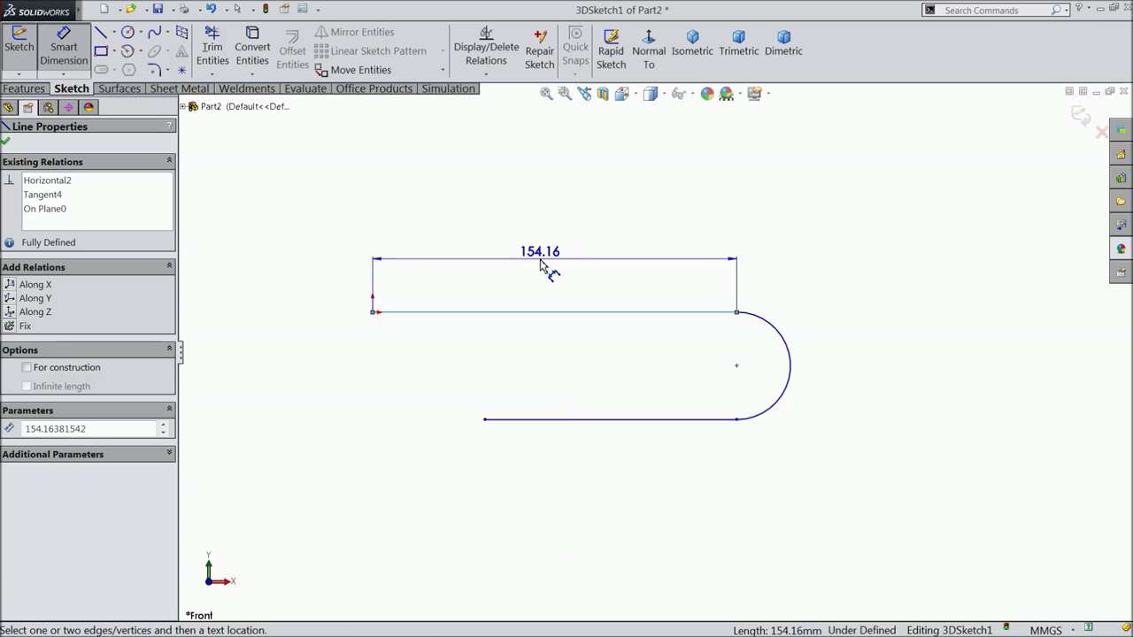
click(541, 264)
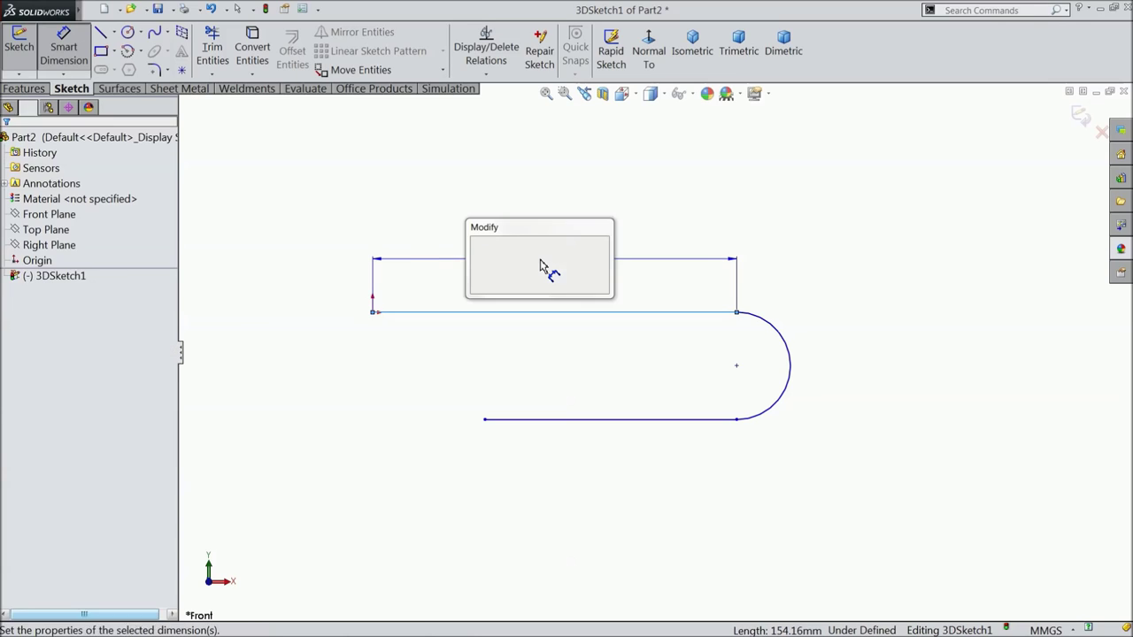
text(105.42)
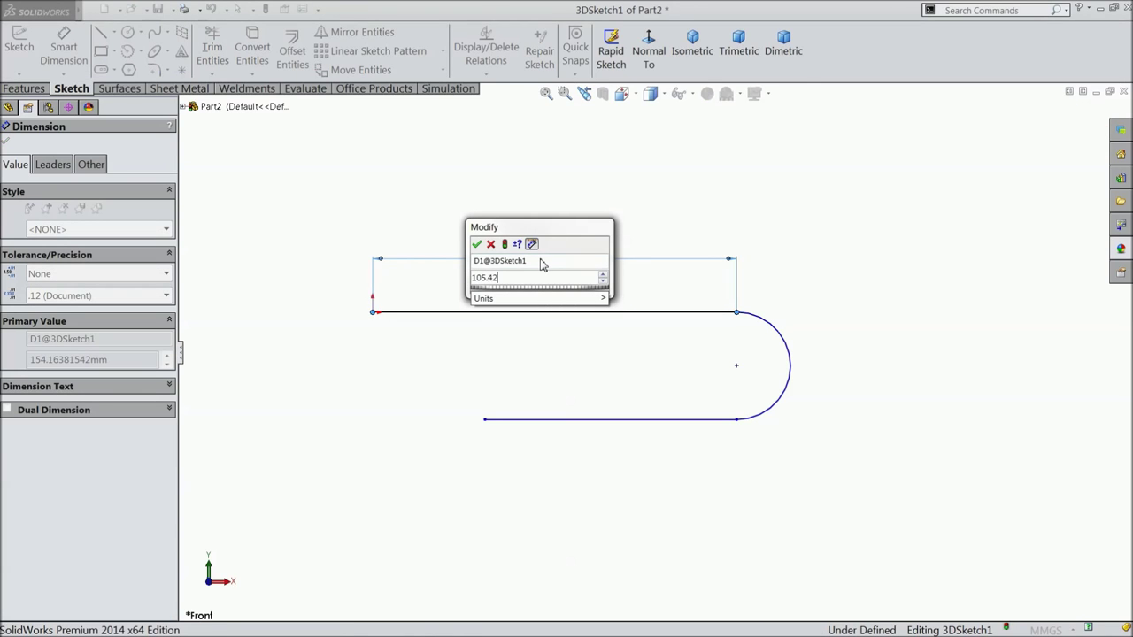
click(476, 243)
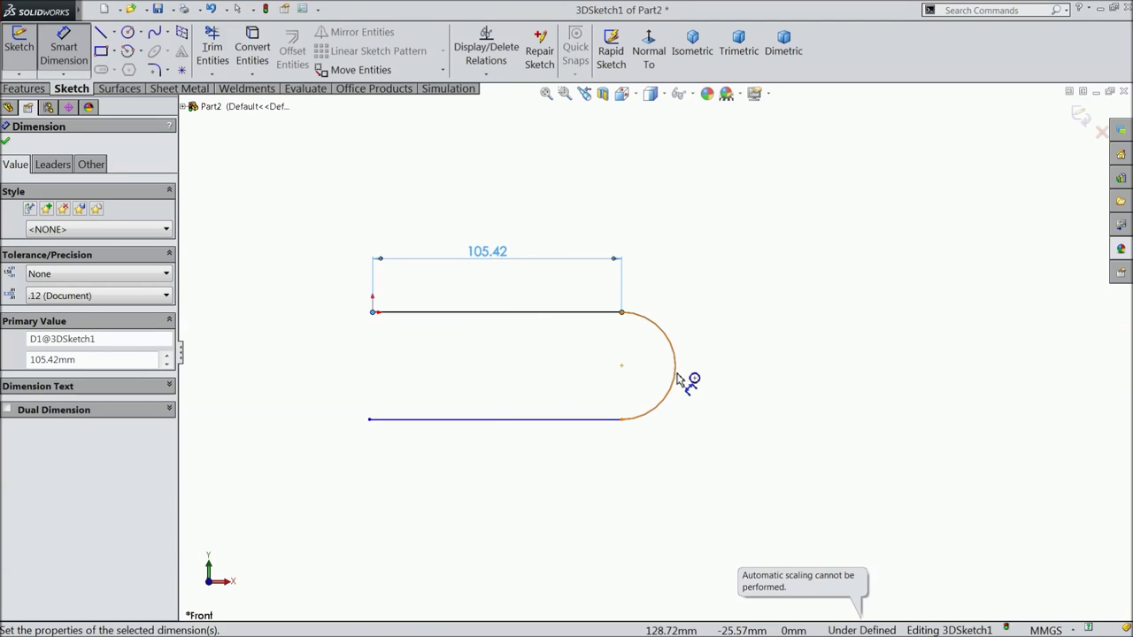
click(708, 375)
click(722, 372)
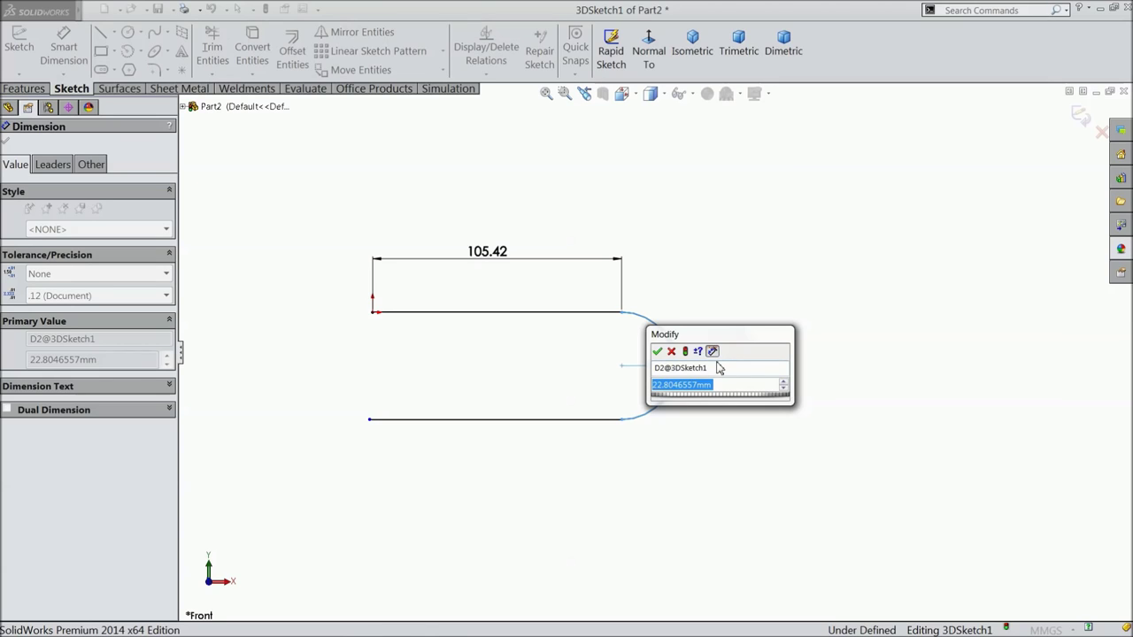
text(23.6621)
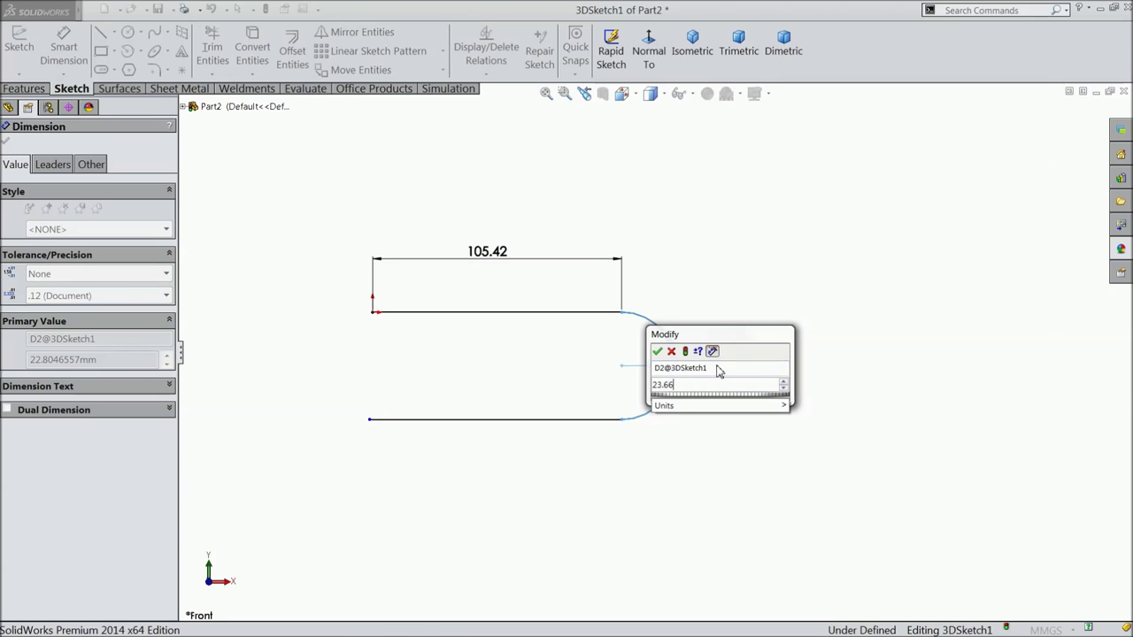
click(657, 353)
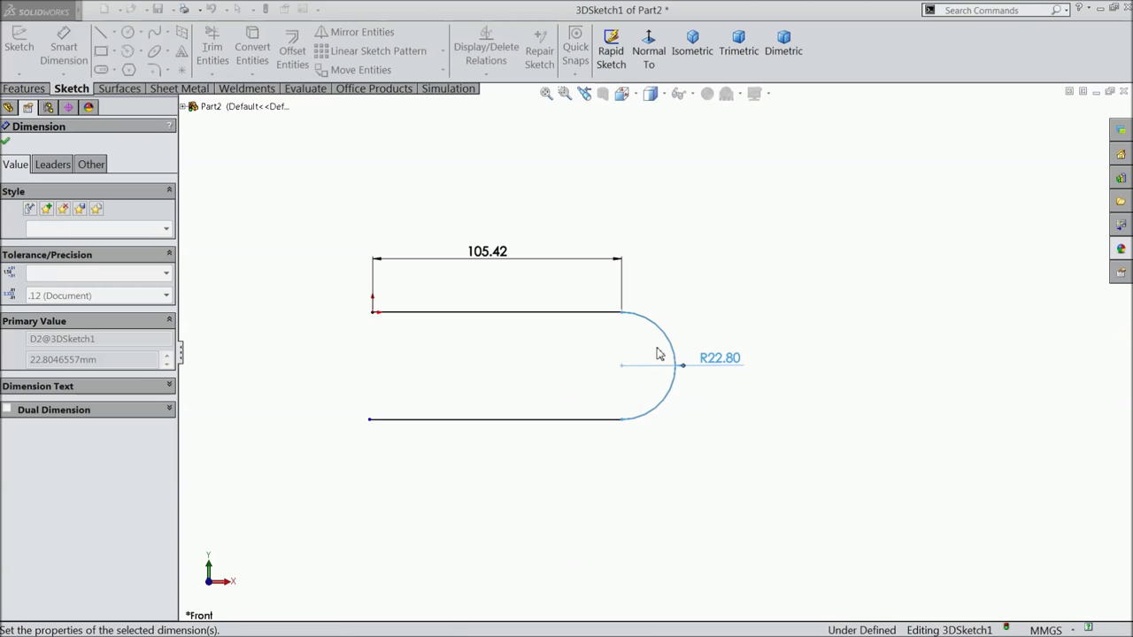
Set the bottom line to 60.81, fully defining 3DSketch1.
click(506, 430)
click(496, 453)
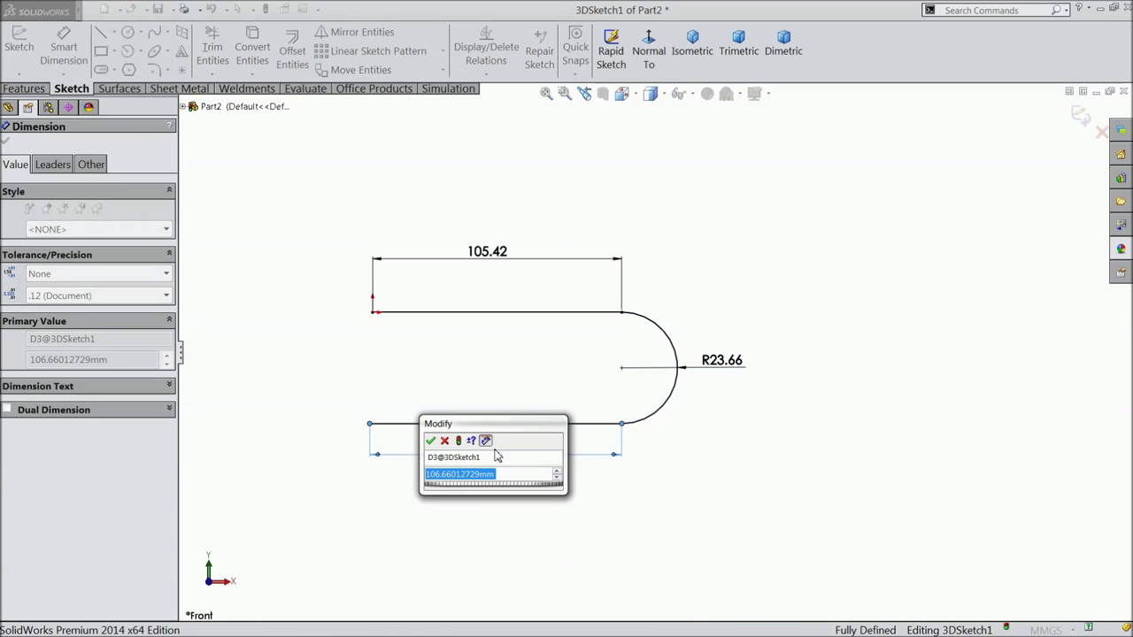
text(60.81)
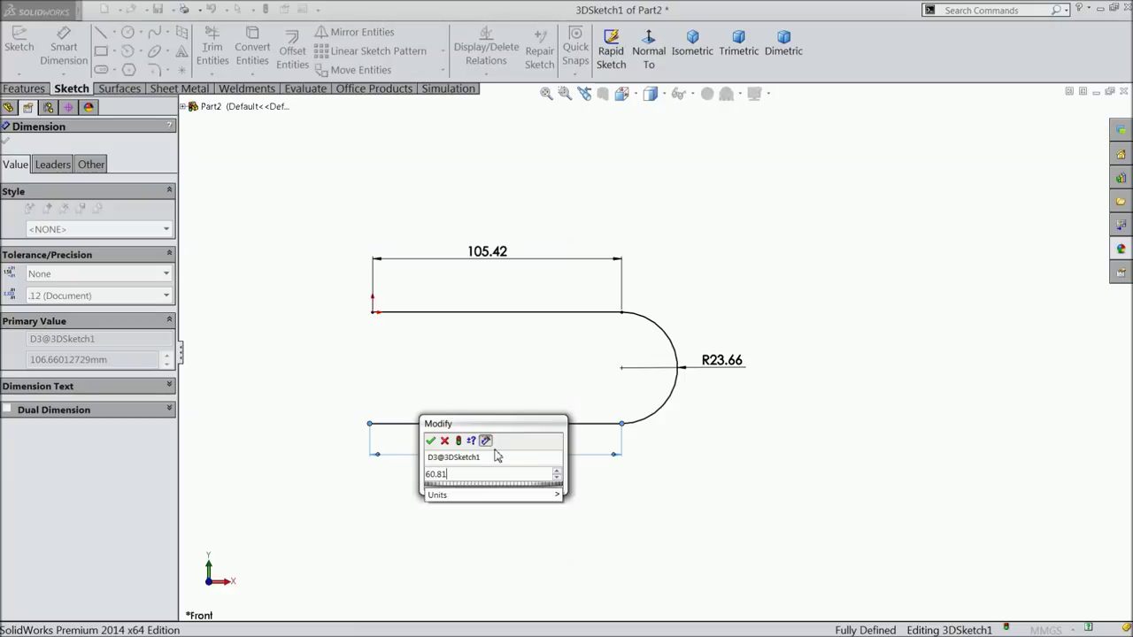
text(41)
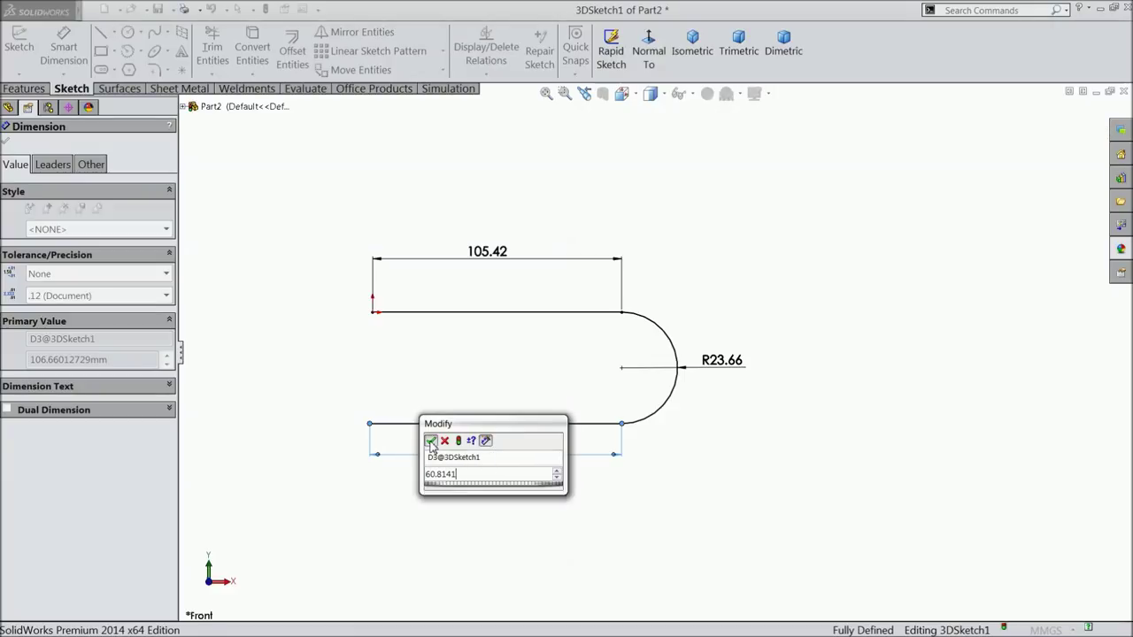
click(430, 440)
click(5, 145)
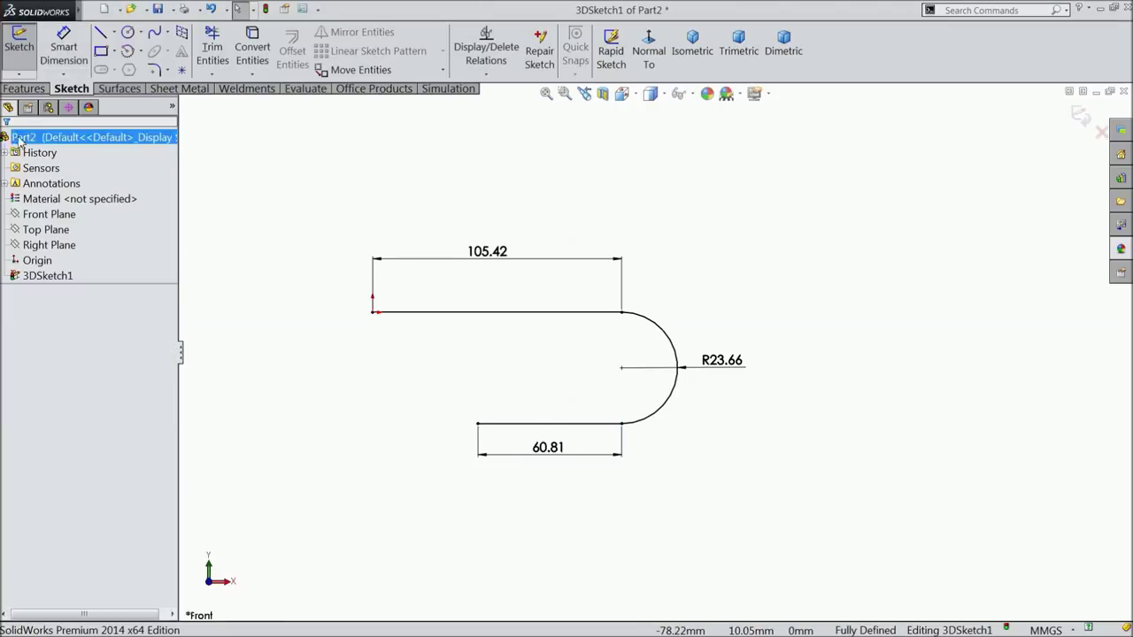
key(f)
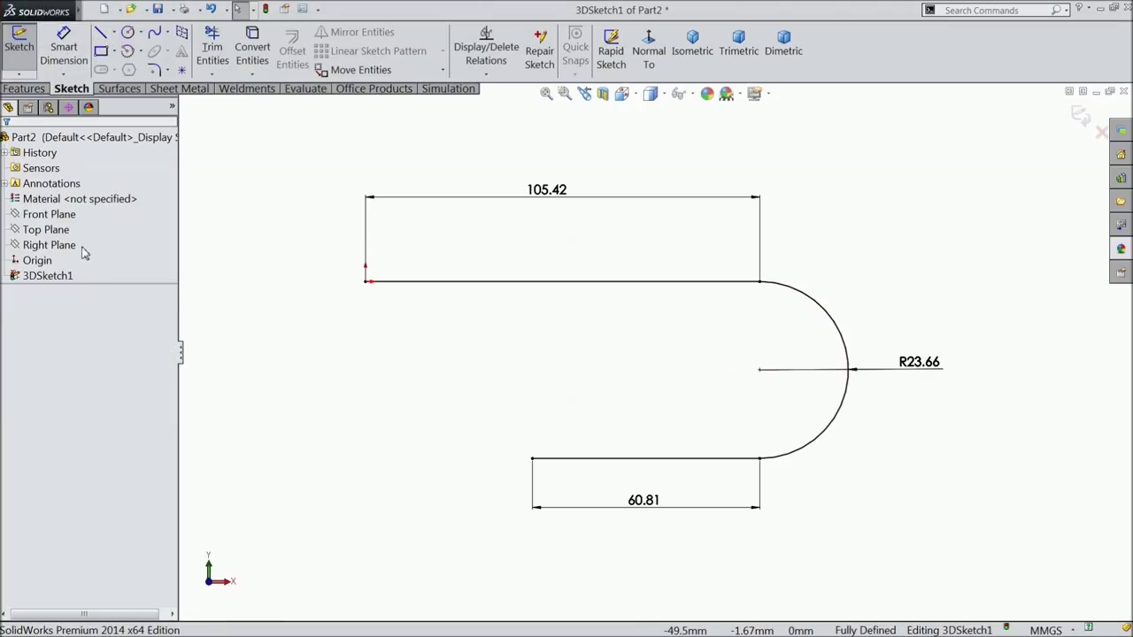
Add an arc from the 60.81 line's left end curving out of the Front Plane.
click(49, 214)
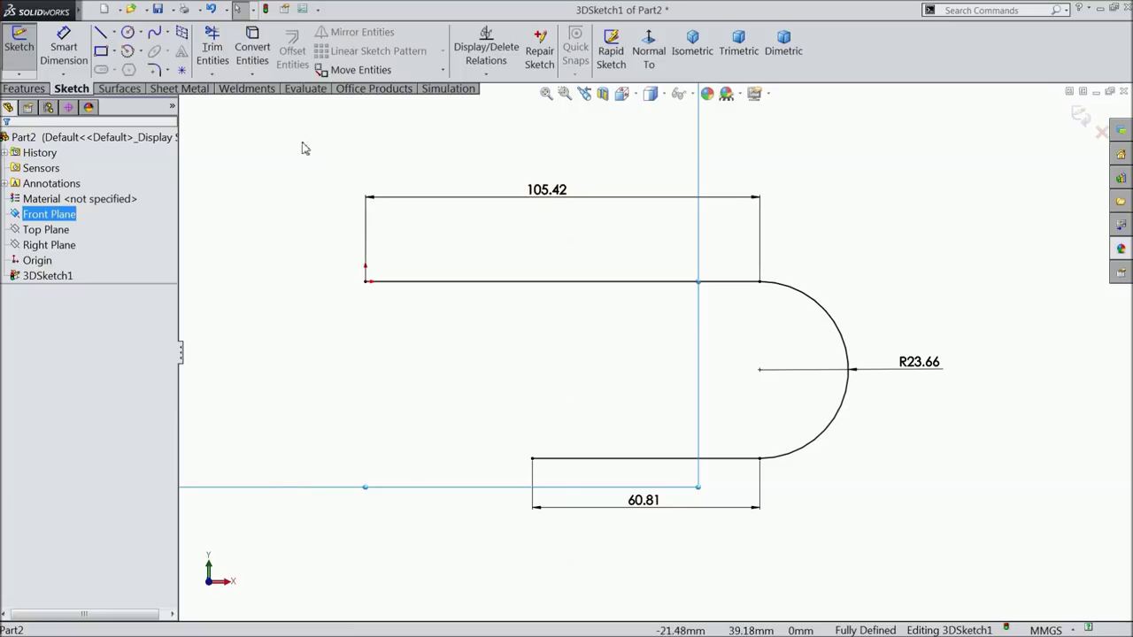
click(101, 33)
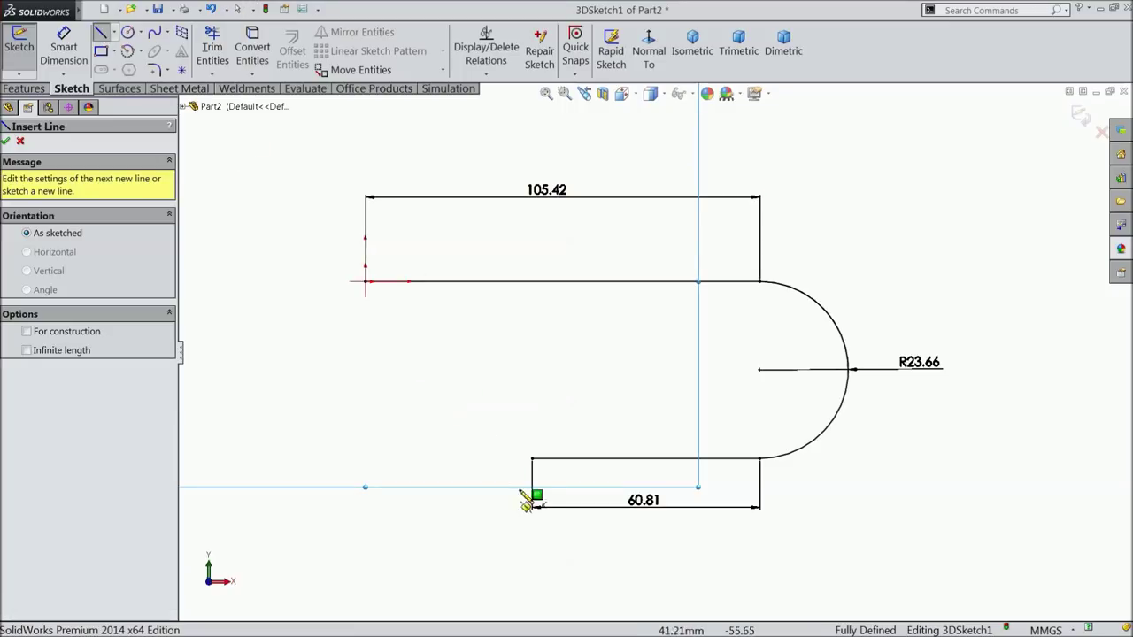
click(532, 460)
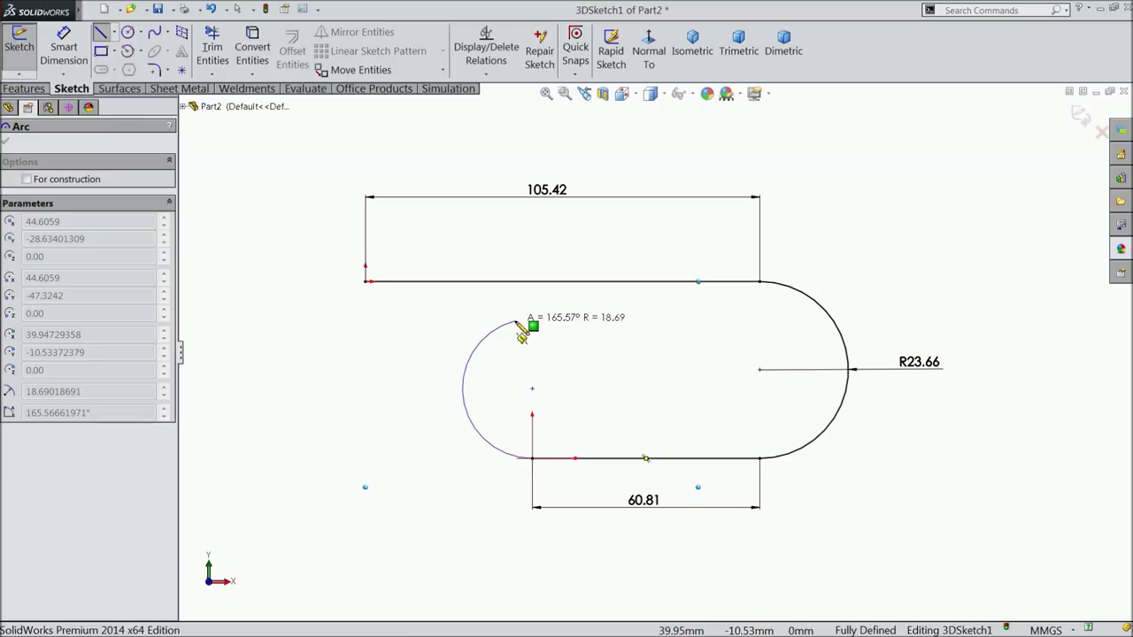
middle_drag(517, 323, 620, 351)
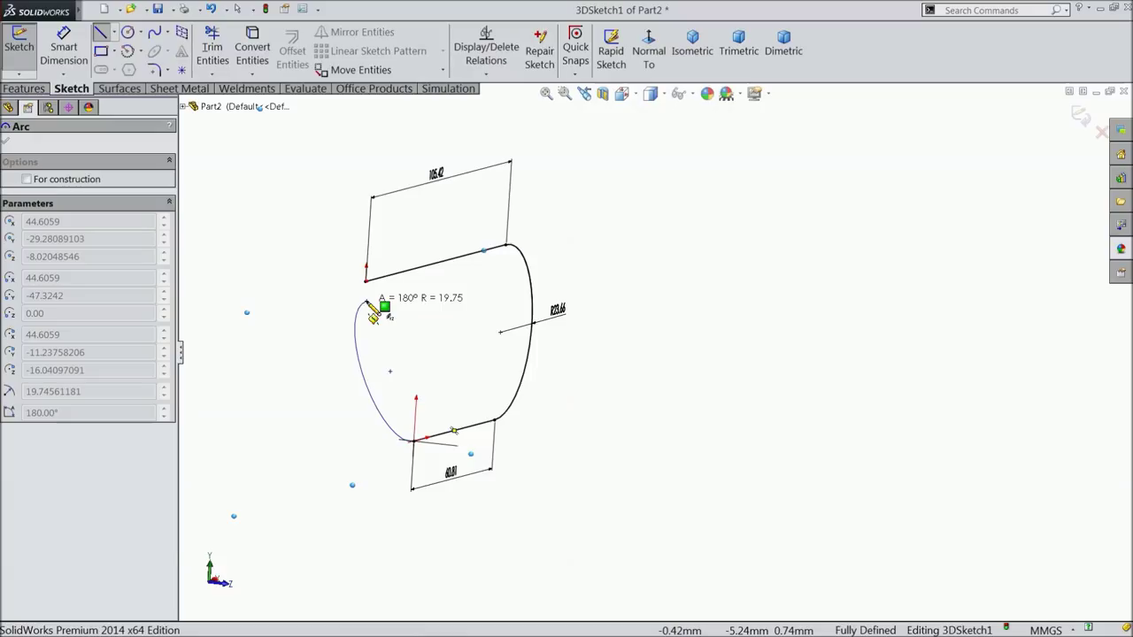
click(367, 302)
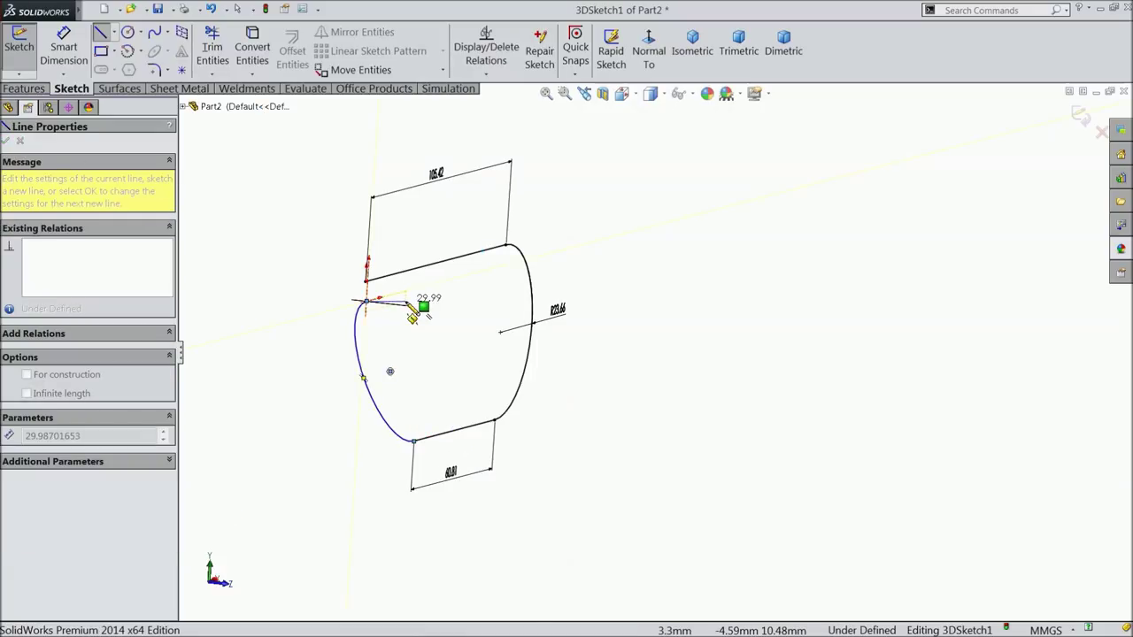
right_click(410, 307)
click(435, 236)
mouse_move(435, 236)
middle_down()
mouse_move(427, 327)
mouse_move(361, 367)
middle_up()
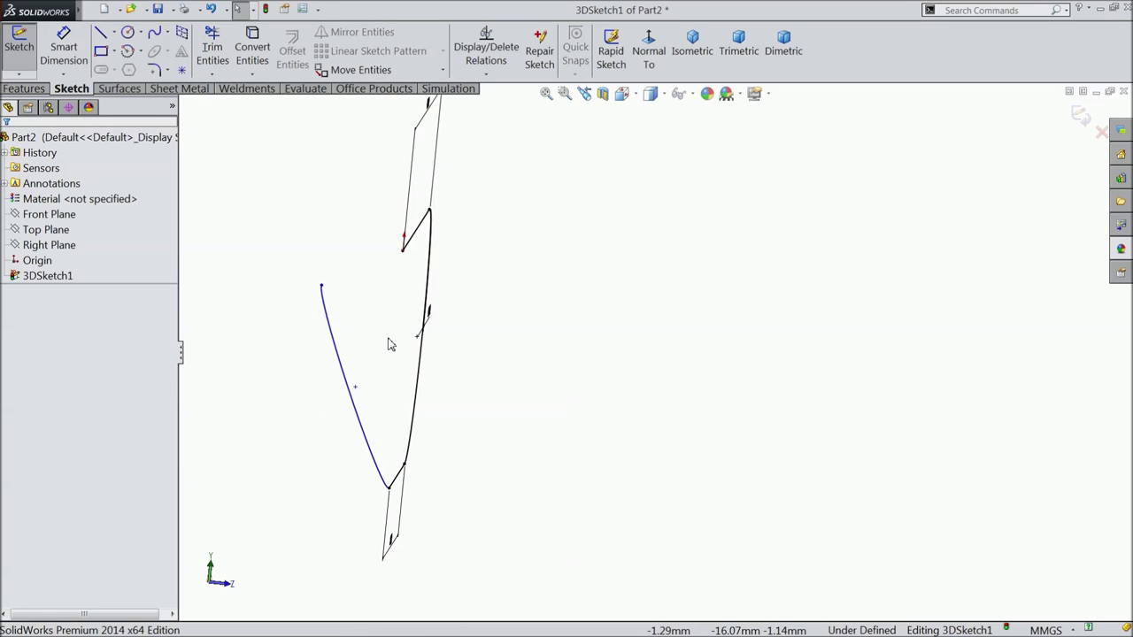
mouse_move(382, 347)
middle_down()
mouse_move(349, 339)
mouse_move(342, 352)
middle_up()
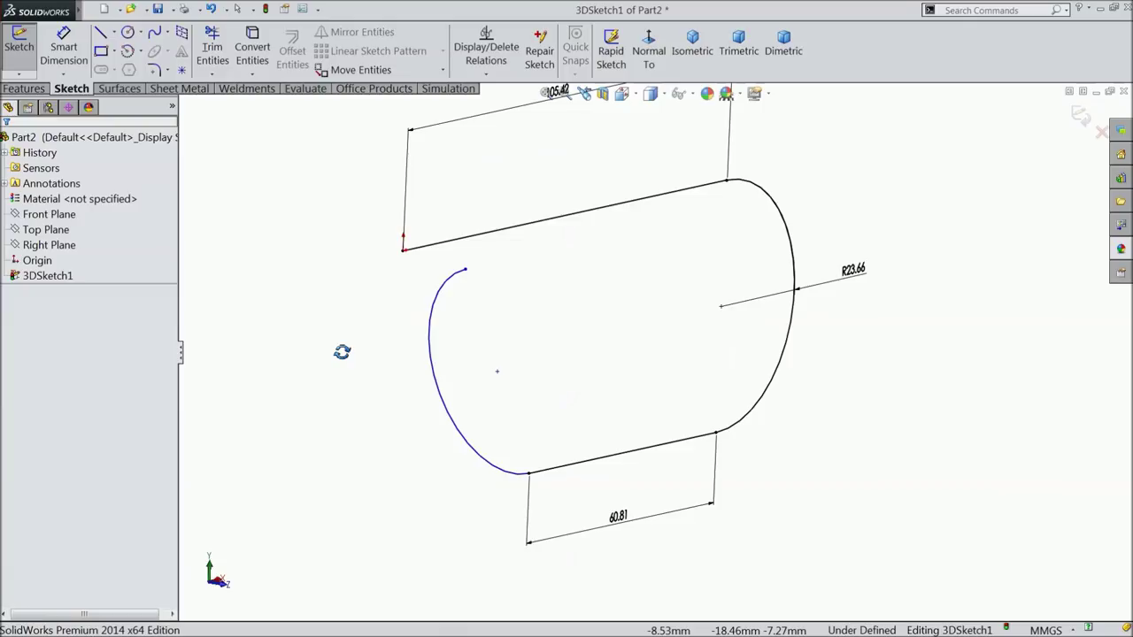
Draw a vertical centerline up from the left arc's lower end, viewed normal to the Front Plane.
click(49, 214)
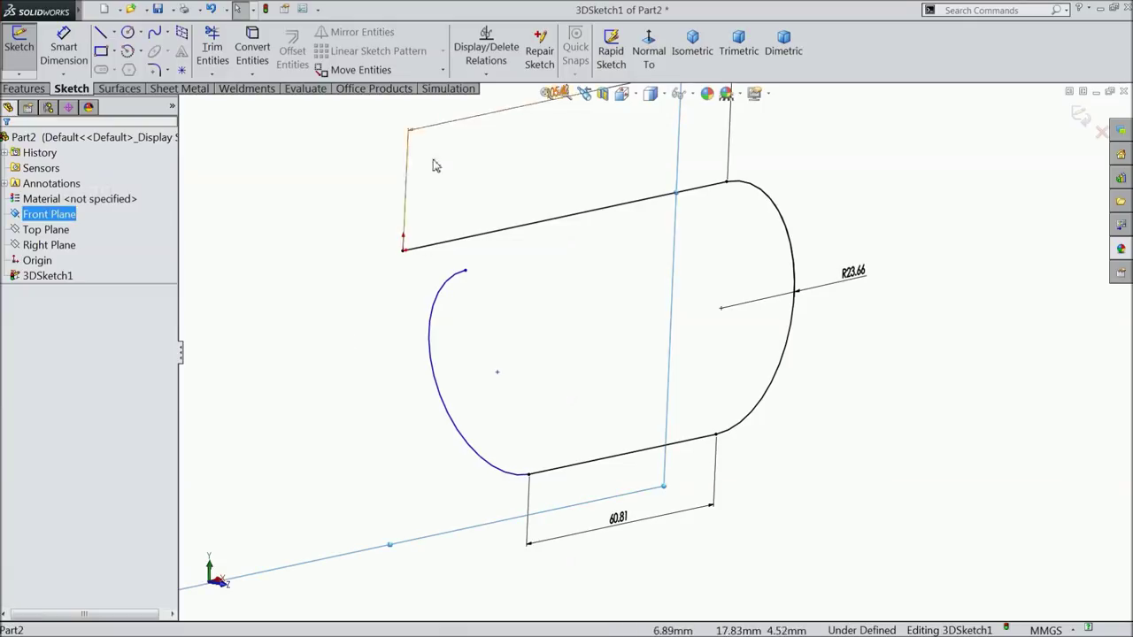
click(649, 50)
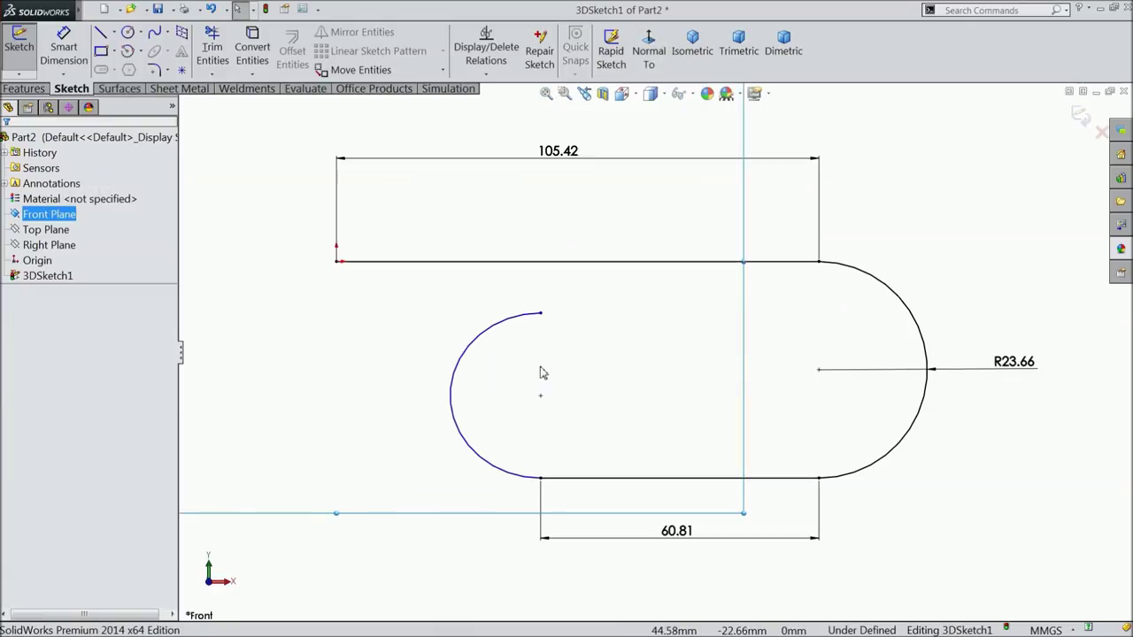
click(115, 33)
click(124, 69)
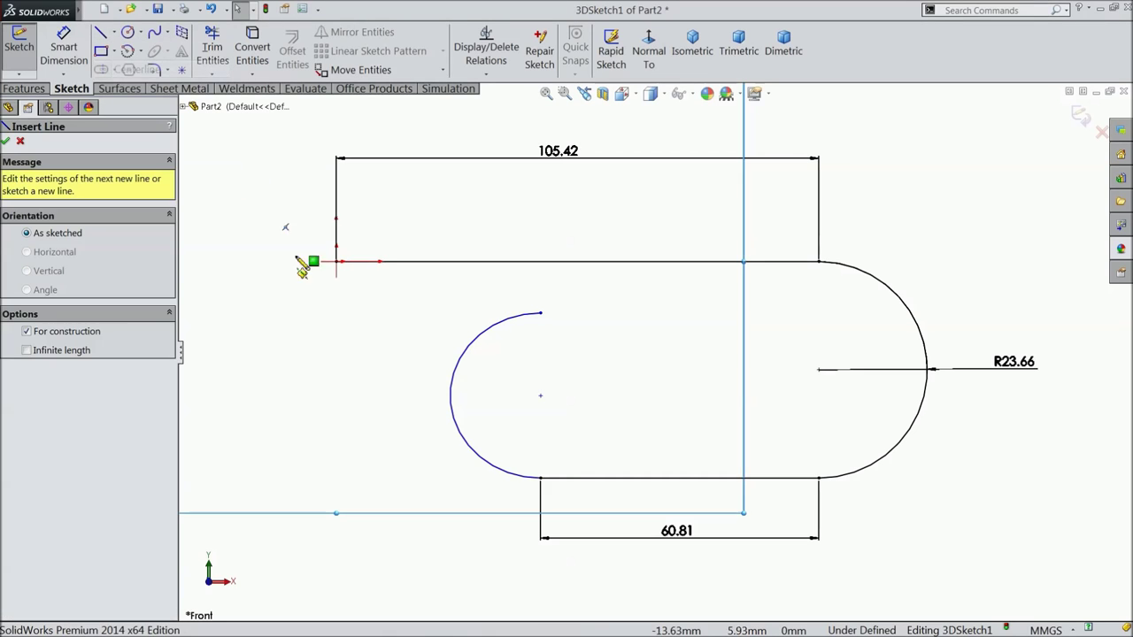
click(542, 479)
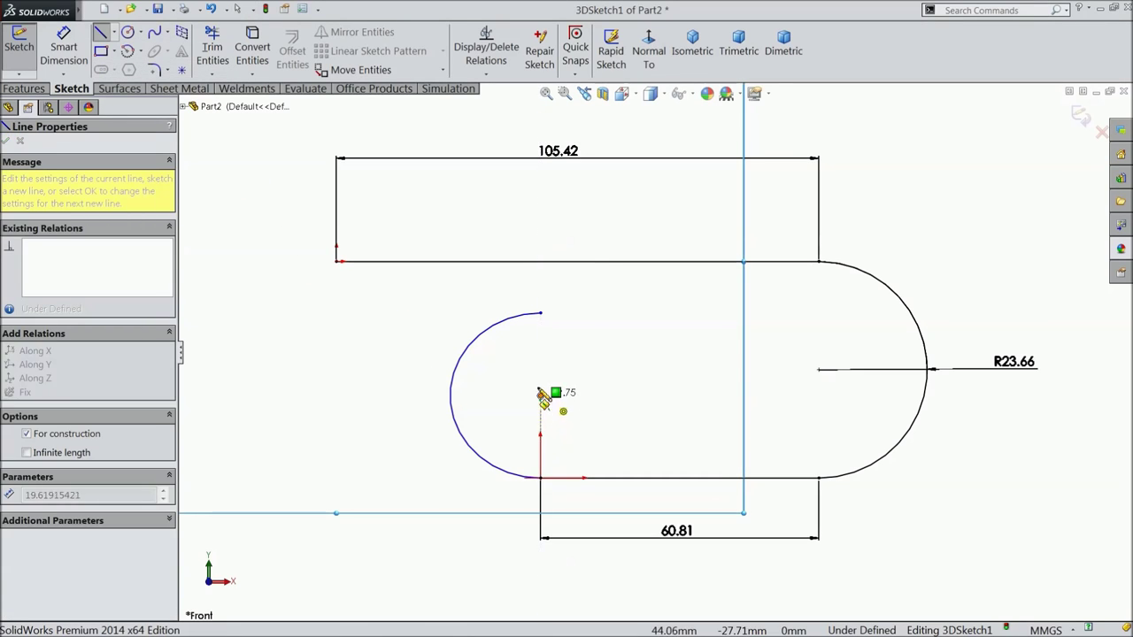
click(541, 337)
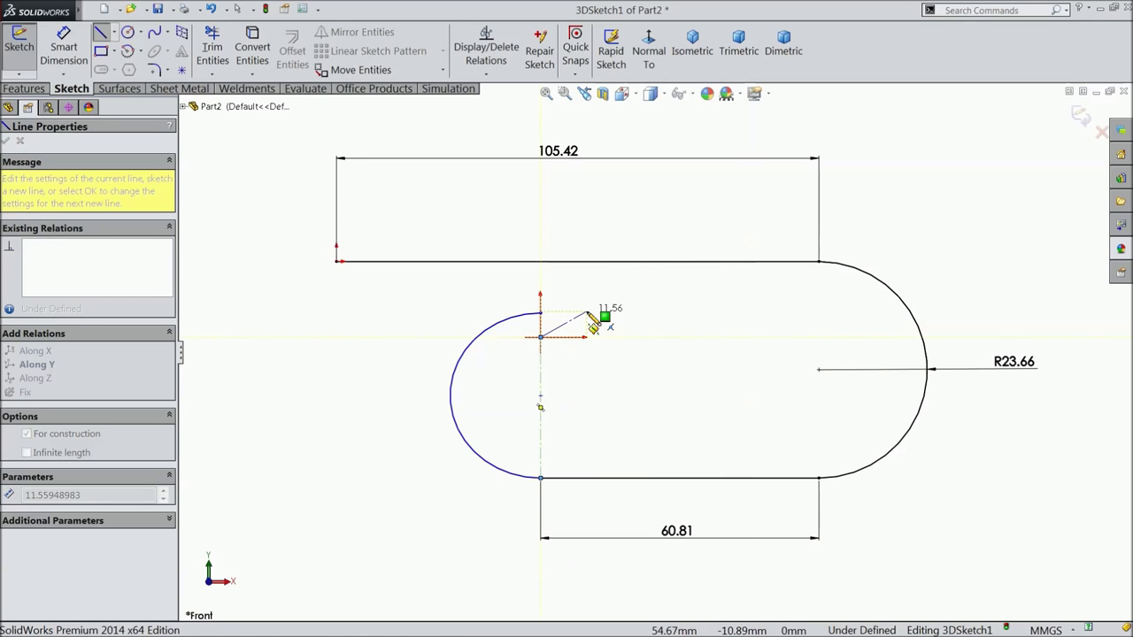
right_click(584, 317)
click(621, 179)
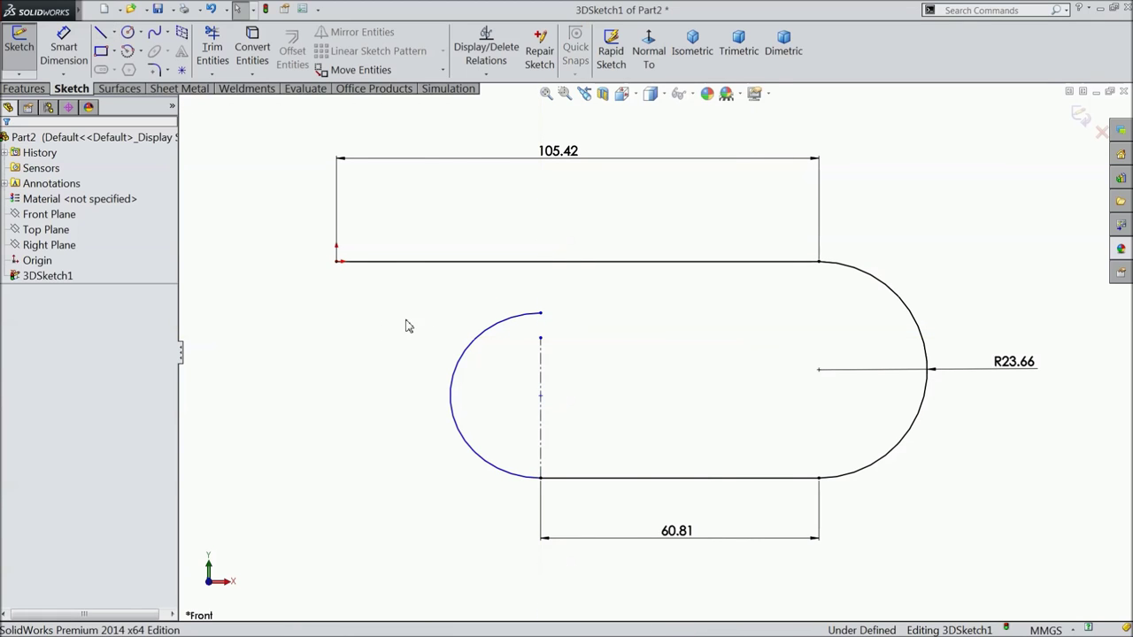
mouse_move(406, 326)
middle_down()
mouse_move(473, 331)
mouse_move(450, 346)
mouse_move(470, 359)
mouse_move(458, 342)
middle_up()
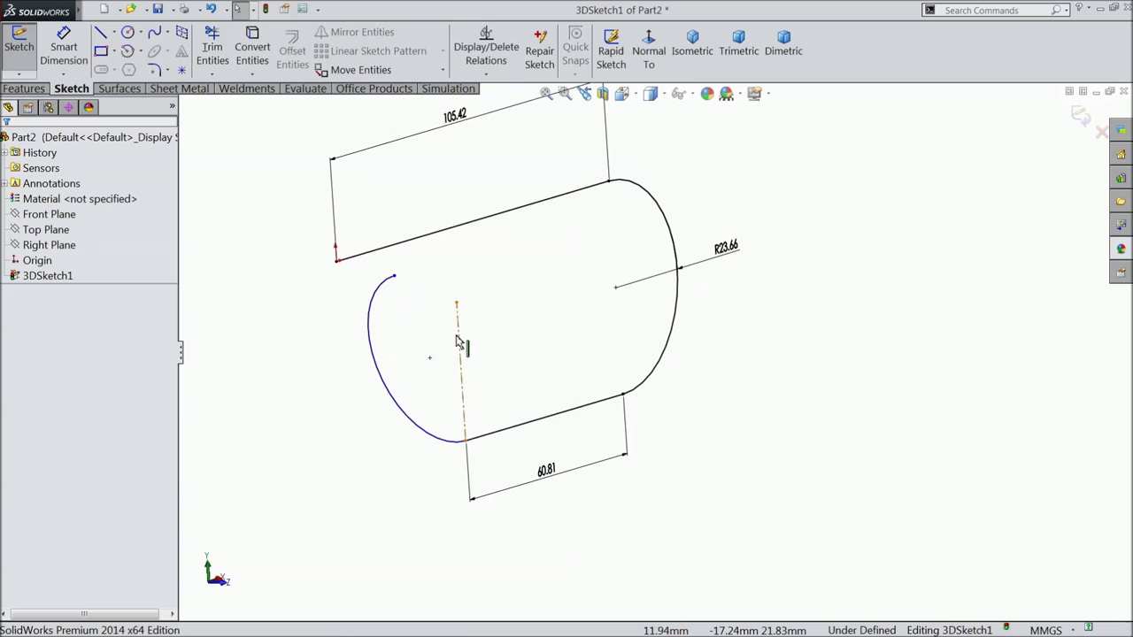
key(f)
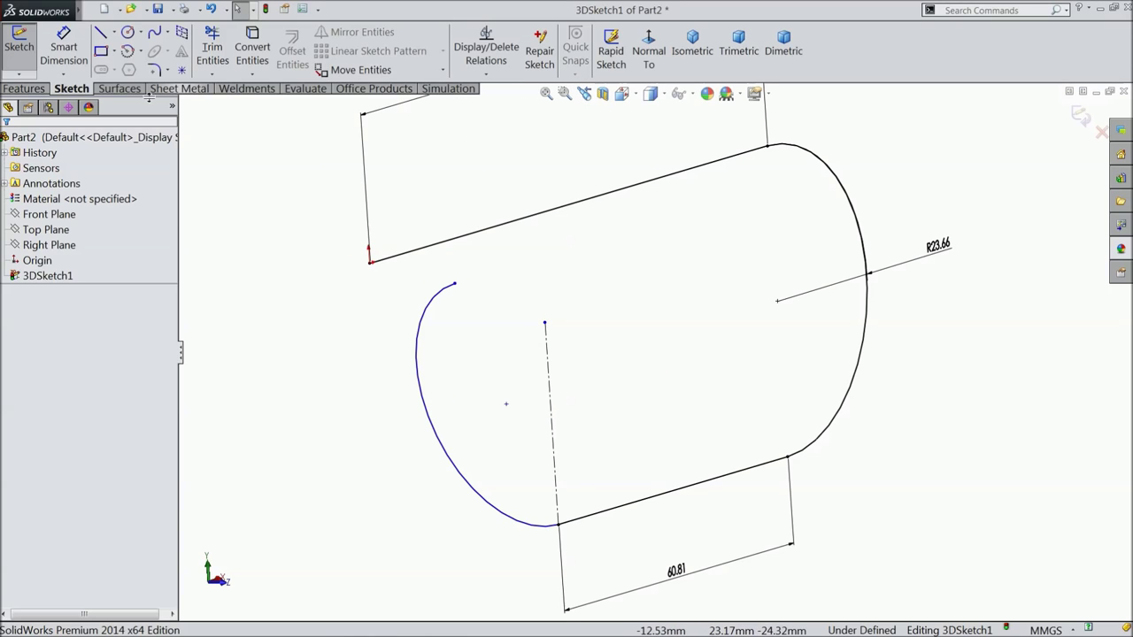
Draw a second centerline from the arc's upper end to its centre, then pick the vertical centerline to dimension.
click(114, 32)
click(137, 70)
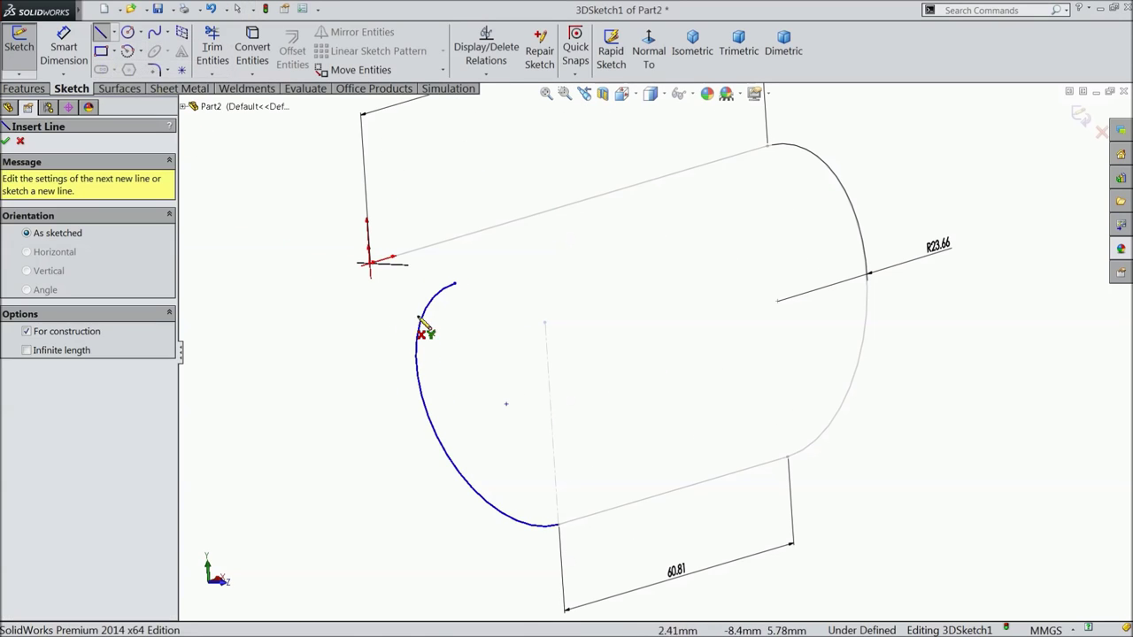
click(454, 285)
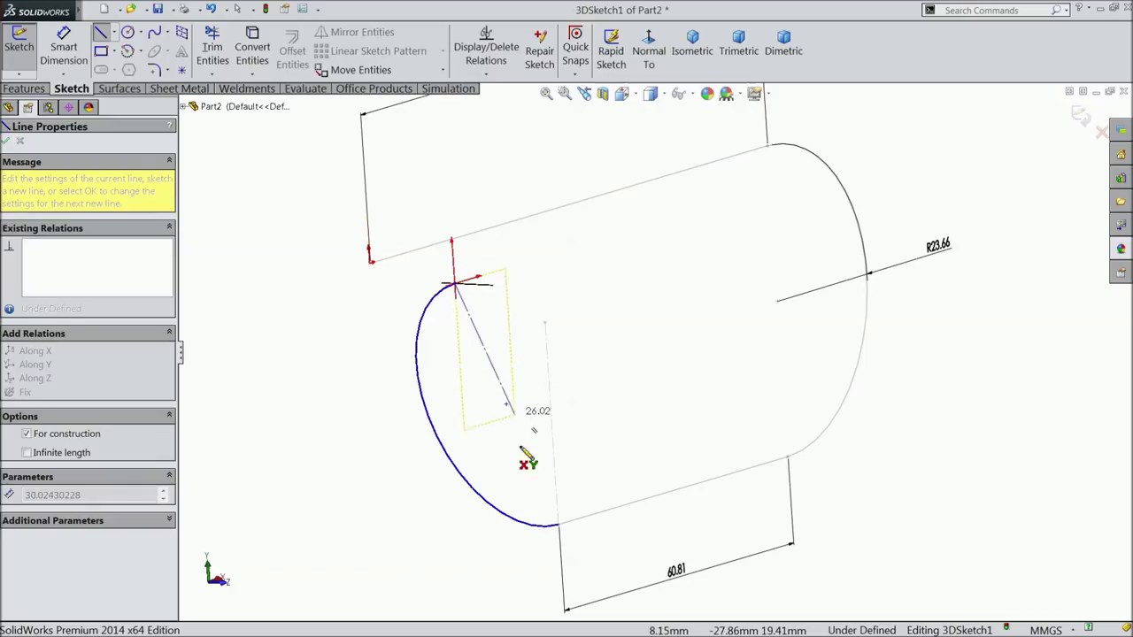
click(558, 525)
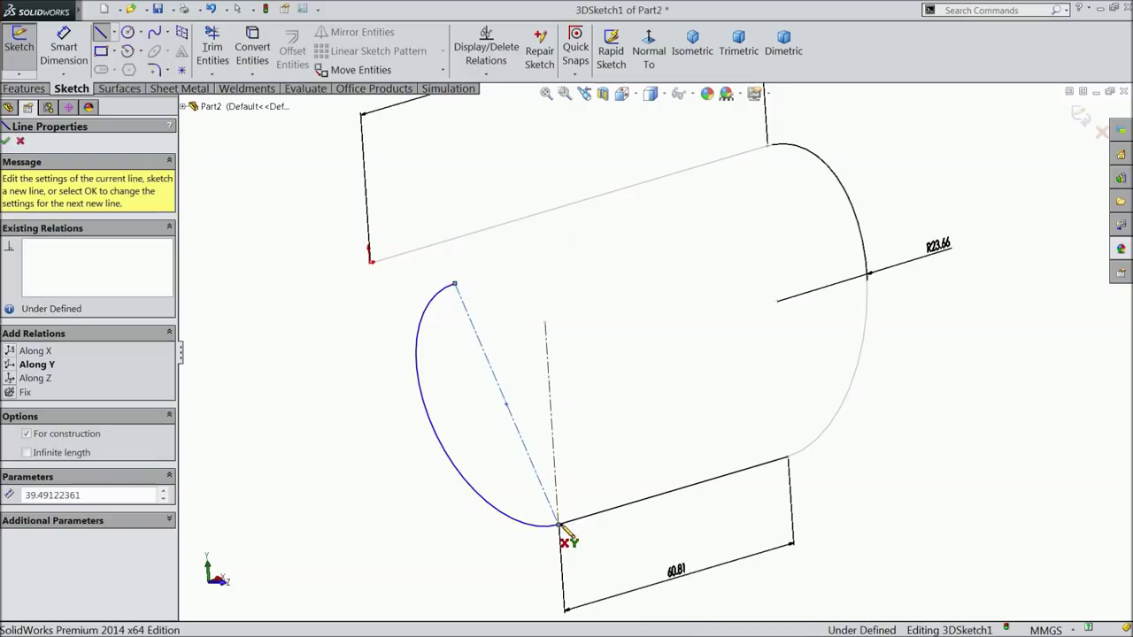
right_click(611, 386)
click(635, 180)
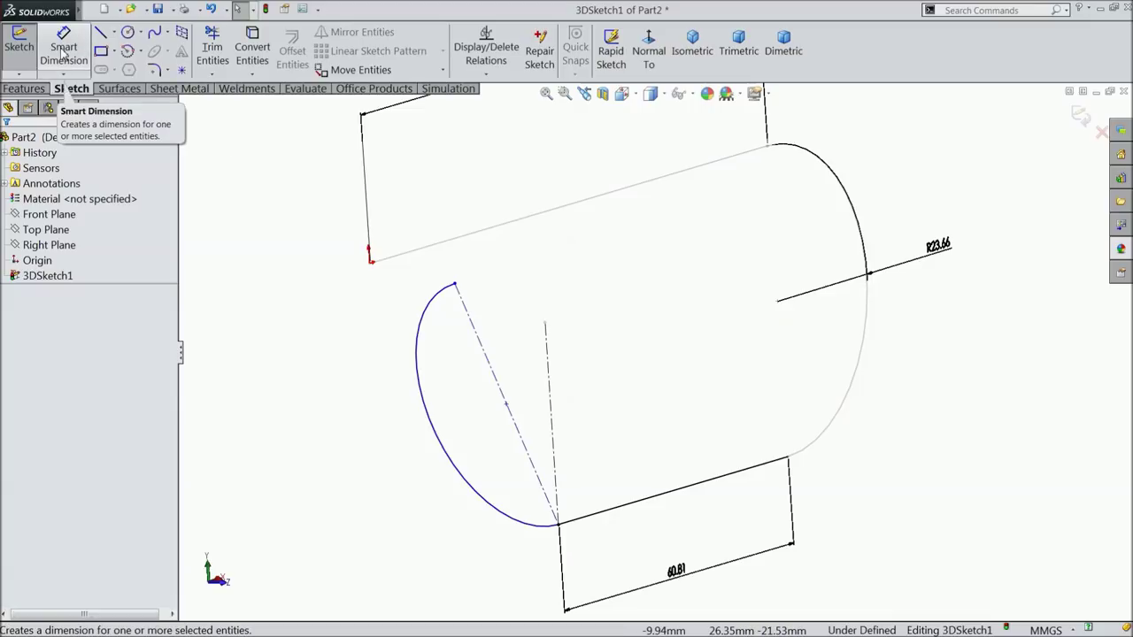
click(64, 53)
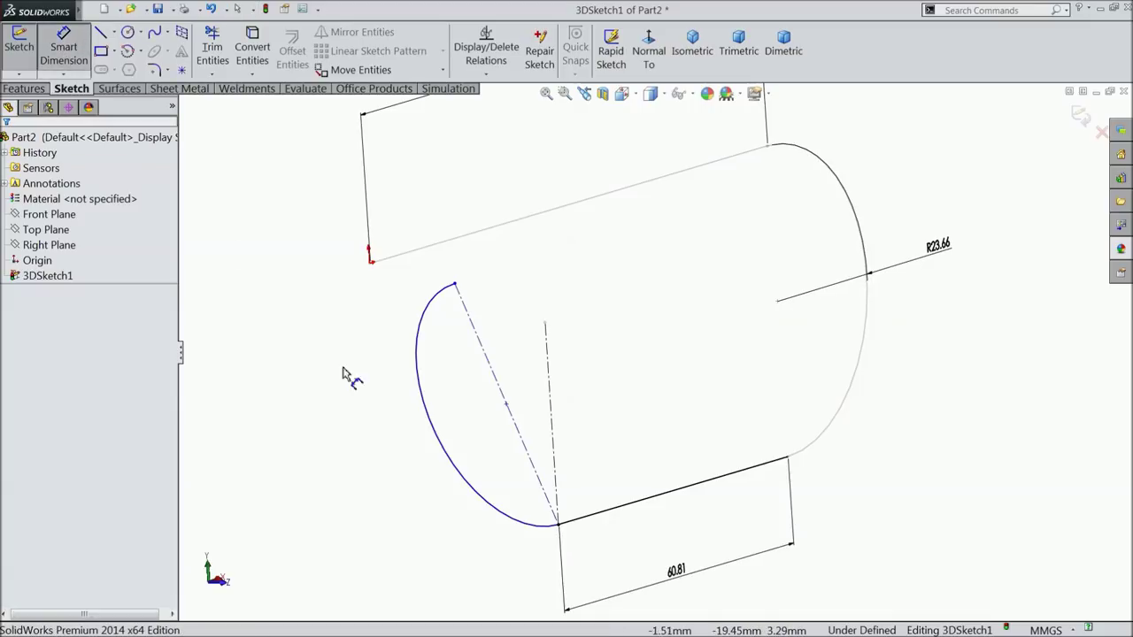
click(554, 448)
Set 25.38° between the two centerlines and a 21.71 mm radius on the left arc.
click(522, 434)
click(537, 390)
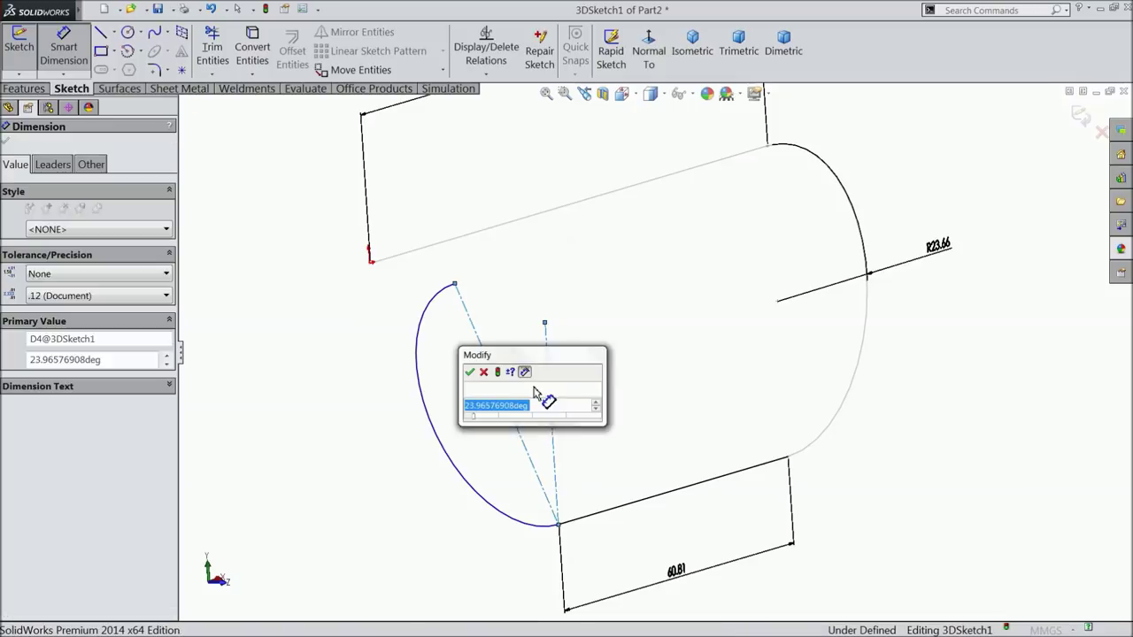
text(25.38)
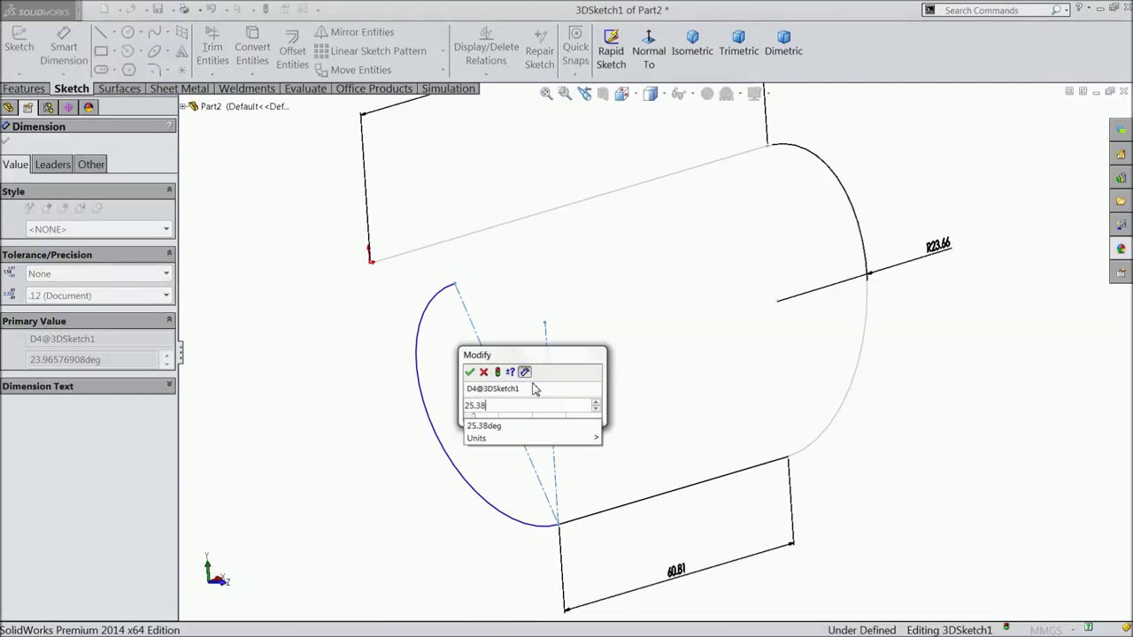
click(470, 373)
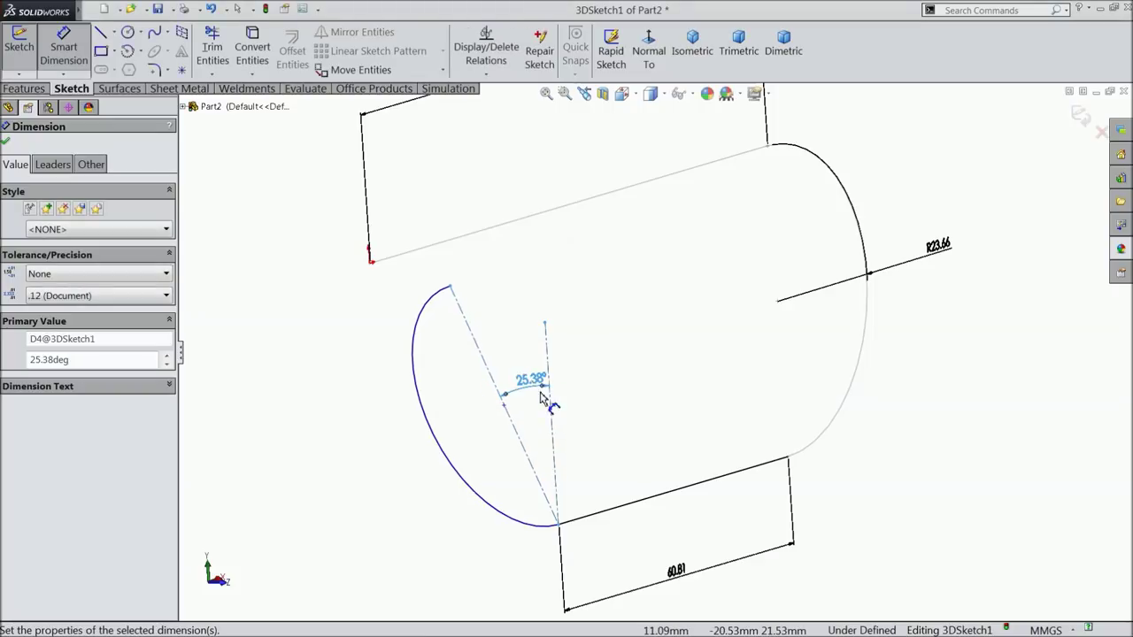
click(421, 402)
click(381, 401)
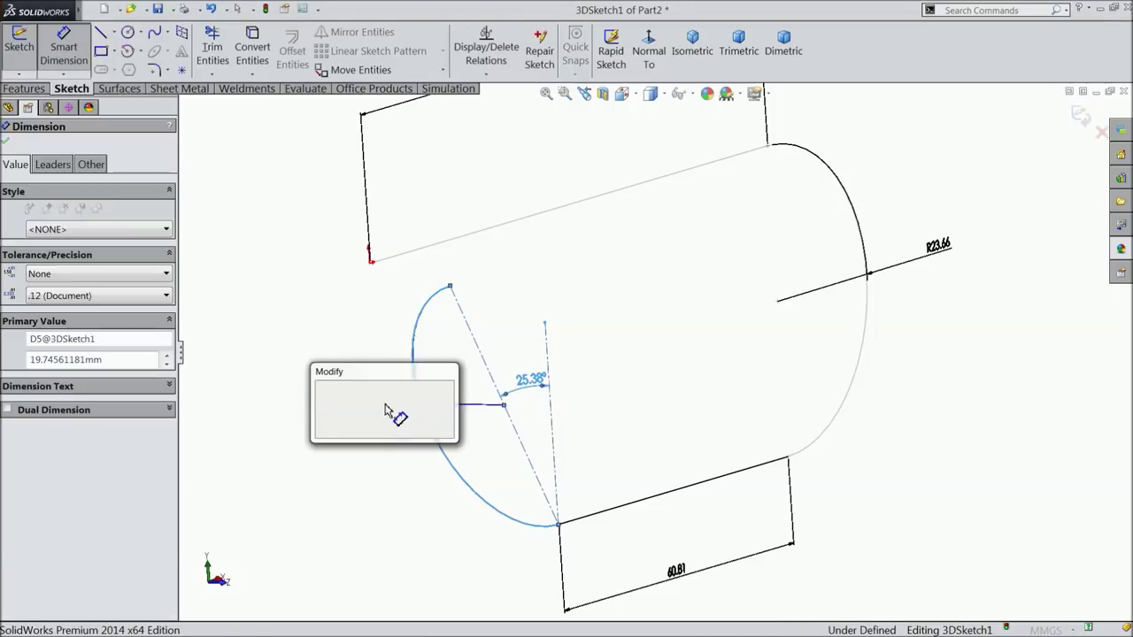
text(21.7068)
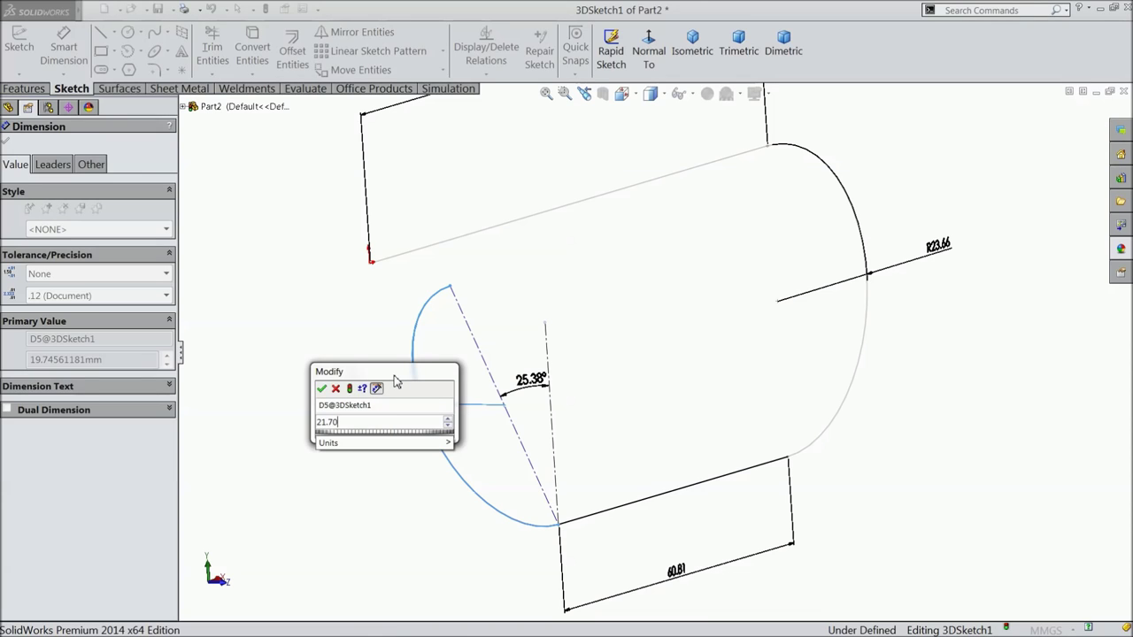
click(320, 389)
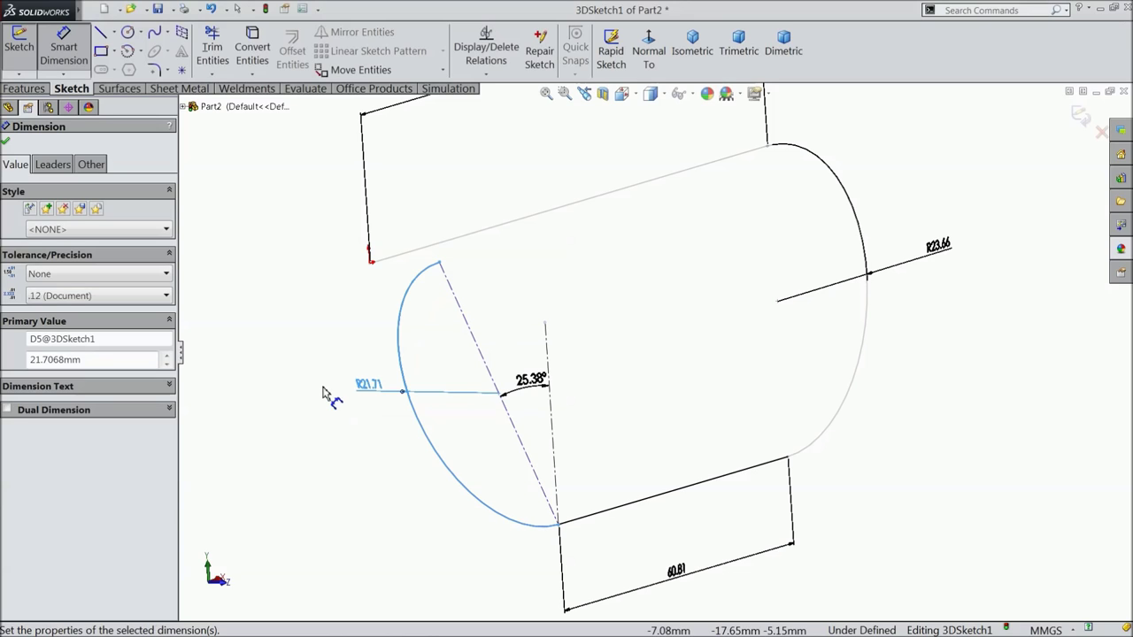
click(202, 185)
click(649, 50)
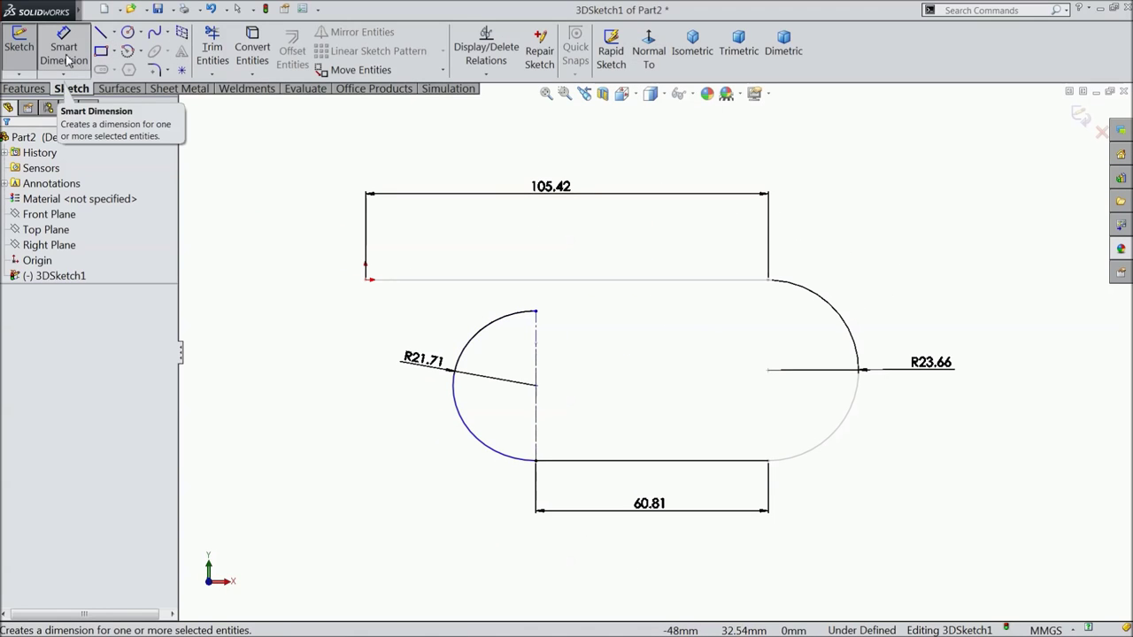
Draw a long horizontal line from the left arc's upper end past the right arc.
click(100, 32)
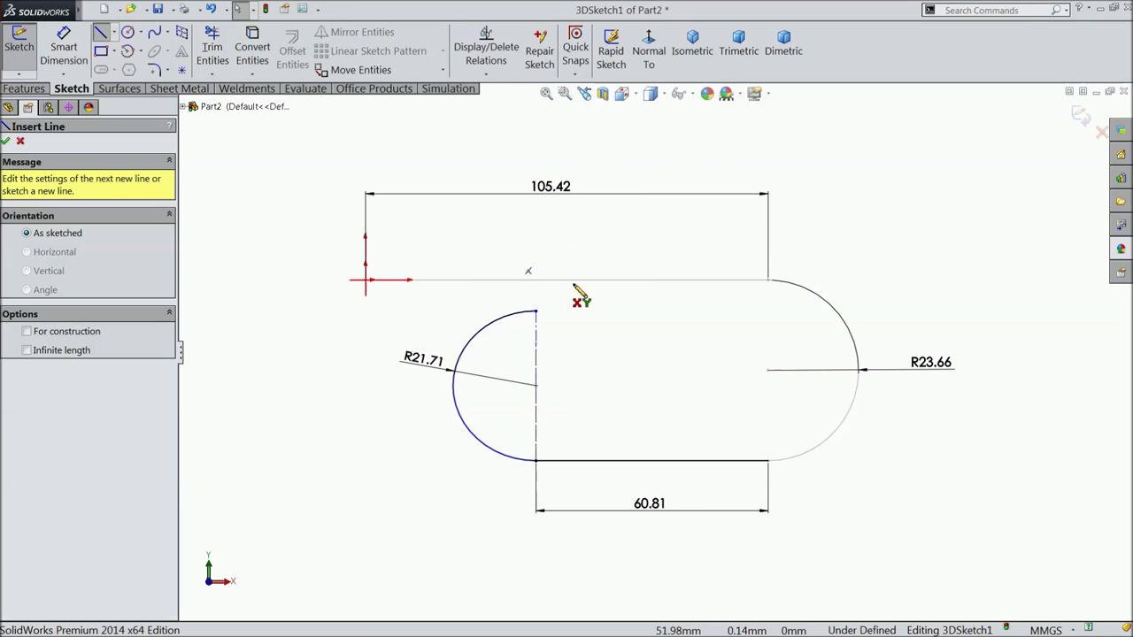
scroll(841, 355, down, 2)
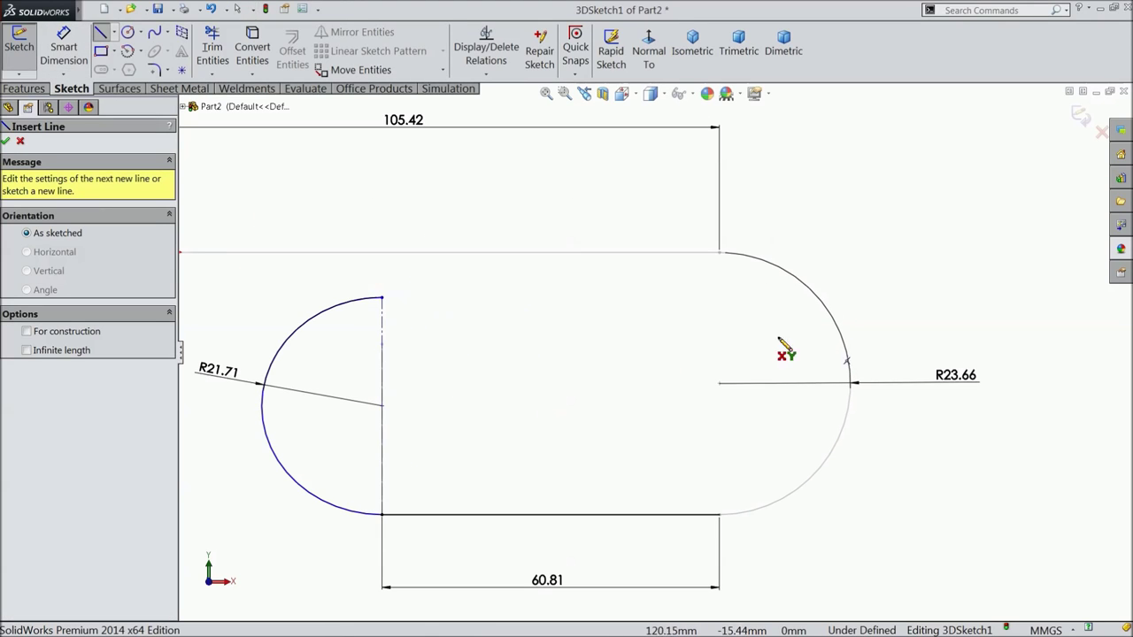
click(382, 298)
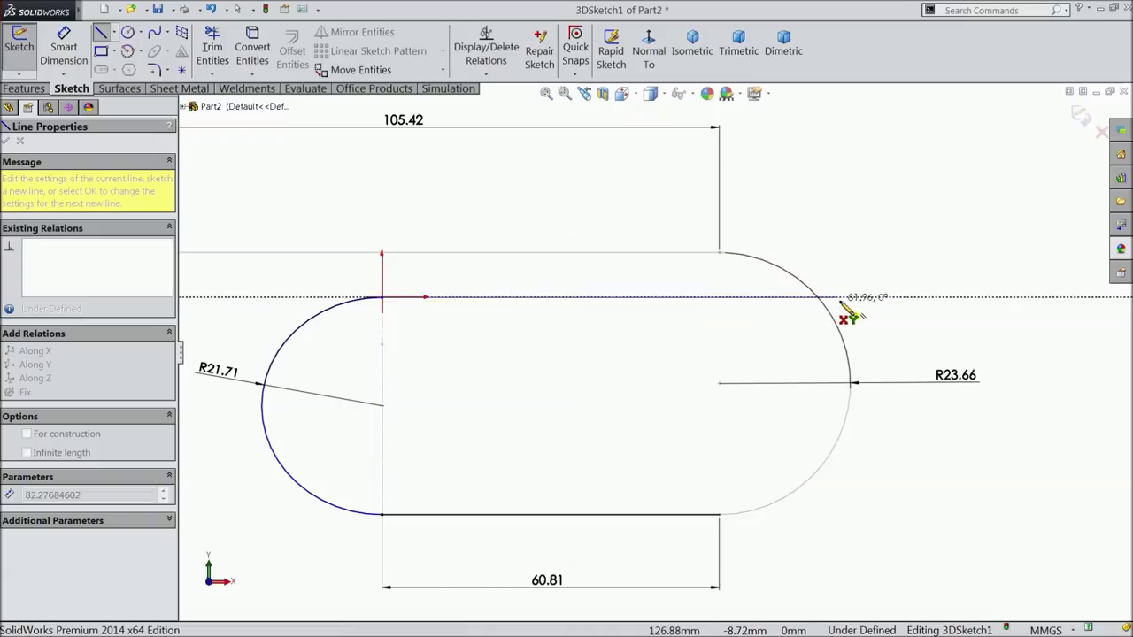
click(945, 297)
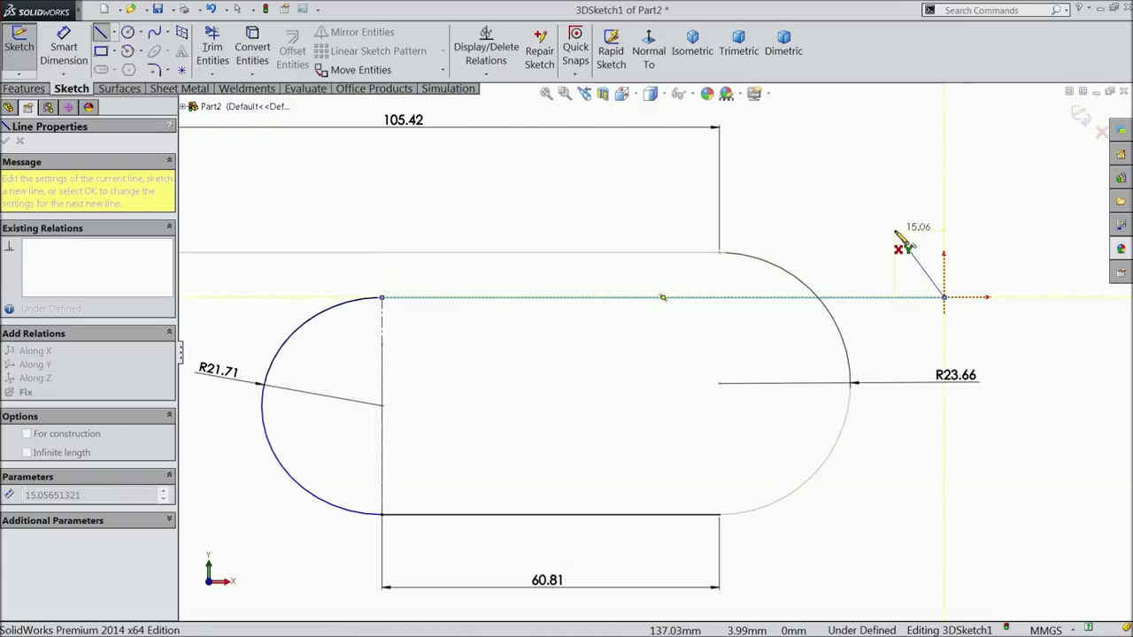
right_click(905, 241)
click(926, 232)
key(z)
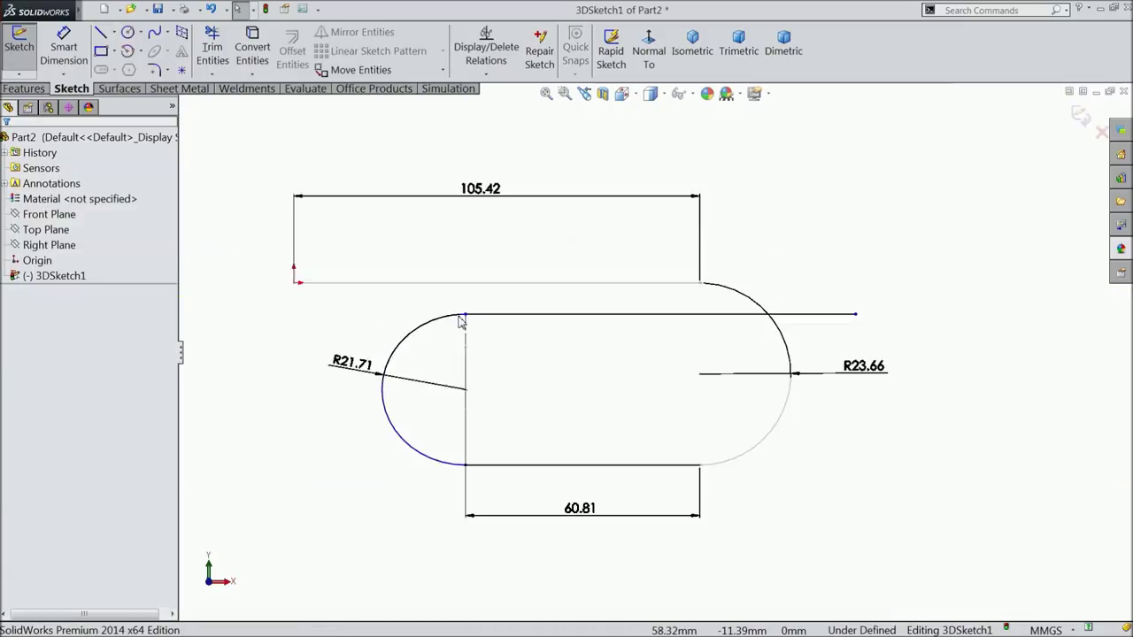
mouse_move(461, 321)
middle_down()
mouse_move(523, 346)
mouse_move(555, 376)
middle_up()
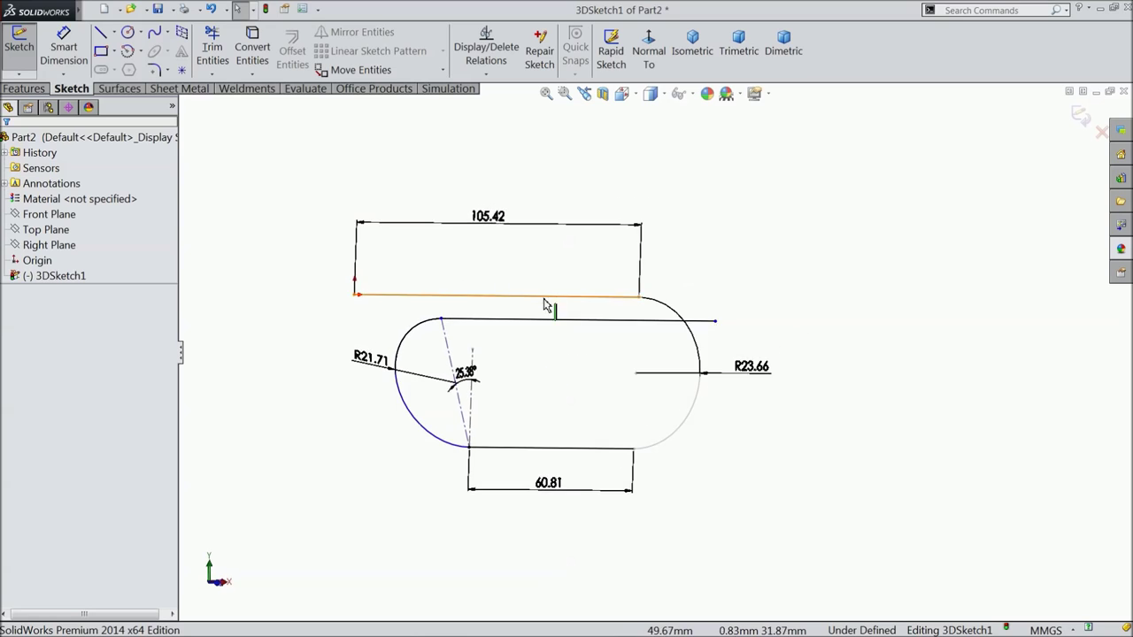
scroll(534, 380, down, 6)
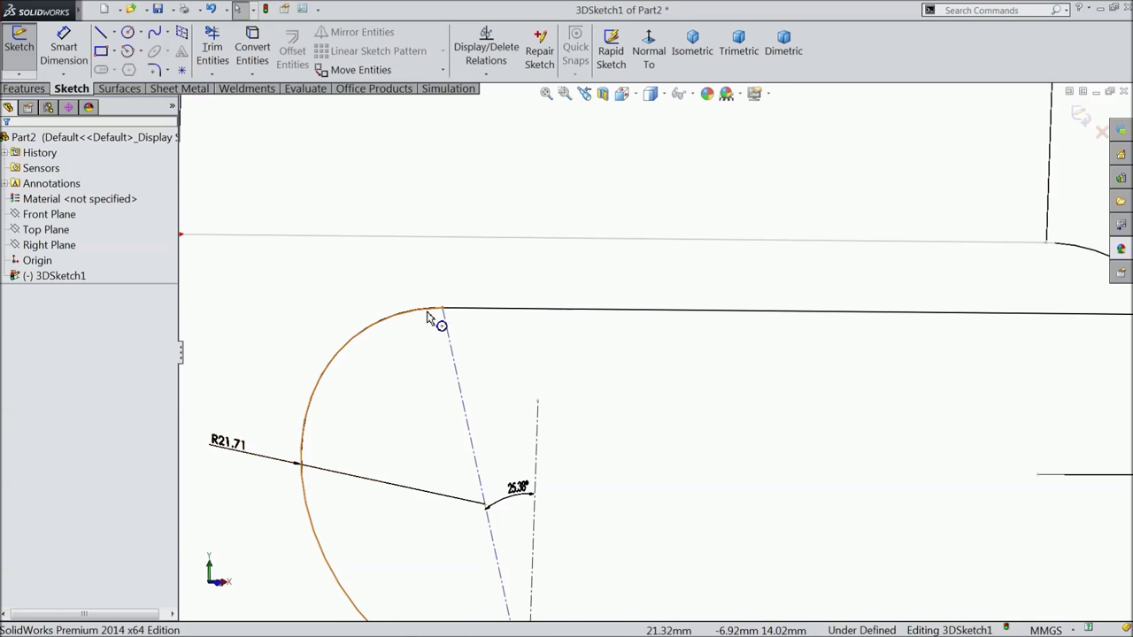
Make the long line tangent to the R21.71 arc.
click(428, 313)
click(472, 311)
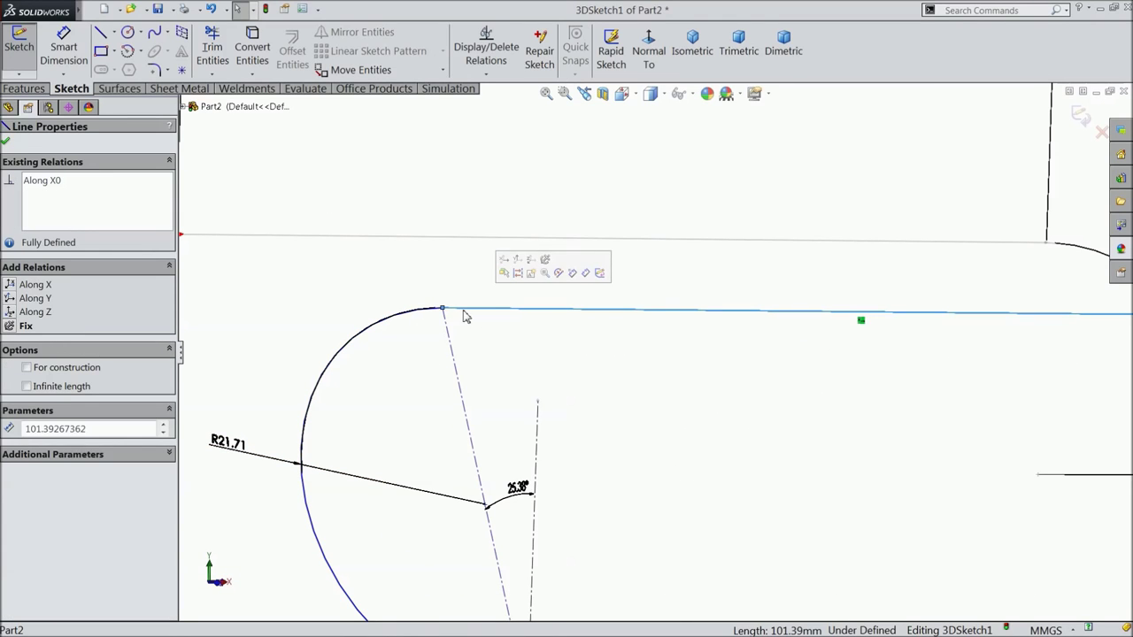
click(455, 324)
click(437, 321)
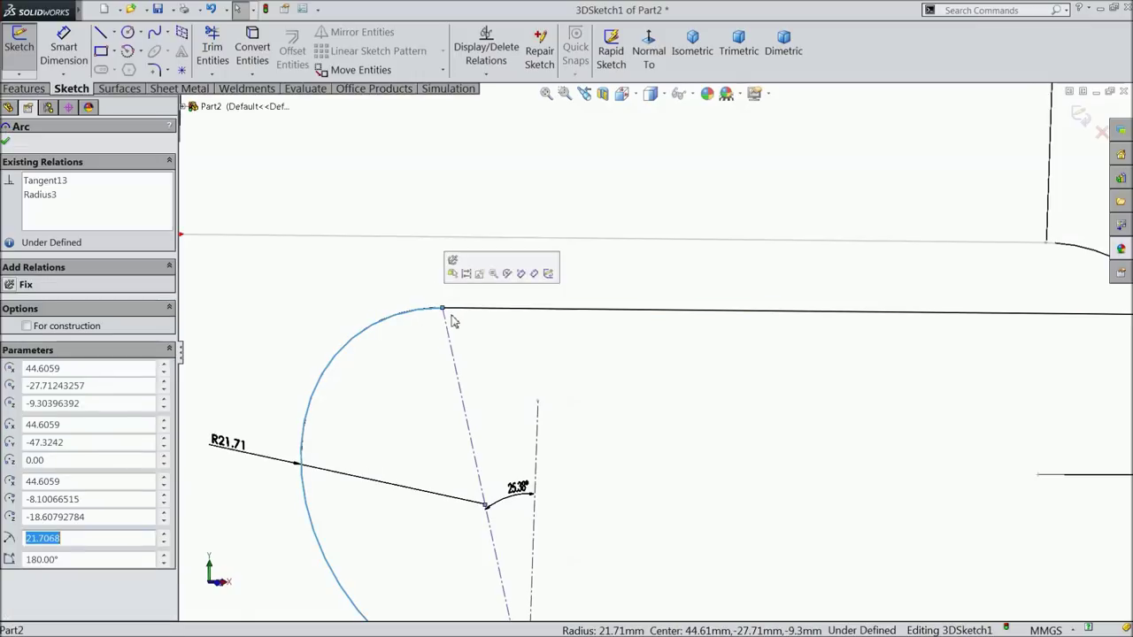
ctrl+click(468, 315)
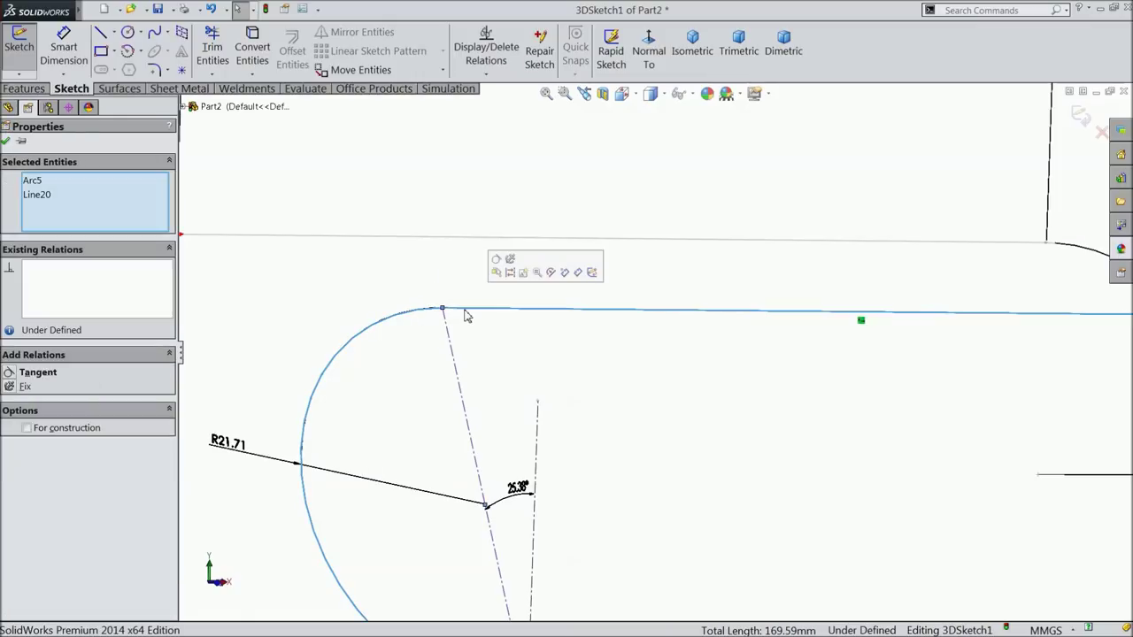
click(497, 262)
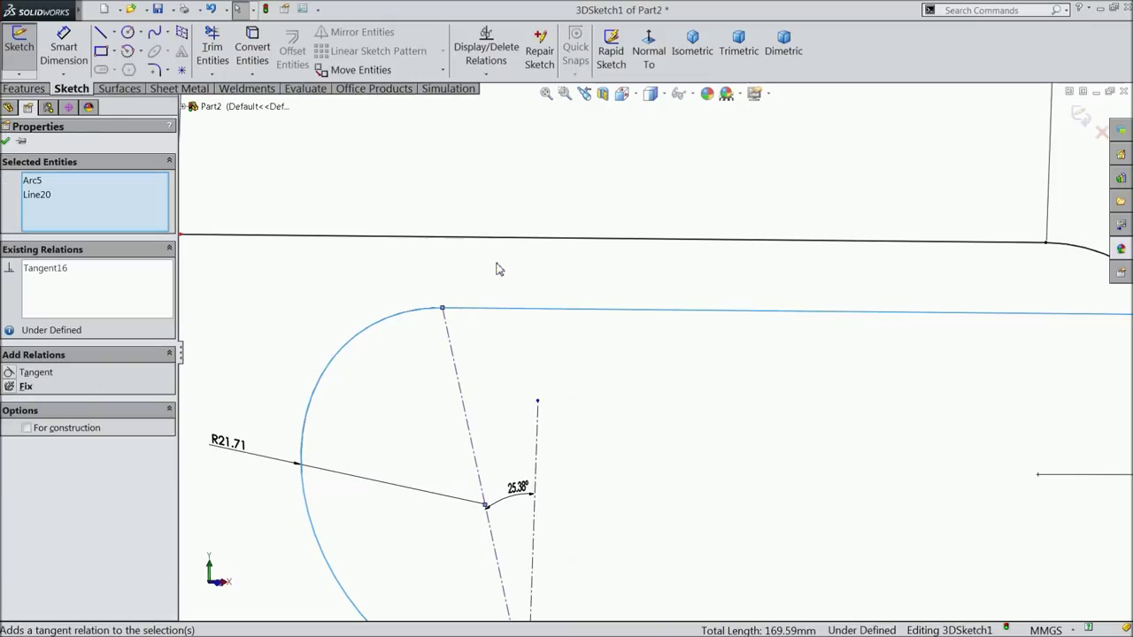
click(6, 142)
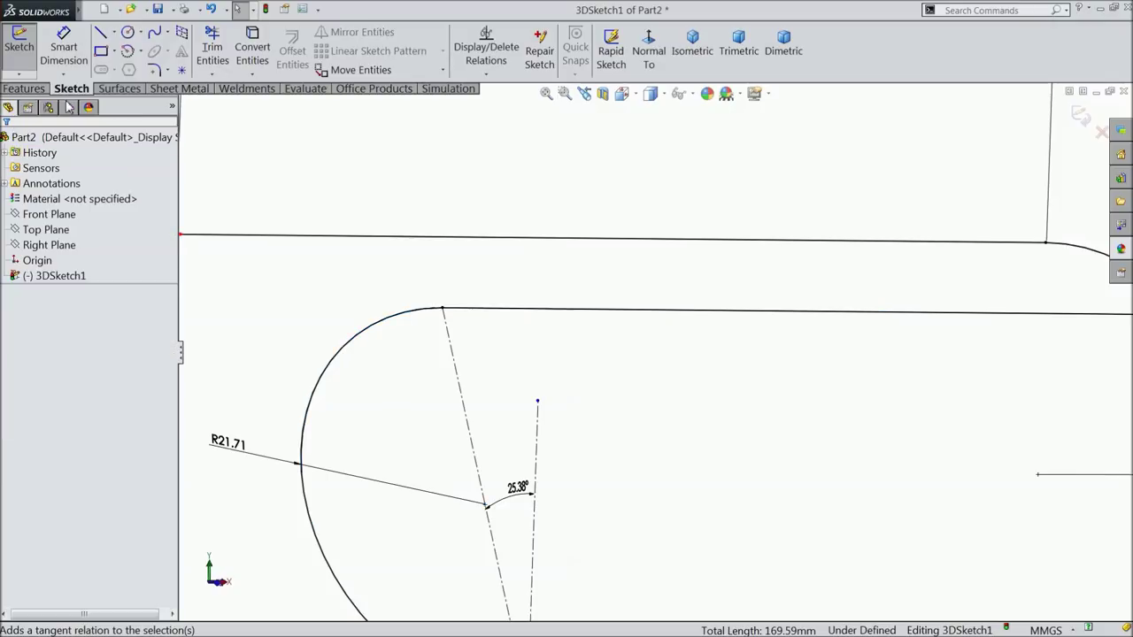
click(648, 55)
Give the long upper line a 106.11 mm length, fully defining 3DSketch1.
click(64, 48)
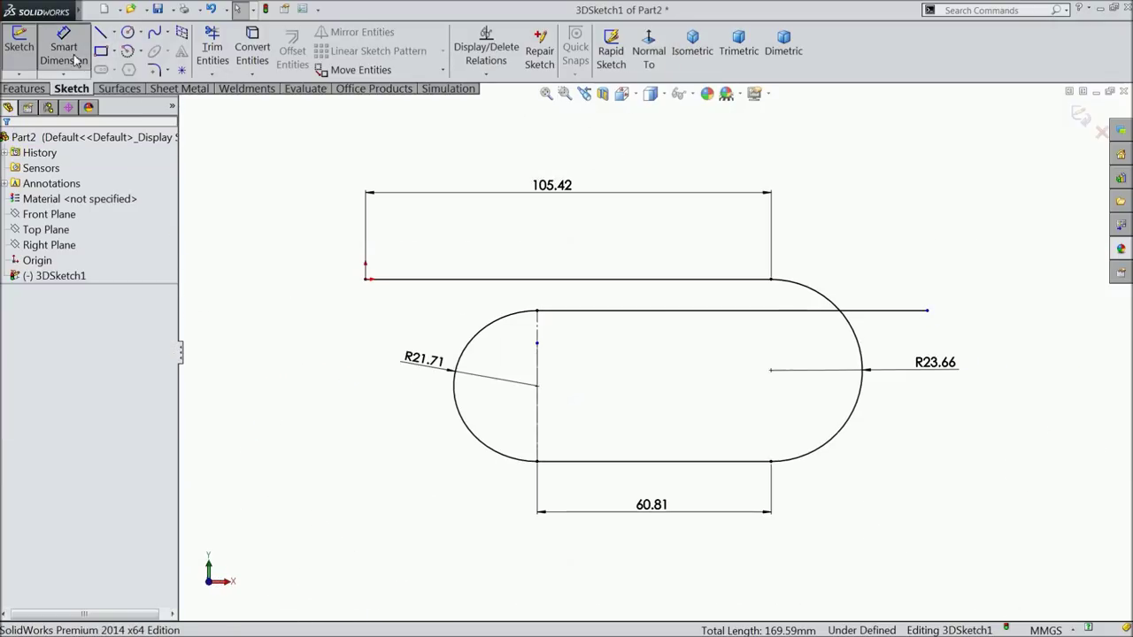
scroll(700, 319, down, 3)
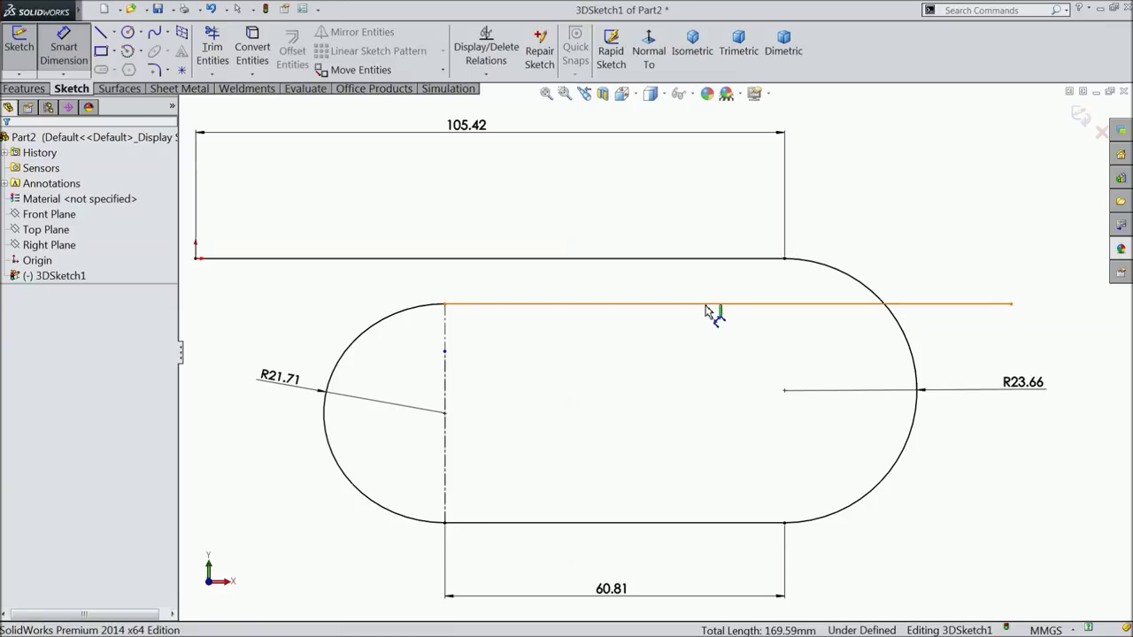
click(715, 304)
click(714, 345)
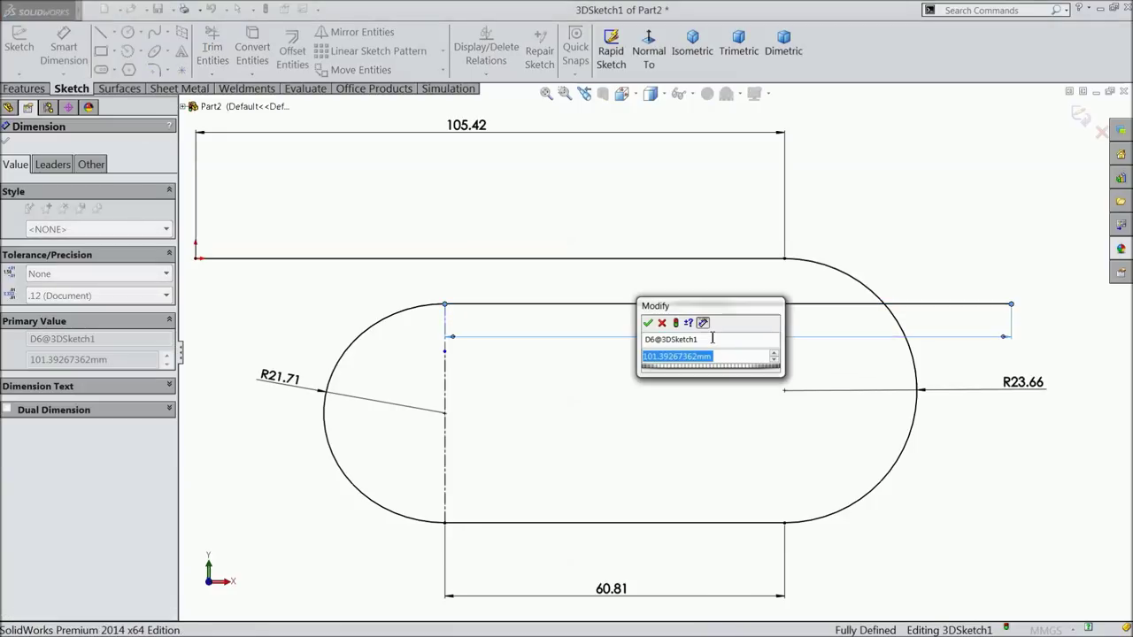
text(1)
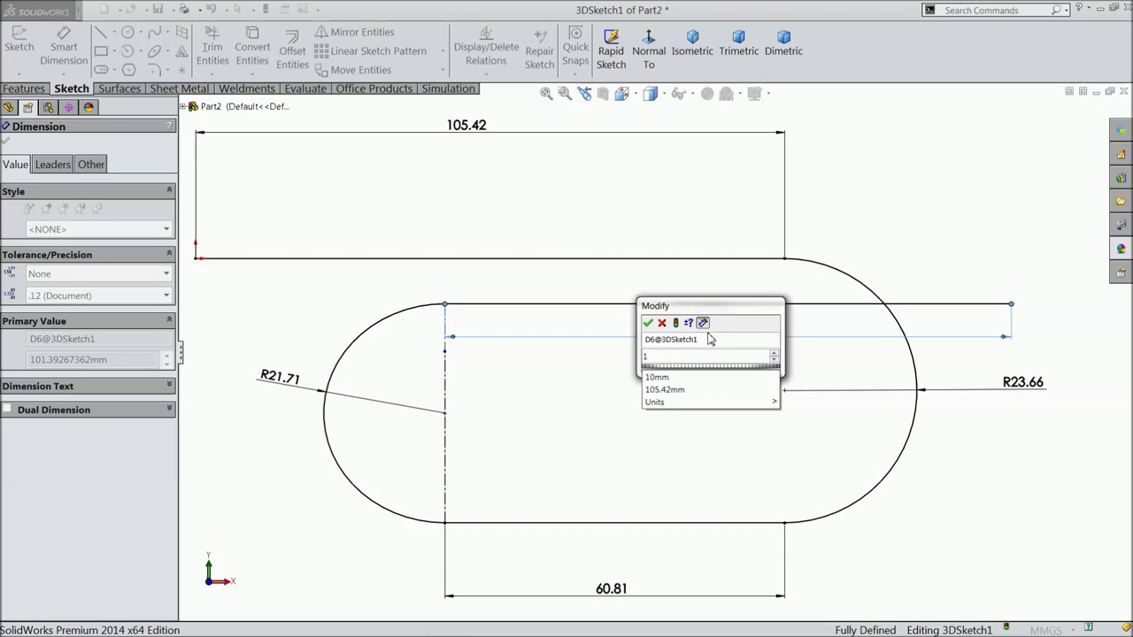
text(06.1141)
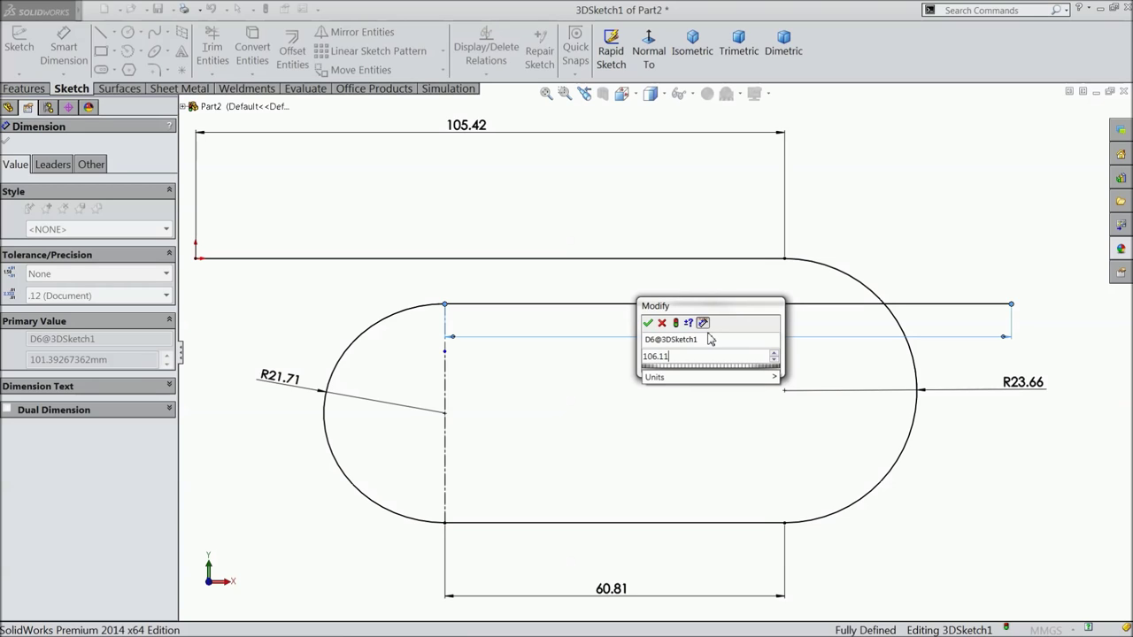
click(649, 324)
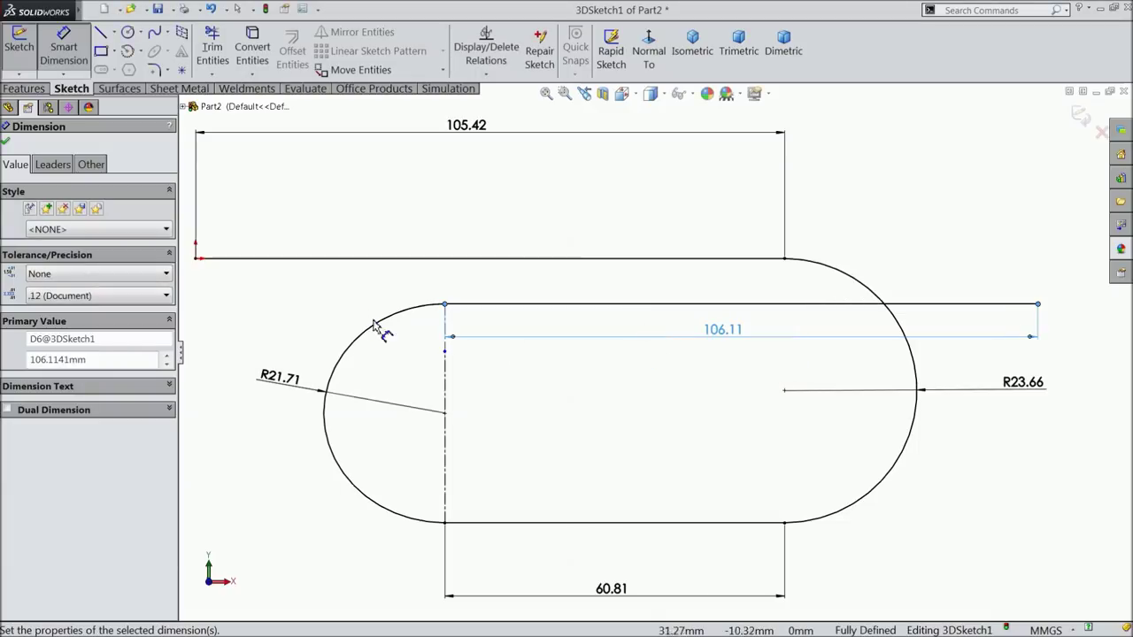
click(5, 143)
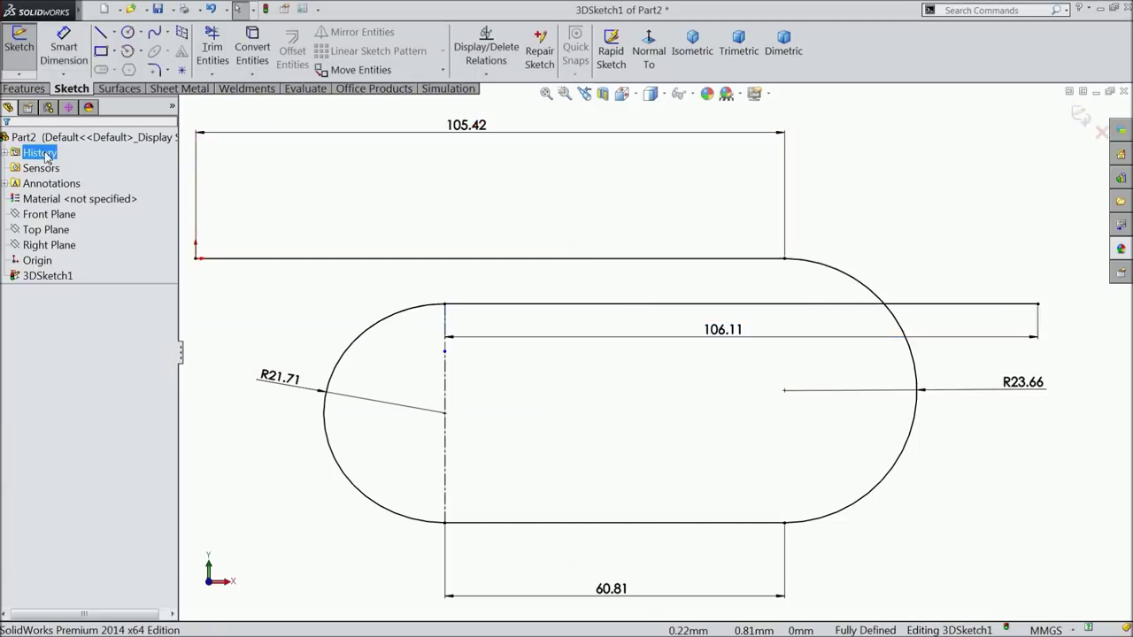
scroll(734, 373, up, 3)
mouse_move(443, 349)
middle_down()
mouse_move(433, 364)
mouse_move(498, 398)
mouse_move(448, 367)
mouse_move(398, 391)
mouse_move(422, 413)
mouse_move(518, 423)
mouse_move(481, 448)
mouse_move(643, 377)
middle_up()
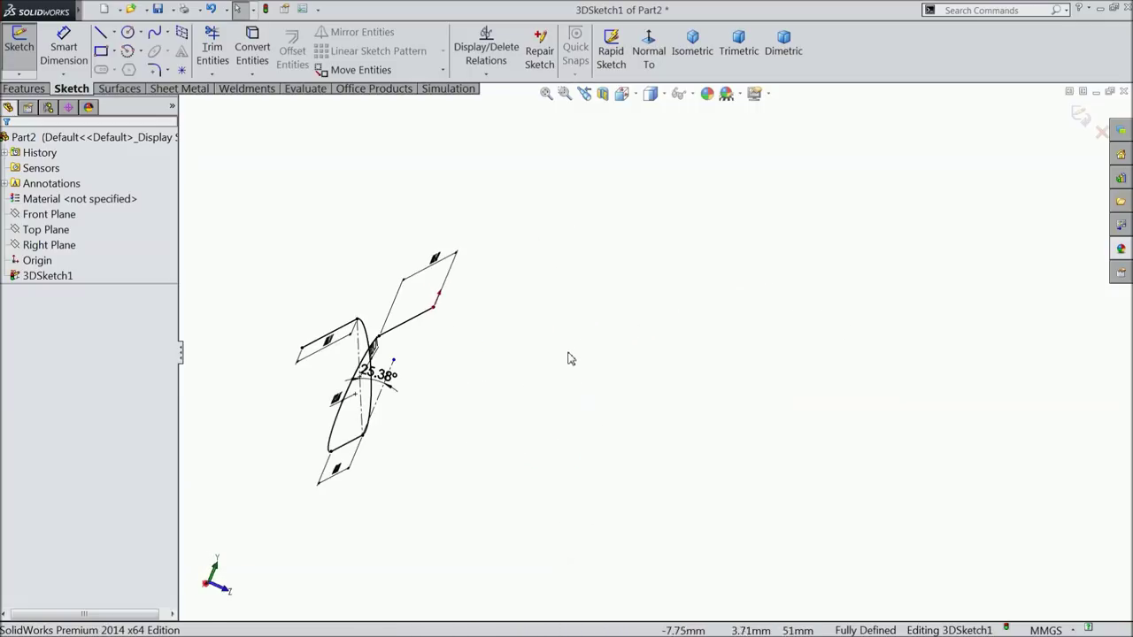
mouse_move(569, 357)
middle_down()
mouse_move(485, 365)
mouse_move(493, 399)
mouse_move(471, 413)
mouse_move(655, 296)
mouse_move(549, 363)
mouse_move(569, 333)
mouse_move(577, 345)
mouse_move(629, 304)
mouse_move(678, 303)
middle_up()
mouse_move(744, 354)
middle_down()
mouse_move(749, 311)
mouse_move(724, 347)
middle_up()
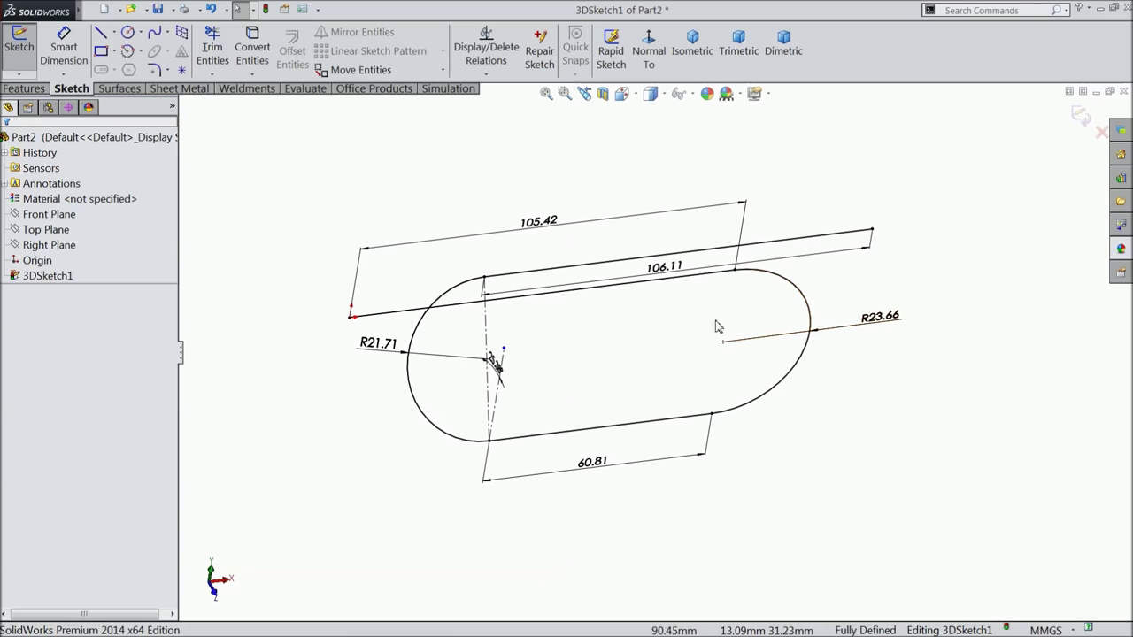
Exit the 3D sketch and create Plane1 perpendicular to the 105.42 line at its left end.
click(1081, 116)
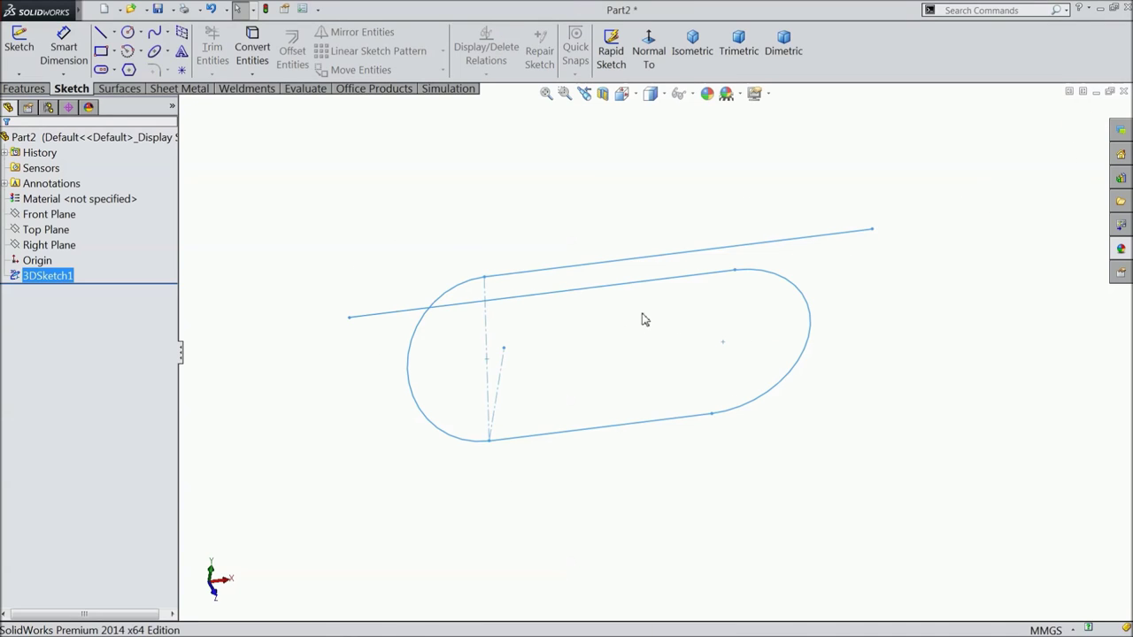
mouse_move(546, 335)
middle_down()
mouse_move(552, 316)
mouse_move(555, 329)
middle_up()
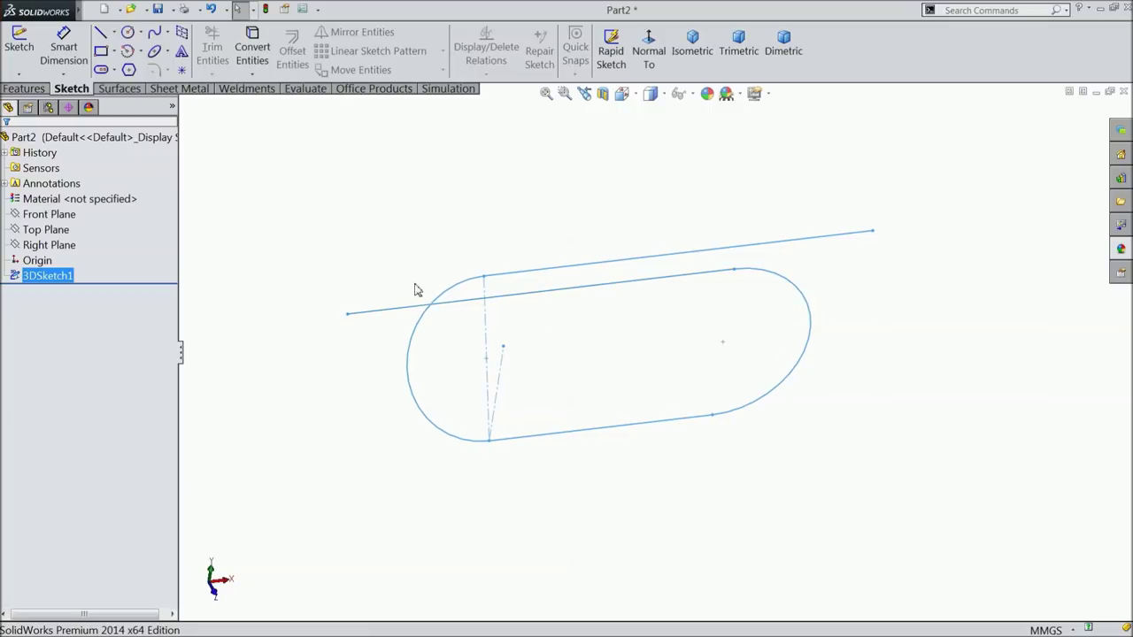
click(365, 220)
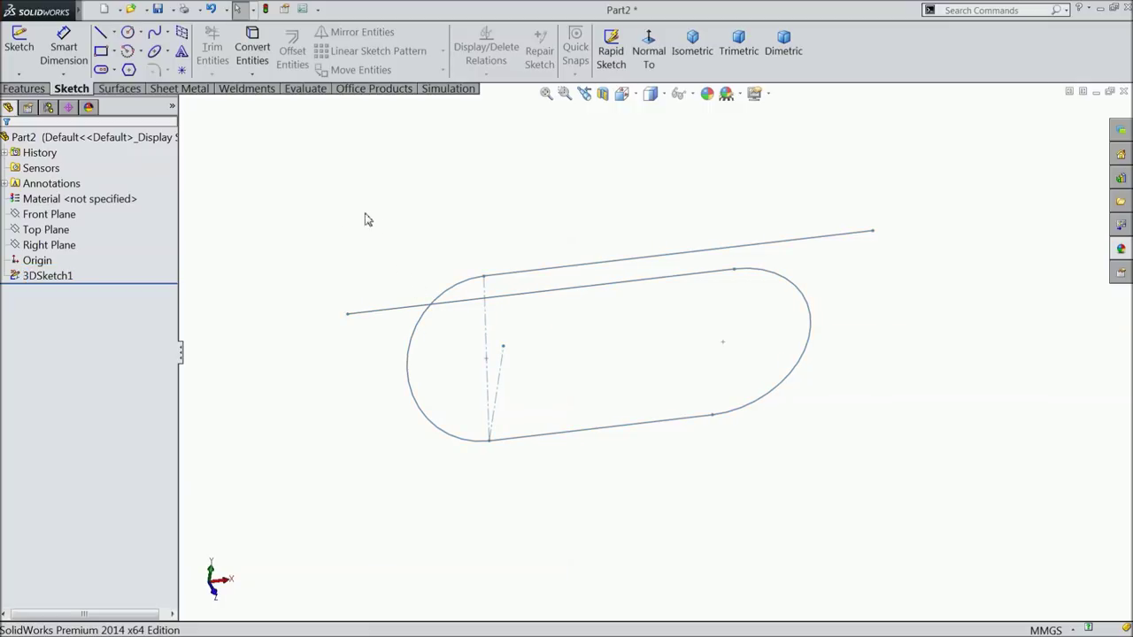
click(34, 90)
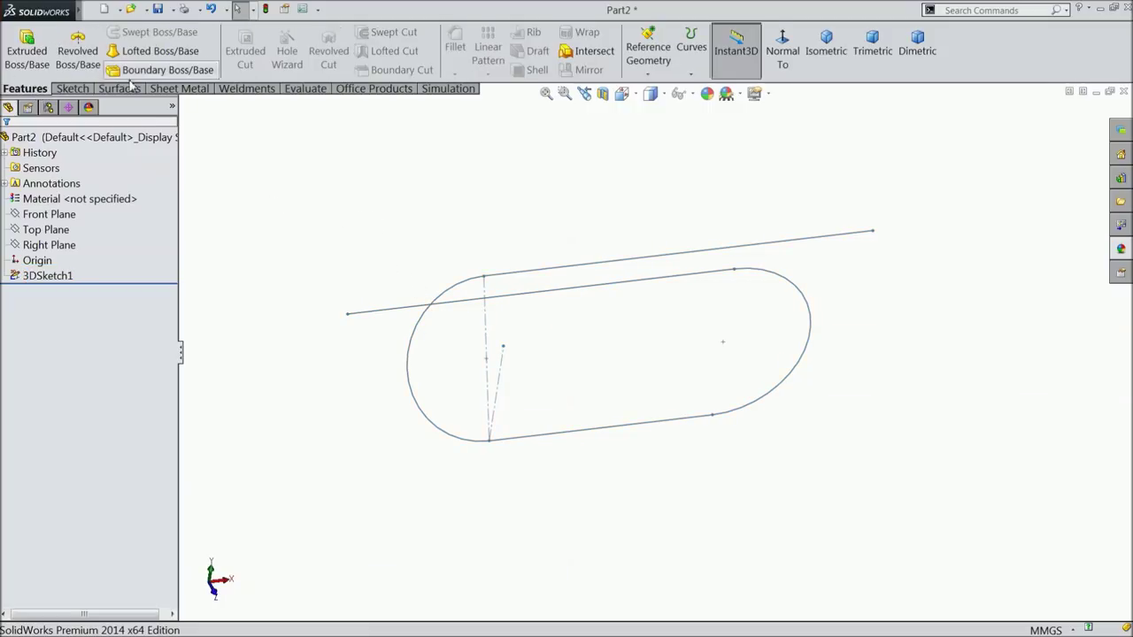
click(647, 74)
click(653, 88)
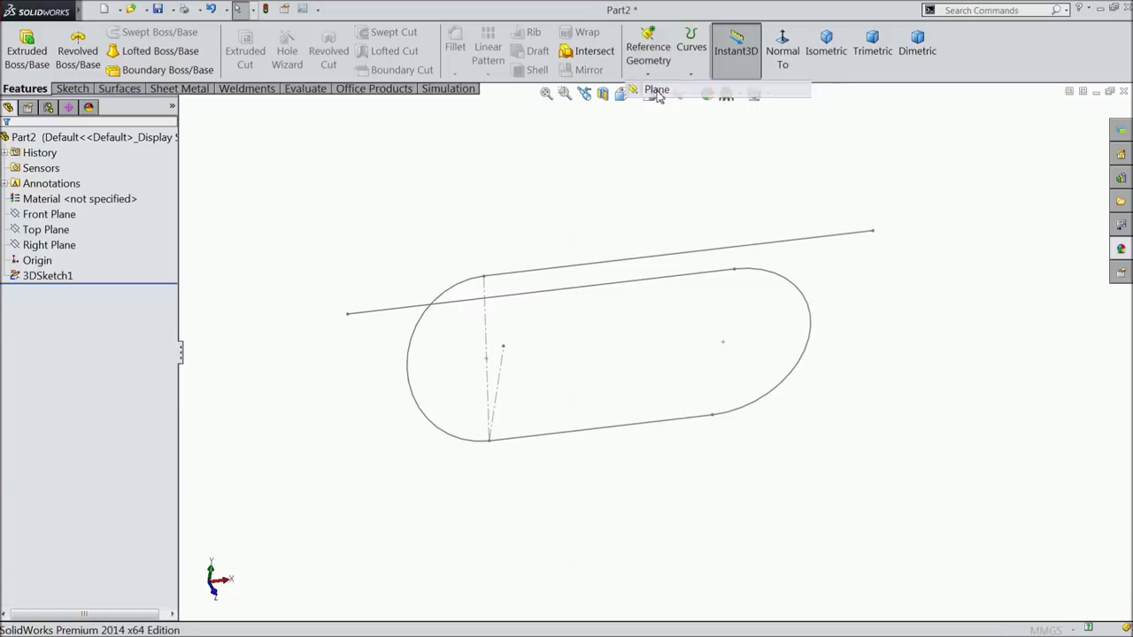
click(407, 313)
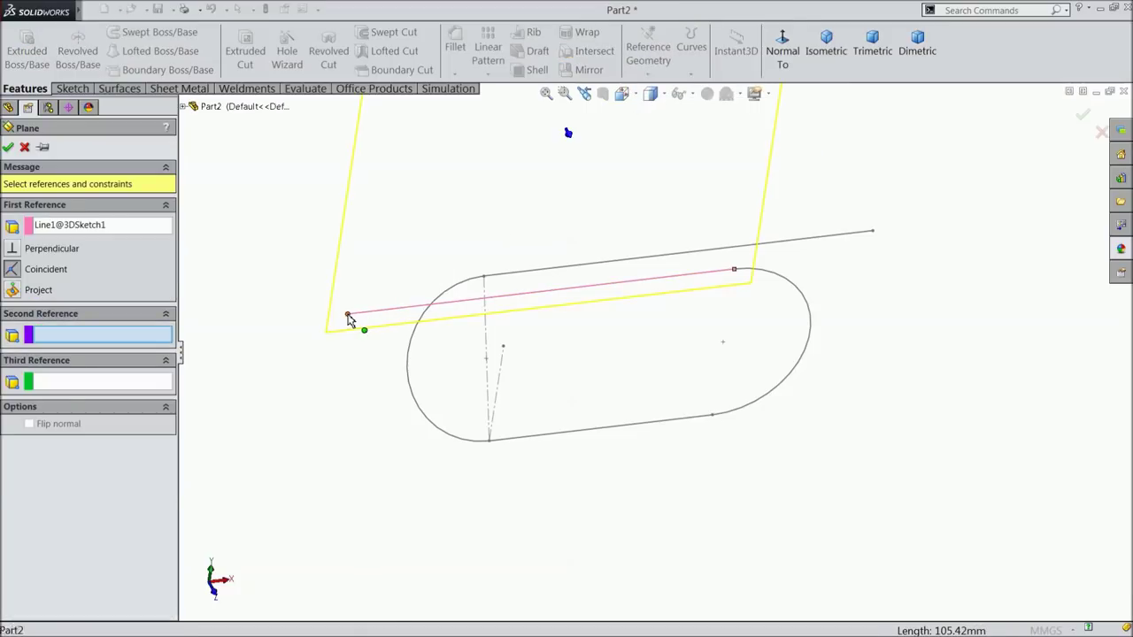
click(348, 316)
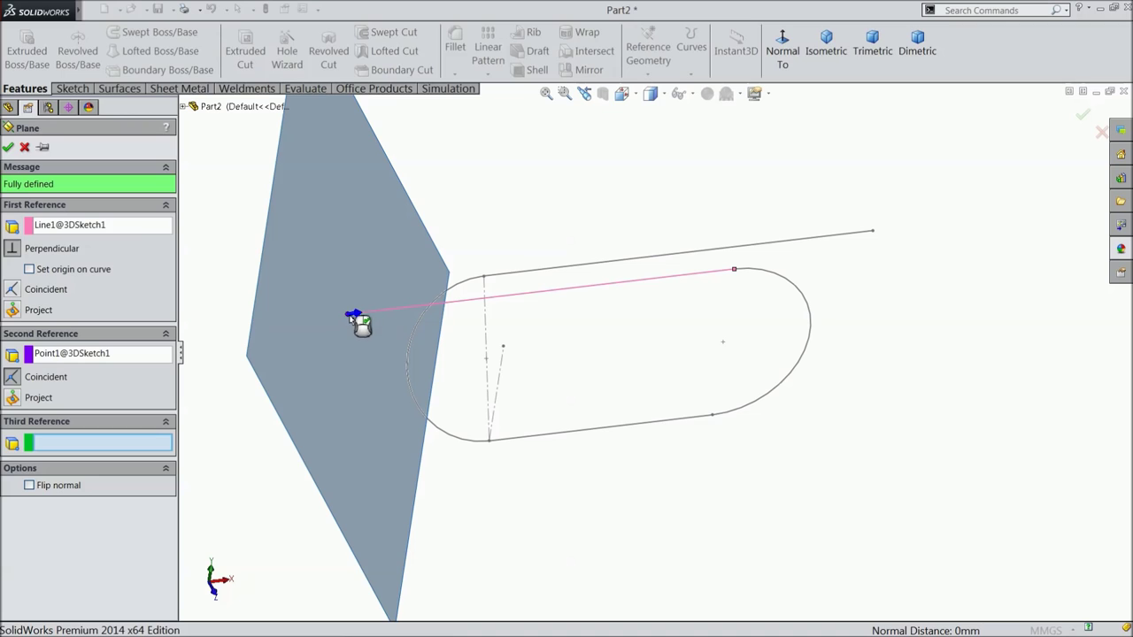
click(8, 148)
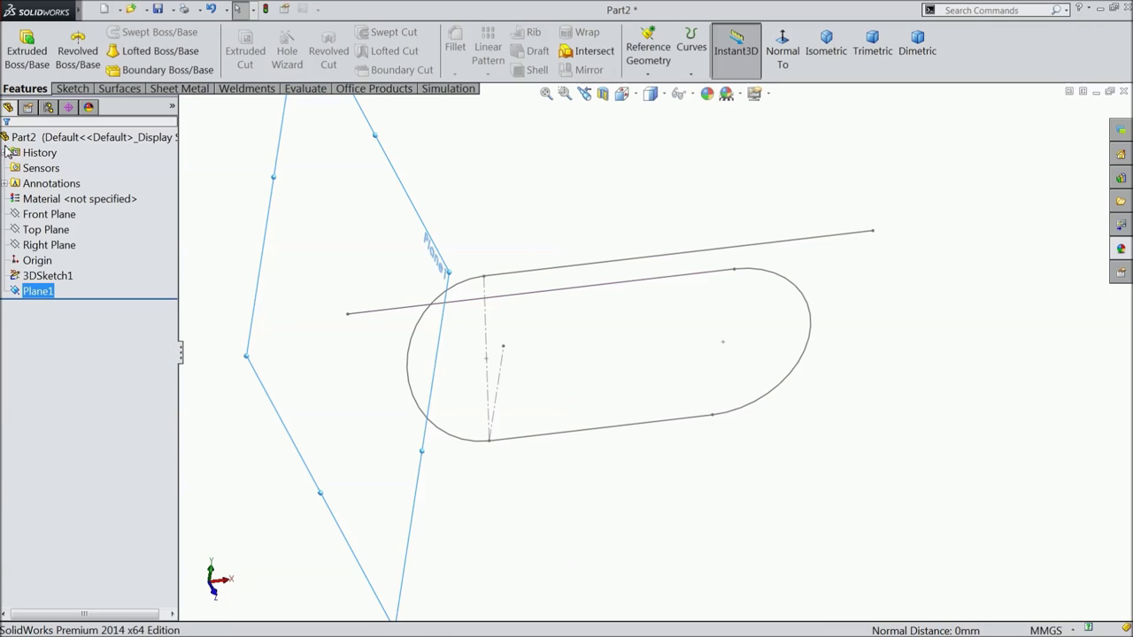
Create Plane2 perpendicular to the same line at its other end.
click(559, 299)
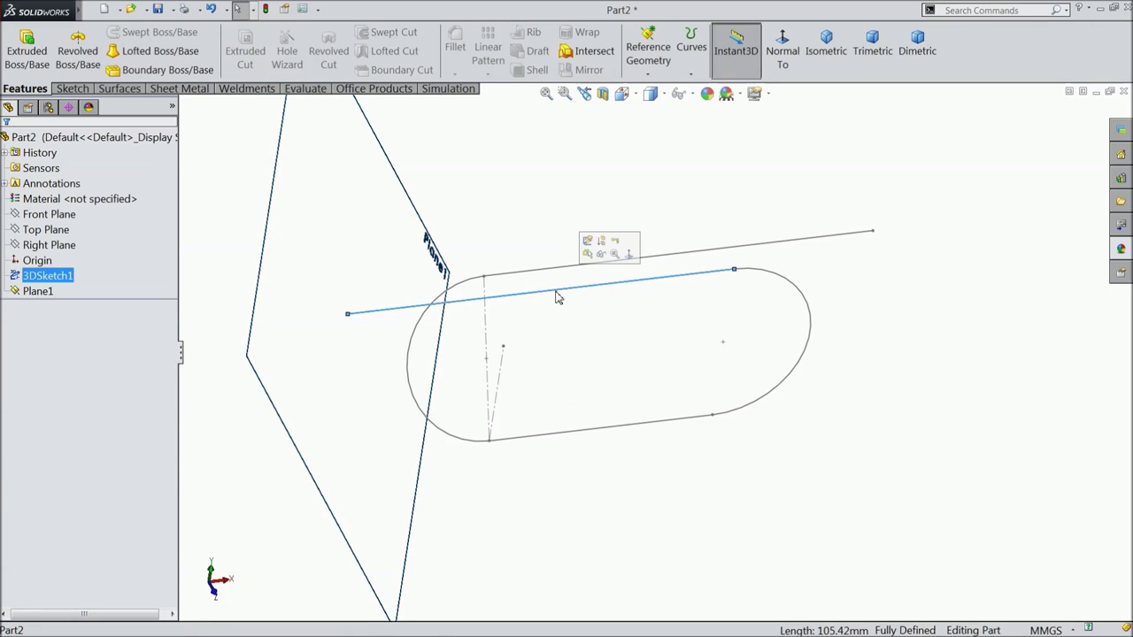
click(648, 72)
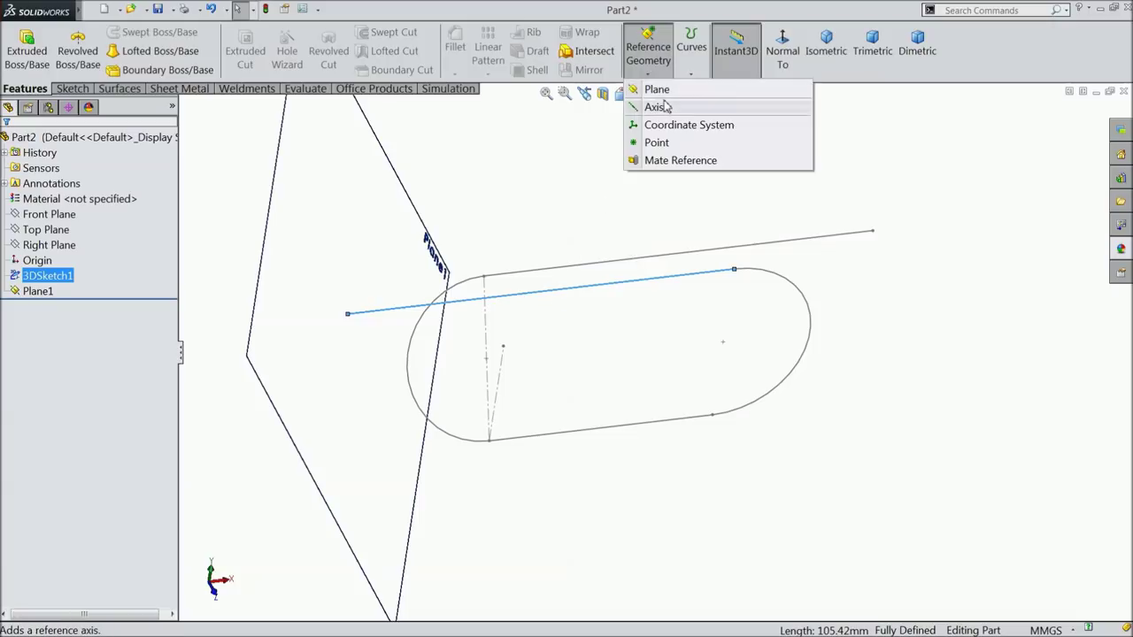
click(659, 92)
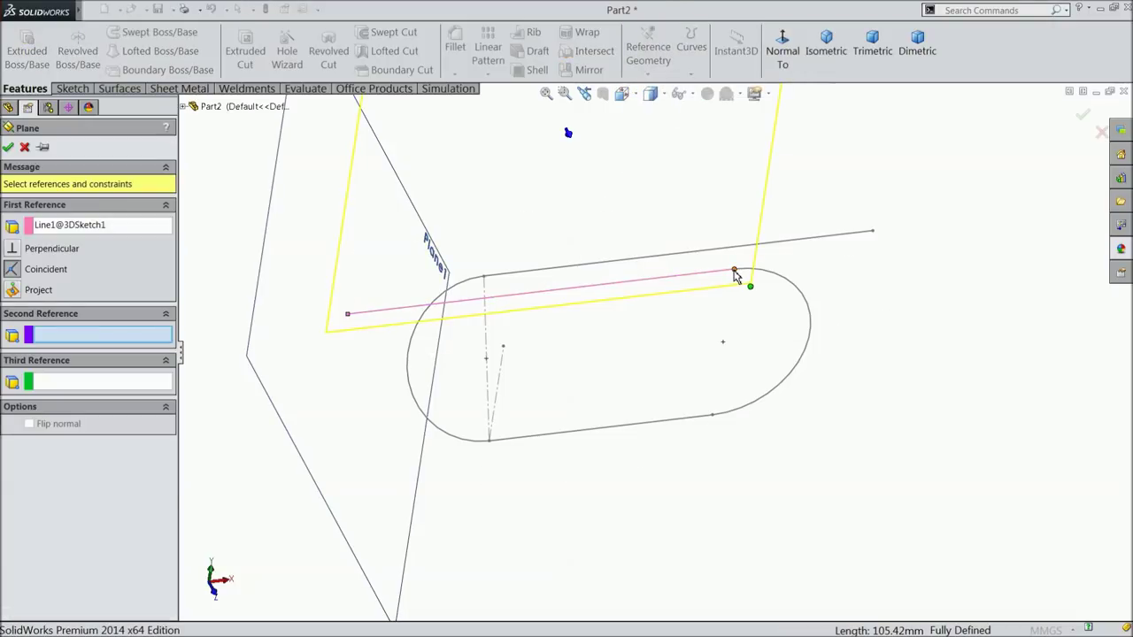
click(734, 271)
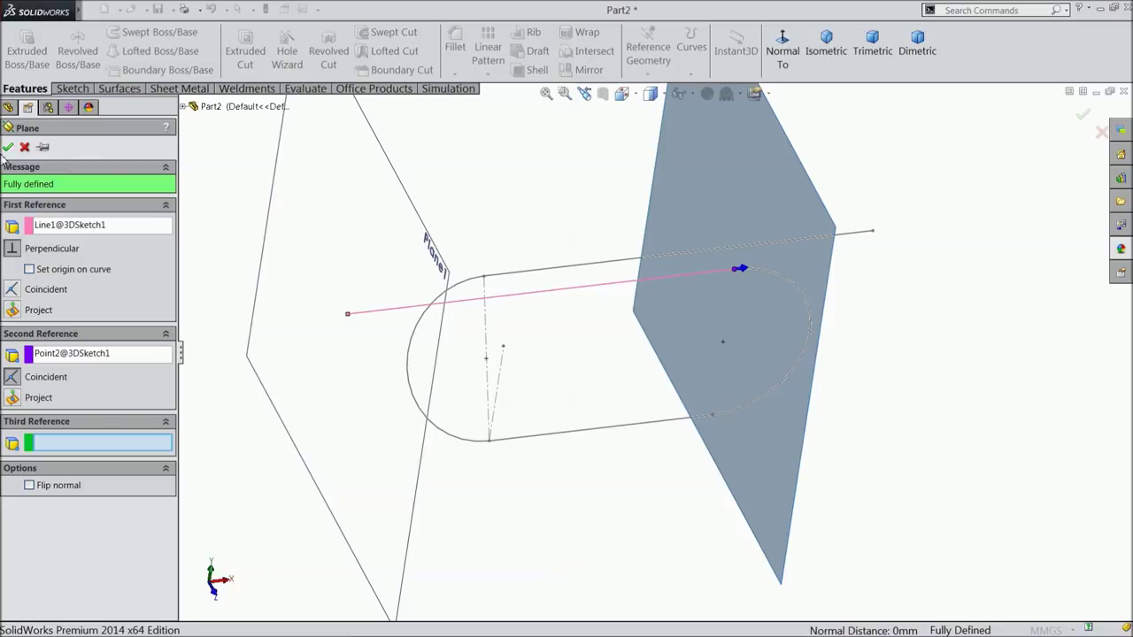
click(8, 148)
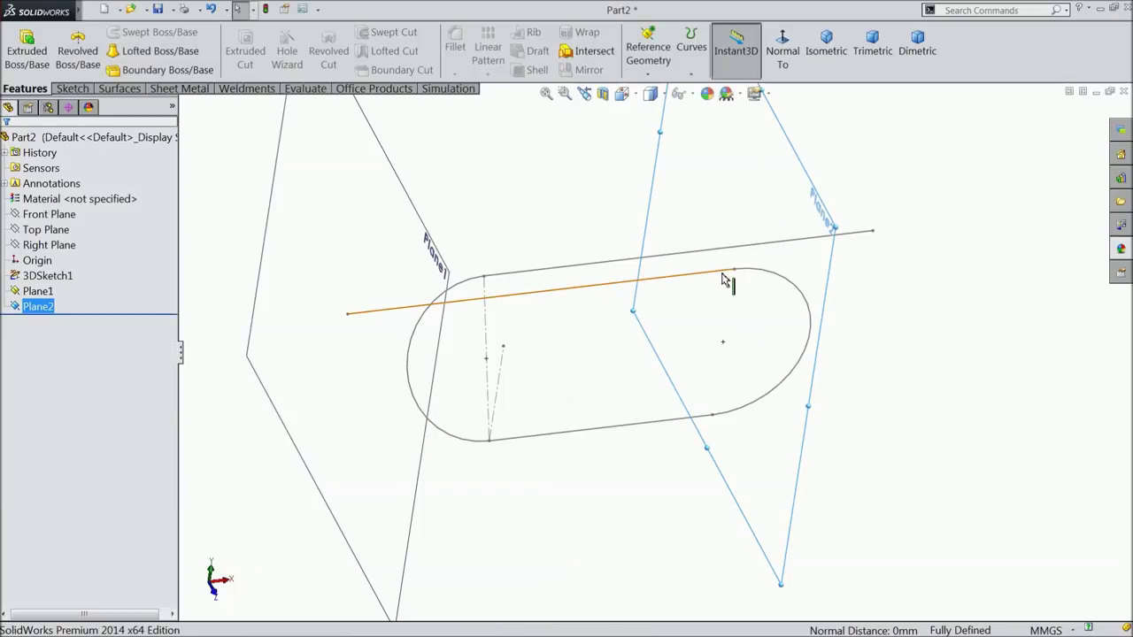
mouse_move(698, 292)
middle_down()
mouse_move(665, 319)
mouse_move(635, 305)
mouse_move(660, 296)
mouse_move(648, 315)
middle_up()
middle_drag(545, 294, 480, 309)
click(477, 309)
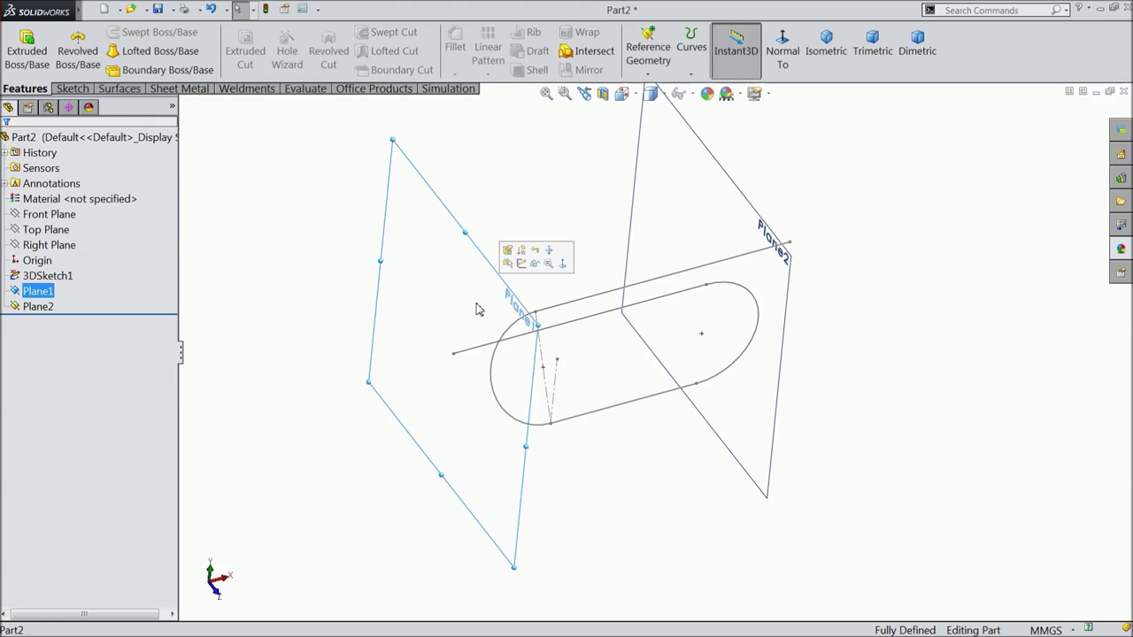
Start Sketch1 on Plane1 and draw a circle centred at the sketch origin.
click(521, 263)
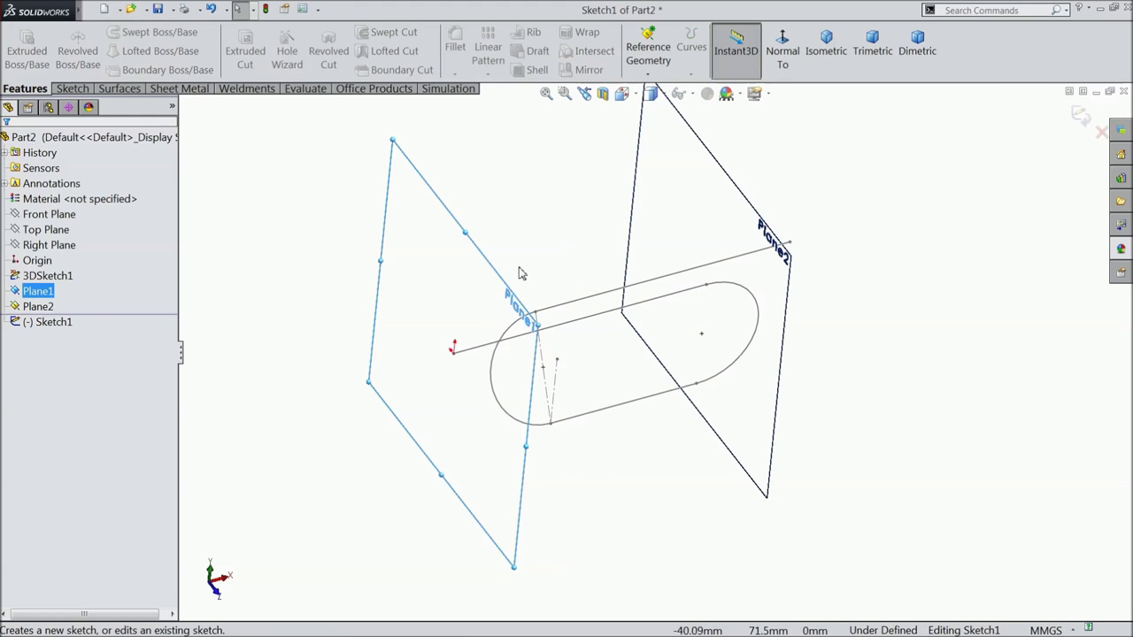
click(80, 88)
click(128, 32)
scroll(487, 381, down, 3)
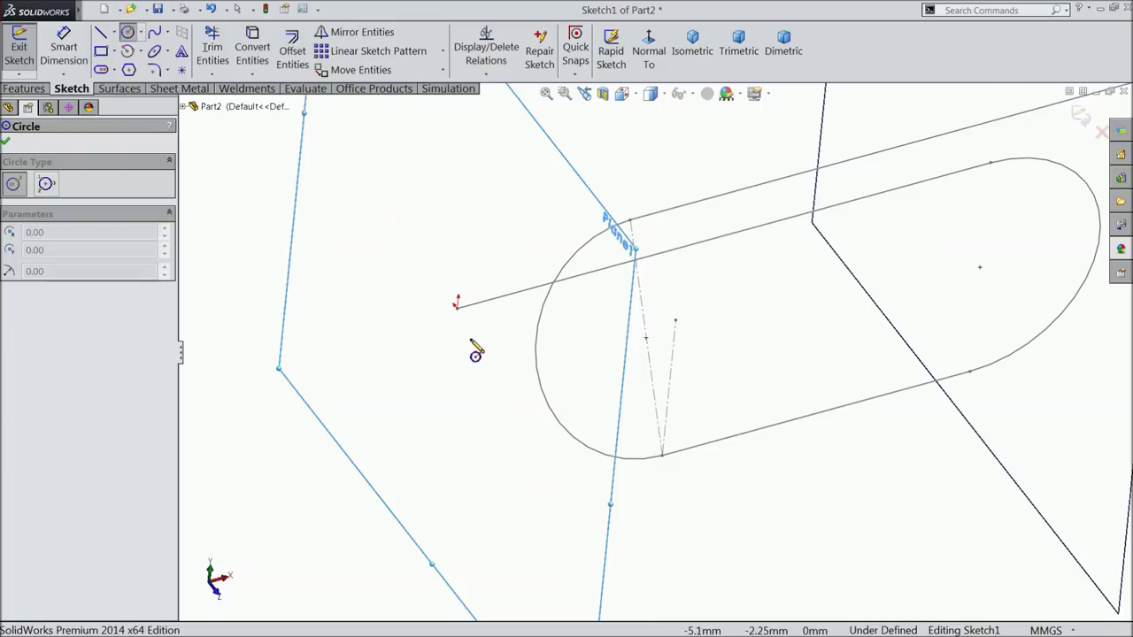
click(457, 307)
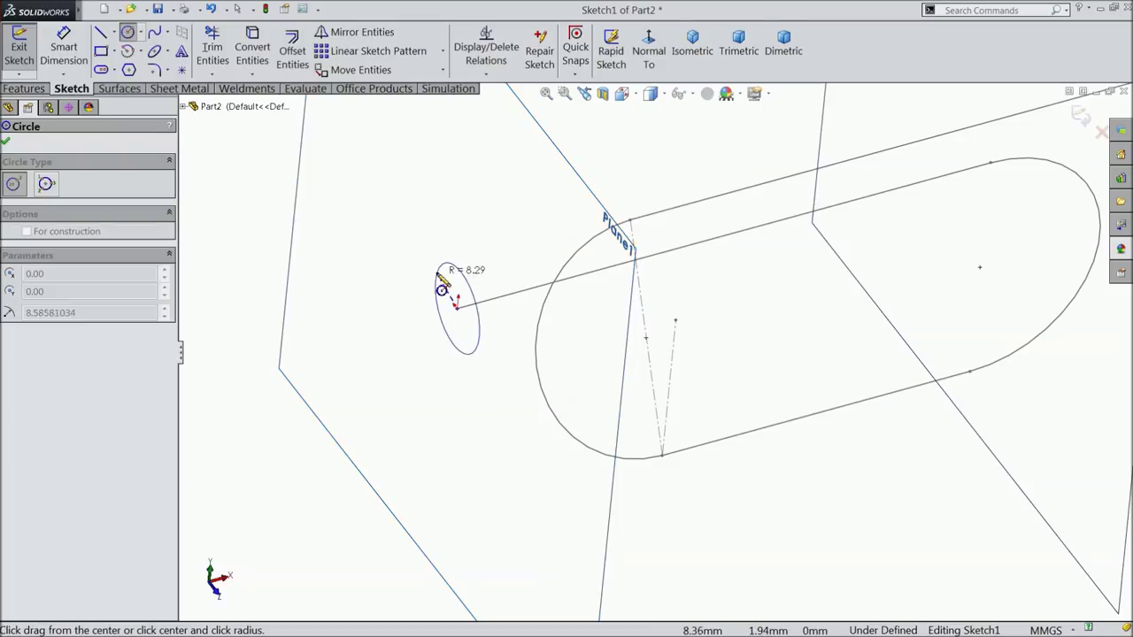
click(435, 269)
mouse_move(504, 248)
middle_down()
mouse_move(529, 225)
mouse_move(535, 232)
middle_up()
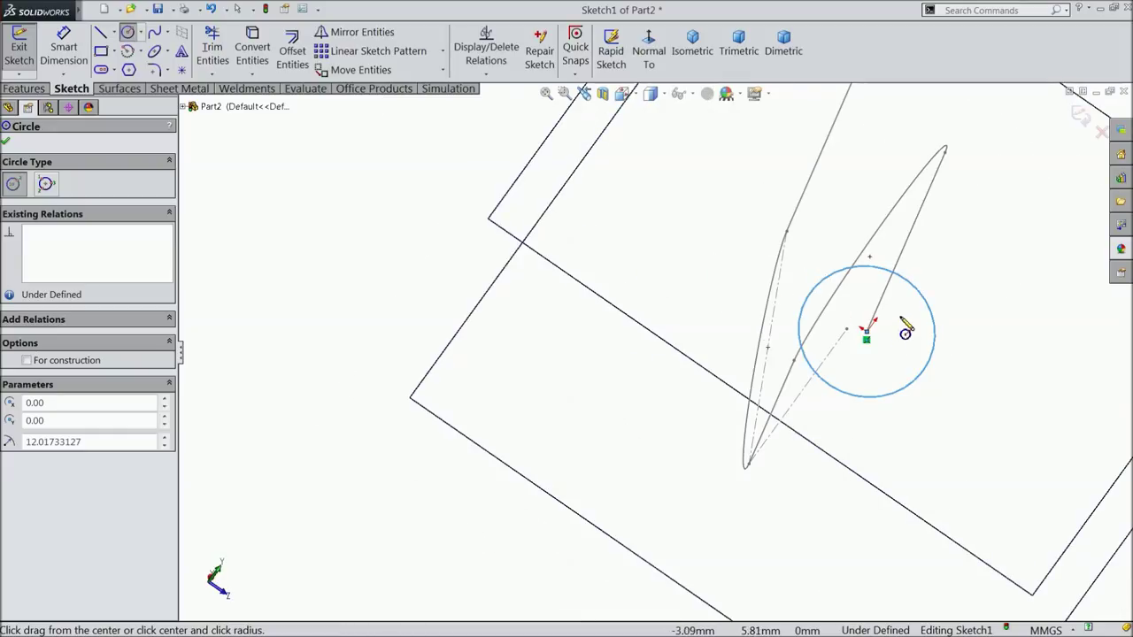
scroll(904, 329, down, 3)
Dimension the circle to a 23.21 mm diameter and exit Sketch1.
click(65, 53)
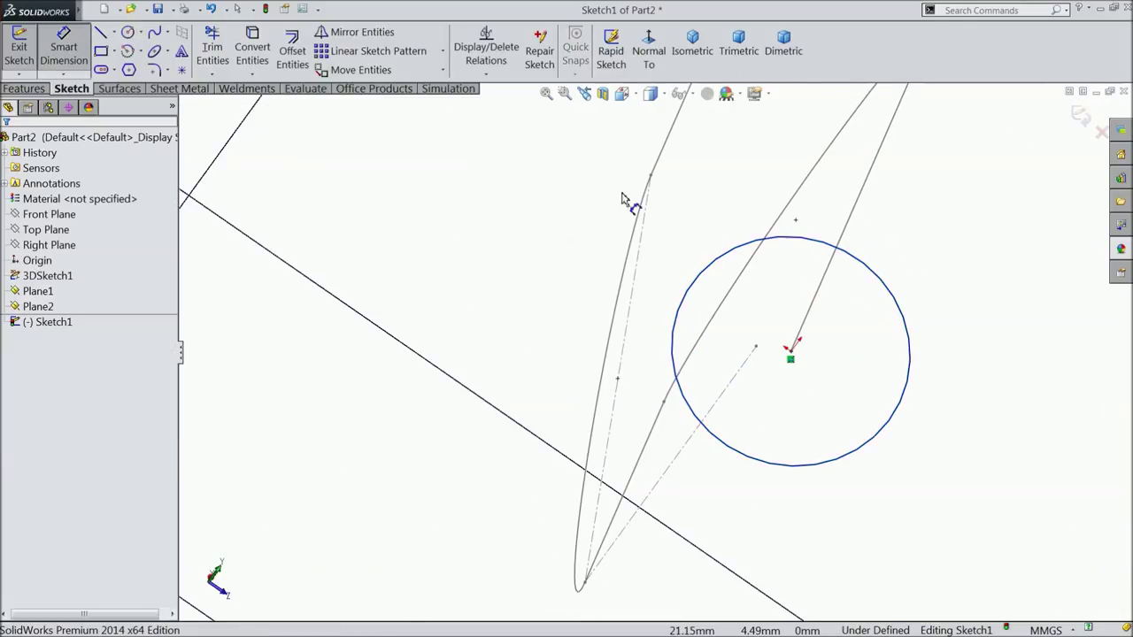
click(829, 245)
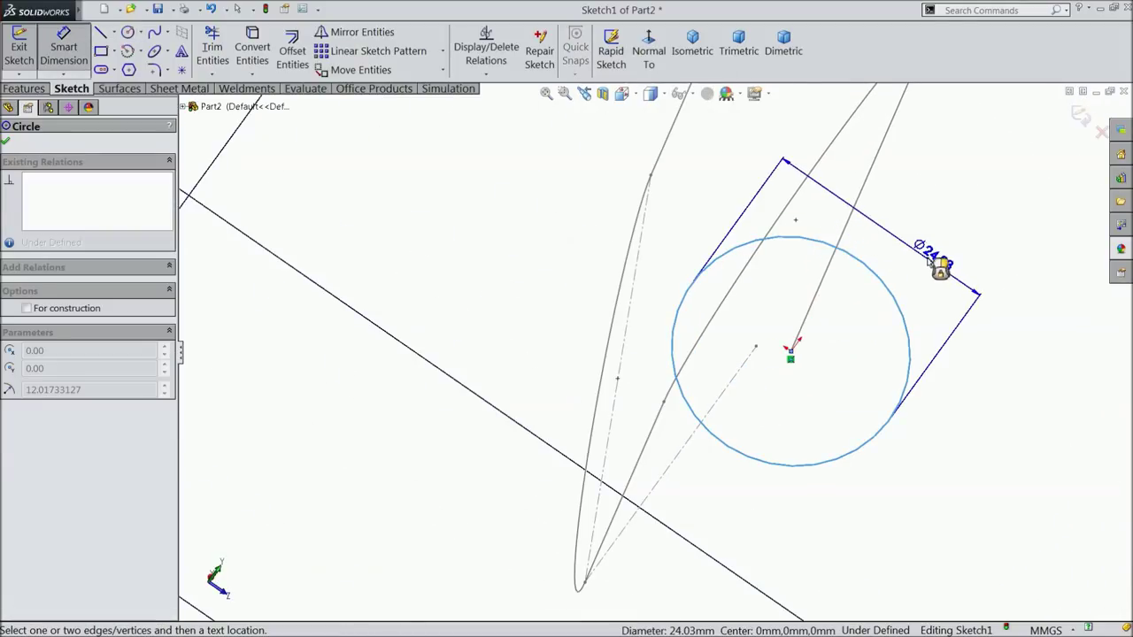
click(936, 265)
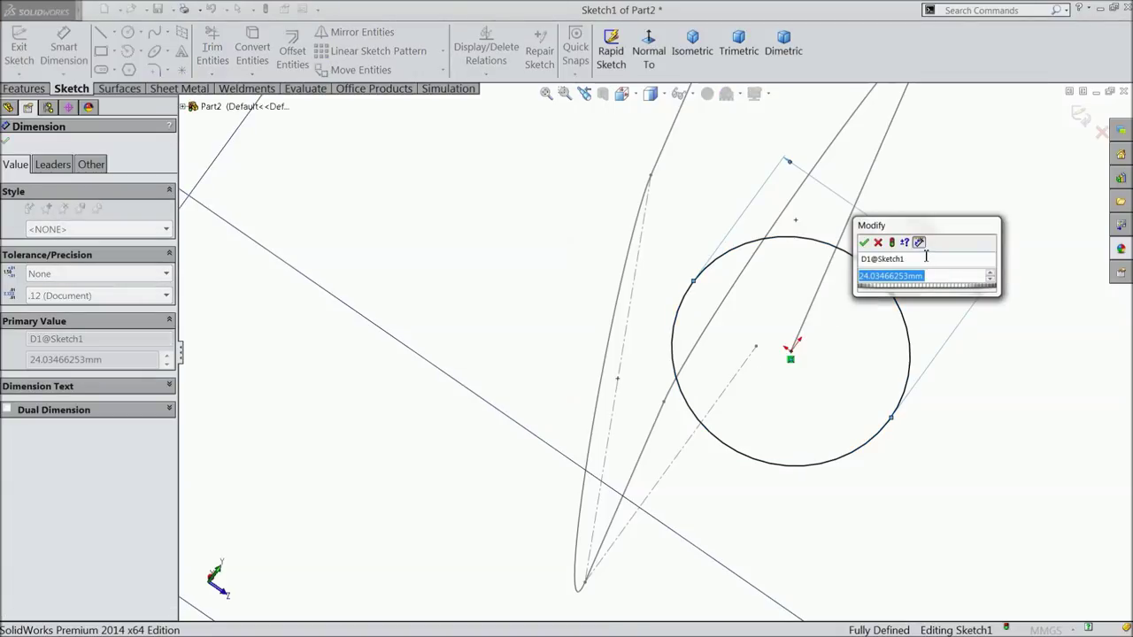
text(23.)
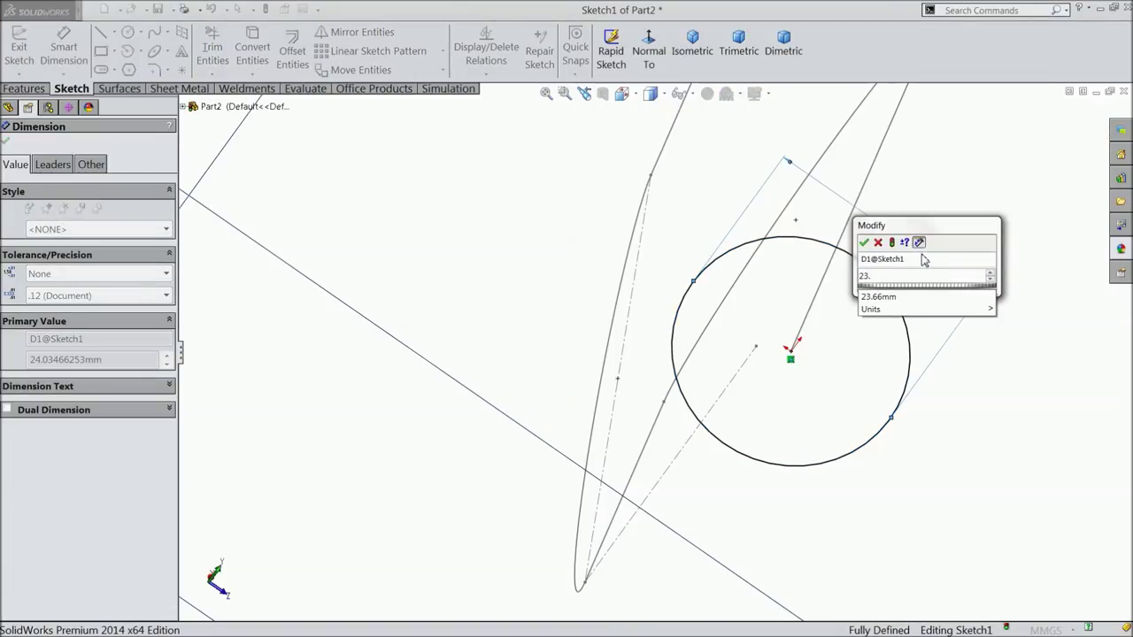
text(2067)
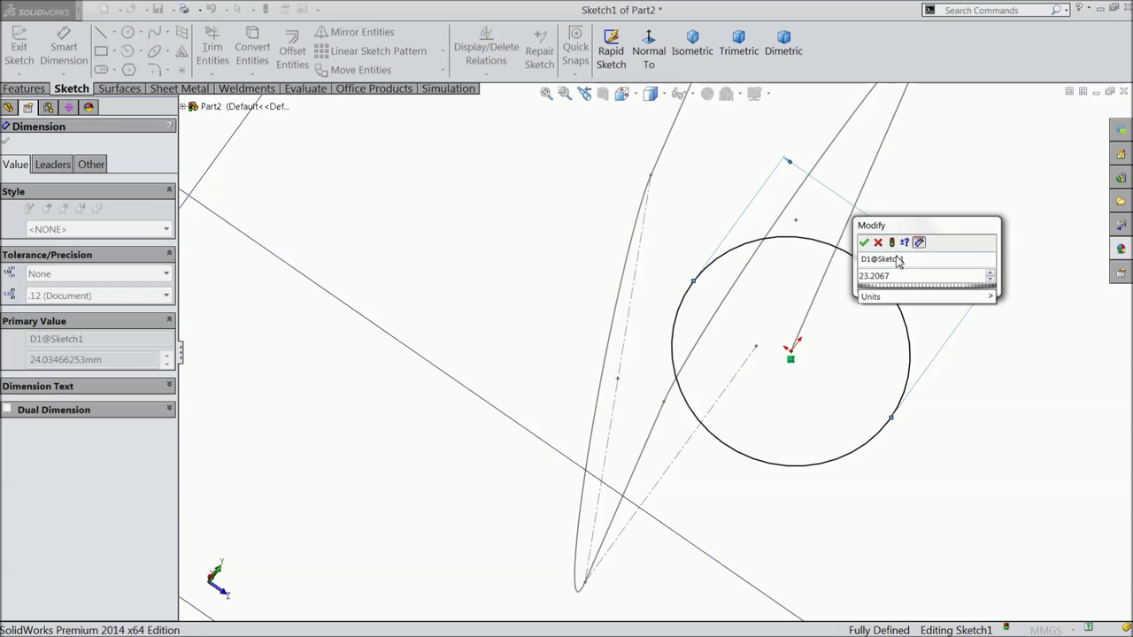
click(864, 242)
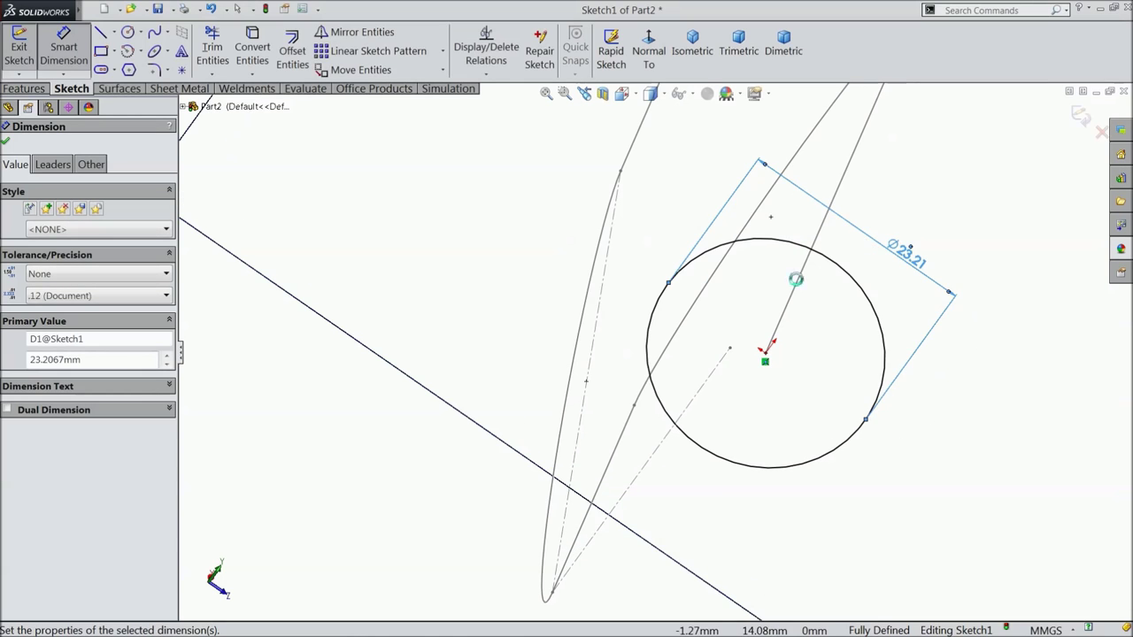
scroll(810, 277, up, 6)
click(1081, 114)
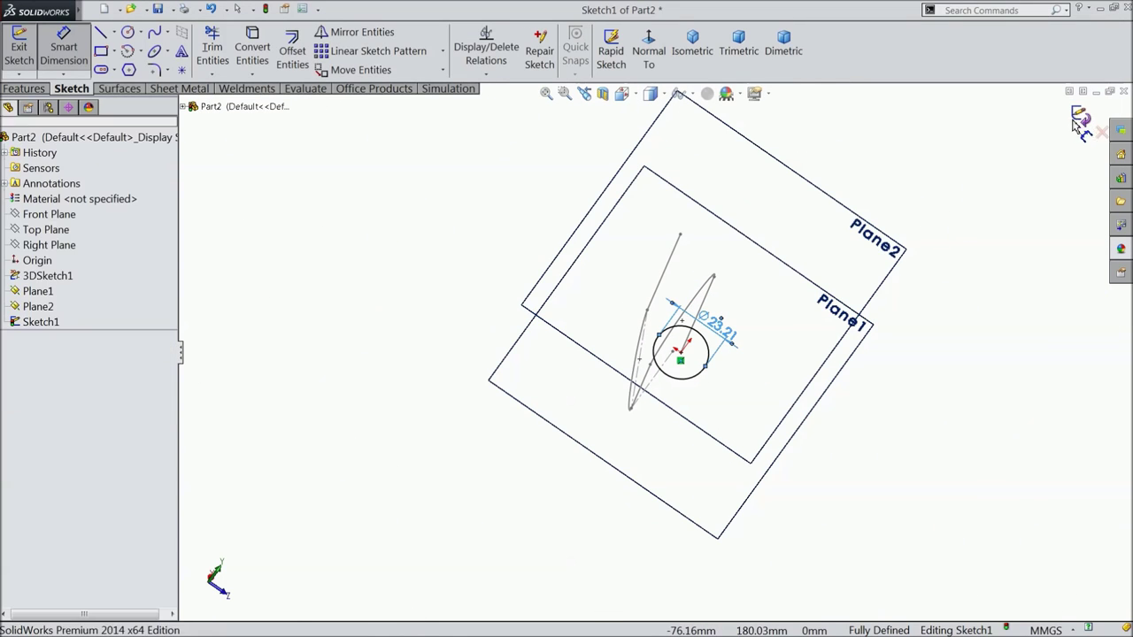
click(1081, 115)
Start a sketch on Plane2 and draw a circle centred on the origin.
middle_drag(941, 203, 860, 203)
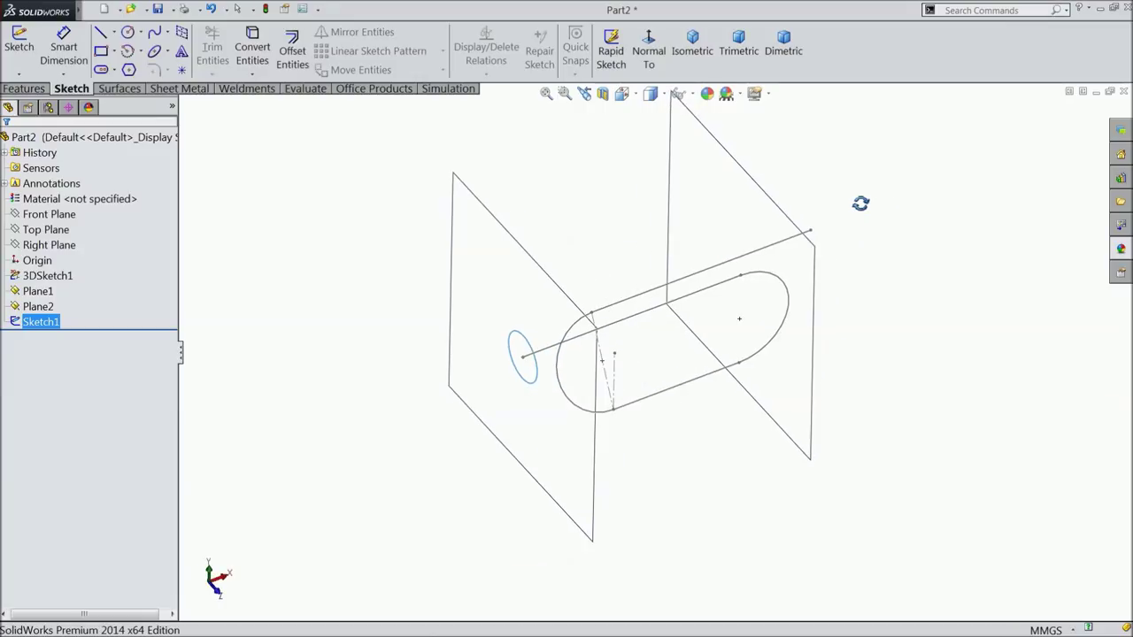
scroll(769, 294, down, 3)
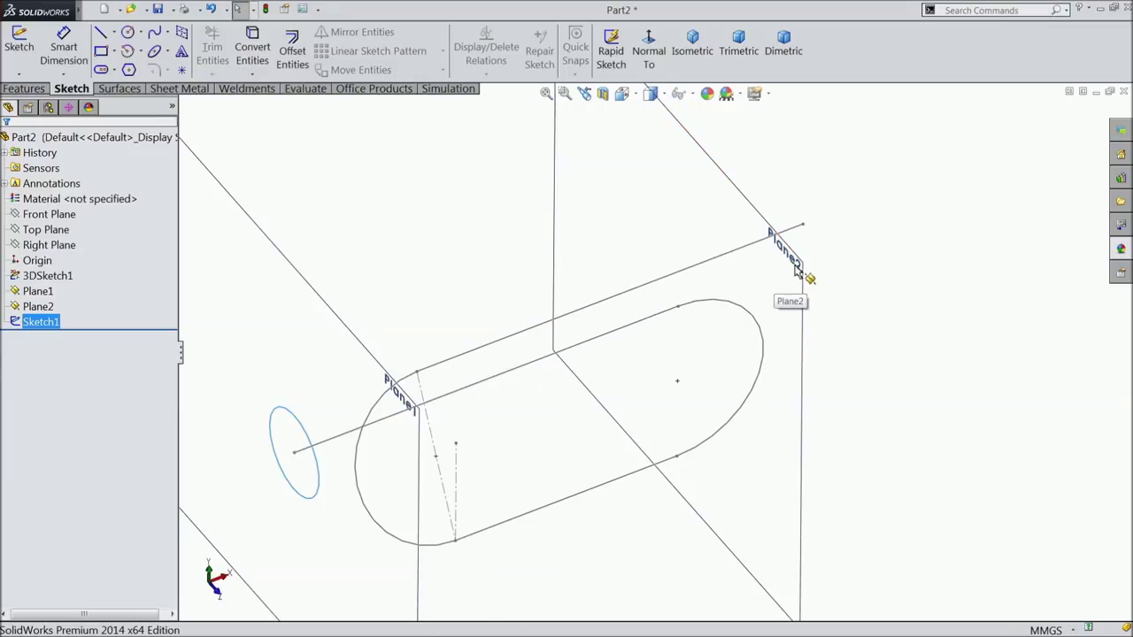
click(797, 270)
click(841, 232)
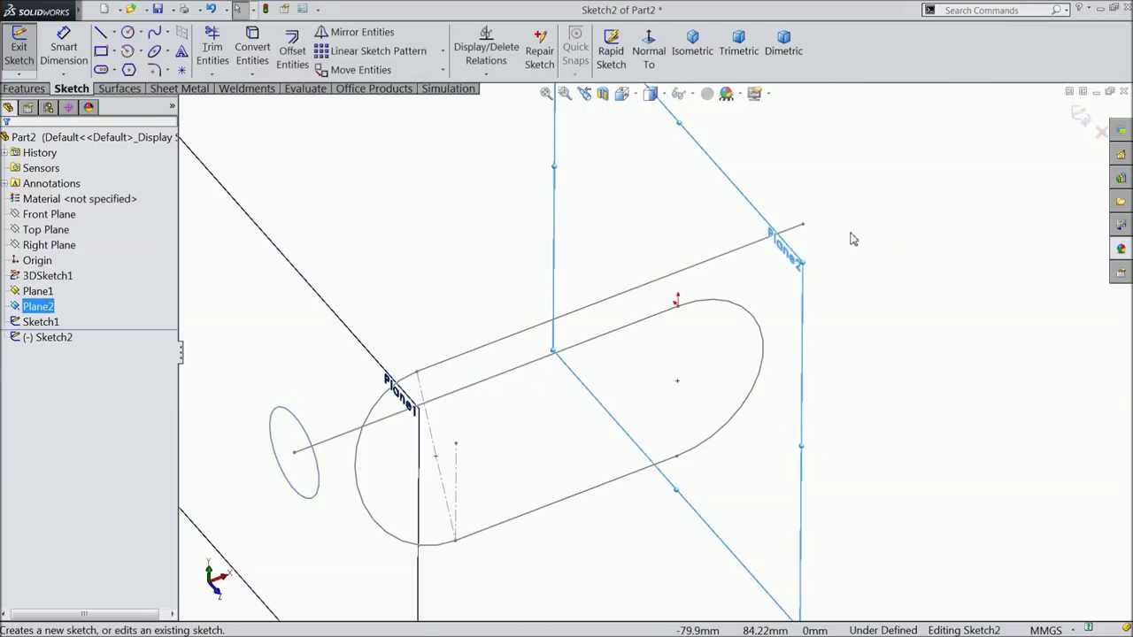
click(128, 34)
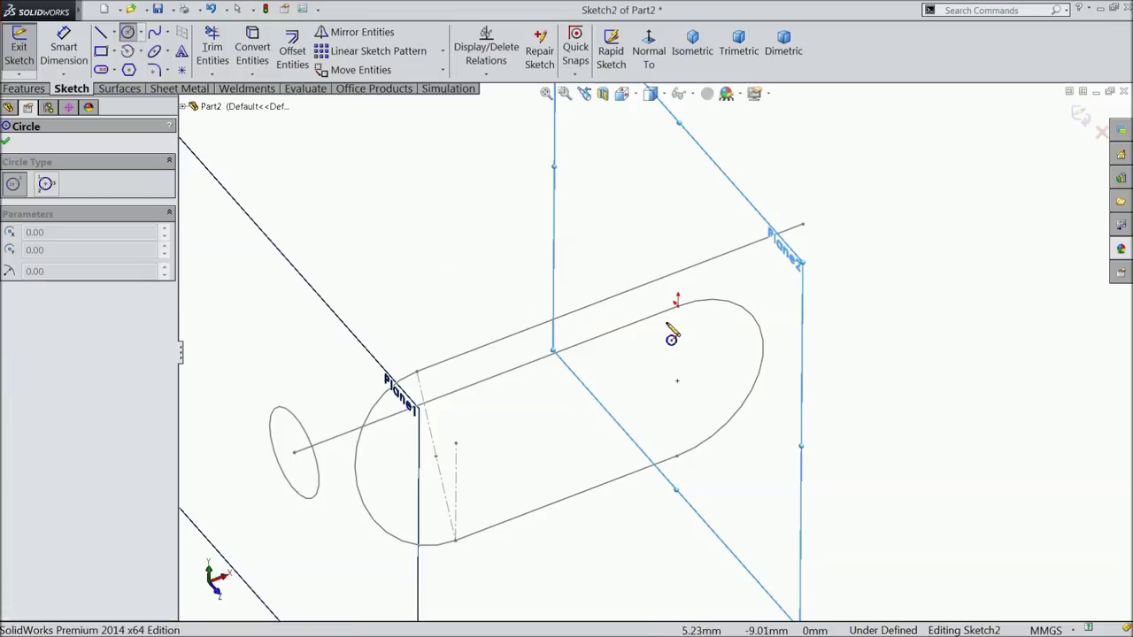
click(678, 306)
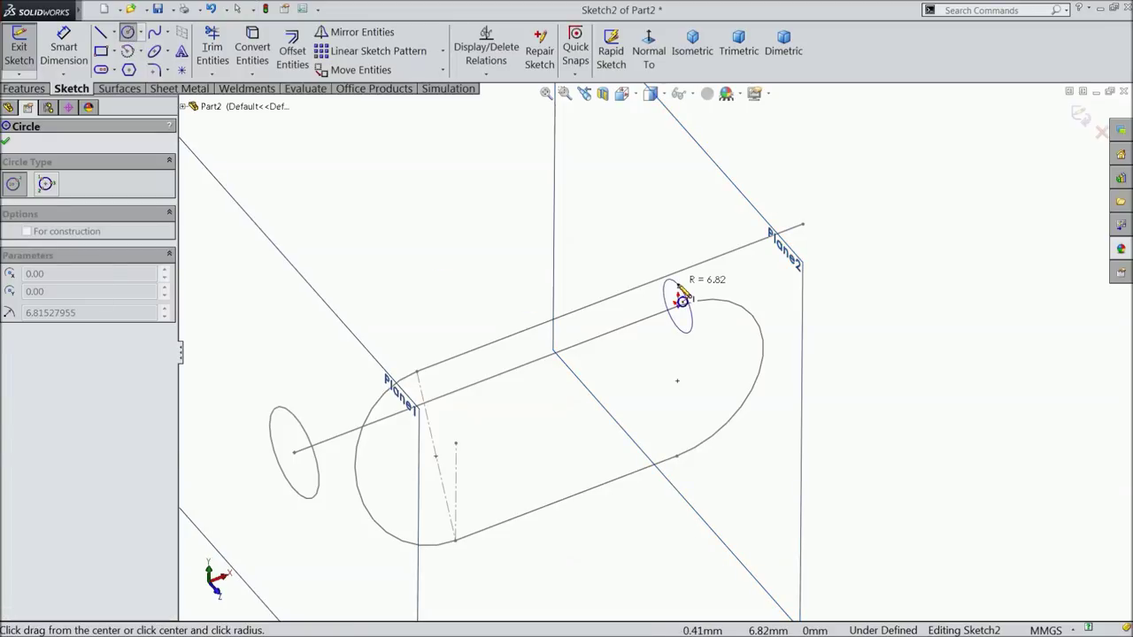
click(681, 300)
mouse_move(682, 299)
middle_down()
mouse_move(754, 263)
mouse_move(709, 314)
middle_up()
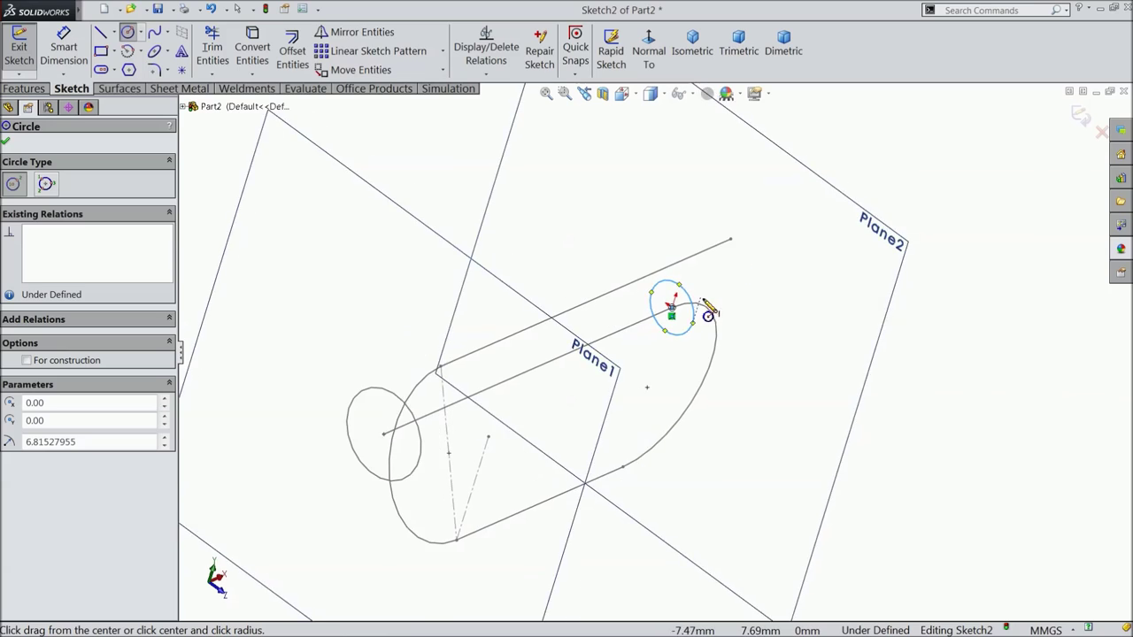
scroll(660, 326, down, 8)
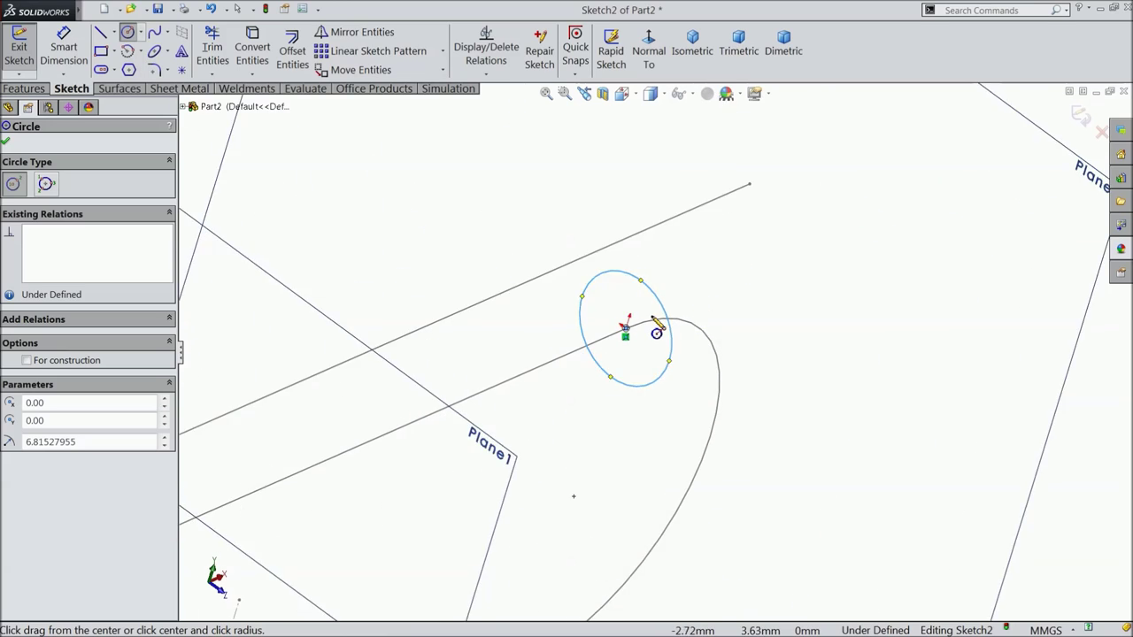
Dimension the circle to an 11.61 mm diameter and close Sketch2.
click(84, 59)
click(586, 217)
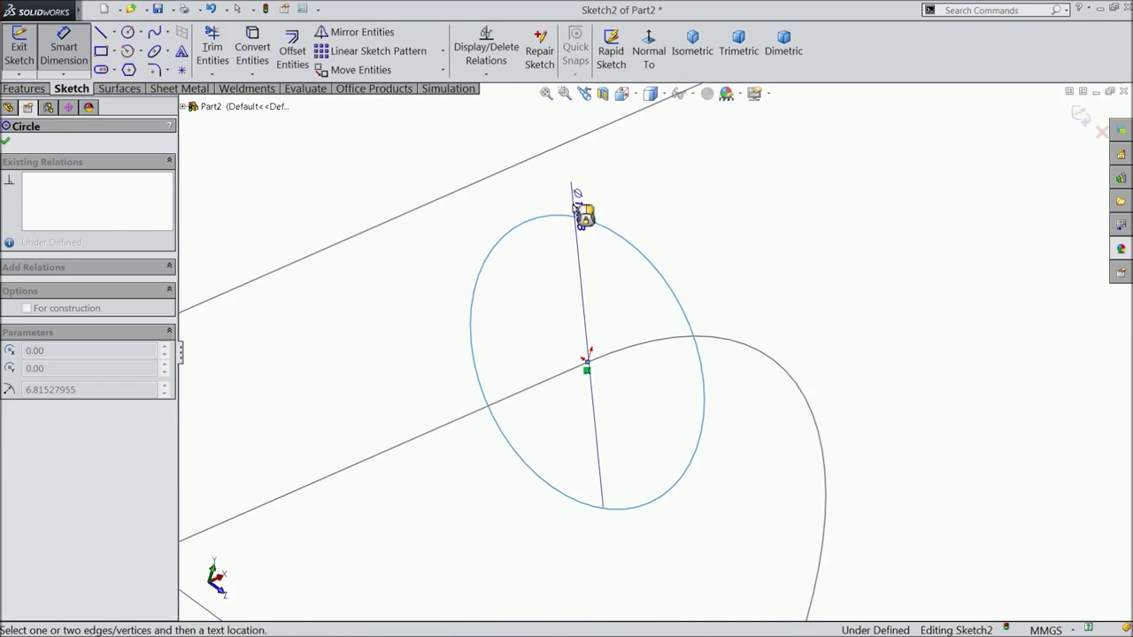
click(631, 194)
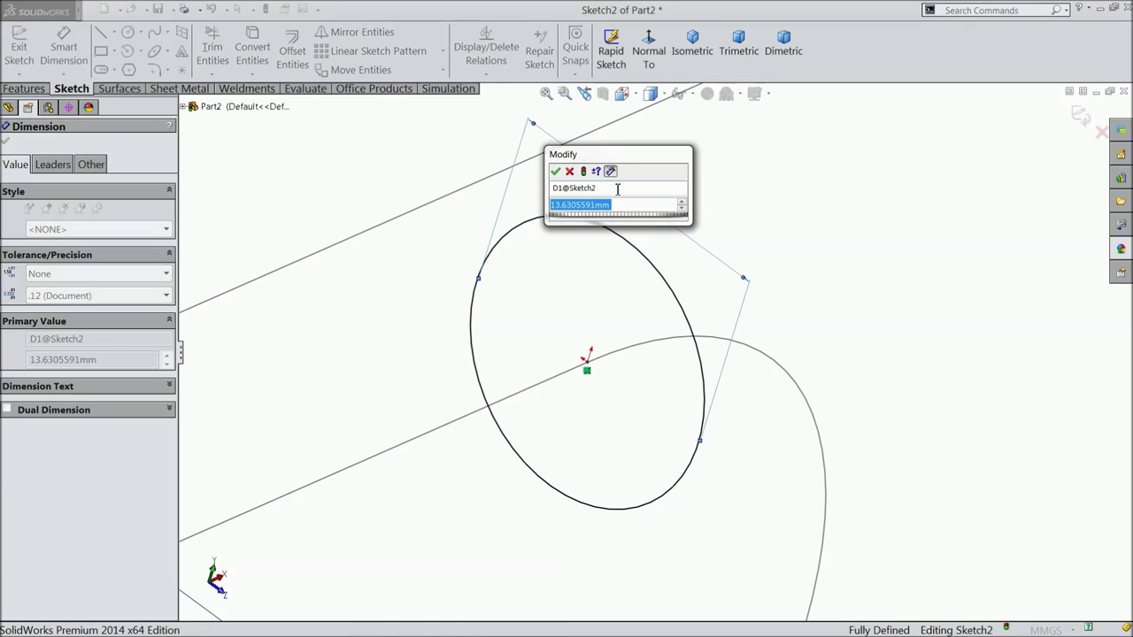
text(11.6076)
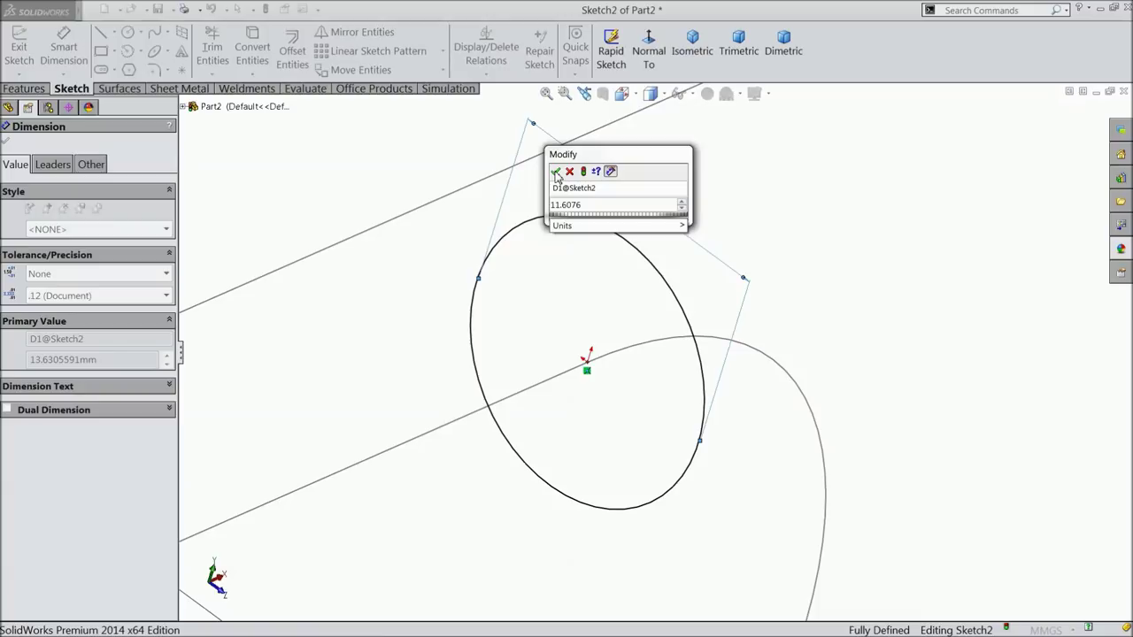
click(556, 172)
scroll(587, 321, down, 10)
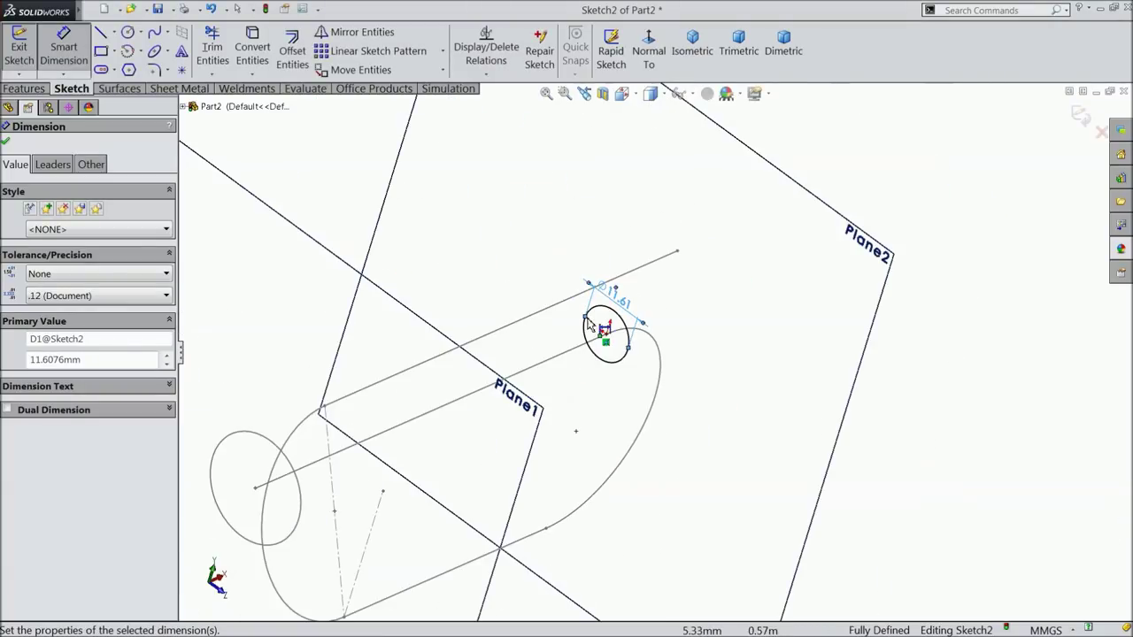
click(1081, 114)
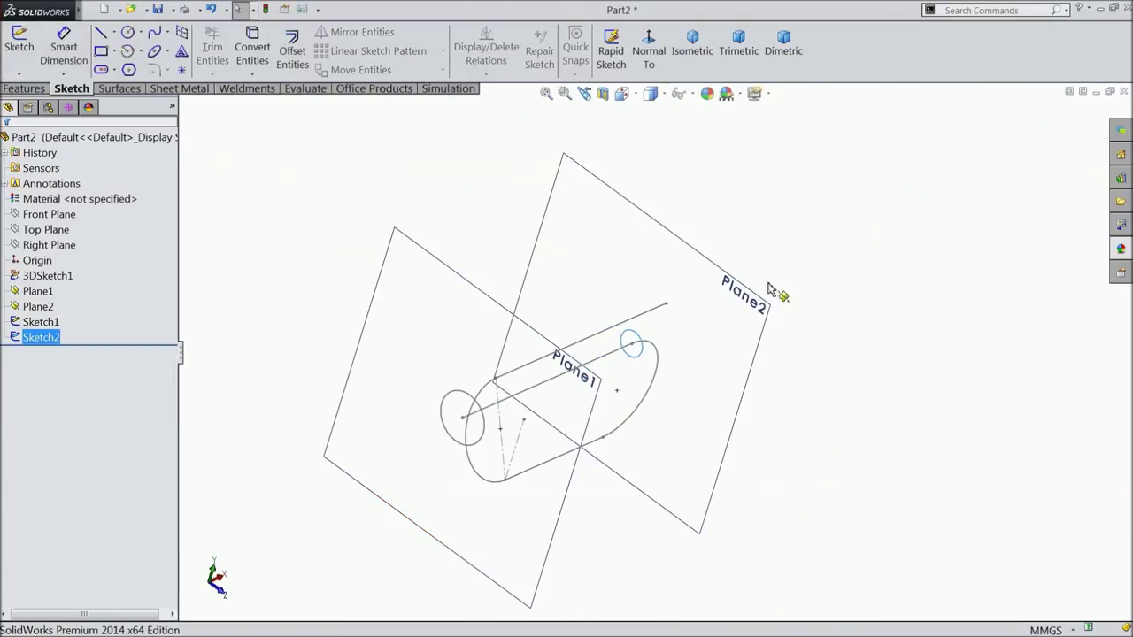
mouse_move(656, 352)
middle_down()
mouse_move(623, 314)
mouse_move(554, 327)
mouse_move(657, 335)
mouse_move(589, 407)
middle_up()
scroll(592, 403, down, 5)
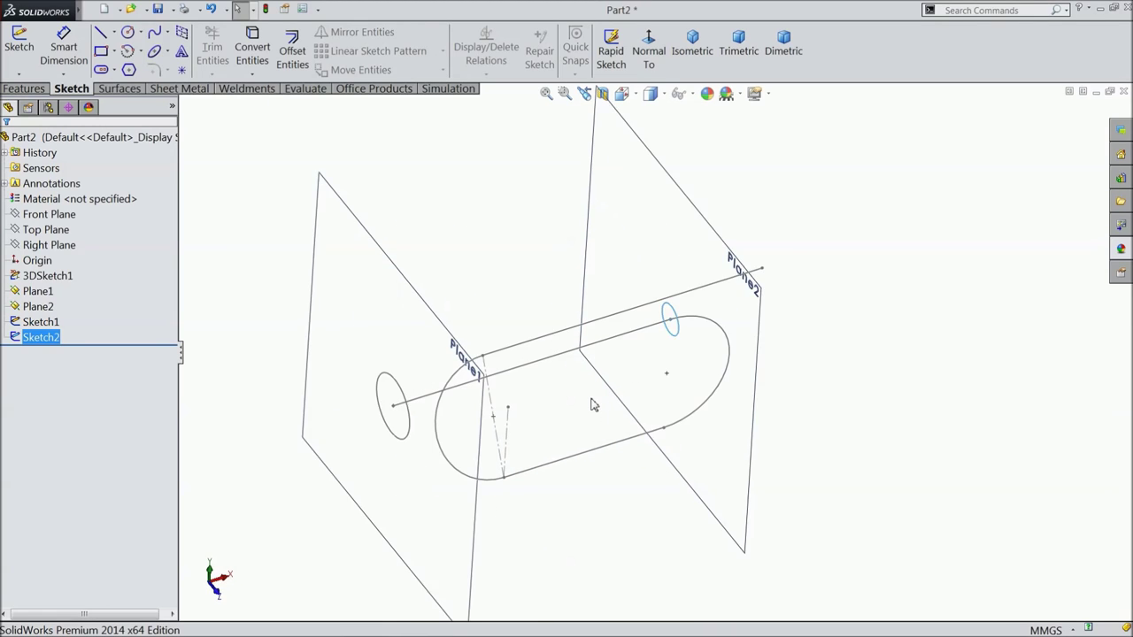
Loft between the Sketch2 and Sketch1 circles with aligned connectors to create Loft1.
click(24, 89)
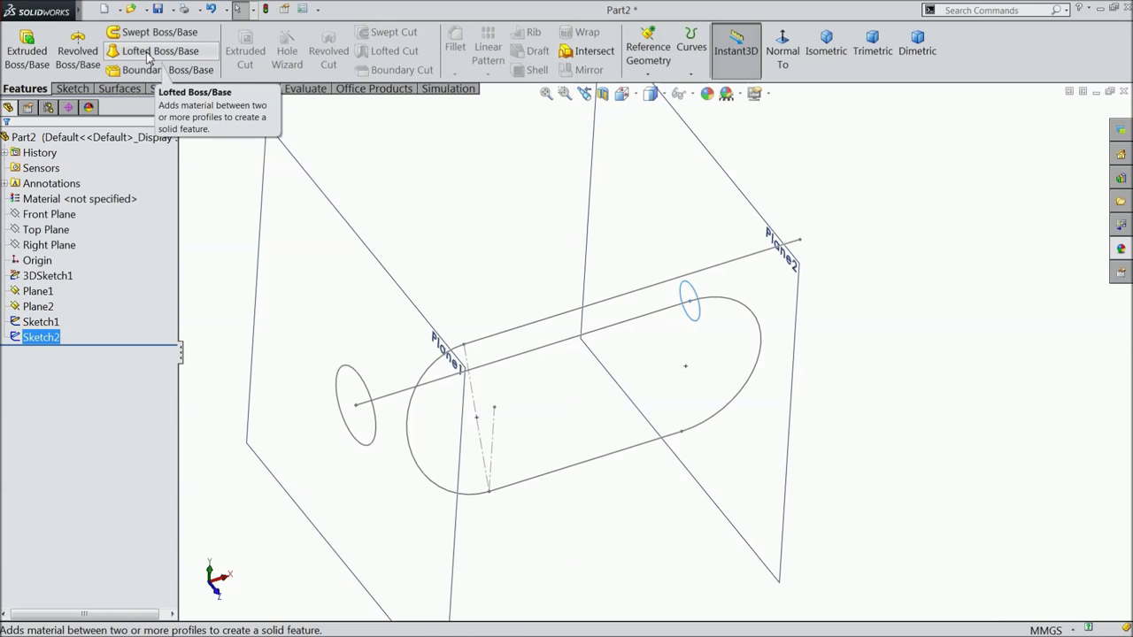
click(149, 58)
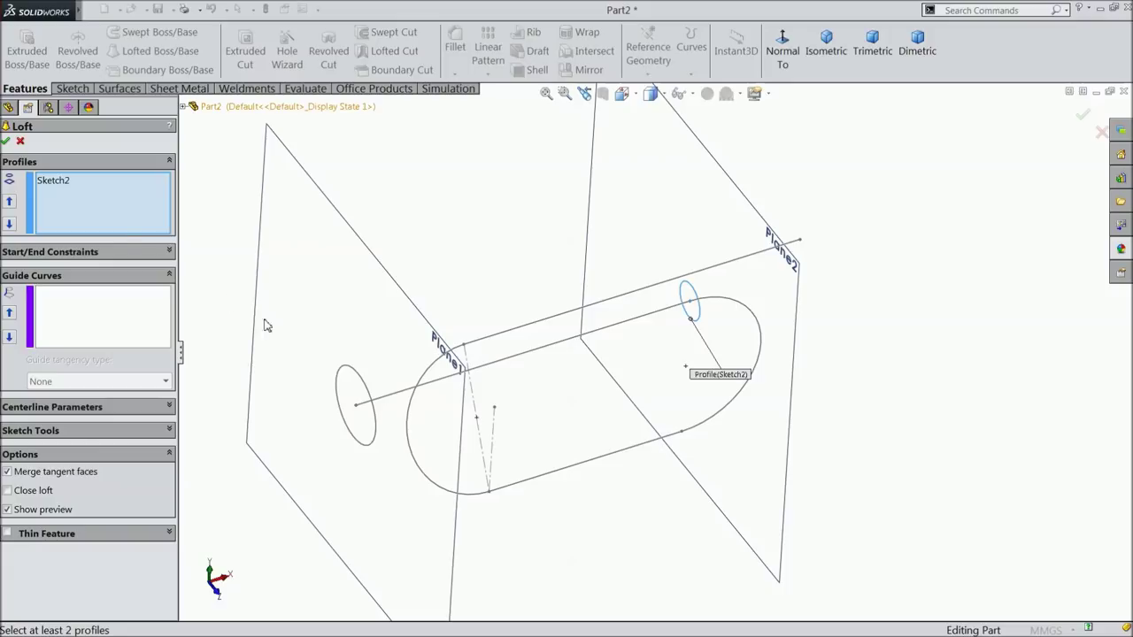
click(357, 442)
mouse_move(399, 424)
middle_down()
mouse_move(375, 342)
mouse_move(380, 236)
mouse_move(386, 308)
mouse_move(402, 337)
mouse_move(544, 351)
mouse_move(536, 375)
mouse_move(567, 398)
middle_up()
scroll(797, 468, down, 3)
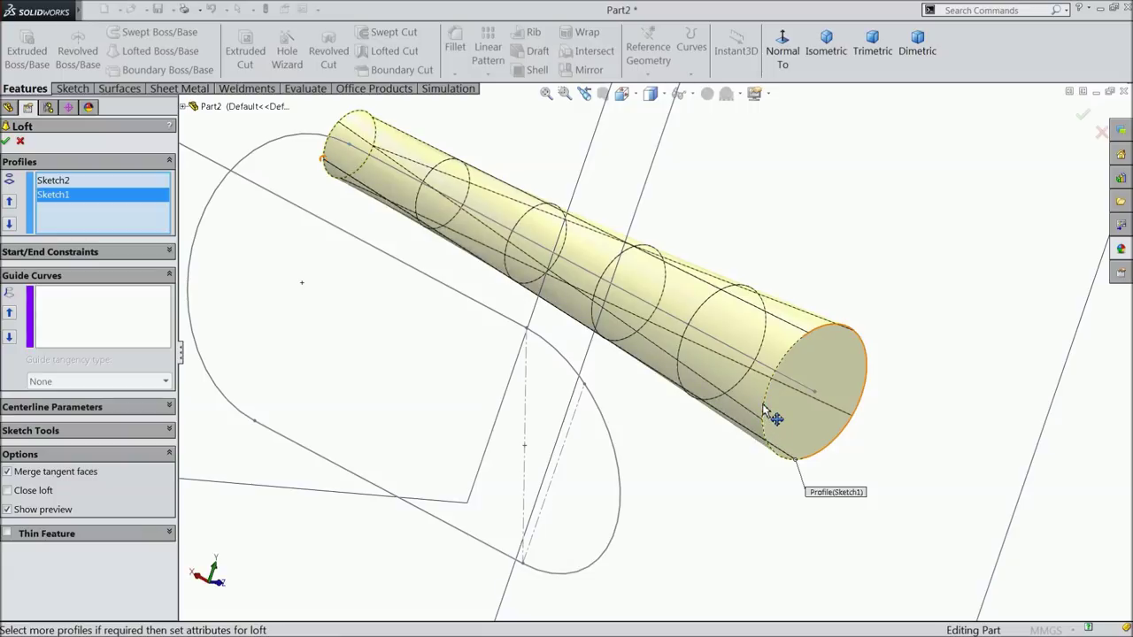
drag(764, 408, 763, 405)
mouse_move(731, 445)
middle_down()
mouse_move(597, 412)
mouse_move(523, 429)
mouse_move(528, 478)
mouse_move(569, 498)
mouse_move(531, 458)
middle_up()
scroll(597, 413, up, 3)
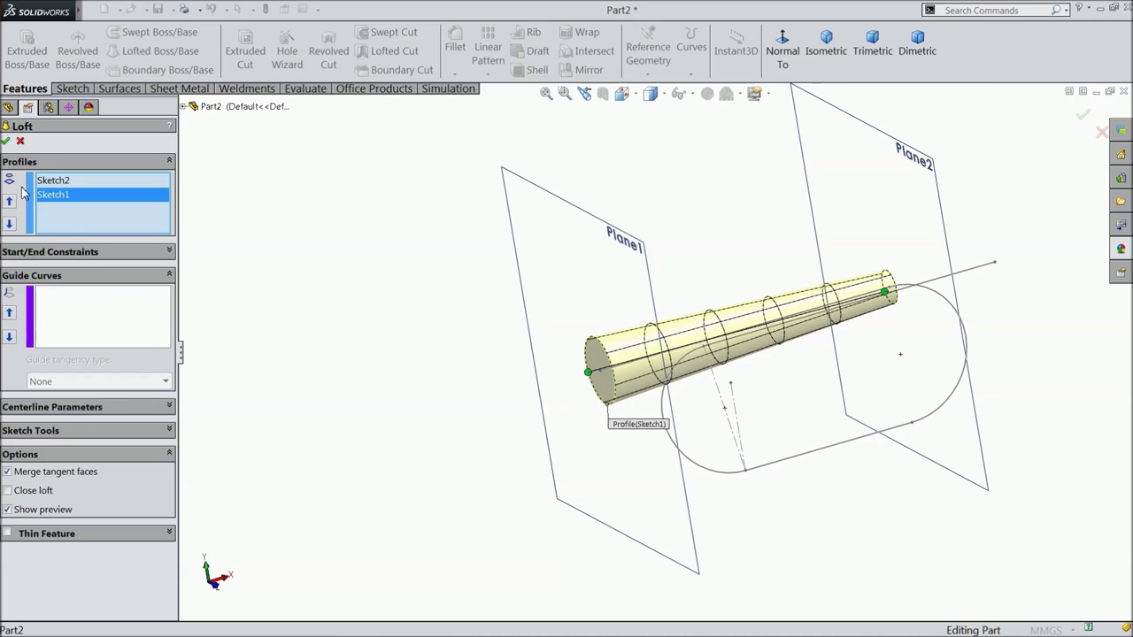
click(7, 141)
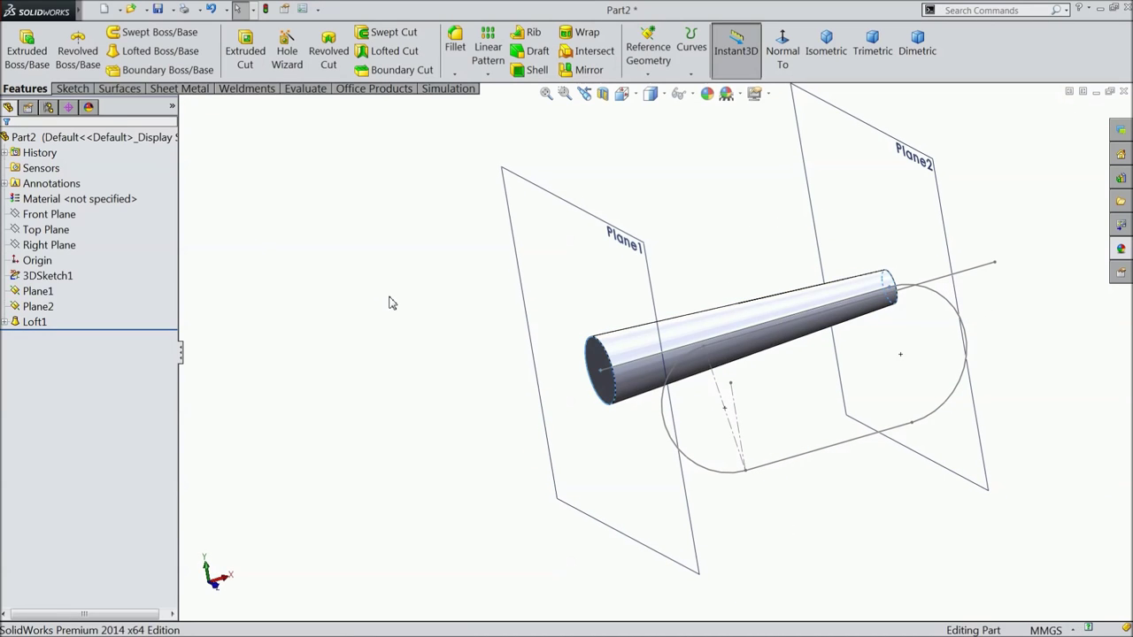
mouse_move(393, 303)
middle_down()
mouse_move(415, 314)
mouse_move(296, 341)
mouse_move(374, 351)
mouse_move(345, 398)
mouse_move(684, 417)
middle_up()
mouse_move(757, 418)
middle_down()
mouse_move(681, 412)
mouse_move(918, 384)
mouse_move(789, 402)
mouse_move(822, 405)
mouse_move(787, 324)
middle_up()
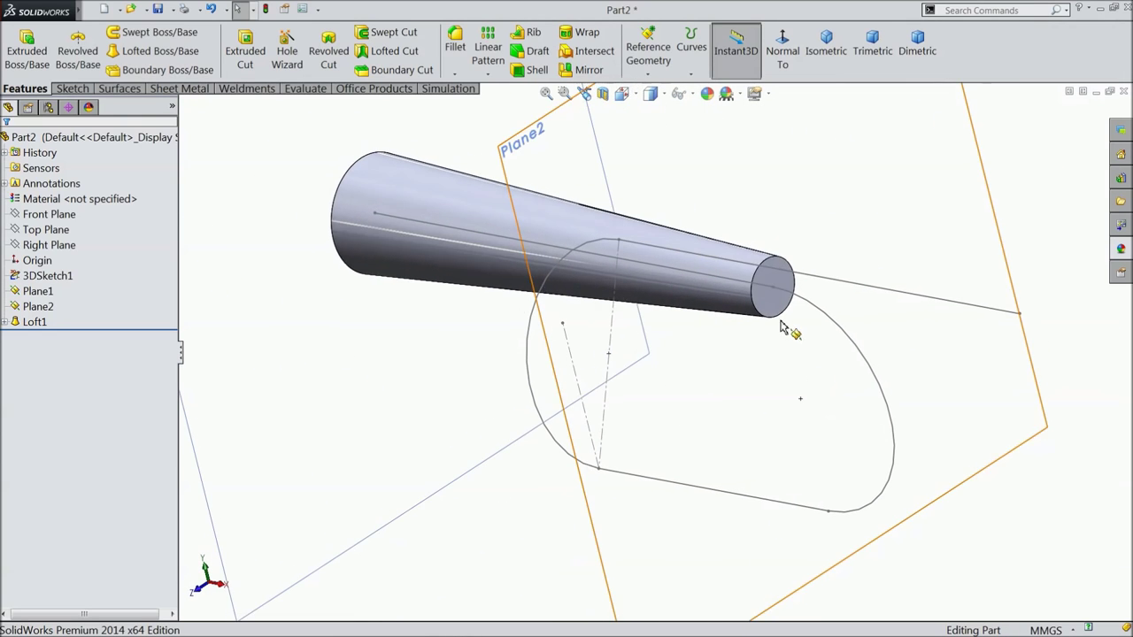
Convert the loft's small end-face edge into a circle in a new Sketch3.
click(791, 297)
click(815, 270)
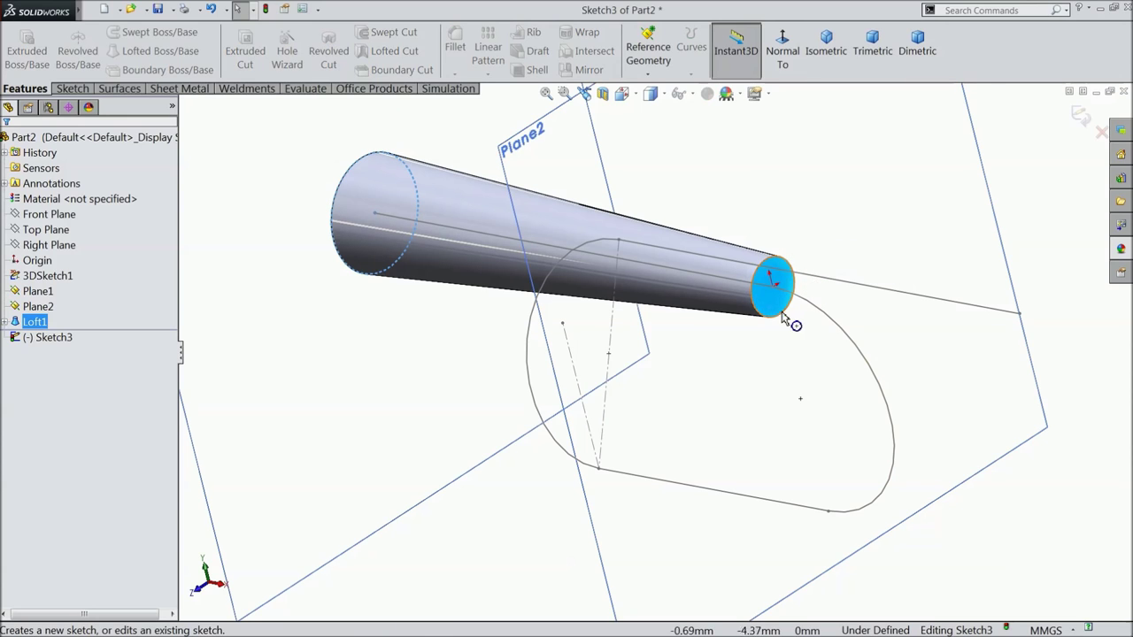
click(72, 89)
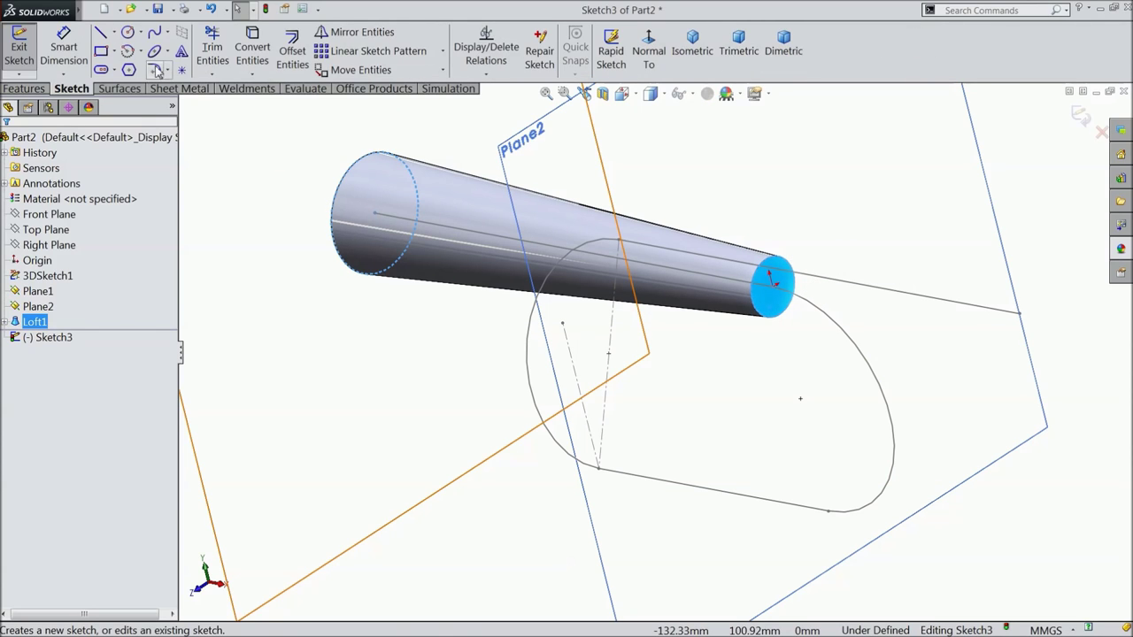
click(251, 53)
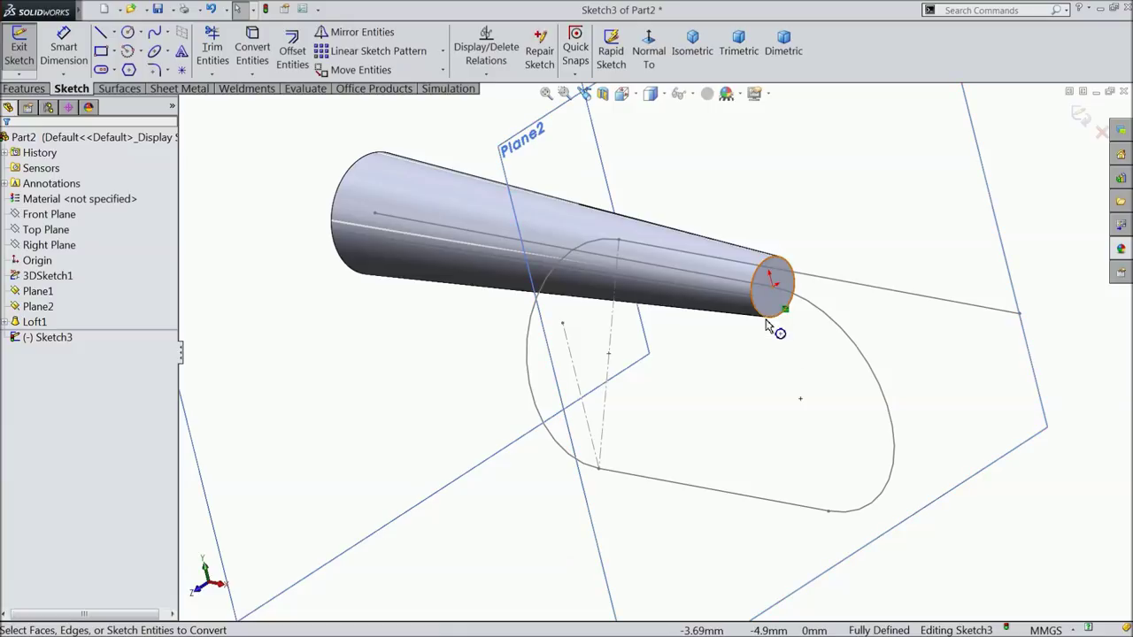
key(f)
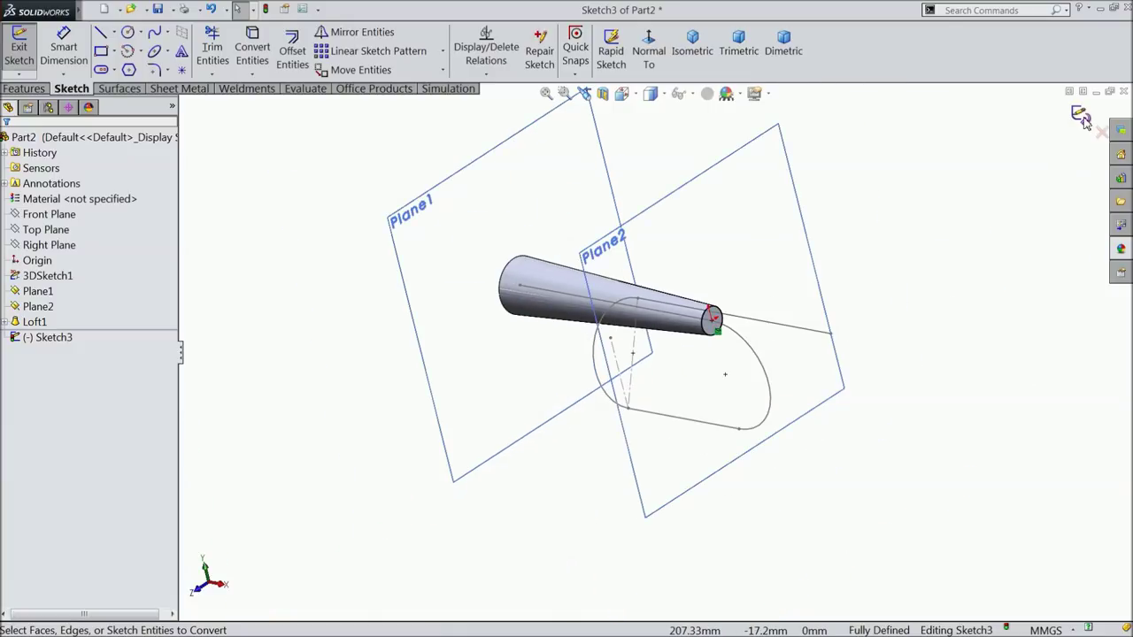
click(1084, 117)
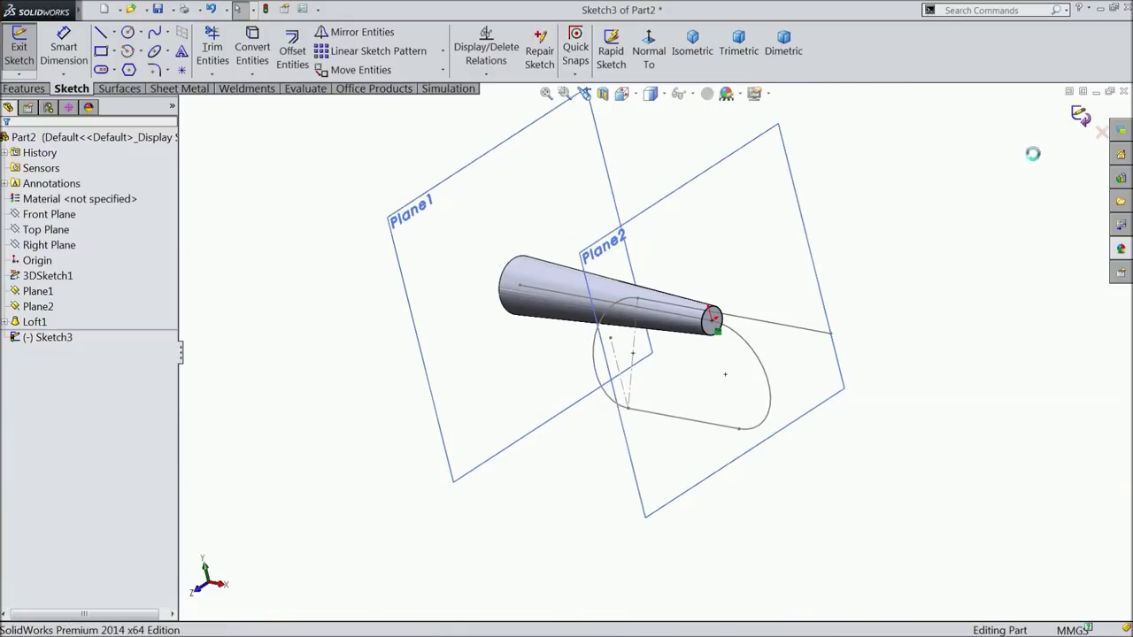
click(24, 89)
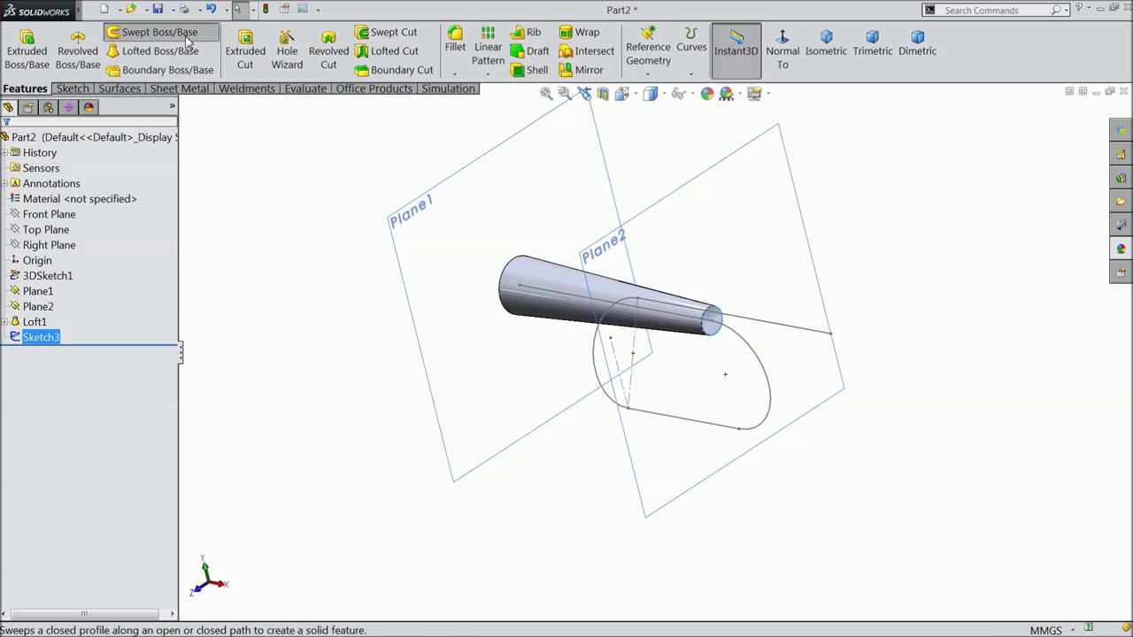
Sweep the Sketch3 circle along 3DSketch1 to build Sweep1, the looped tube.
click(159, 33)
scroll(695, 352, down, 3)
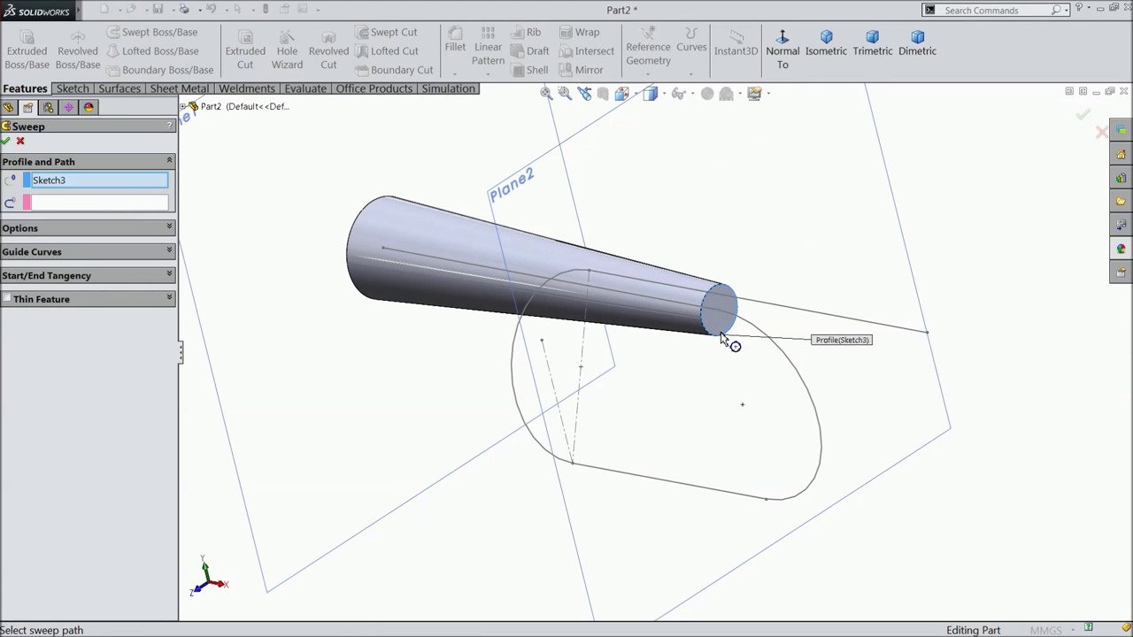
click(115, 209)
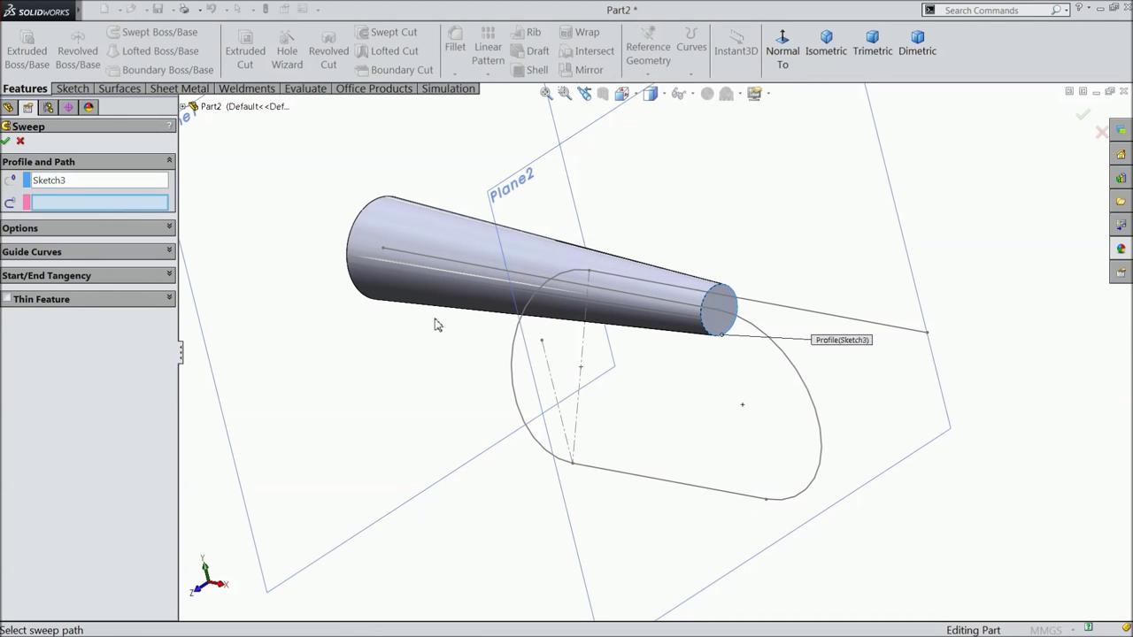
click(755, 331)
mouse_move(756, 335)
middle_down()
mouse_move(683, 392)
mouse_move(663, 384)
mouse_move(701, 398)
mouse_move(555, 440)
mouse_move(466, 410)
mouse_move(341, 505)
mouse_move(392, 549)
mouse_move(701, 395)
middle_up()
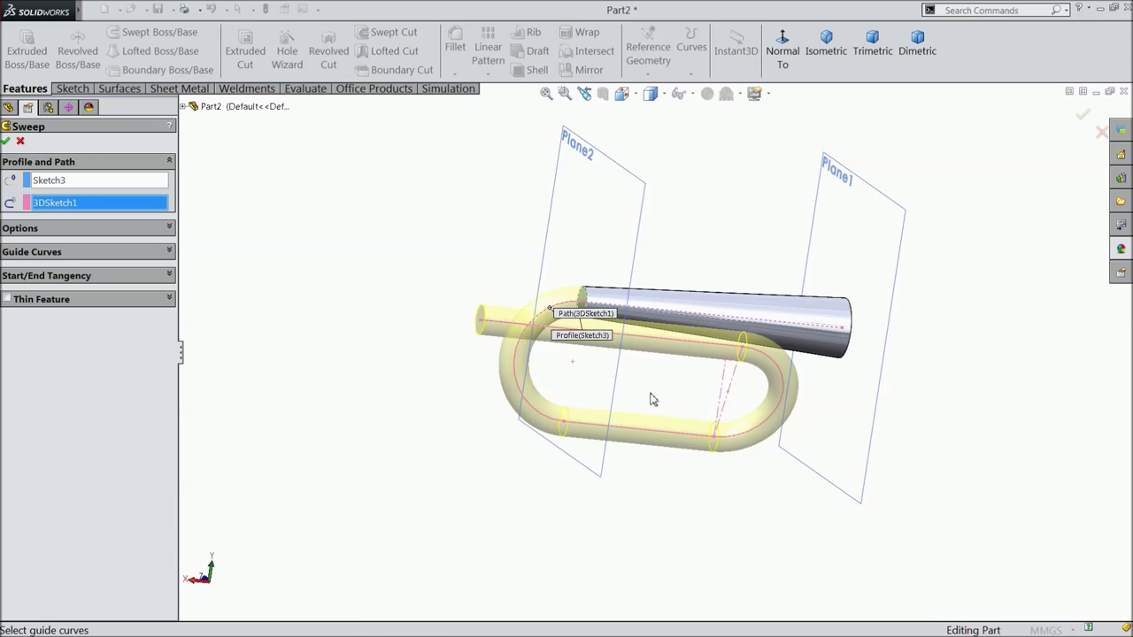
middle_drag(650, 400, 676, 359)
scroll(684, 372, down, 3)
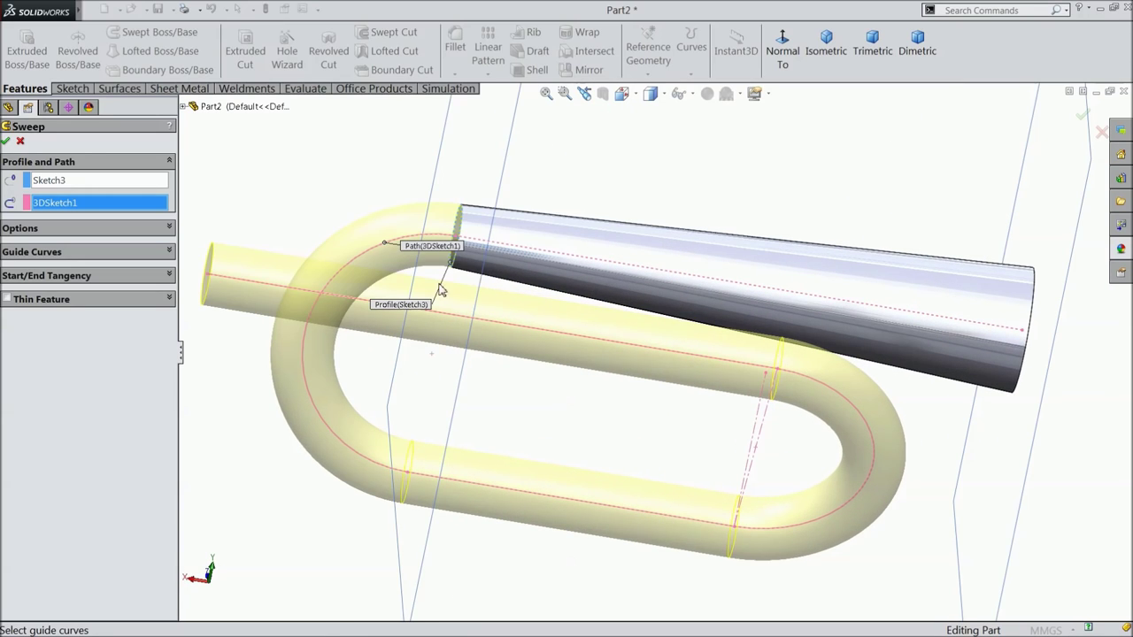
click(7, 142)
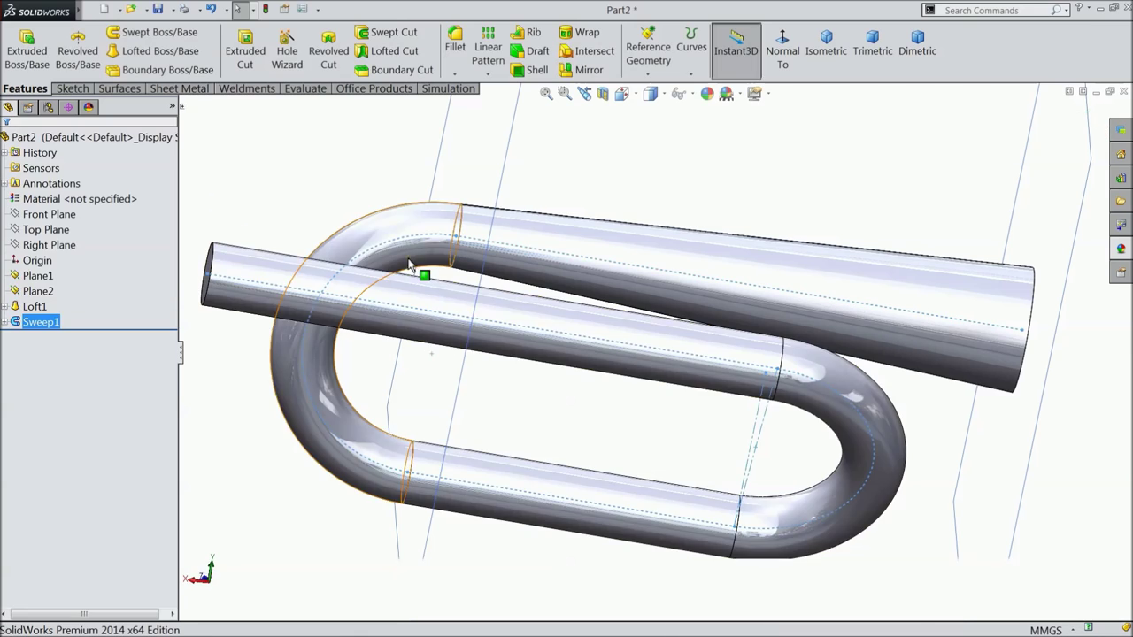
scroll(404, 215, up, 3)
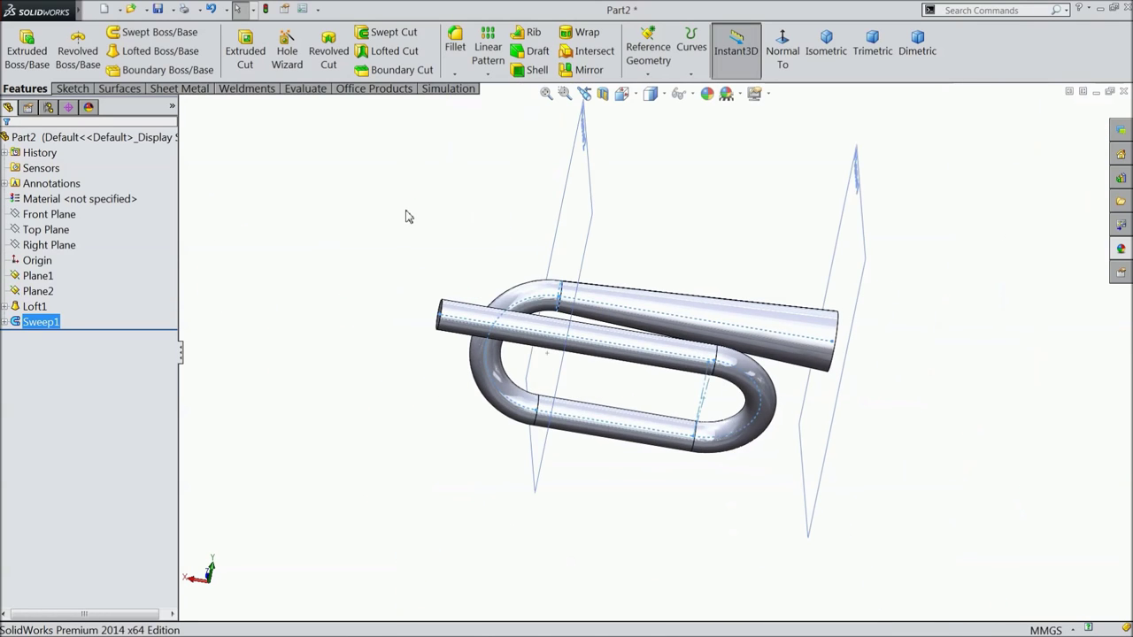
Hide reference planes Plane1 and Plane2.
click(588, 195)
click(857, 214)
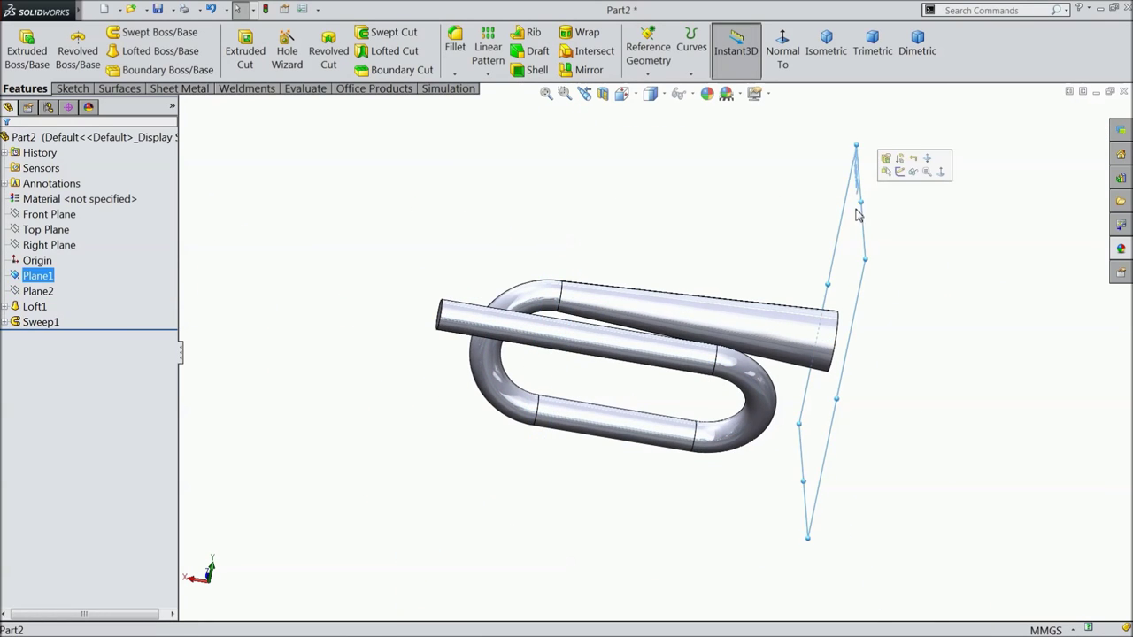
click(913, 172)
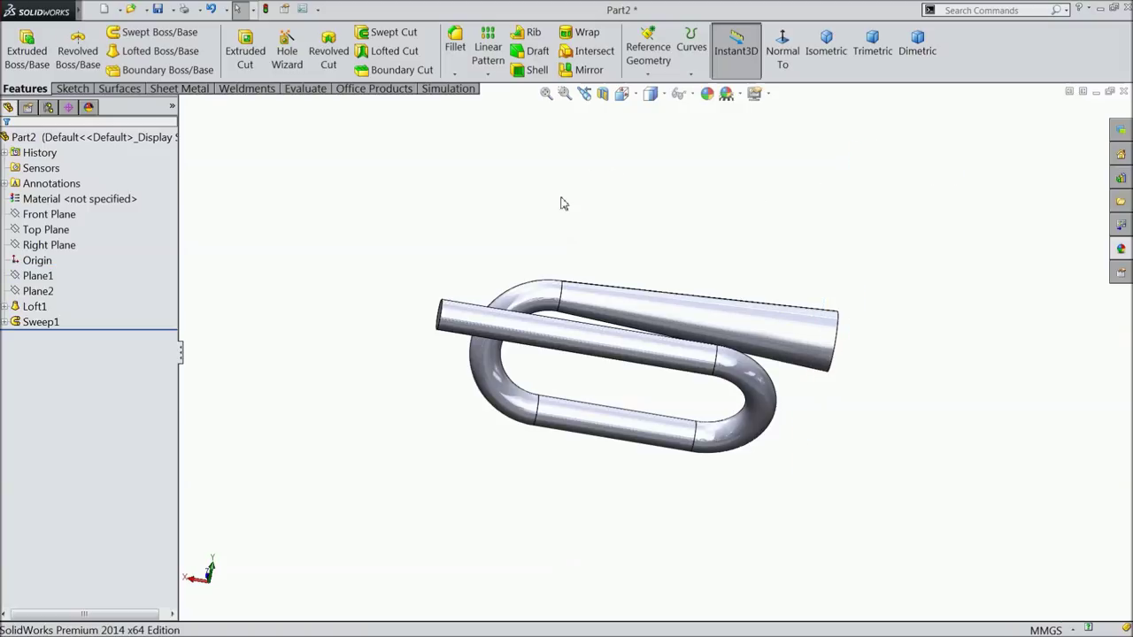
middle_drag(386, 227, 162, 267)
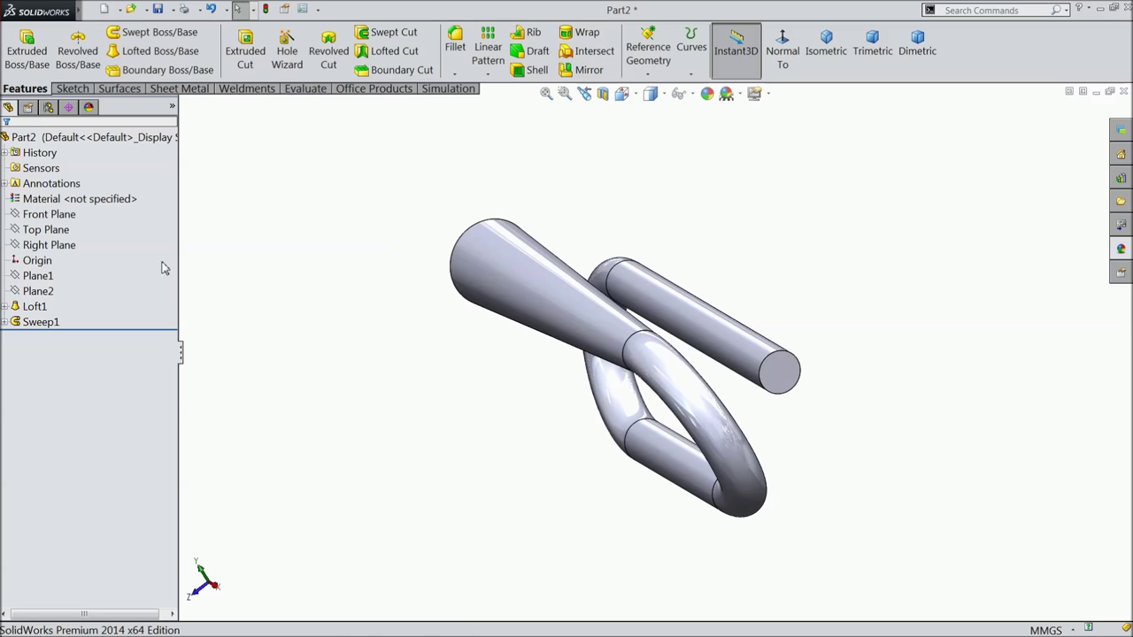
Turn the view normal to the Front Plane.
click(48, 214)
middle_drag(342, 316, 303, 319)
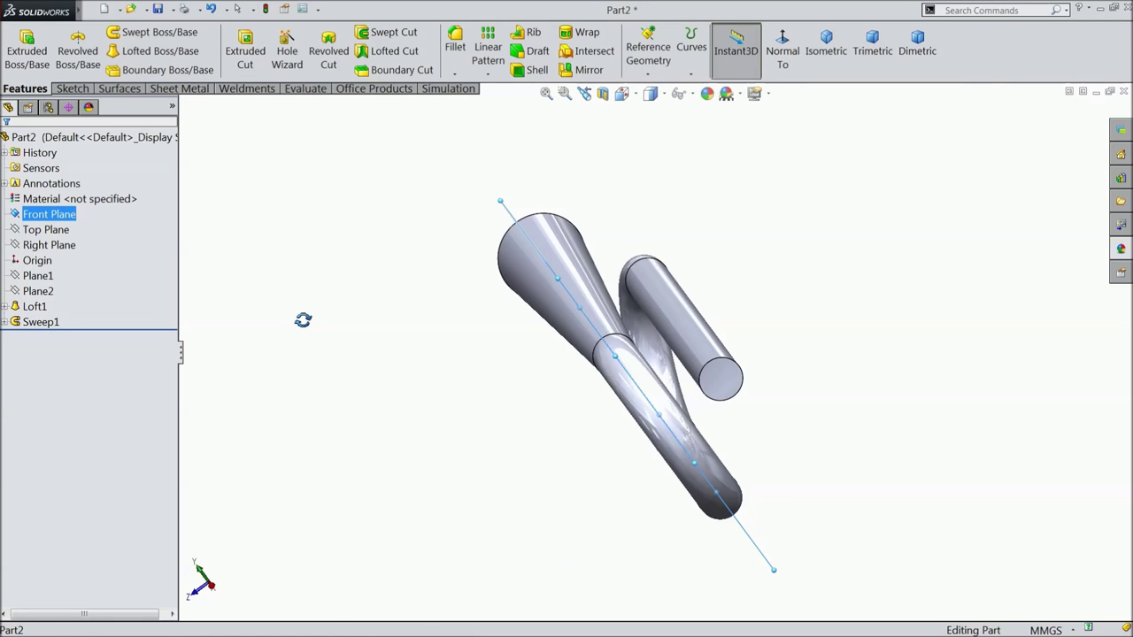
key(ctrl+8)
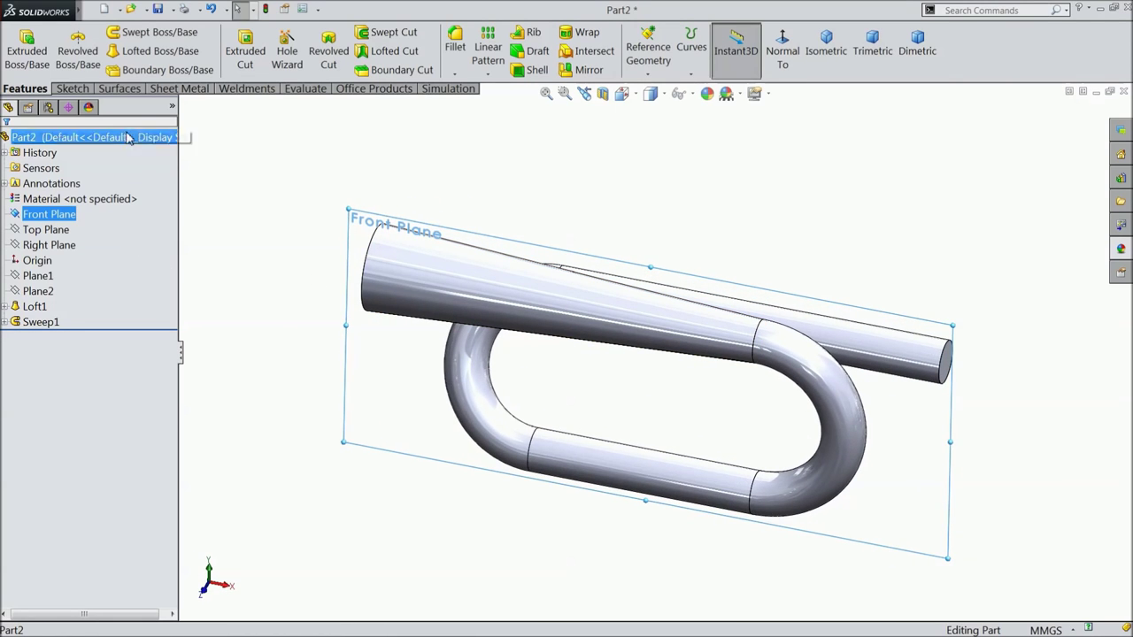
Start a new sketch on the Front Plane and view it face-on.
click(72, 90)
click(19, 46)
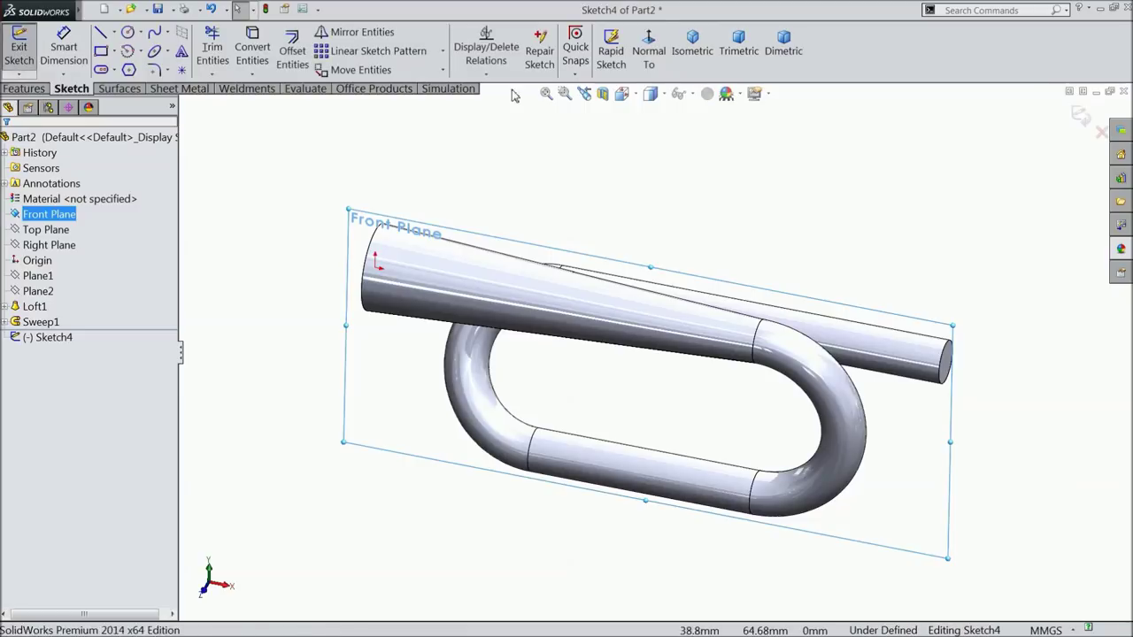
click(649, 50)
scroll(371, 271, down, 2)
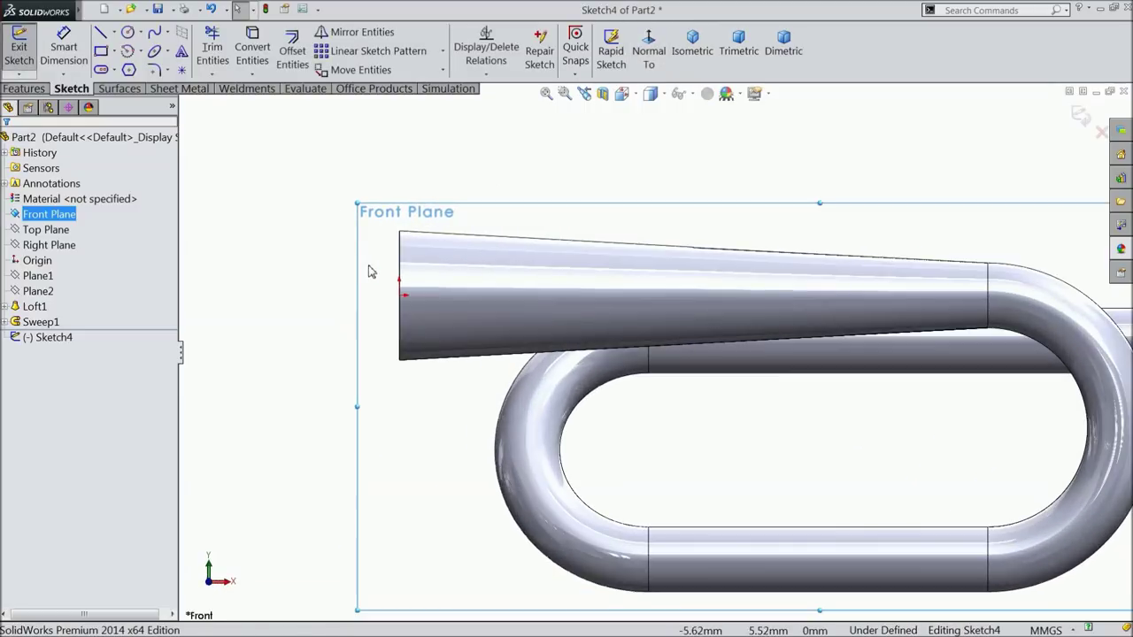
Draw a horizontal line left from the tube's wide end, then a vertical line up.
click(113, 34)
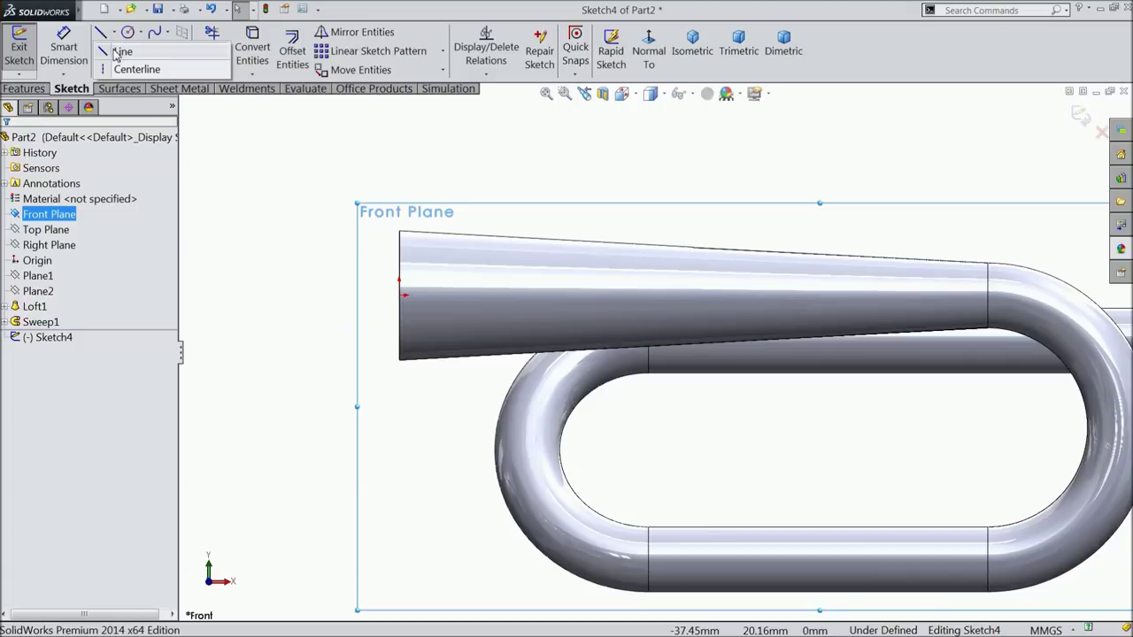
click(117, 51)
scroll(372, 245, down, 1)
scroll(531, 349, down, 2)
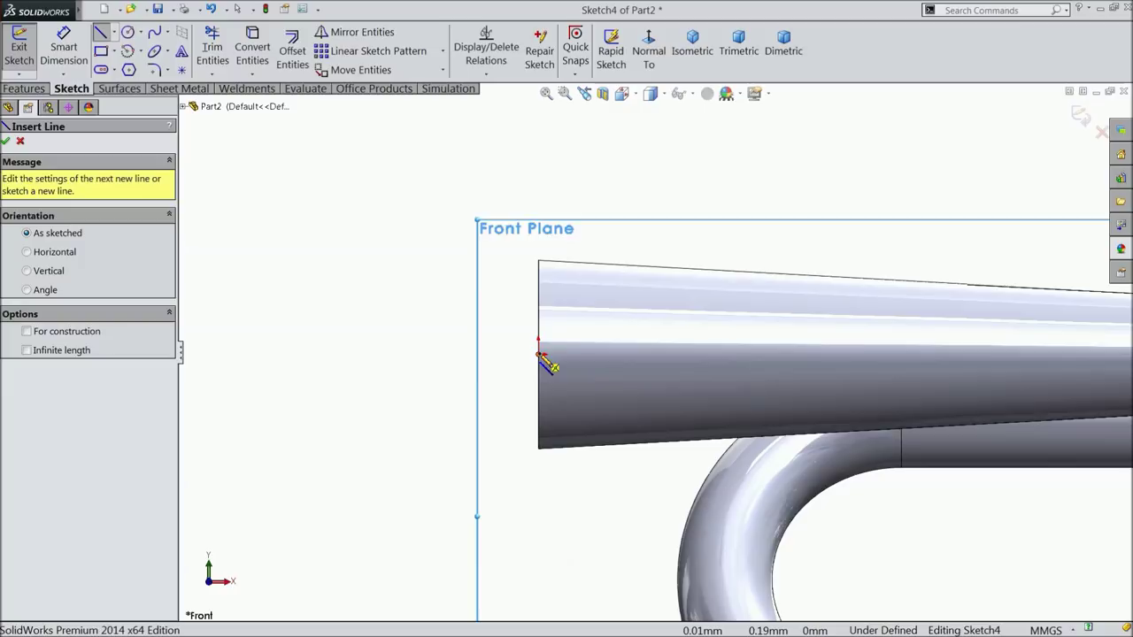
click(539, 354)
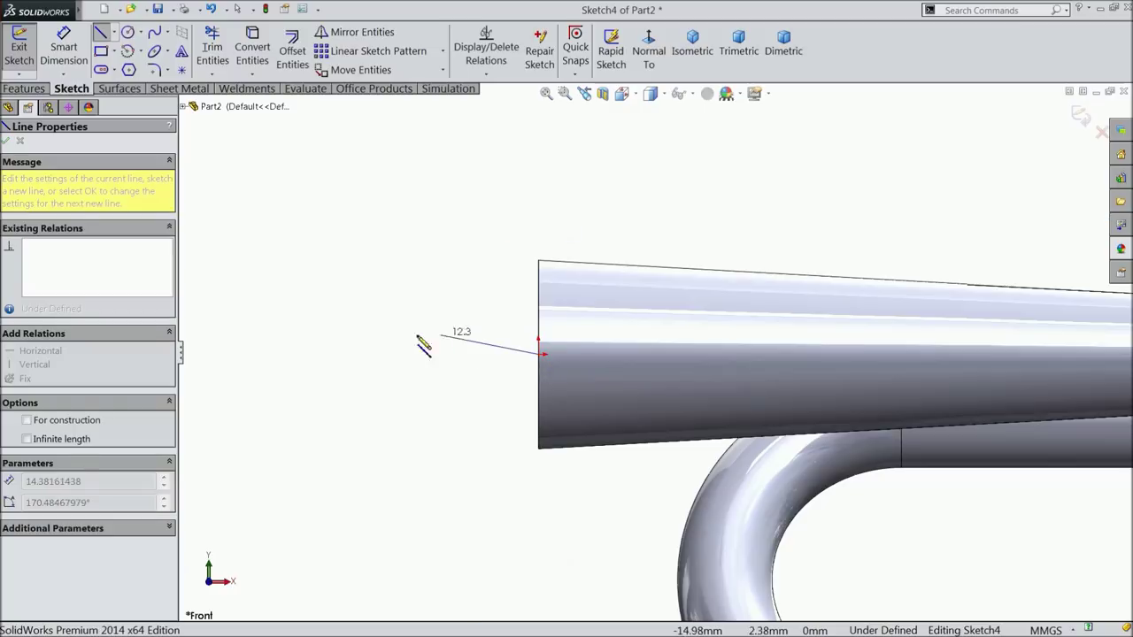
click(366, 354)
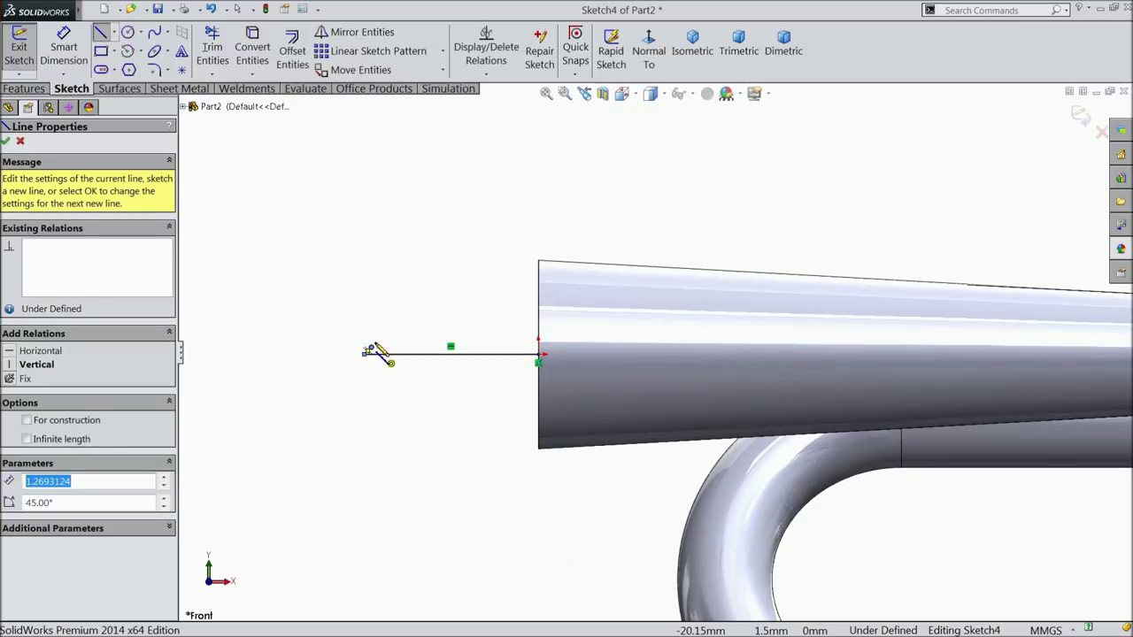
scroll(372, 350, down, 3)
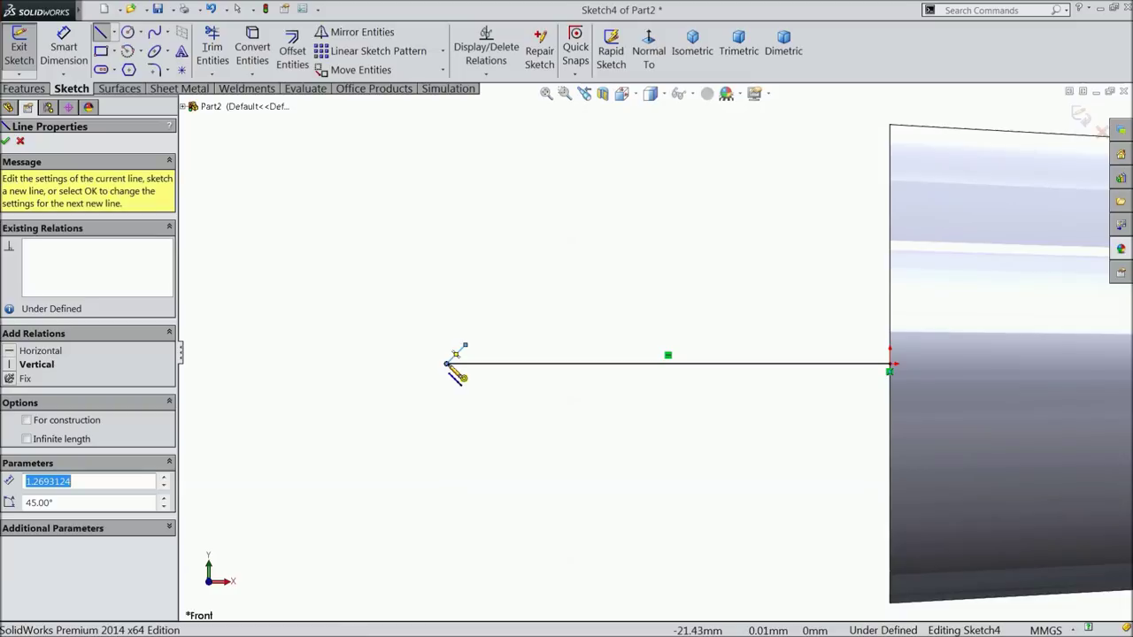
double_click(447, 365)
click(447, 364)
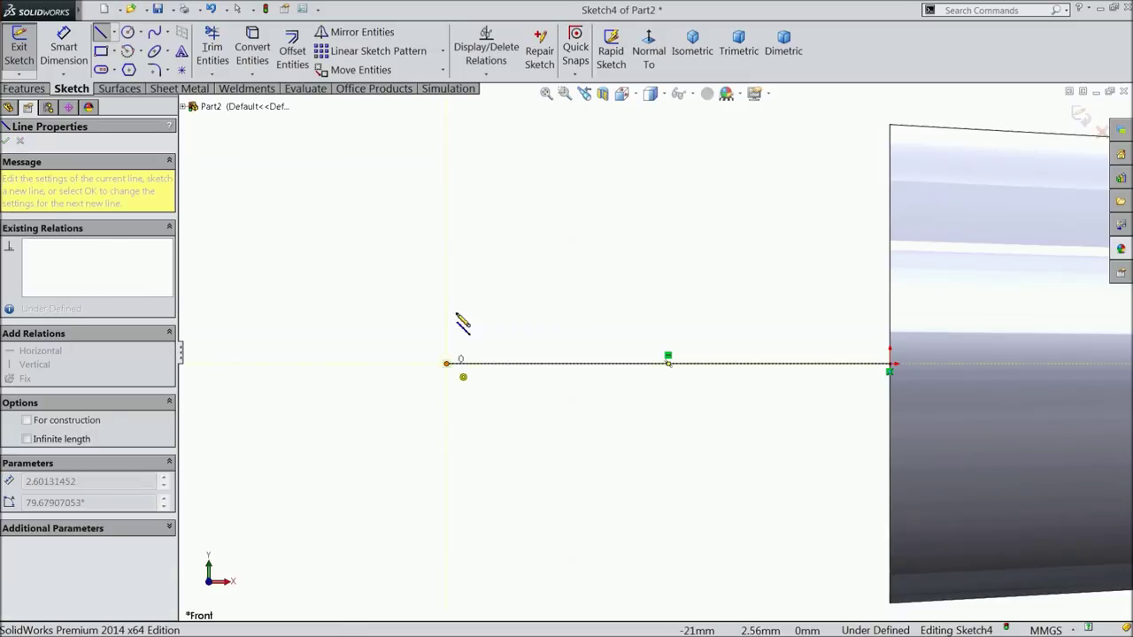
scroll(474, 310, up, 2)
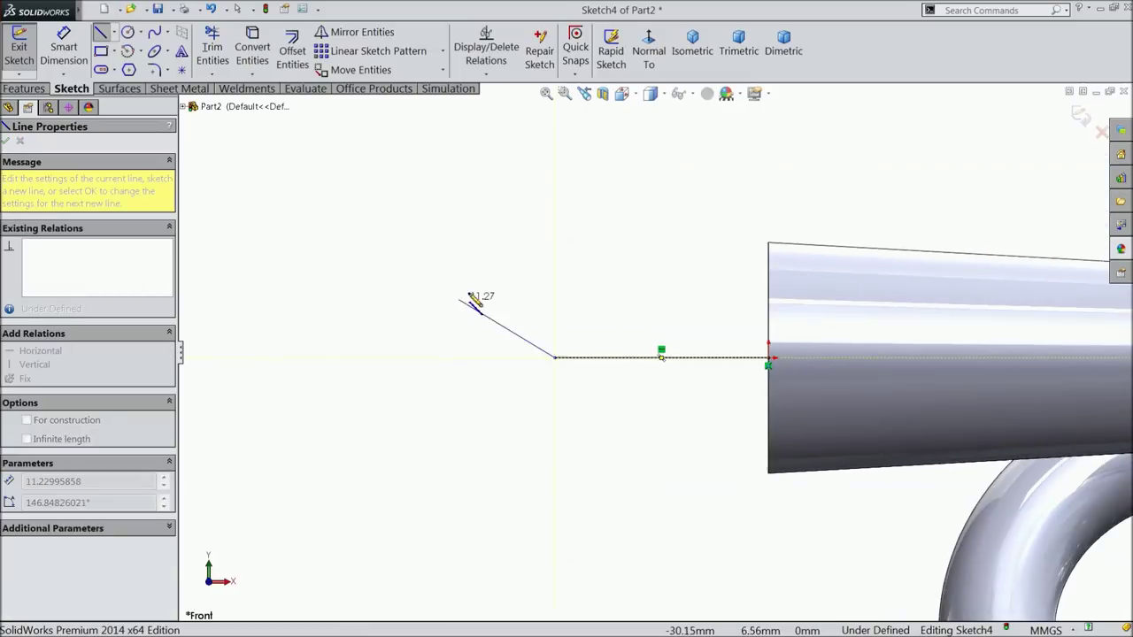
click(556, 125)
right_click(488, 132)
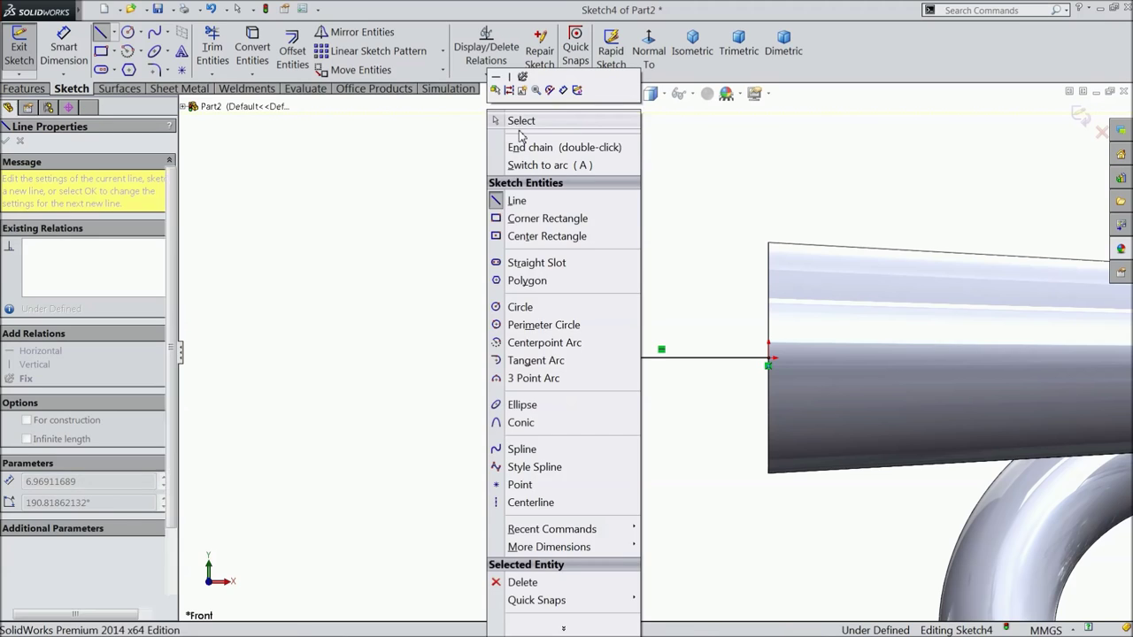
click(531, 147)
scroll(708, 254, up, 1)
scroll(753, 319, down, 3)
scroll(750, 317, down, 1)
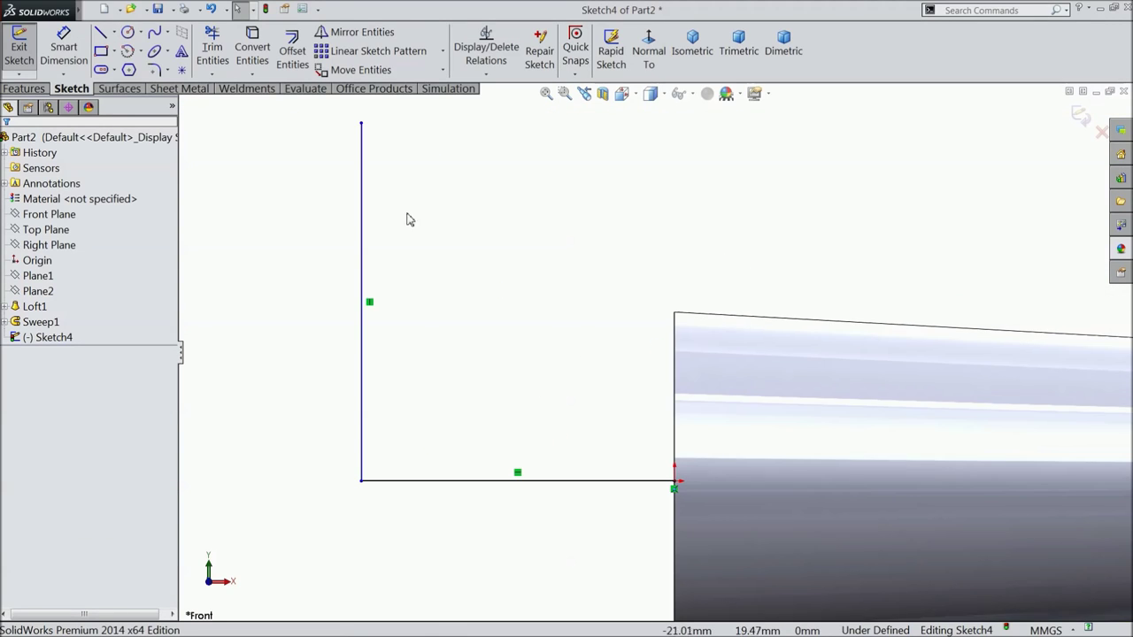
Dimension the horizontal line to 34.43 mm and the vertical line to 40.88 mm.
click(64, 48)
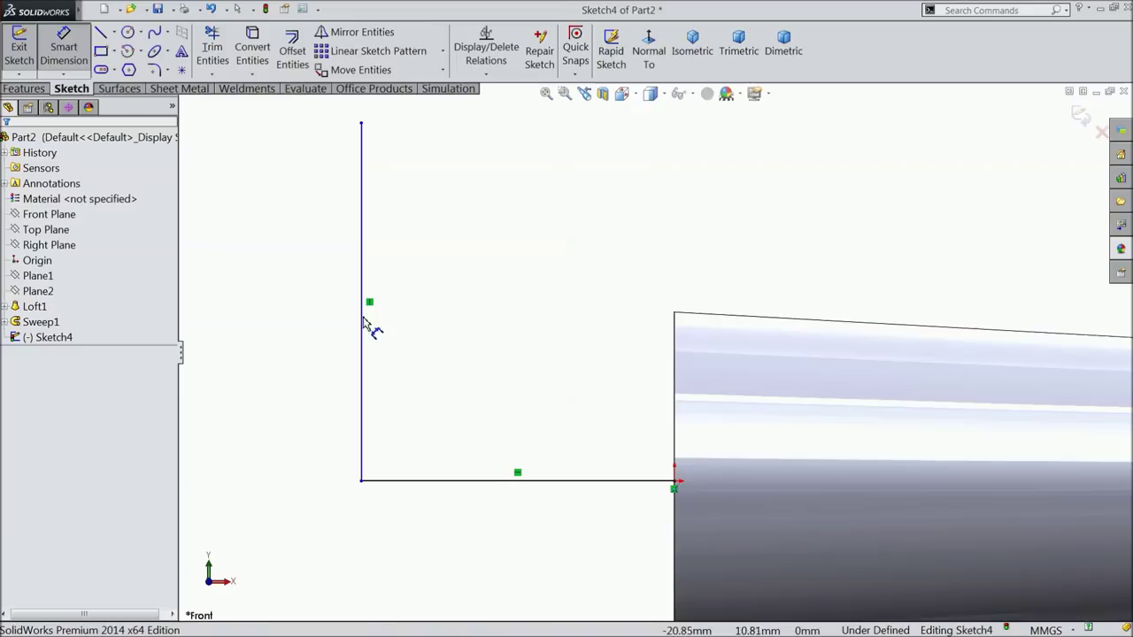
click(498, 484)
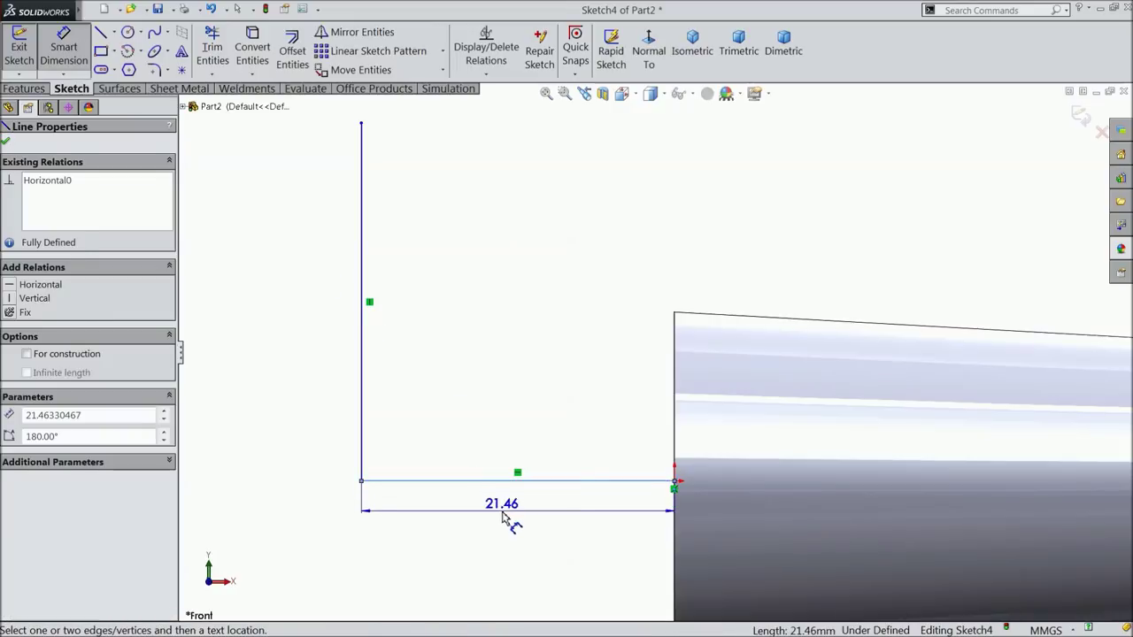
click(497, 511)
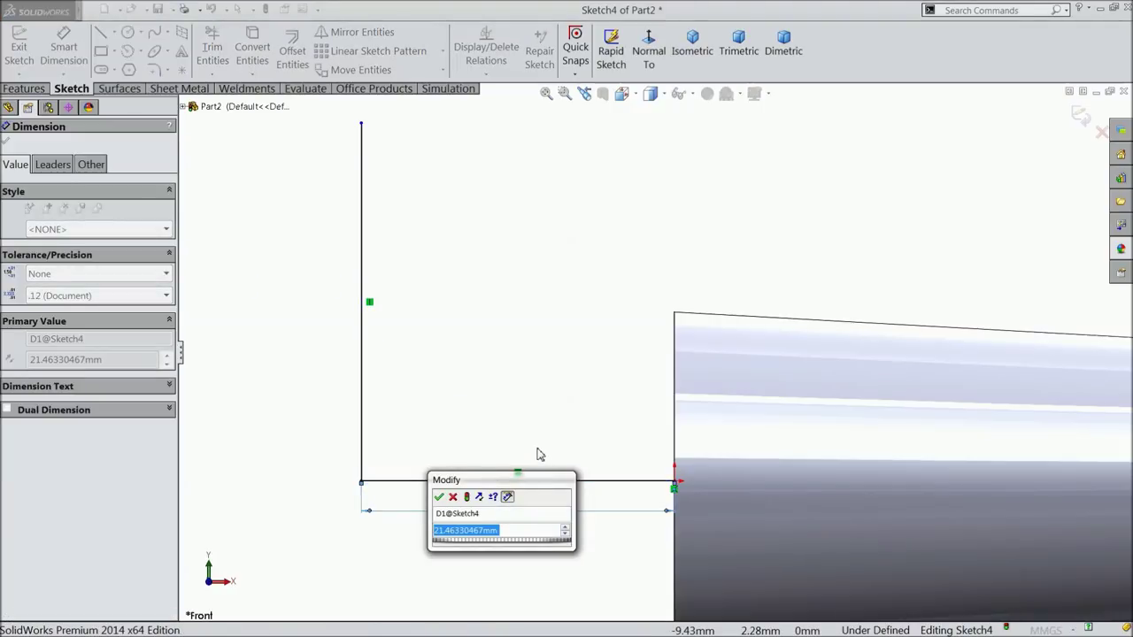
text(34.43)
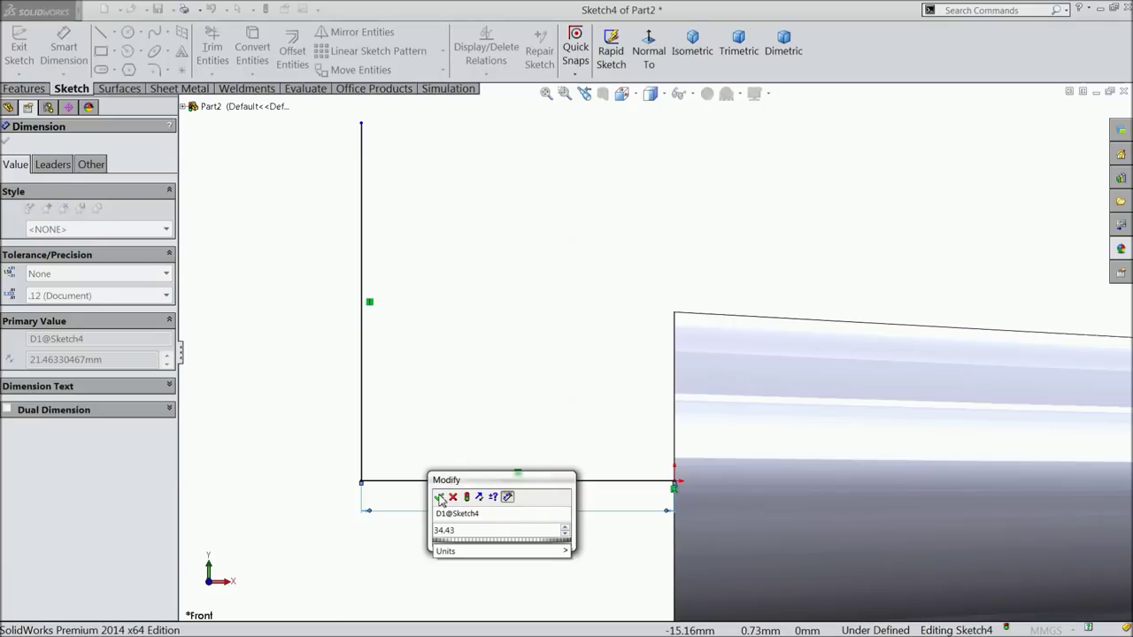
click(440, 500)
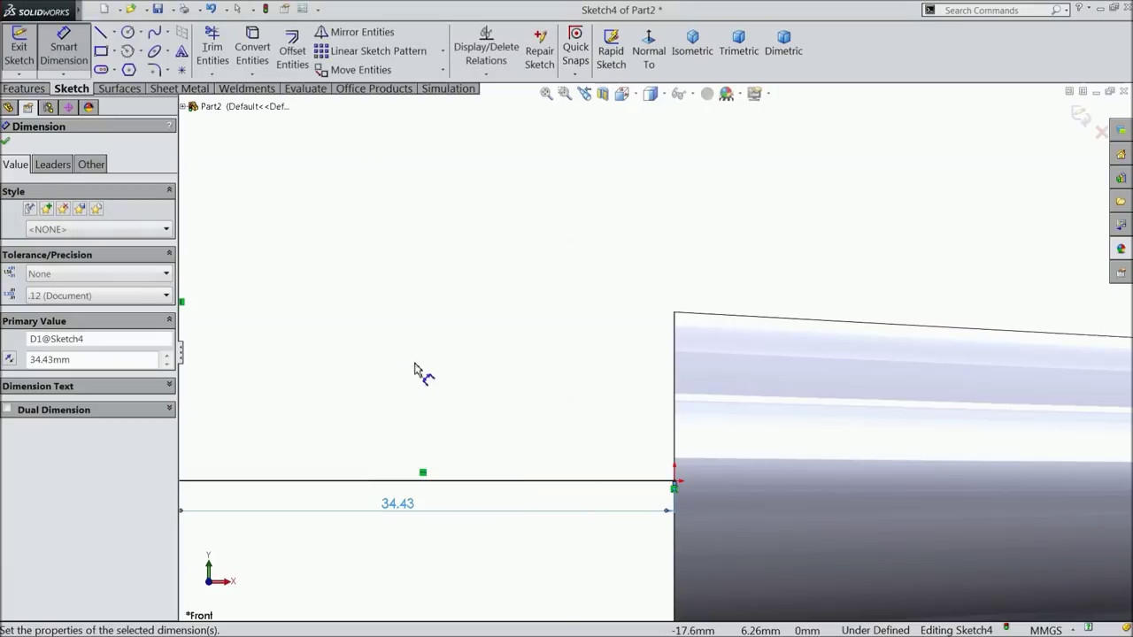
key(z)
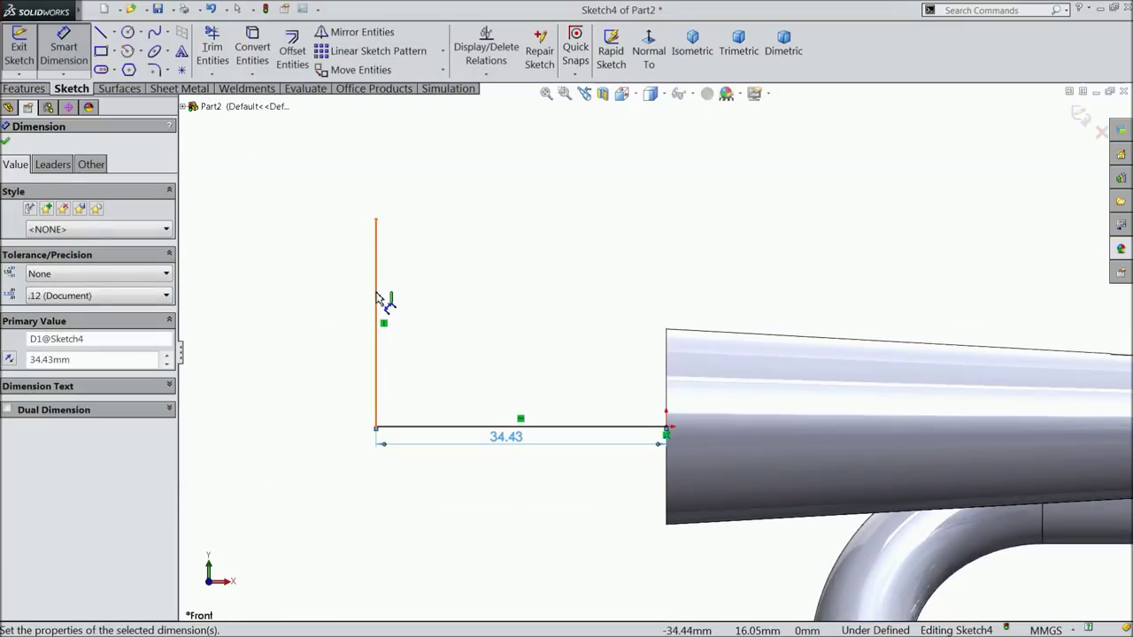
click(377, 299)
click(309, 292)
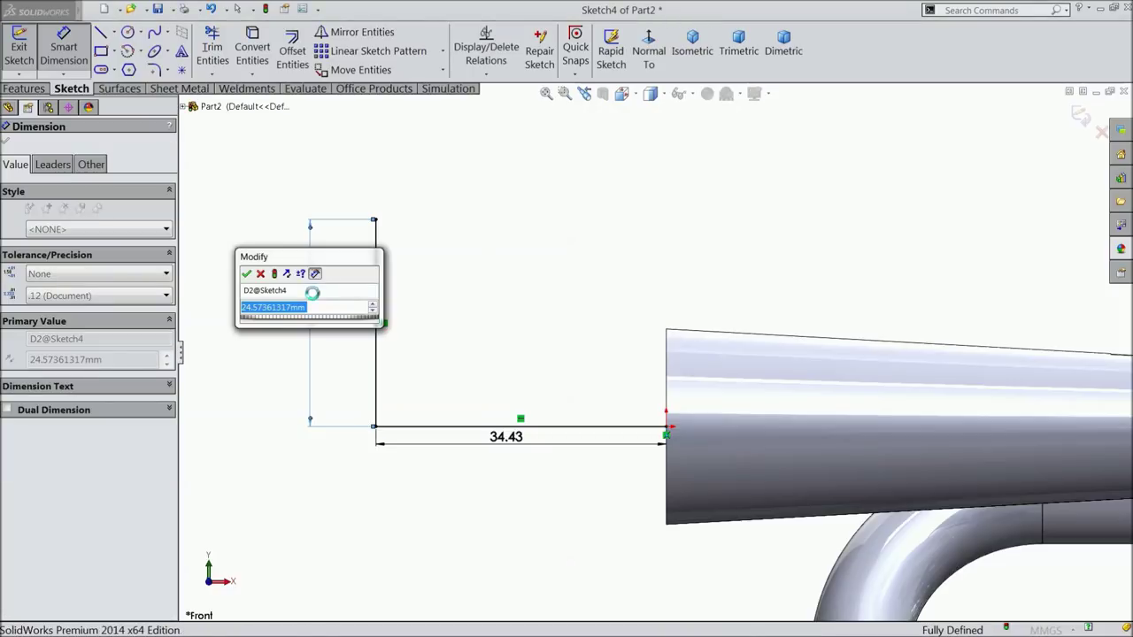
text(40)
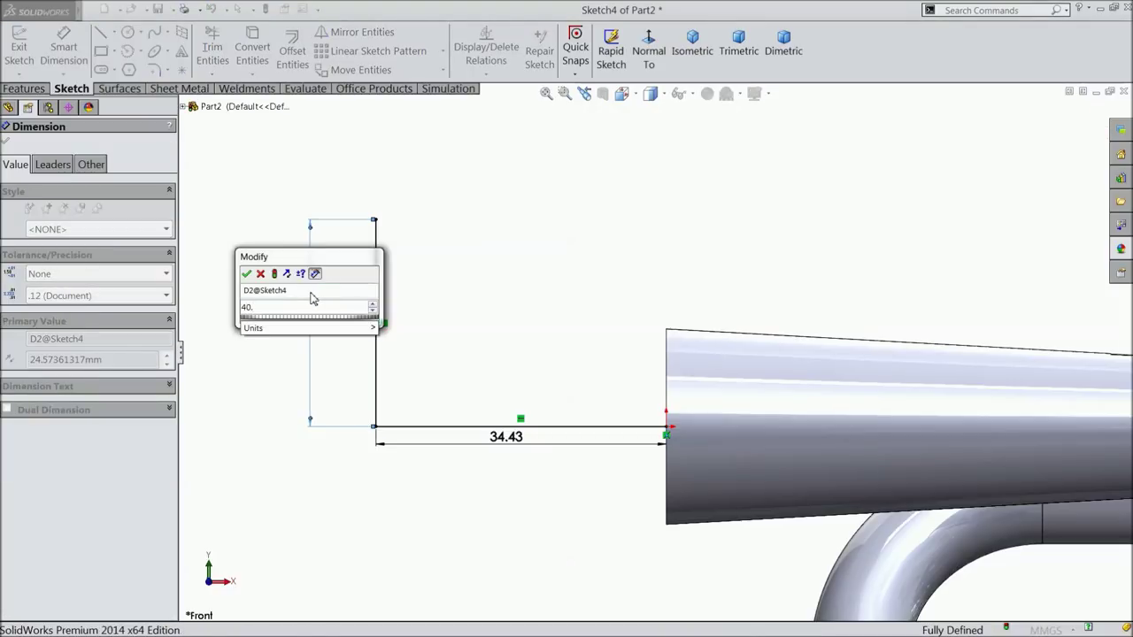
text(.88)
click(246, 273)
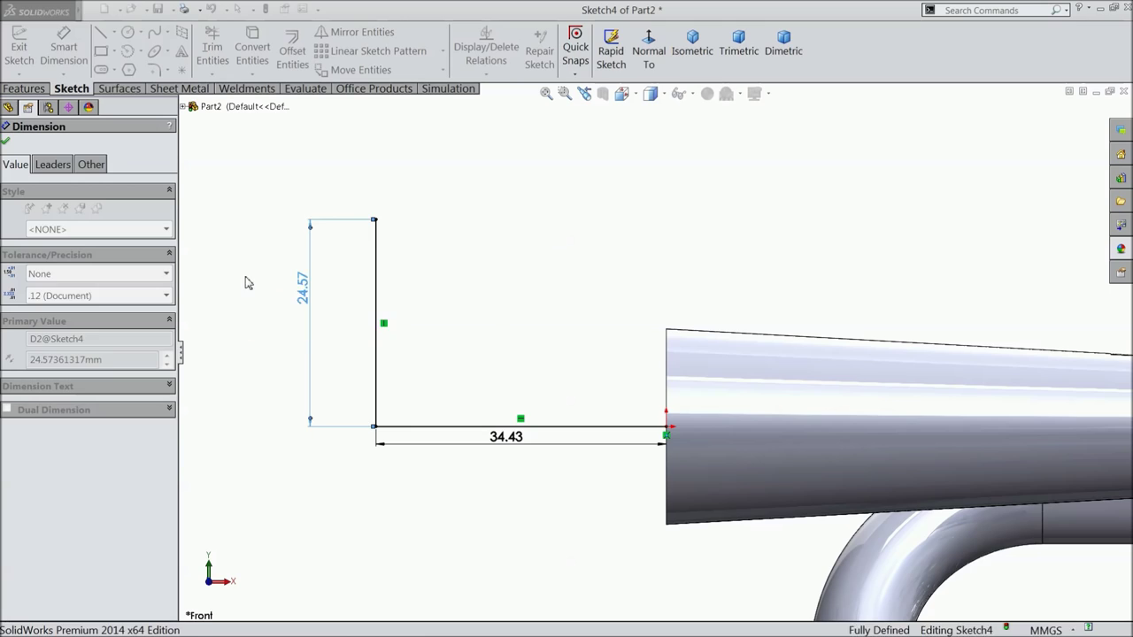
key(z)
scroll(696, 337, up, 1)
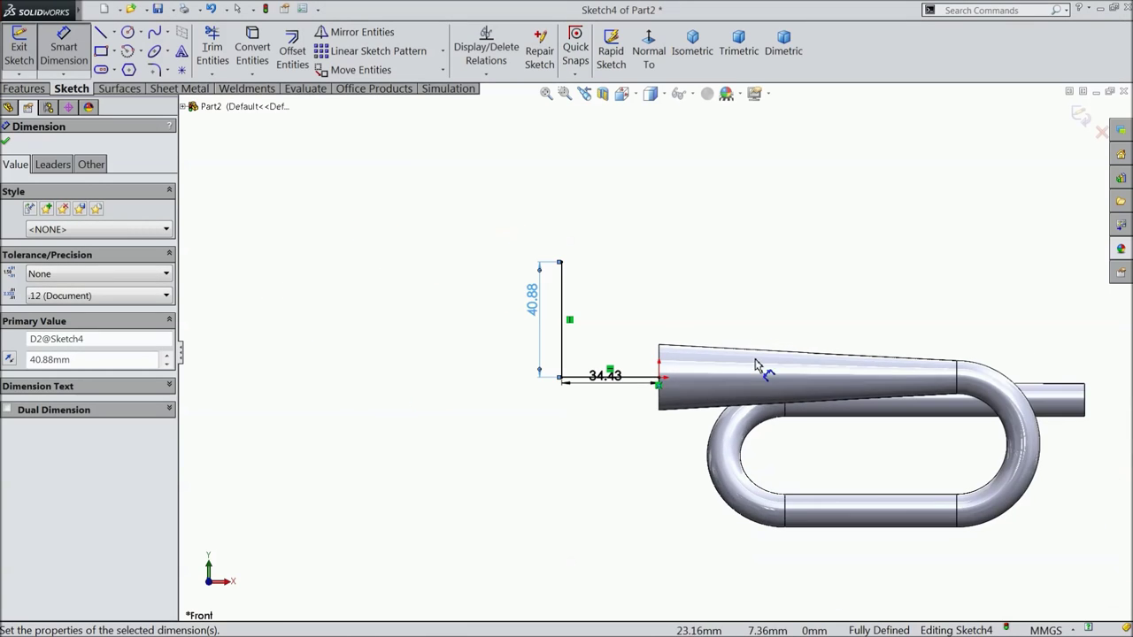
scroll(797, 374, down, 2)
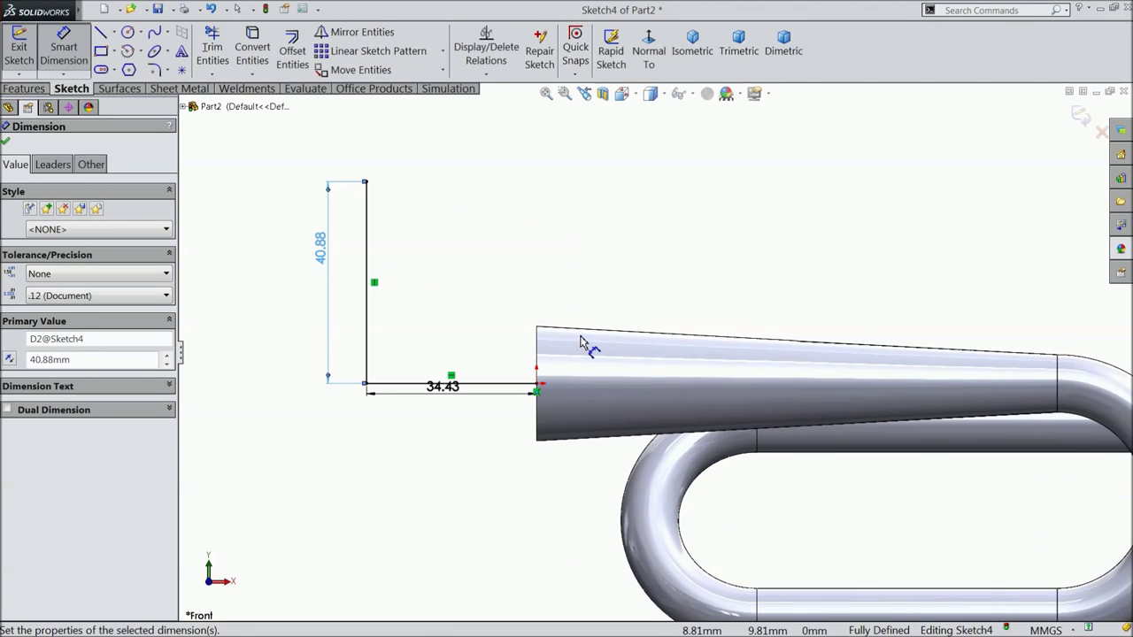
scroll(580, 350, up, 2)
scroll(610, 358, down, 2)
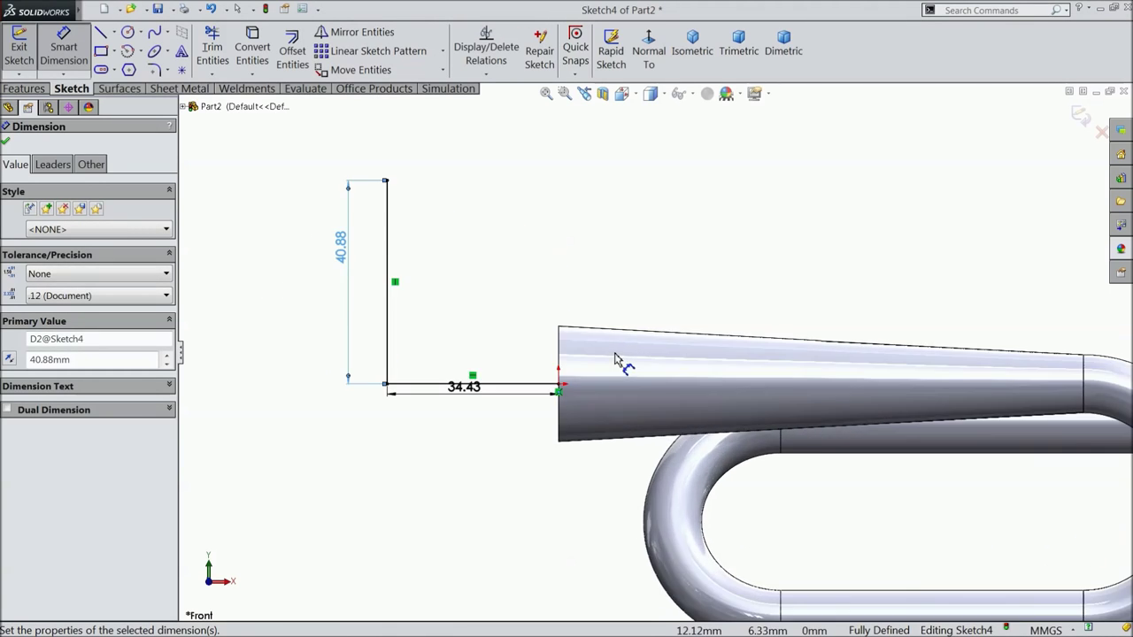
Draw a small centrepoint arc at the top corner of the tube's wide end.
click(140, 33)
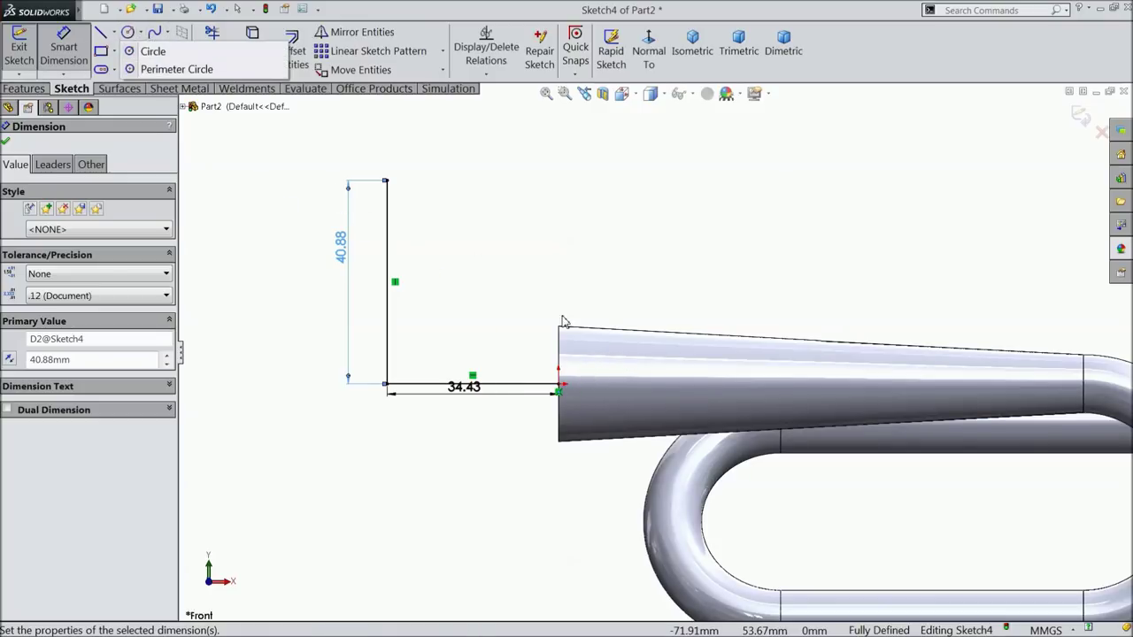
click(132, 51)
click(140, 51)
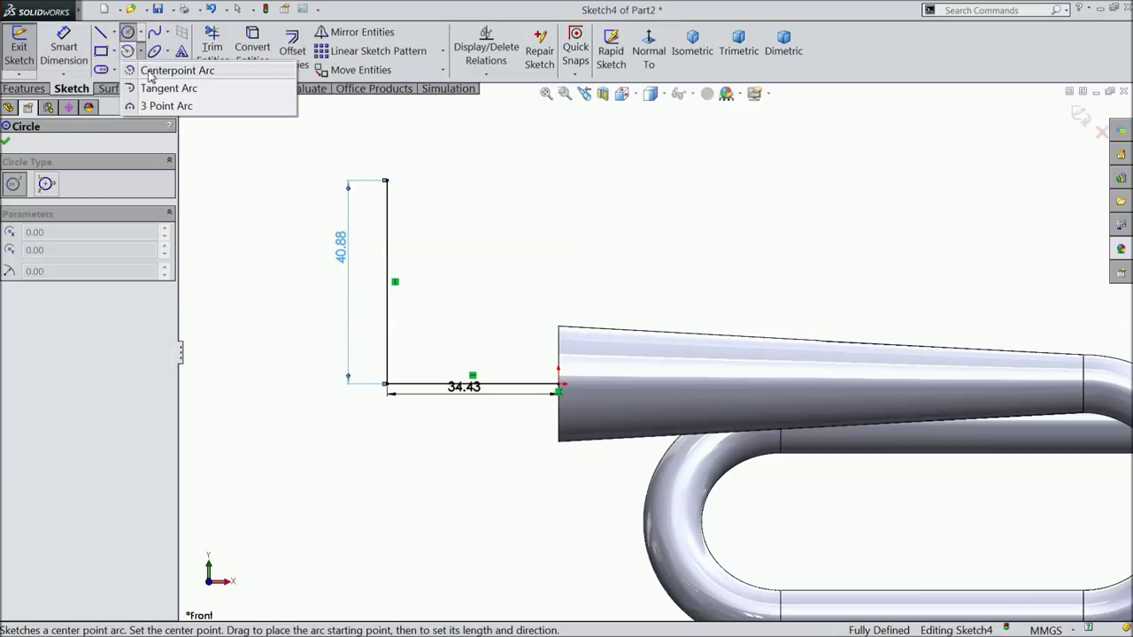
click(151, 71)
scroll(581, 337, down, 3)
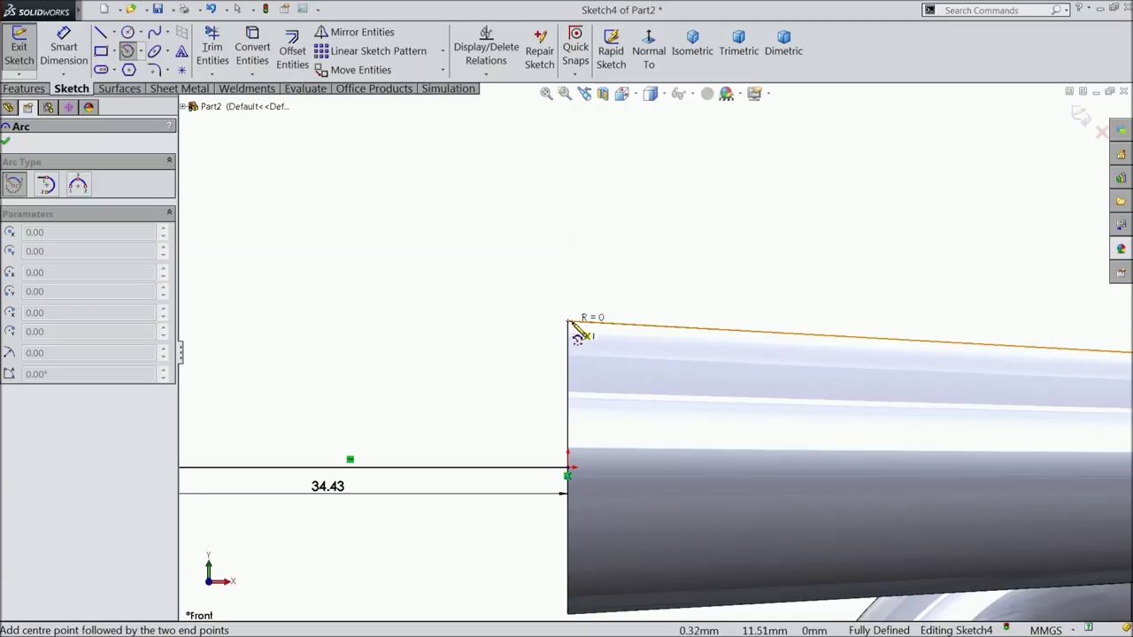
click(569, 322)
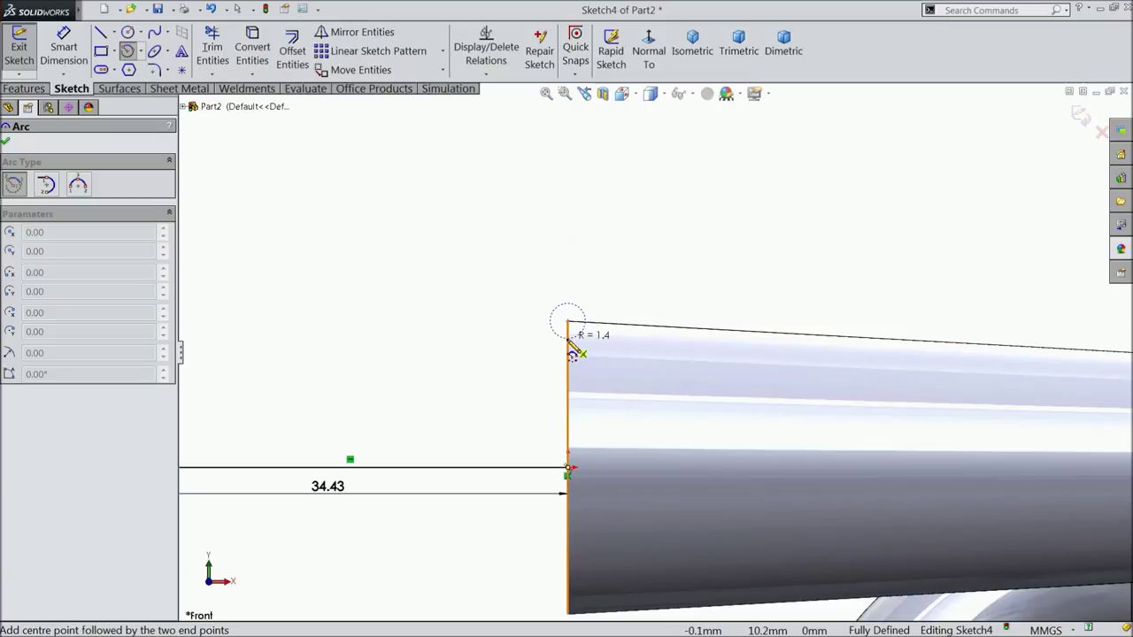
click(572, 350)
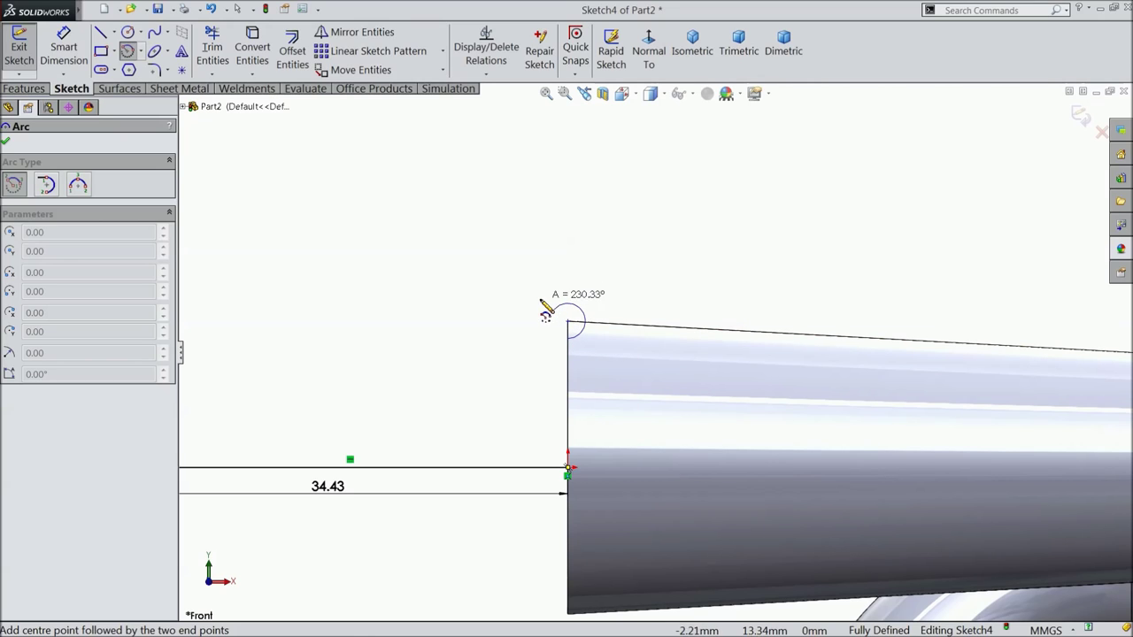
click(558, 310)
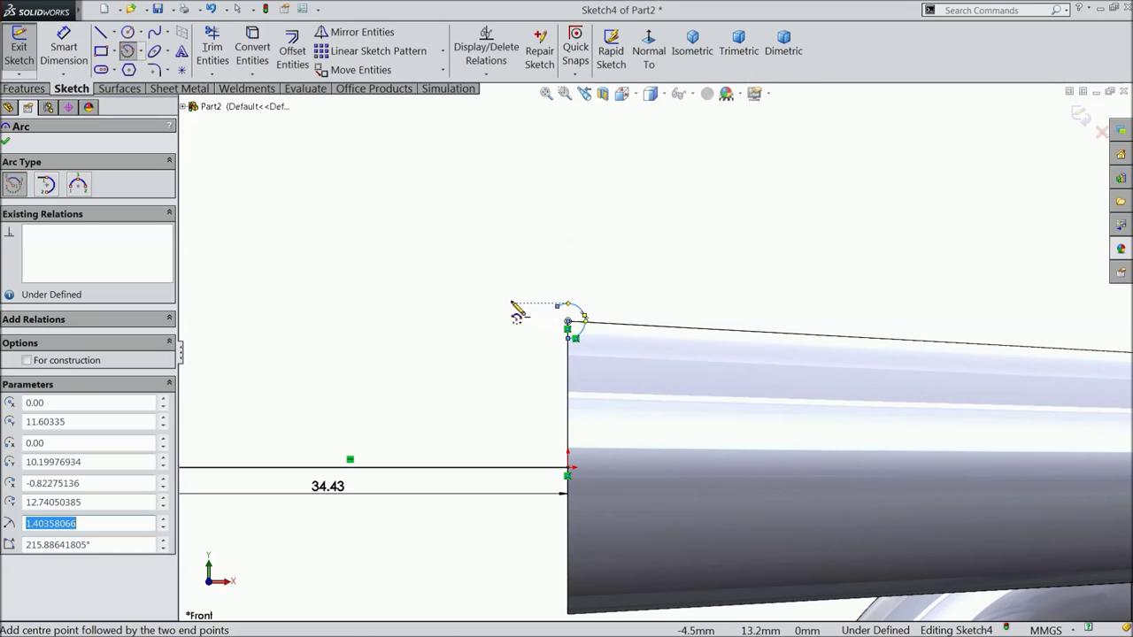
right_click(500, 270)
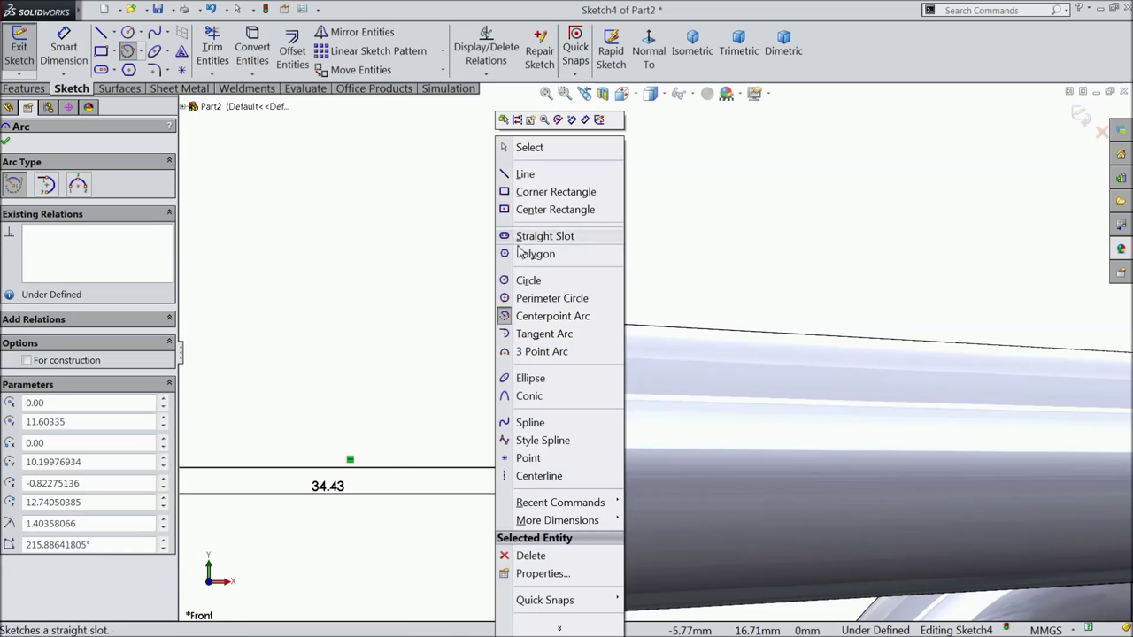
click(522, 147)
scroll(620, 326, up, 2)
scroll(622, 328, down, 2)
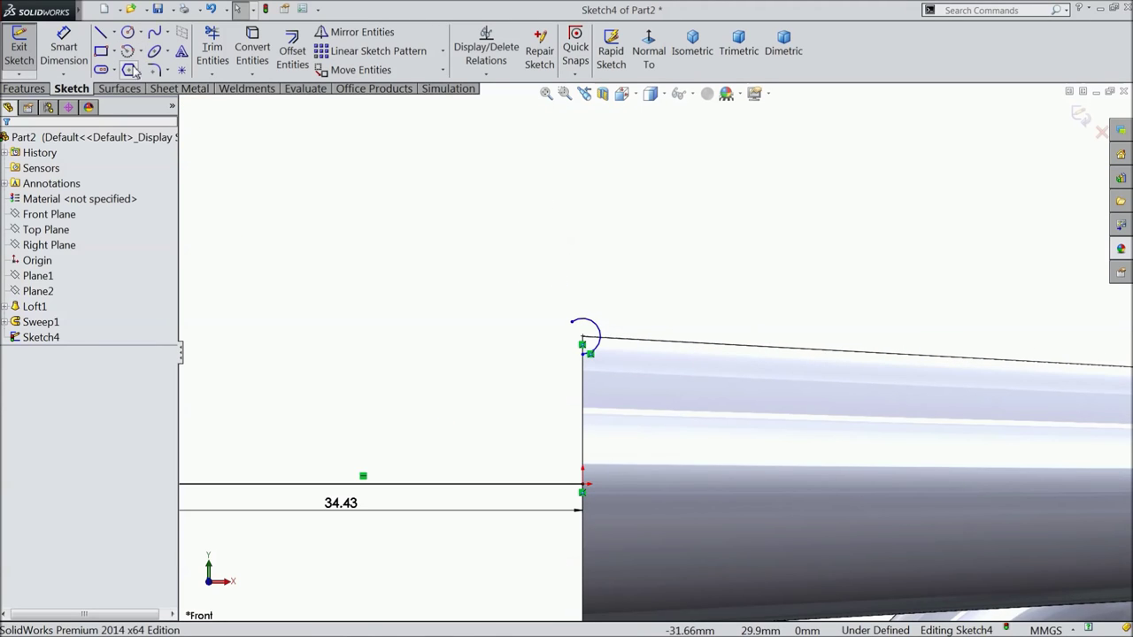
Draw a short vertical line down the tube's wide end.
click(101, 34)
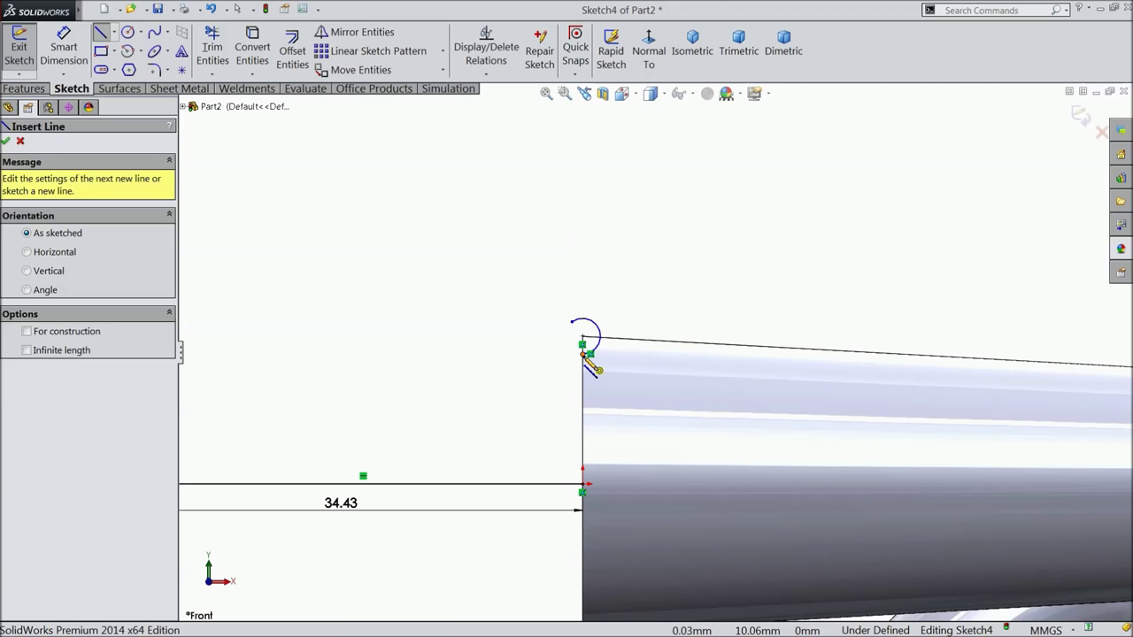
mouse_move(585, 355)
mouse_down()
mouse_move(572, 404)
mouse_move(597, 495)
mouse_move(582, 419)
mouse_up()
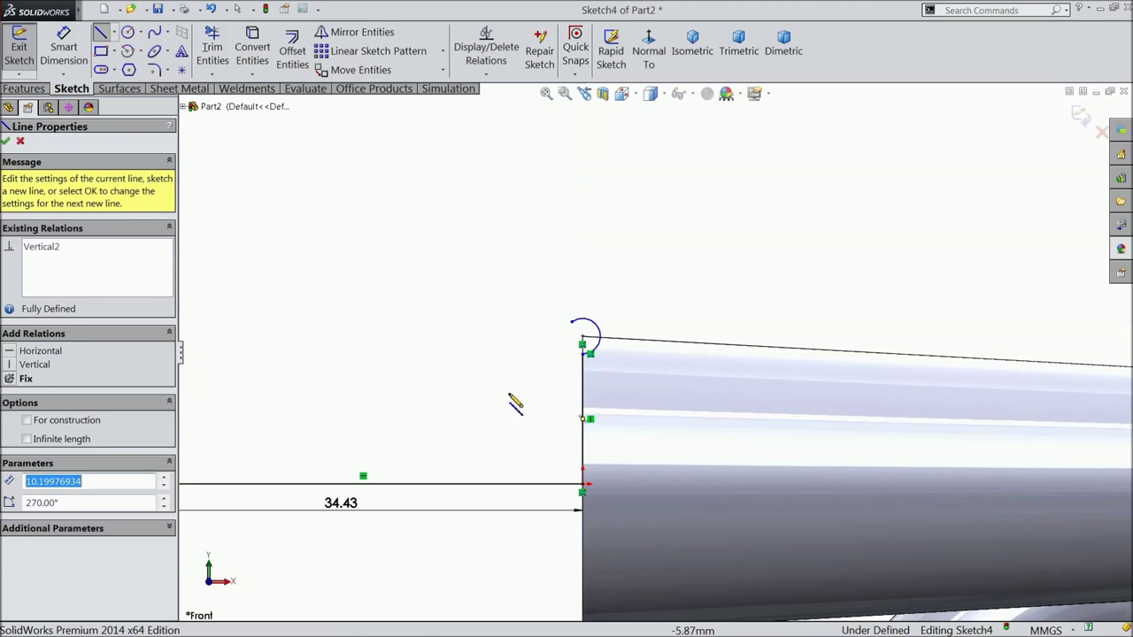
right_click(516, 404)
click(524, 167)
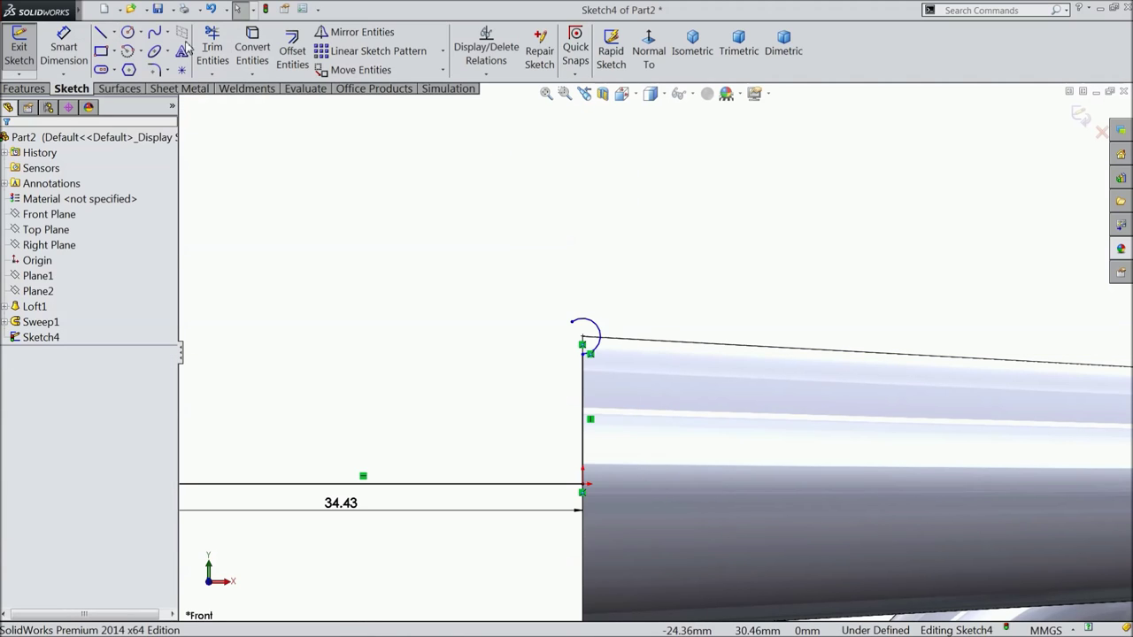
Draw a three-point spline from the 40.88 line's top down to the small arc, then select it.
click(155, 36)
scroll(425, 233, up, 2)
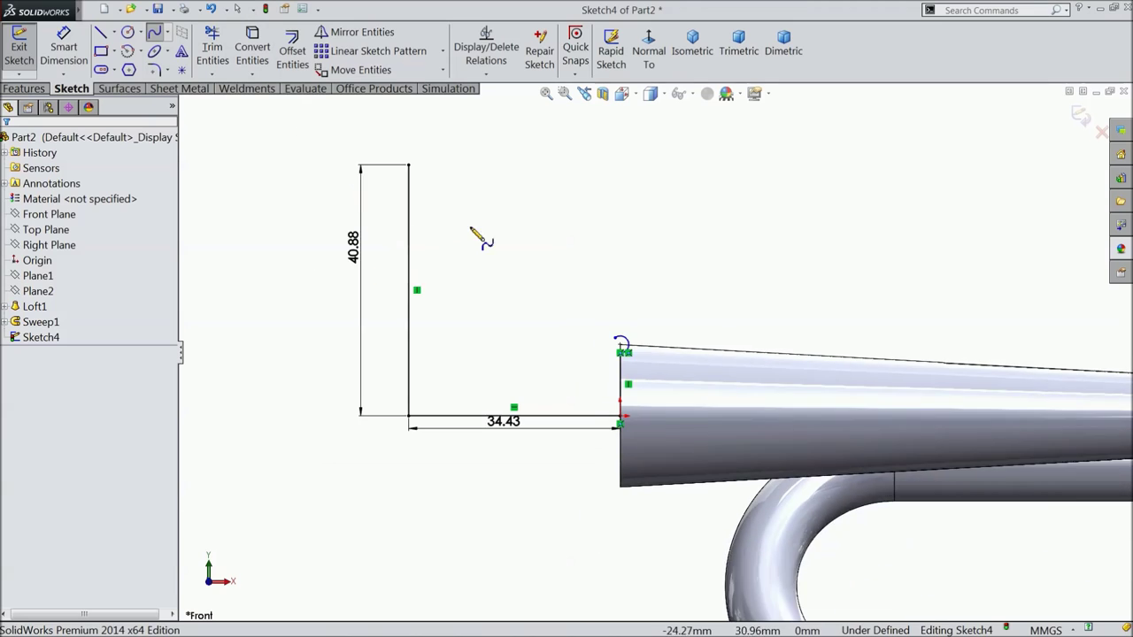
scroll(464, 226, down, 1)
click(396, 158)
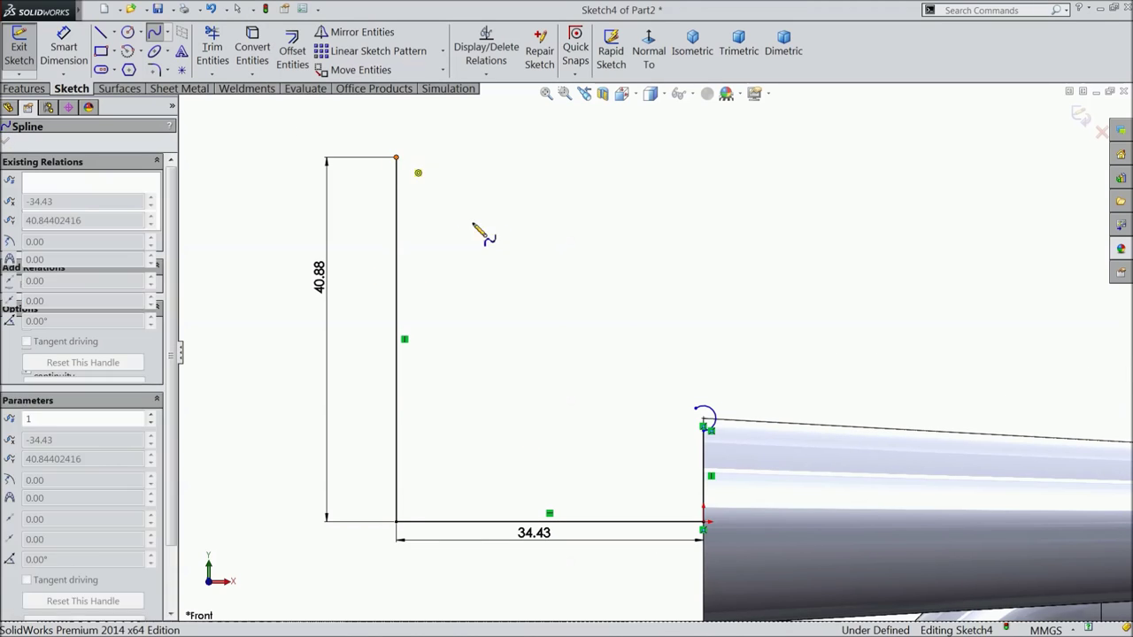
click(493, 272)
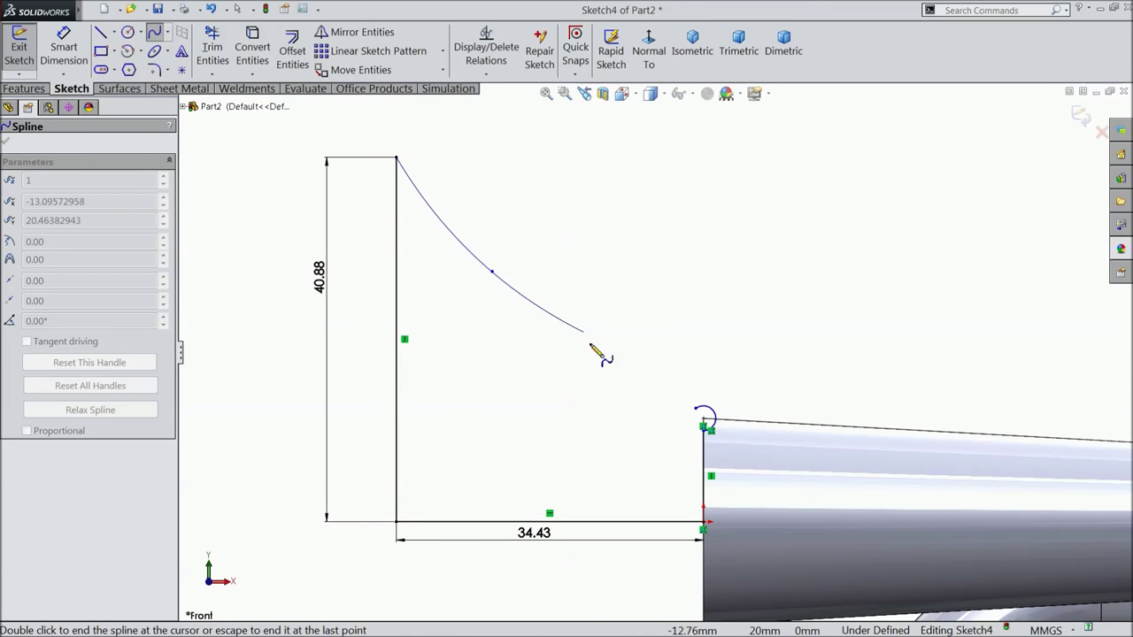
click(704, 416)
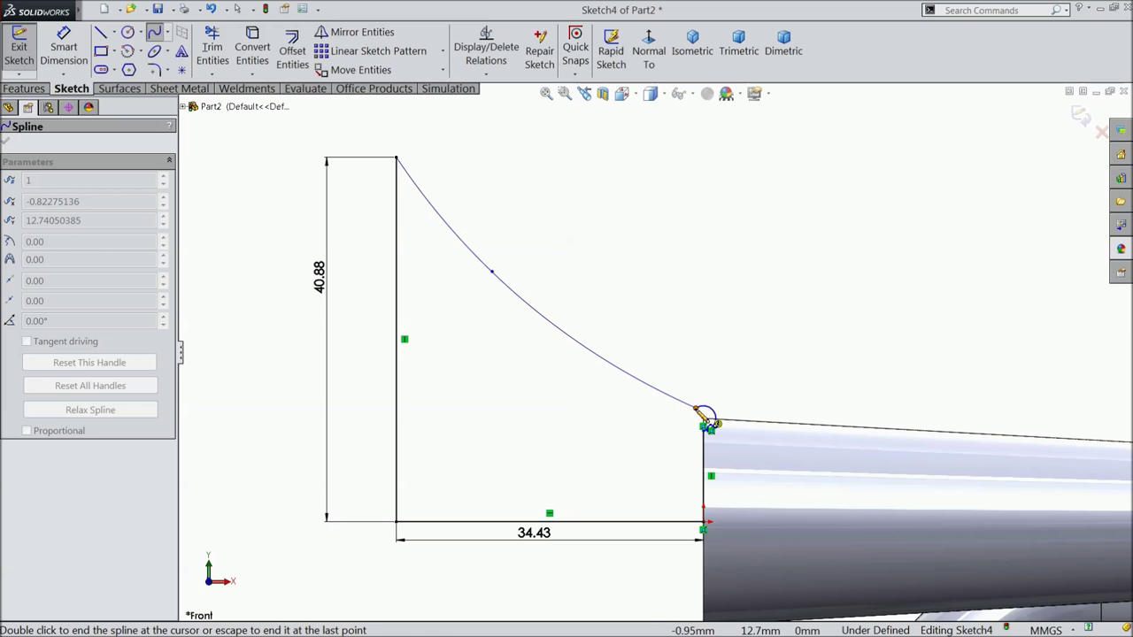
right_click(660, 372)
click(691, 180)
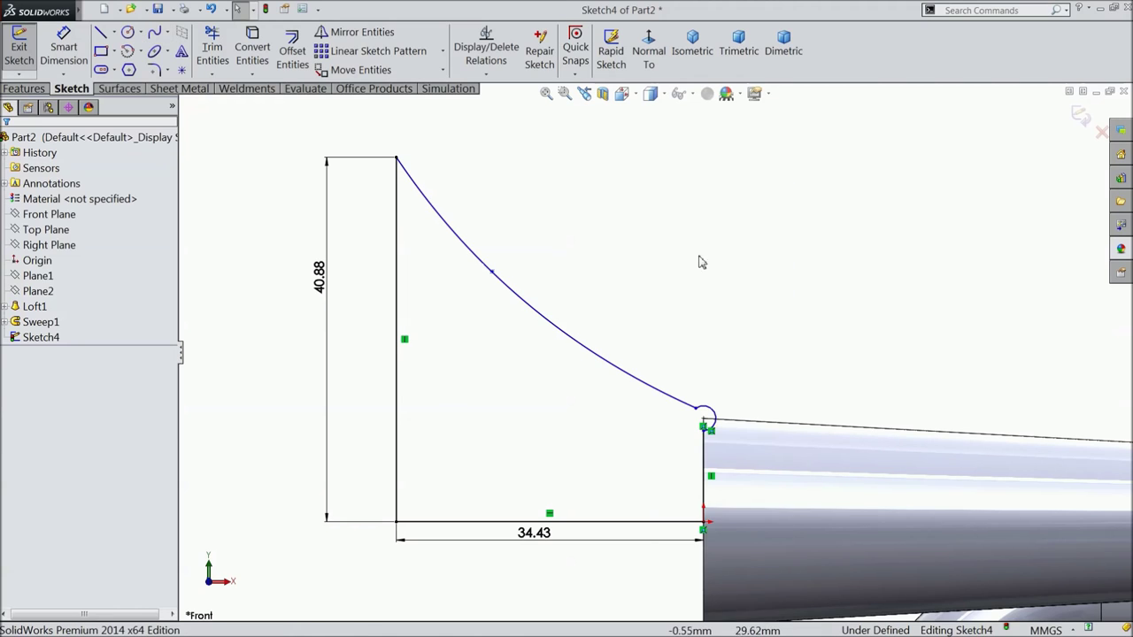
scroll(717, 425, down, 1)
scroll(602, 336, up, 3)
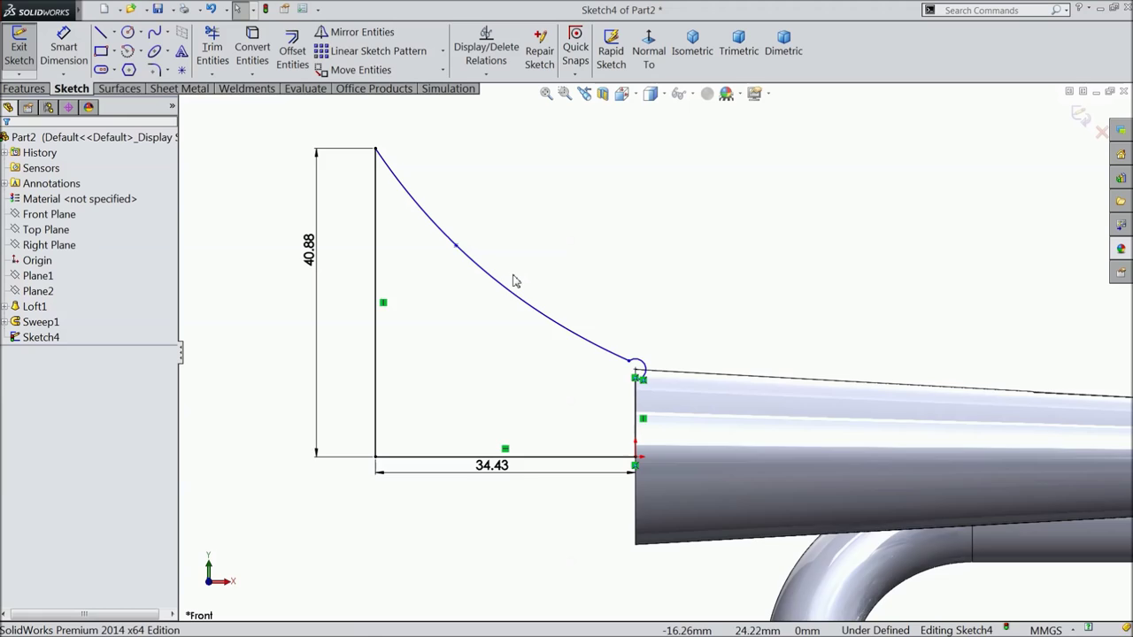
scroll(478, 266, down, 2)
click(460, 254)
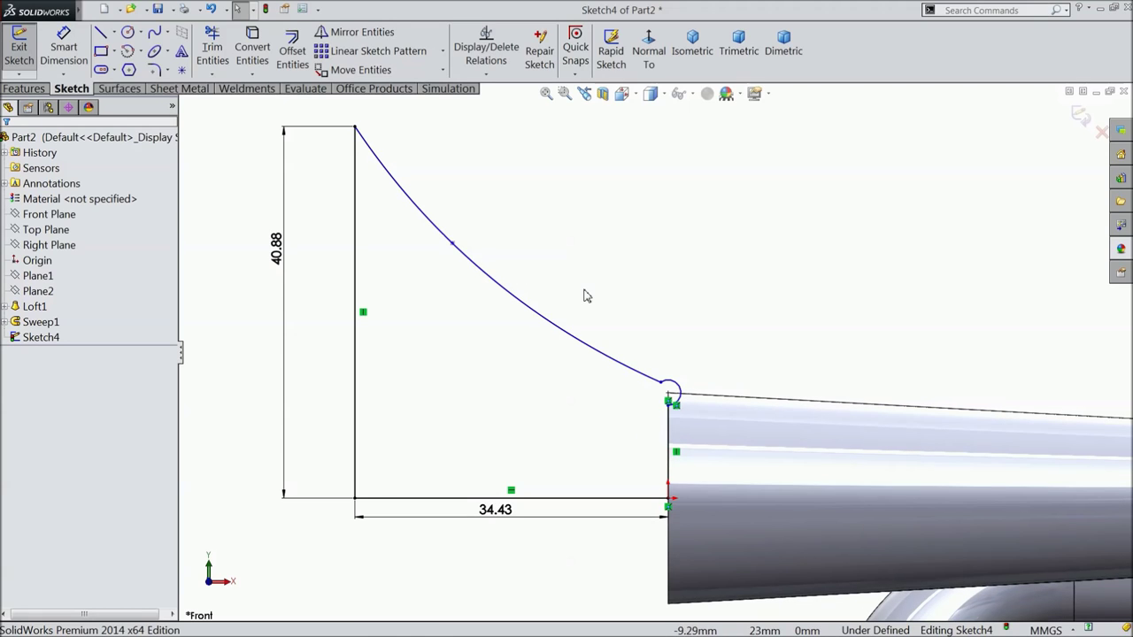
scroll(704, 420, down, 2)
Give the small arc an R1.25 mm dimension and move the 34.43 dimension below the sketch.
key(d)
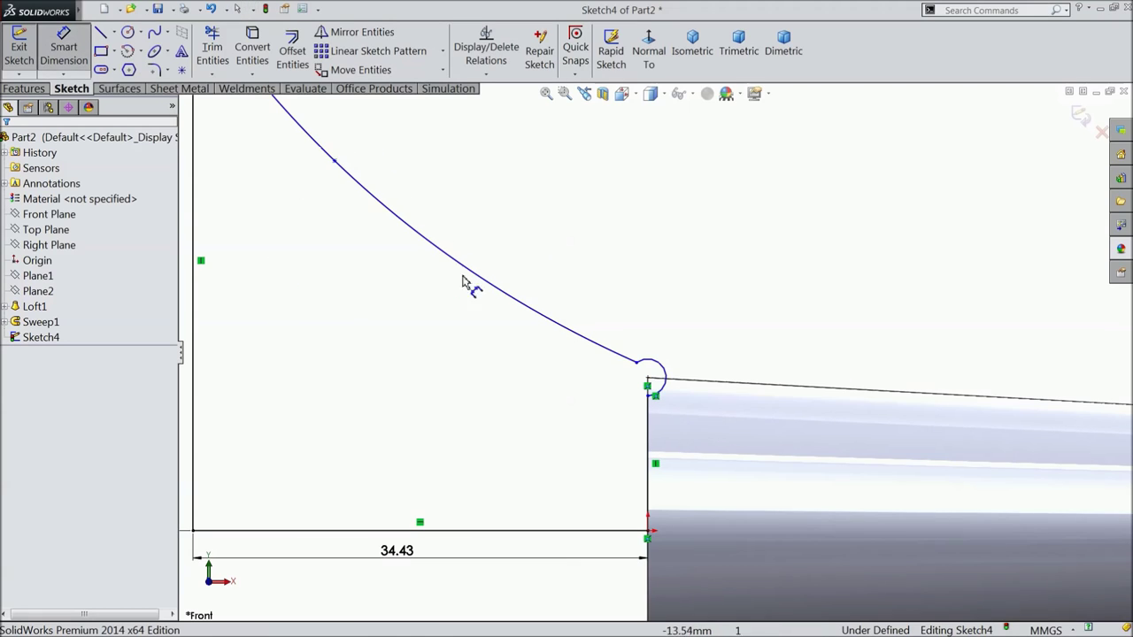
scroll(648, 373, down, 2)
click(649, 352)
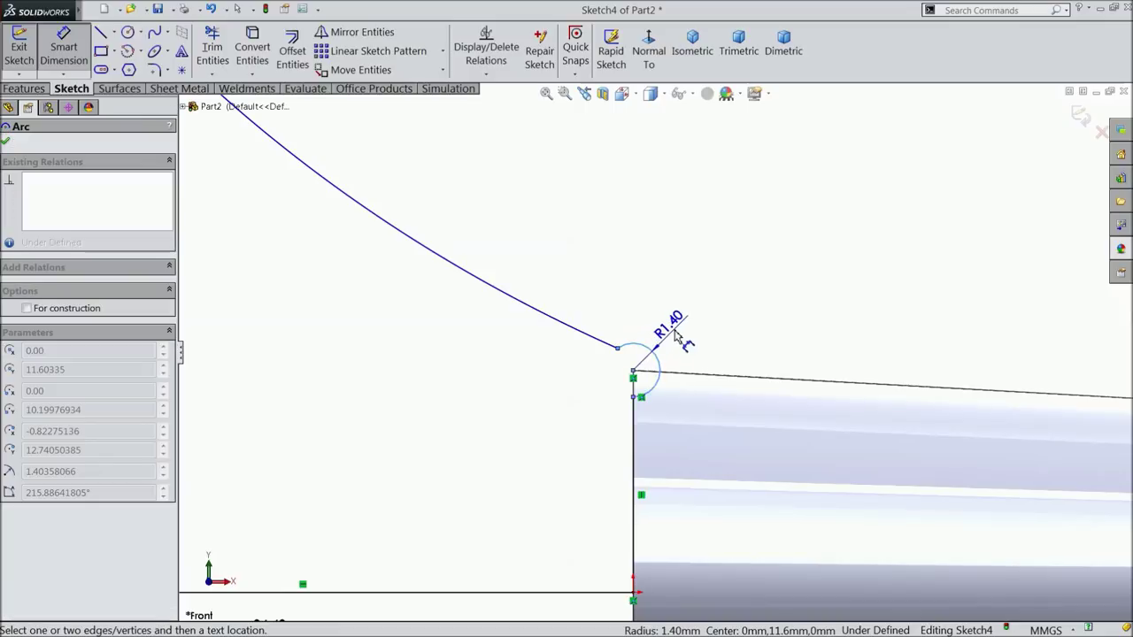
click(674, 333)
text(1)
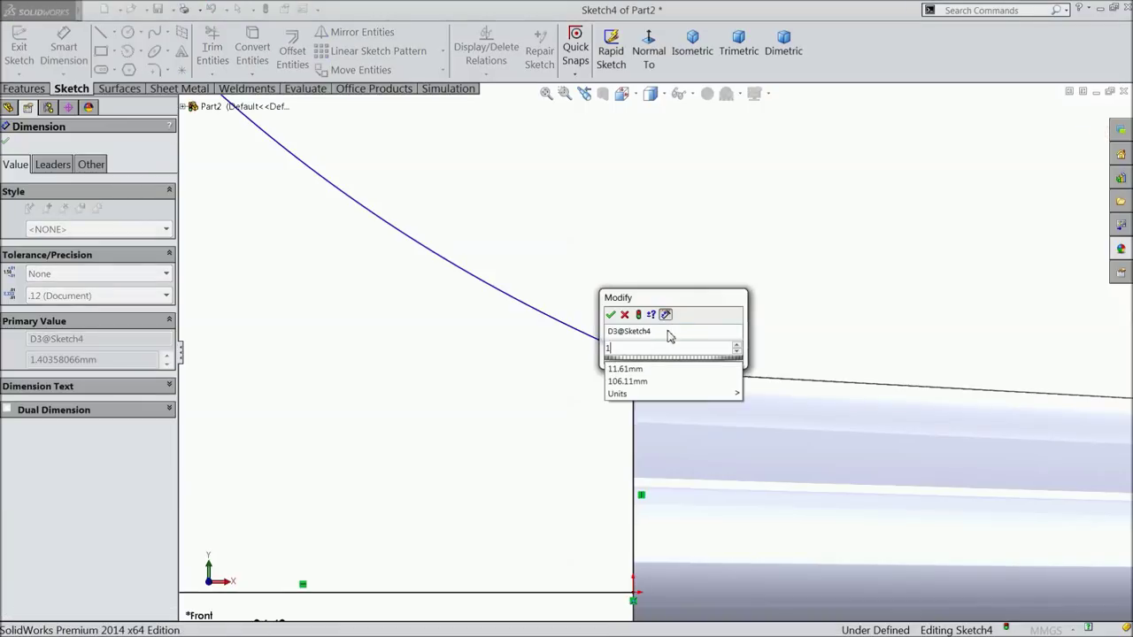
text(.25)
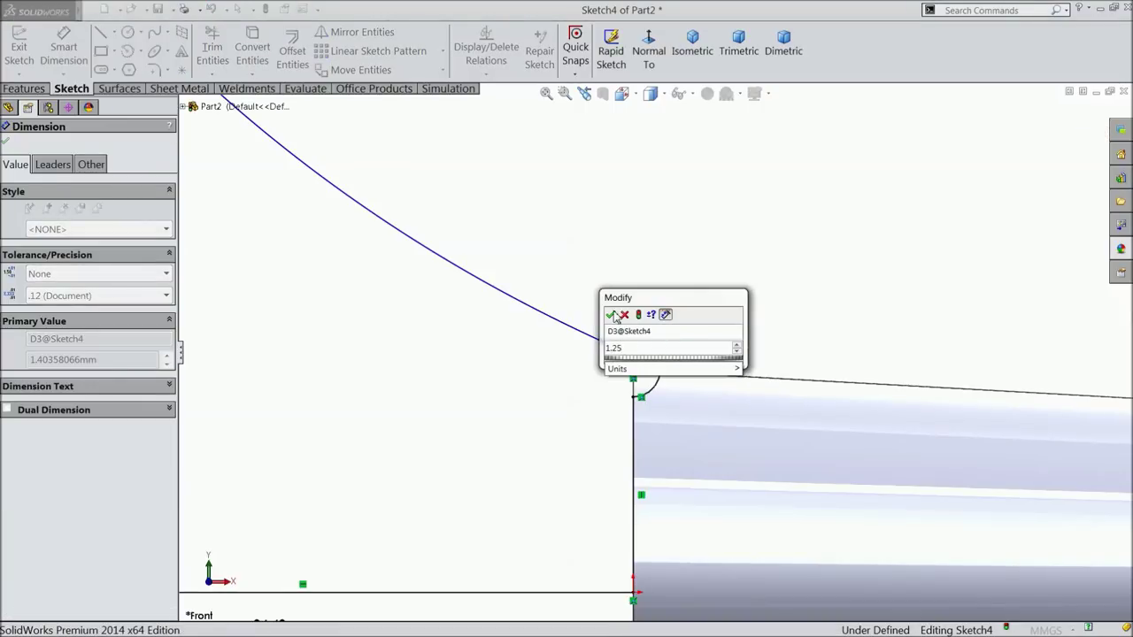
click(611, 315)
scroll(567, 360, up, 3)
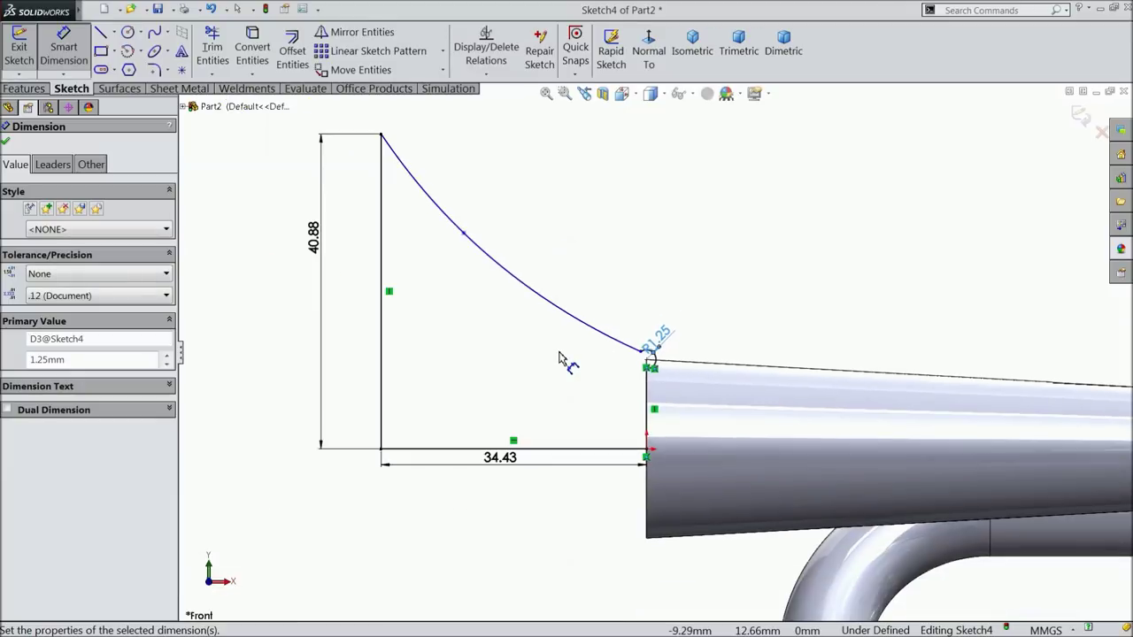
scroll(593, 255, down, 3)
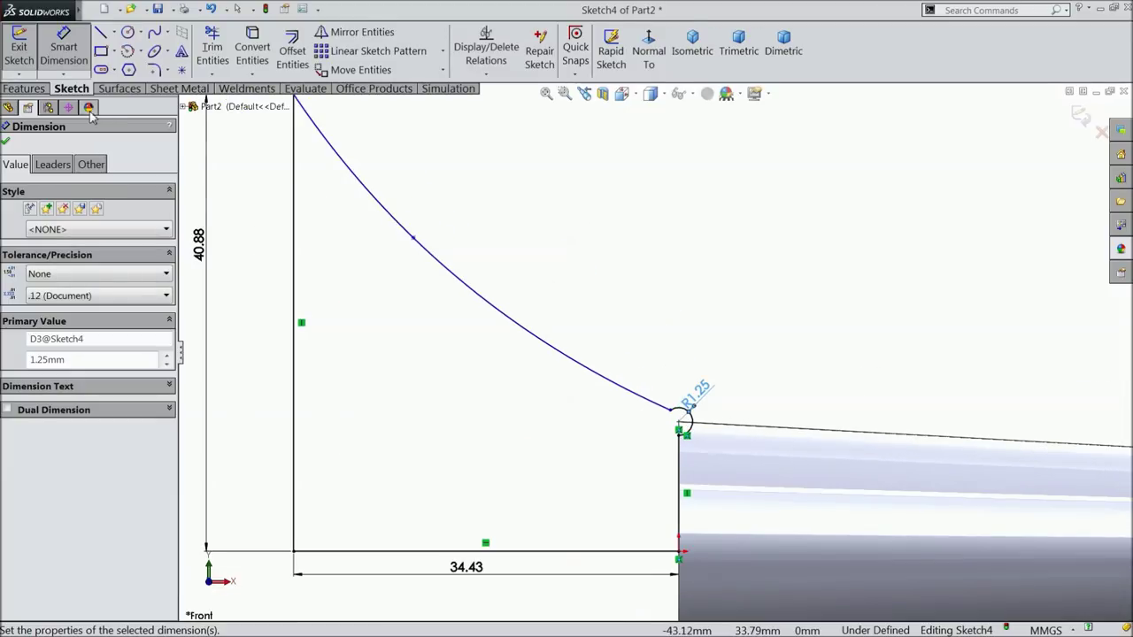
click(6, 145)
scroll(531, 324, up, 5)
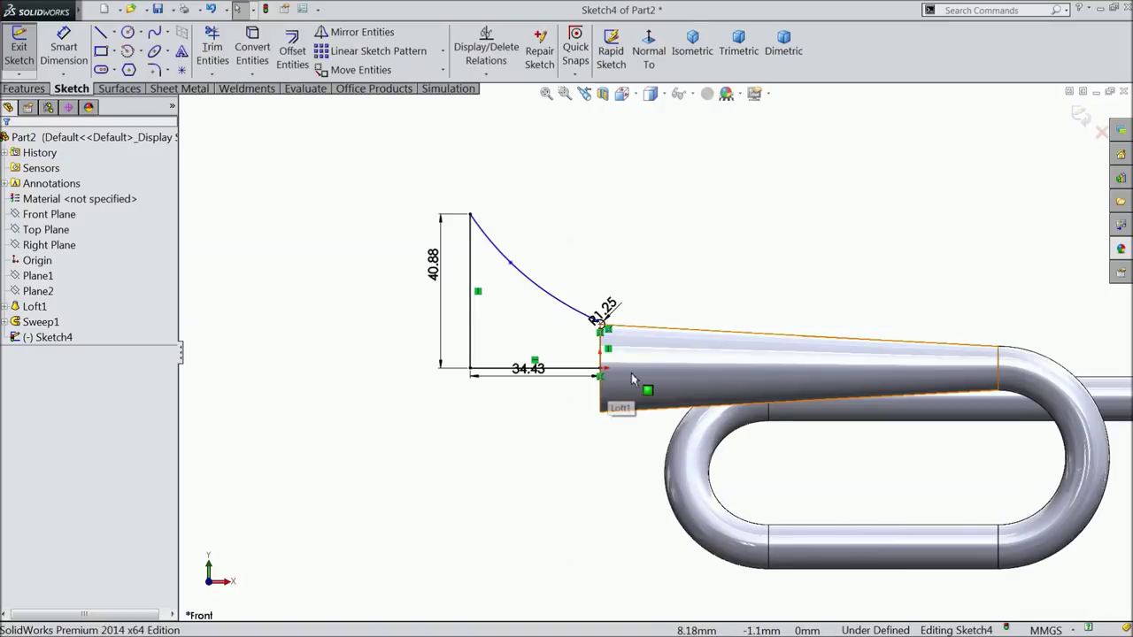
drag(529, 368, 538, 392)
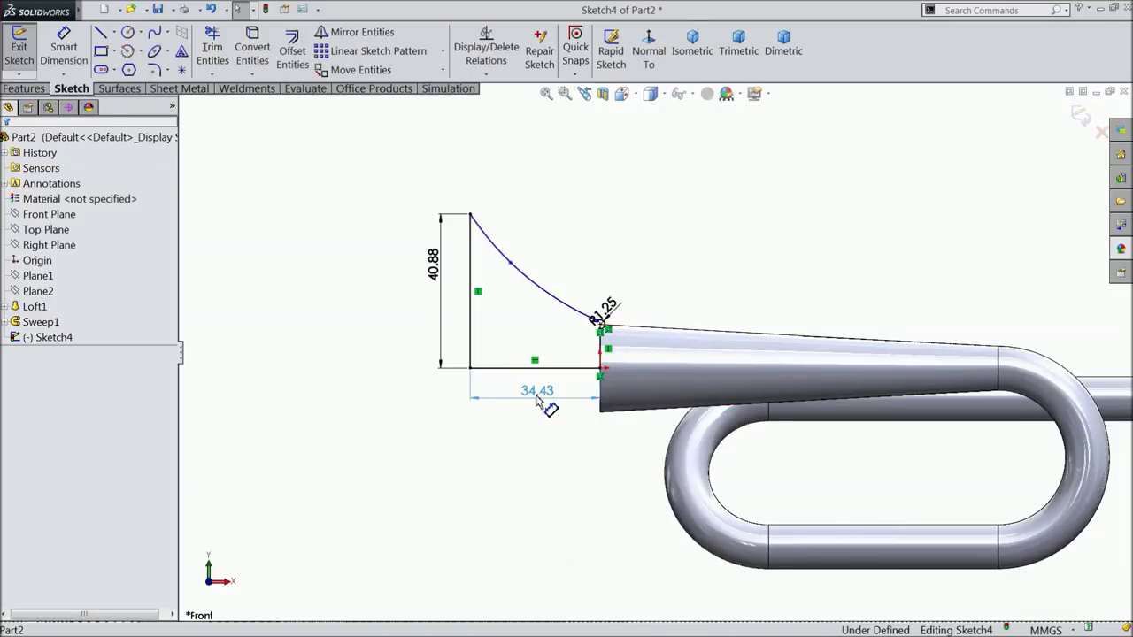
Revolve Sketch4 360° around Line1 to create the bugle's flared bell as Revolve1.
click(24, 88)
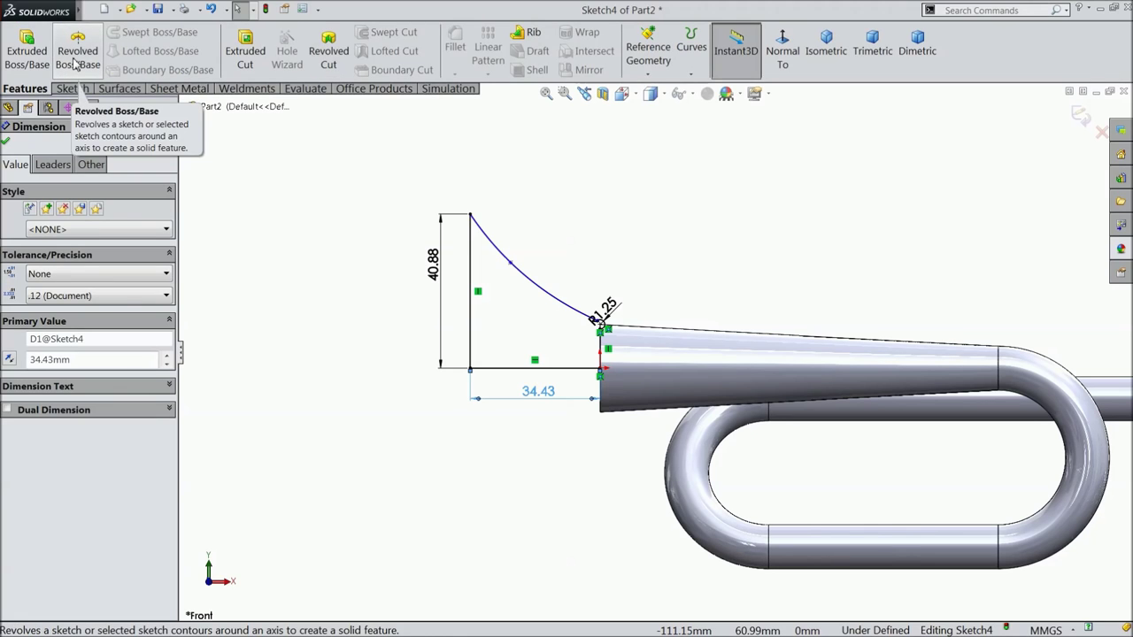
click(76, 56)
click(545, 370)
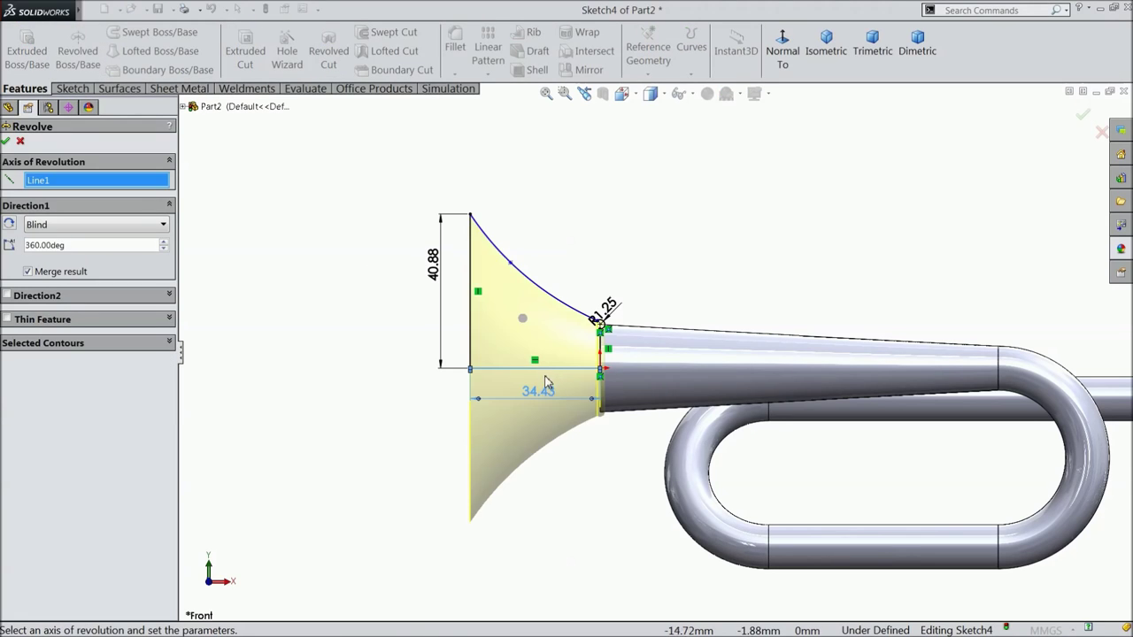
click(6, 141)
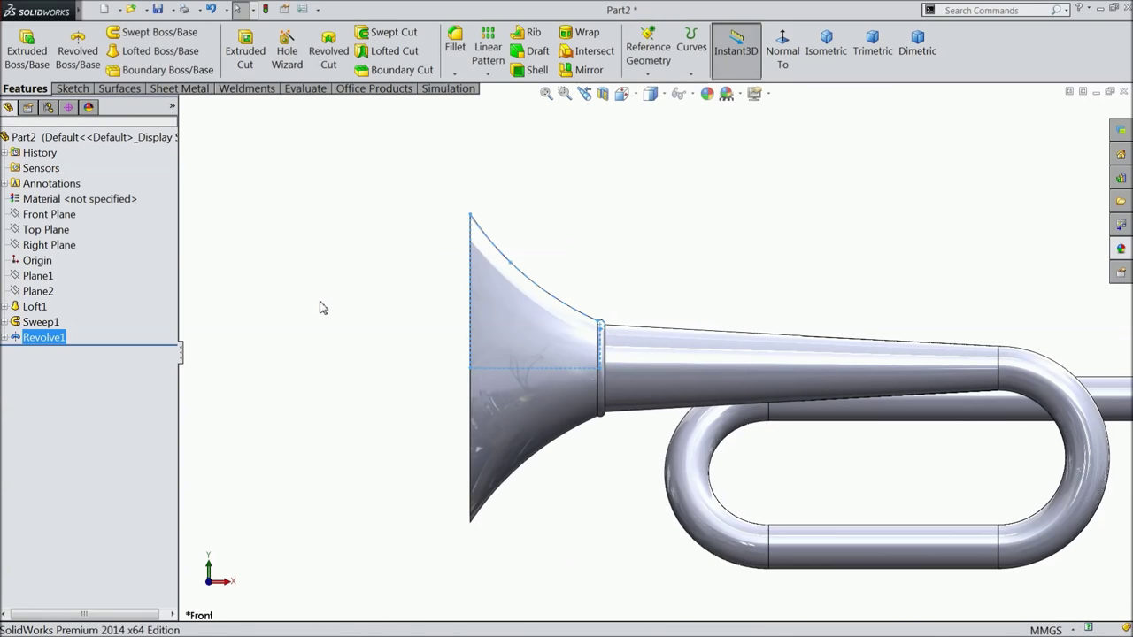
Orbit and zoom around the bugle to inspect the new bell from several angles.
click(334, 347)
scroll(336, 349, up, 2)
middle_drag(336, 349, 372, 464)
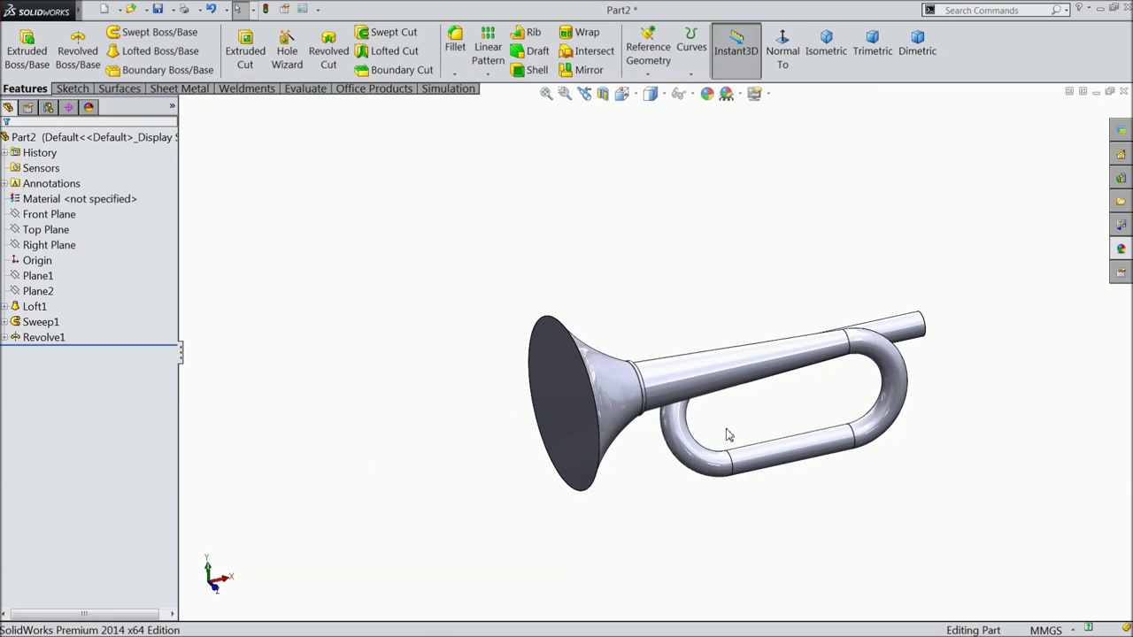
scroll(729, 435, down, 3)
mouse_move(667, 436)
middle_down()
mouse_move(561, 458)
mouse_move(678, 463)
mouse_move(655, 451)
middle_up()
scroll(655, 451, up, 3)
middle_drag(799, 370, 495, 335)
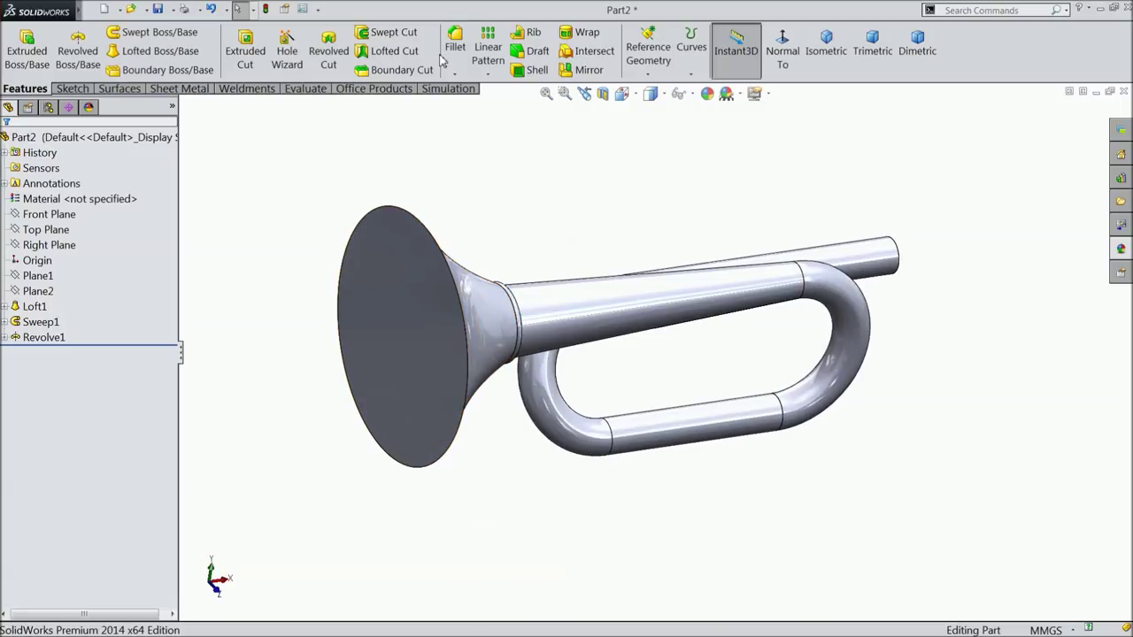
Fillet the bell's outer rim edge with a 1 mm radius, then fit and orbit to check it.
click(455, 49)
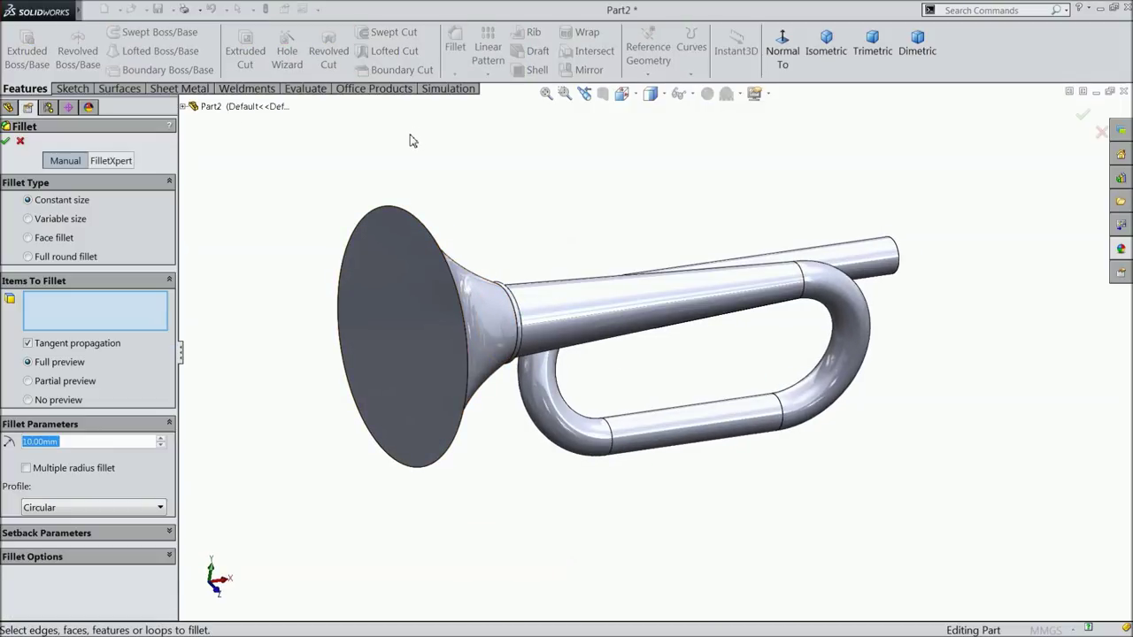
text(1)
scroll(483, 260, down, 3)
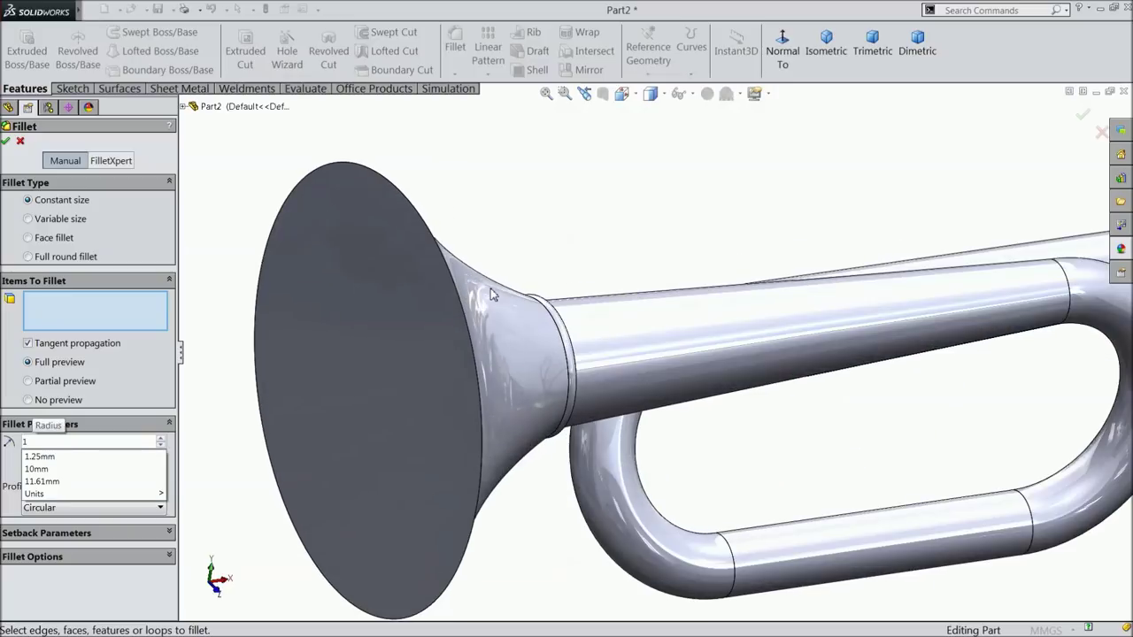
click(426, 219)
middle_drag(490, 233, 362, 245)
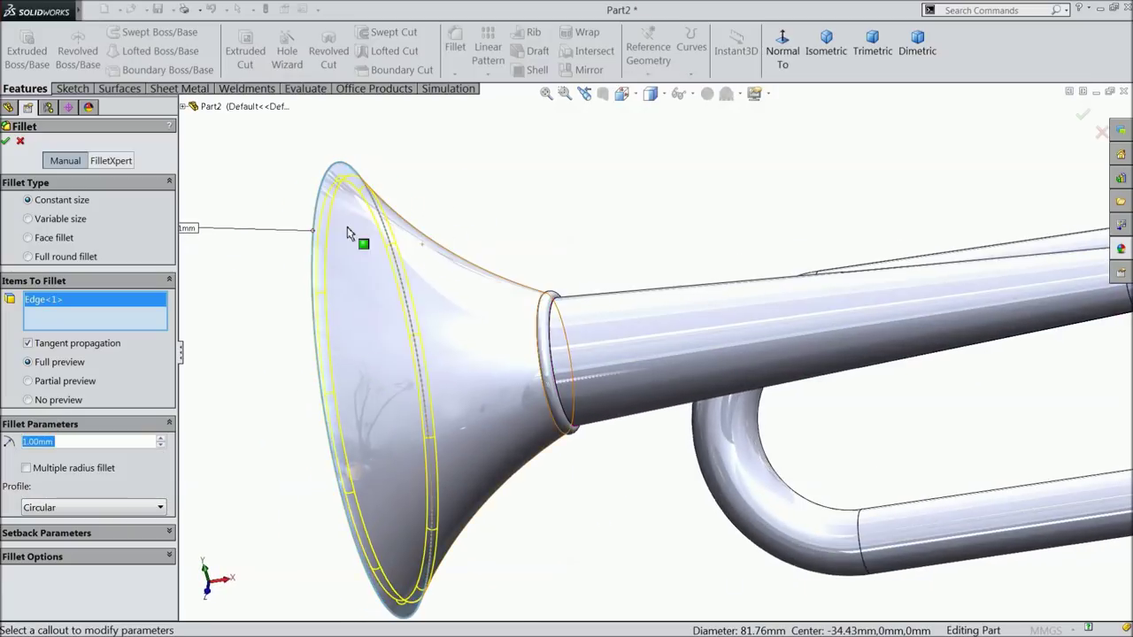
click(6, 142)
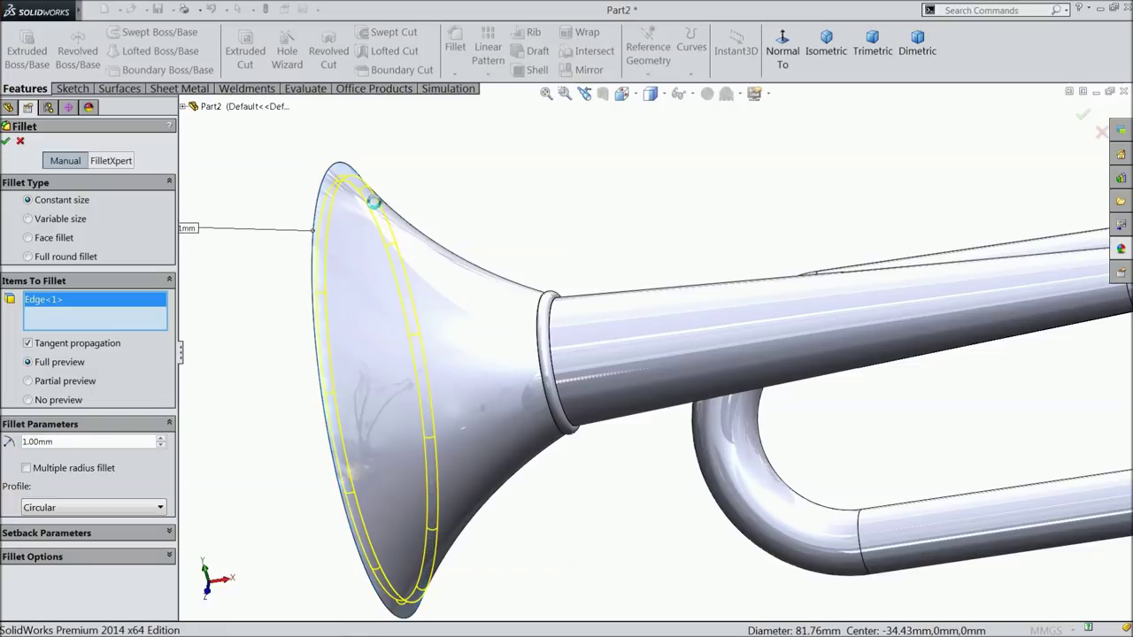
key(f)
middle_drag(360, 221, 754, 369)
scroll(748, 368, down, 3)
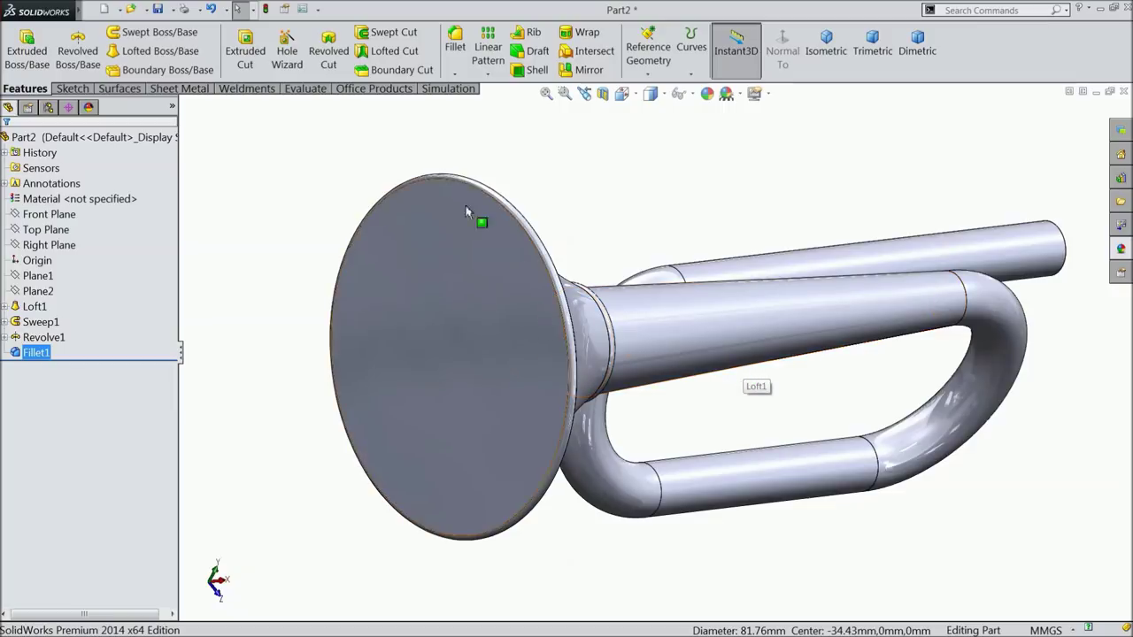
Shell the bugle to a 0.5 mm wall, removing the bell's end face and the pipe's far end face.
click(534, 74)
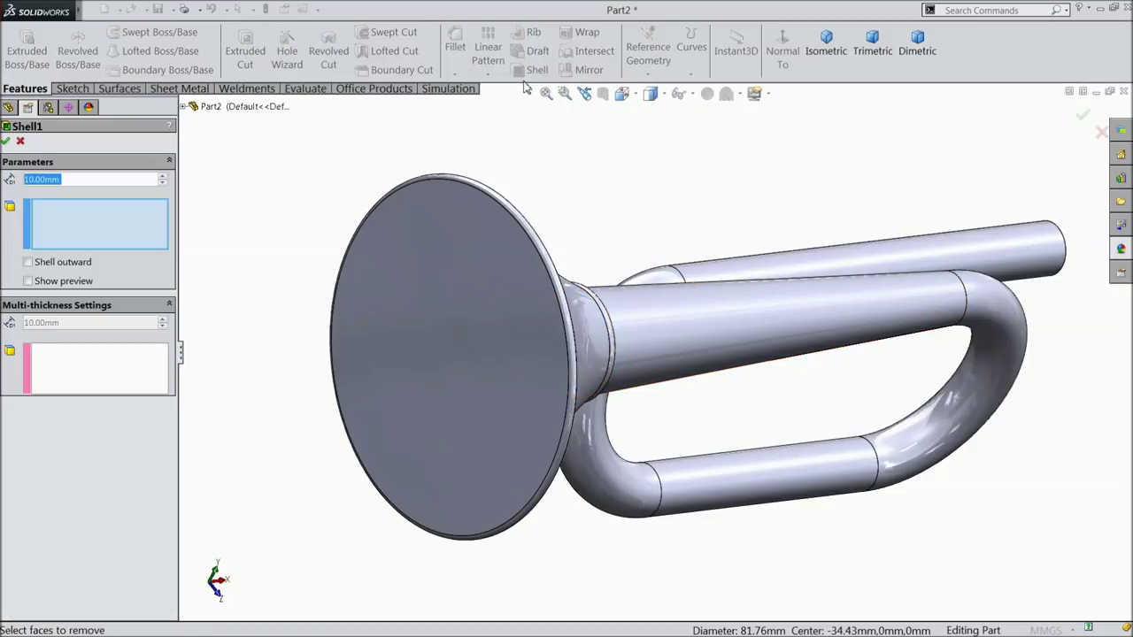
text(0.5)
key(Return)
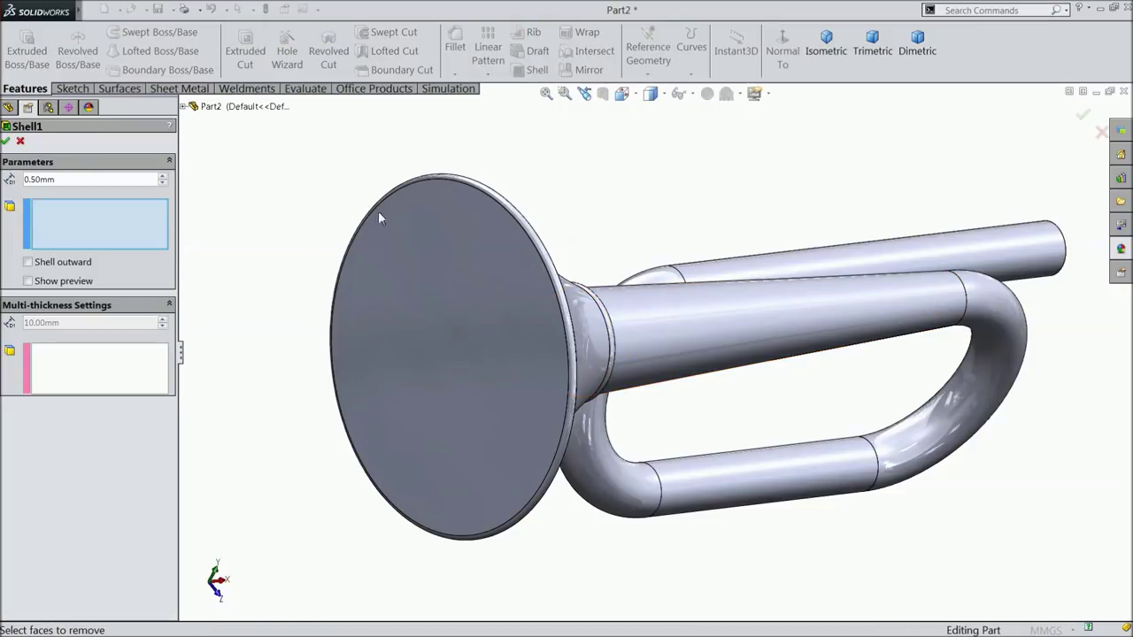
click(431, 329)
middle_drag(691, 357, 564, 380)
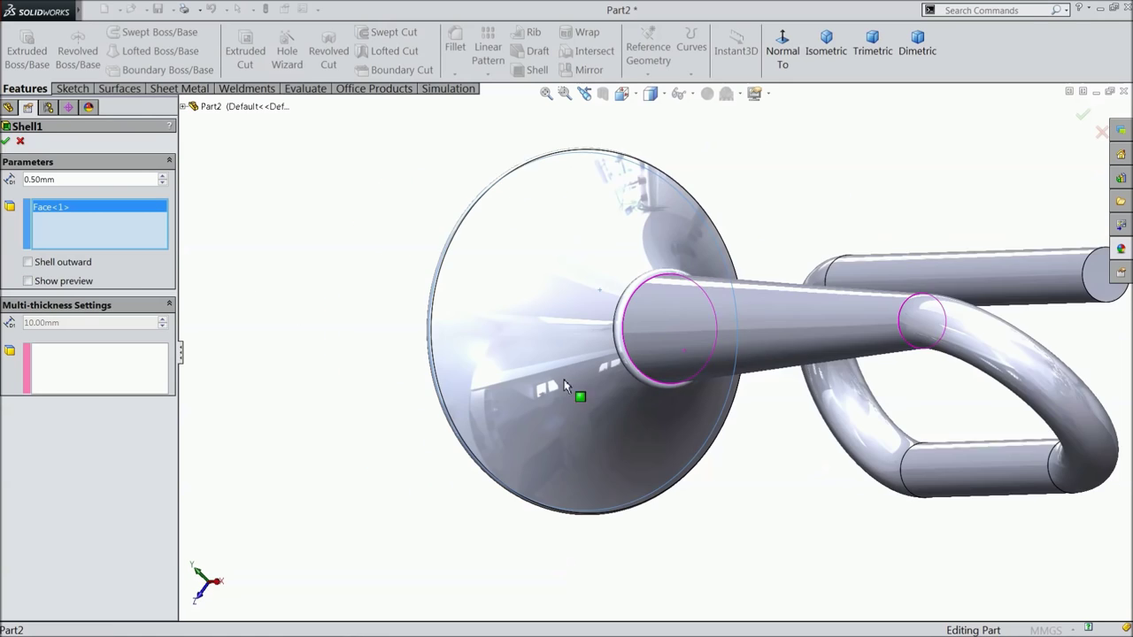
click(1095, 286)
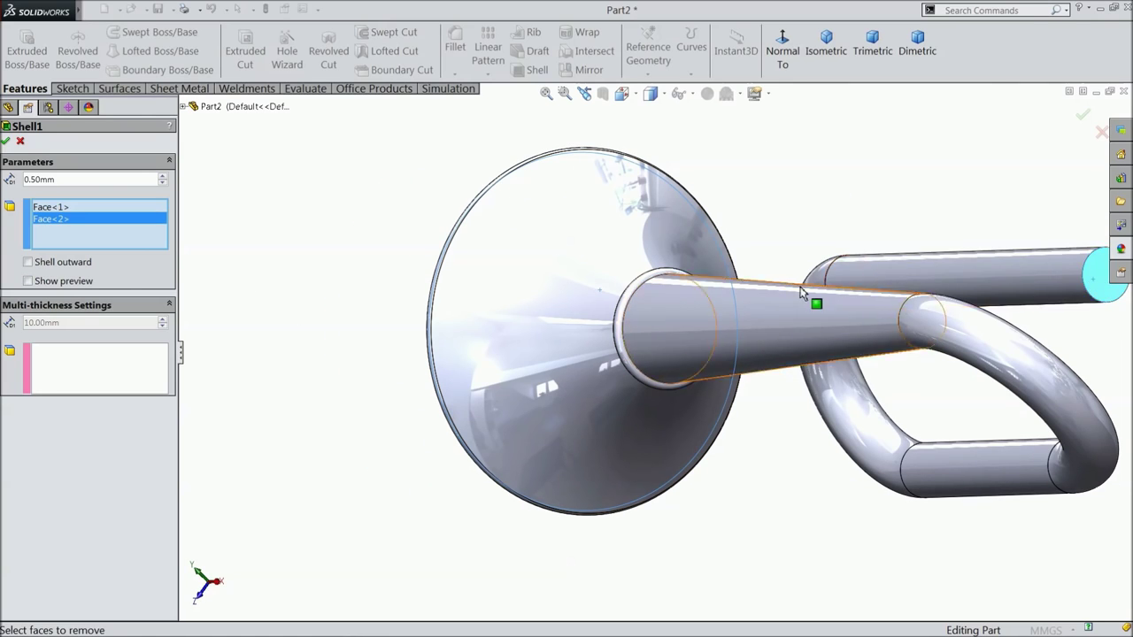
scroll(815, 304, up, 3)
scroll(746, 282, down, 2)
middle_drag(745, 282, 875, 247)
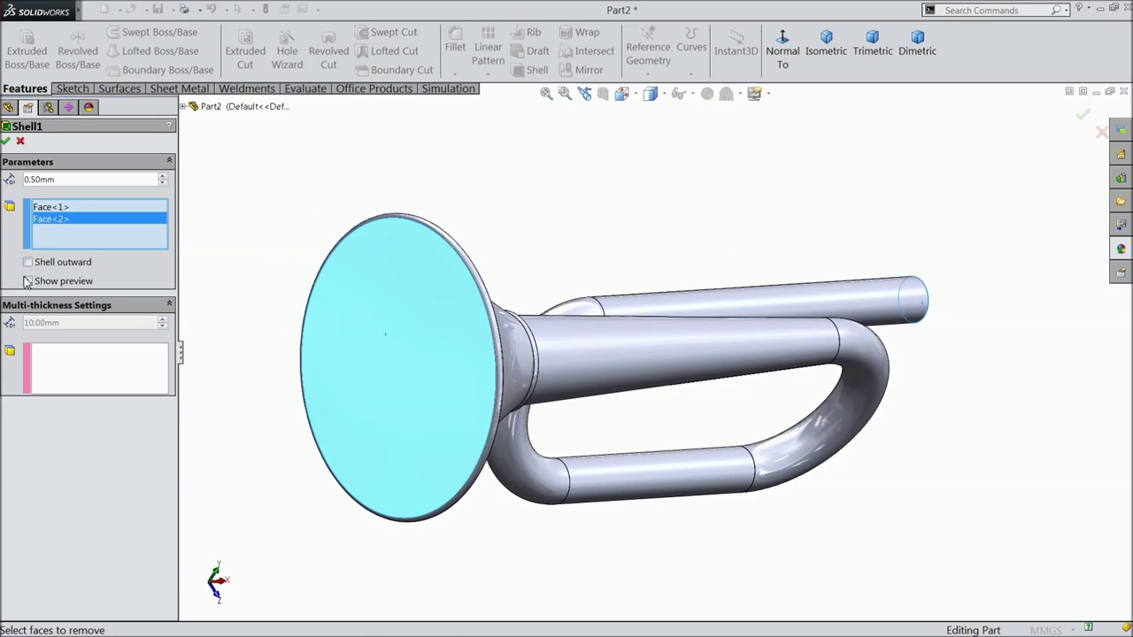
click(28, 281)
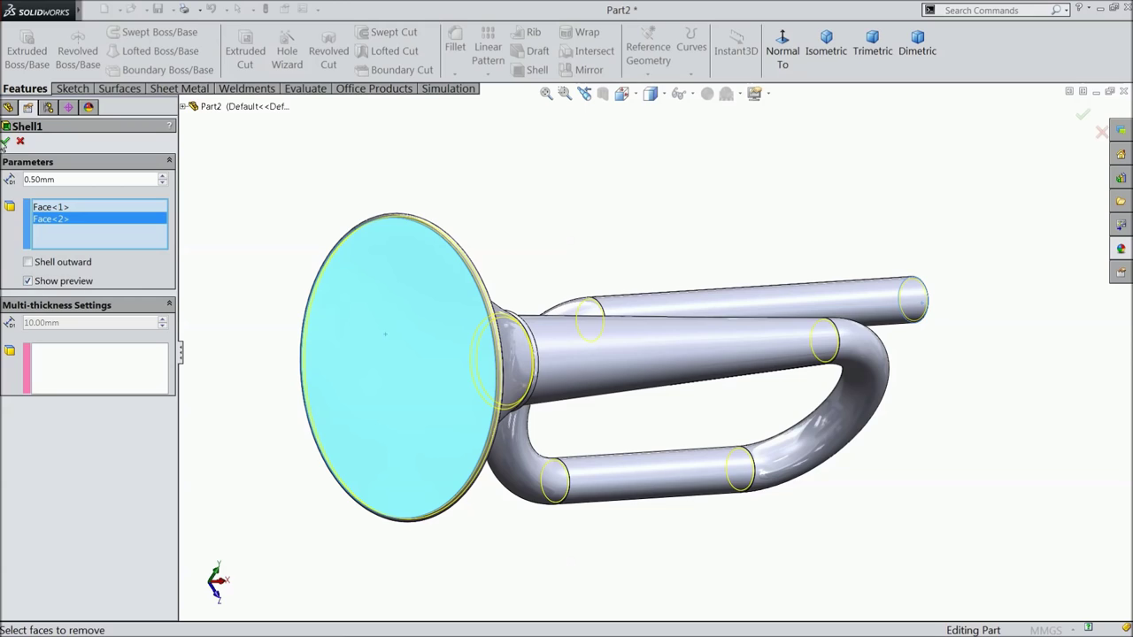
click(7, 144)
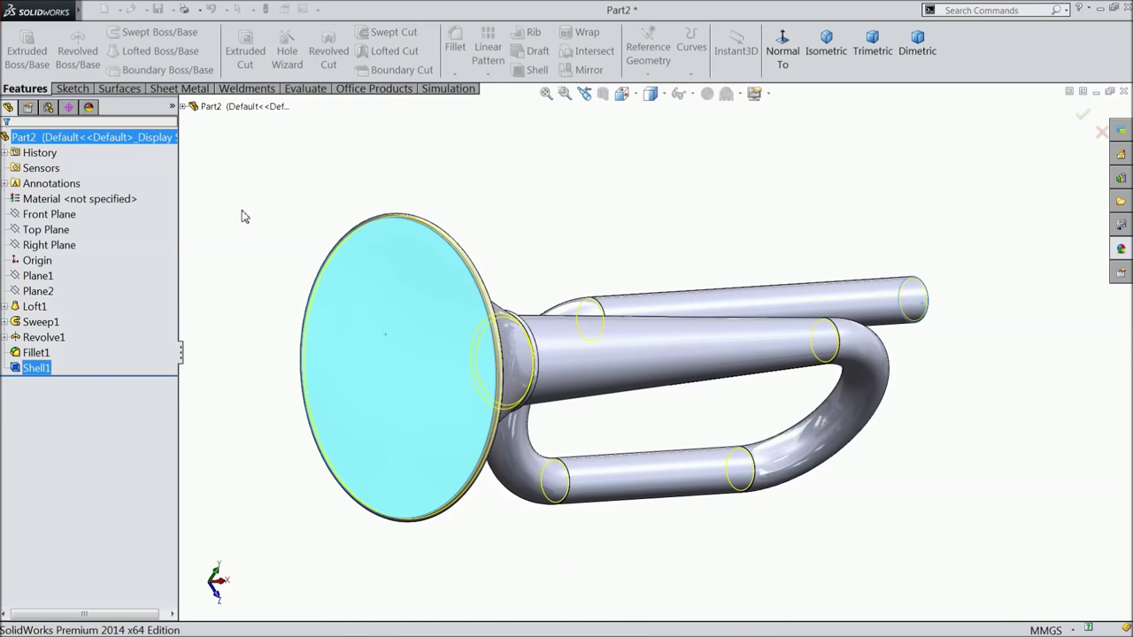
Orbit to look into the hollow bell opening, then return to the isometric view.
click(288, 209)
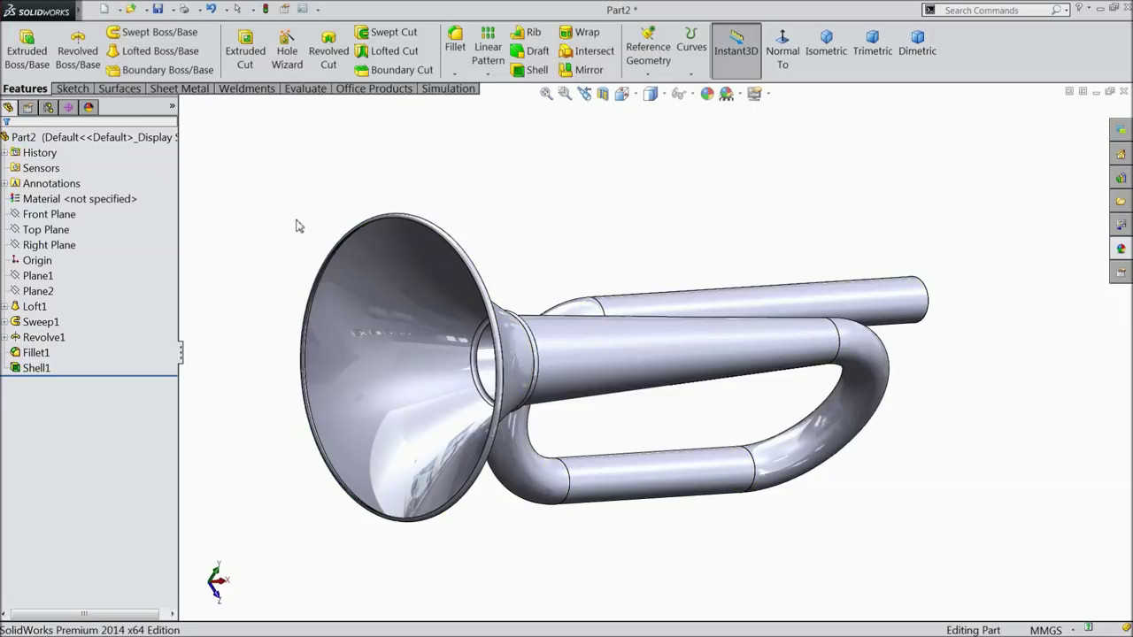
middle_drag(312, 223, 286, 223)
scroll(771, 392, up, 3)
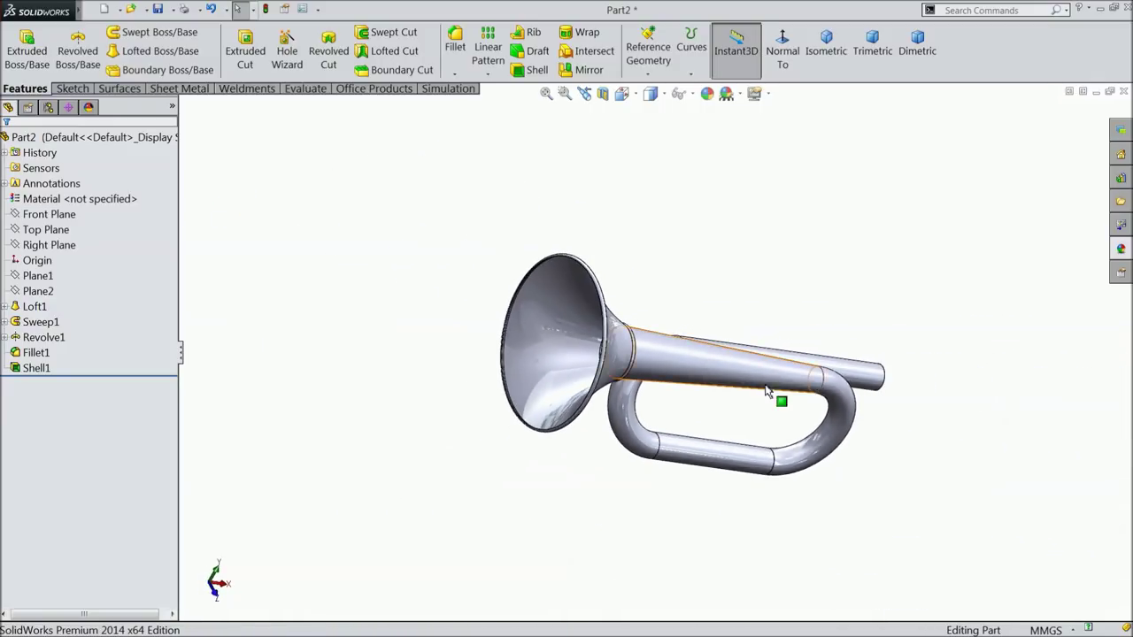
scroll(757, 408, down, 1)
middle_drag(757, 408, 676, 374)
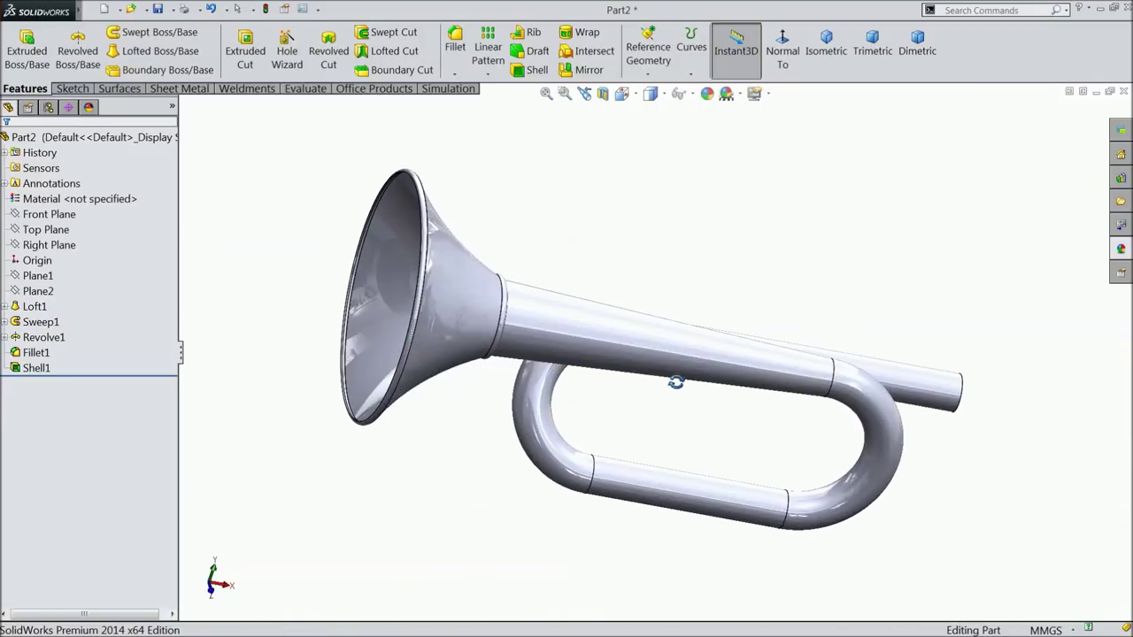
click(825, 51)
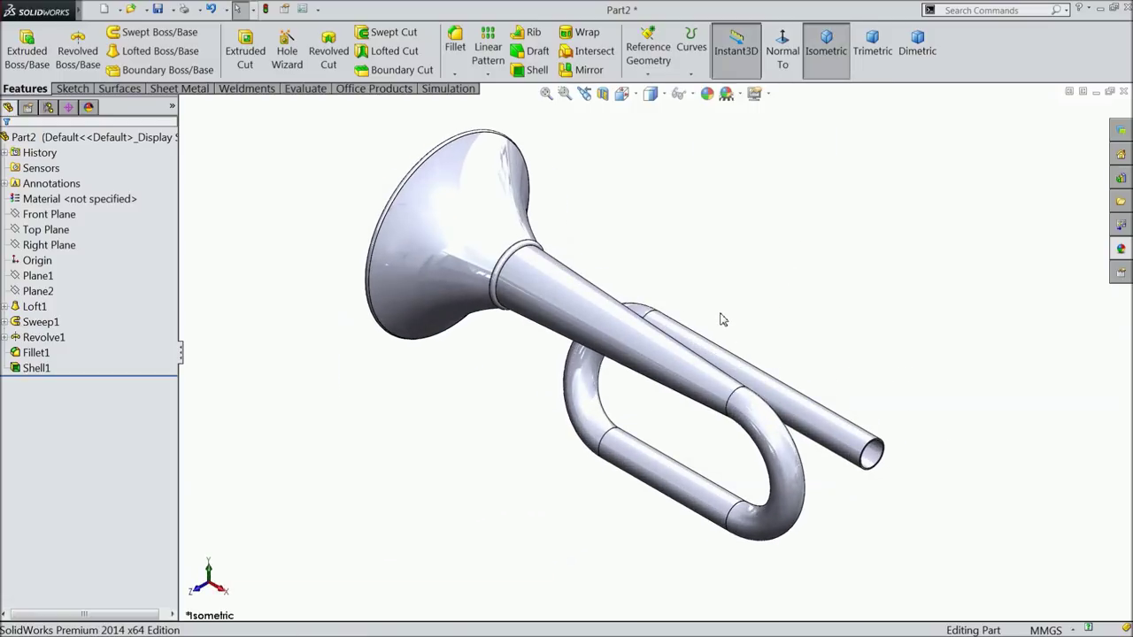
Start a sketch on the Front Plane and view it normal-to.
scroll(659, 394, down, 2)
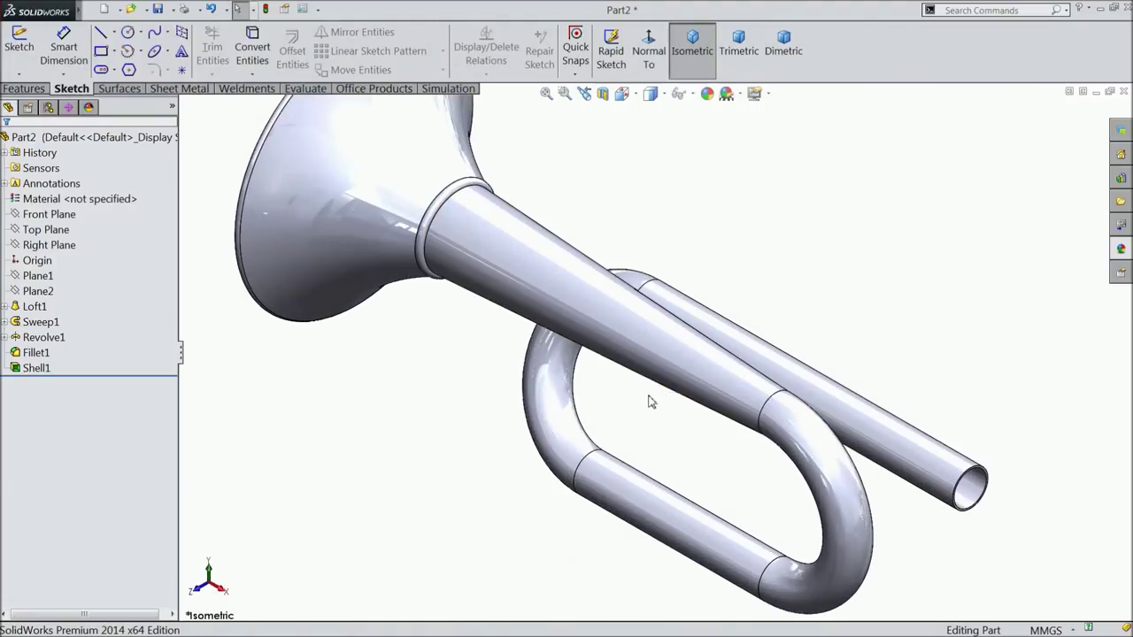
scroll(655, 400, down, 1)
scroll(595, 307, up, 2)
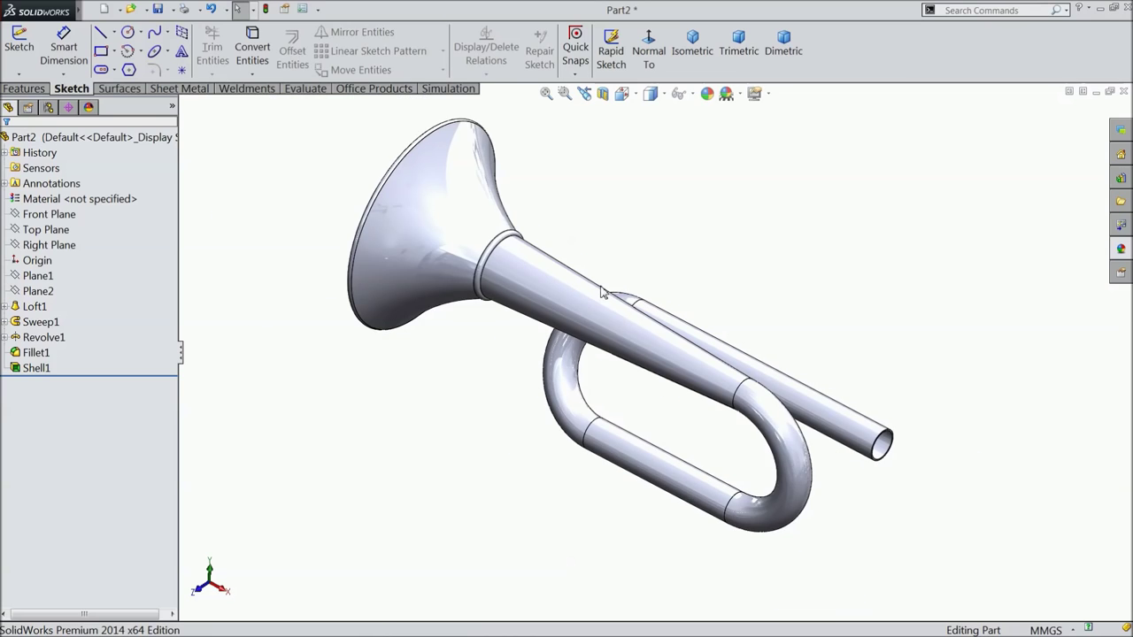
click(68, 216)
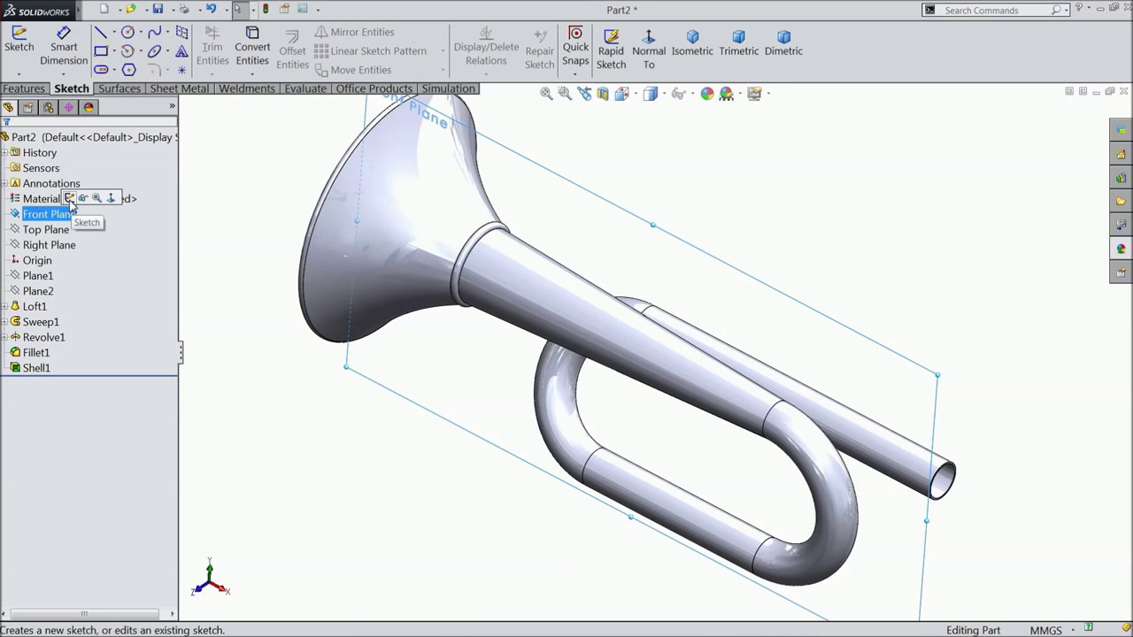
click(70, 198)
click(639, 69)
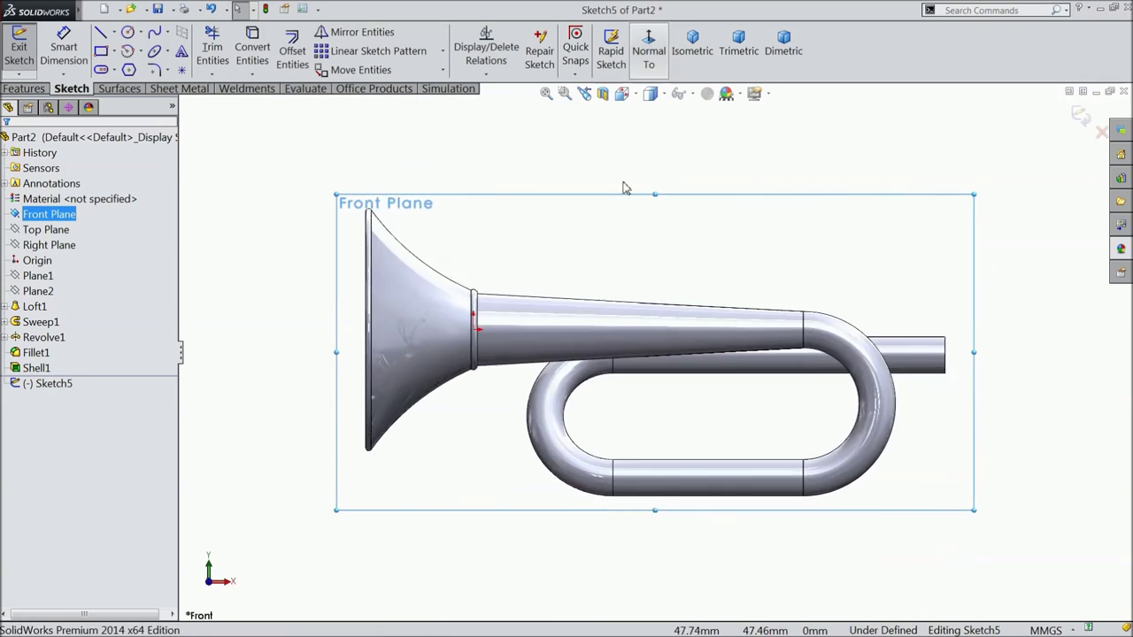
Draw three small circles: at the bell rim top, on the tube's top edge and at the tube's bend.
click(128, 34)
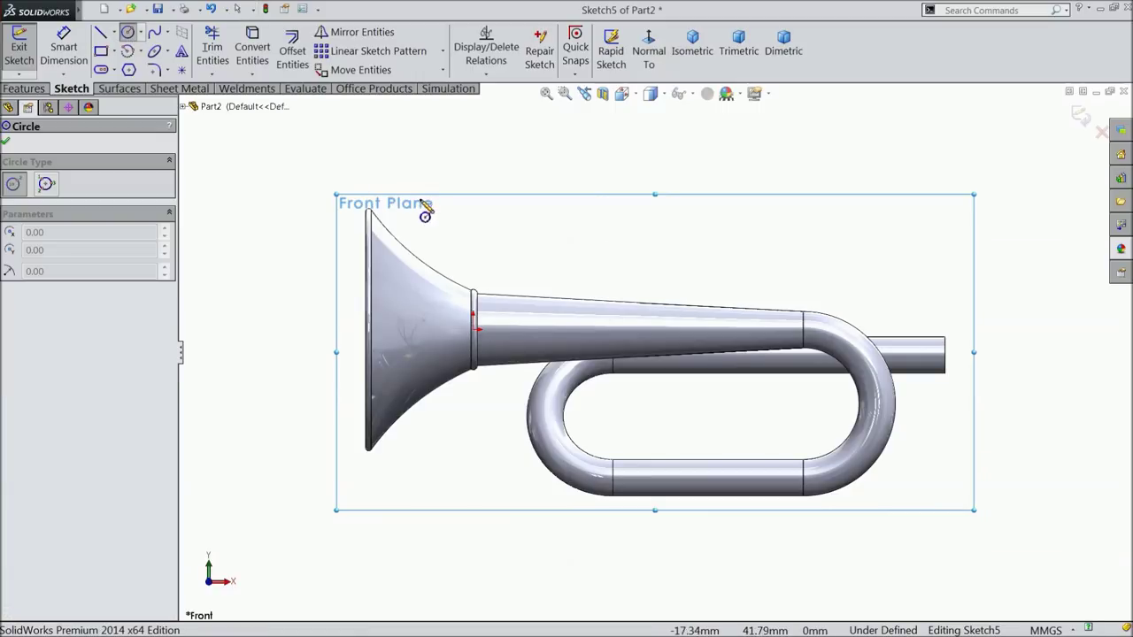
scroll(425, 209, down, 6)
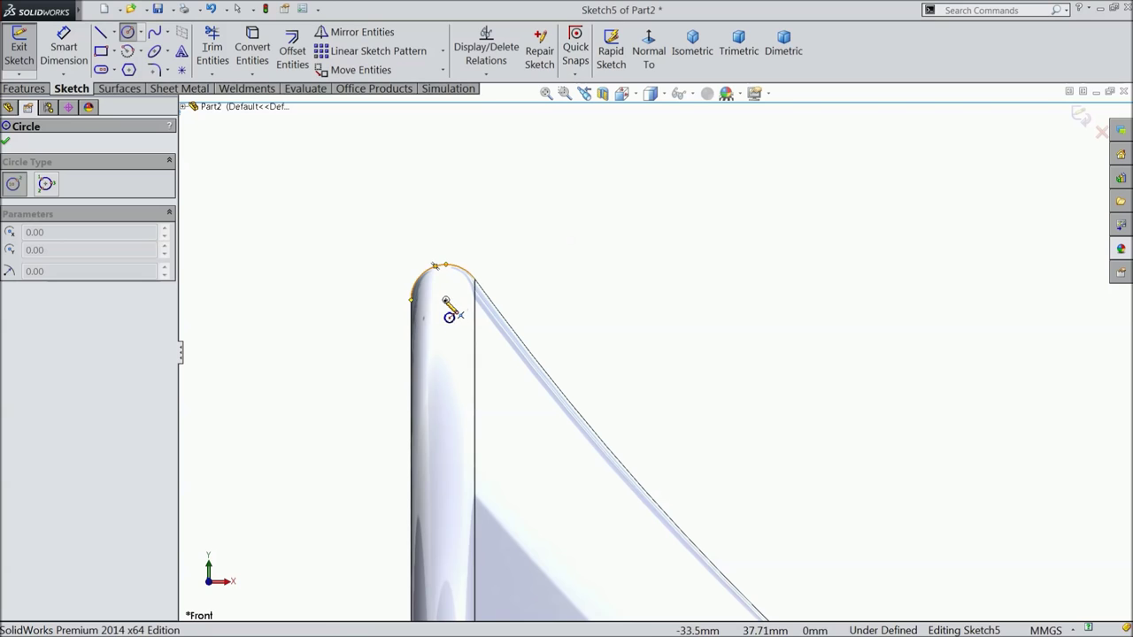
drag(446, 300, 406, 264)
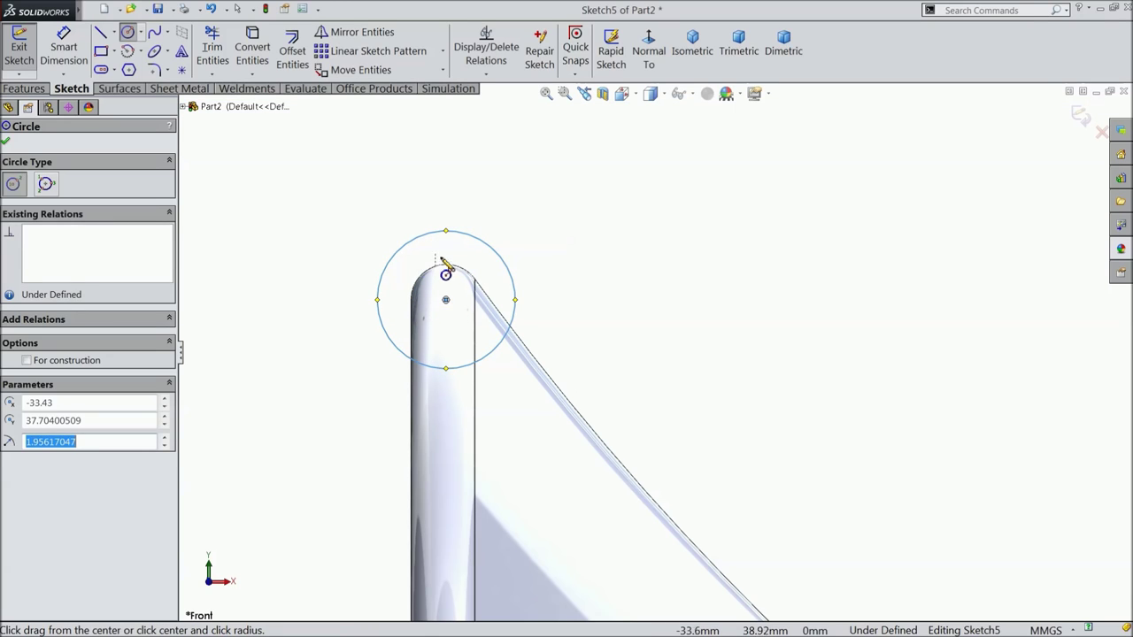
scroll(421, 252, up, 8)
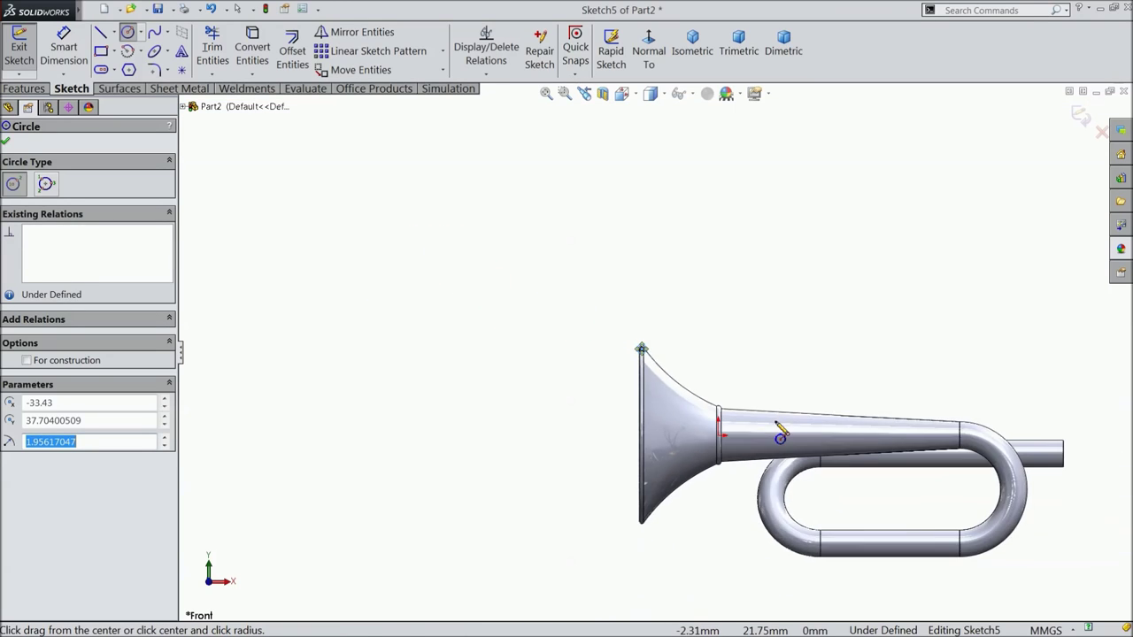
scroll(832, 430, down, 3)
scroll(893, 428, down, 5)
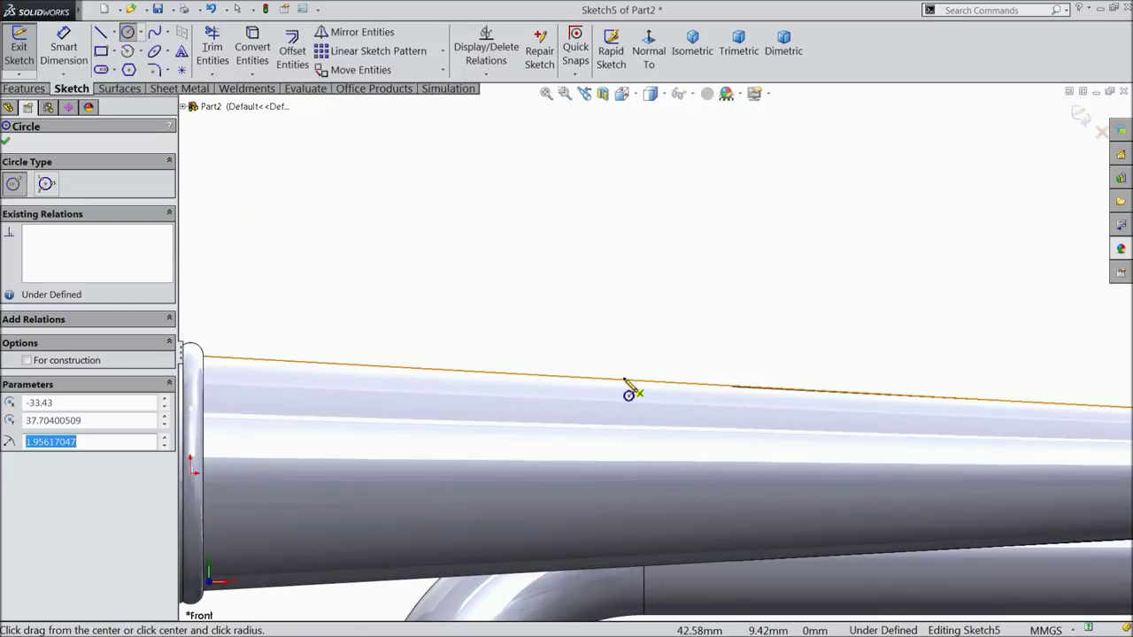
drag(620, 381, 638, 387)
scroll(682, 394, up, 3)
scroll(965, 385, down, 3)
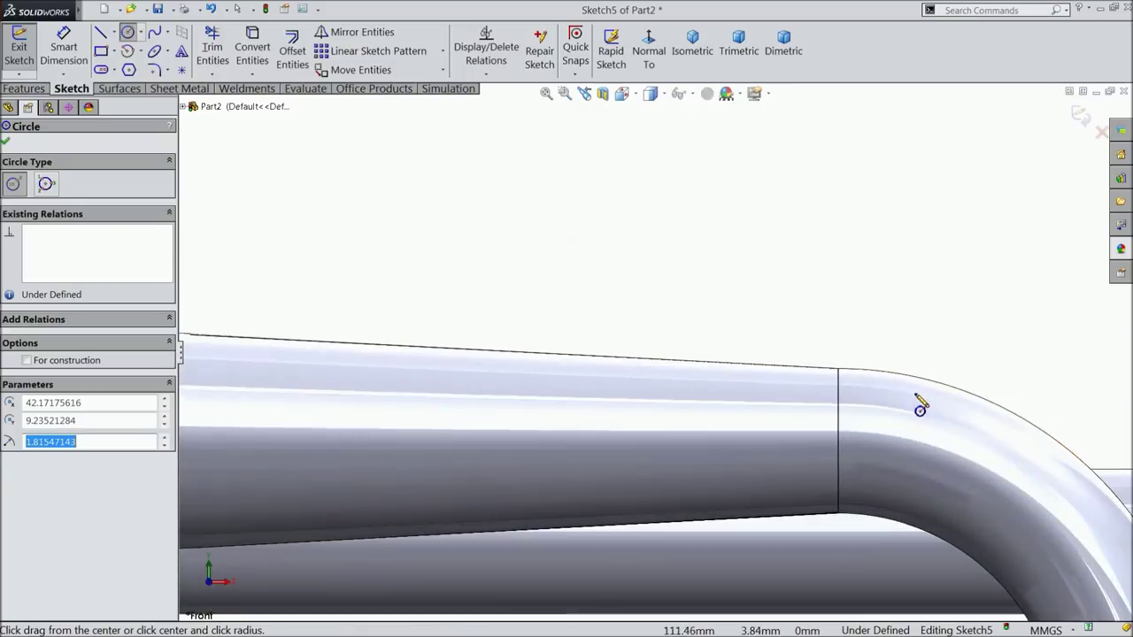
drag(838, 368, 855, 358)
click(80, 51)
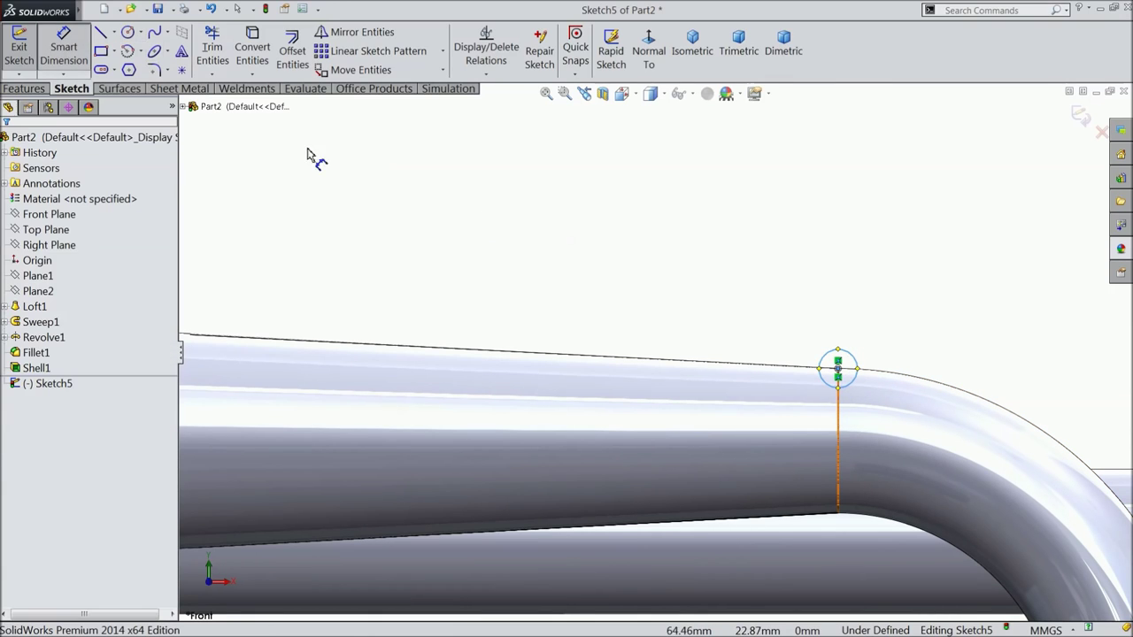
Dimension the bend circle to 1.86 mm and the middle circle to 2.15 mm diameter.
click(830, 357)
click(835, 312)
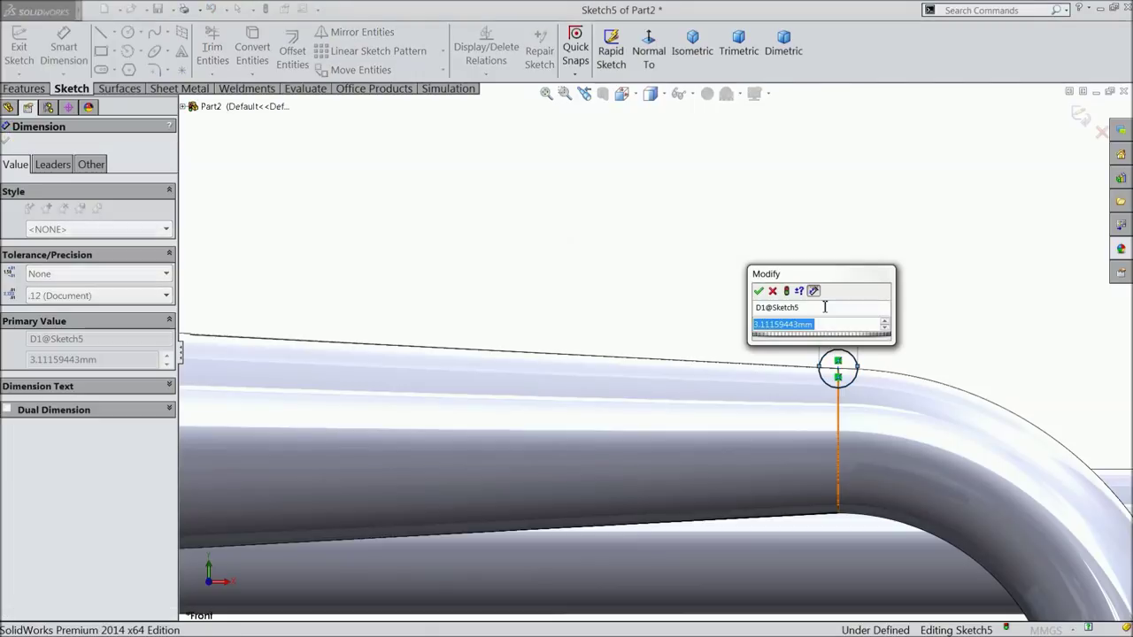
text(1.86)
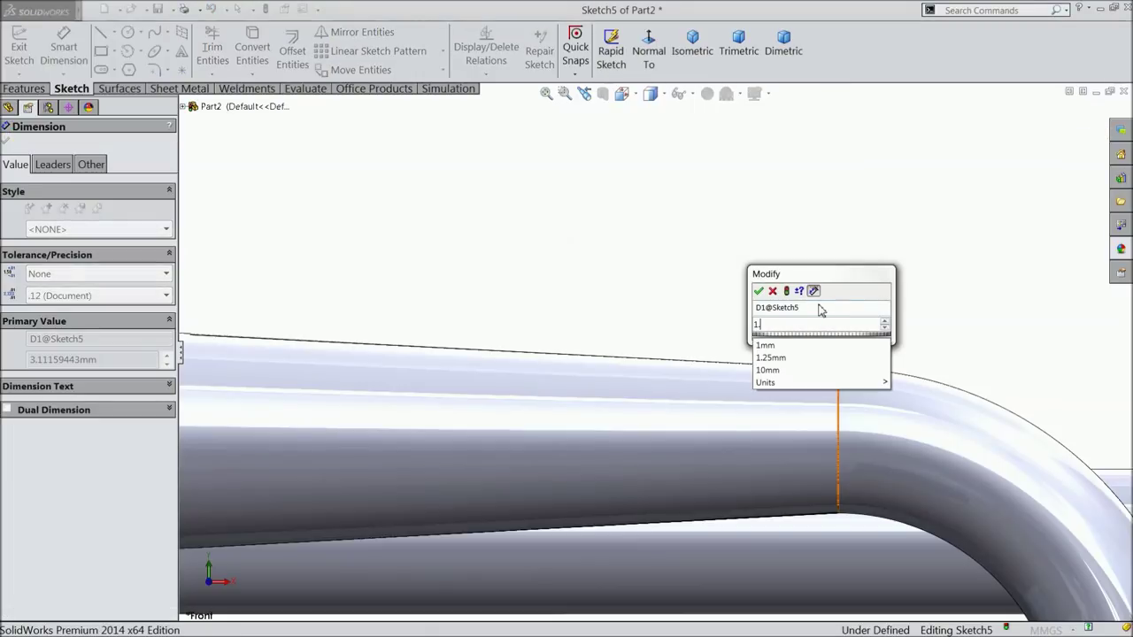
click(759, 291)
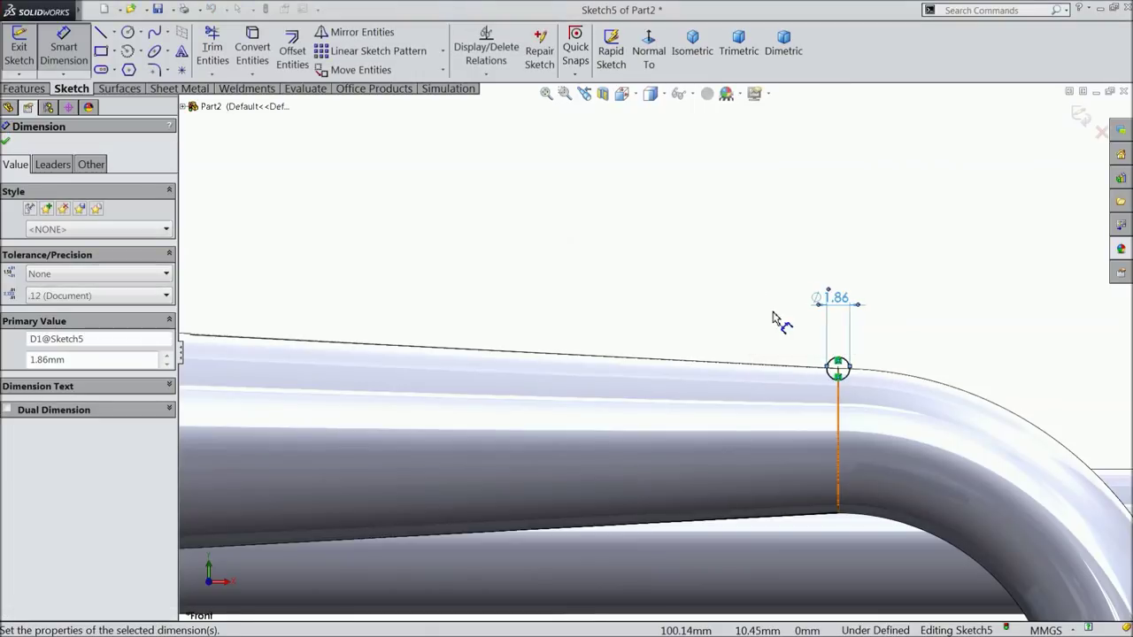
scroll(646, 328, down, 5)
scroll(532, 332, down, 2)
scroll(465, 358, up, 6)
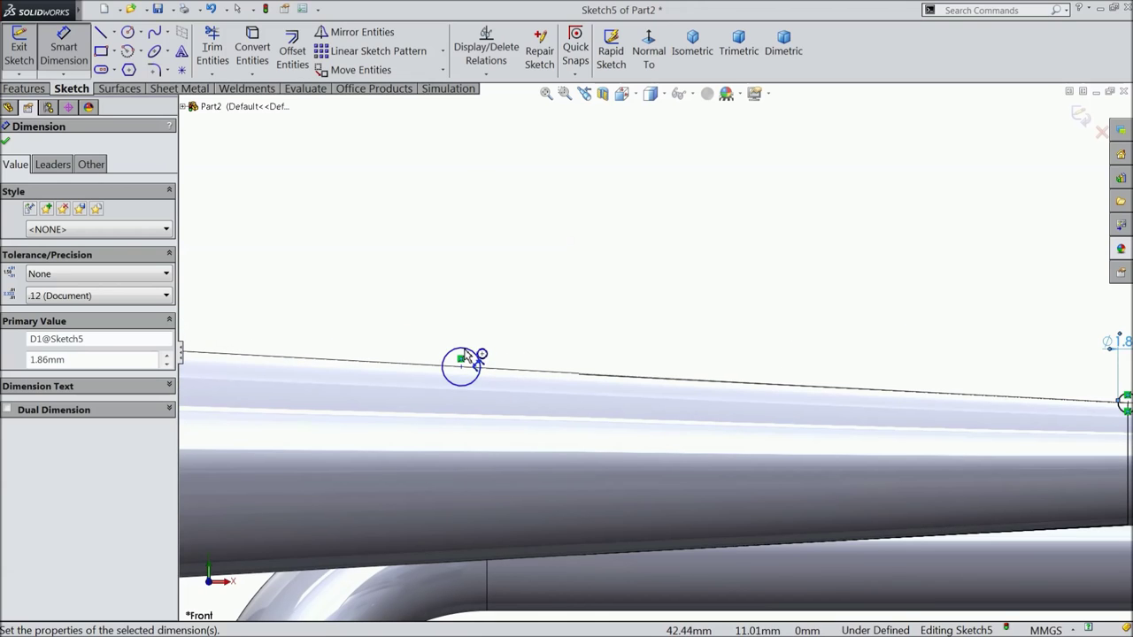
click(478, 358)
click(471, 317)
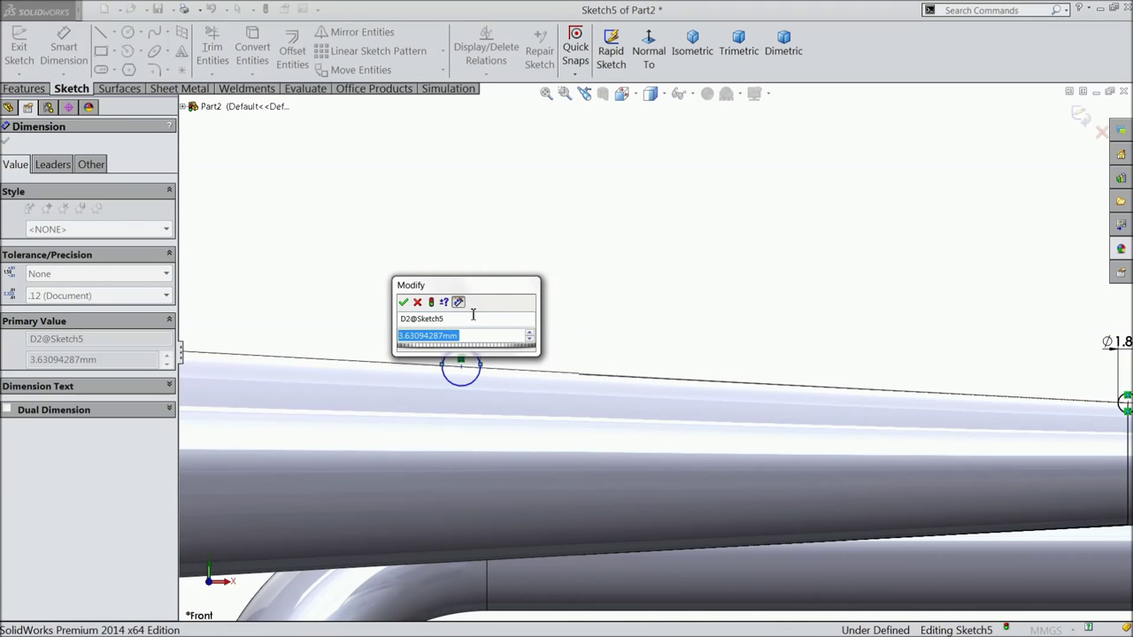
text(2.15)
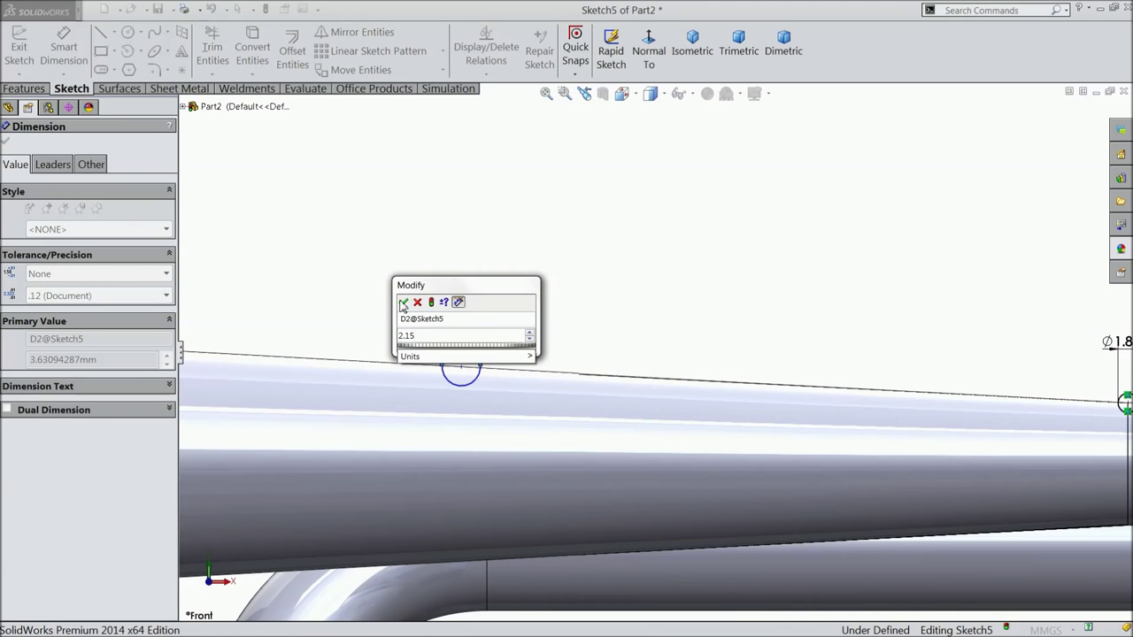
click(402, 302)
Dimension the bell-rim circle to 3.62 mm diameter and close Smart Dimension.
scroll(463, 357, down, 4)
scroll(400, 260, down, 6)
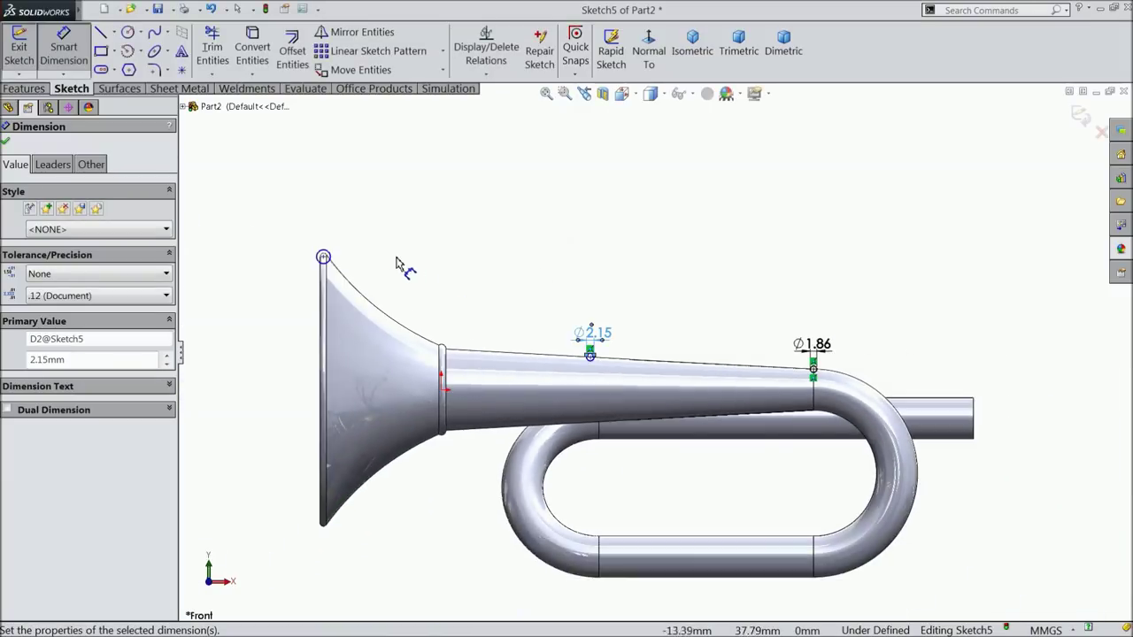
click(364, 311)
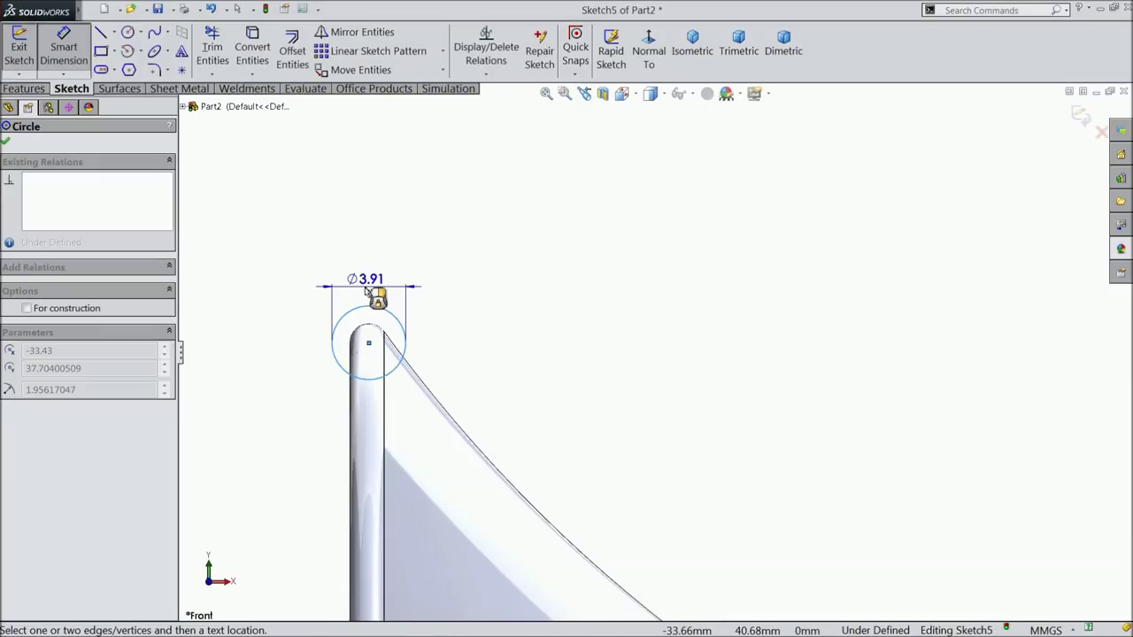
click(368, 285)
text(3.)
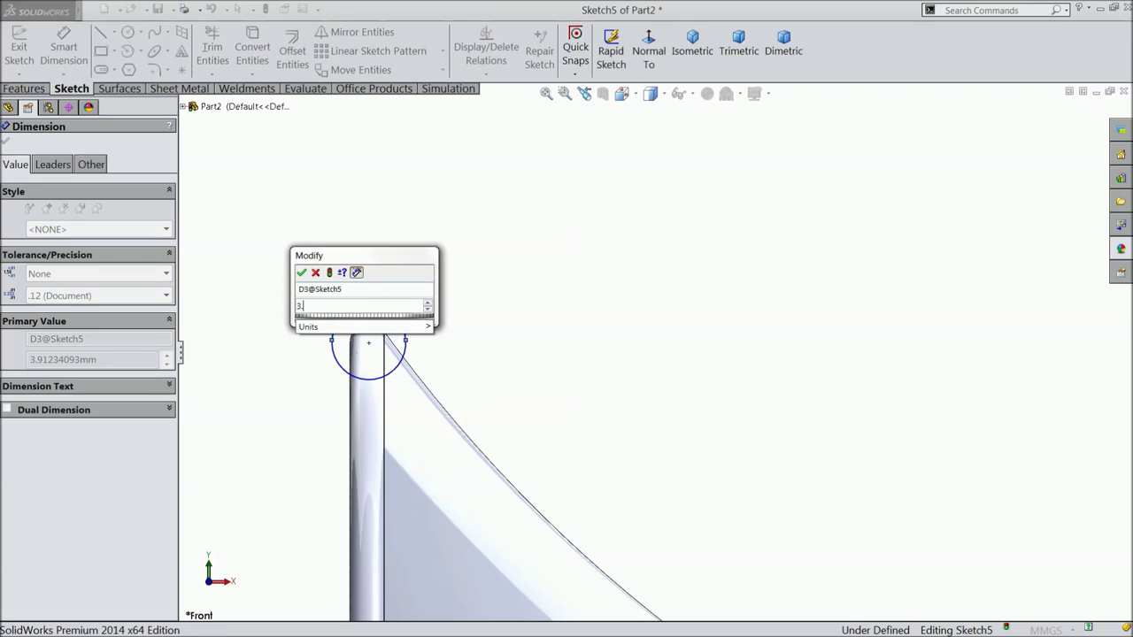
text(62)
click(301, 273)
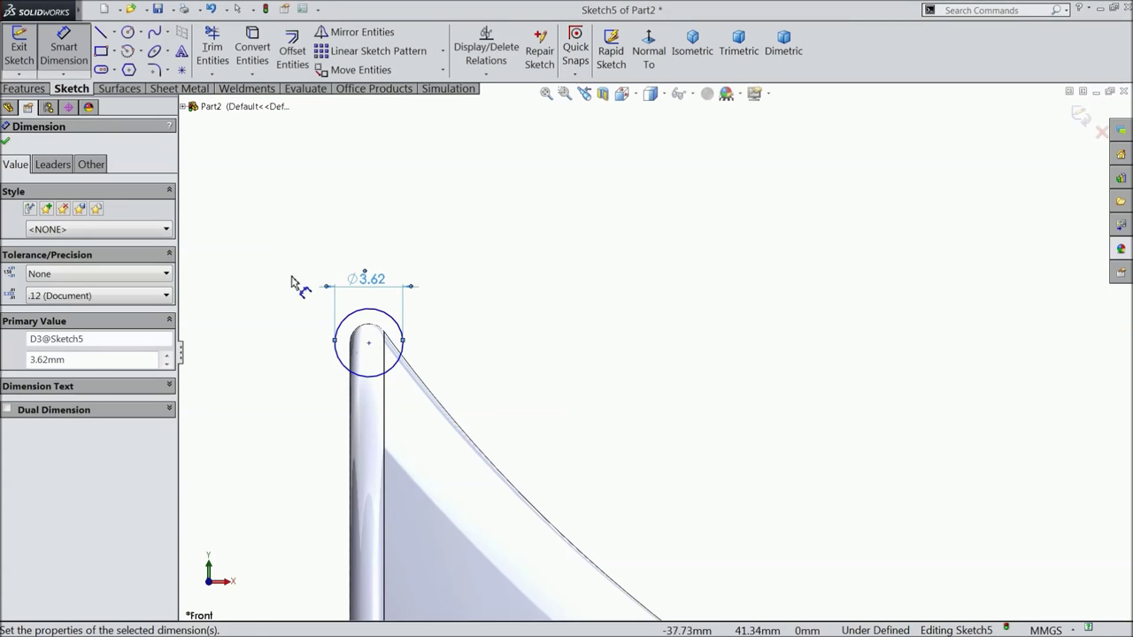
click(5, 142)
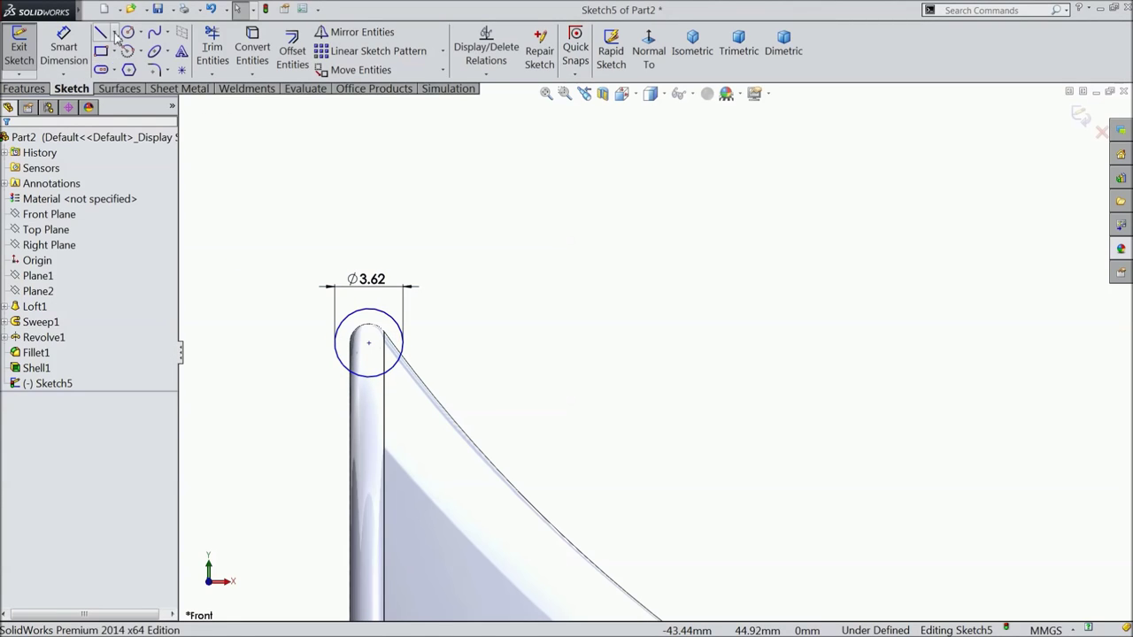
click(115, 34)
Draw a centerline from the sketch origin and stretch it horizontally right along the tube axis.
click(124, 68)
scroll(431, 253, down, 5)
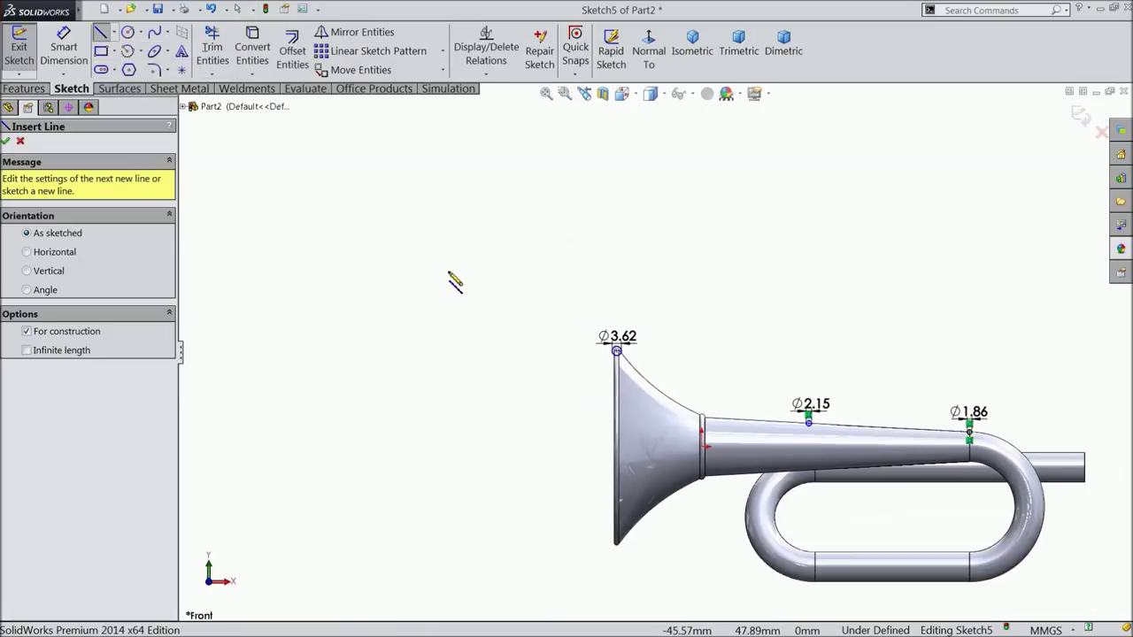
scroll(571, 357, down, 4)
scroll(647, 338, up, 3)
scroll(463, 374, down, 2)
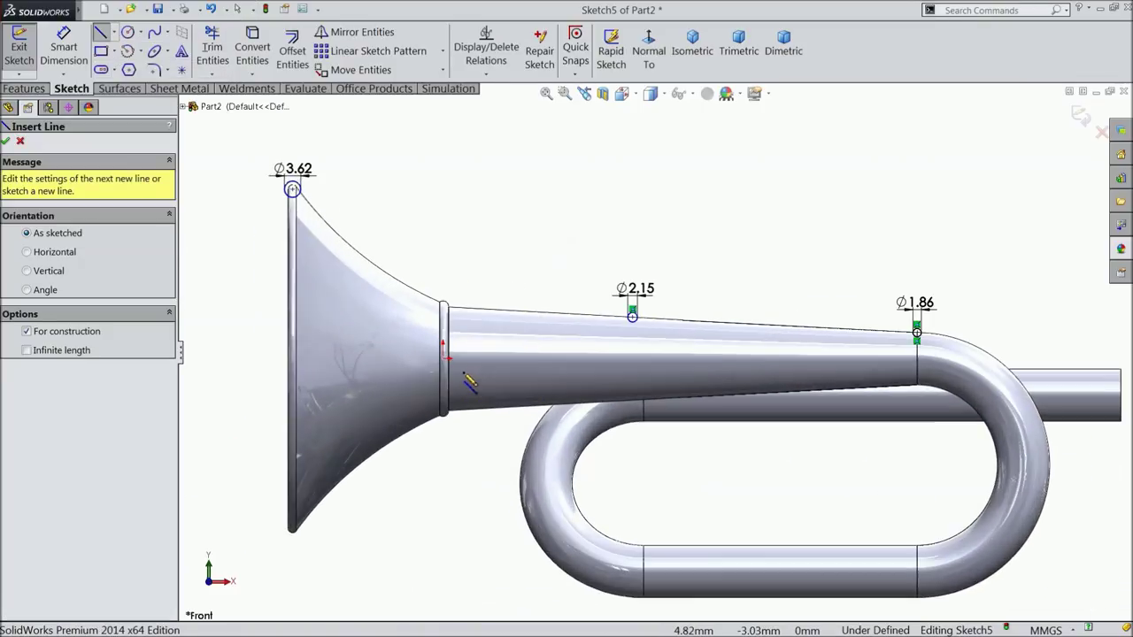
click(445, 359)
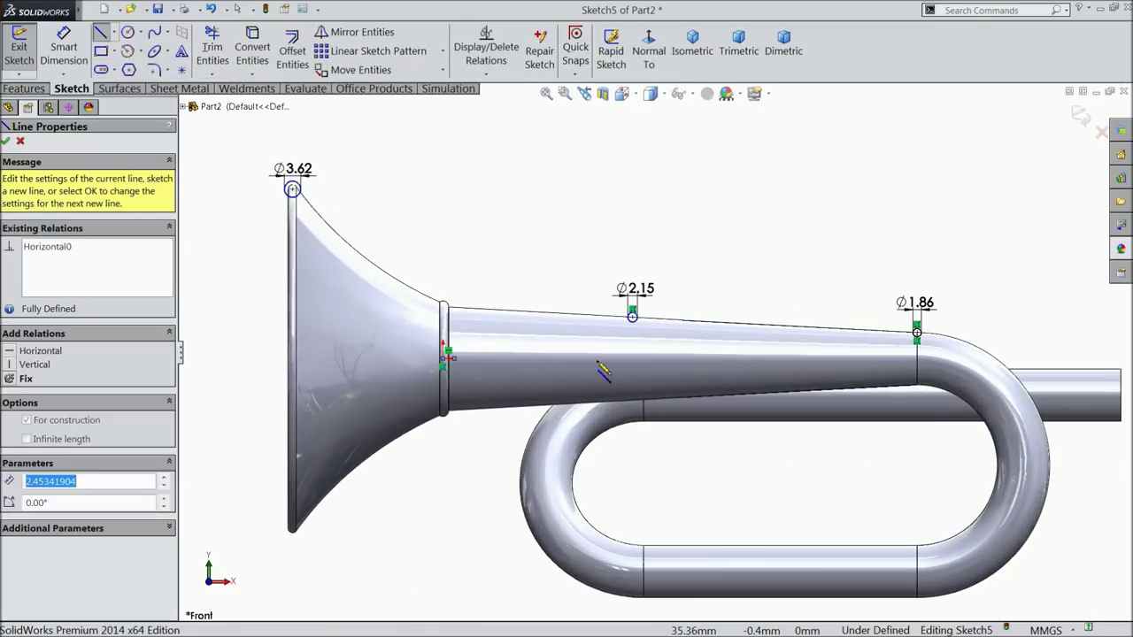
right_click(763, 252)
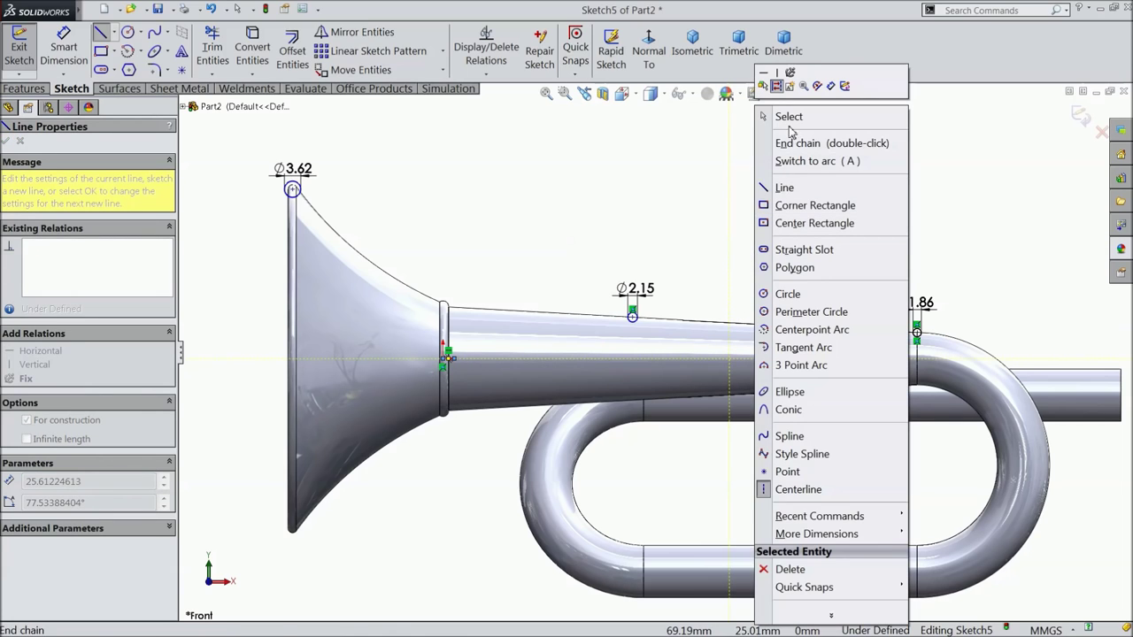
click(788, 116)
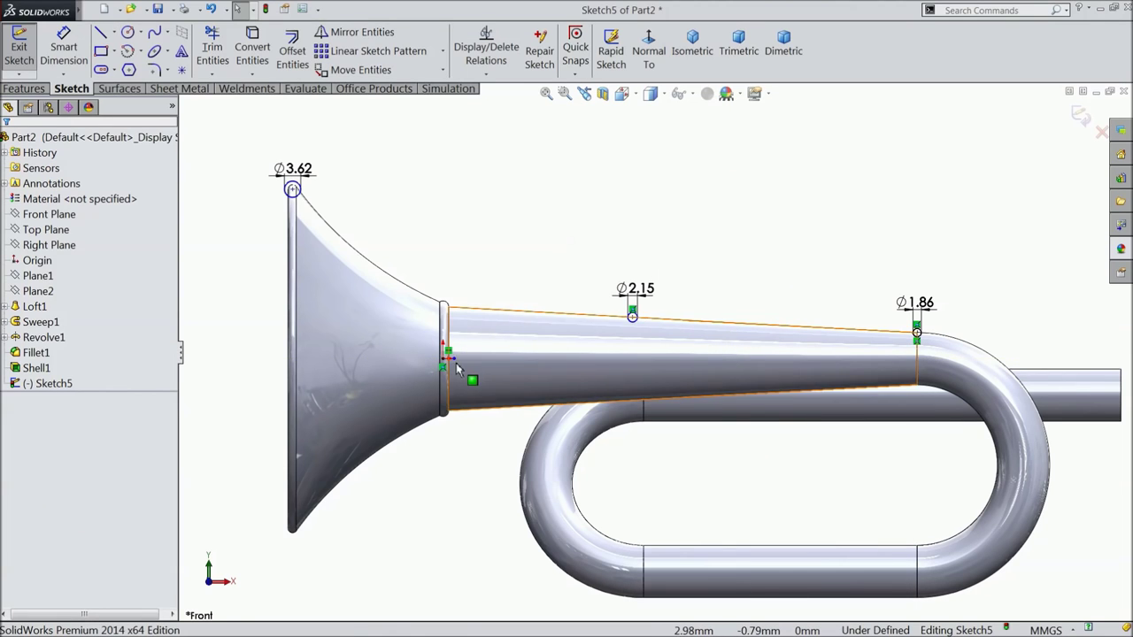
scroll(466, 355, down, 5)
drag(540, 348, 1002, 350)
scroll(712, 343, up, 3)
scroll(712, 344, up, 4)
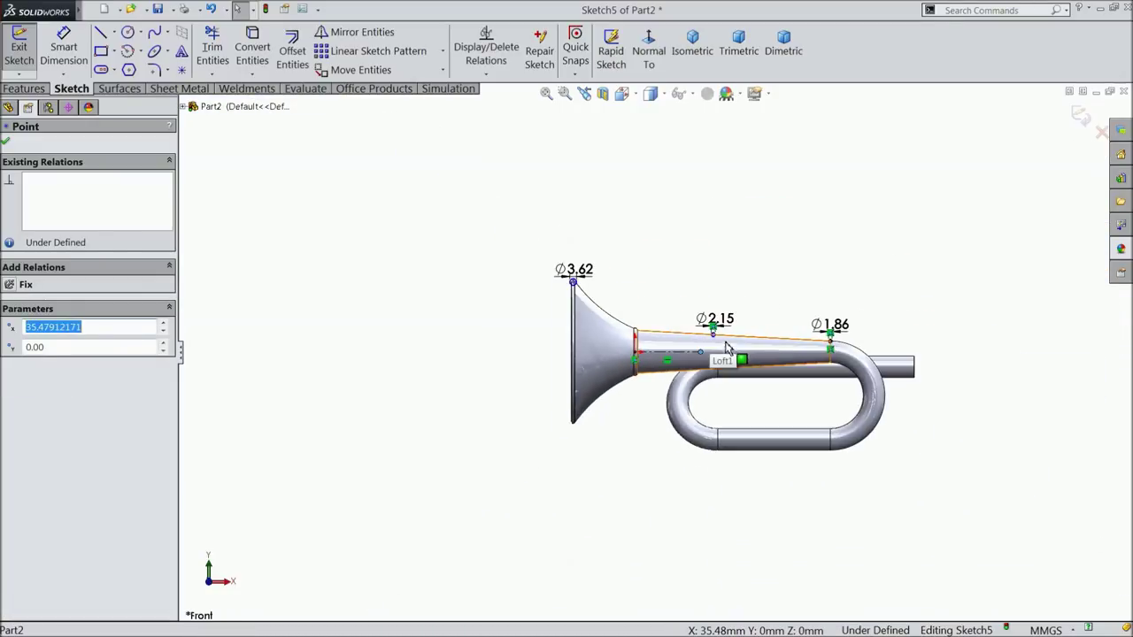
scroll(718, 356, down, 2)
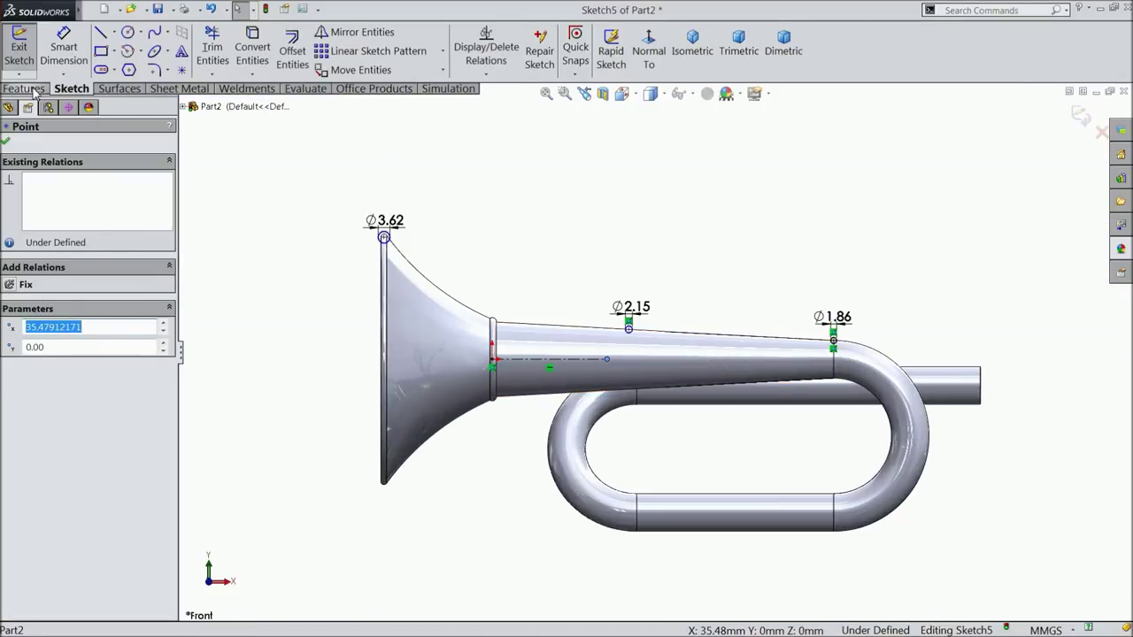
click(26, 88)
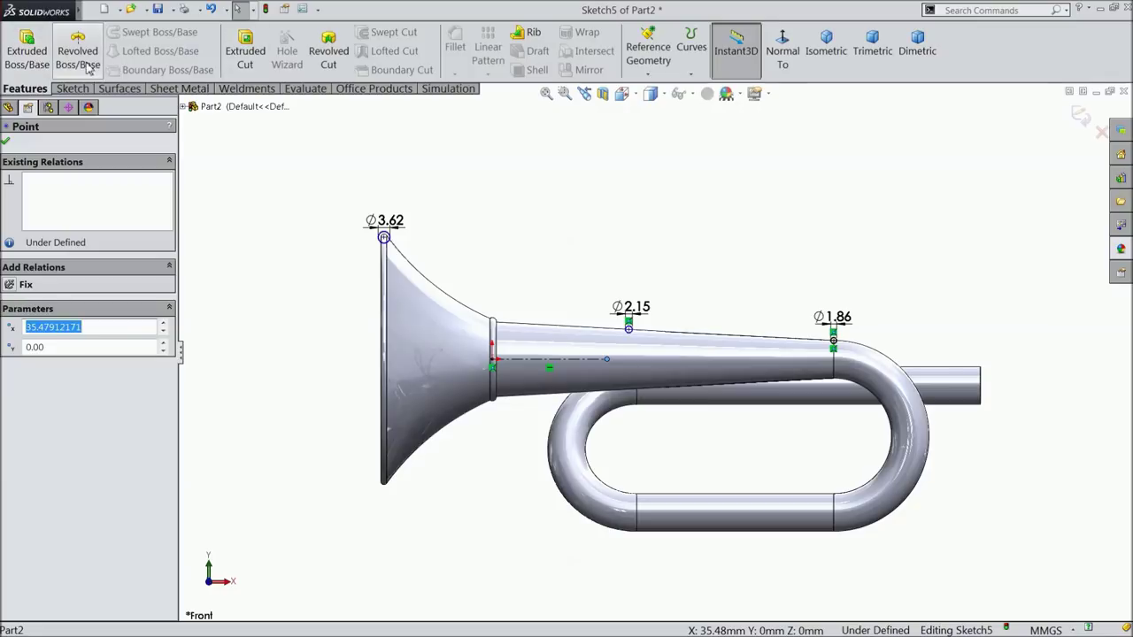
Revolve Sketch5's three circles 360° blind around centerline Line2 to form rings on the bugle.
click(78, 55)
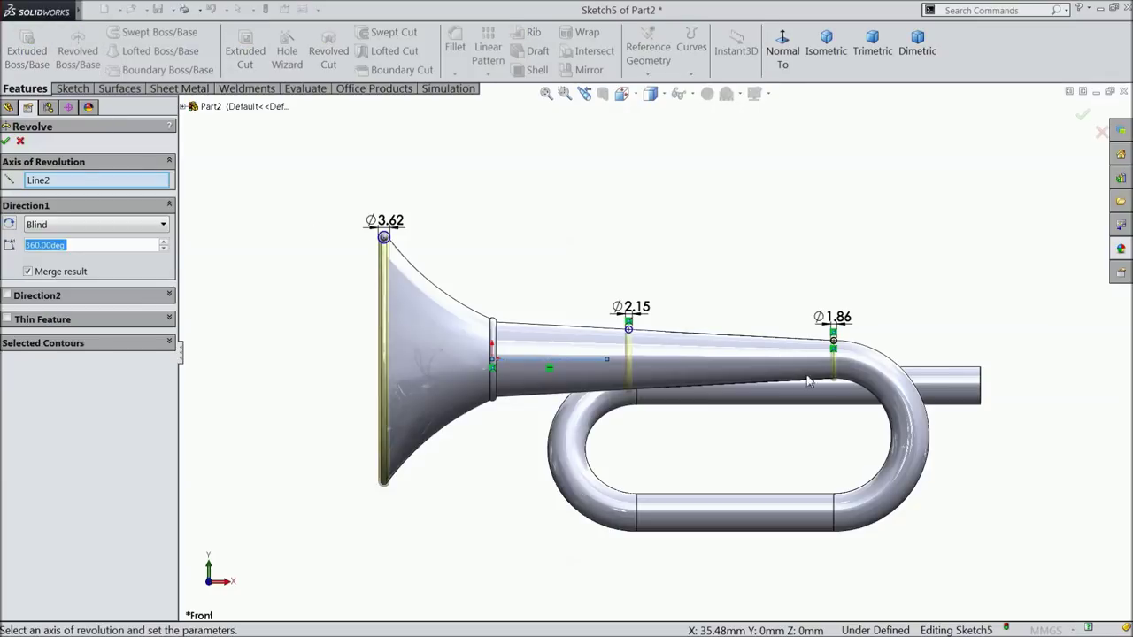
scroll(808, 381, down, 3)
scroll(410, 356, up, 3)
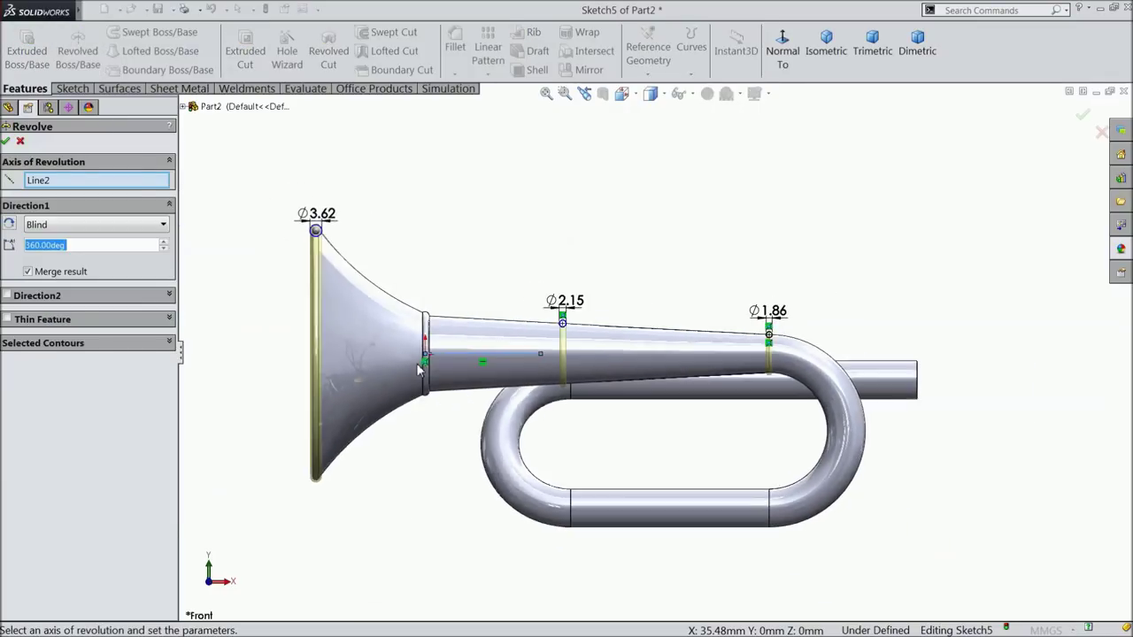
scroll(441, 368, down, 2)
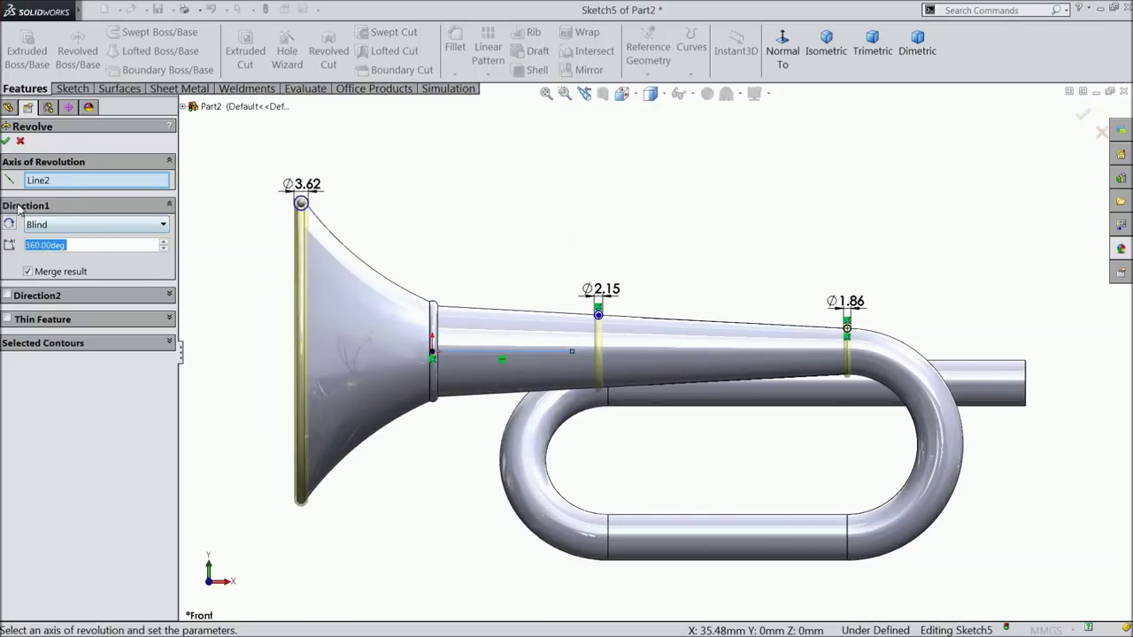
click(6, 141)
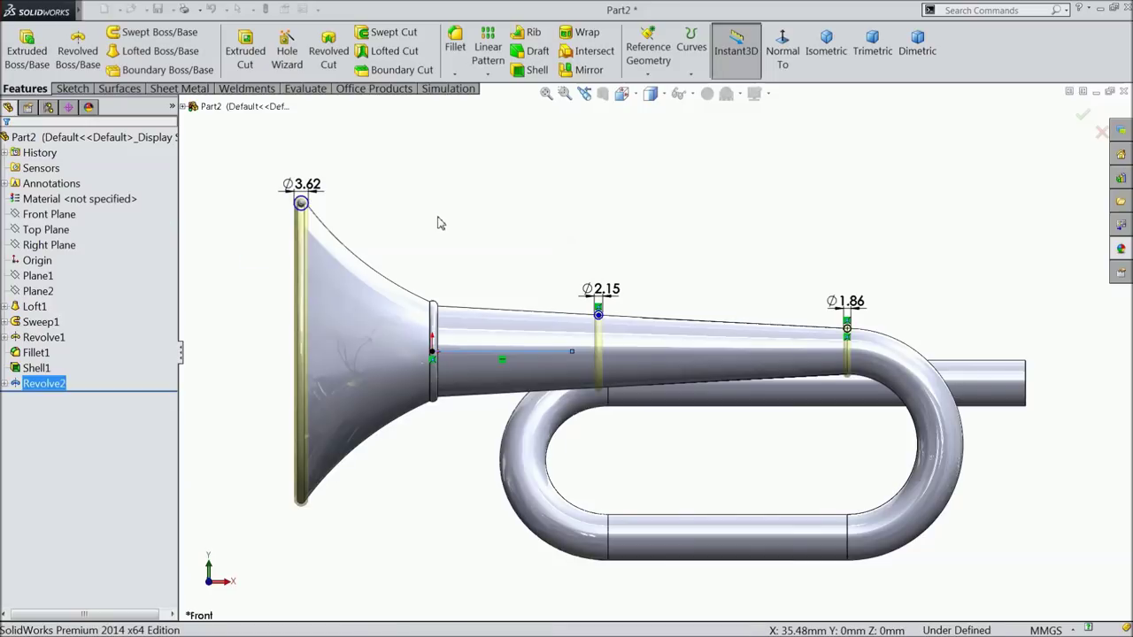
click(438, 223)
Set the Warm Kitchen scene behind the bugle.
mouse_move(476, 237)
middle_down()
mouse_move(457, 238)
mouse_move(450, 266)
mouse_move(634, 373)
middle_up()
middle_drag(593, 317, 620, 231)
click(733, 94)
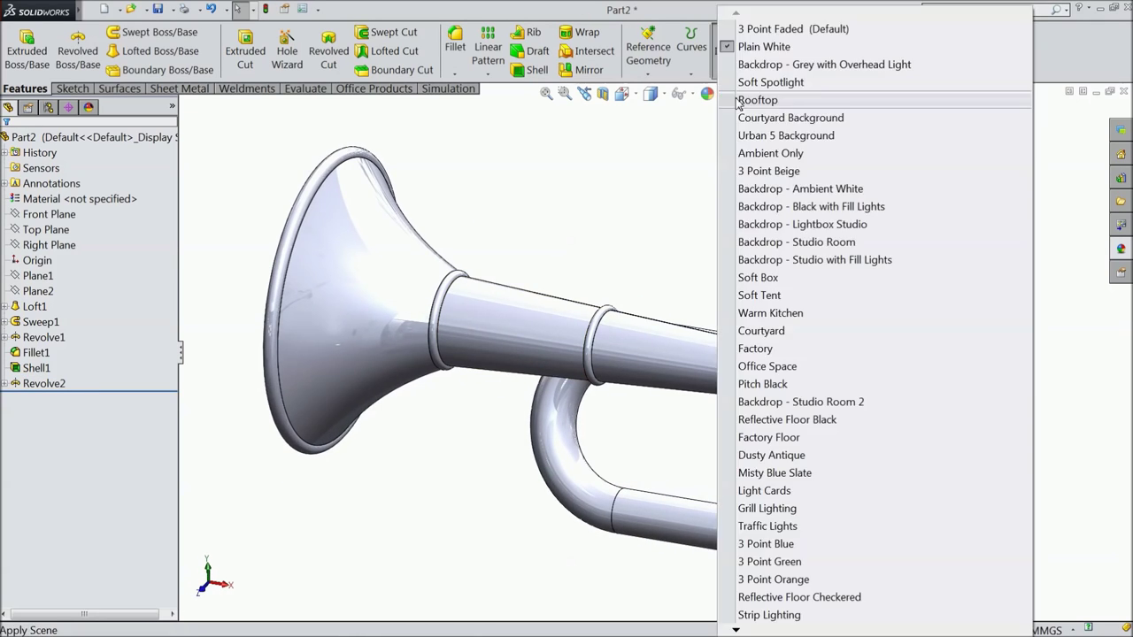
mouse_move(760, 373)
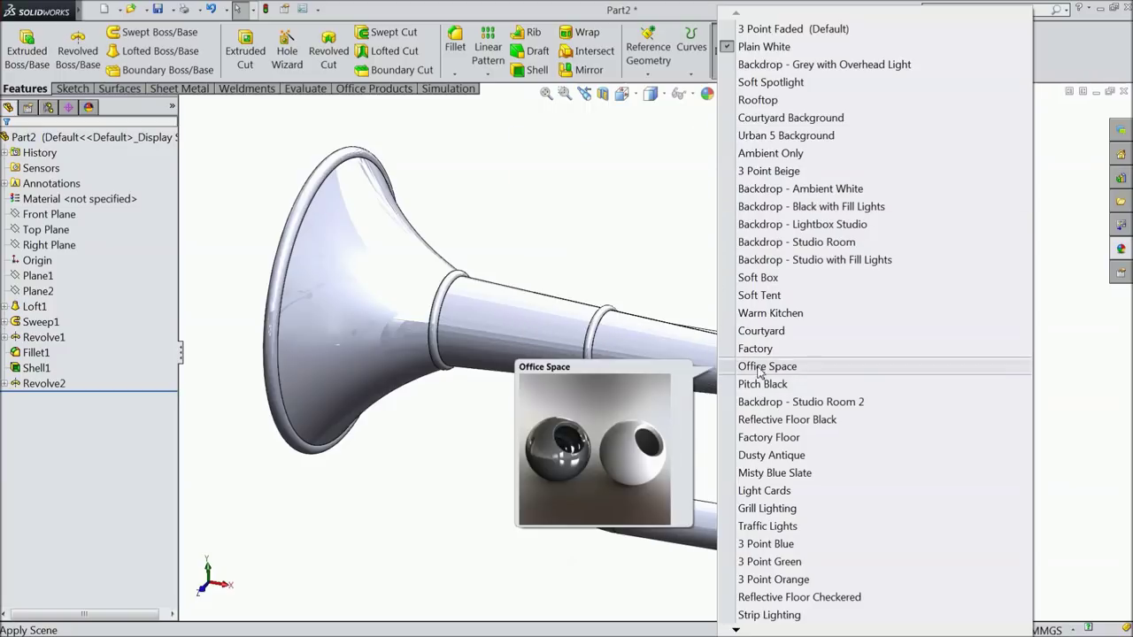
click(759, 313)
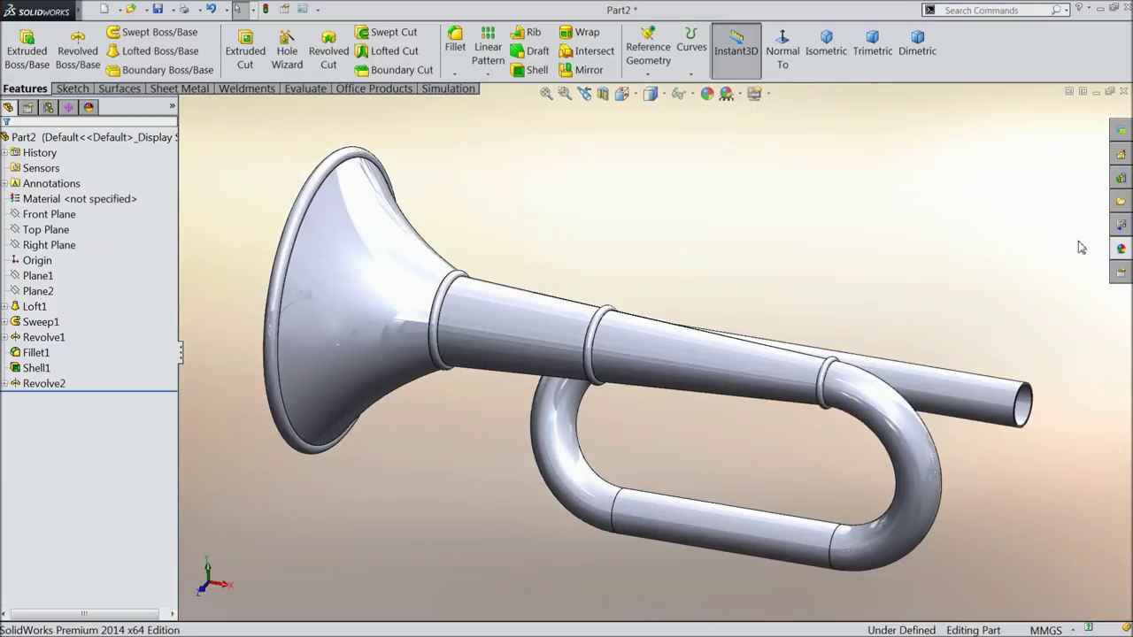
Apply the polished gold metal appearance to the bugle and orbit to inspect it.
click(1121, 251)
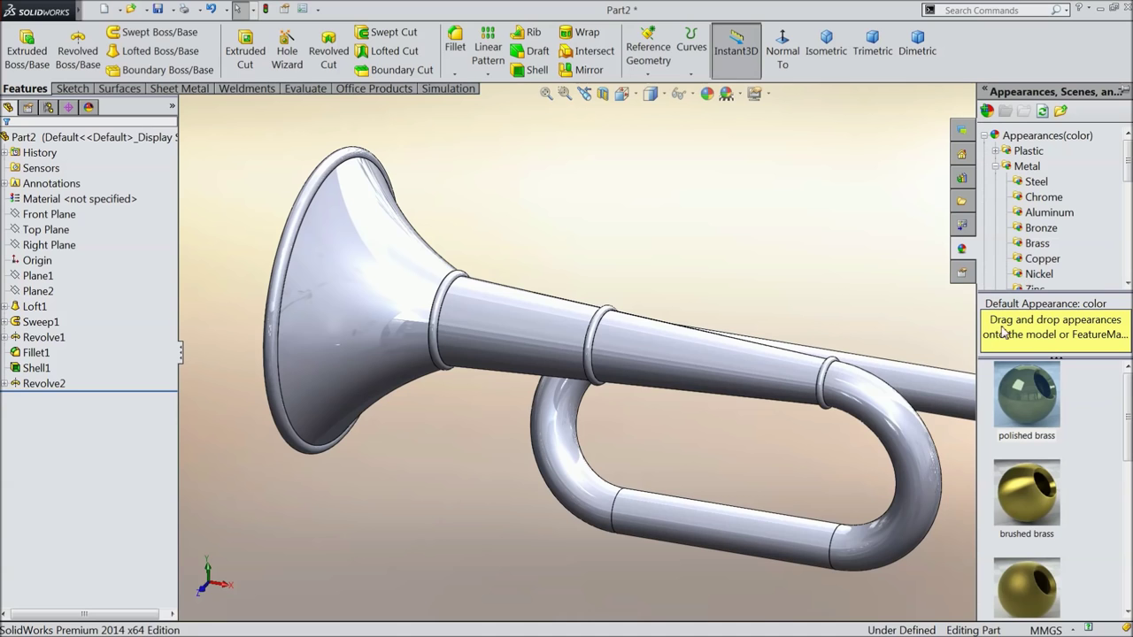
scroll(1026, 215, down, 1)
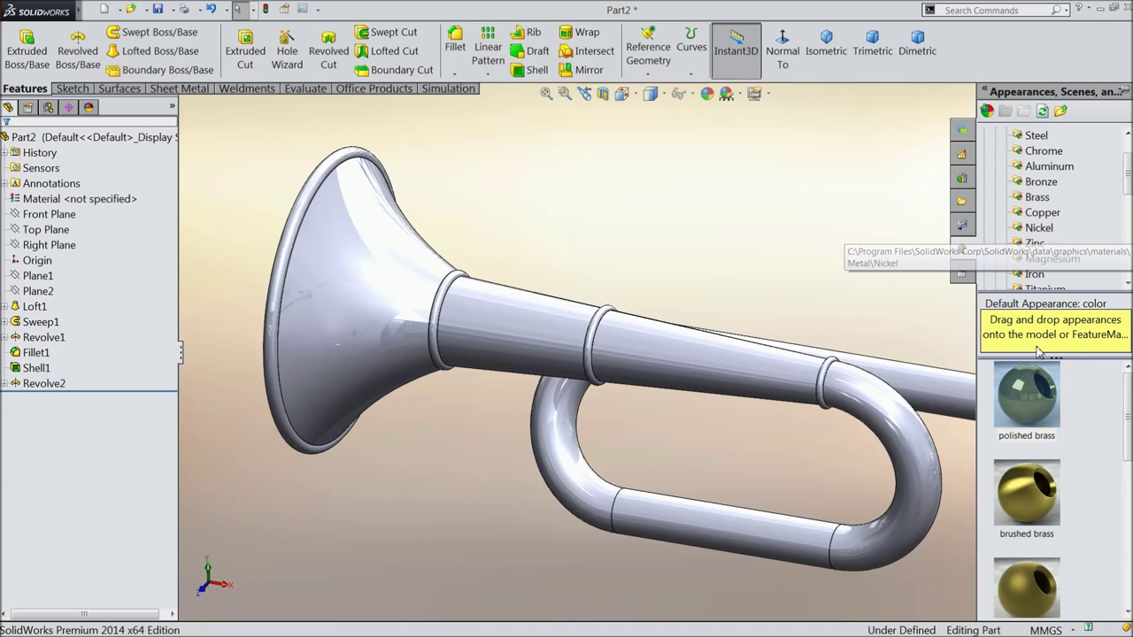
double_click(1026, 406)
middle_drag(796, 287, 905, 297)
scroll(1056, 240, down, 1)
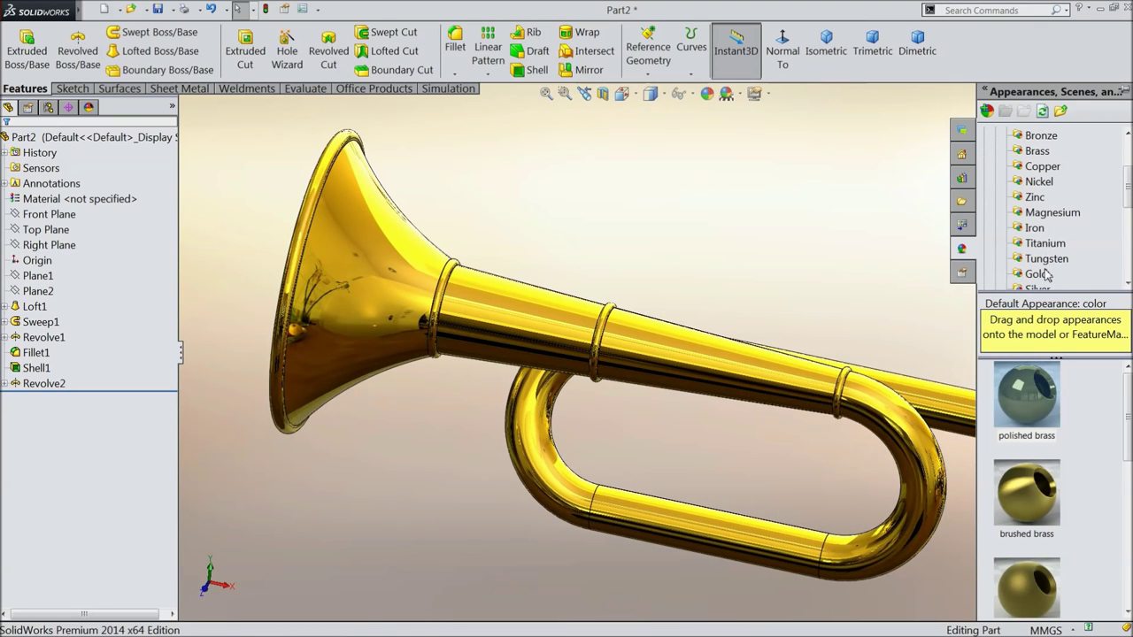
click(1038, 275)
click(1029, 419)
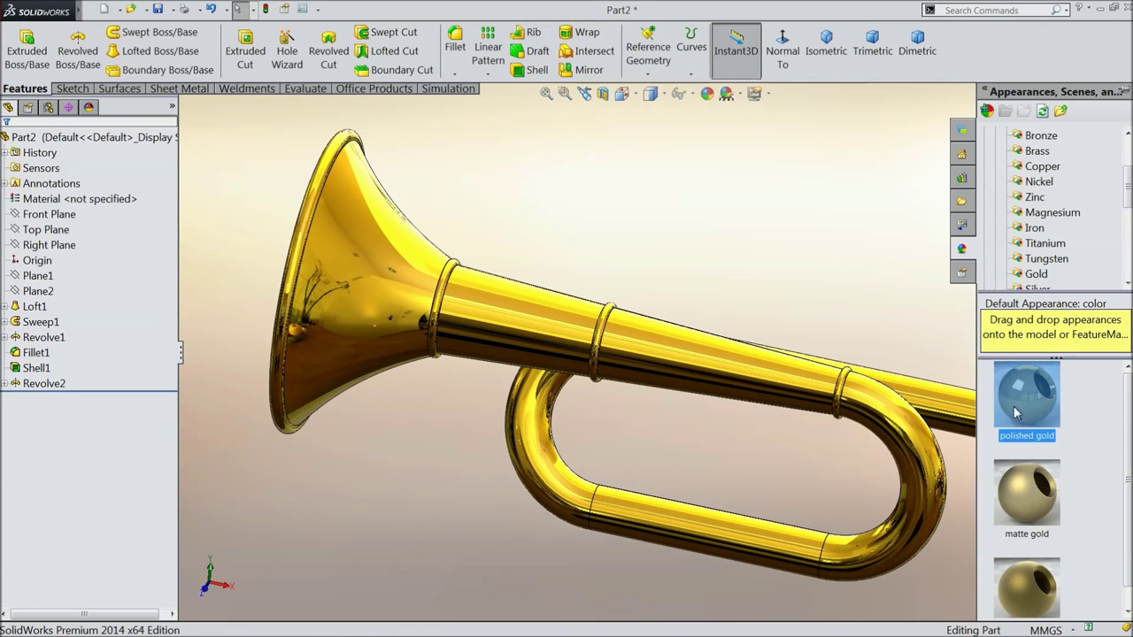
double_click(1027, 402)
scroll(703, 285, up, 3)
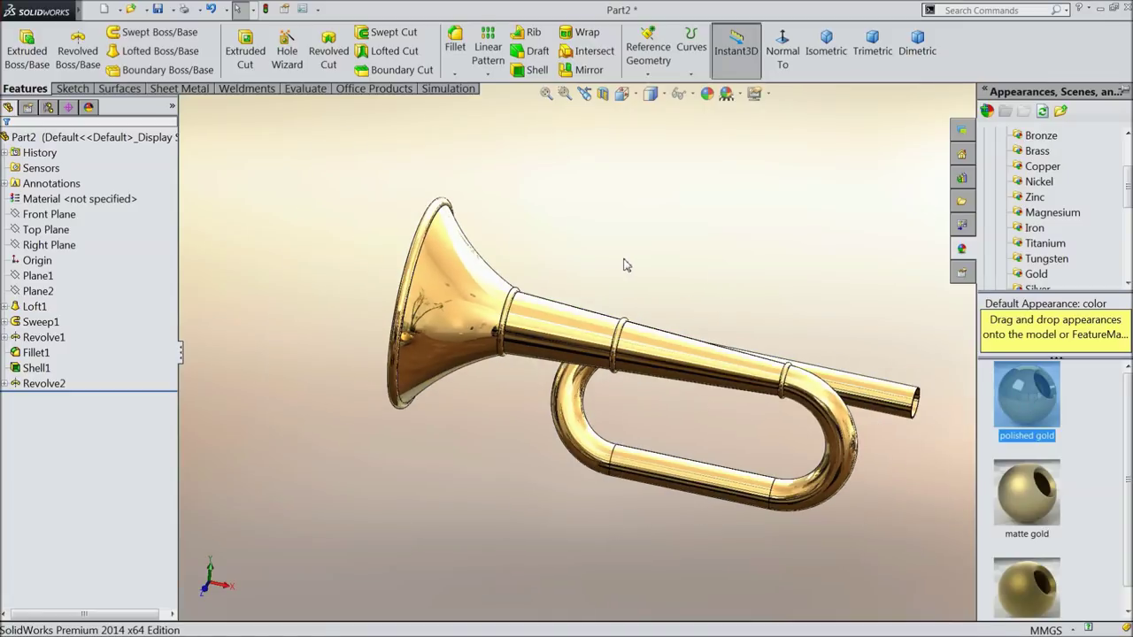
middle_drag(704, 285, 536, 344)
scroll(787, 301, down, 2)
middle_drag(416, 282, 665, 459)
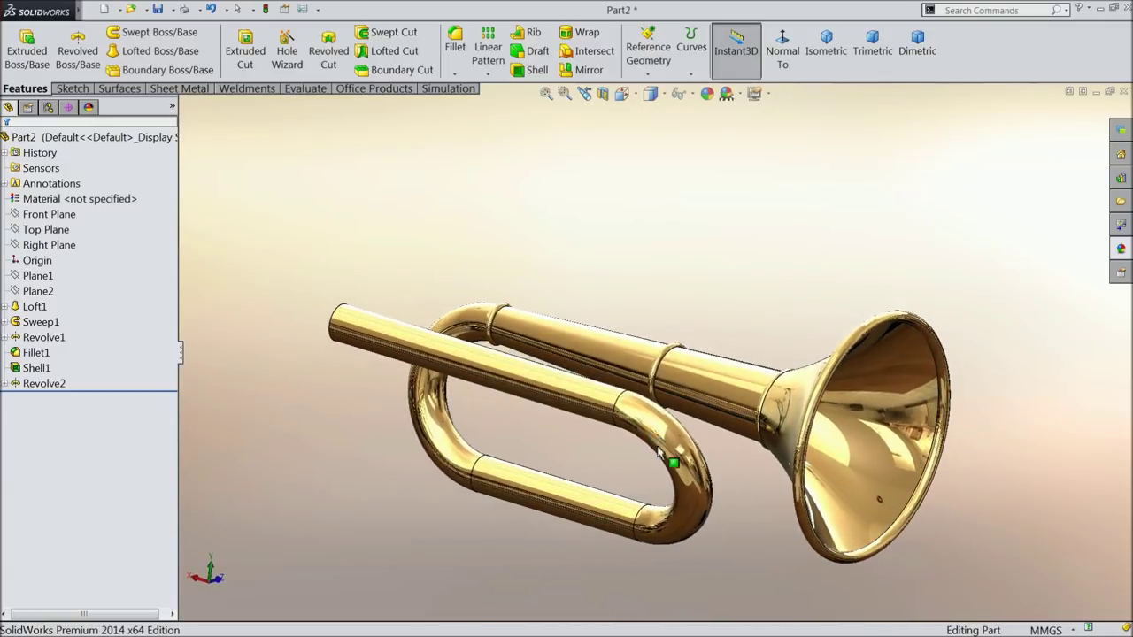
scroll(671, 491, up, 2)
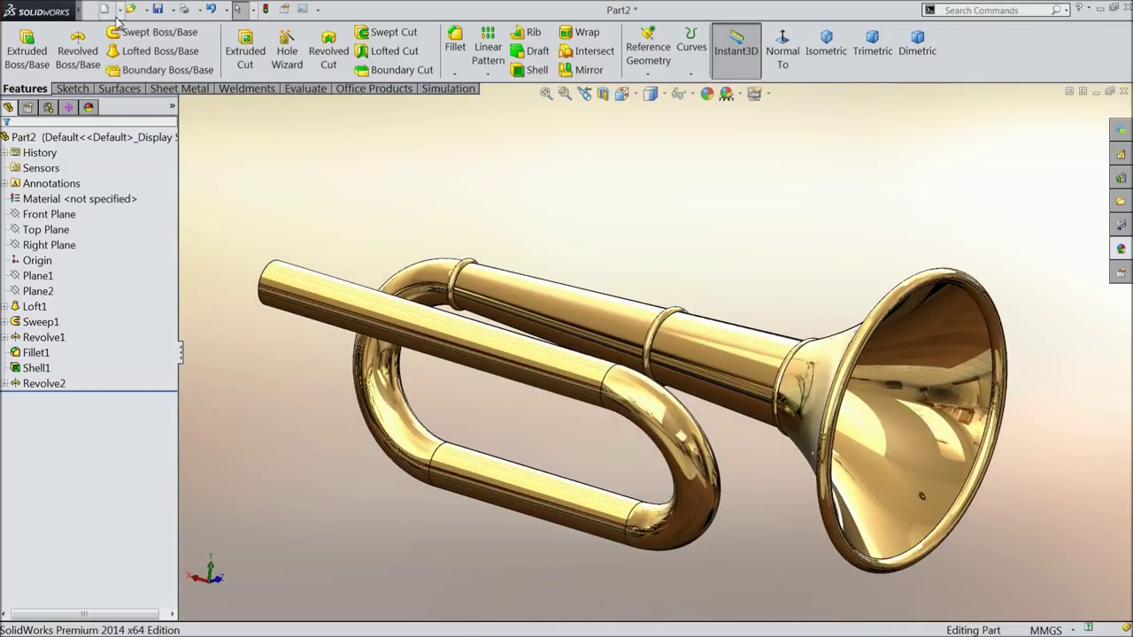
Save the part as 1.Bugle.SLDPRT in a new desktop folder named Airhorn.
click(160, 10)
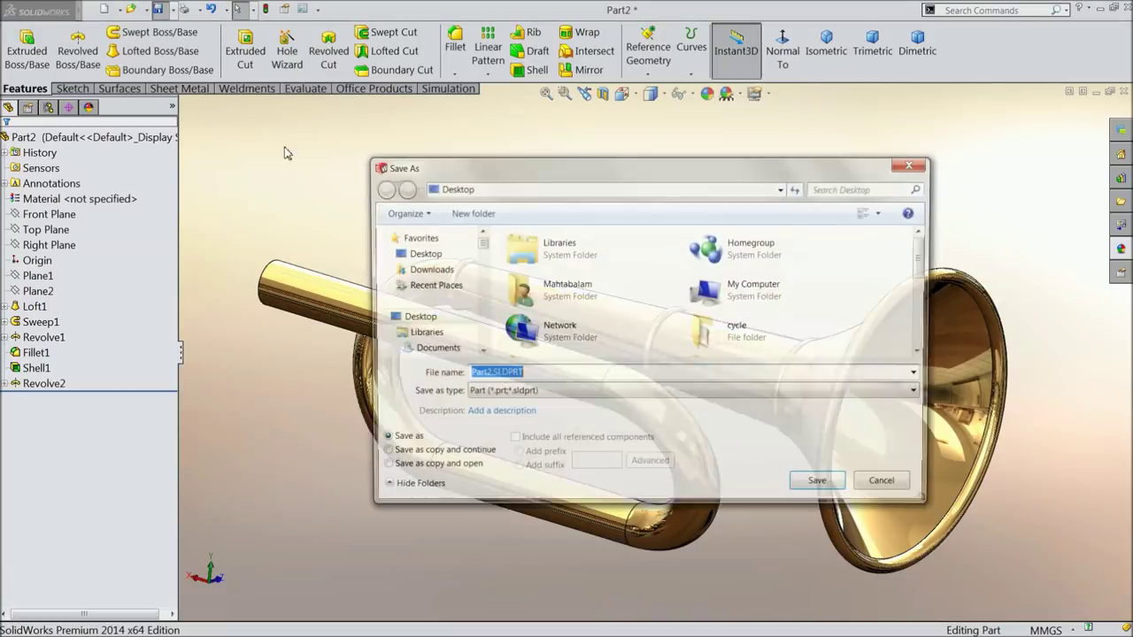
click(430, 240)
click(428, 253)
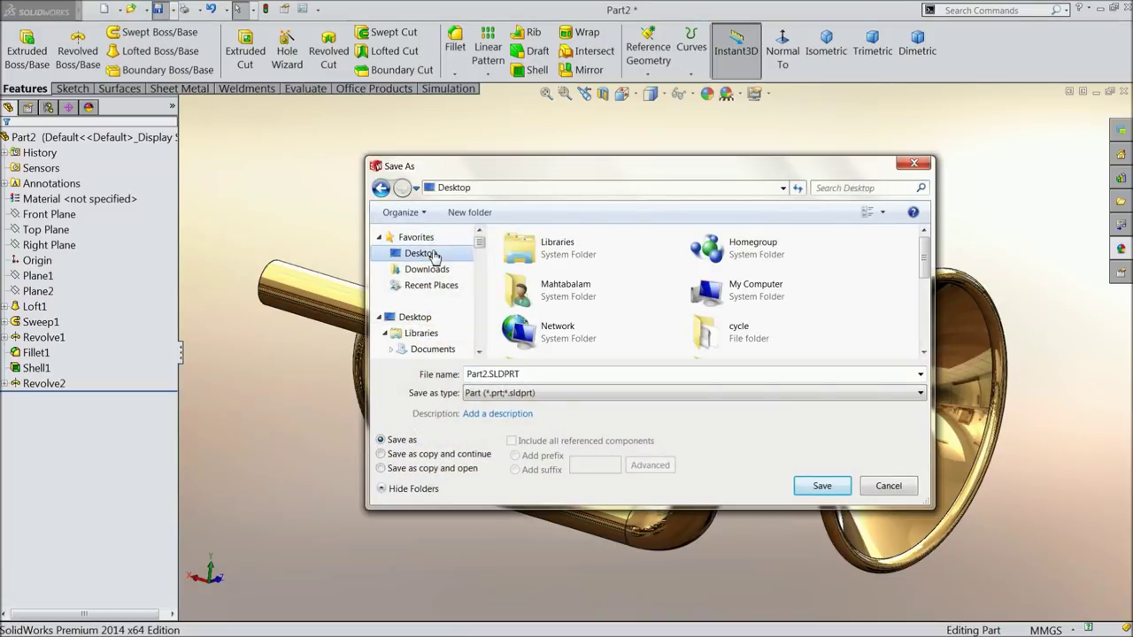
click(471, 216)
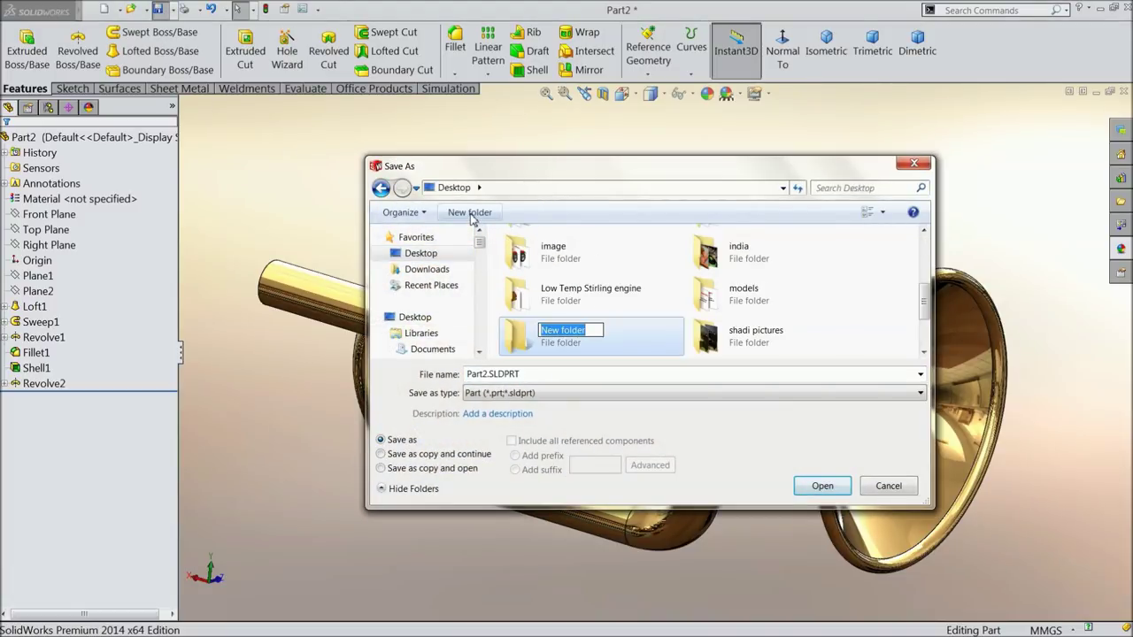
text(Airhorn)
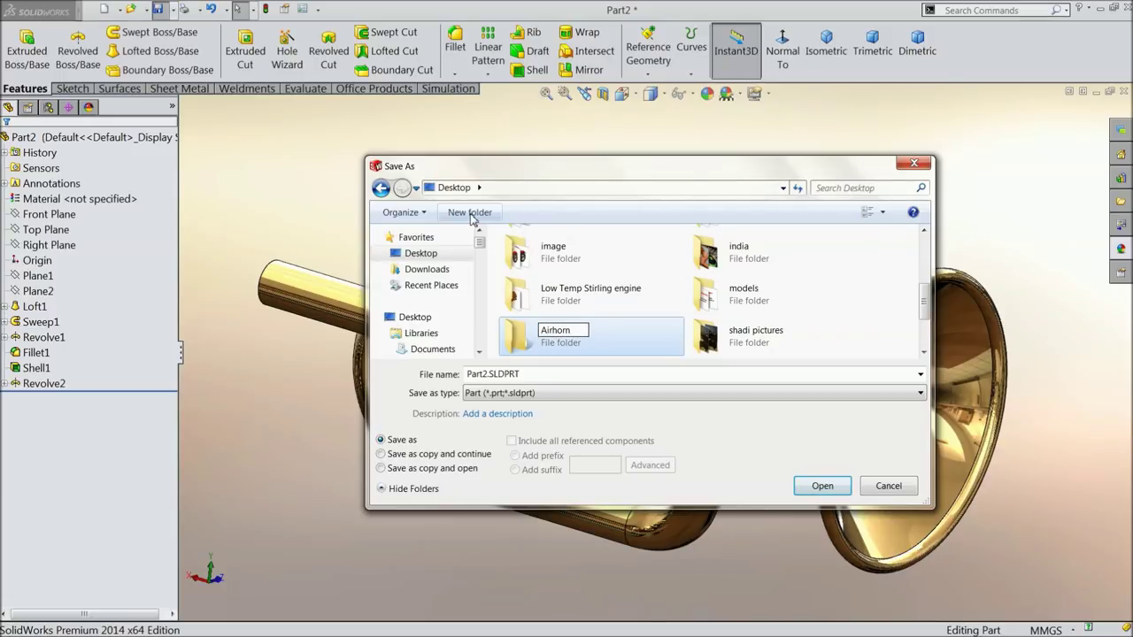
key(Return)
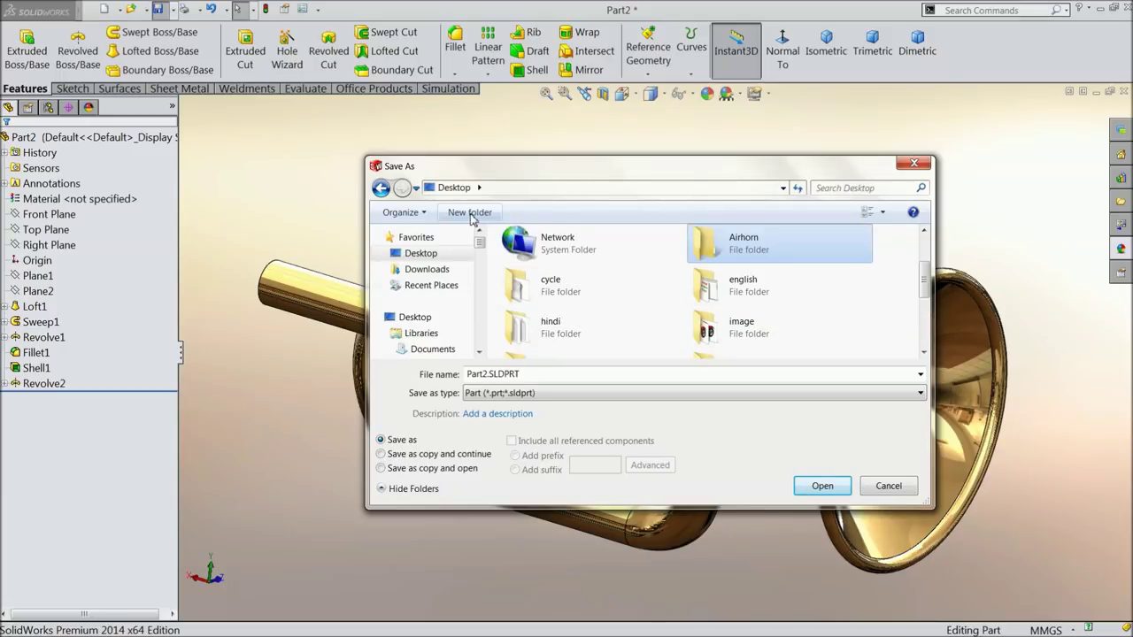
double_click(737, 257)
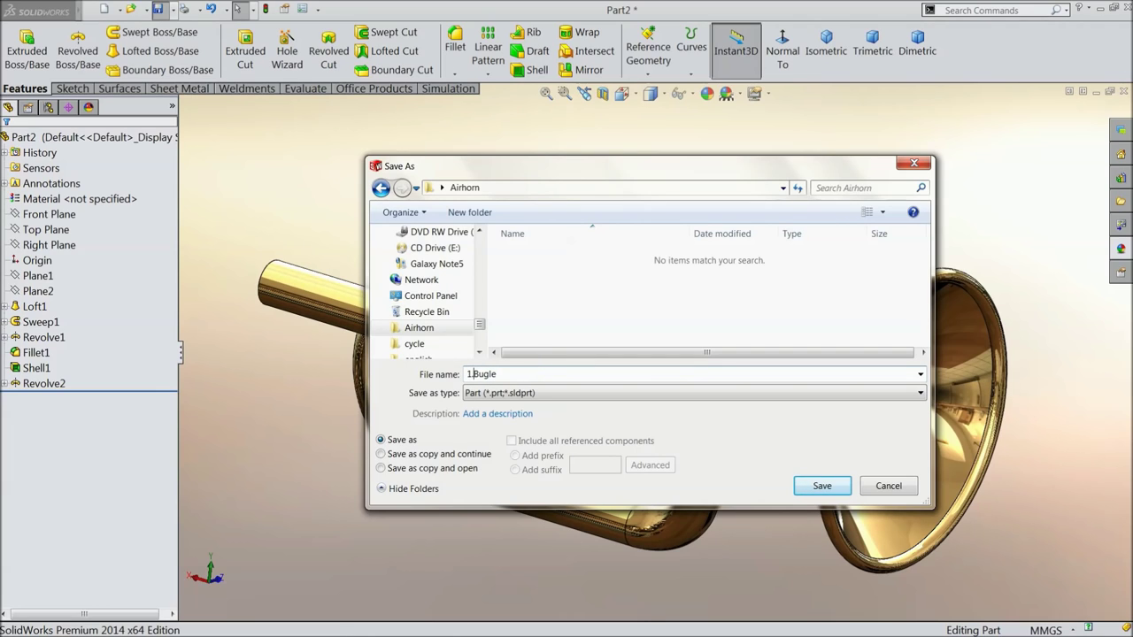
click(824, 486)
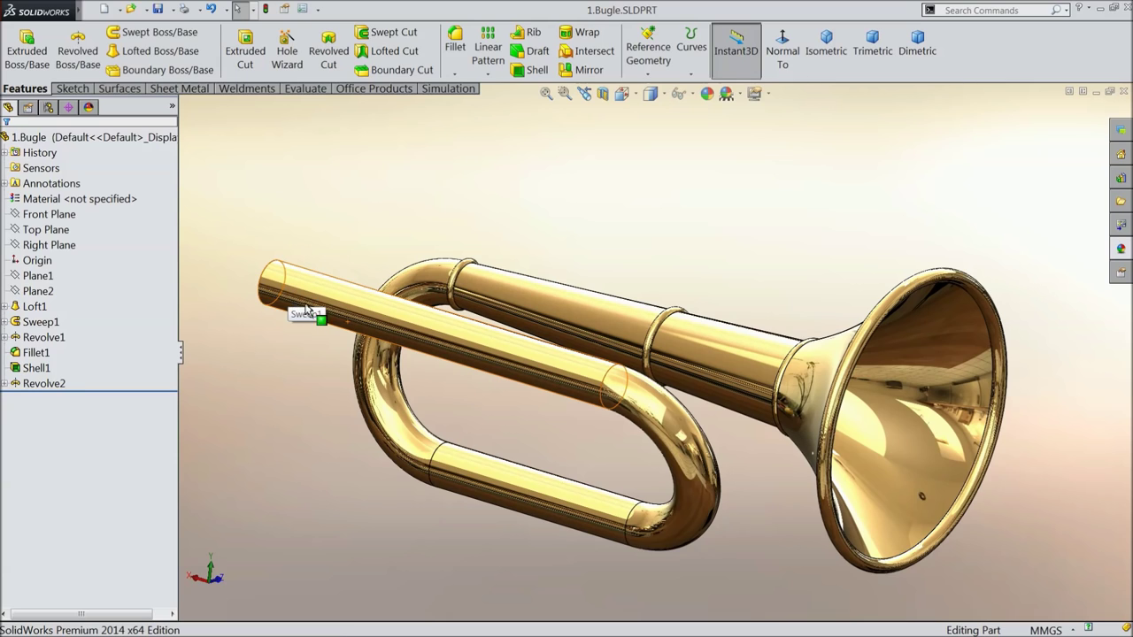
middle_drag(416, 377, 405, 361)
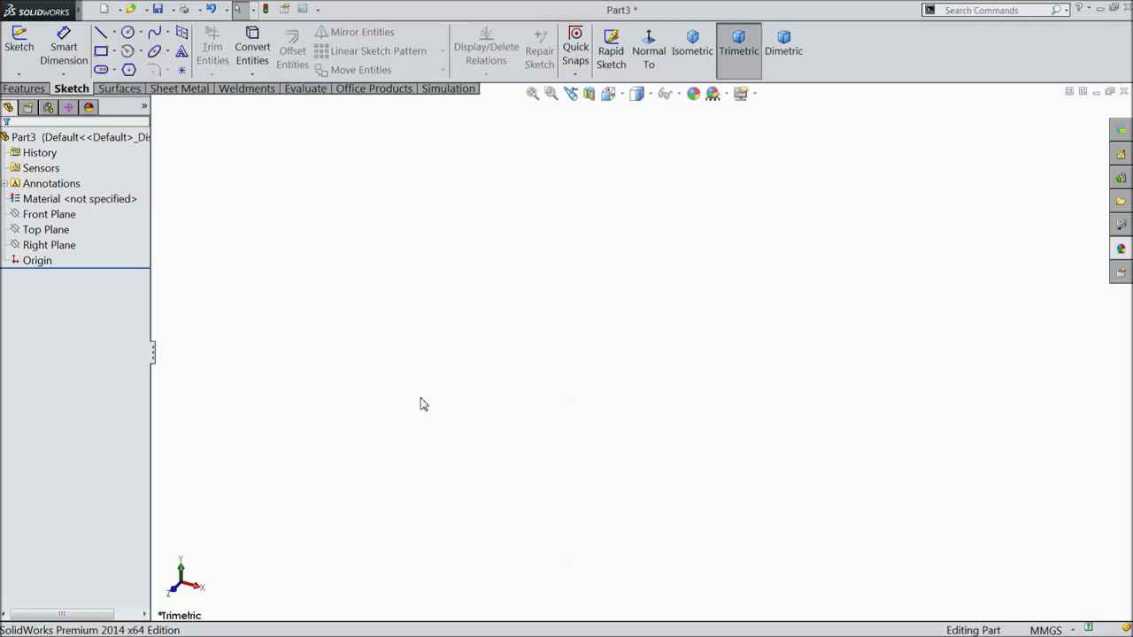
Sketch a horizontal centerline on the new part's Front Plane, running left from the origin.
click(69, 216)
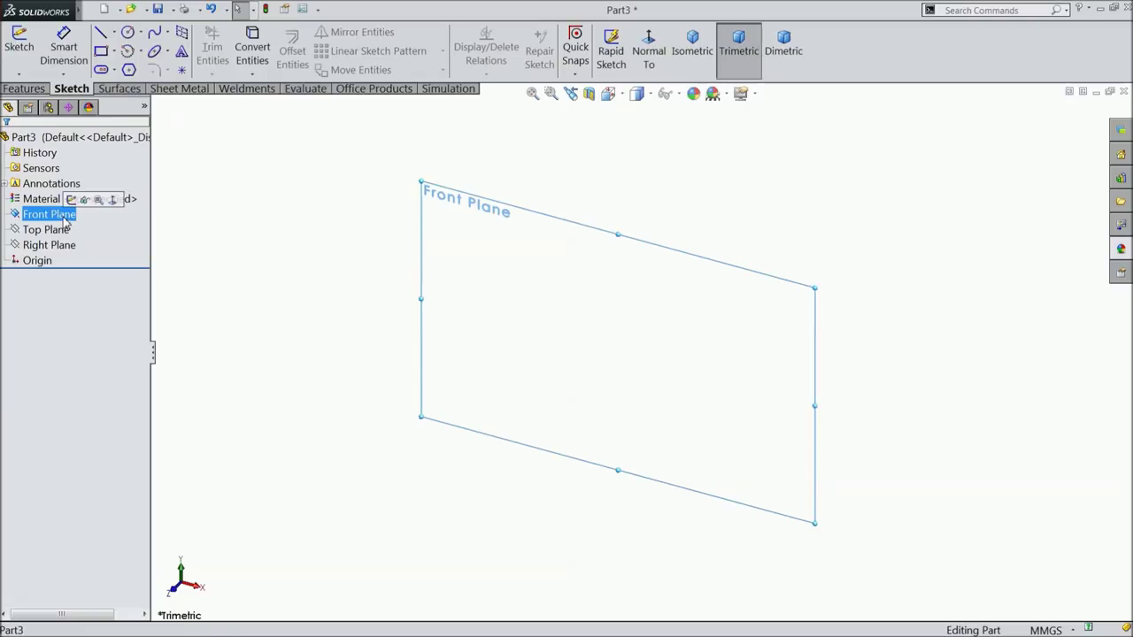
click(75, 200)
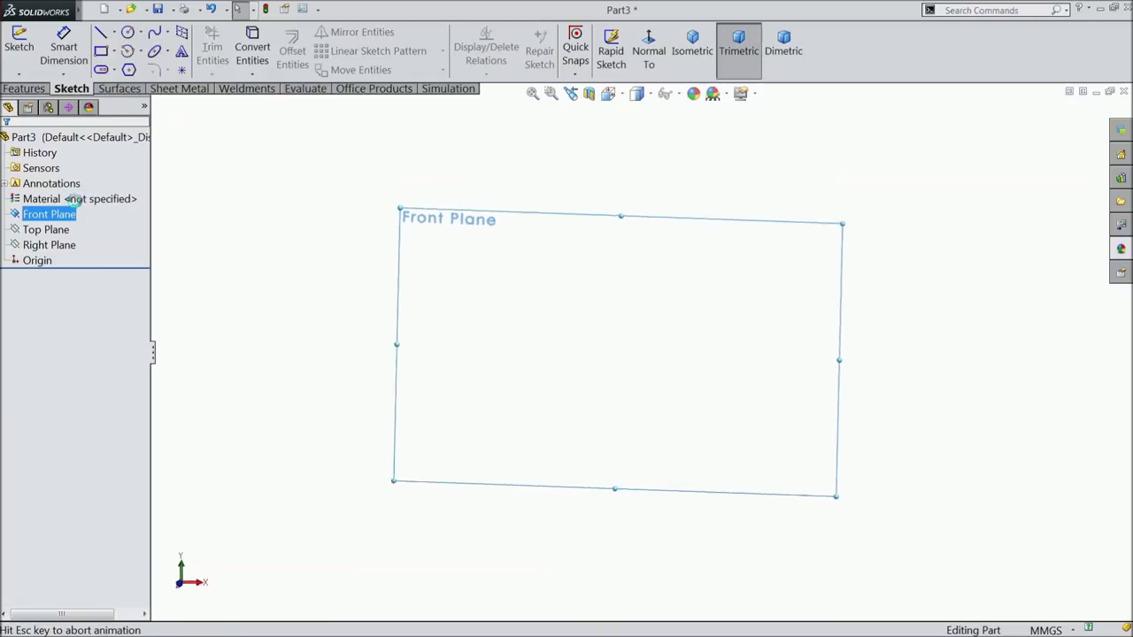
click(116, 33)
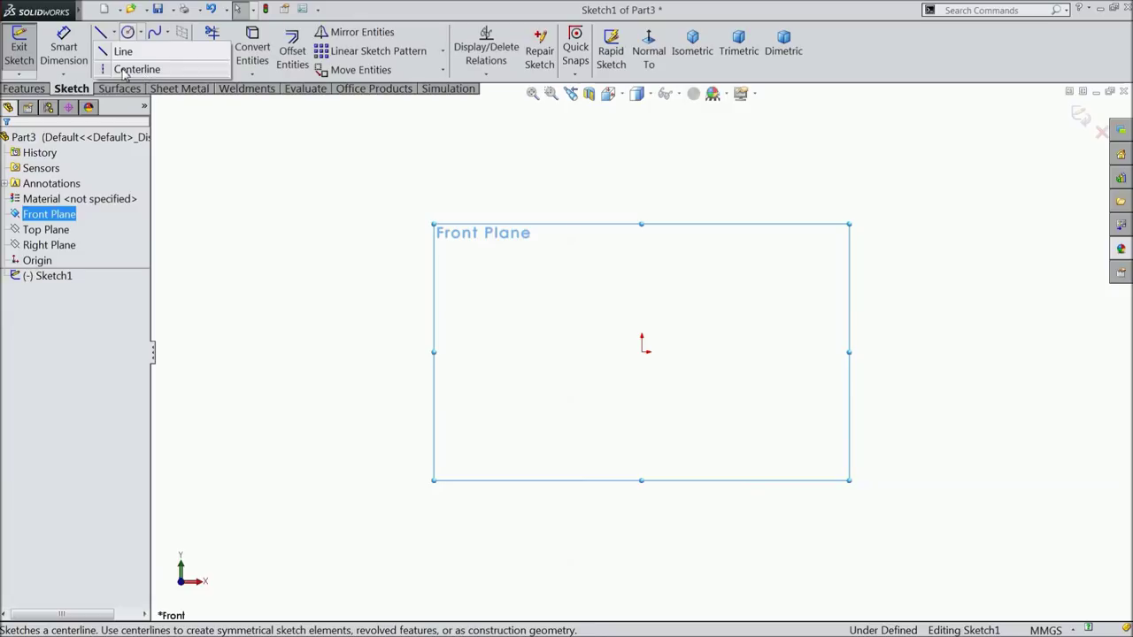
click(124, 69)
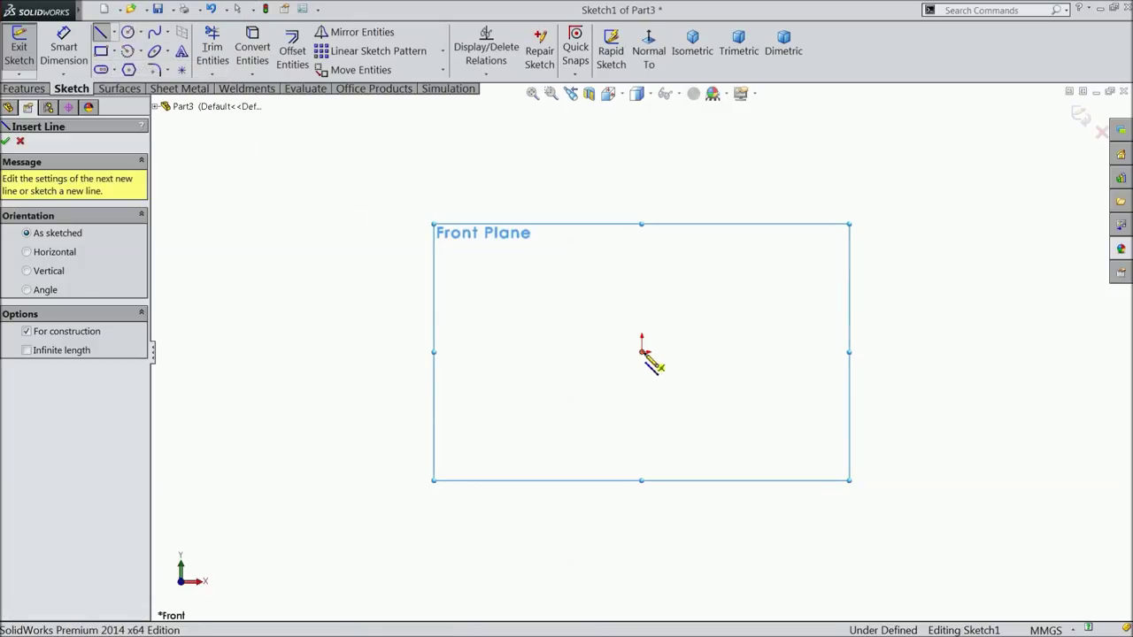
click(642, 353)
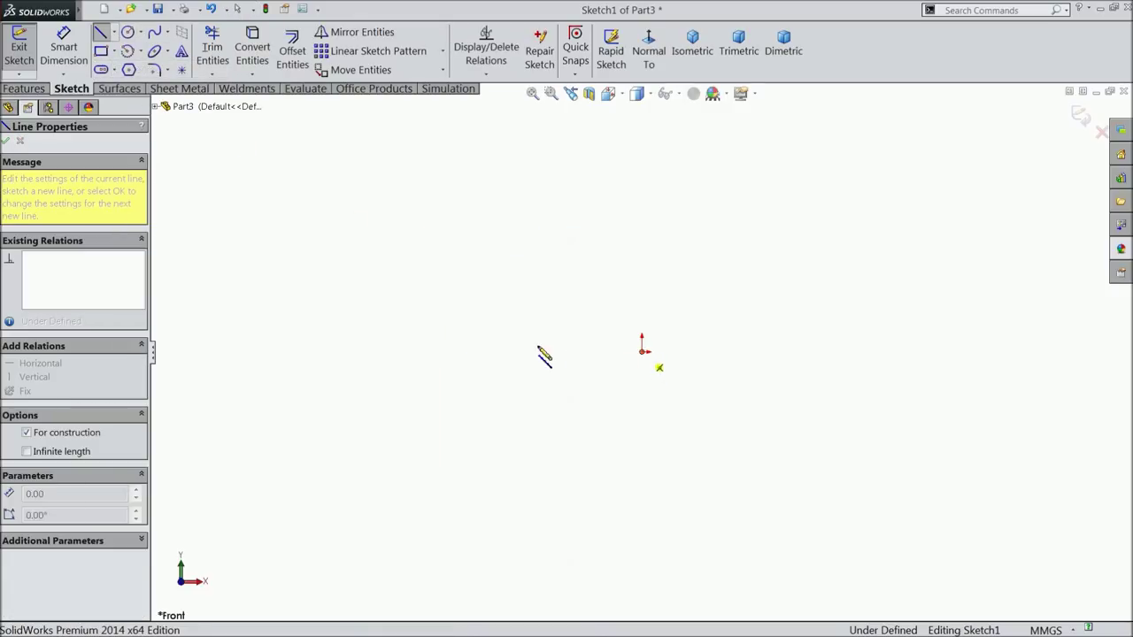
click(246, 352)
right_click(248, 355)
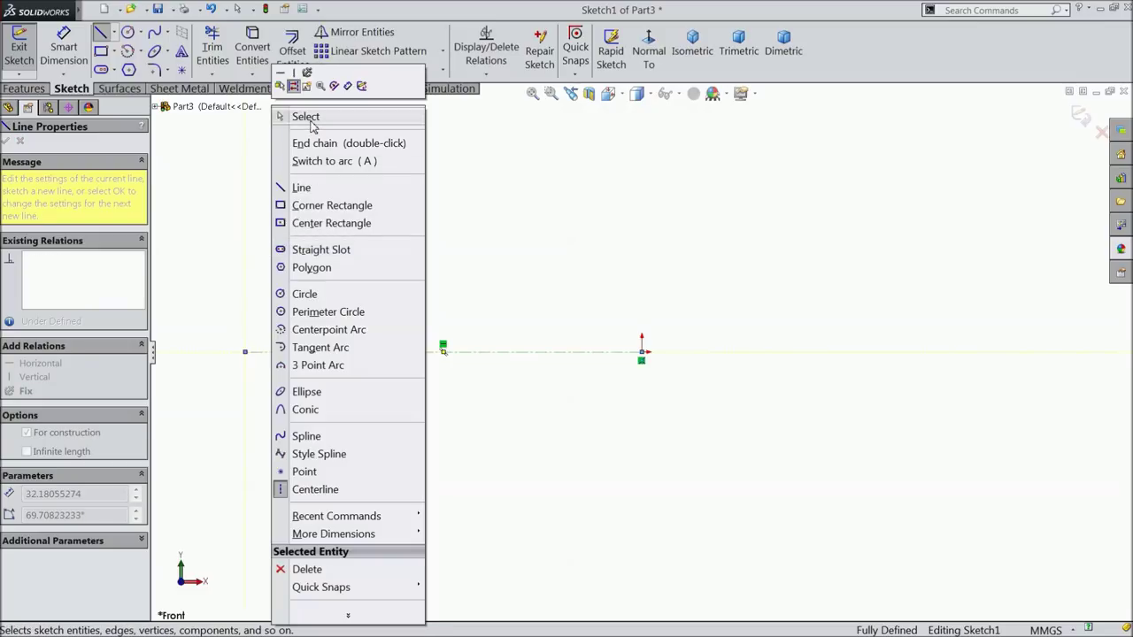
click(305, 116)
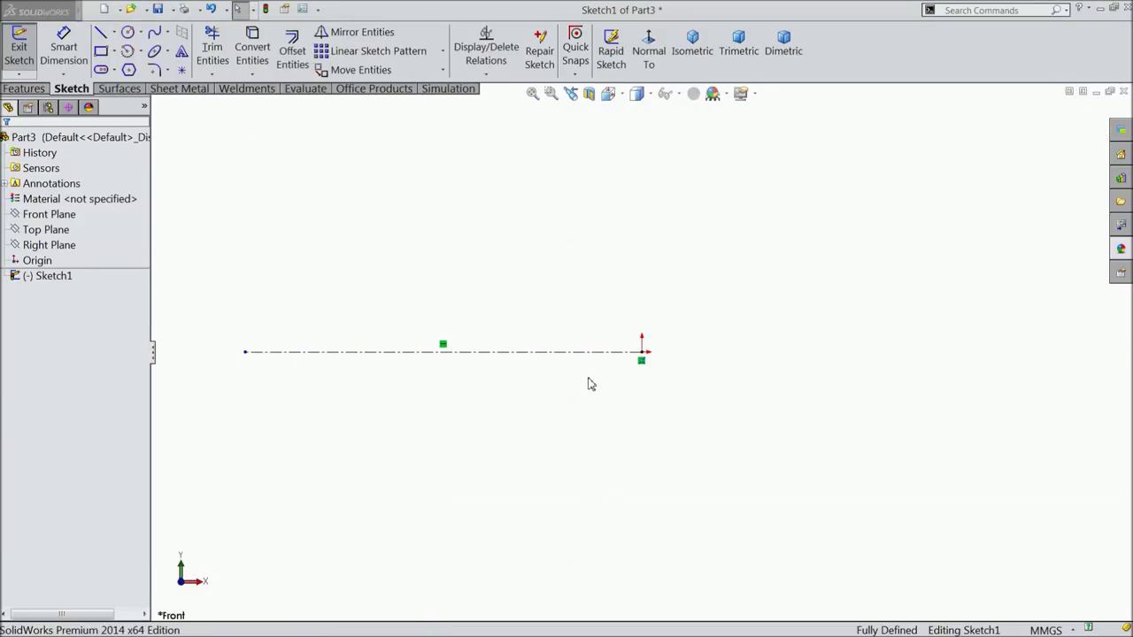
Sketch the profile from the origin: short vertical and horizontal neck lines, a curve, and a tangent arc to the centerline.
click(103, 34)
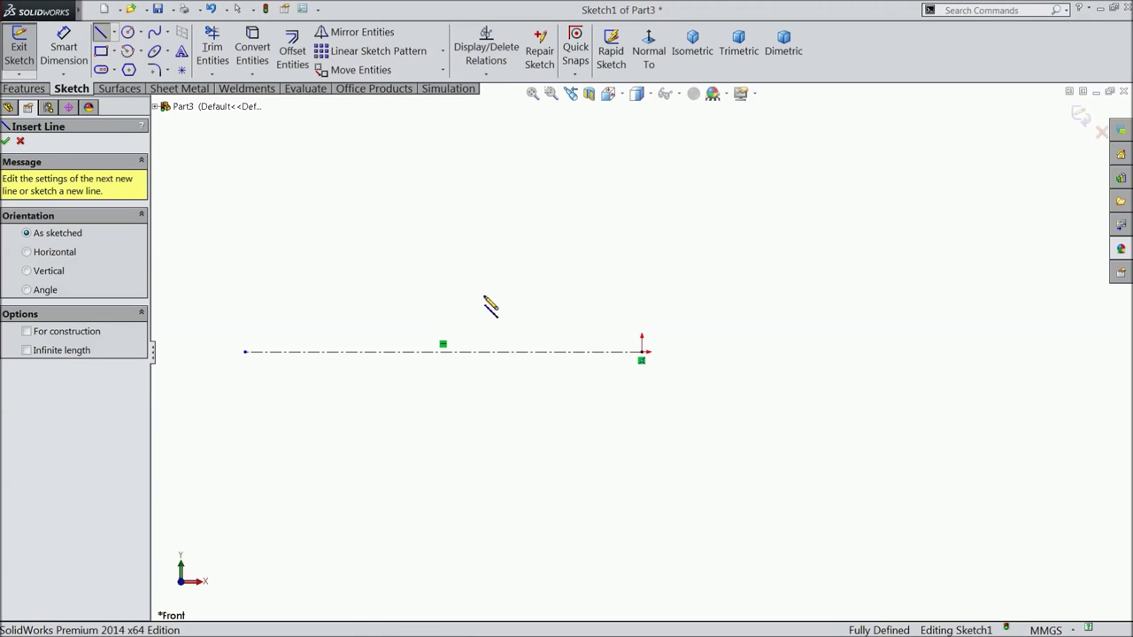
scroll(620, 352, down, 2)
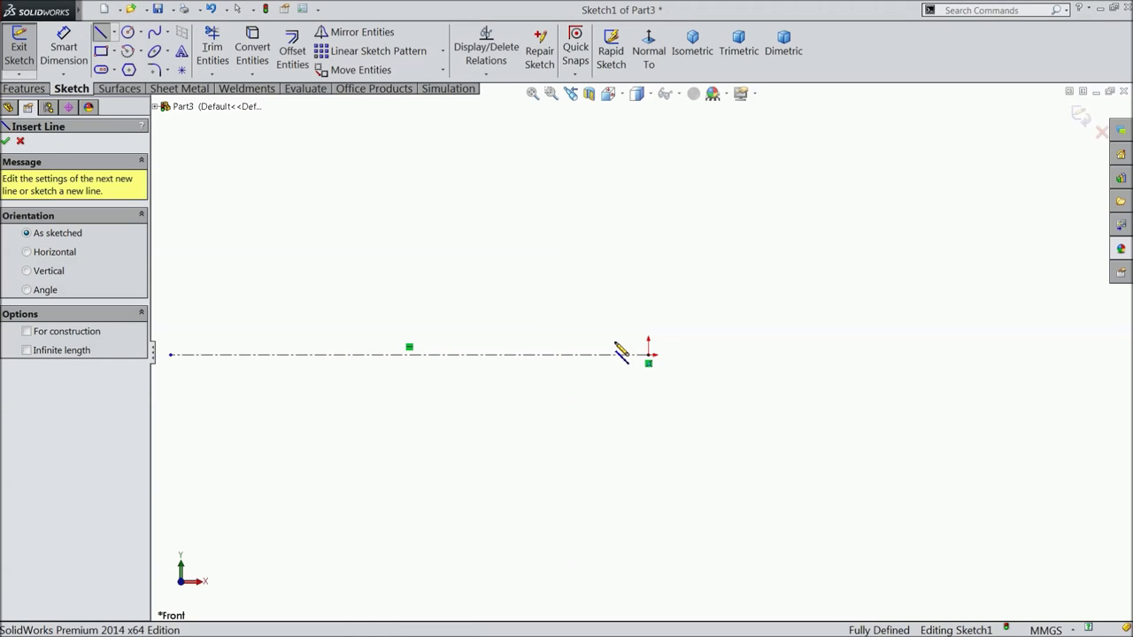
scroll(620, 351, up, 3)
scroll(536, 324, down, 3)
scroll(712, 381, down, 2)
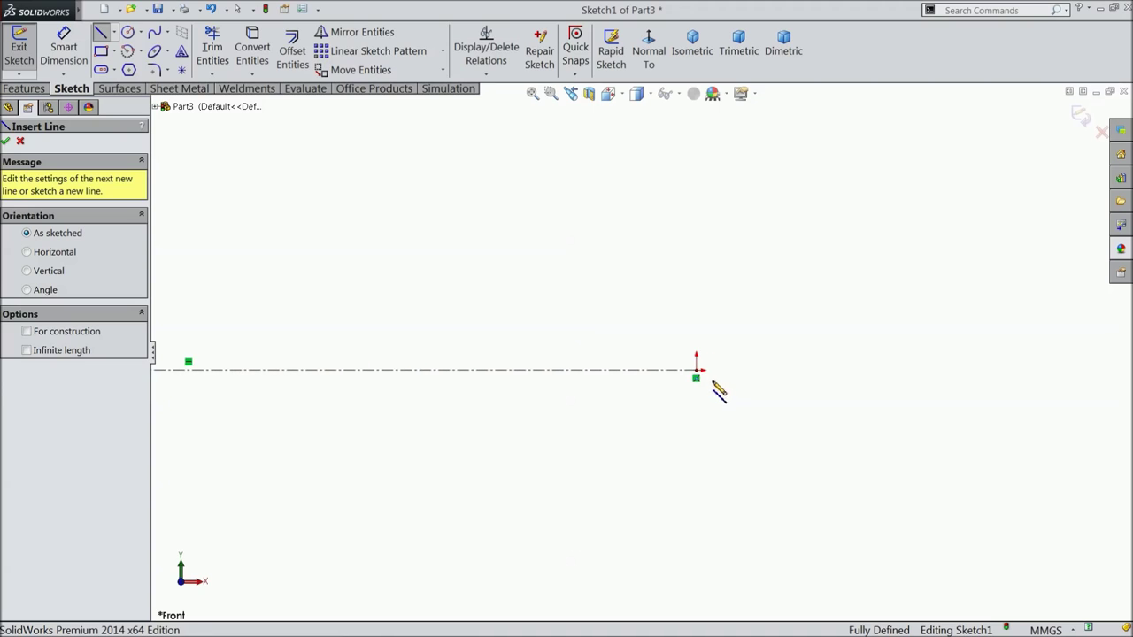
click(697, 371)
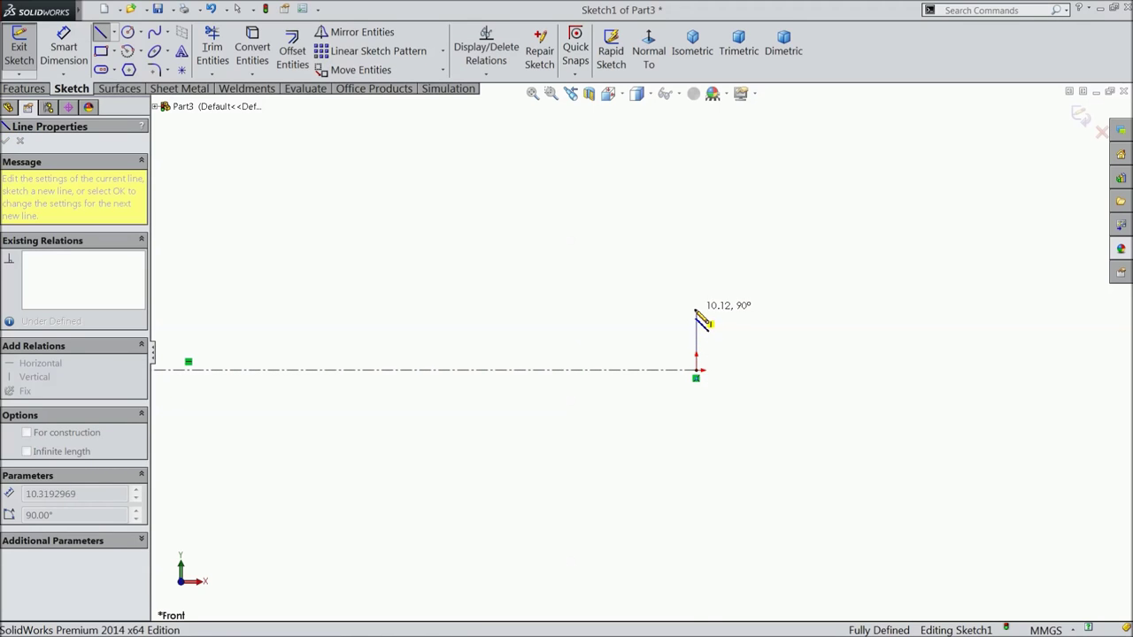
click(697, 308)
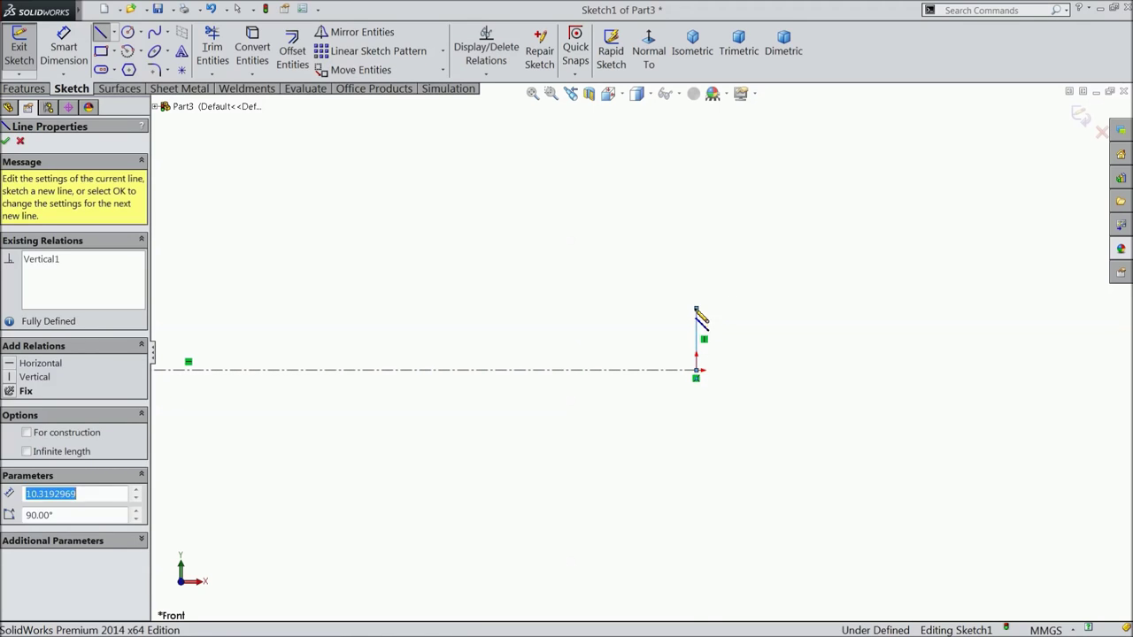
click(584, 308)
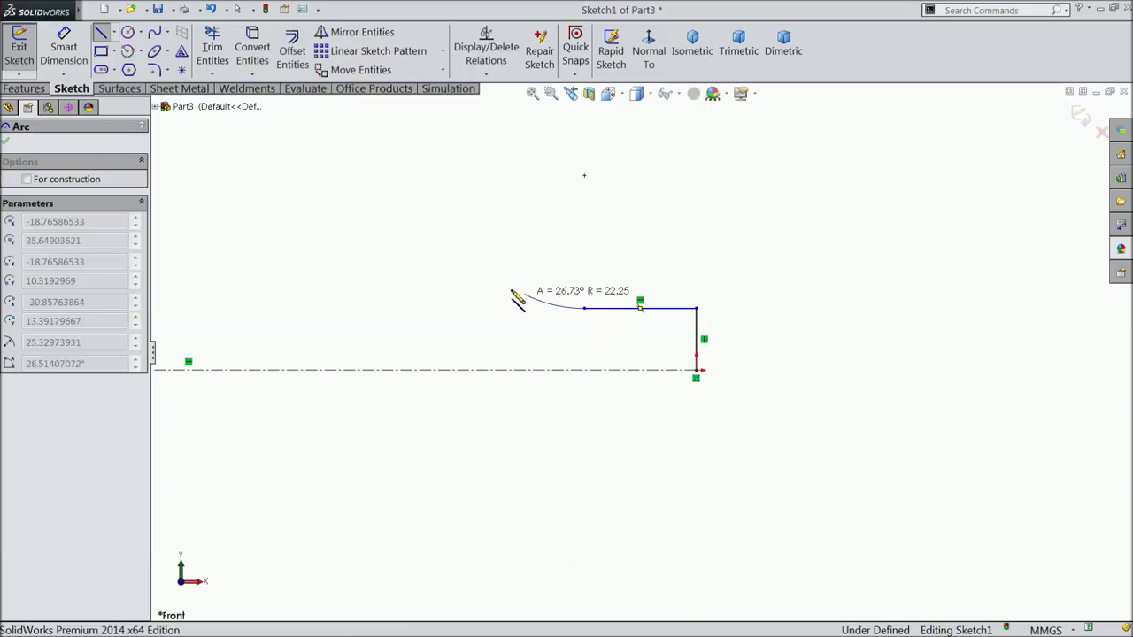
click(412, 220)
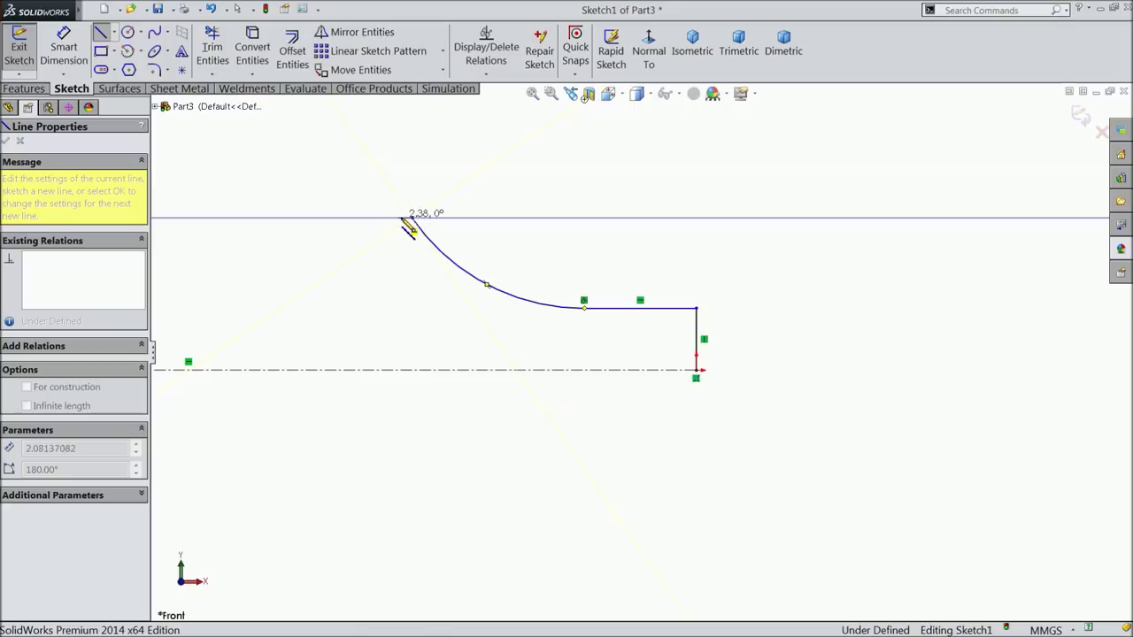
key(a)
key(z)
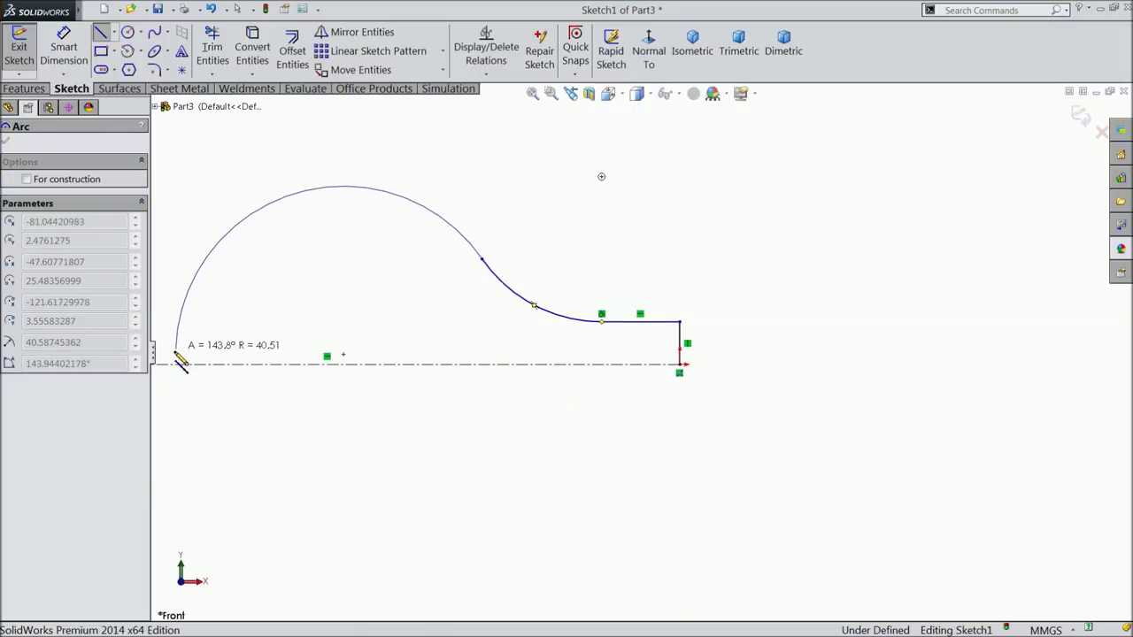
key(z)
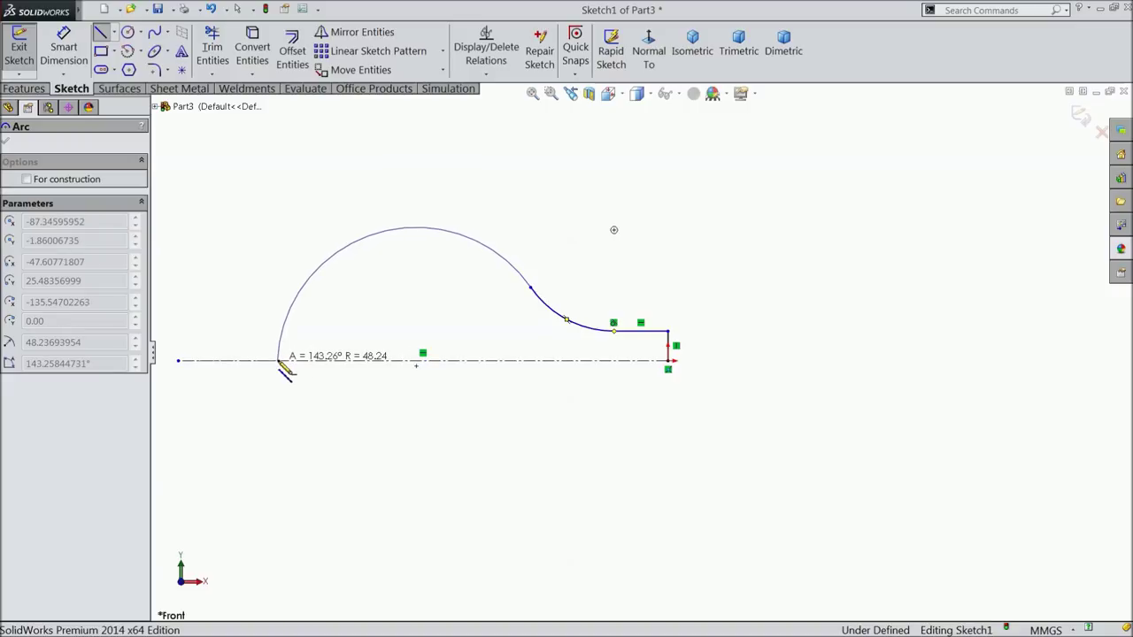
click(283, 368)
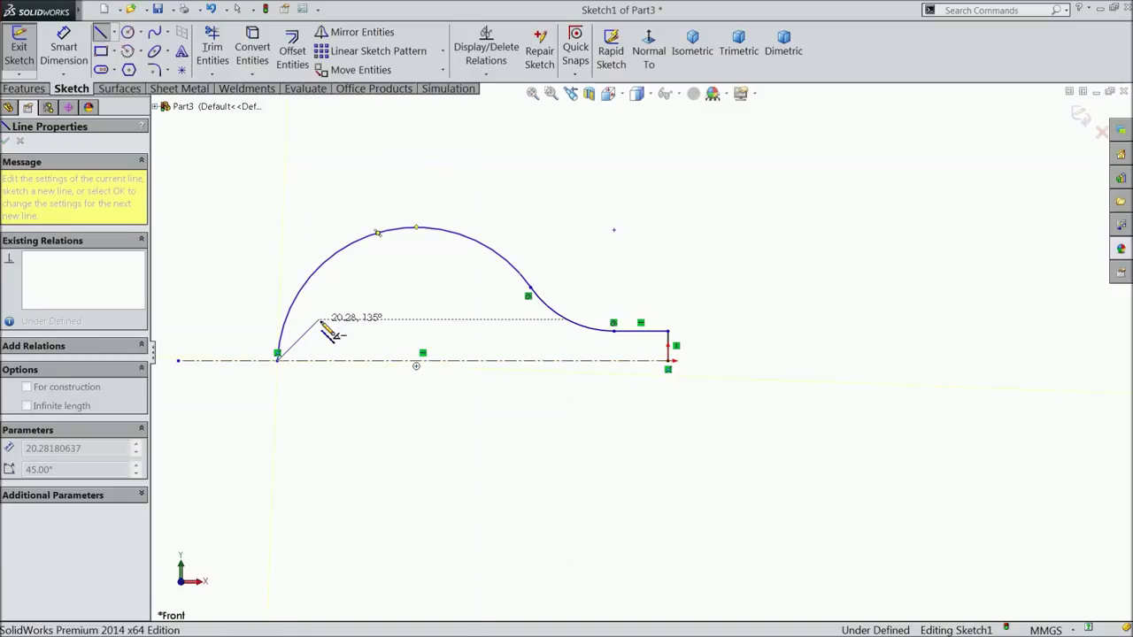
Make the large arc's centre point coincident with the centerline.
right_click(320, 104)
click(361, 142)
scroll(403, 326, down, 2)
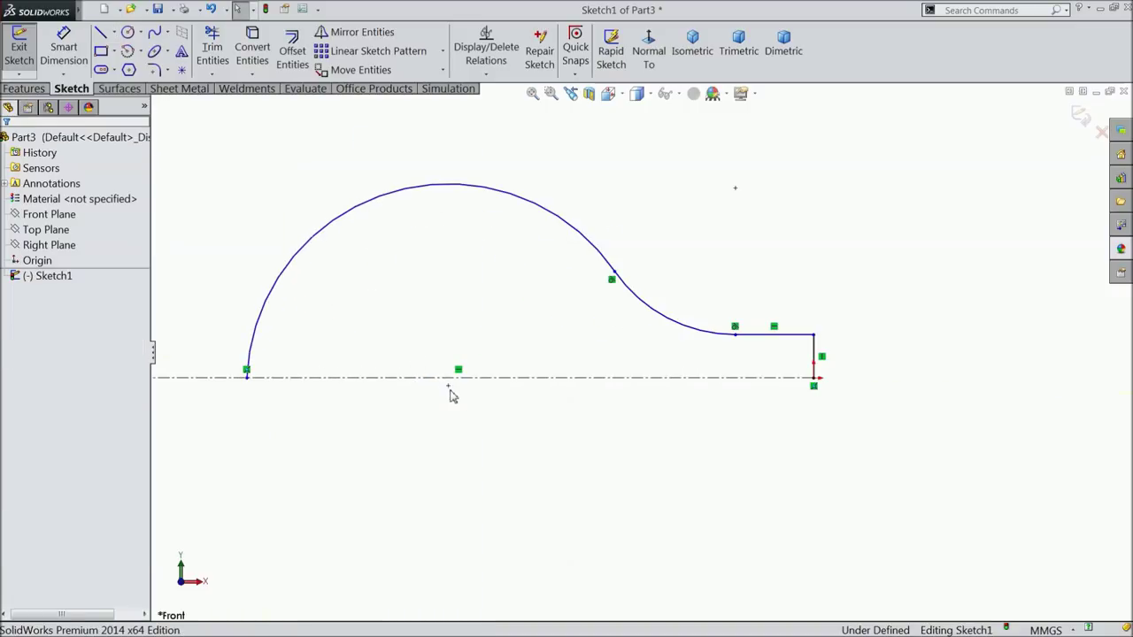
click(448, 388)
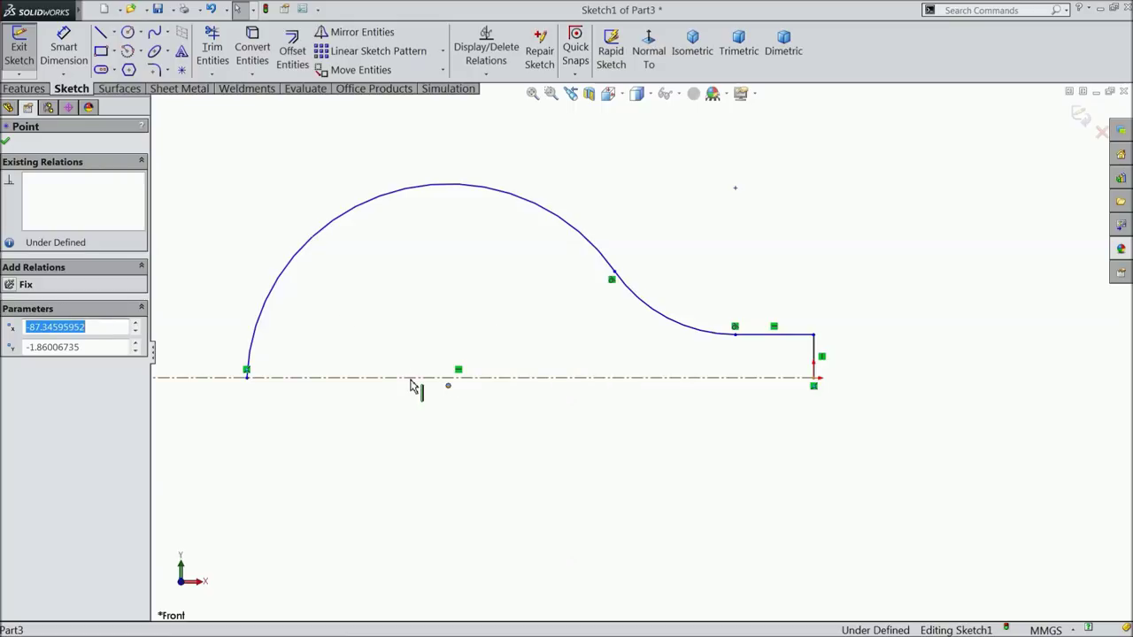
ctrl+click(412, 379)
click(445, 336)
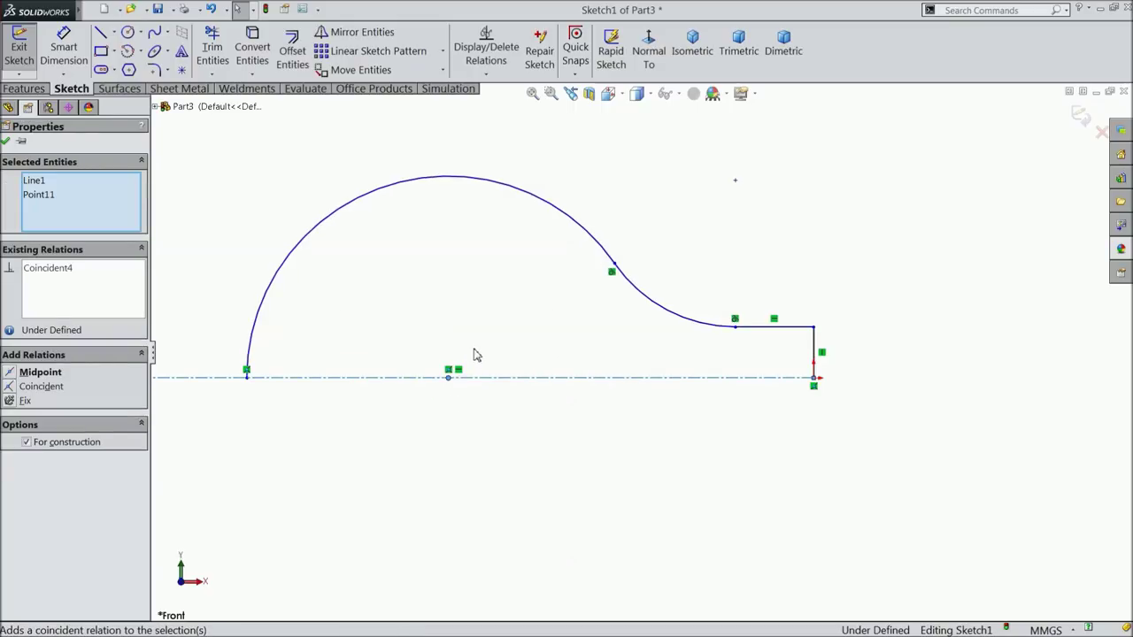
click(6, 142)
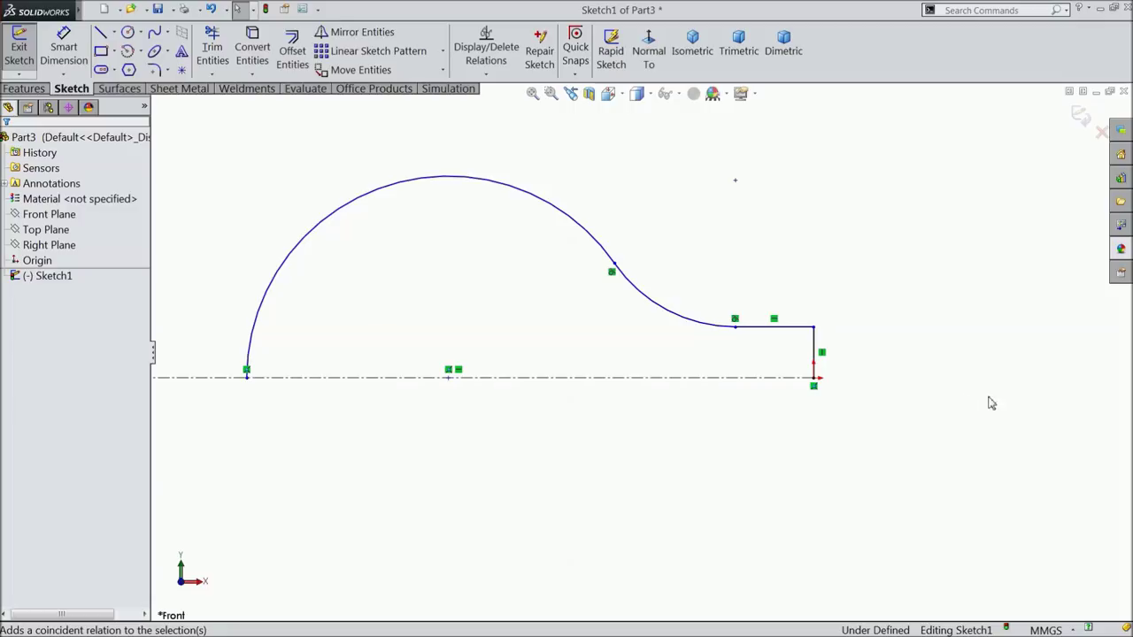
Convert the short vertical end line to construction geometry.
scroll(857, 370, down, 2)
click(770, 348)
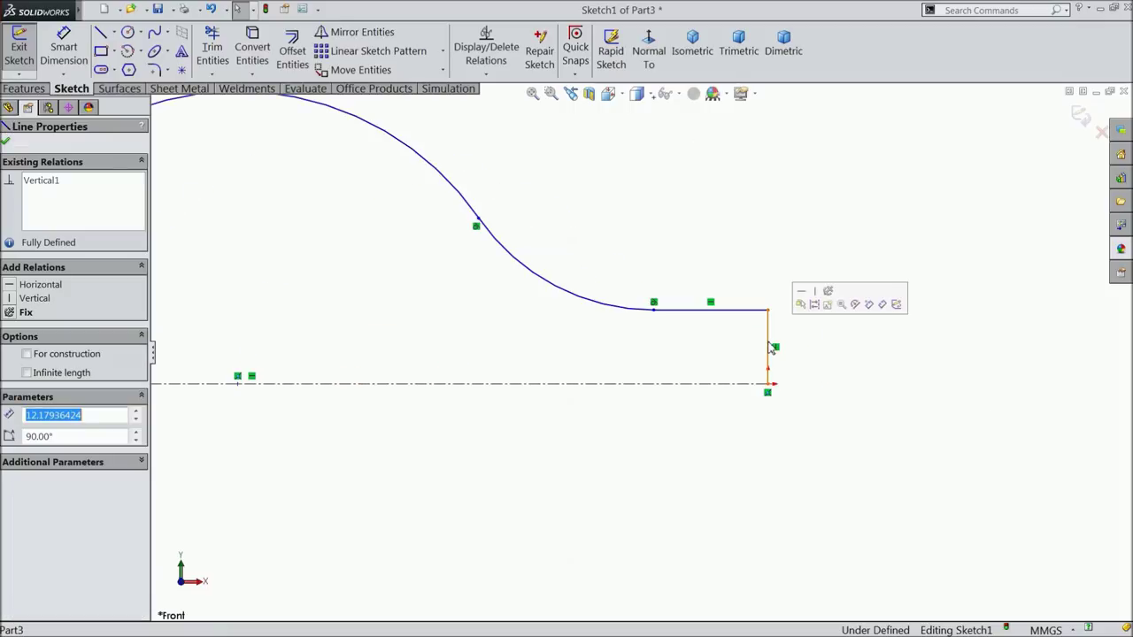
click(806, 301)
scroll(801, 367, up, 3)
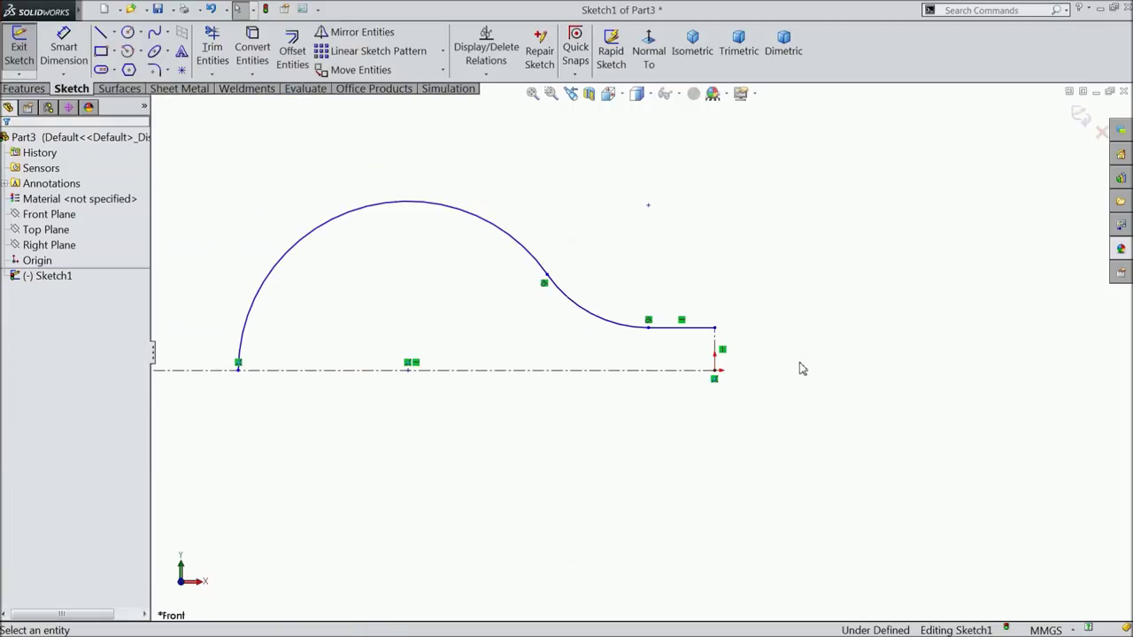
scroll(457, 305, down, 2)
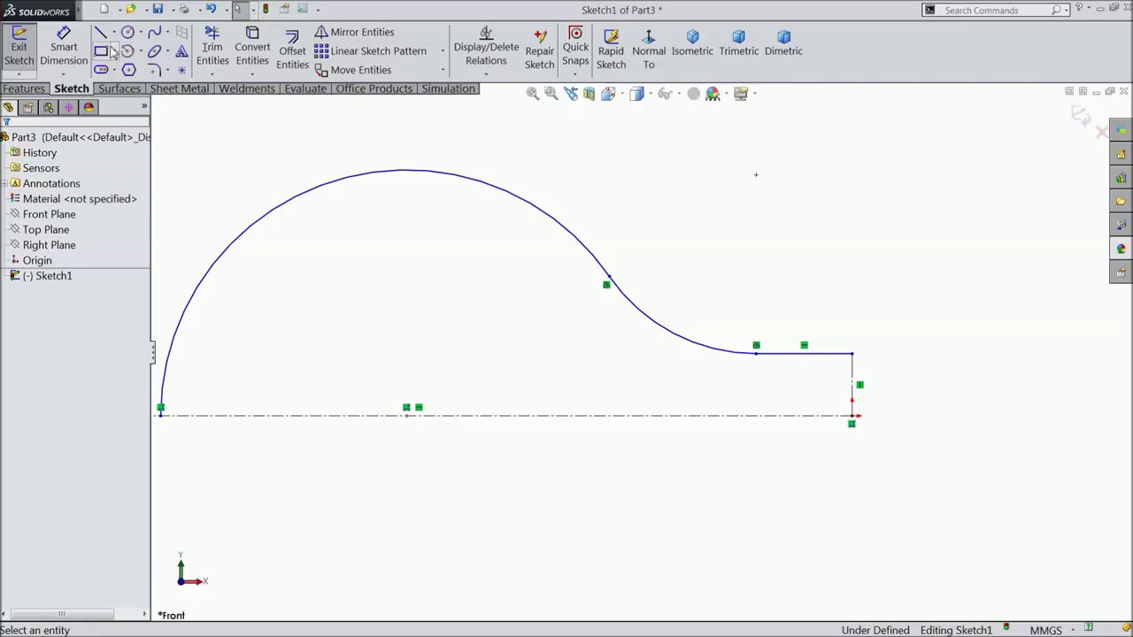
click(63, 49)
Dimension the neck line: height 11.6076/2 (5.80) above the centerline and length 6.
scroll(898, 385, down, 3)
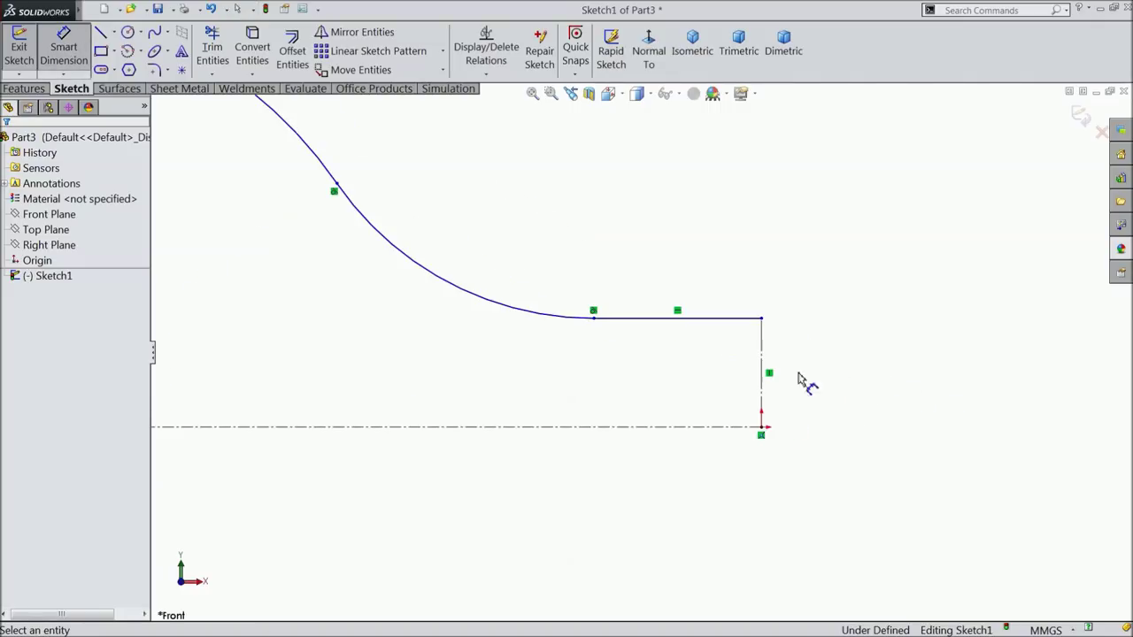
click(729, 320)
click(727, 429)
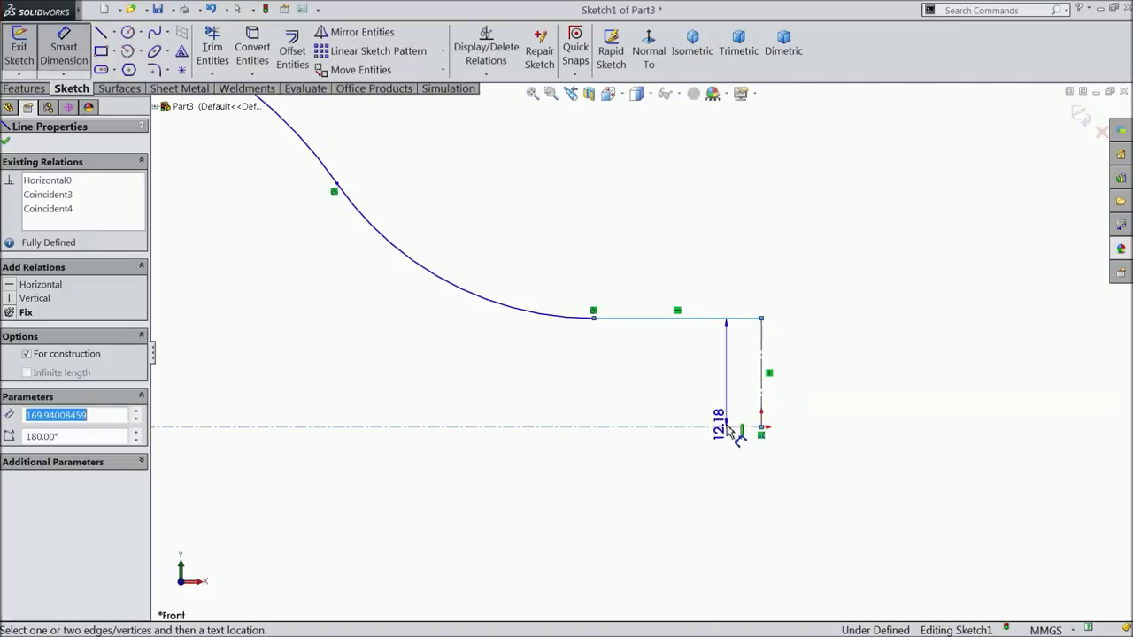
click(824, 382)
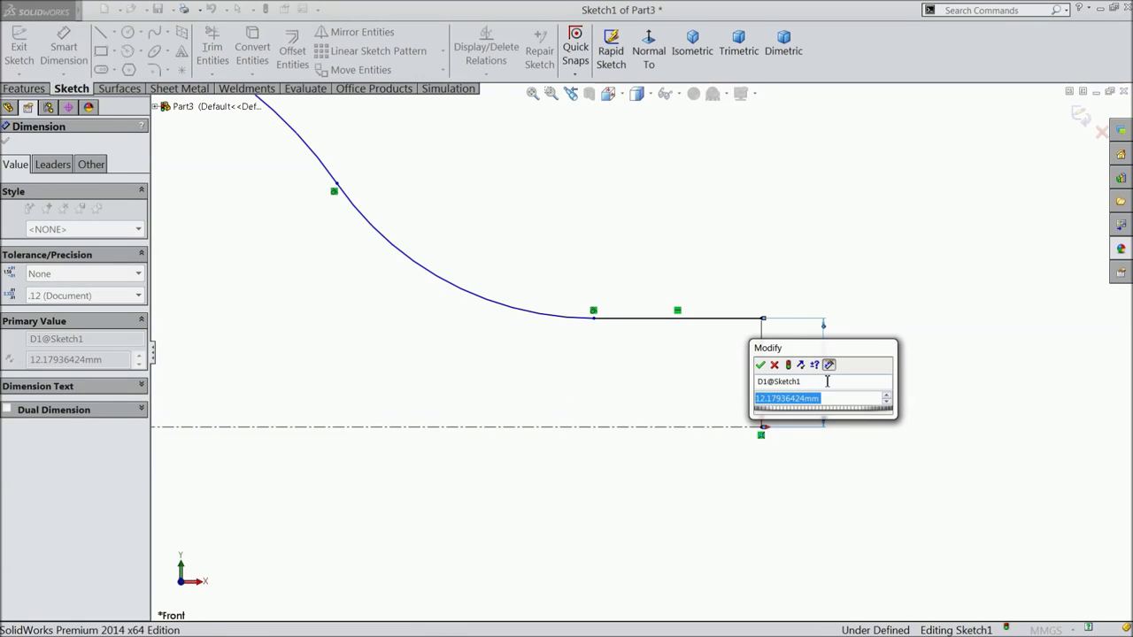
text(11)
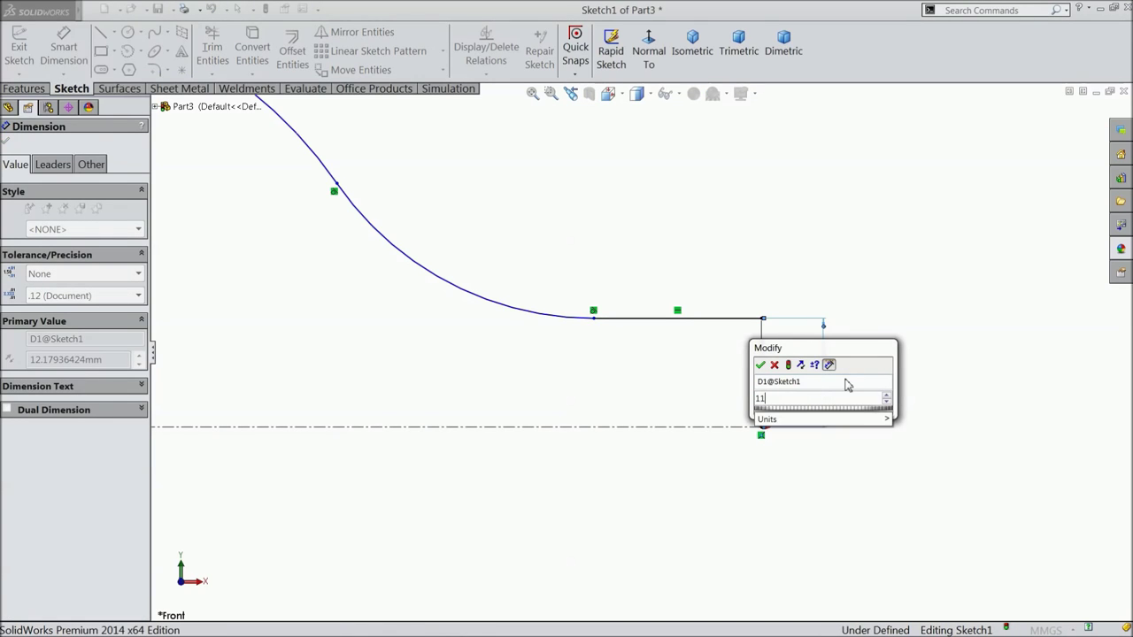
text(.6076/2)
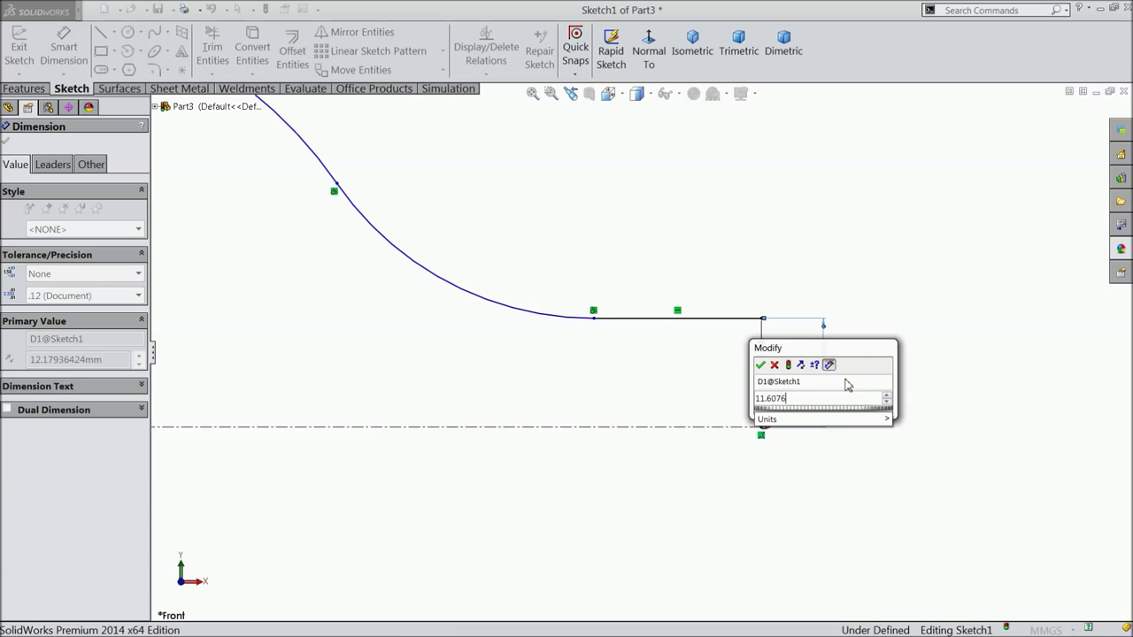
click(760, 365)
click(686, 318)
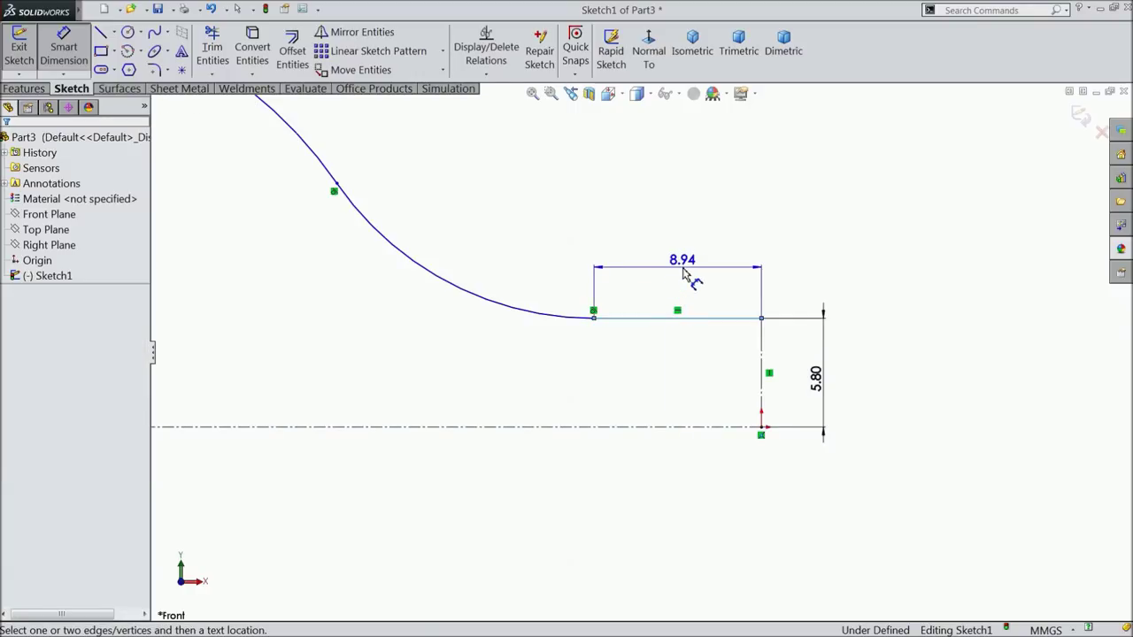
click(683, 285)
text(6)
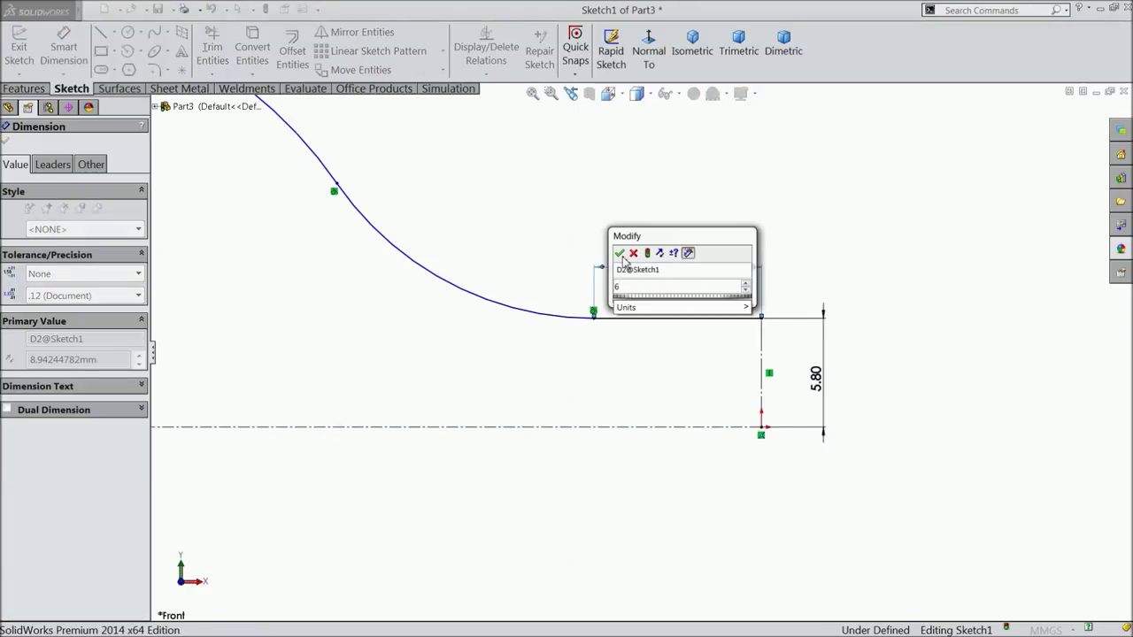
click(620, 254)
Give the large arc a radius of 29.74.
scroll(642, 320, up, 4)
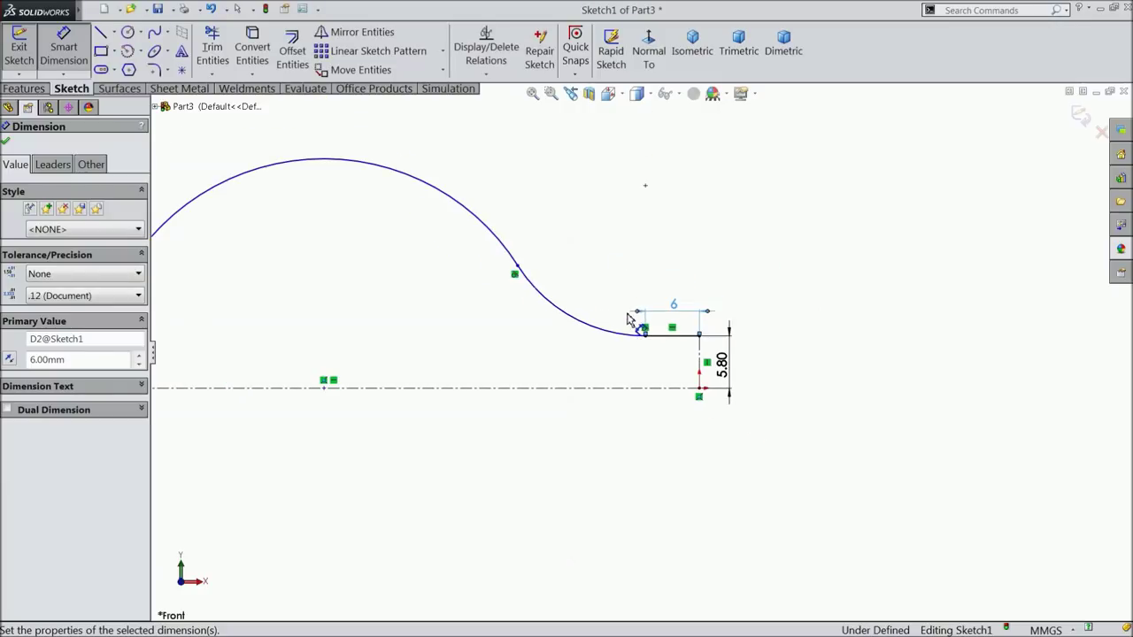
scroll(630, 319, up, 3)
scroll(540, 310, down, 4)
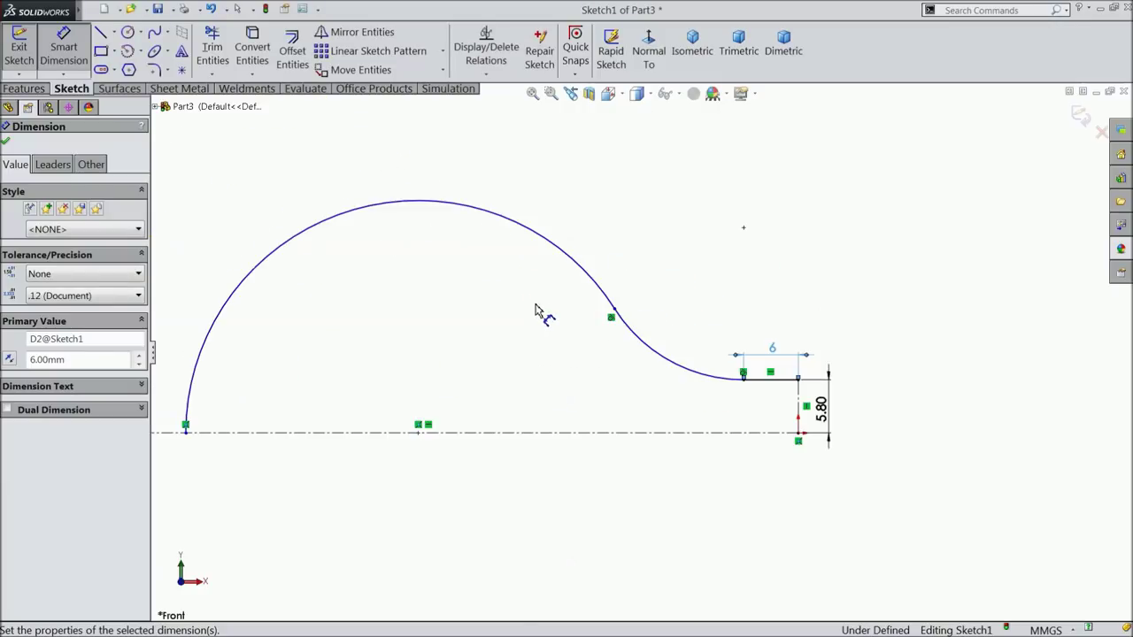
click(304, 235)
click(274, 202)
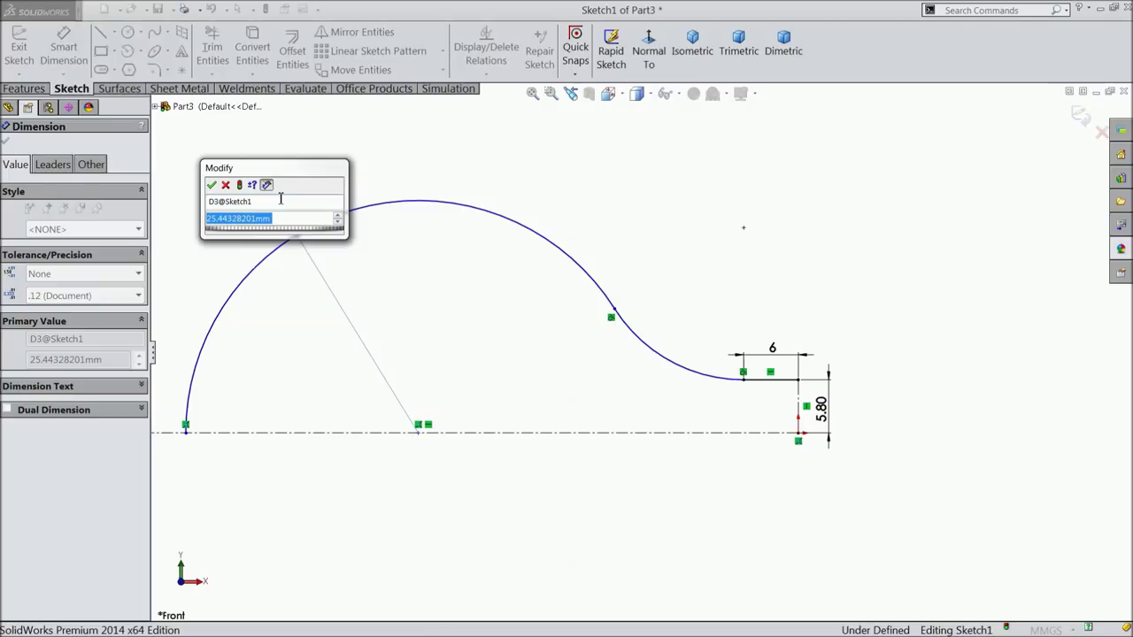
text(29.74)
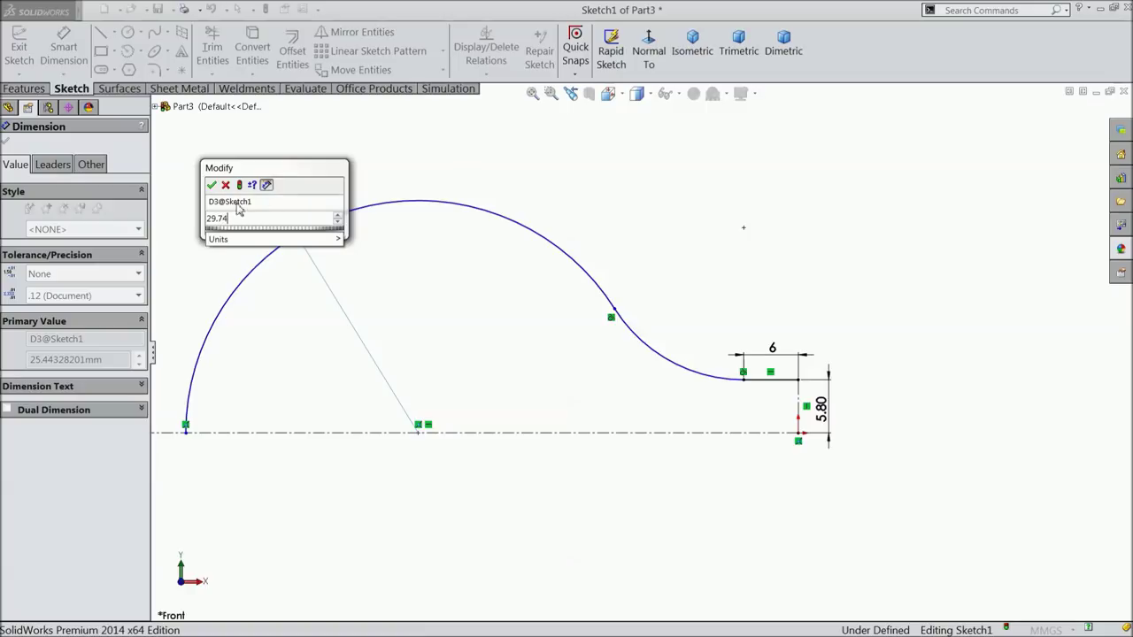
click(213, 186)
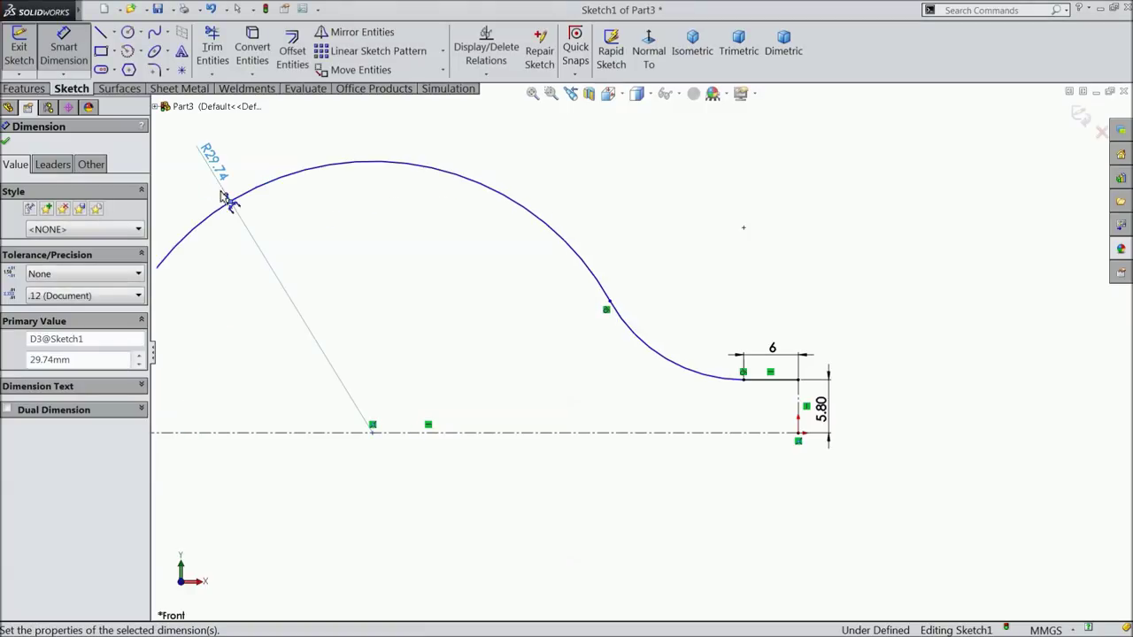
key(z)
scroll(605, 363, down, 3)
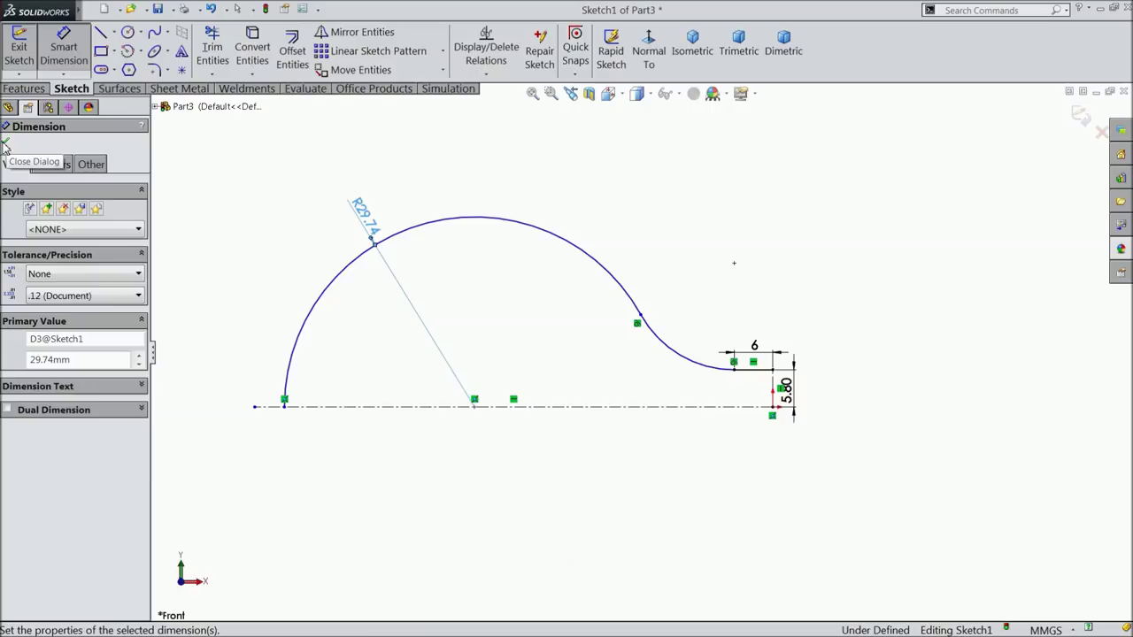
click(6, 142)
Drag the arc-to-curve junction to reshape the profile.
scroll(659, 327, down, 3)
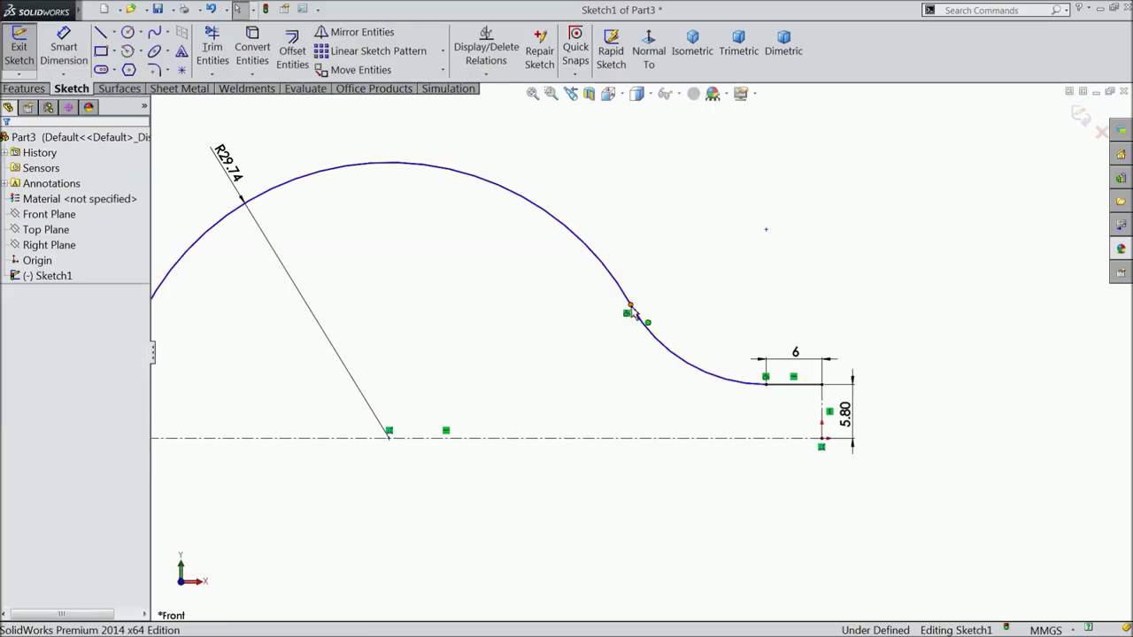
drag(632, 309, 610, 276)
scroll(638, 336, up, 5)
scroll(641, 367, down, 1)
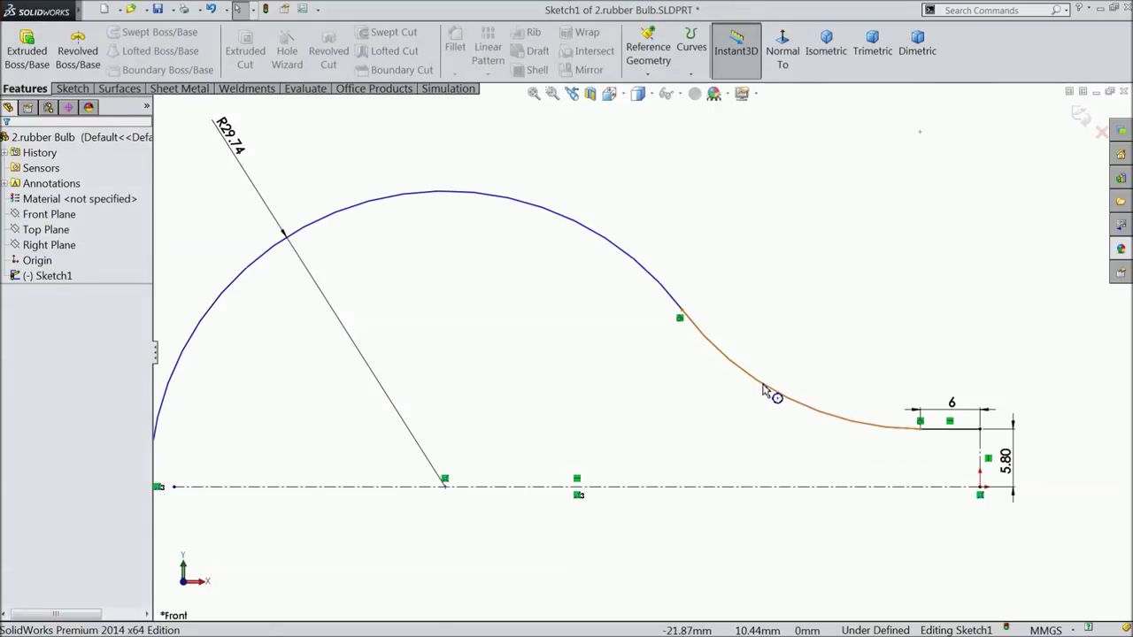
Delete the transition curve and shorten the big arc by pulling its end back.
click(764, 390)
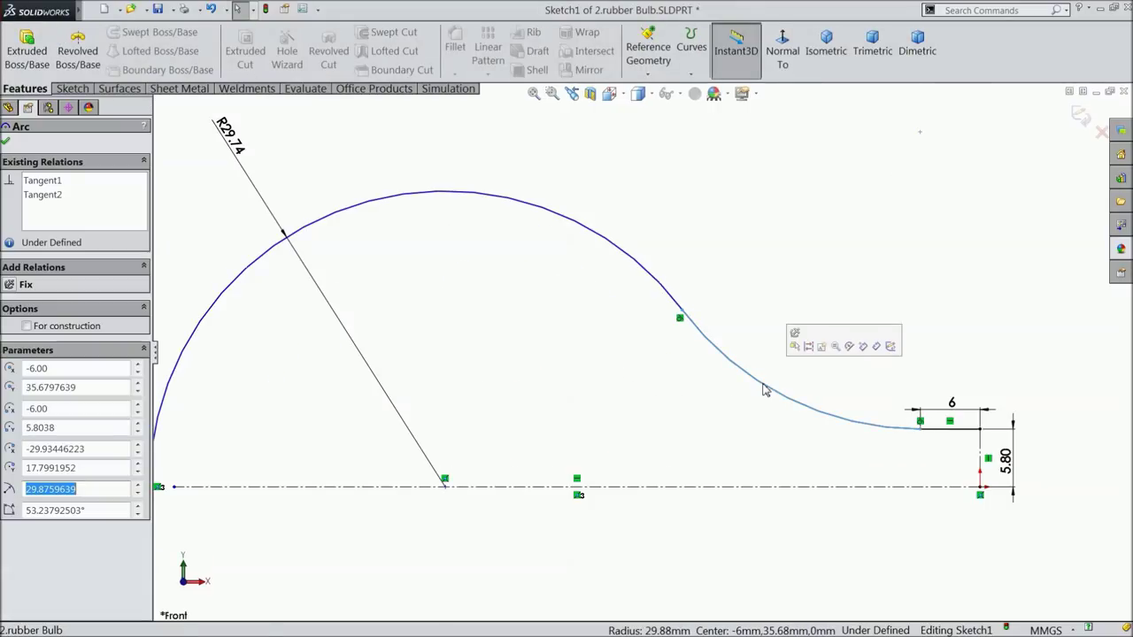
key(Delete)
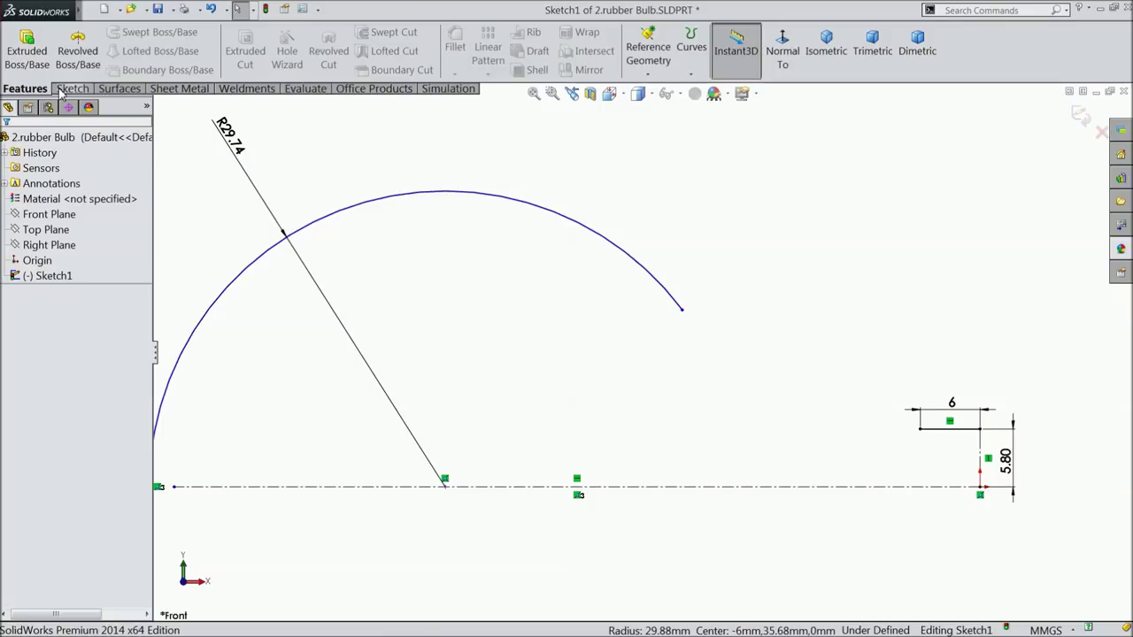
click(71, 89)
click(154, 32)
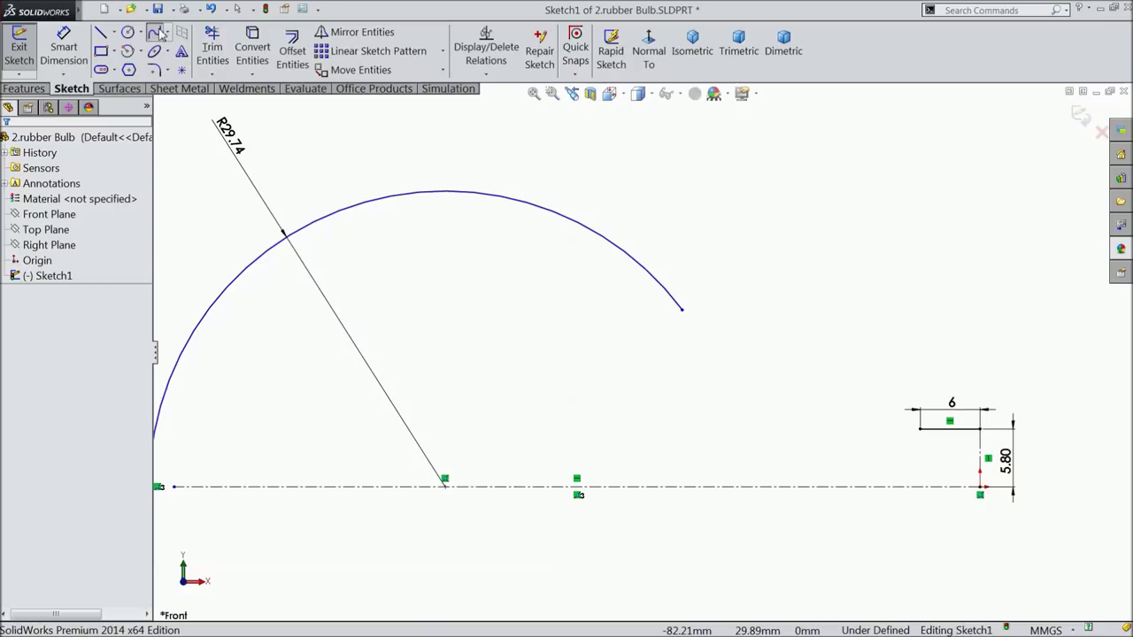
click(237, 8)
drag(683, 316, 629, 262)
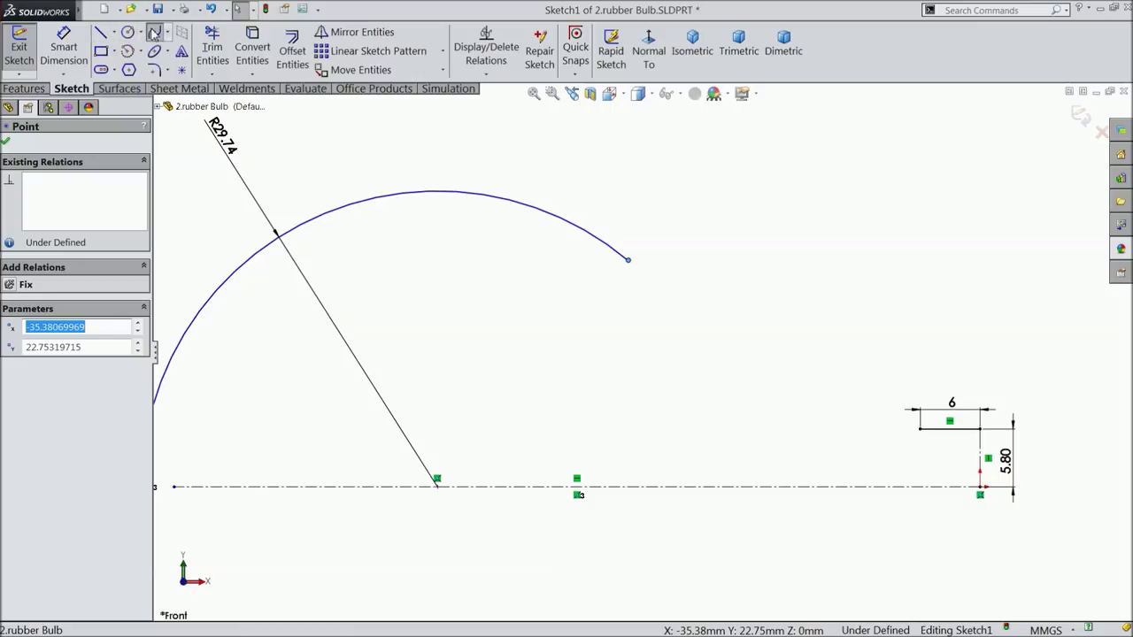
Draw a three-point spline from the big arc's end down to the neck line's left end.
click(153, 33)
click(629, 261)
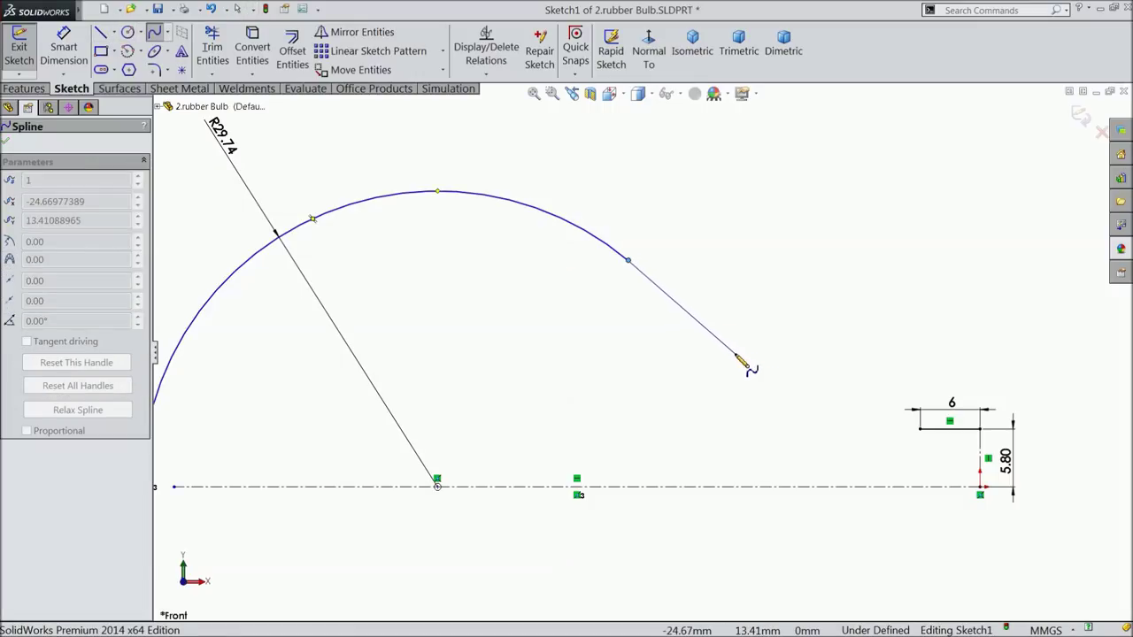
click(735, 350)
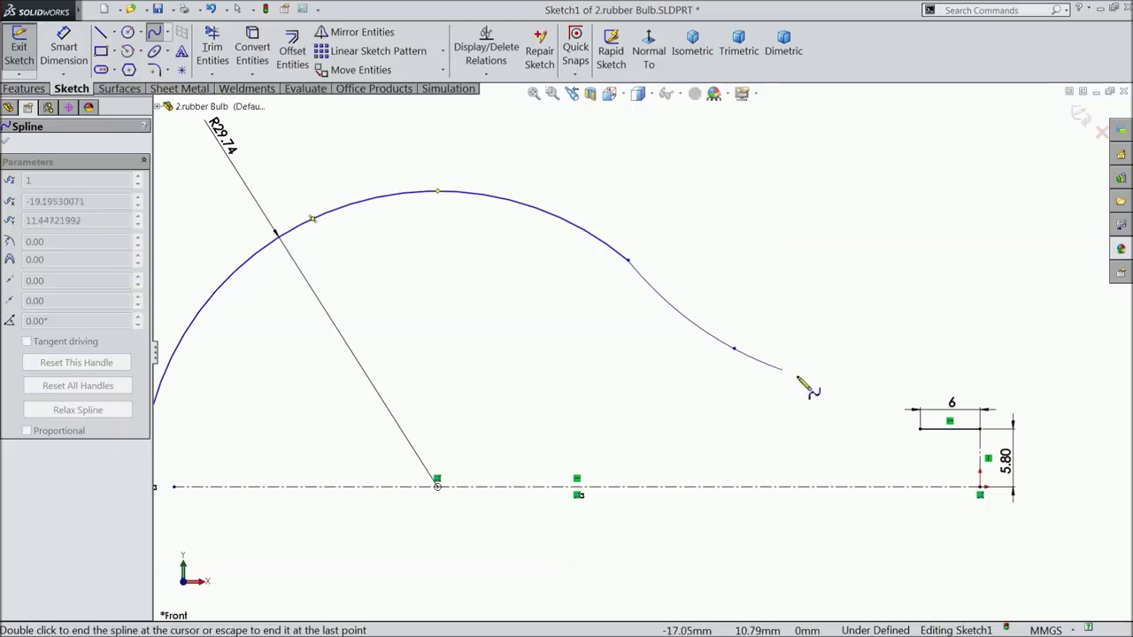
double_click(921, 429)
right_click(869, 325)
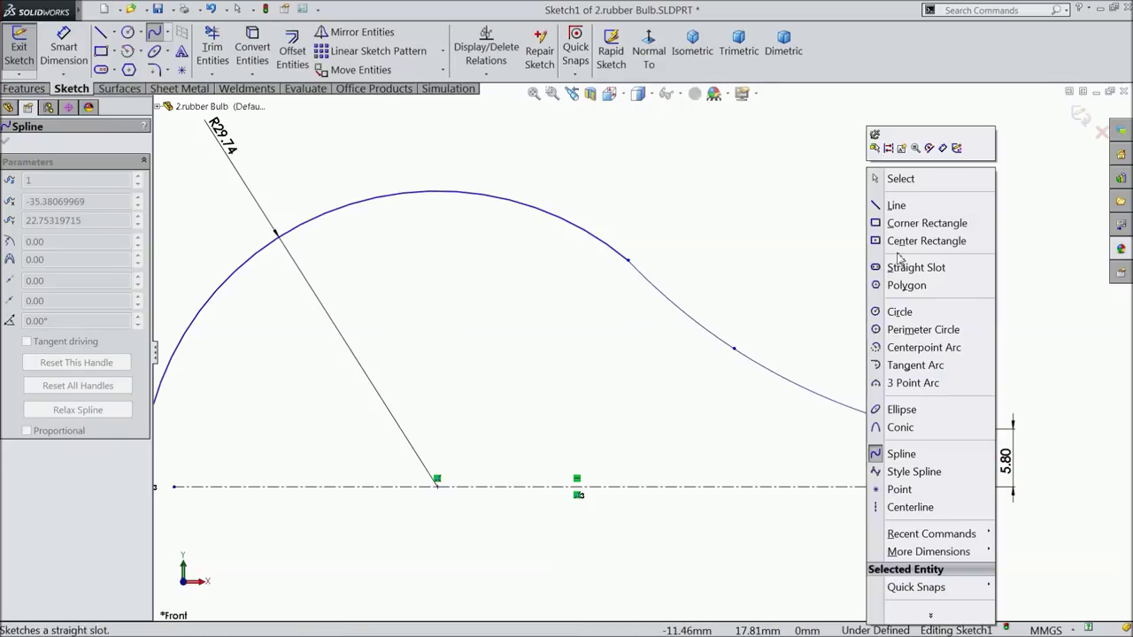
click(901, 183)
scroll(655, 288, down, 2)
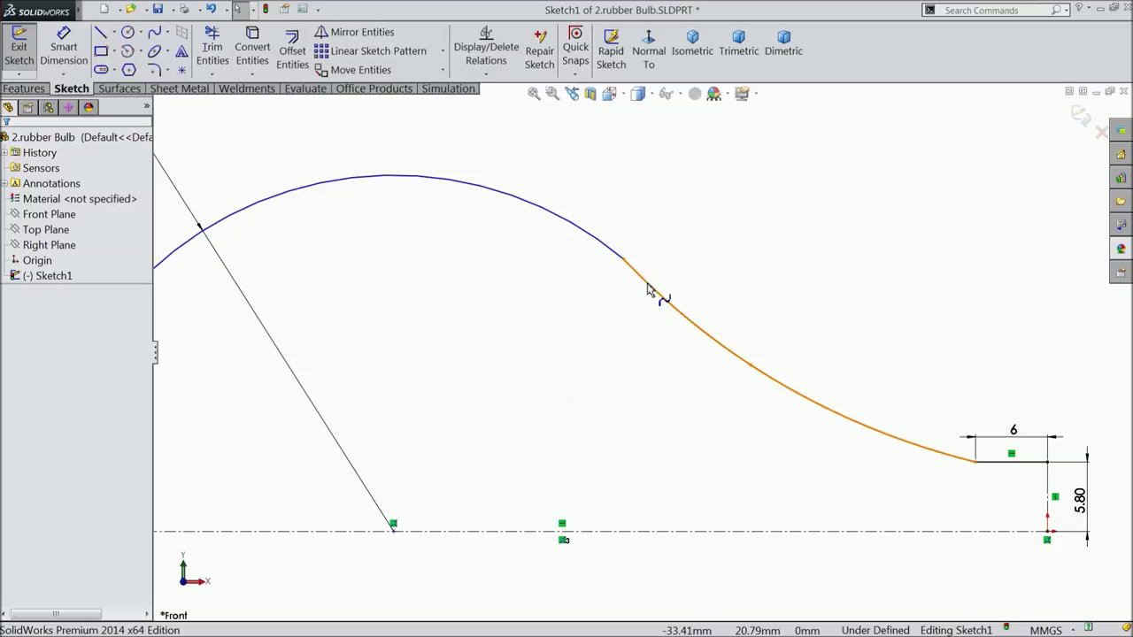
click(612, 253)
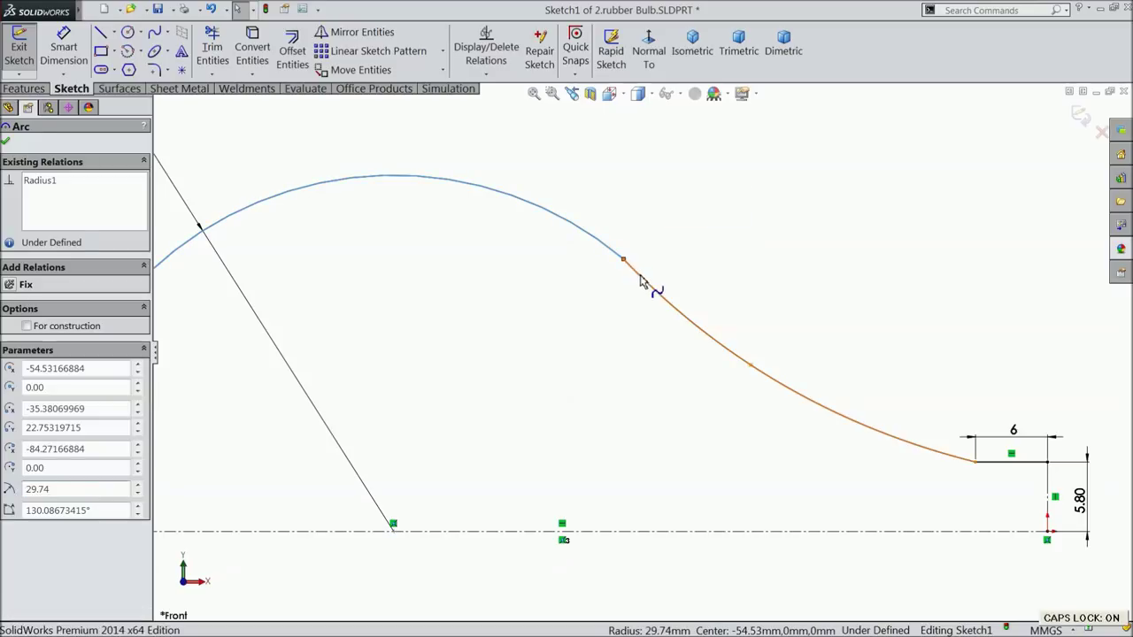
Rotate the spline's start tangent and nudge its middle point to smooth the arc join.
click(645, 283)
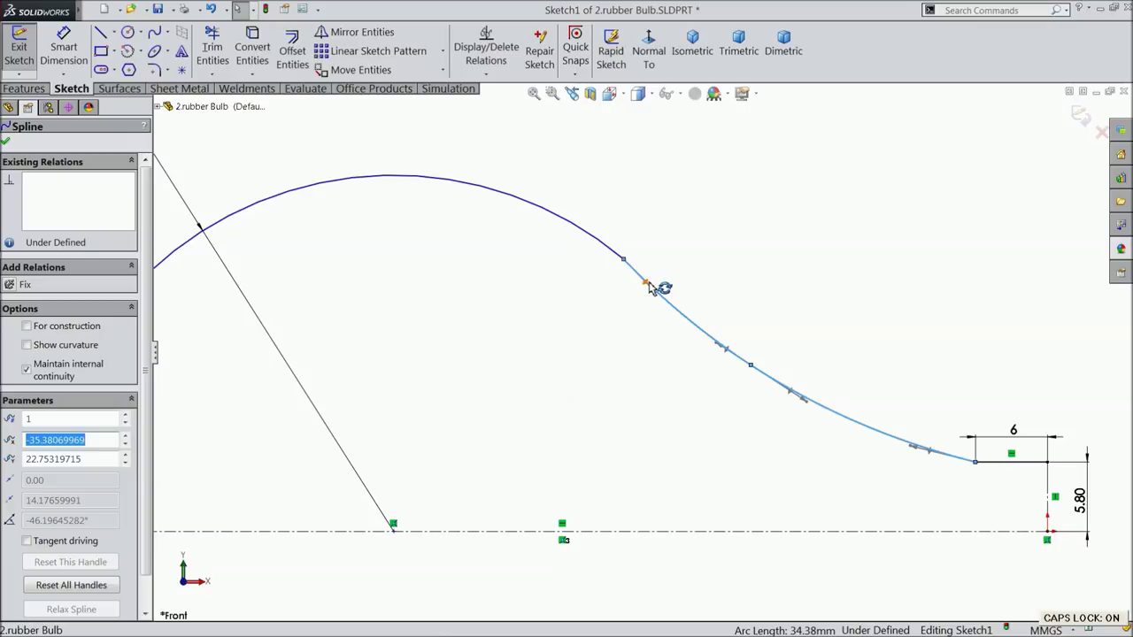
drag(647, 287, 658, 286)
click(752, 367)
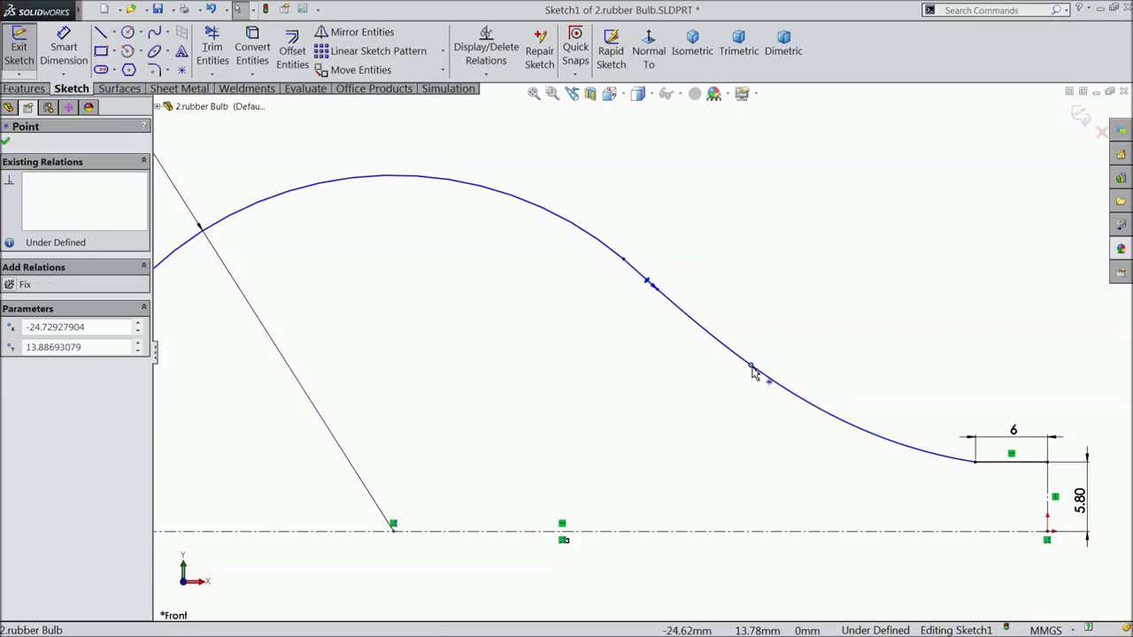
drag(756, 371, 759, 370)
Flatten the spline's tangent at the neck end and shift a spline point down-left.
click(950, 464)
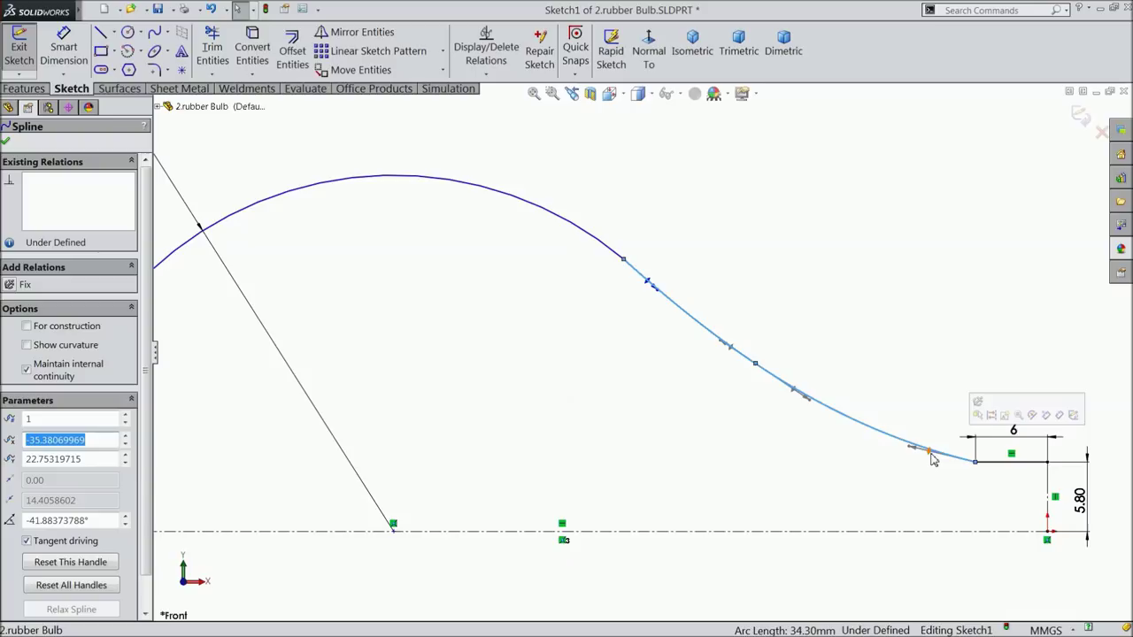
drag(929, 458, 917, 454)
key(z)
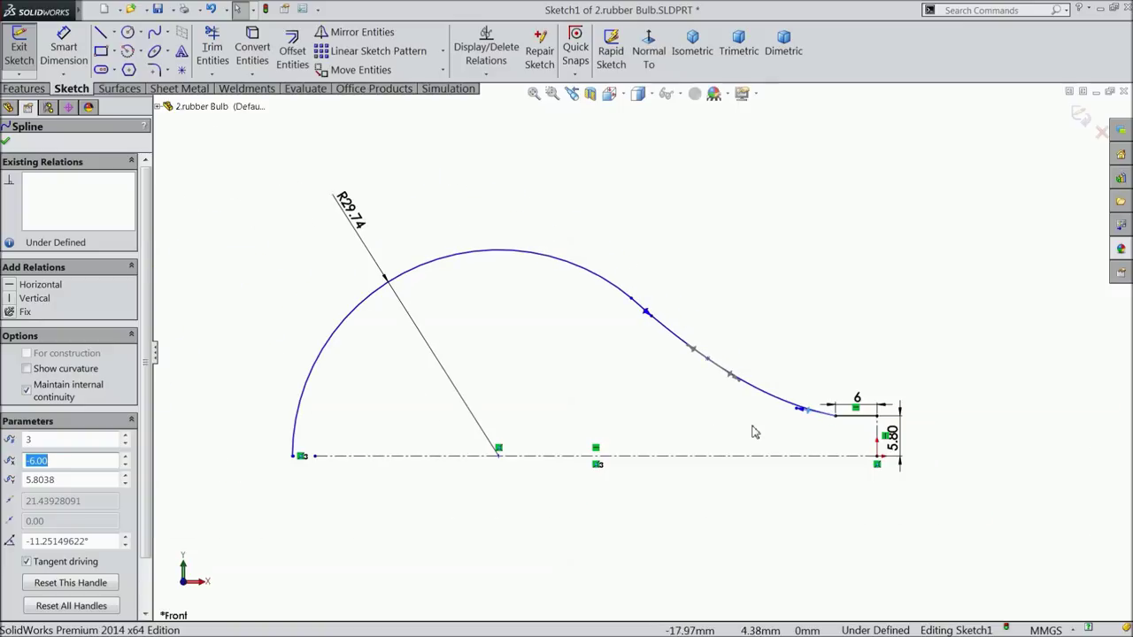
scroll(806, 427, down, 2)
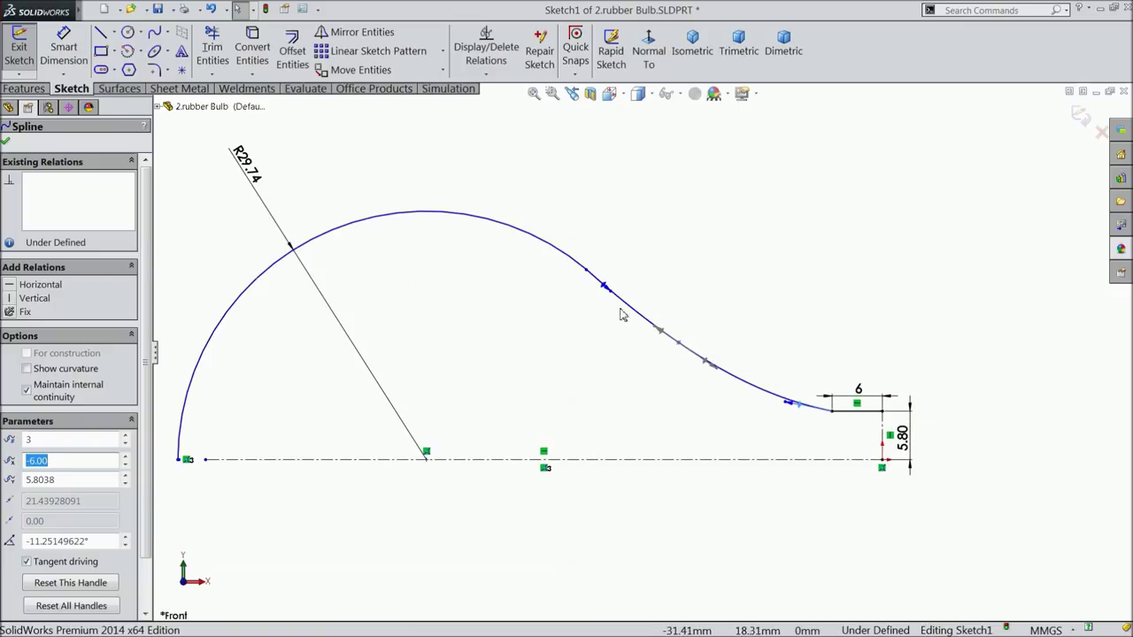
scroll(677, 375, down, 1)
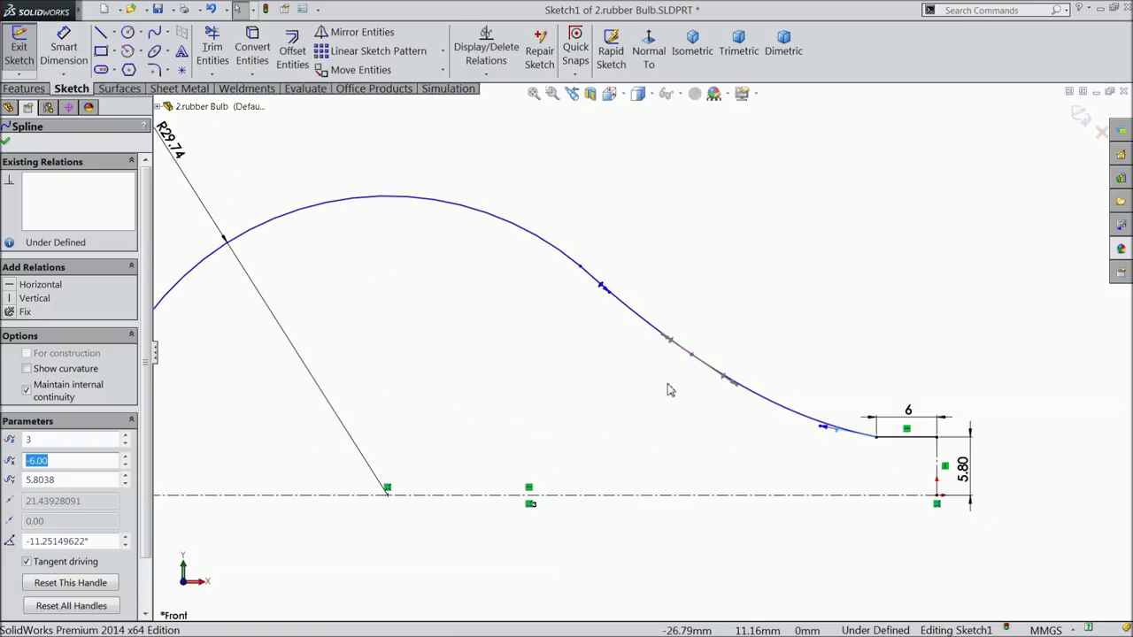
scroll(881, 454, down, 2)
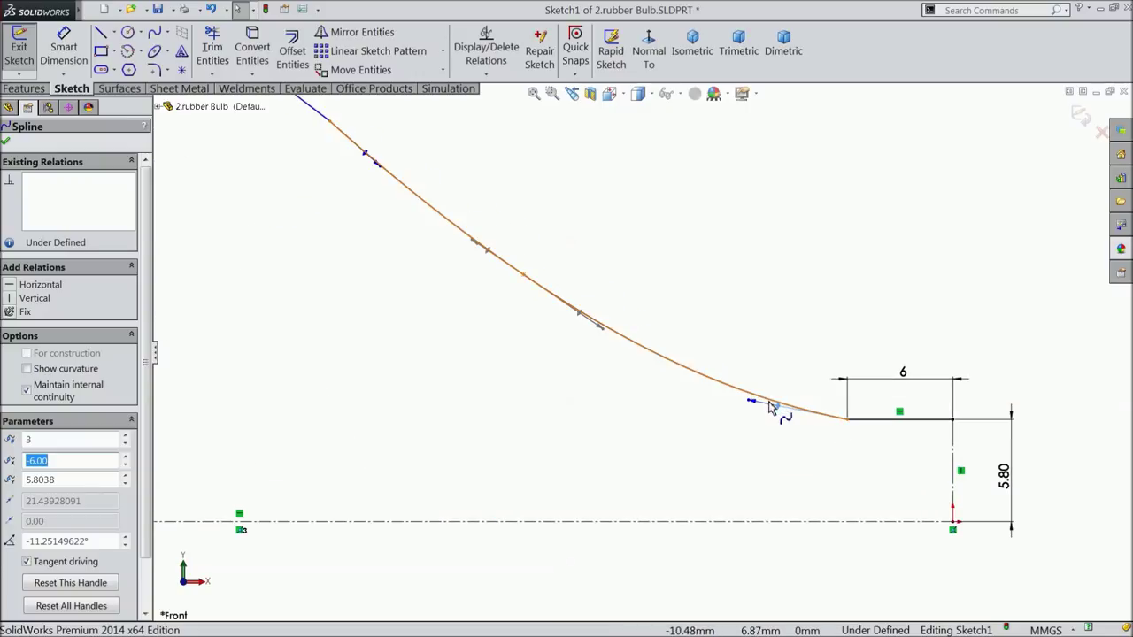
drag(771, 408, 776, 413)
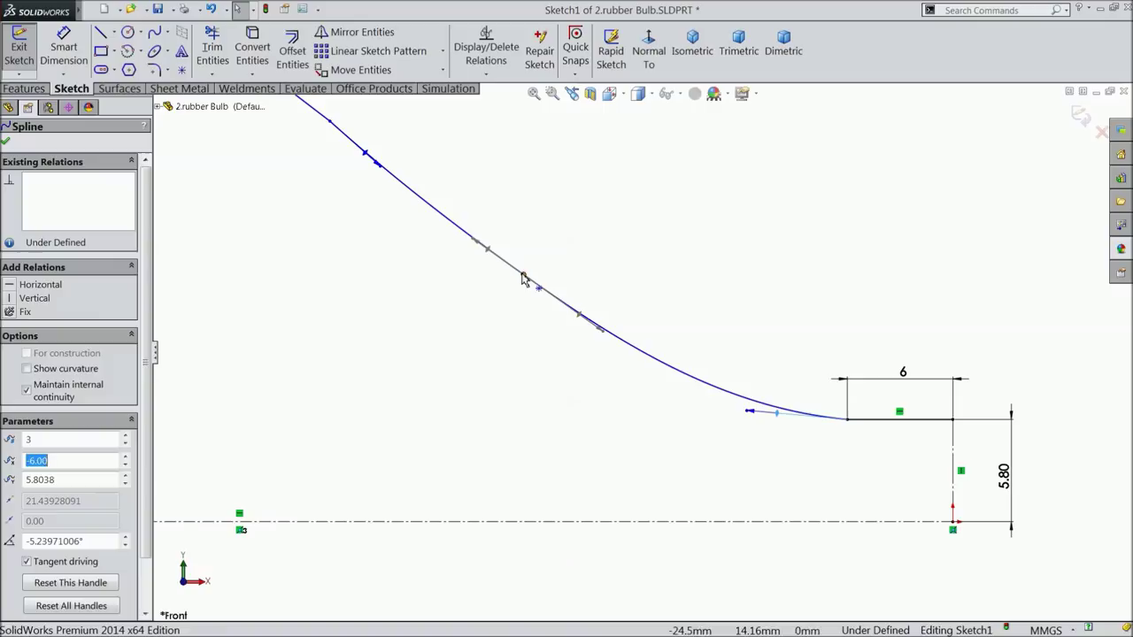
click(523, 276)
drag(519, 285, 517, 285)
scroll(405, 266, up, 3)
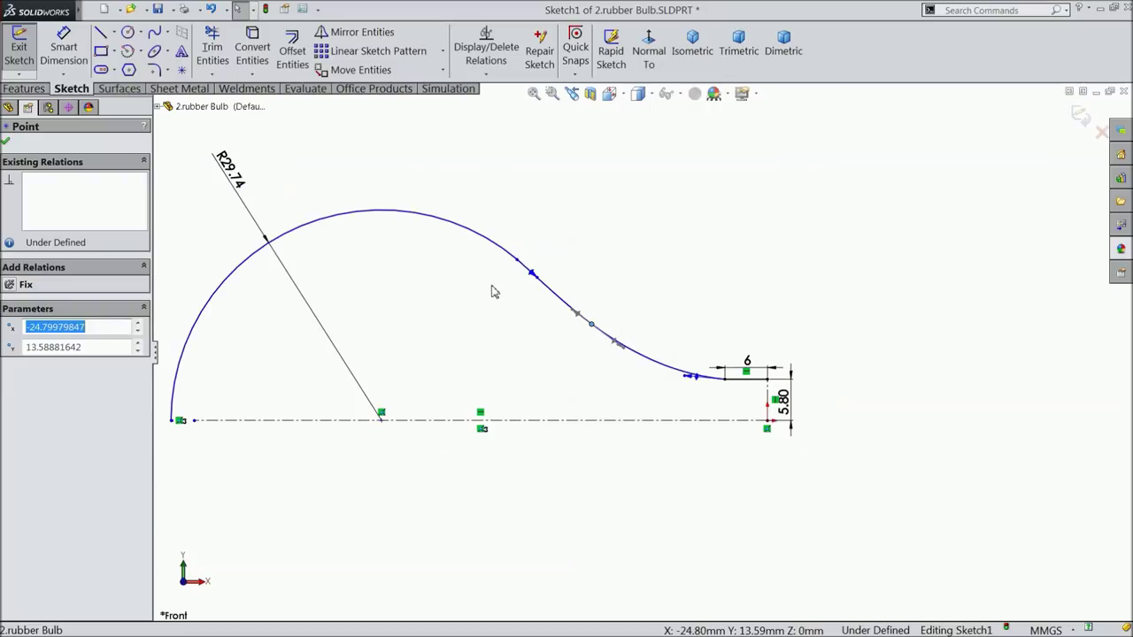
Dimension the profile's overall length from the arc end to the neck end as 83.62.
click(64, 49)
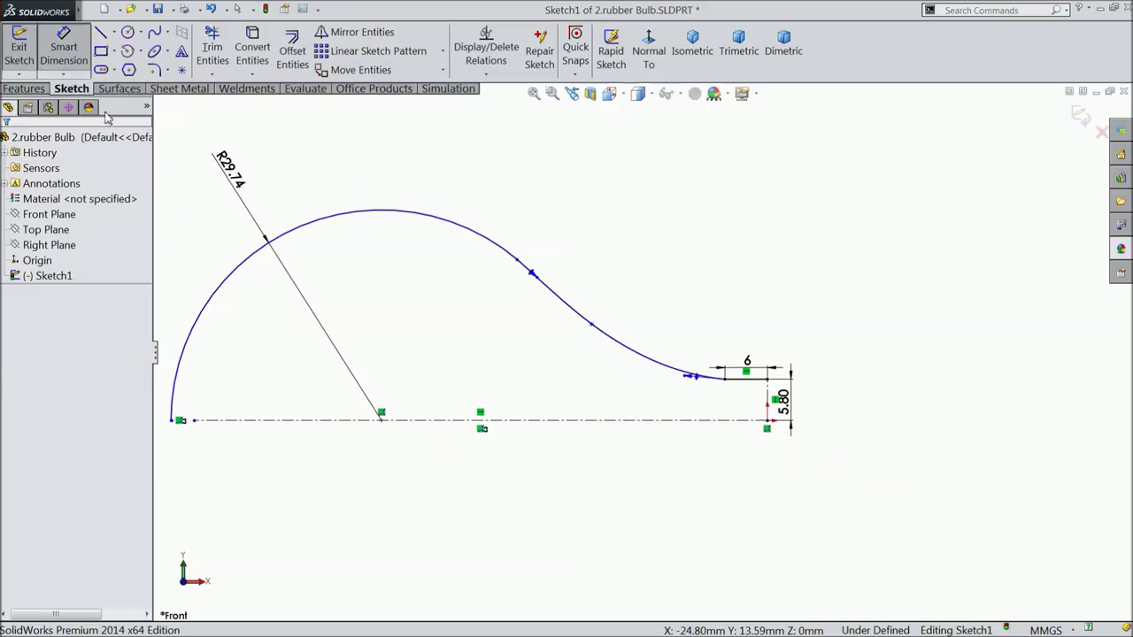
click(173, 422)
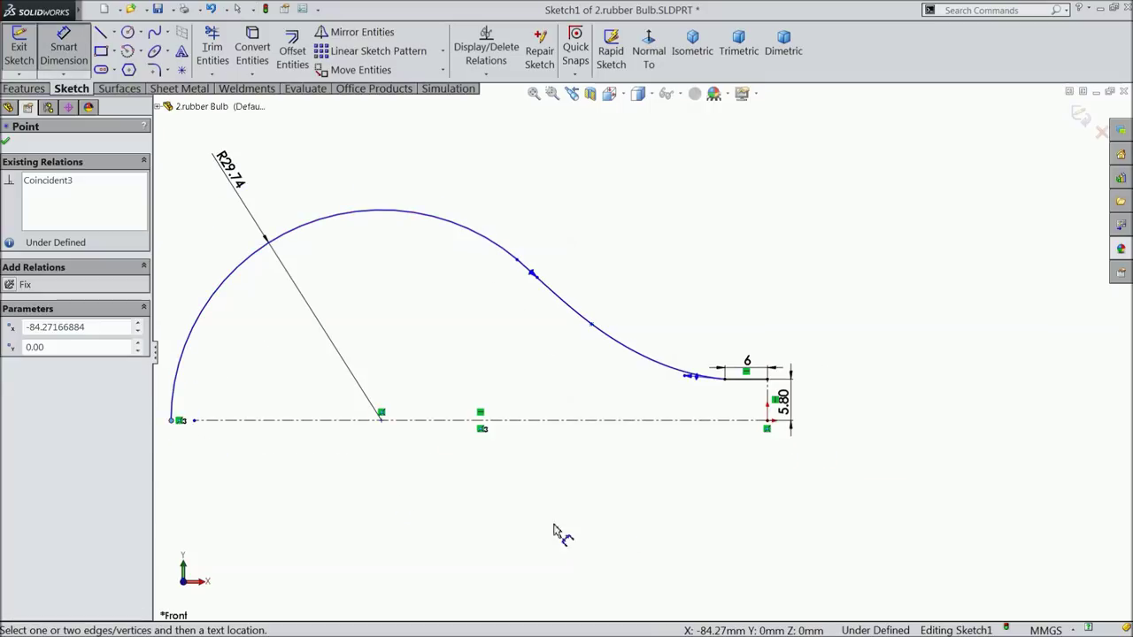
click(767, 428)
click(479, 479)
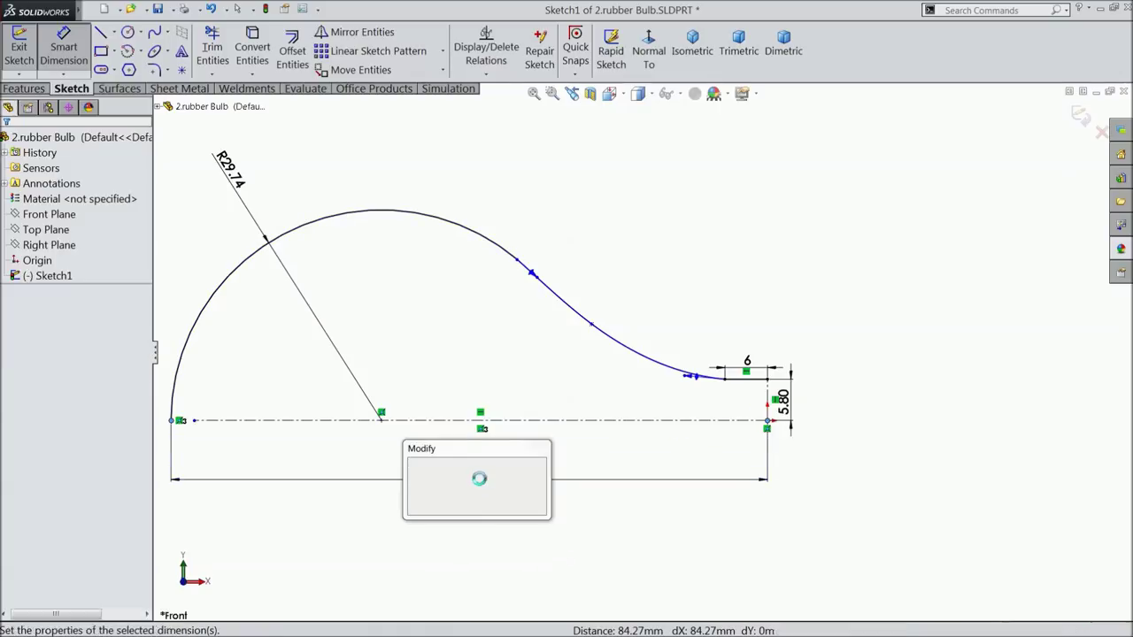
text(83.62)
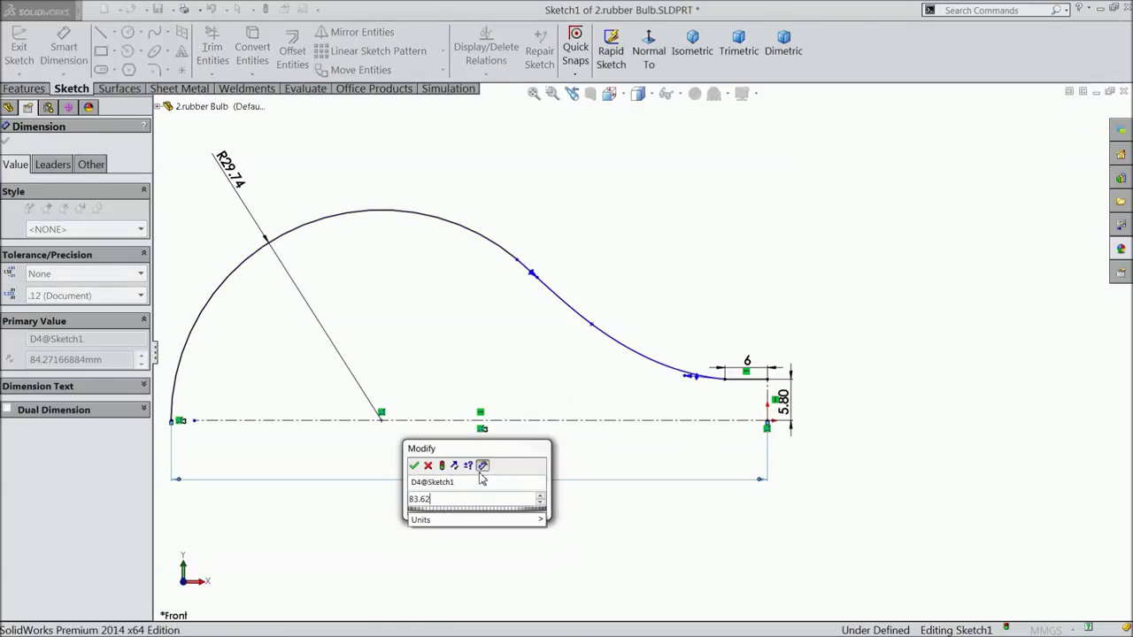
click(414, 466)
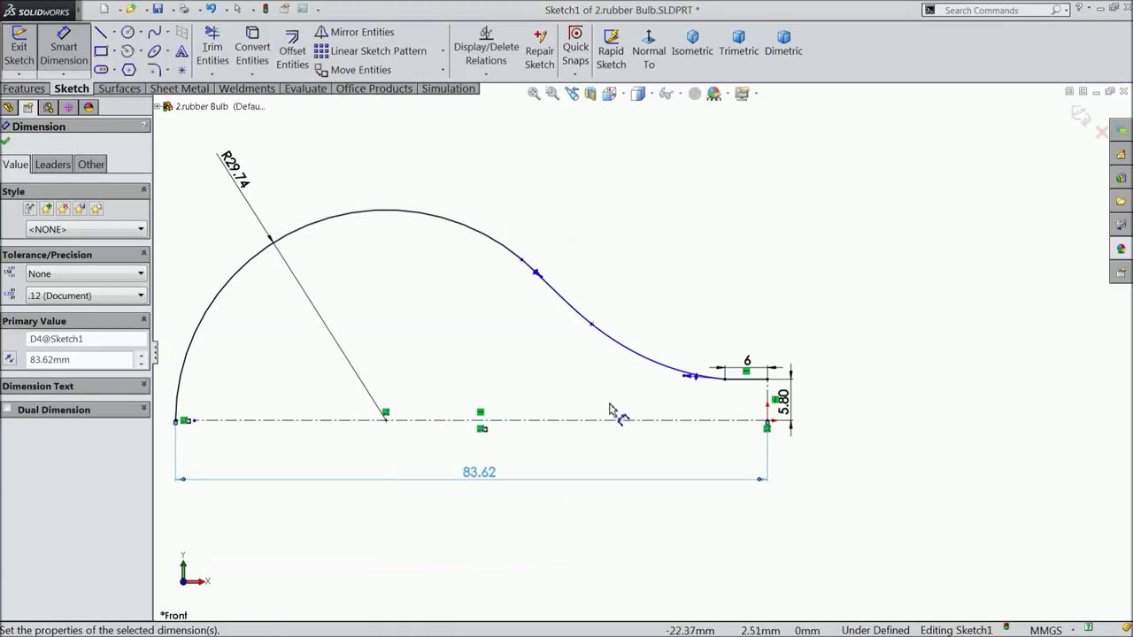
click(7, 142)
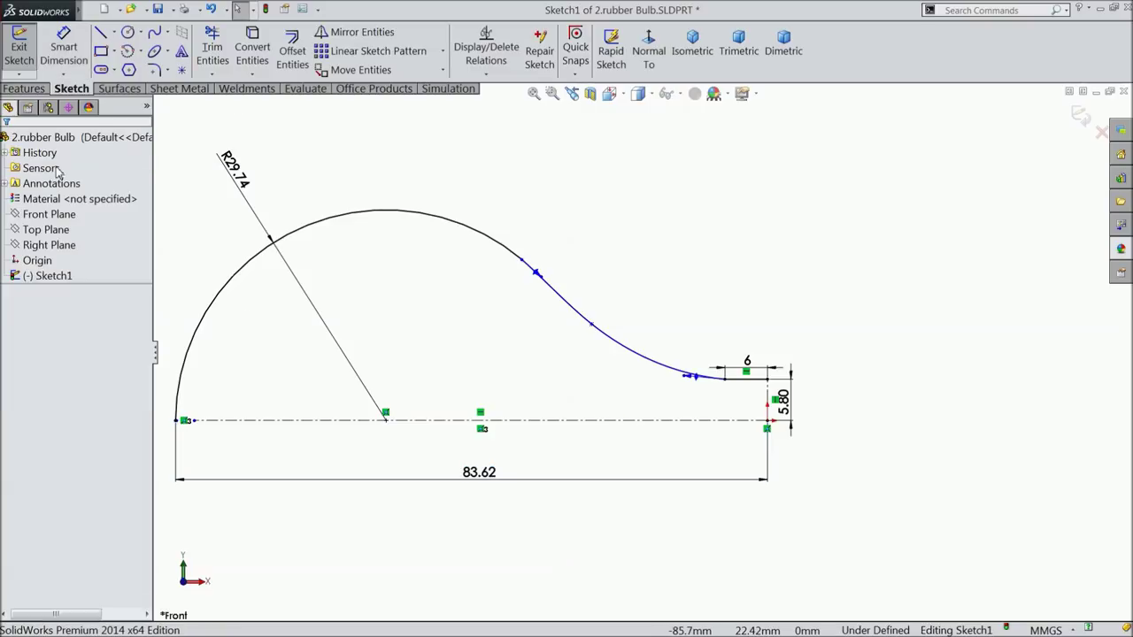
scroll(540, 354, down, 2)
scroll(749, 400, up, 4)
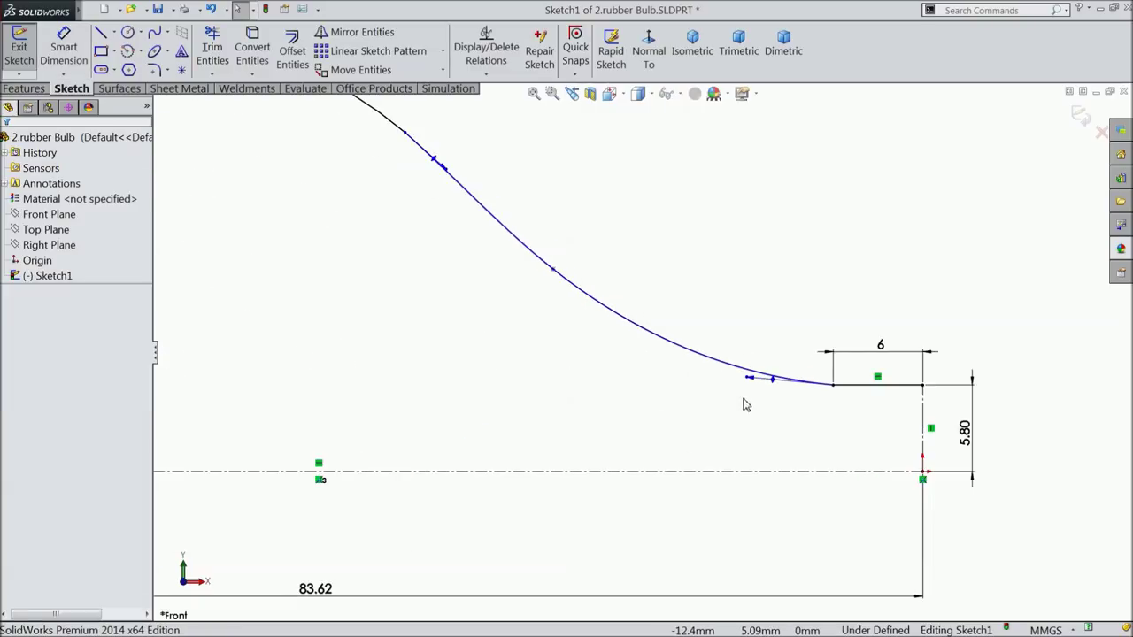
Offset the arc-and-spline chain by 0.62 mm to form the wall.
click(292, 51)
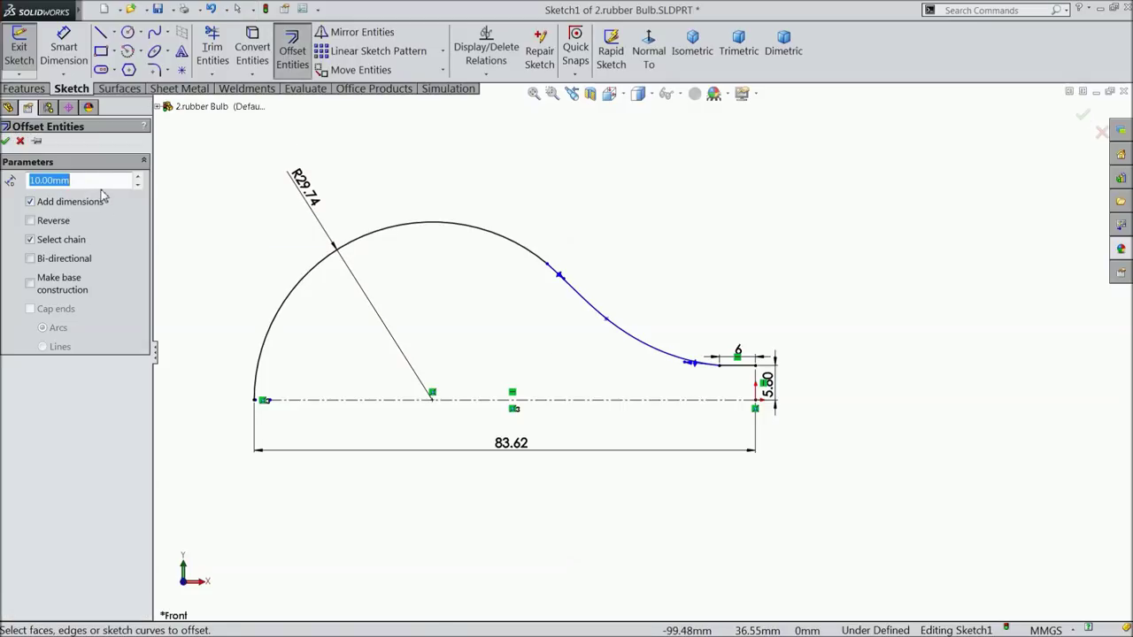
text(0.6)
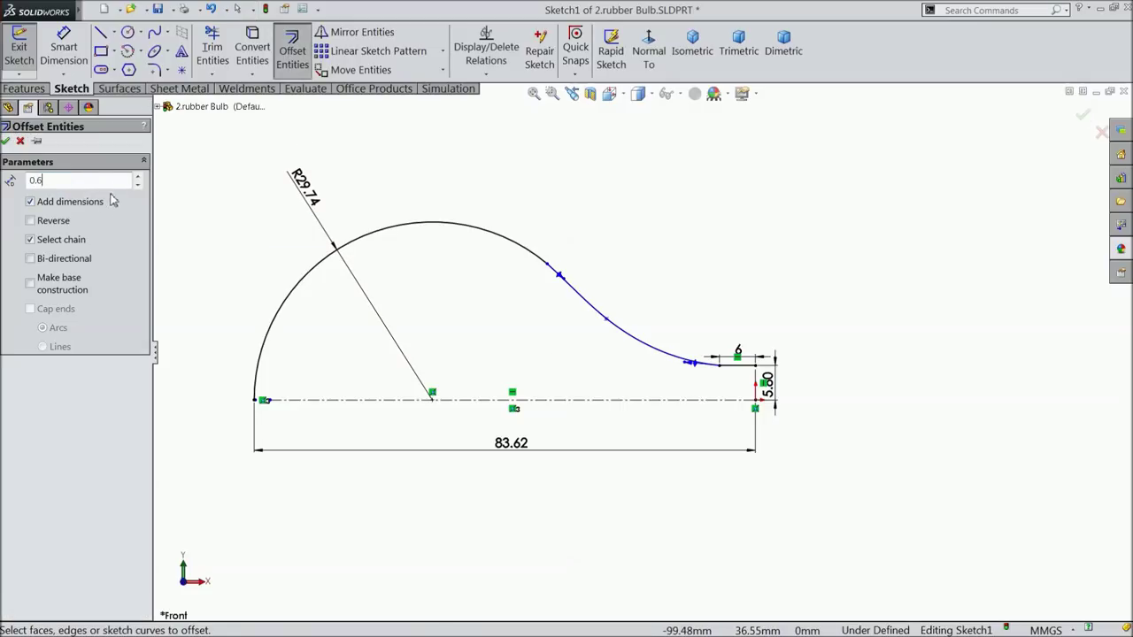
text(2)
key(Return)
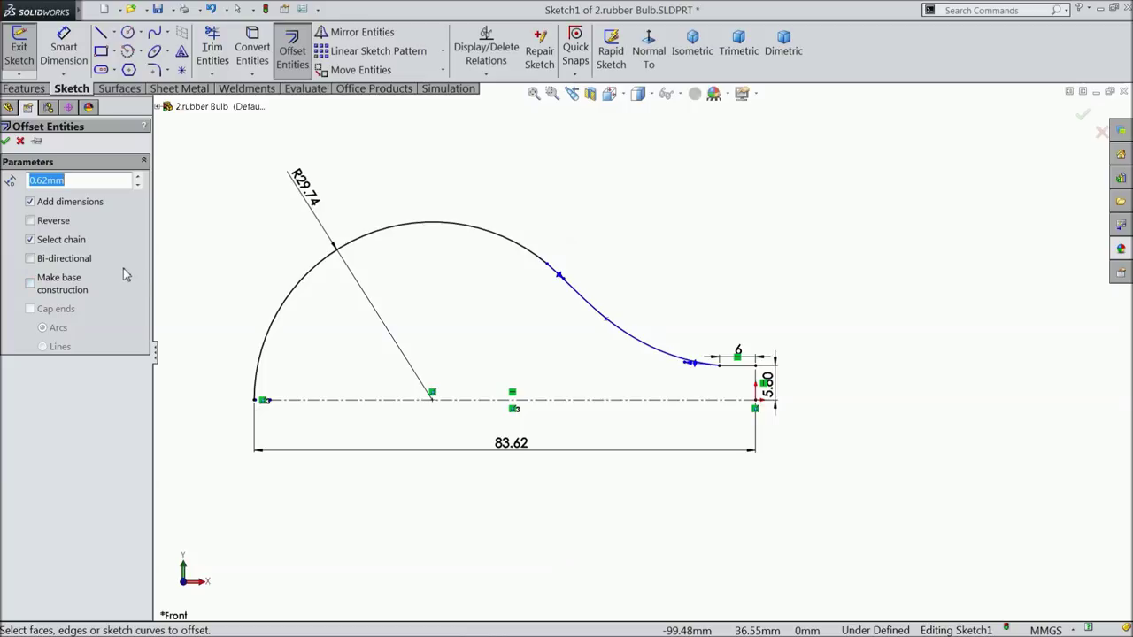
click(496, 237)
scroll(327, 361, up, 2)
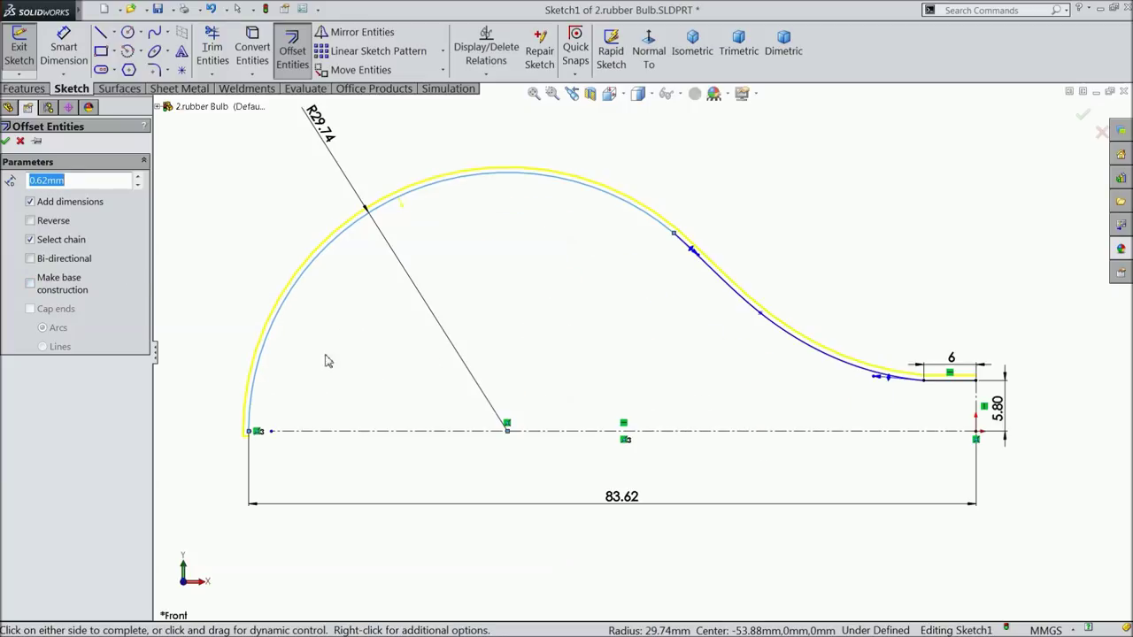
click(6, 141)
Draw a closing line at the bulb's left end.
click(101, 32)
scroll(273, 447, up, 3)
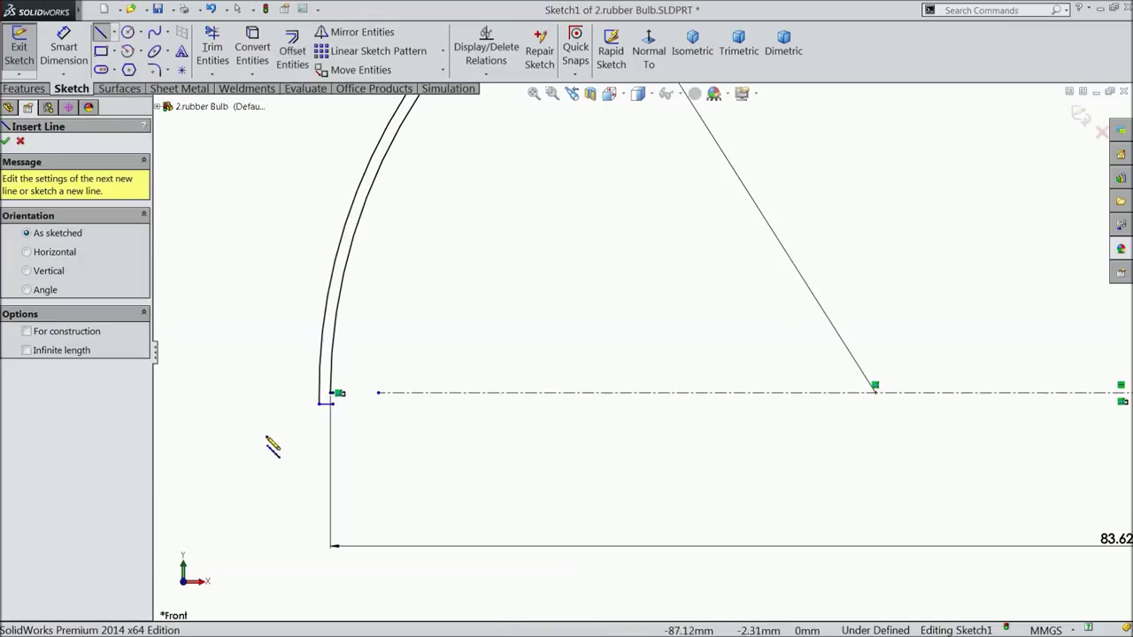
scroll(270, 438, up, 3)
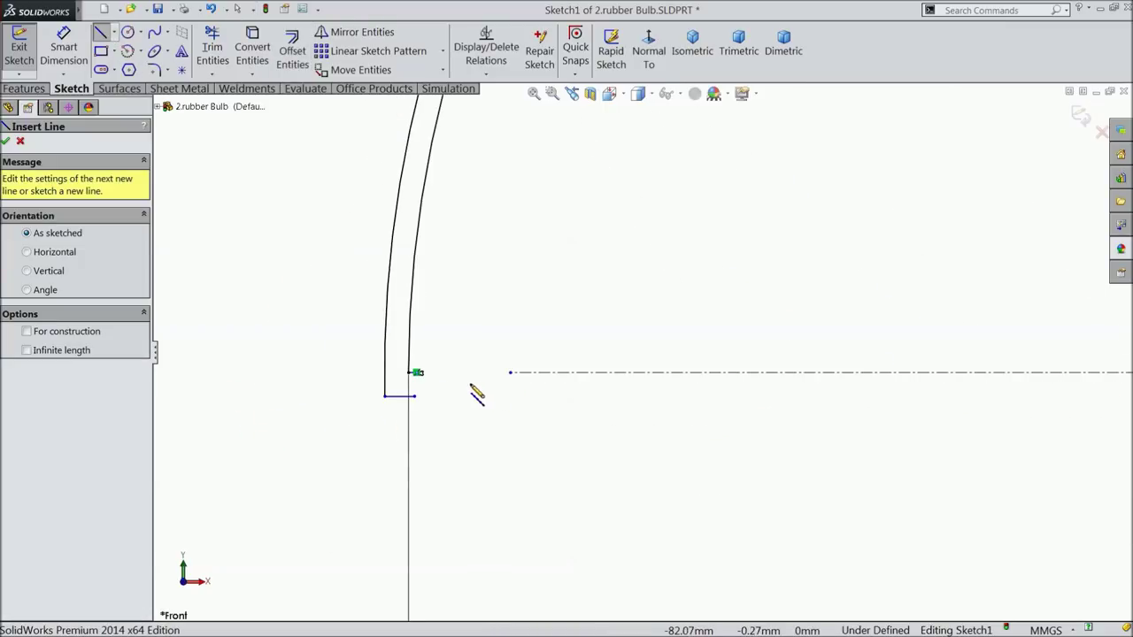
click(409, 372)
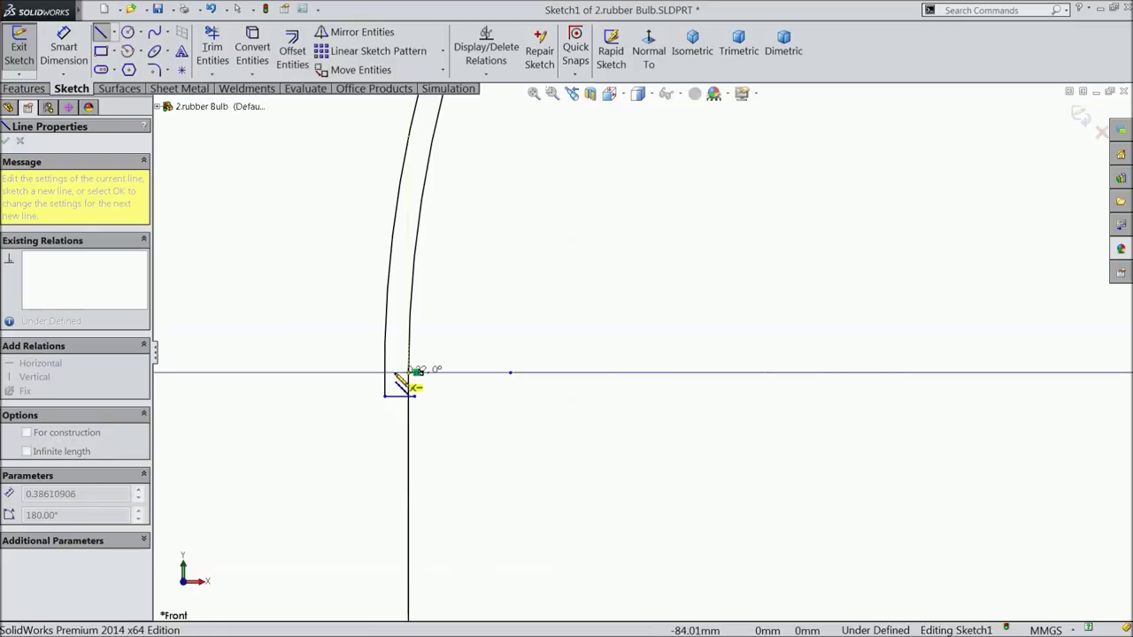
right_click(316, 352)
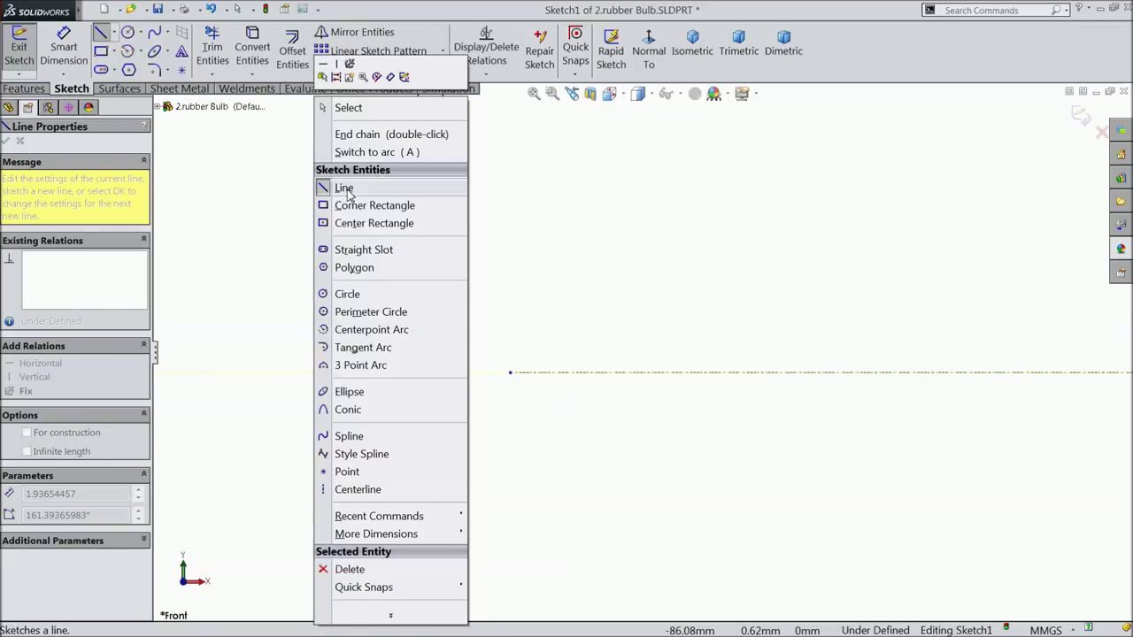
click(347, 106)
key(f)
scroll(531, 376, up, 5)
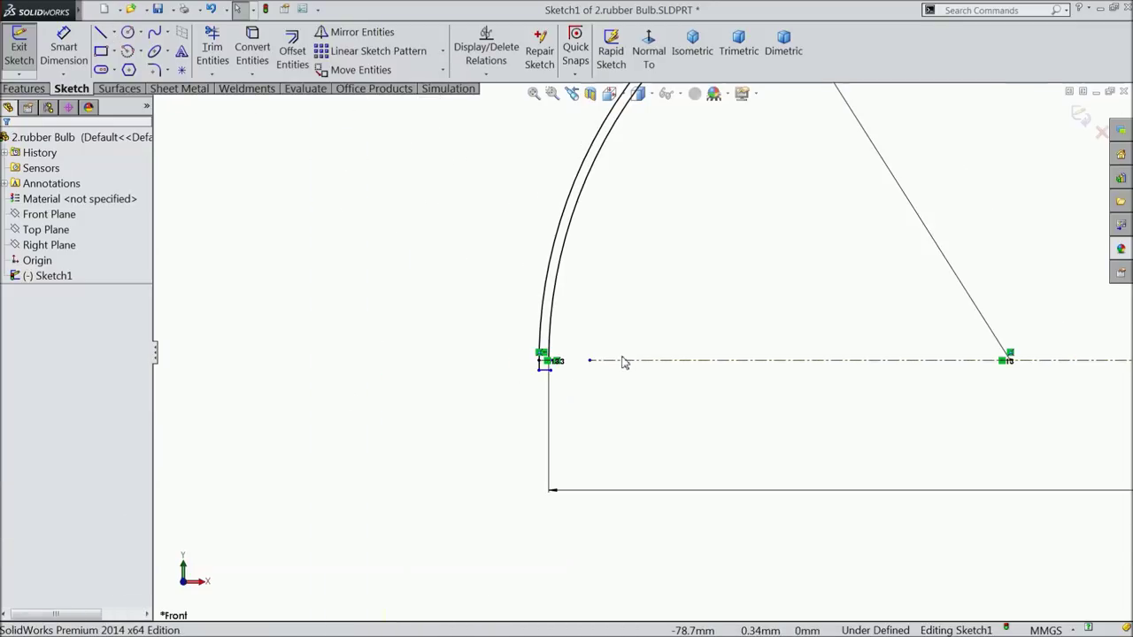
Trim the extra bottom line and the stub below the left end.
click(213, 49)
click(439, 412)
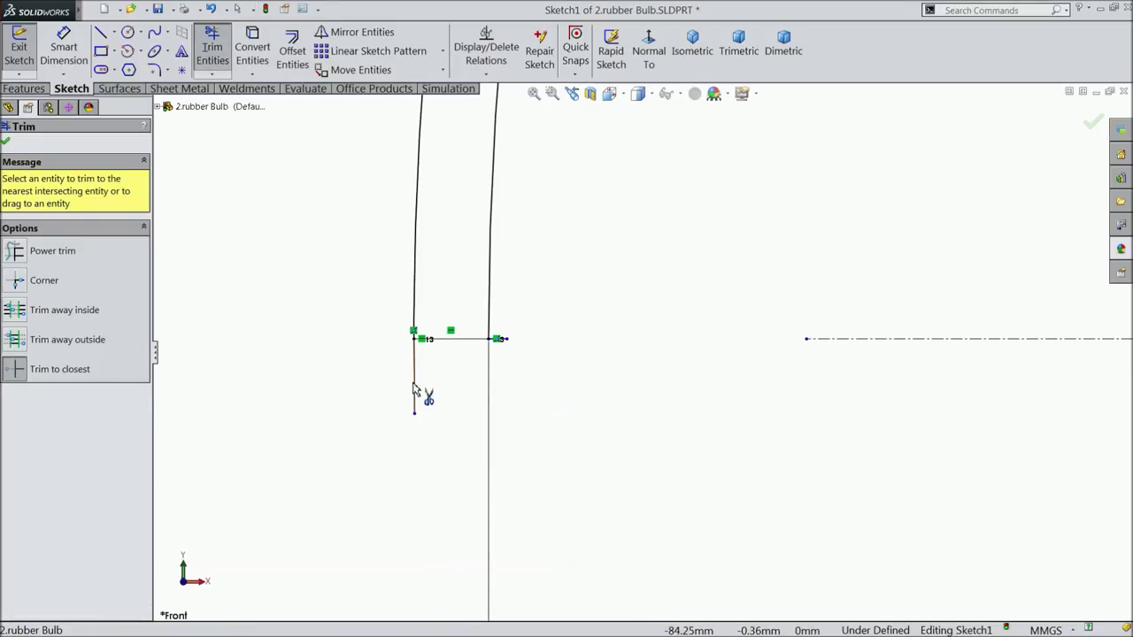
click(416, 384)
scroll(627, 354, down, 2)
scroll(538, 349, up, 6)
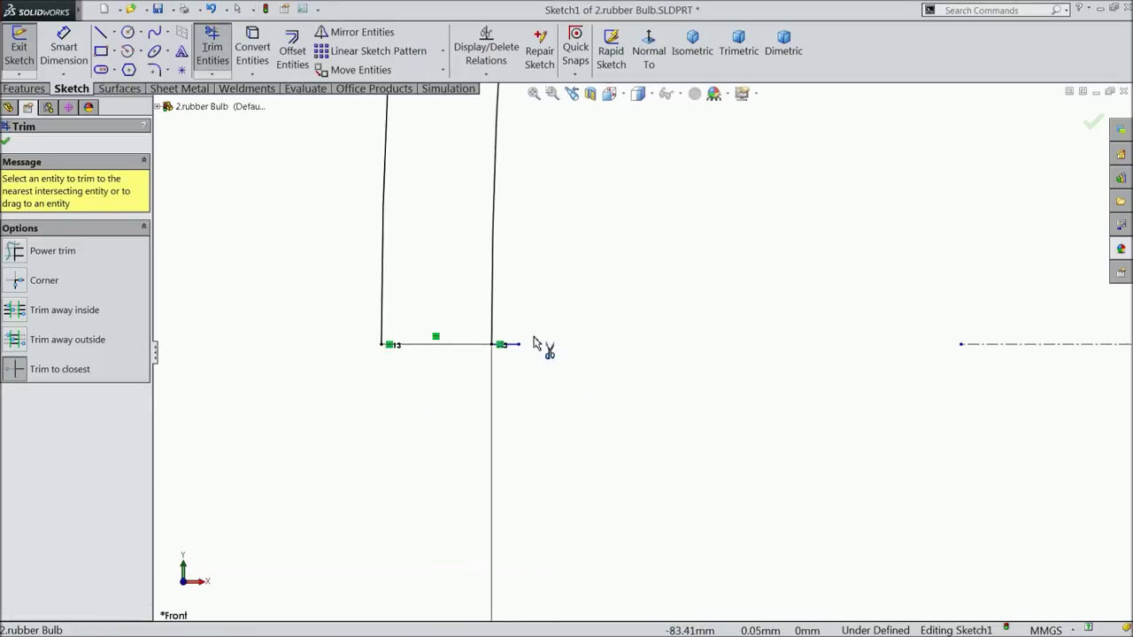
scroll(425, 392, up, 6)
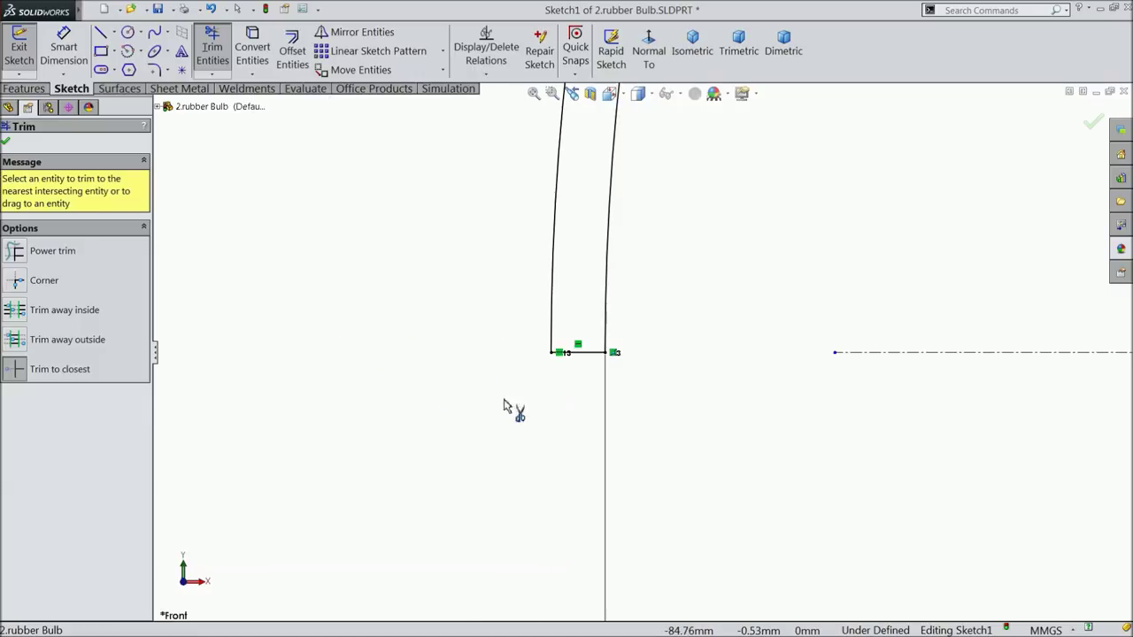
scroll(567, 411, up, 2)
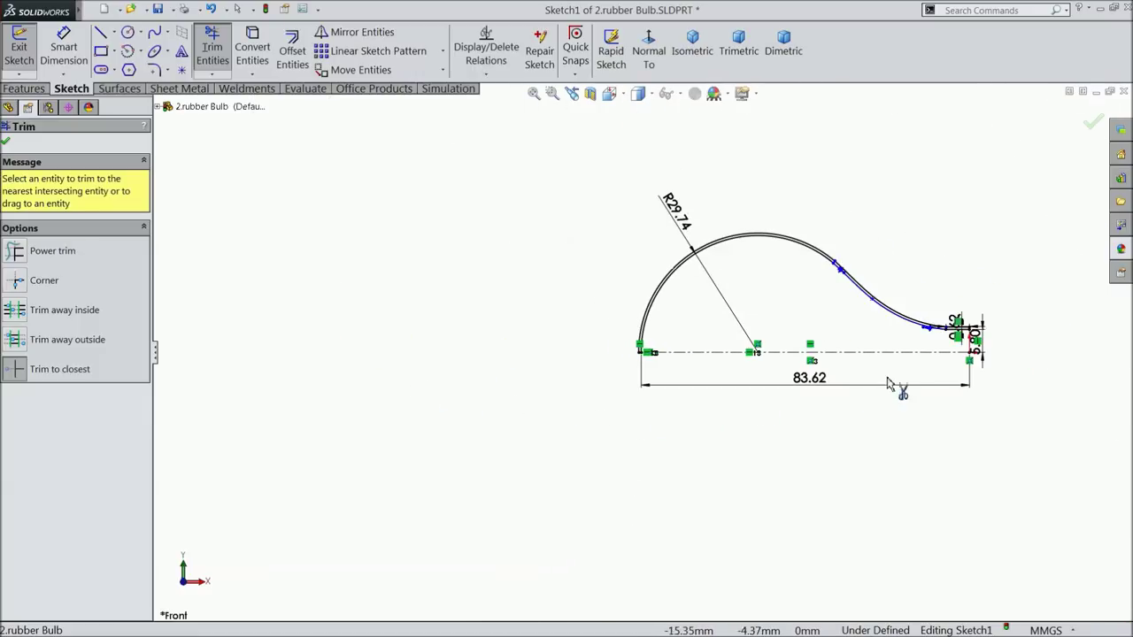
scroll(966, 354, down, 3)
scroll(816, 328, down, 2)
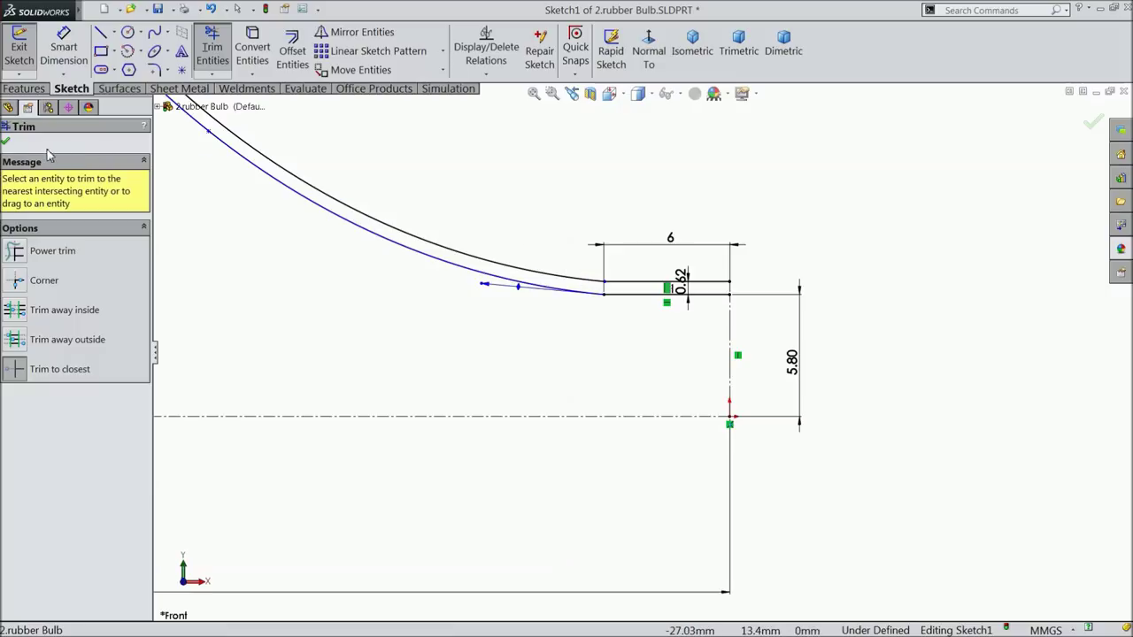
click(7, 143)
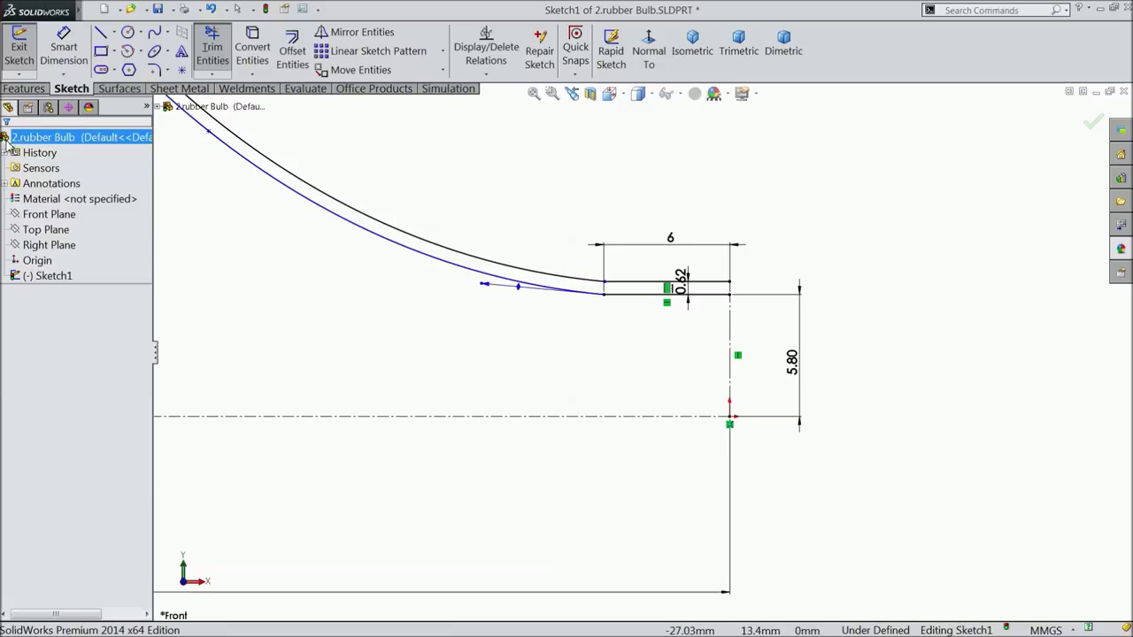
Draw a short line closing the neck end of the wall.
click(100, 36)
scroll(729, 296, down, 2)
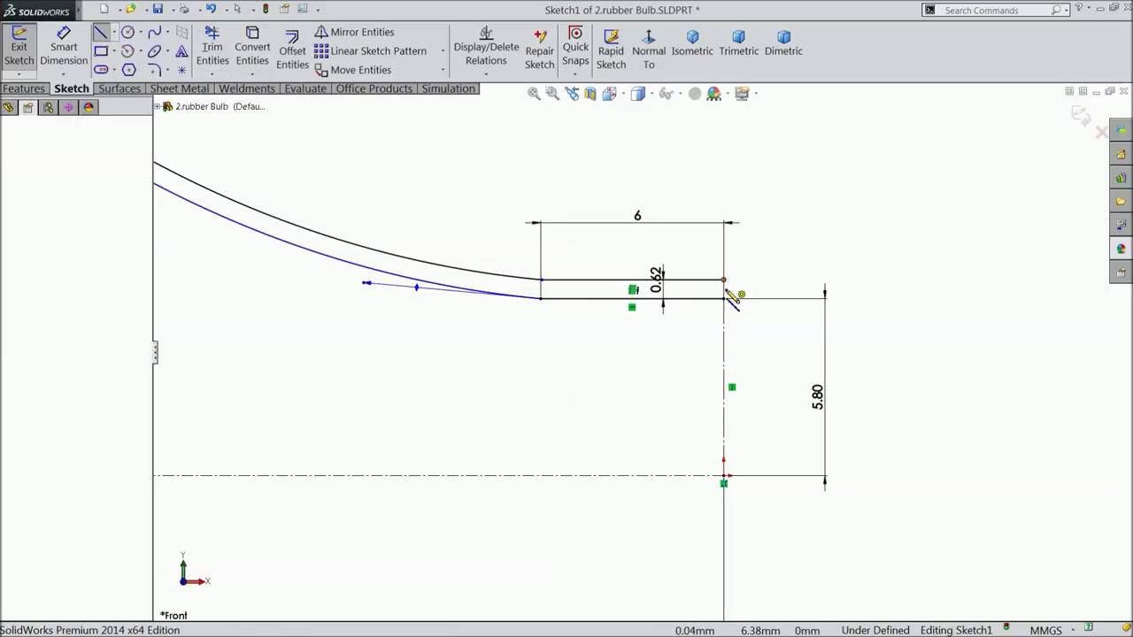
click(726, 299)
right_click(758, 119)
click(784, 193)
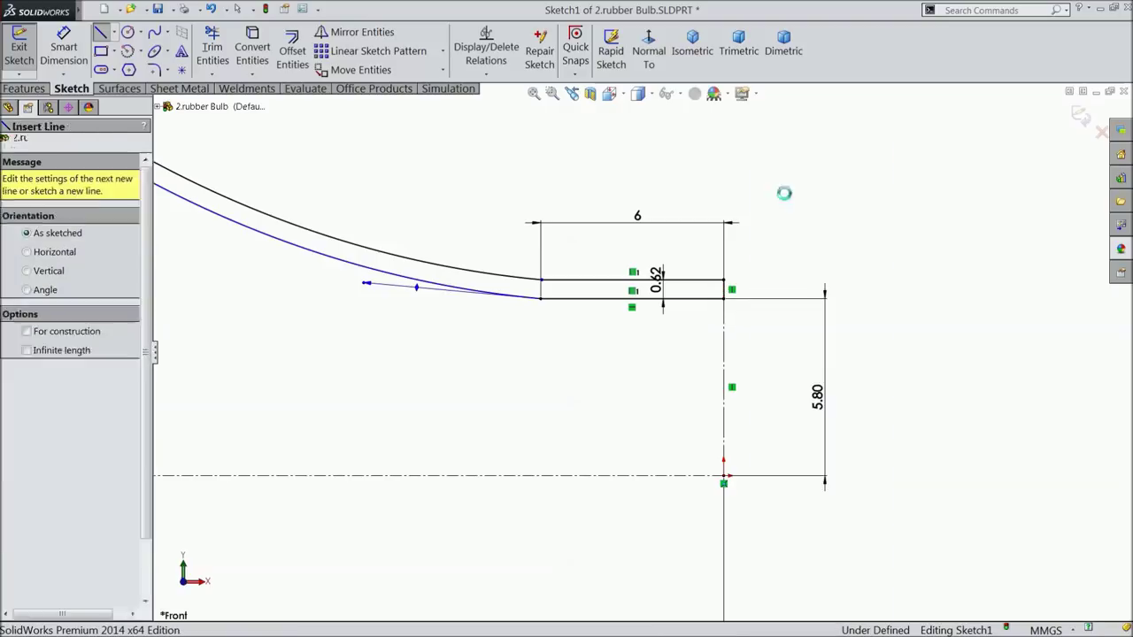
scroll(602, 337, up, 4)
scroll(478, 345, down, 2)
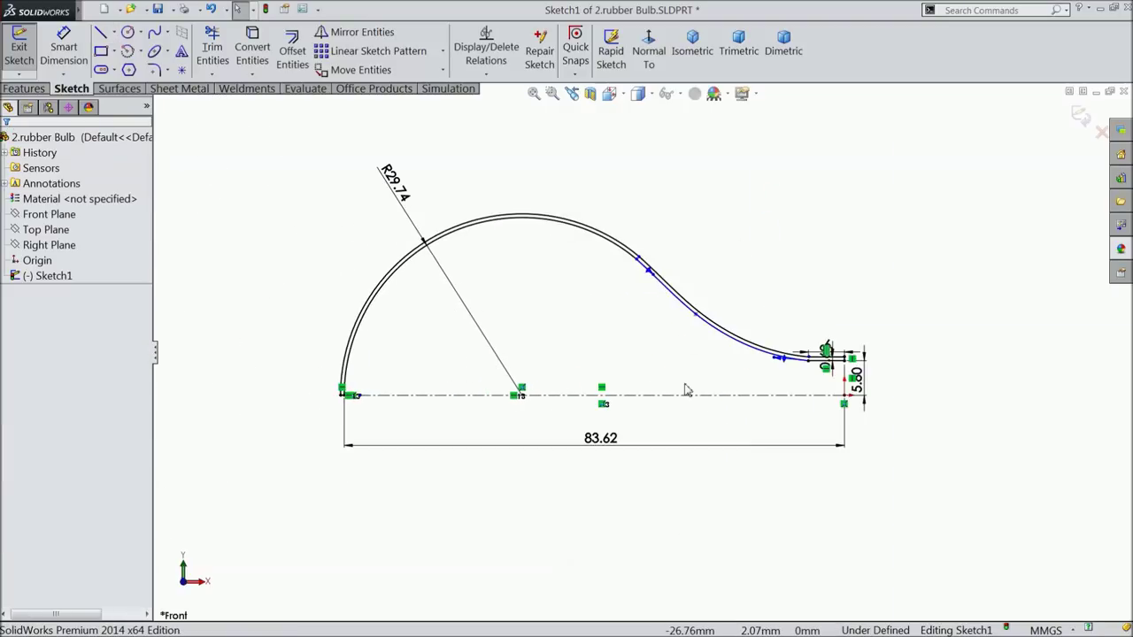
Revolve the bulb profile about the centerline (Line1) into a solid.
scroll(686, 390, down, 1)
click(26, 89)
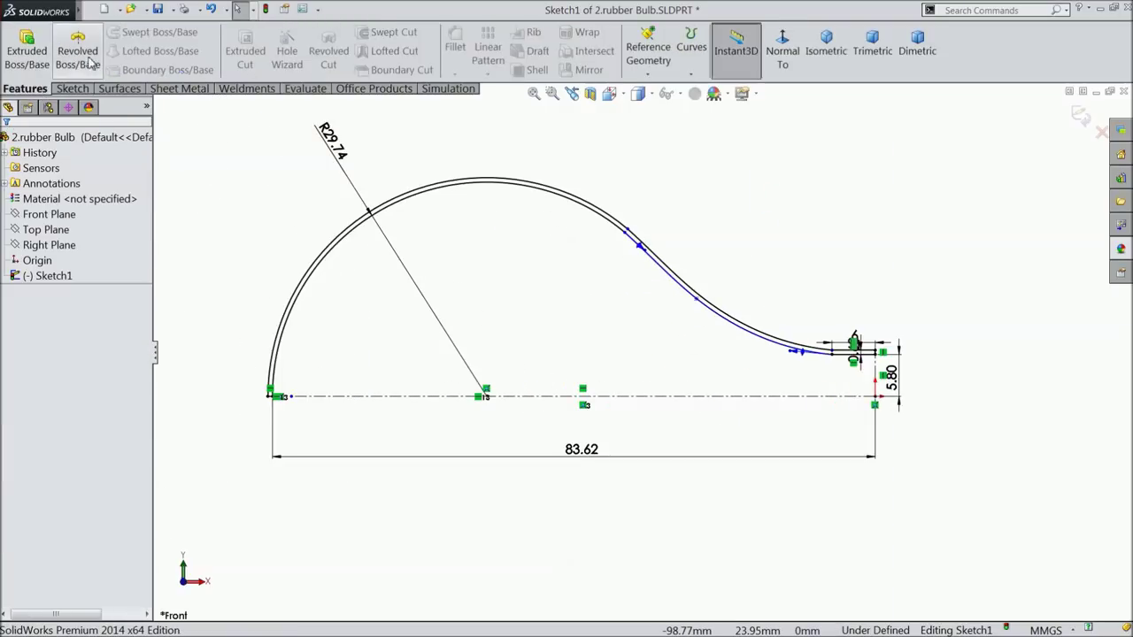
click(88, 60)
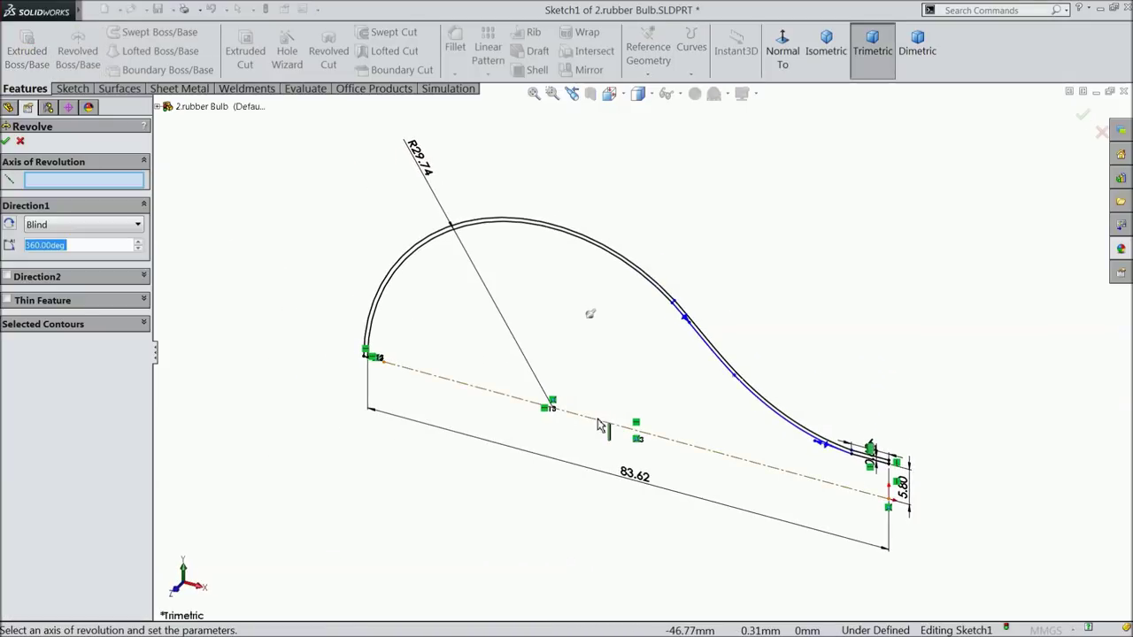
click(601, 426)
scroll(645, 461, up, 1)
scroll(494, 404, down, 1)
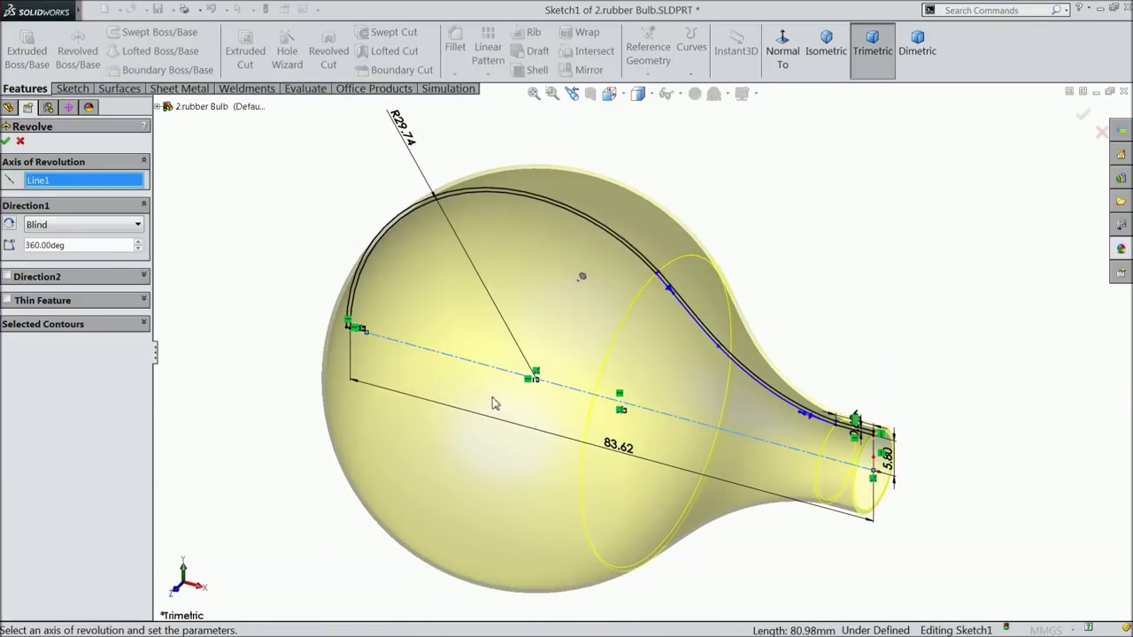
click(6, 143)
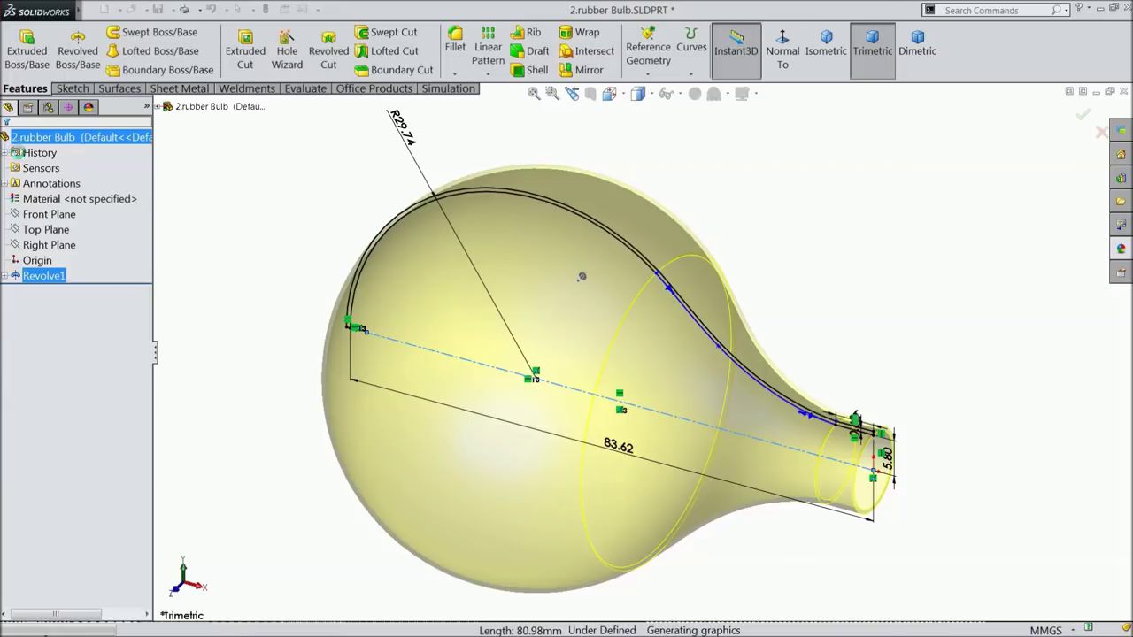
scroll(311, 319, up, 4)
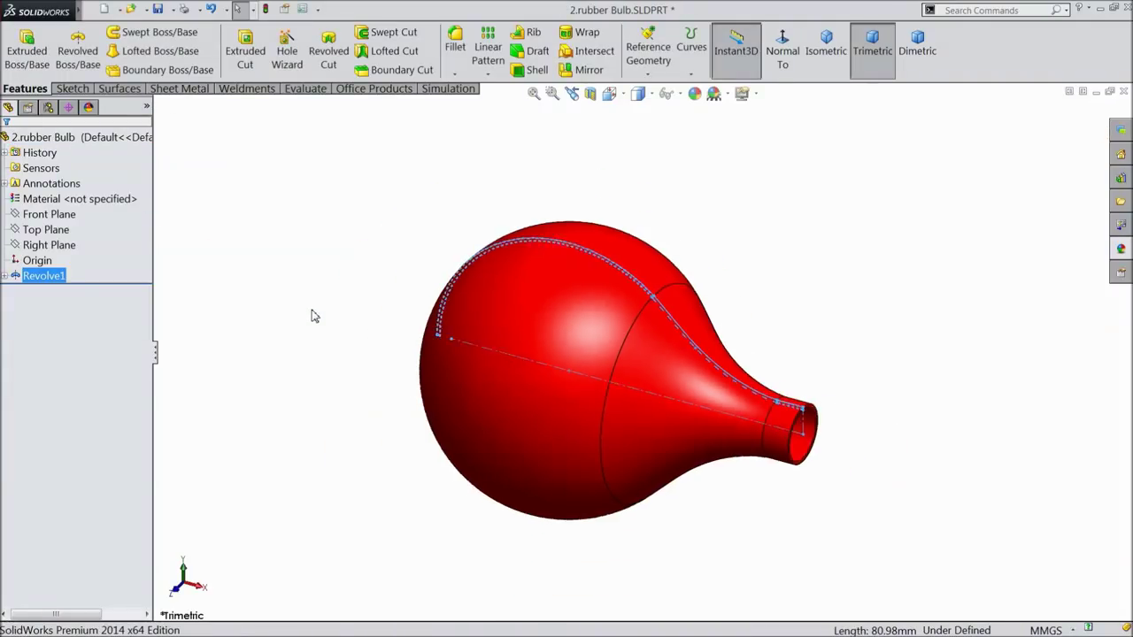
click(399, 312)
mouse_move(399, 311)
middle_down()
mouse_move(414, 251)
mouse_move(425, 257)
mouse_move(402, 278)
mouse_move(438, 263)
mouse_move(437, 245)
mouse_move(408, 292)
middle_up()
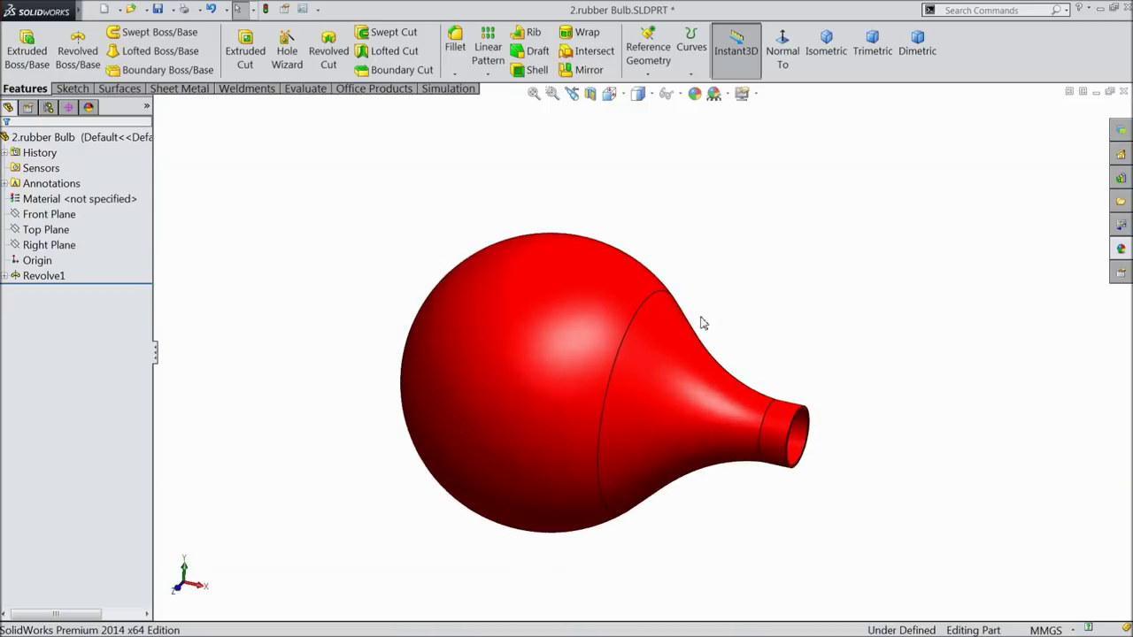
scroll(673, 354, up, 2)
middle_drag(640, 387, 579, 371)
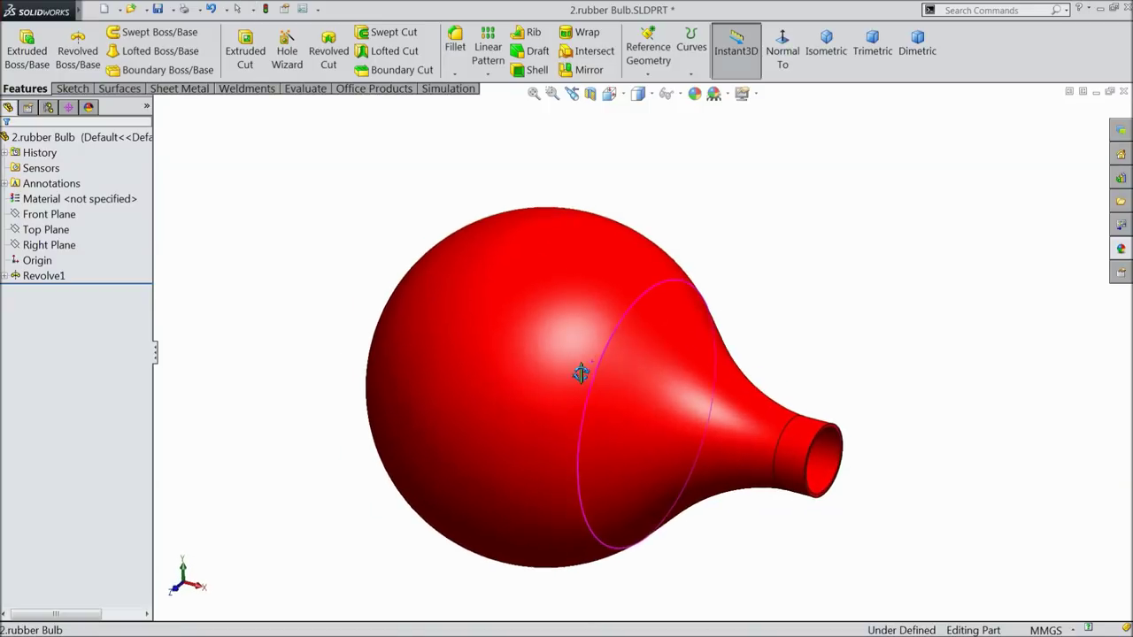
Save the part as 2.rubber Bulb.SLDPRT, replacing the existing file.
click(170, 9)
click(203, 47)
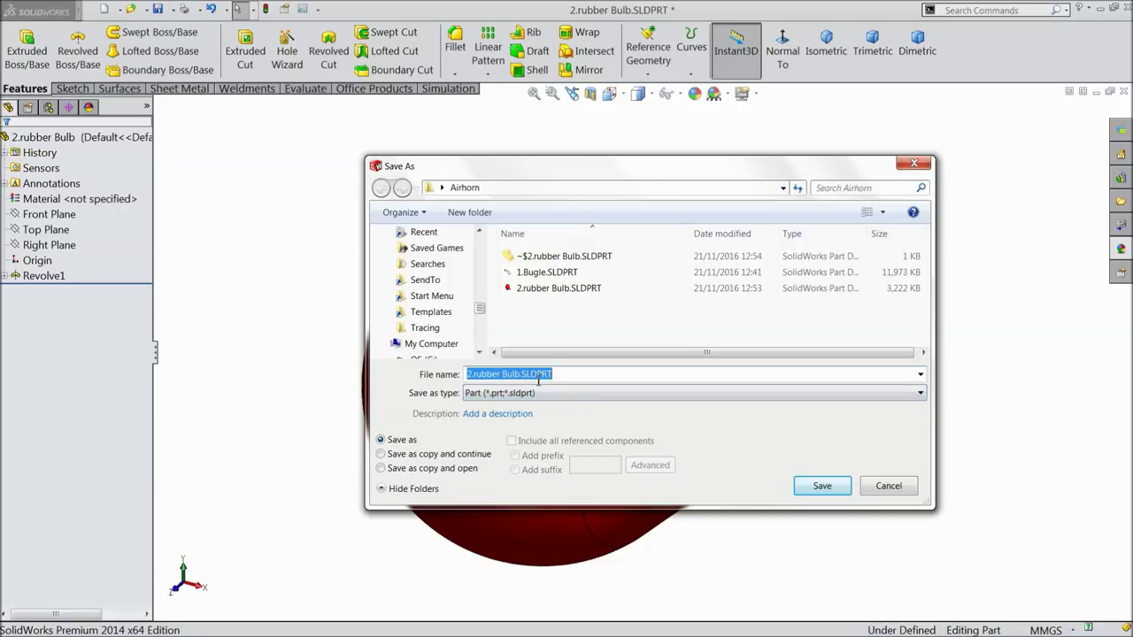
click(832, 488)
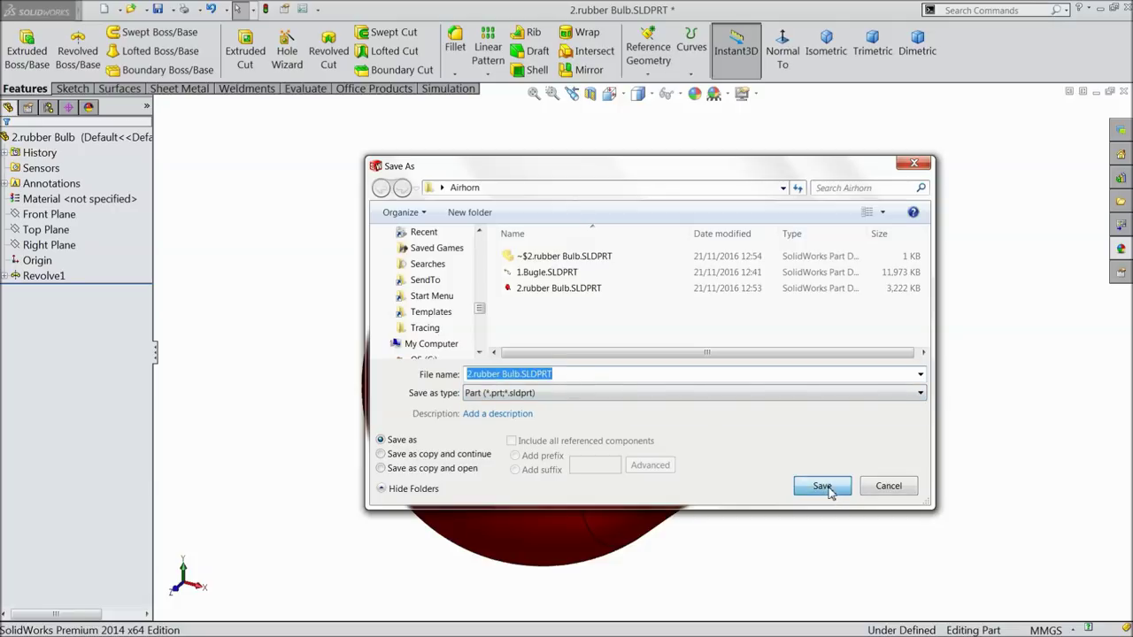
click(619, 331)
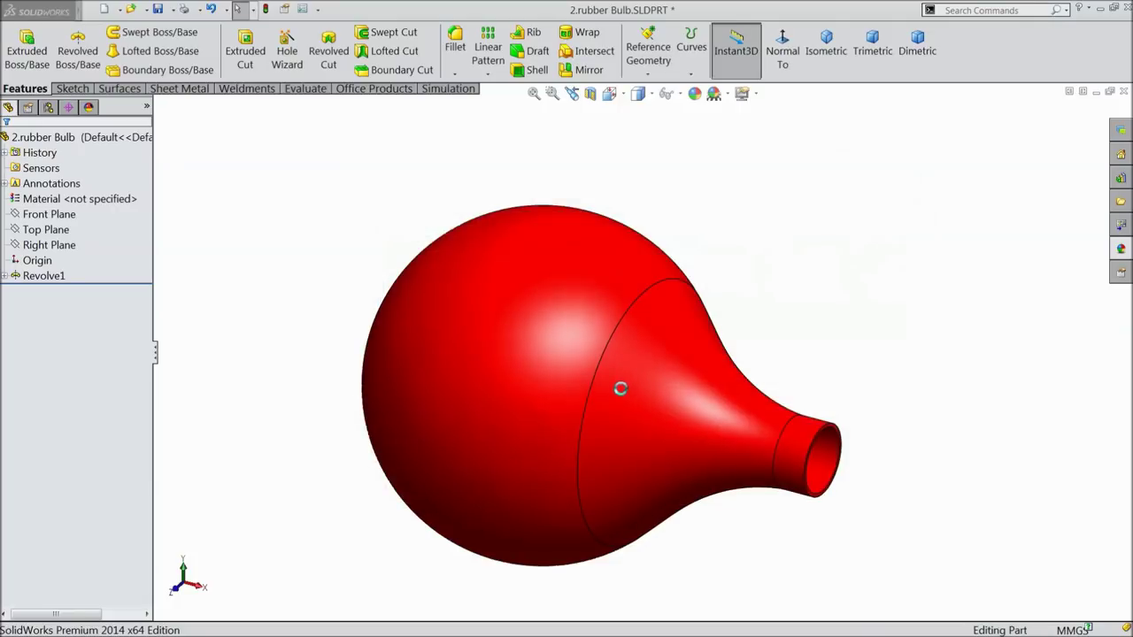
middle_drag(691, 450, 698, 505)
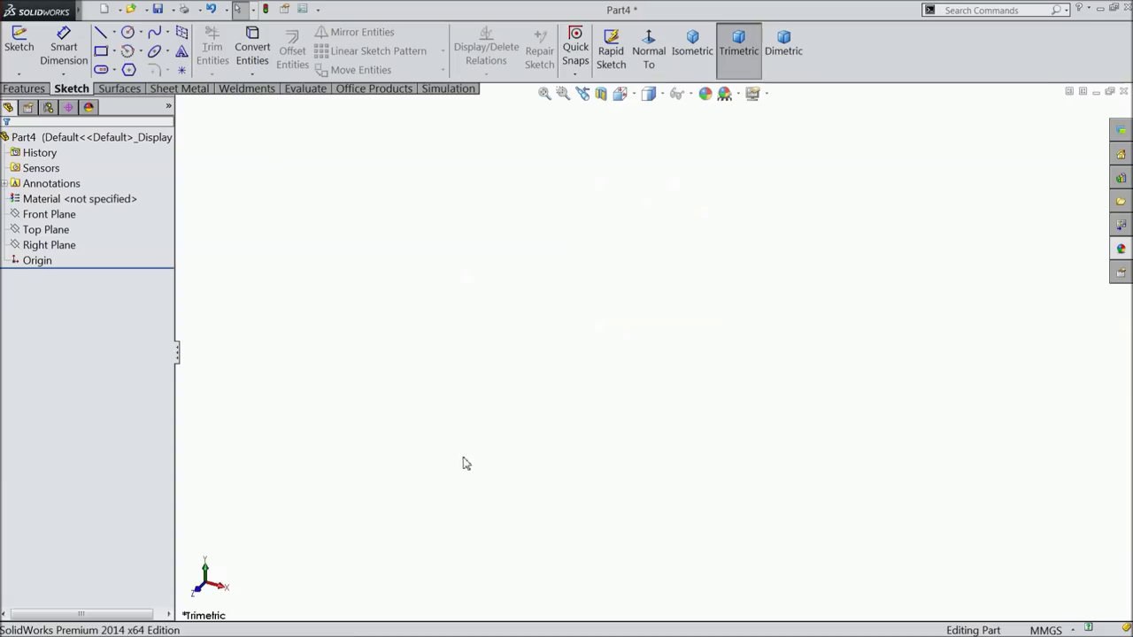
Start a sketch on the Front Plane and draw two concentric circles at the origin.
click(46, 214)
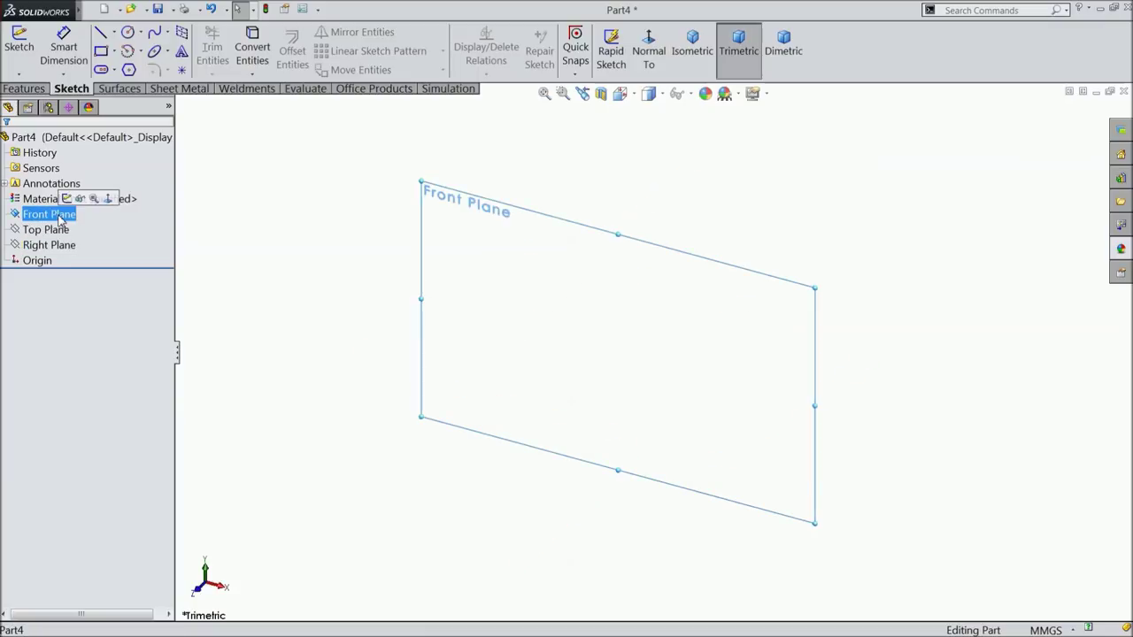
click(100, 196)
click(128, 32)
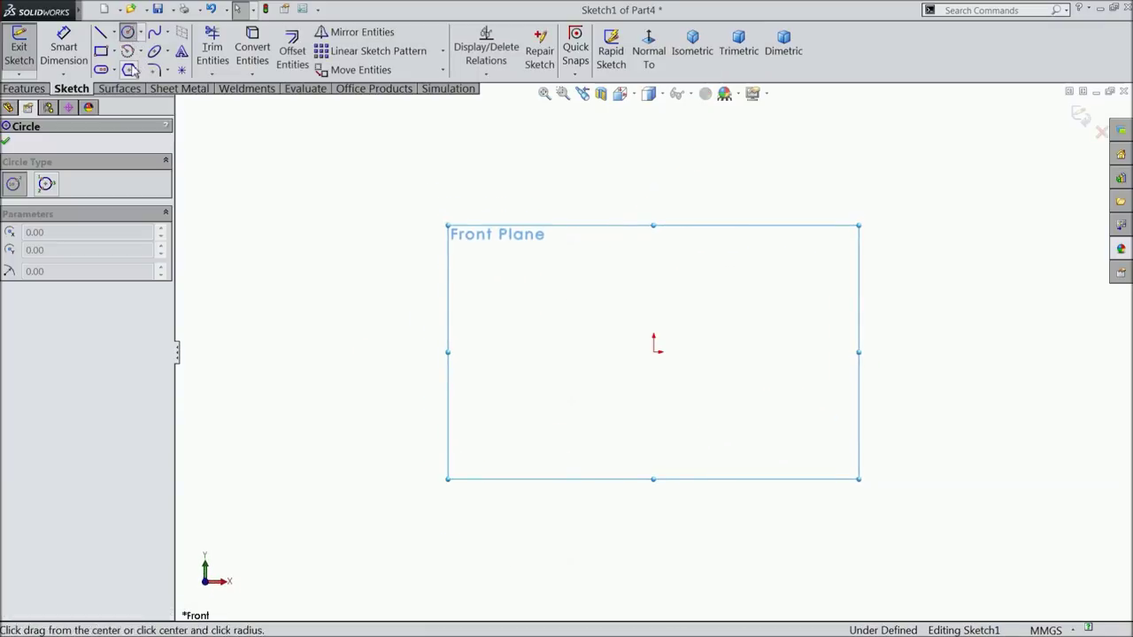
drag(654, 353, 524, 250)
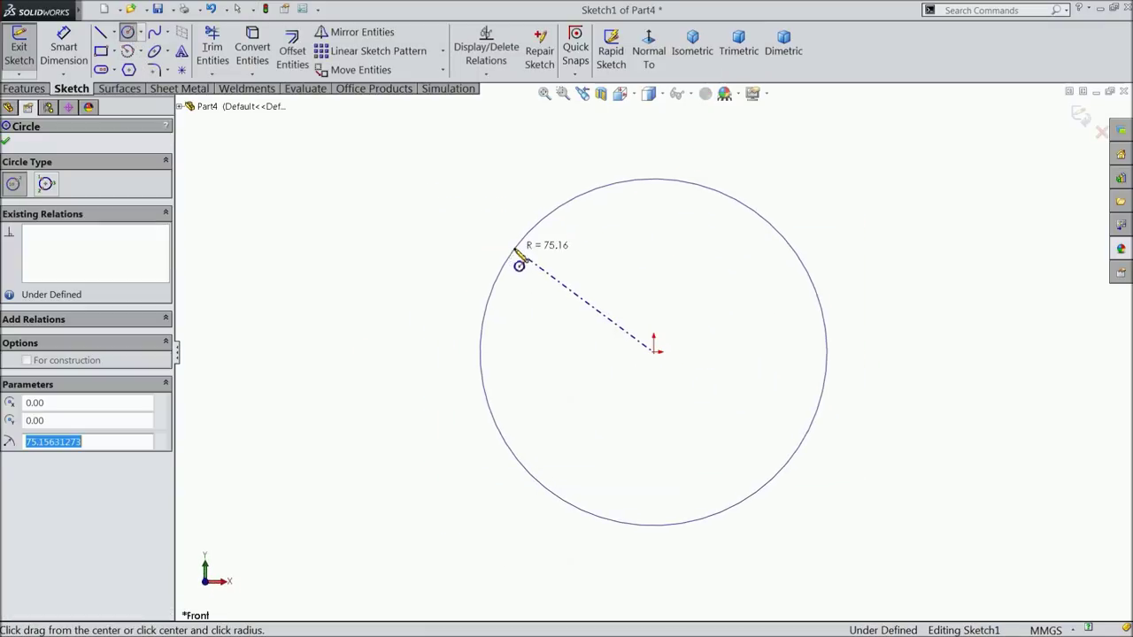
drag(654, 352, 517, 303)
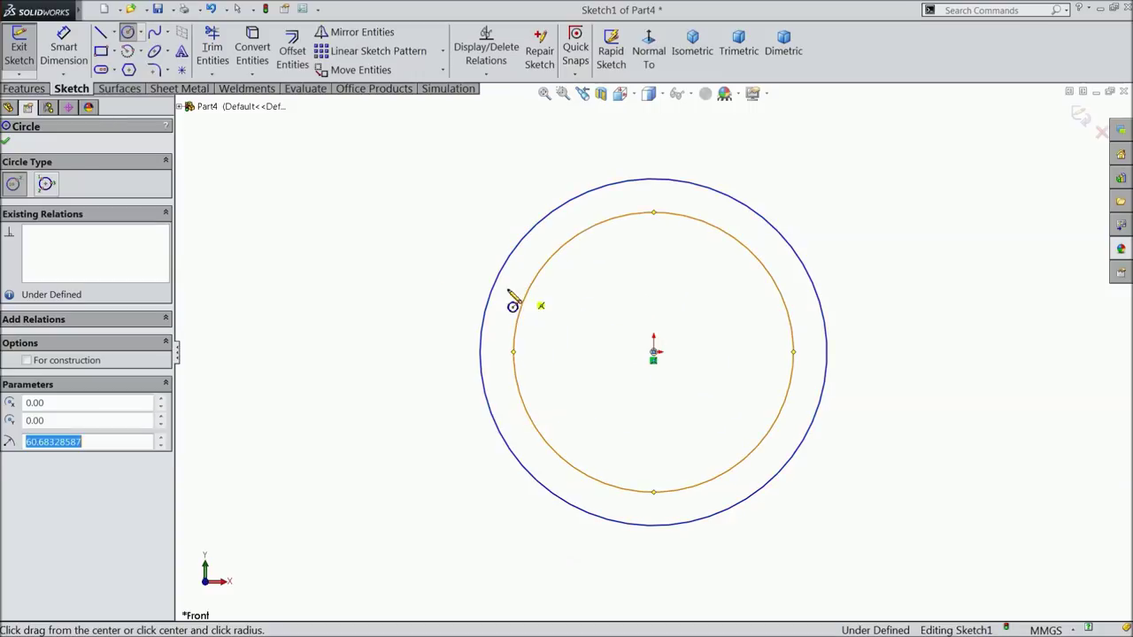
Dimension the outer circle to Ø13.81 mm and the inner circle to Ø12.81 mm.
key(d)
click(483, 334)
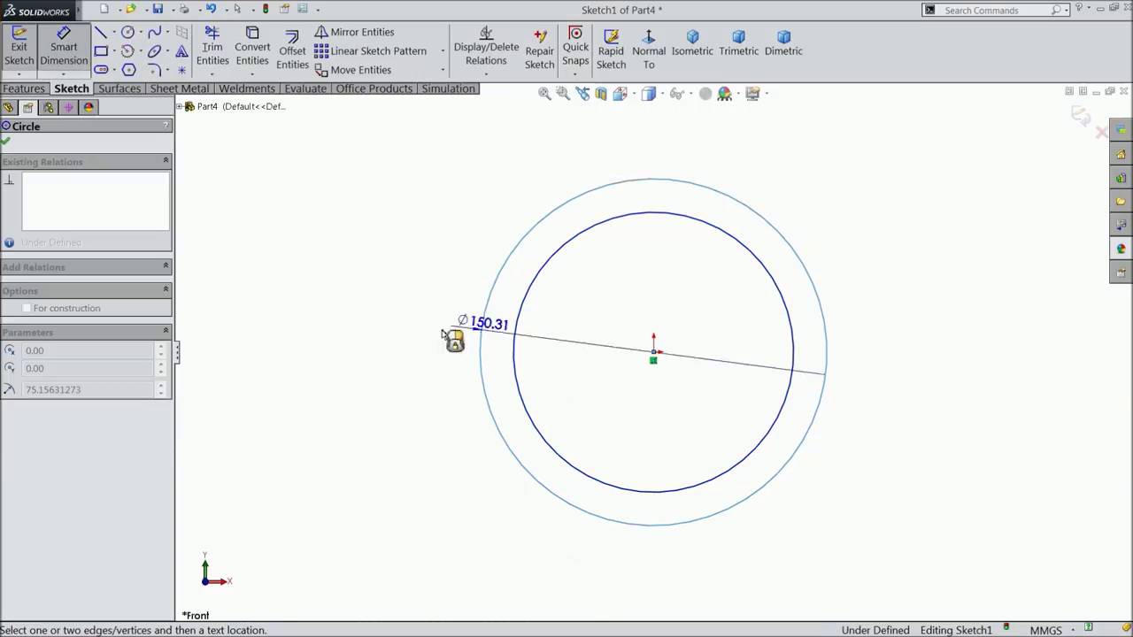
click(377, 331)
click(387, 334)
text(13)
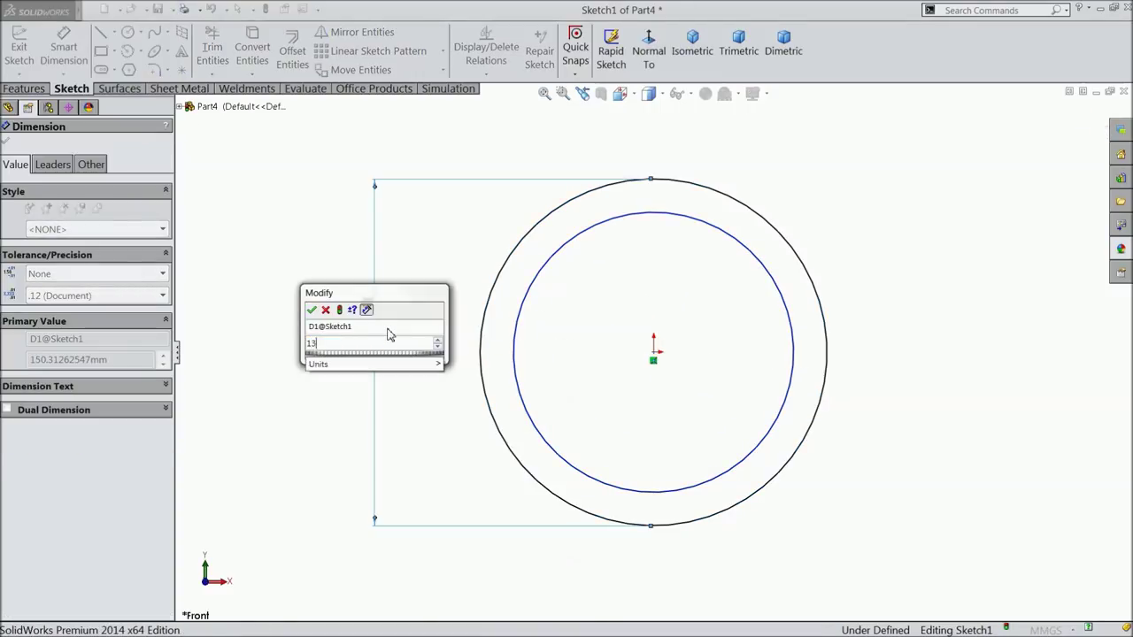
text(.81)
click(312, 310)
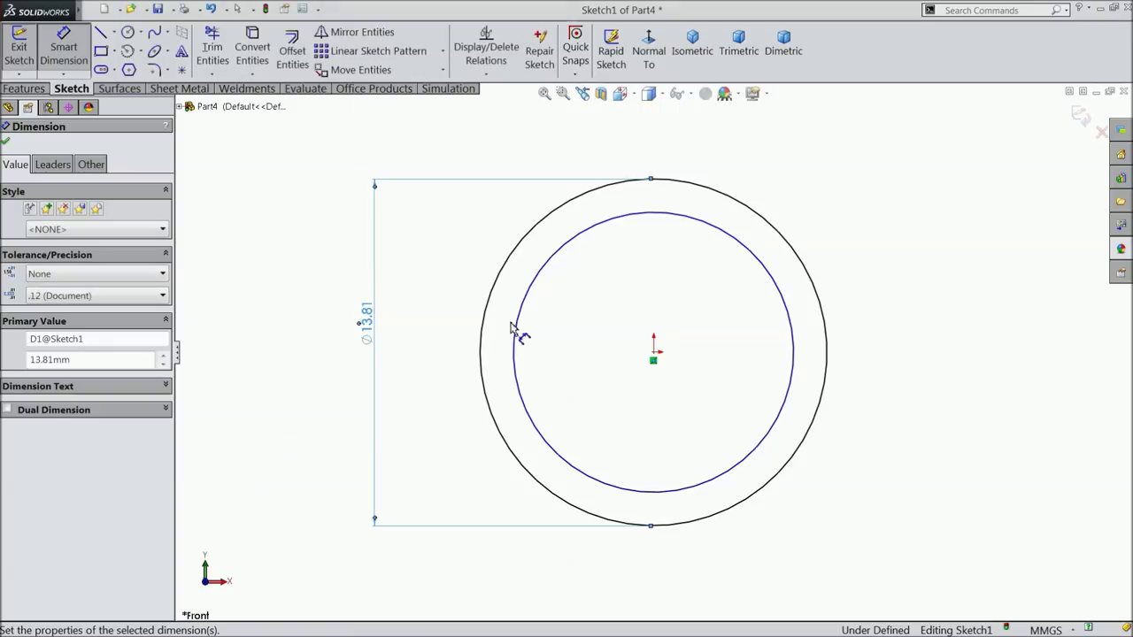
click(515, 333)
click(408, 343)
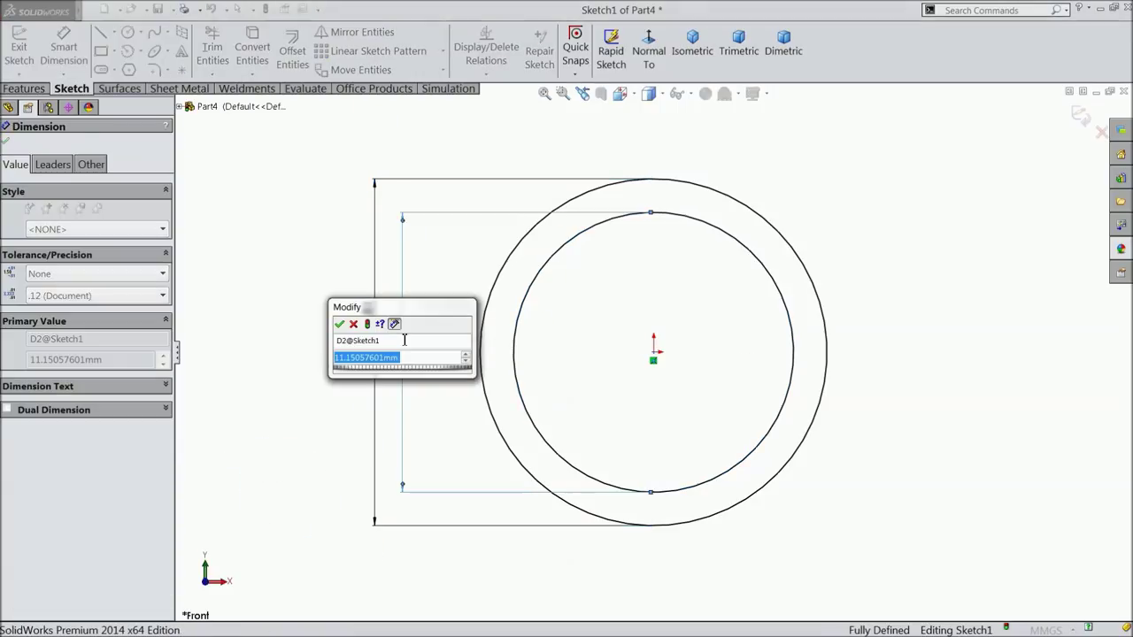
text(11)
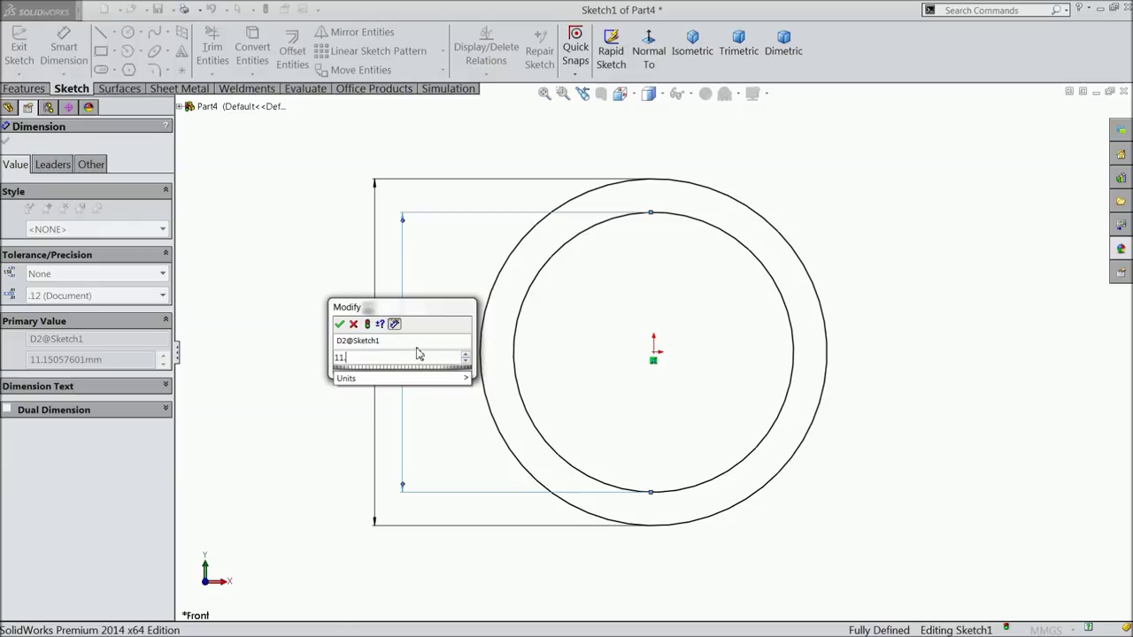
key(BackSpace)
key(BackSpace)
text(2.)
click(340, 326)
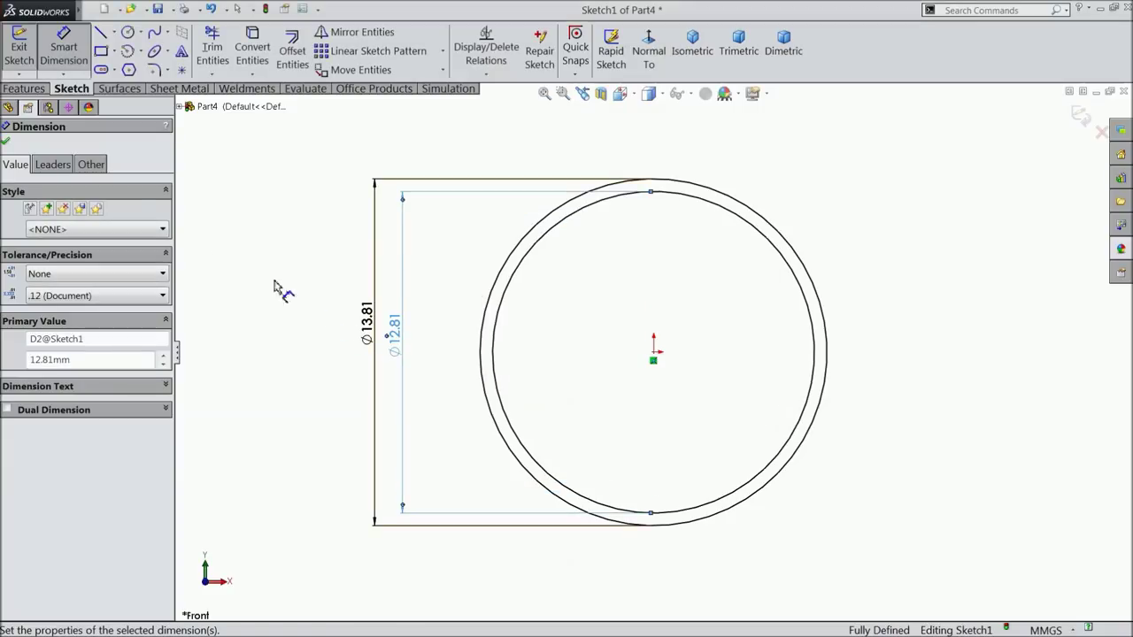
Draw a vertical centerline straight up from the sketch origin past the ring.
click(113, 33)
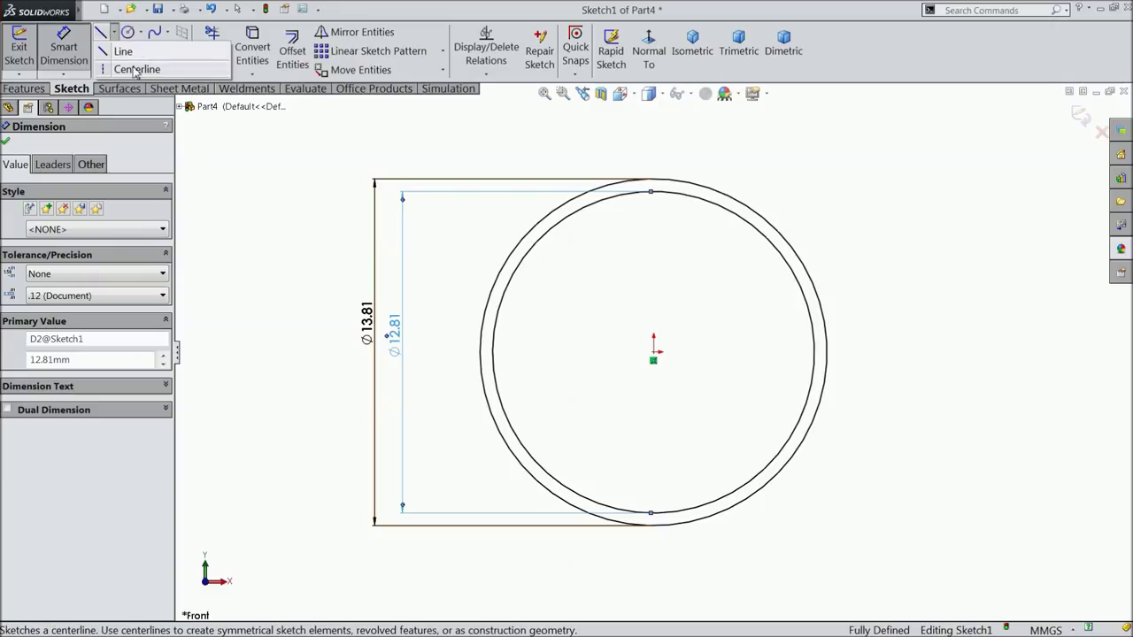
click(136, 70)
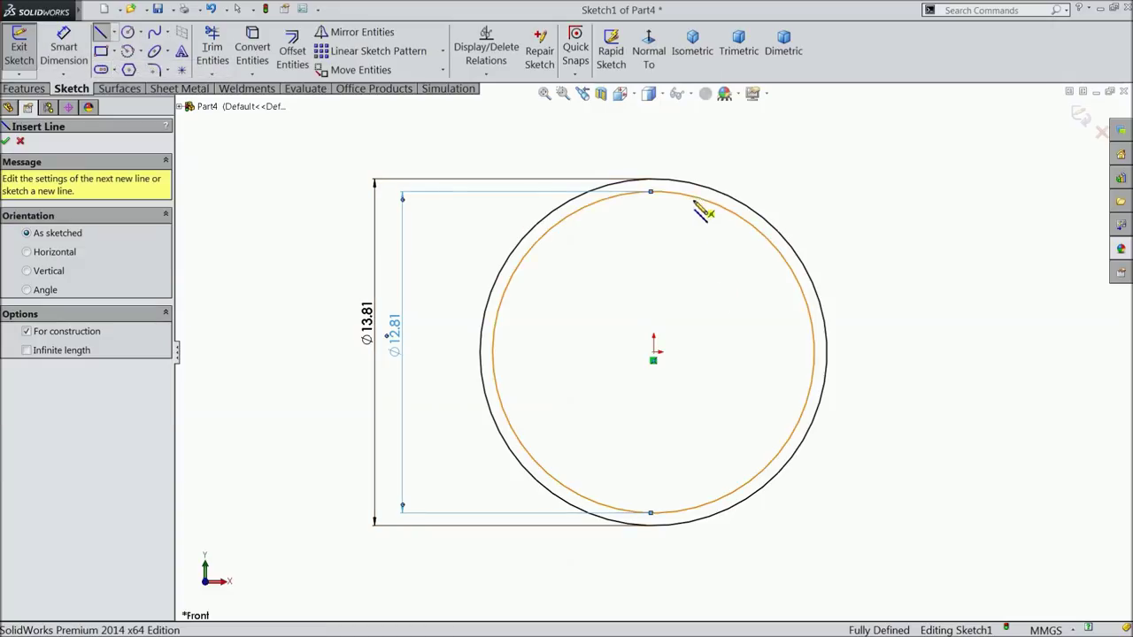
scroll(688, 177, down, 3)
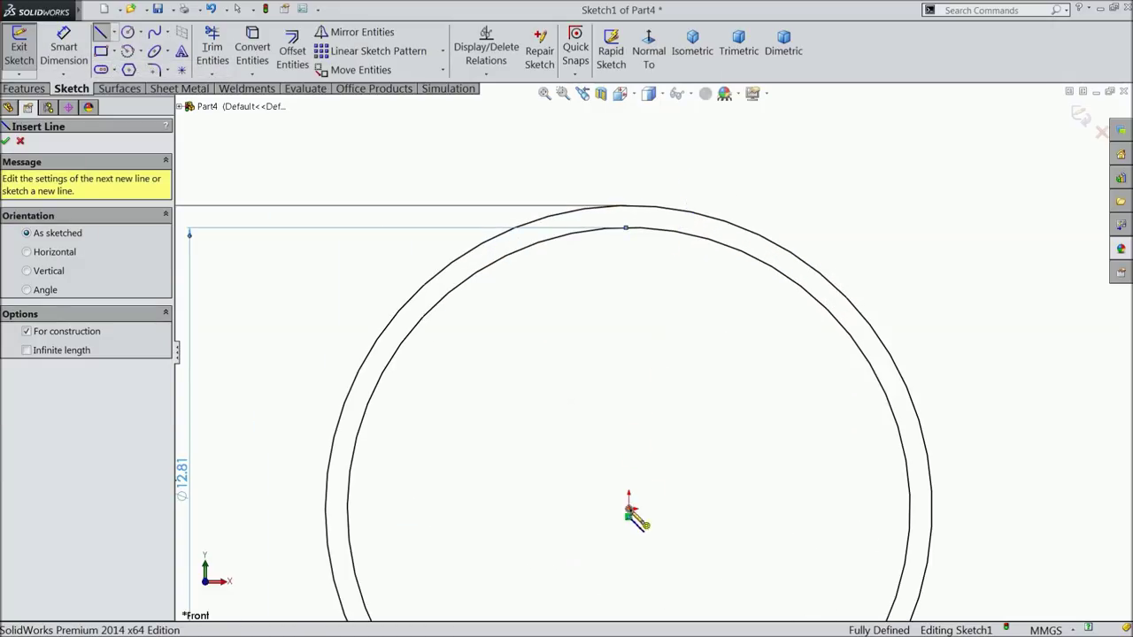
click(629, 516)
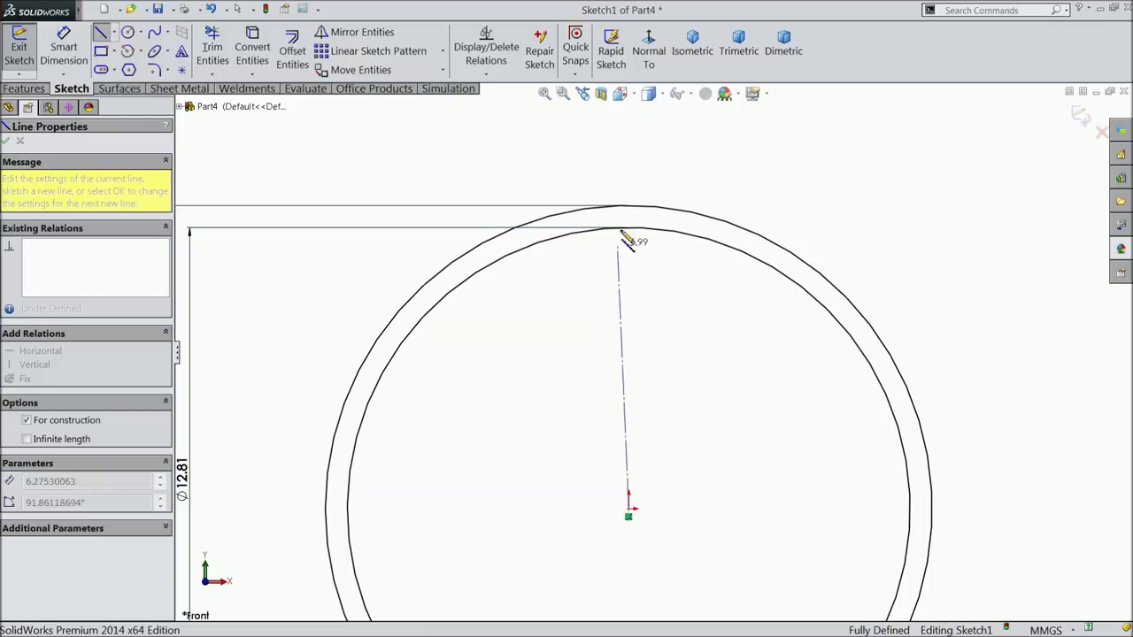
click(631, 126)
right_click(653, 121)
click(664, 118)
Outline the narrow lug: two vertical lines and a short top edge beside the centerline.
scroll(558, 168, down, 2)
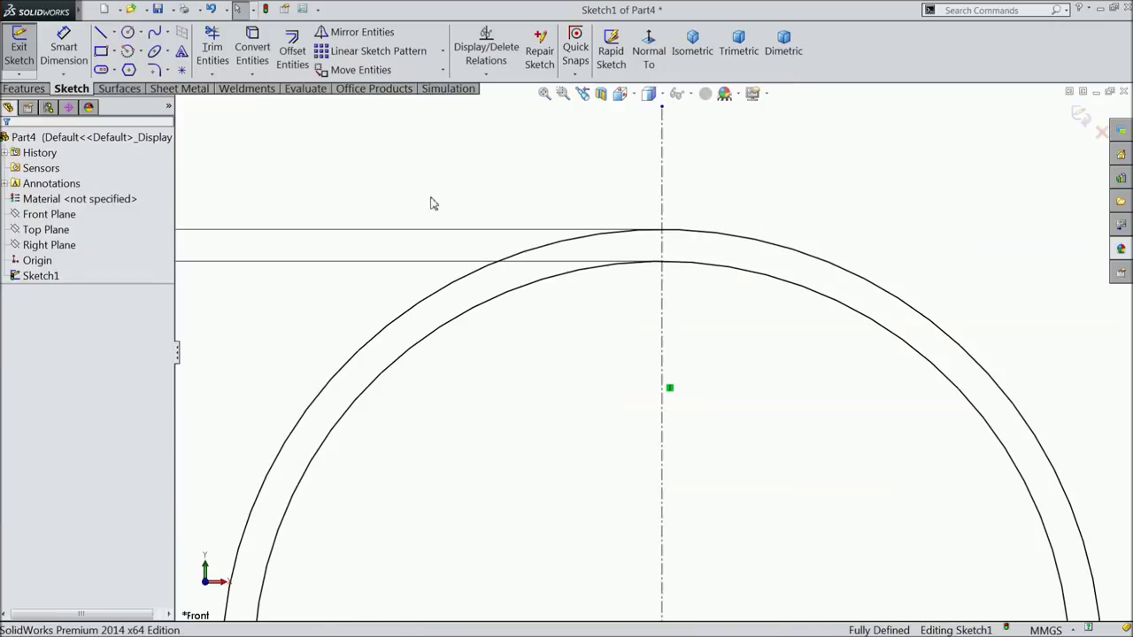
scroll(714, 241, up, 2)
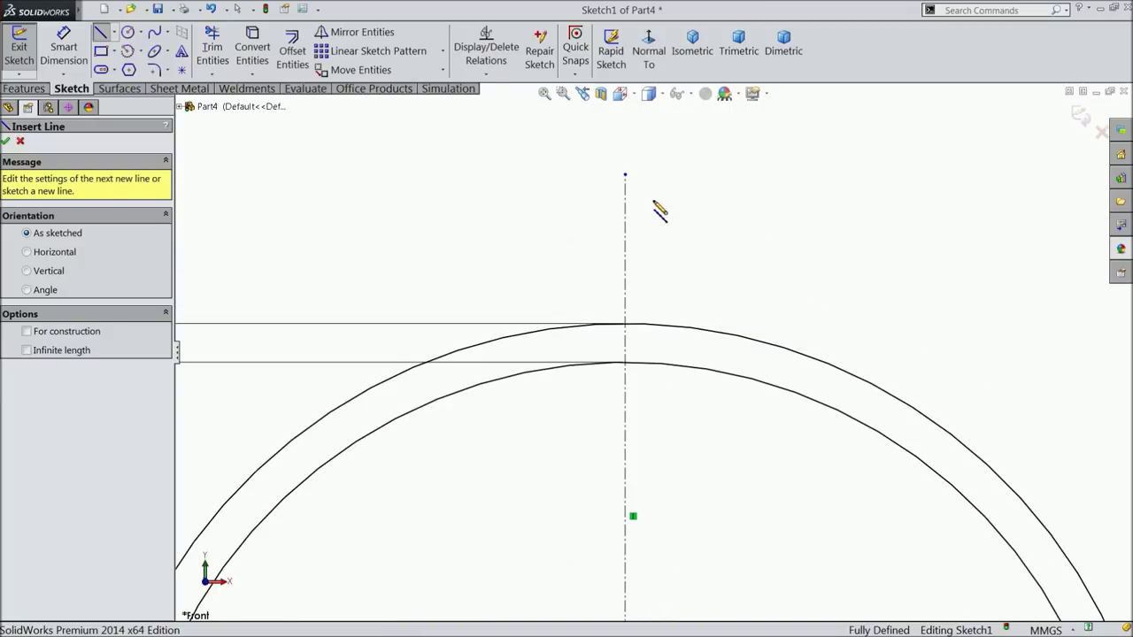
click(647, 175)
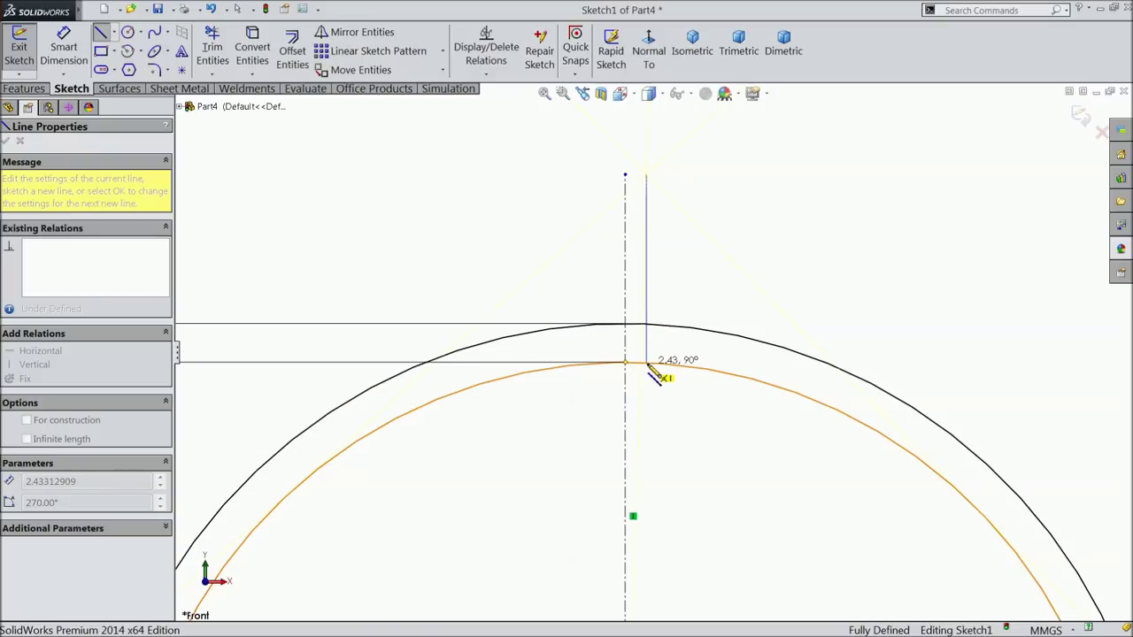
click(647, 362)
right_click(689, 211)
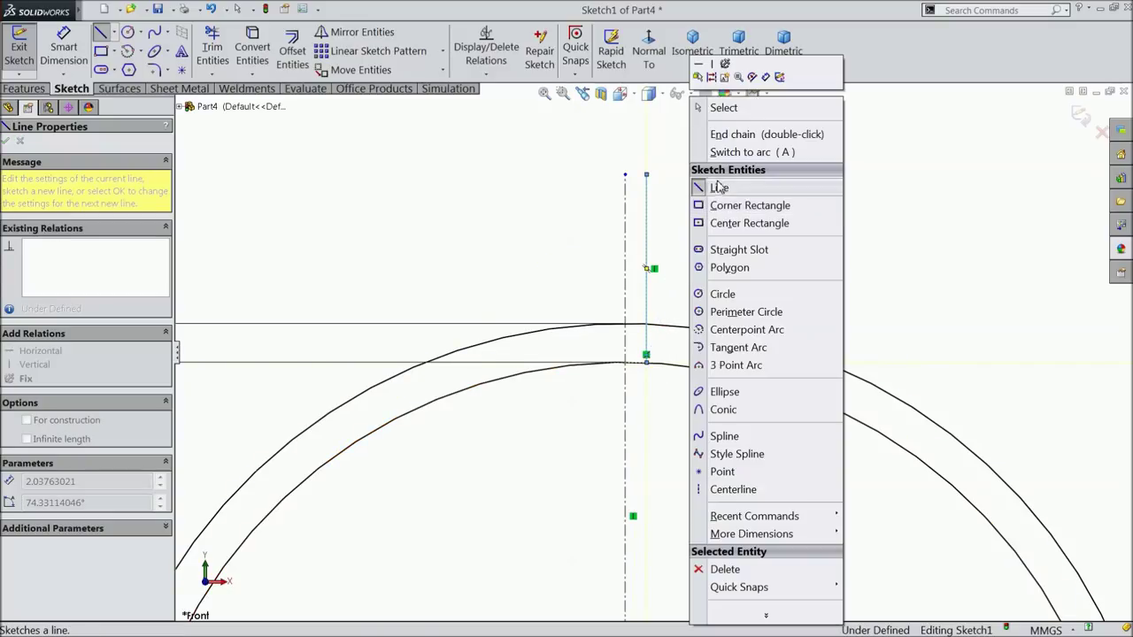
click(717, 108)
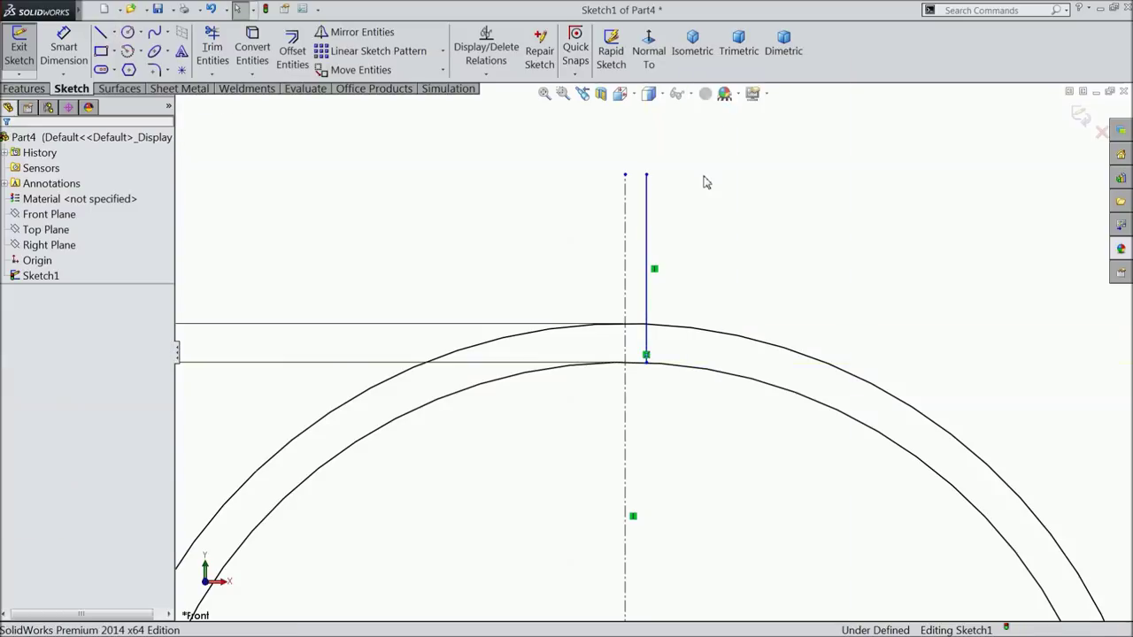
click(103, 35)
click(647, 174)
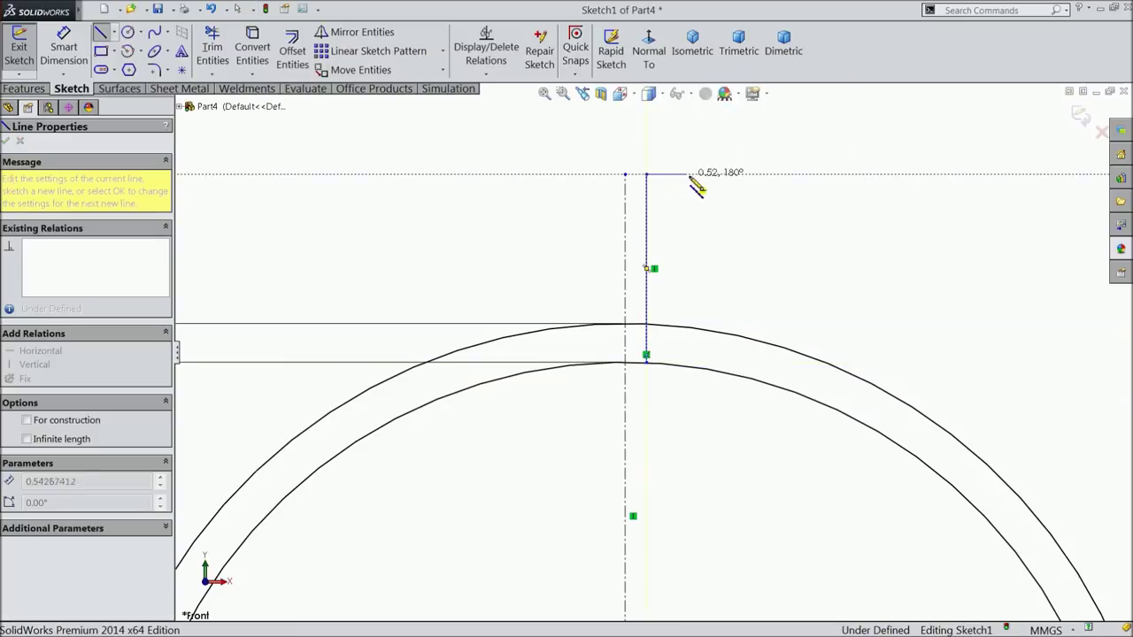
click(696, 175)
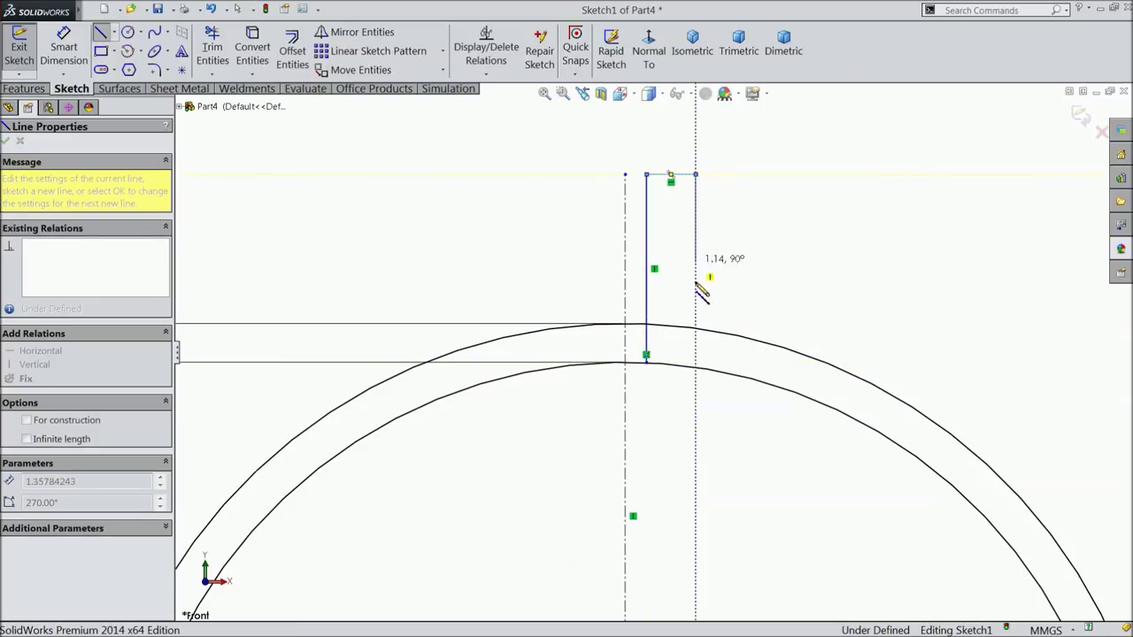
click(696, 328)
right_click(724, 265)
click(746, 106)
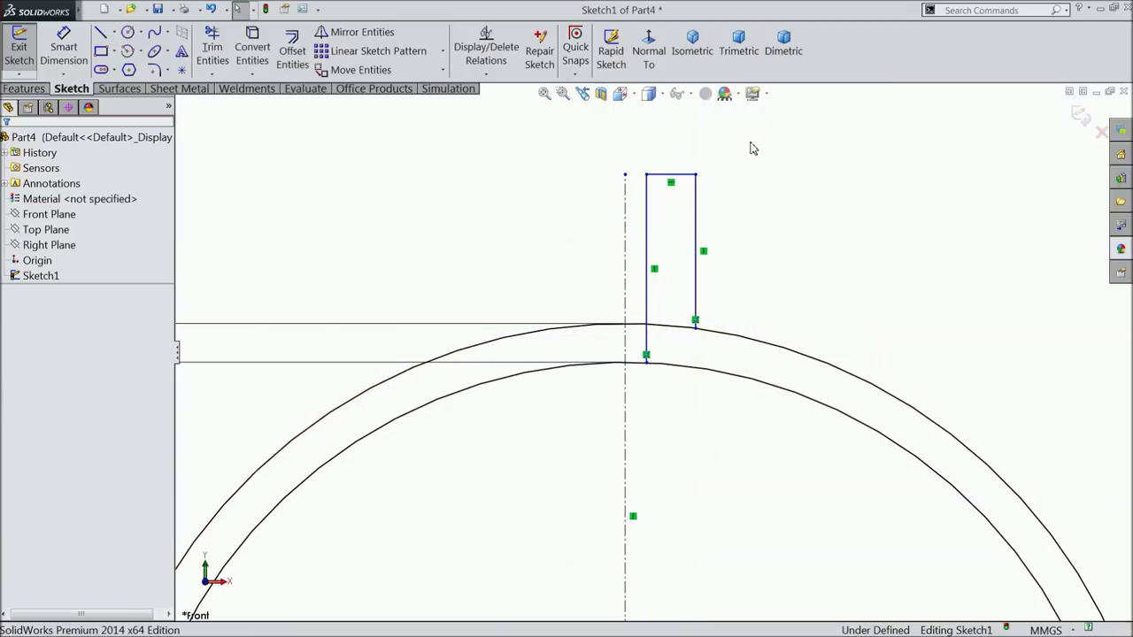
Dimension the lug's height at 5.5 mm, then revise it to 2.75 mm.
click(64, 49)
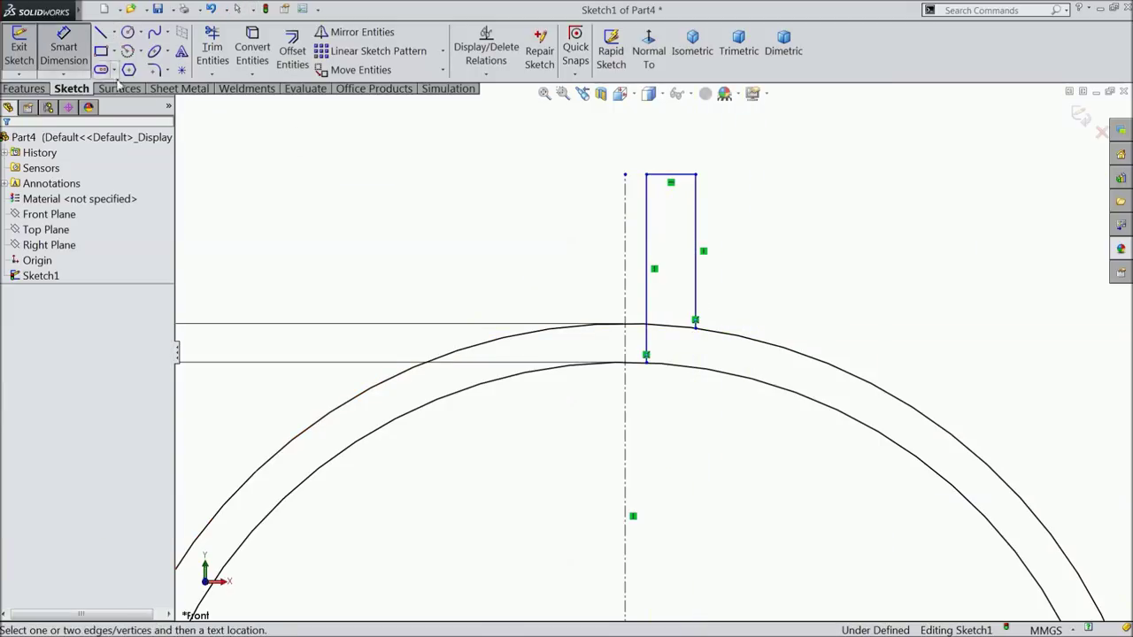
click(657, 266)
click(760, 270)
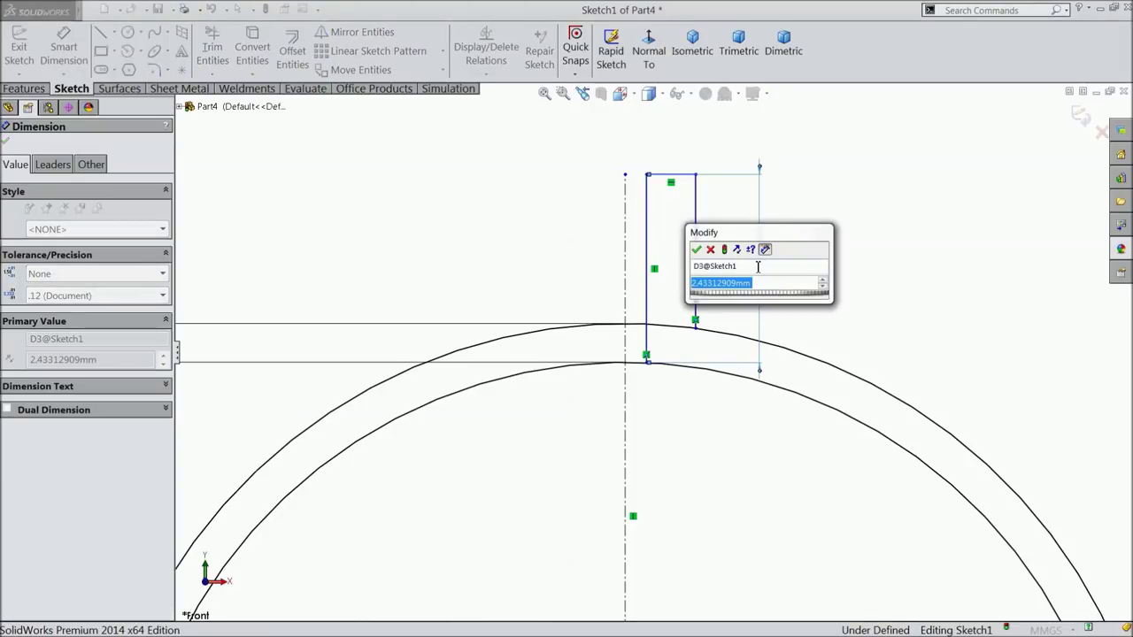
text(5.5)
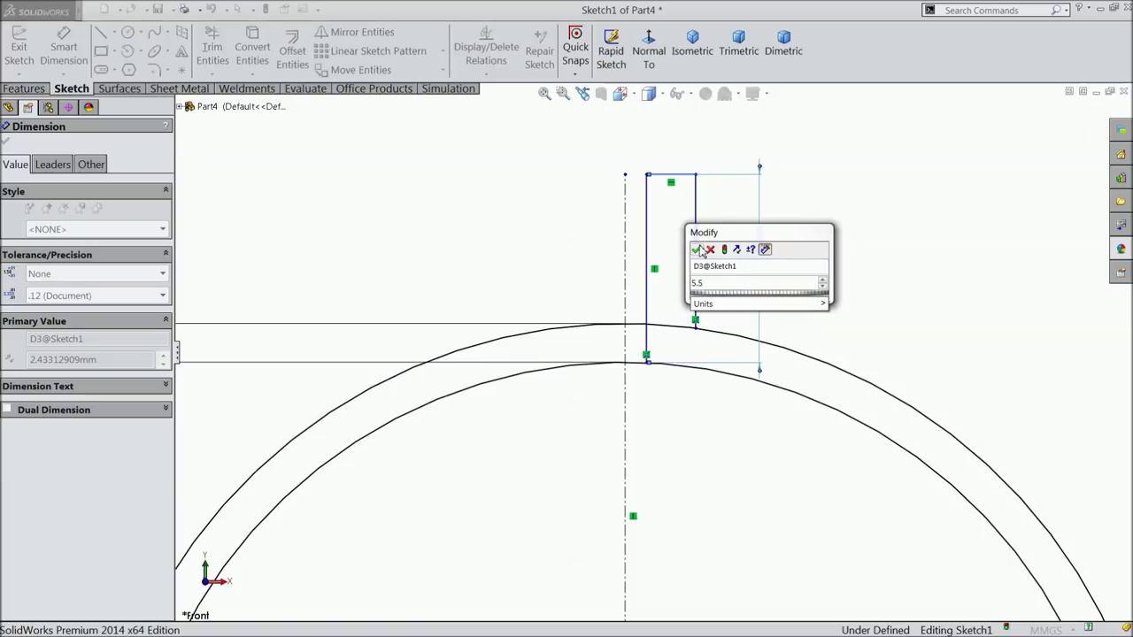
click(696, 249)
scroll(759, 318, up, 5)
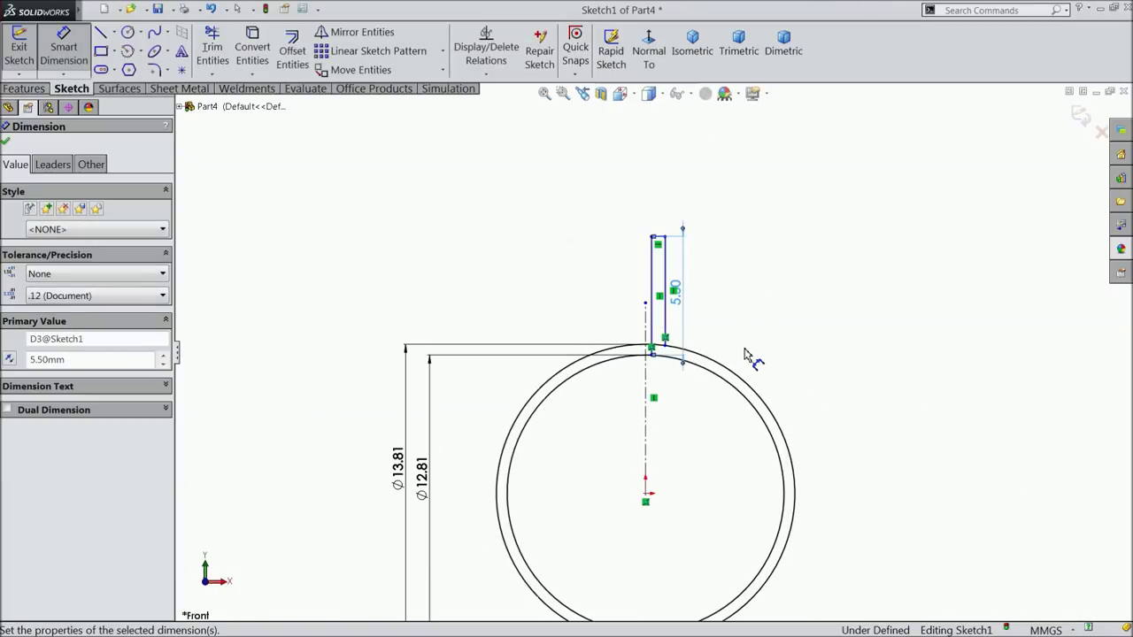
scroll(723, 358, down, 1)
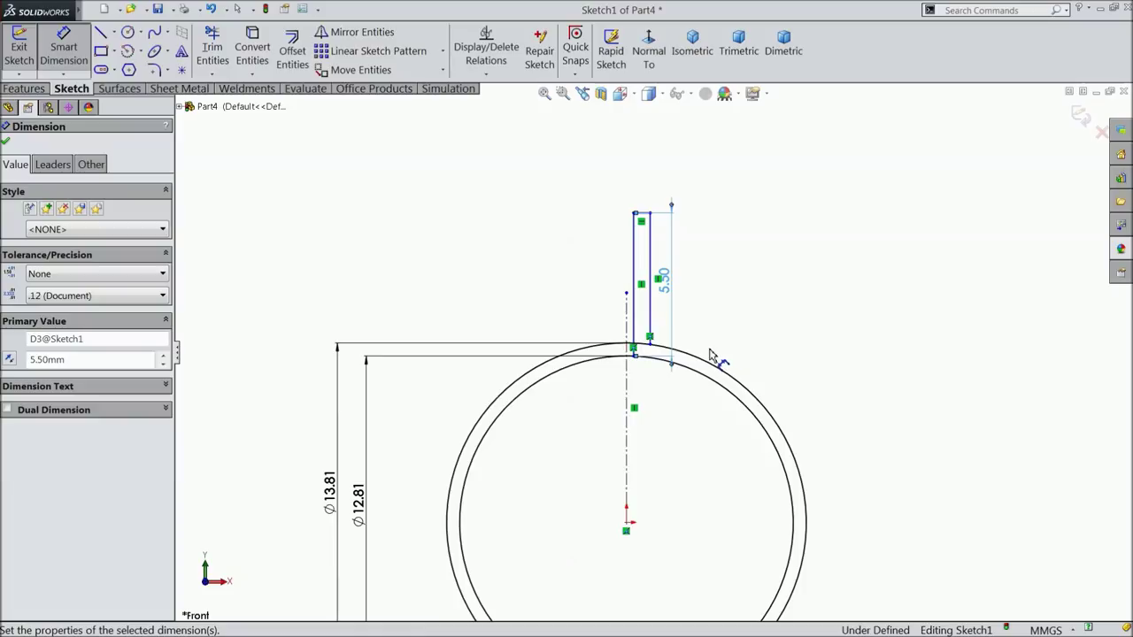
scroll(677, 301, down, 1)
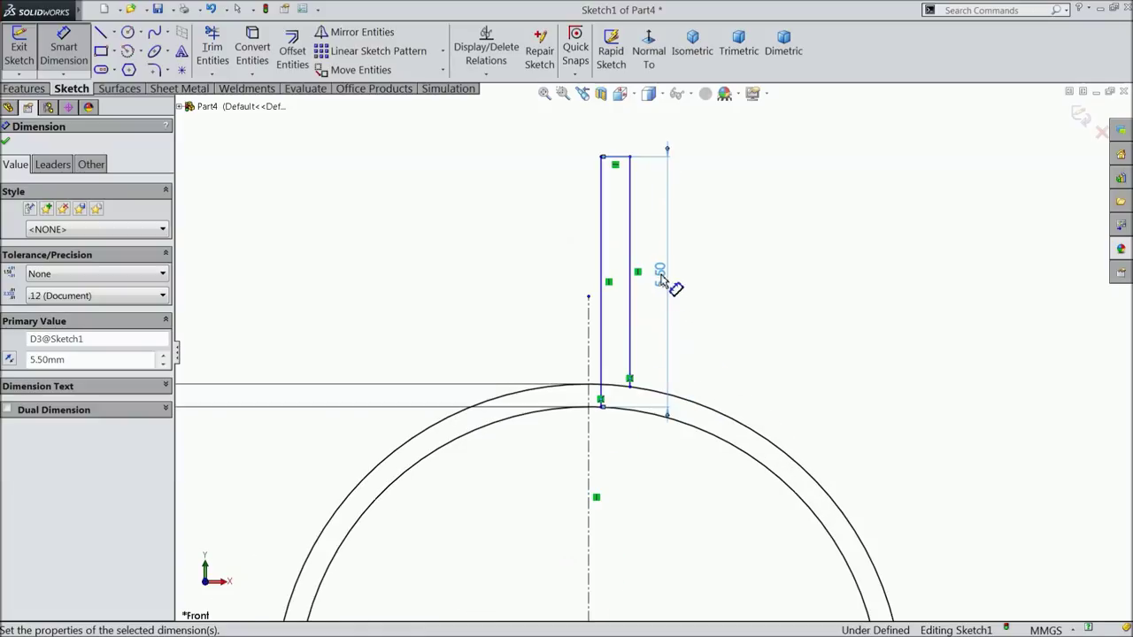
double_click(661, 275)
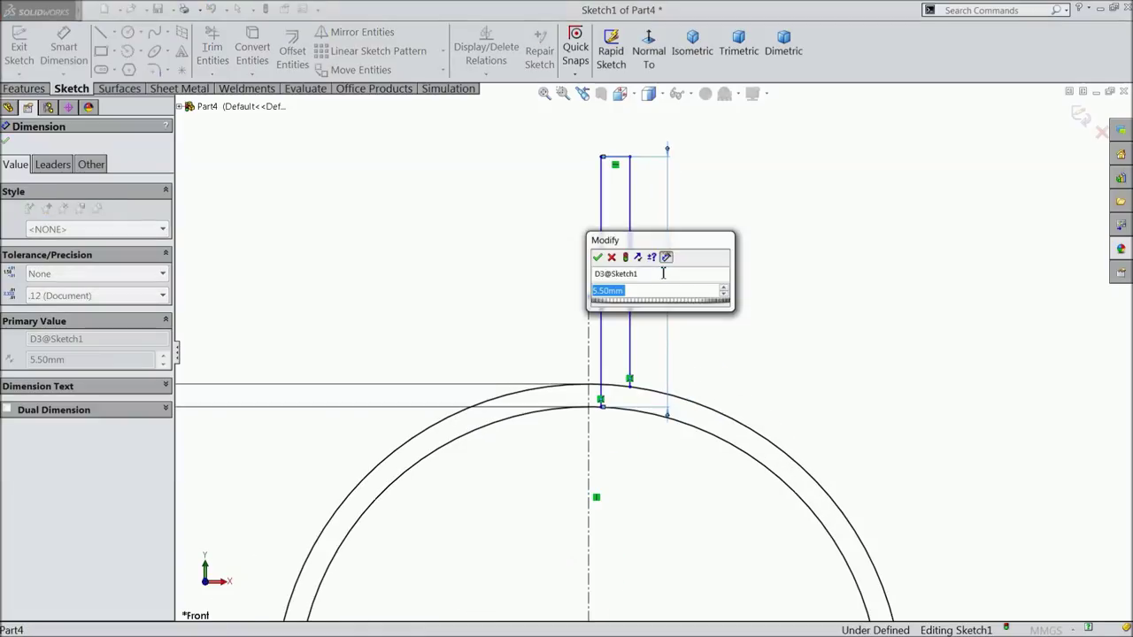
text(2)
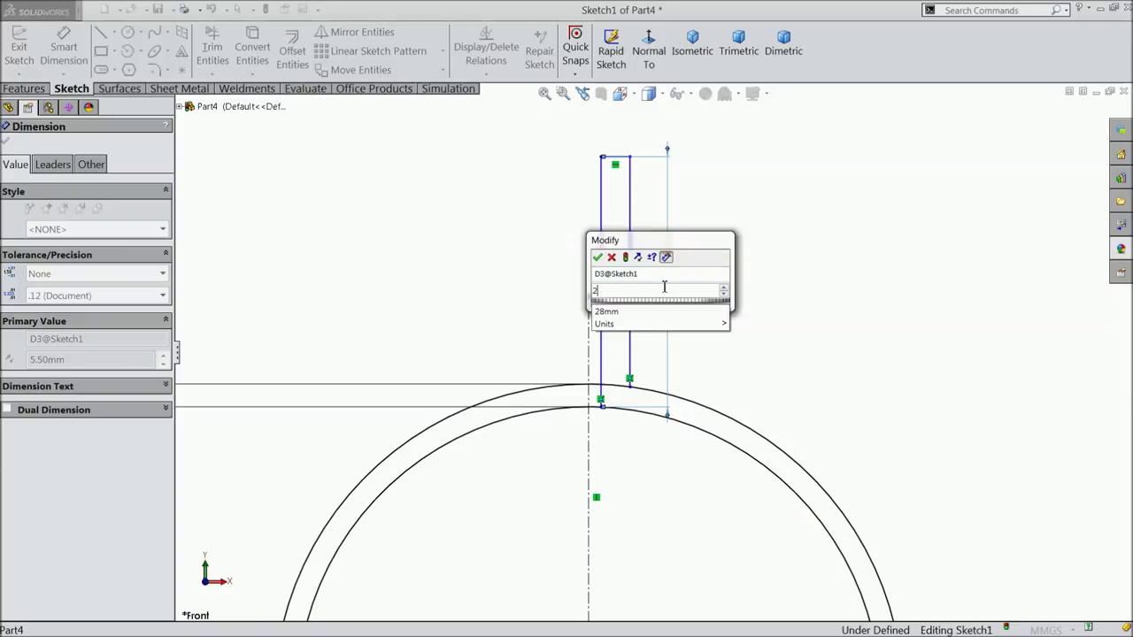
text(.75)
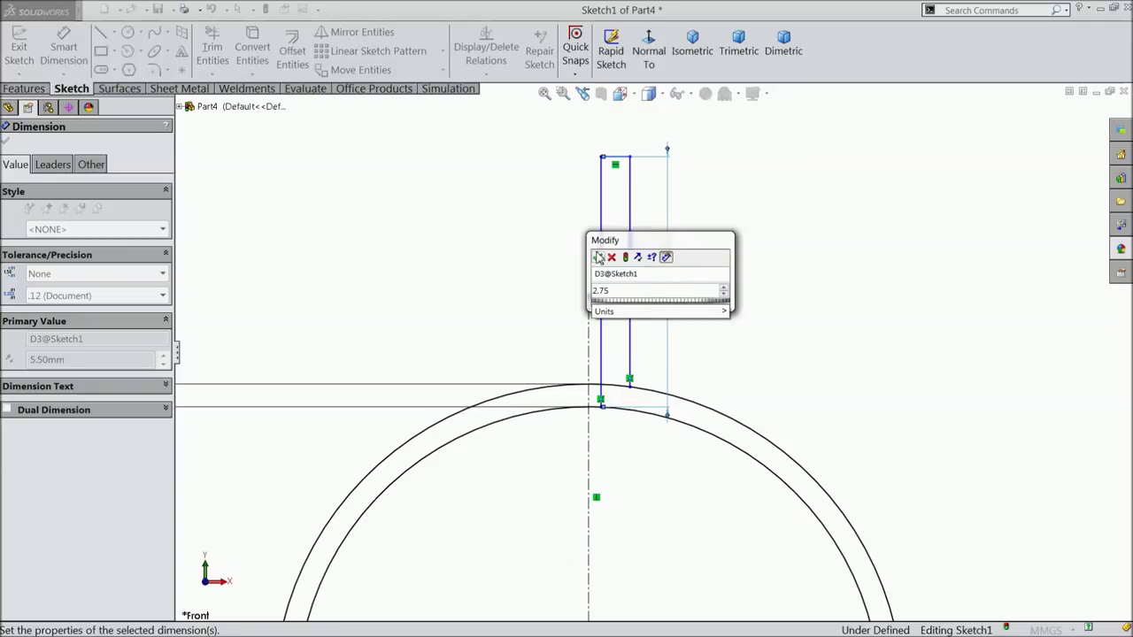
key(Return)
Dimension the lug's top edge to a 1 mm width.
scroll(630, 359, down, 3)
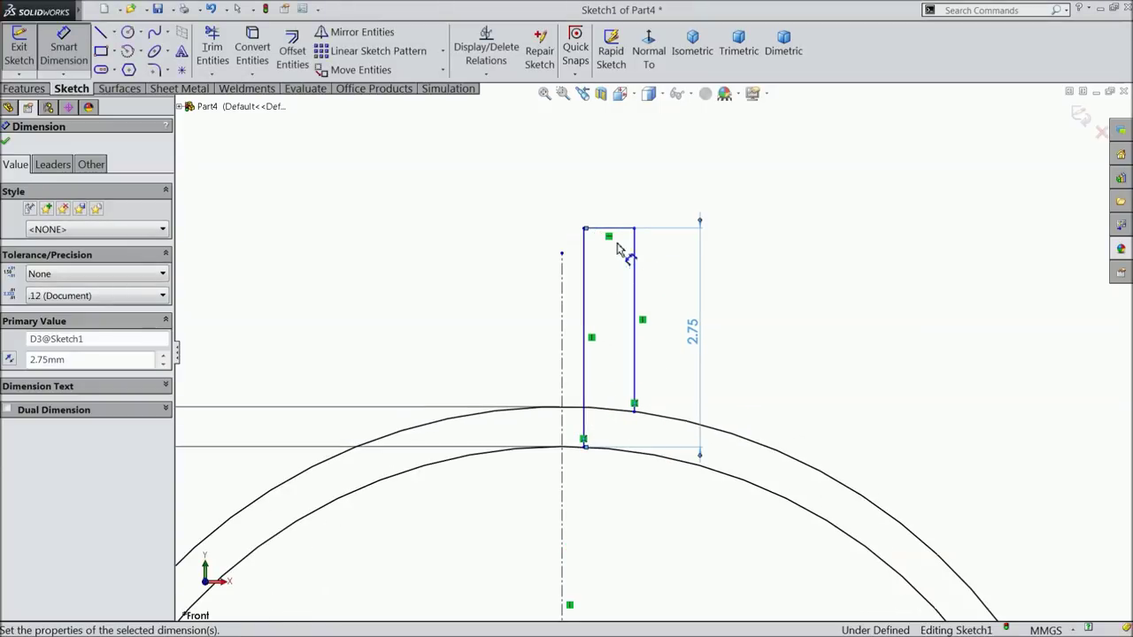
click(613, 229)
click(609, 210)
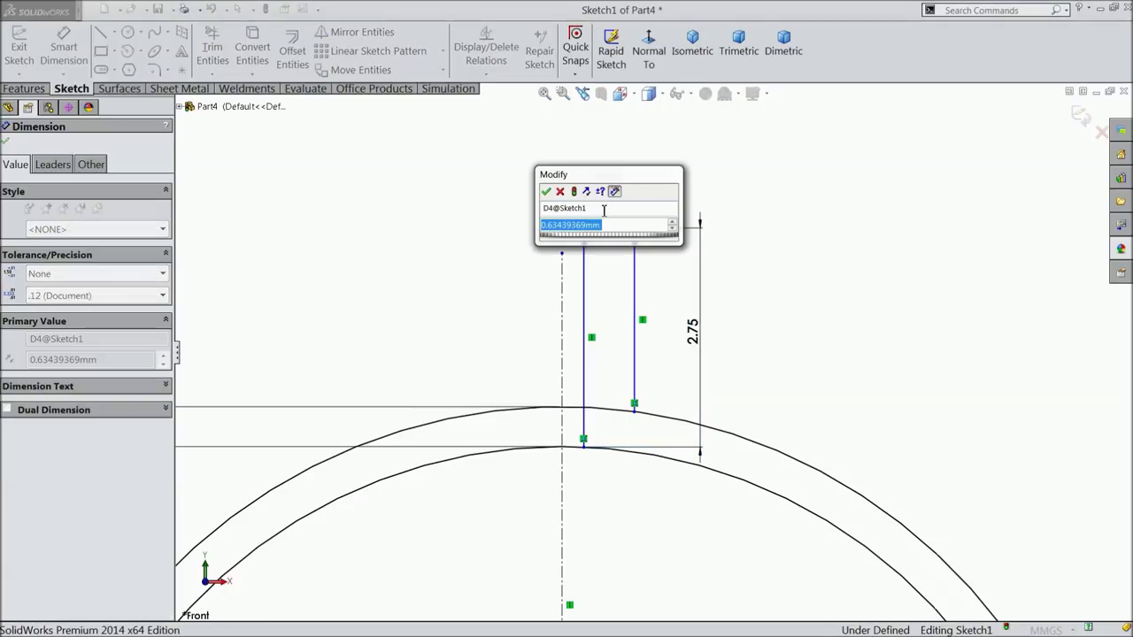
text(1)
click(548, 193)
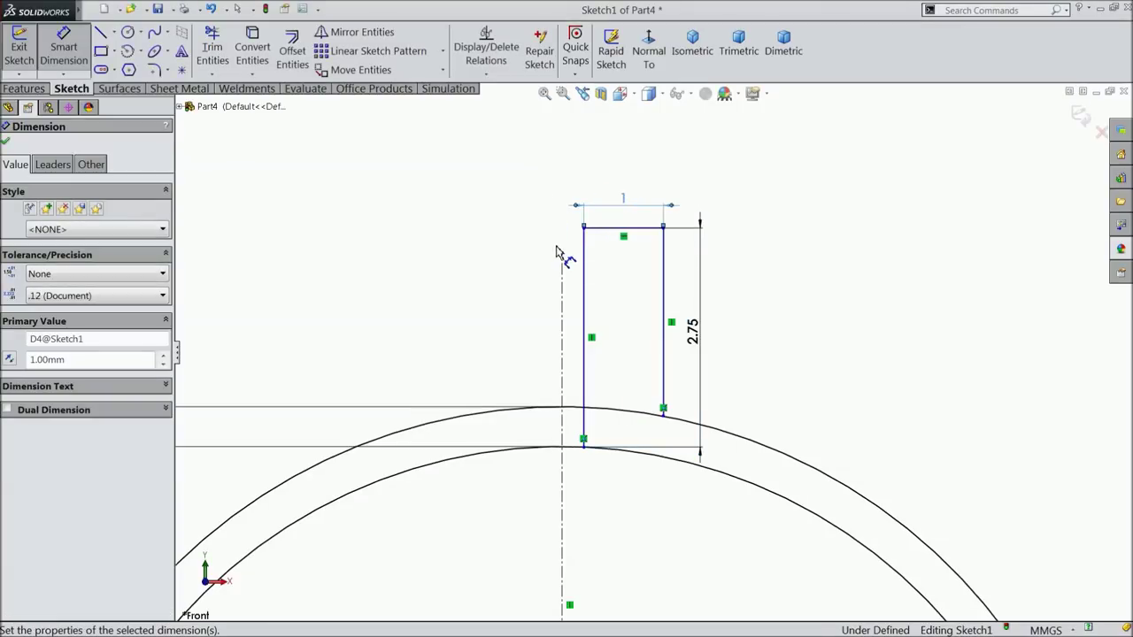
Change the outer circle diameter from 13.81 to 14.81 mm.
scroll(620, 301, up, 4)
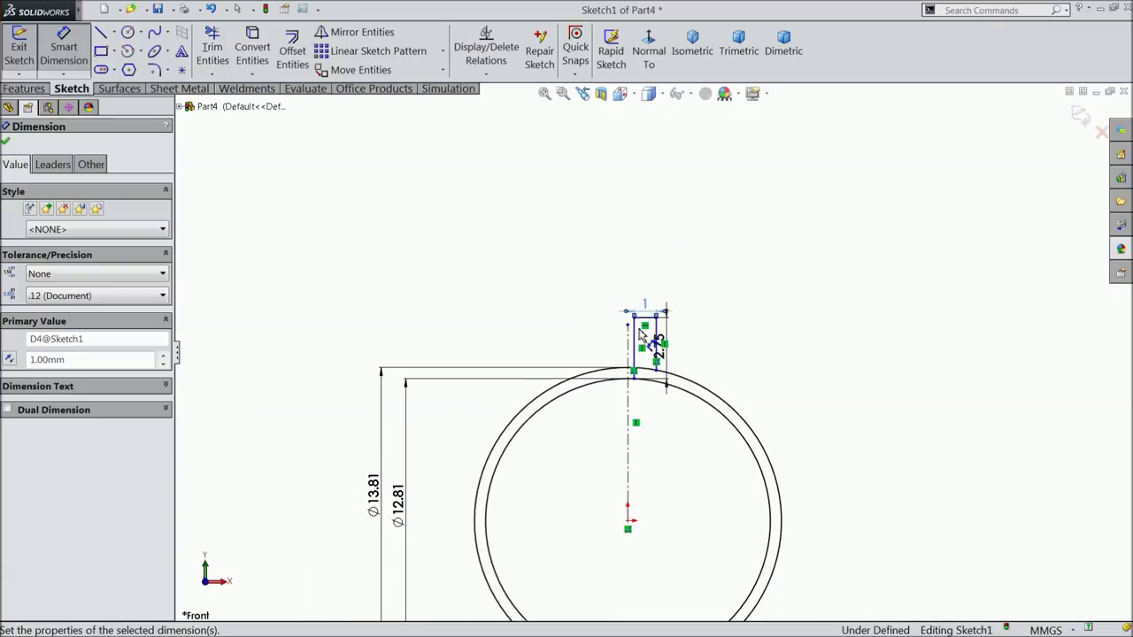
scroll(641, 333, up, 2)
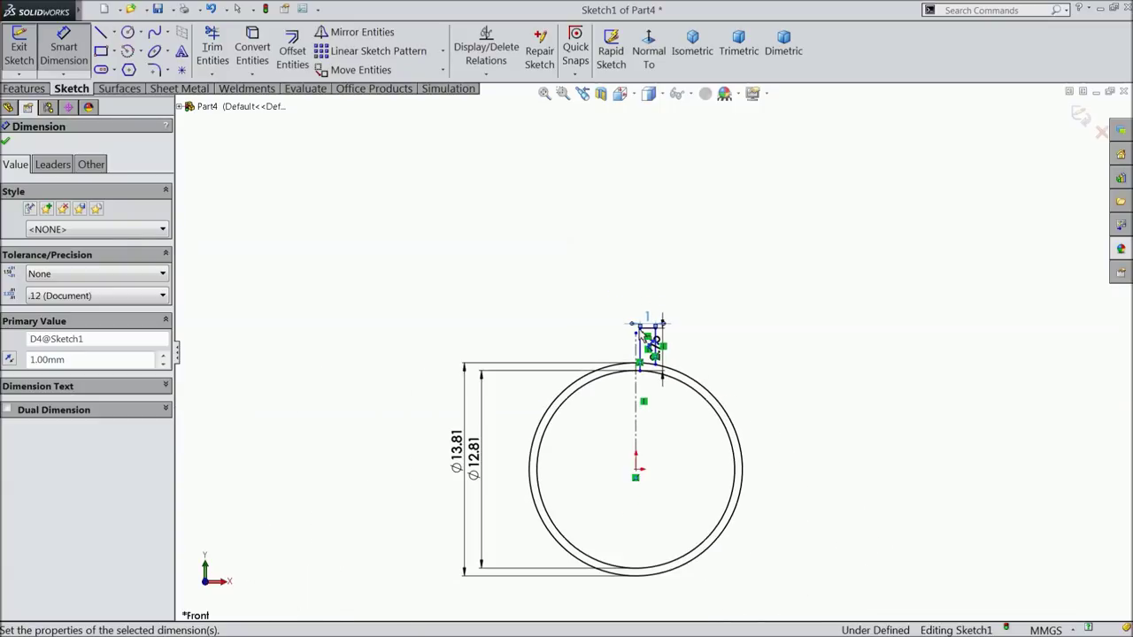
scroll(703, 374, down, 2)
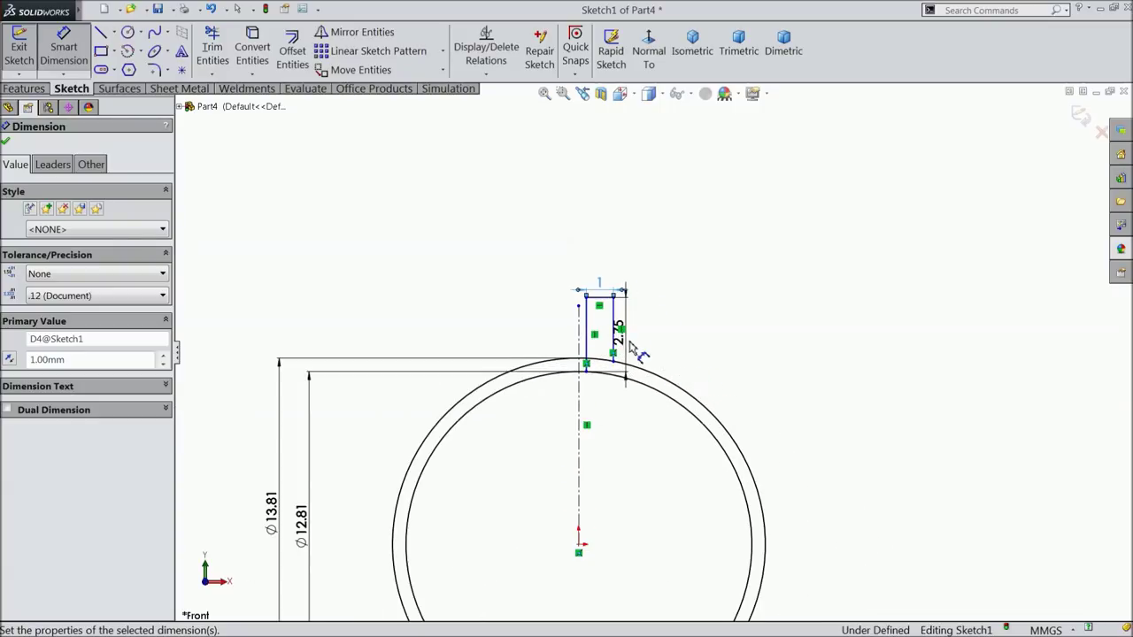
scroll(598, 354, up, 2)
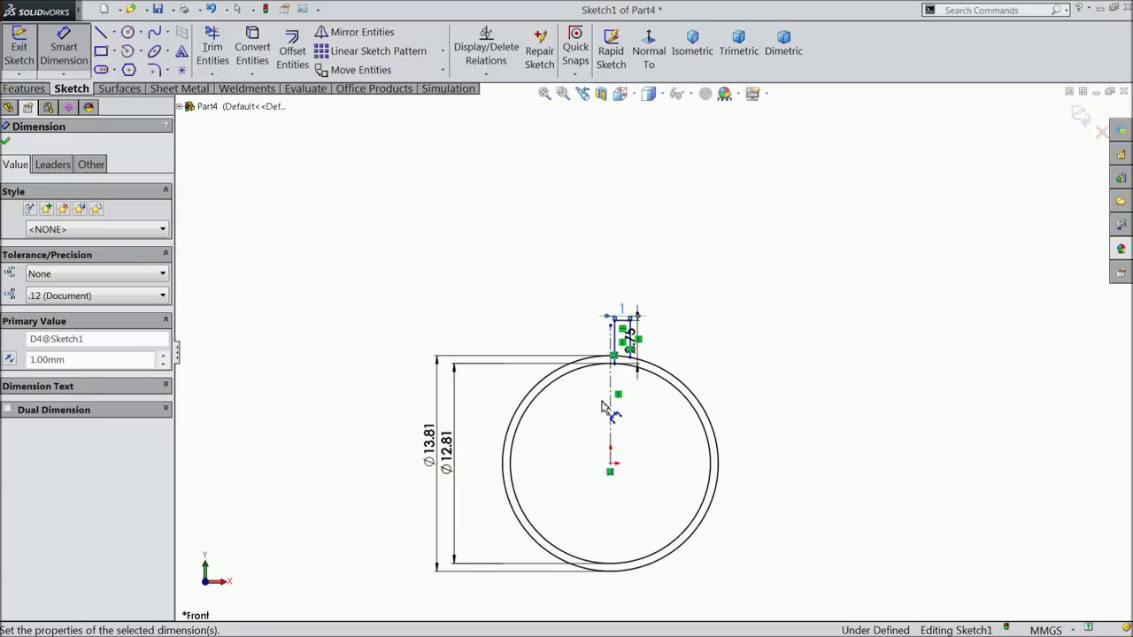
scroll(502, 442, down, 2)
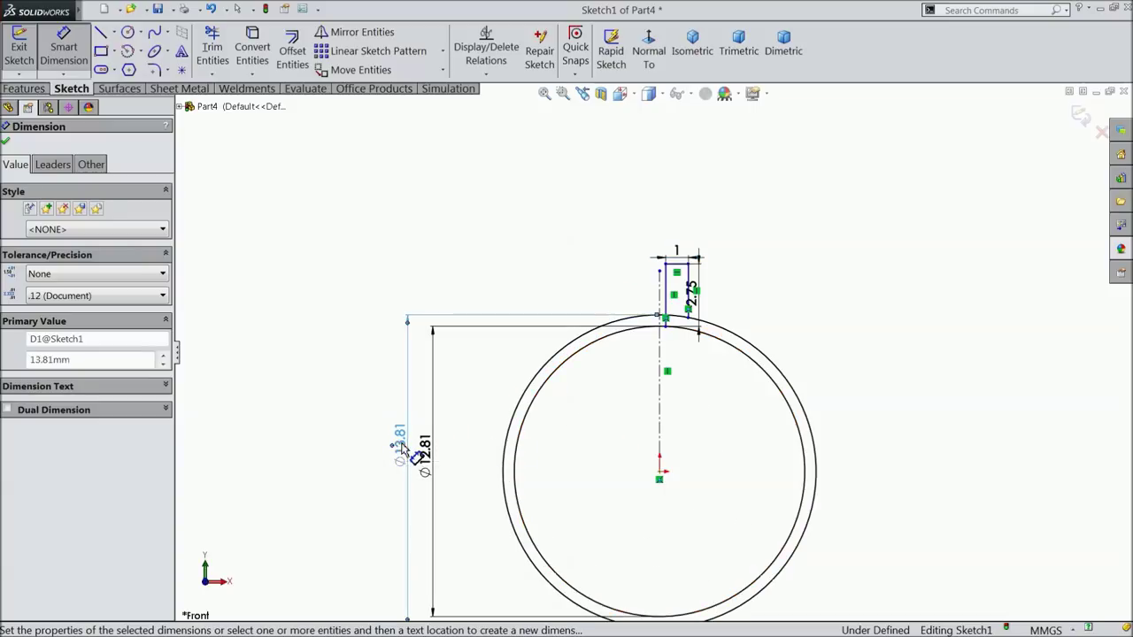
double_click(400, 447)
text(14.81)
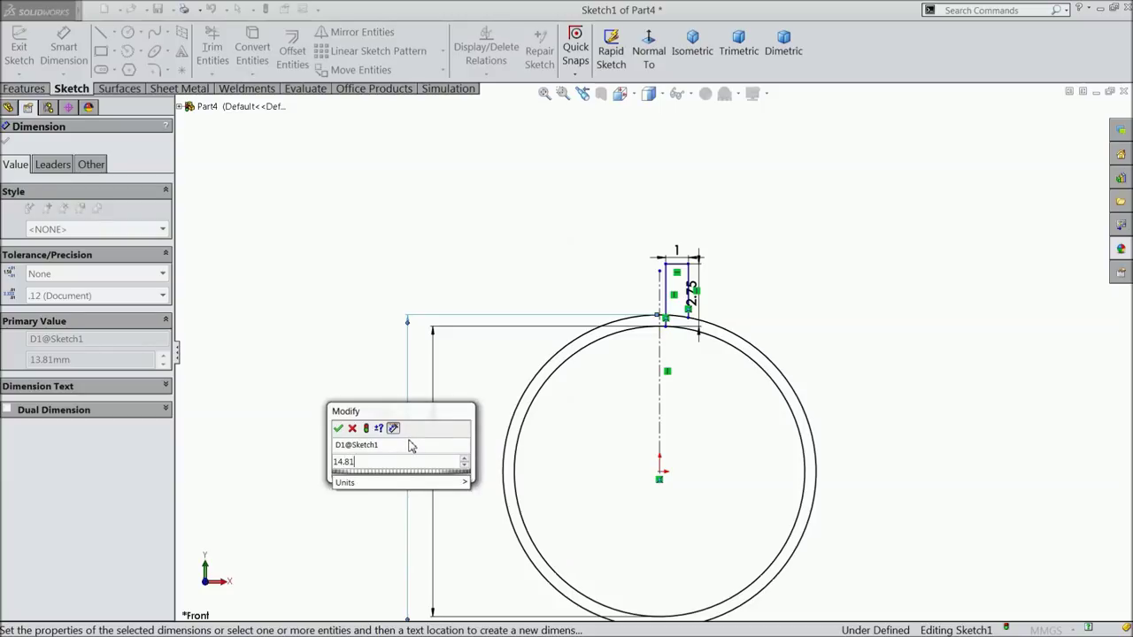
click(339, 434)
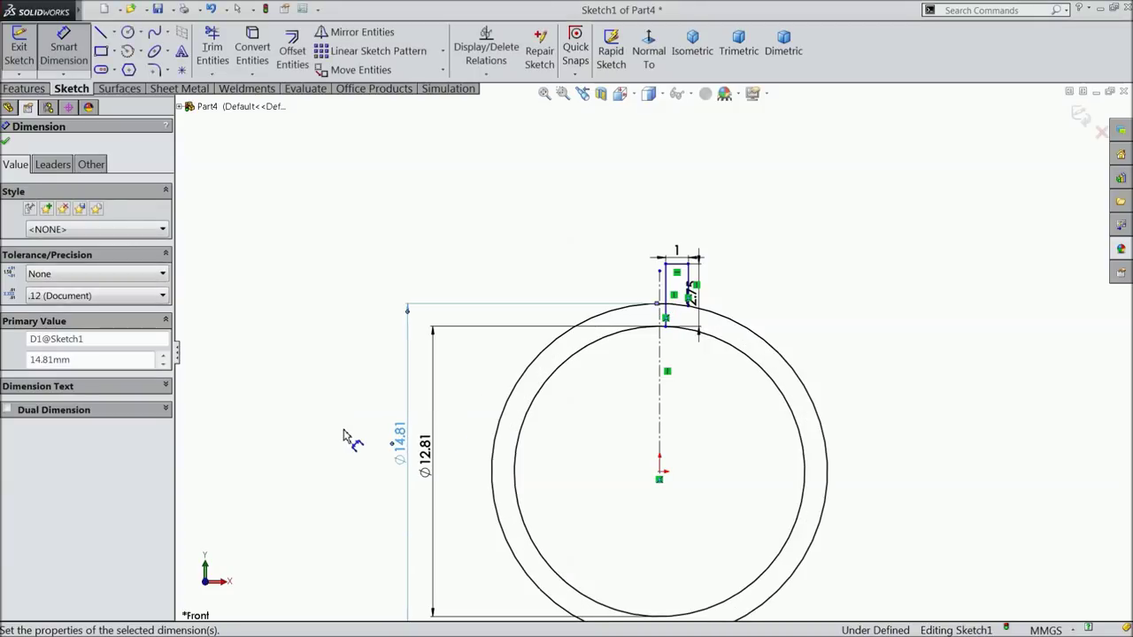
Change the lug height from 2.75 to 5.50 mm and finish dimensioning.
scroll(714, 301, down, 3)
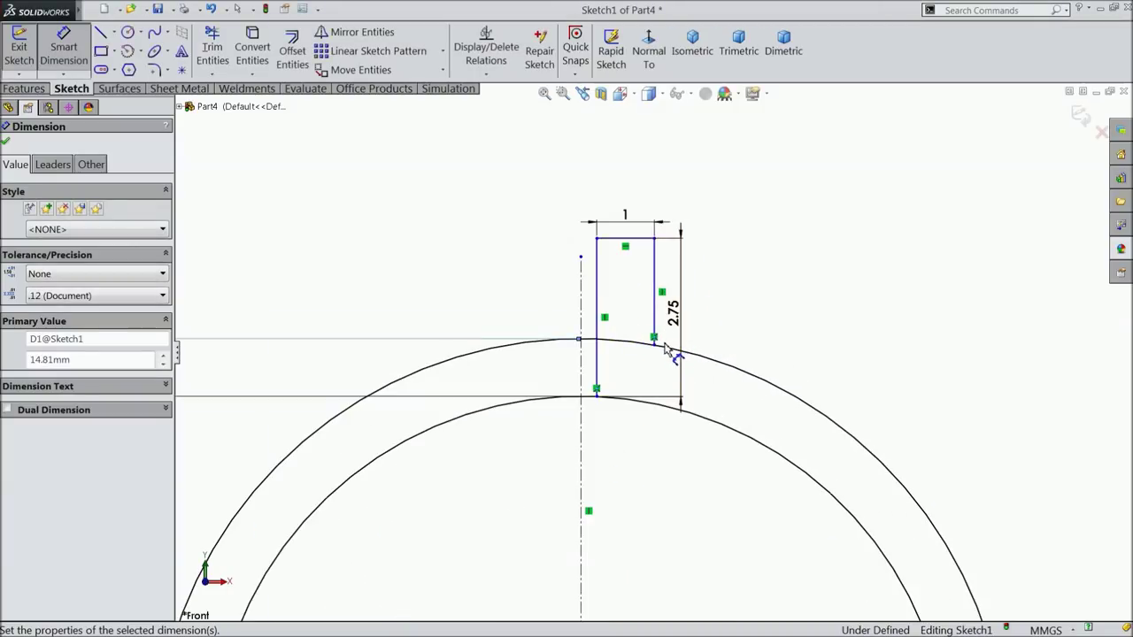
scroll(670, 350, up, 5)
scroll(664, 359, down, 3)
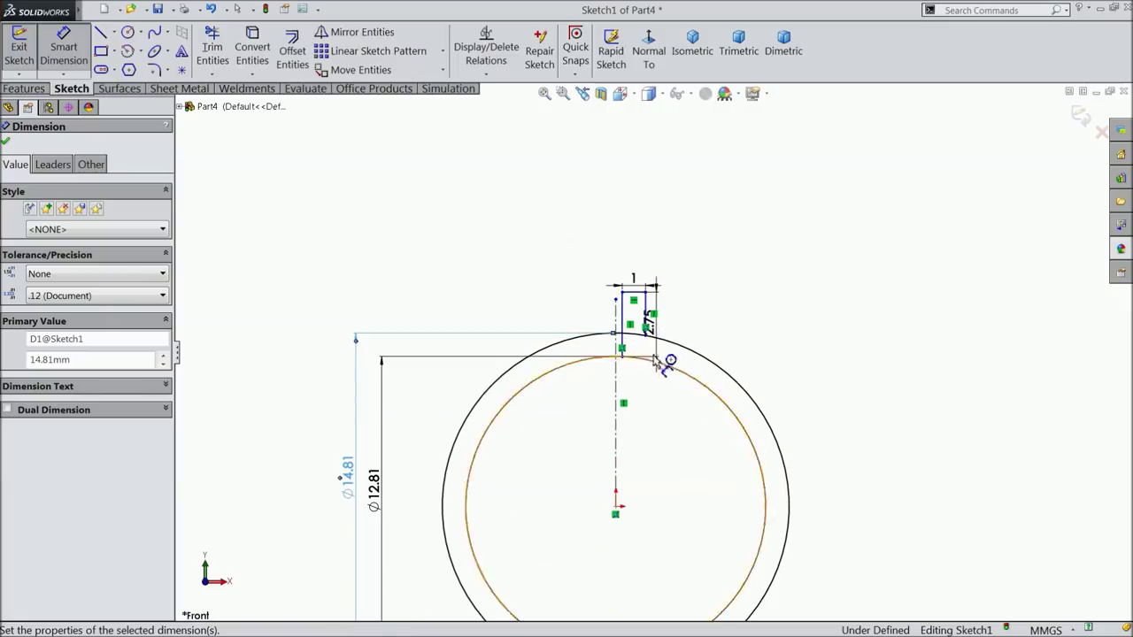
scroll(659, 363, down, 3)
double_click(660, 329)
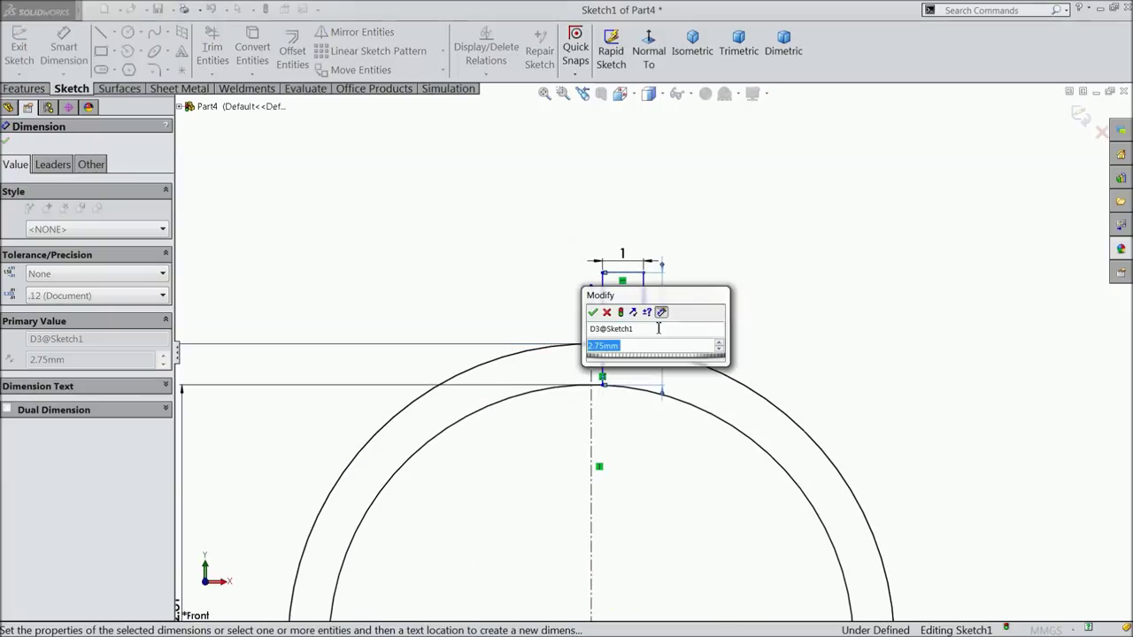
text(5.5)
click(593, 312)
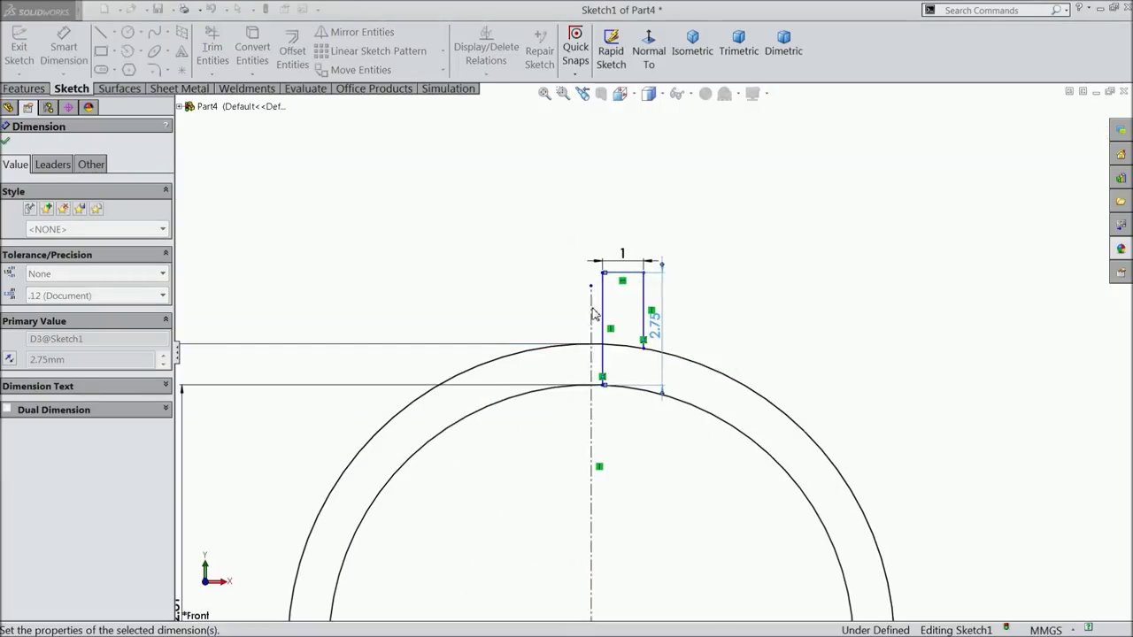
scroll(688, 332, up, 3)
scroll(681, 380, down, 3)
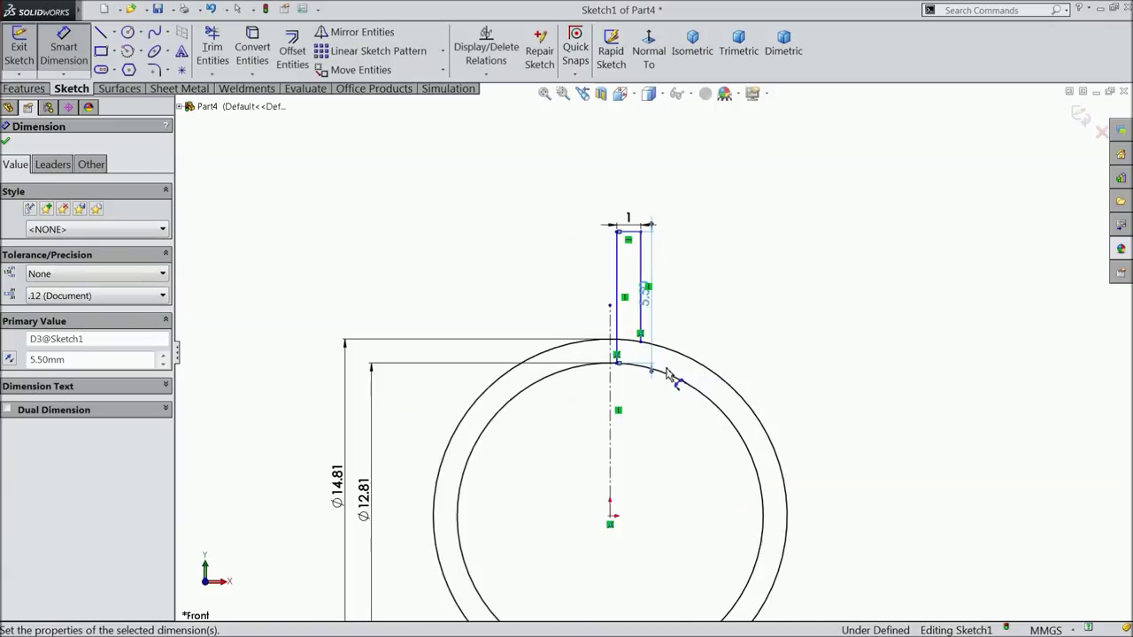
scroll(659, 318, down, 2)
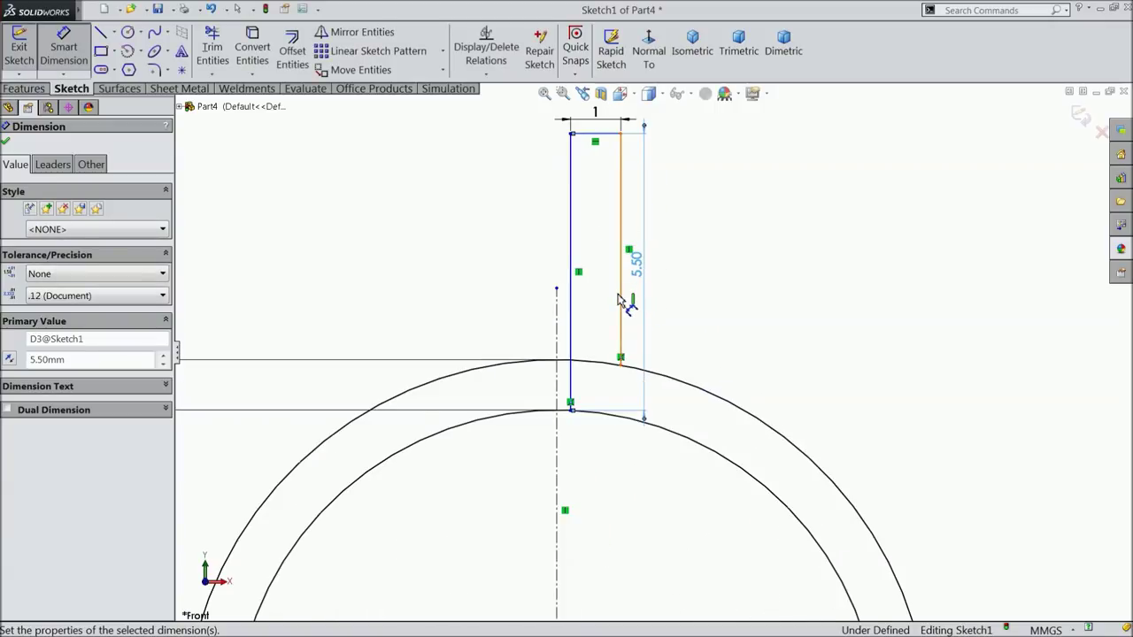
scroll(637, 319, up, 1)
click(7, 143)
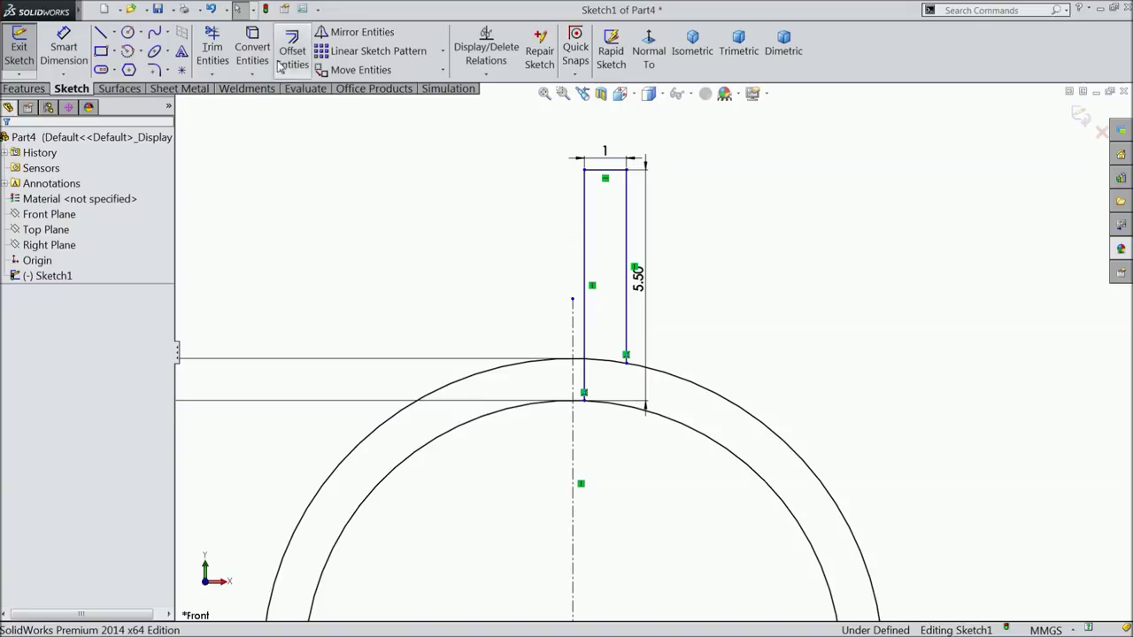
click(213, 49)
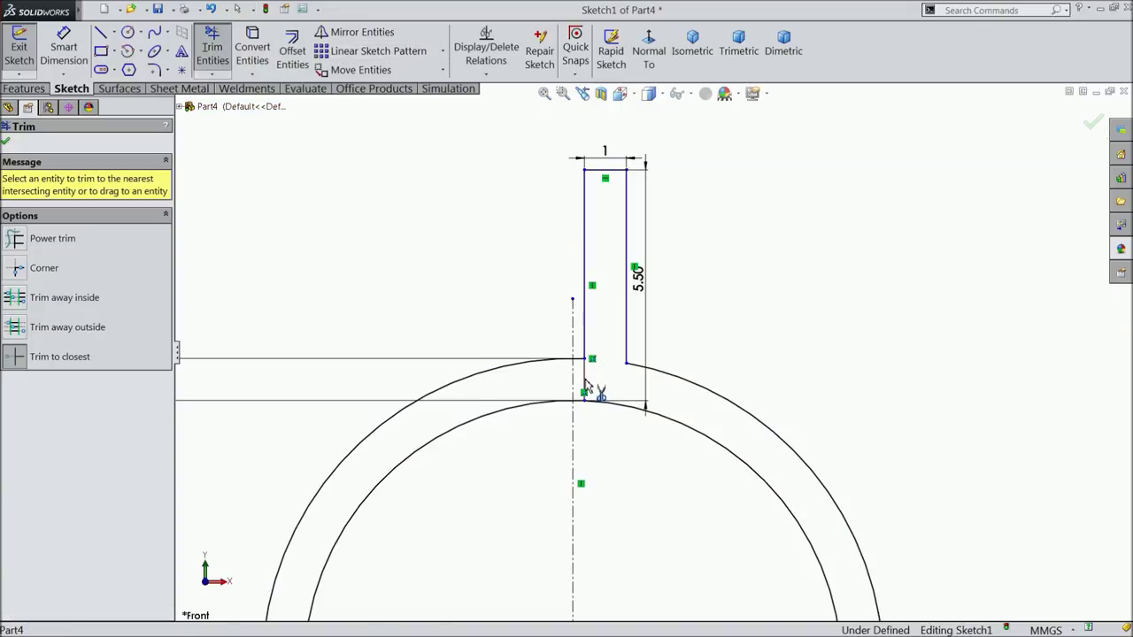
click(585, 386)
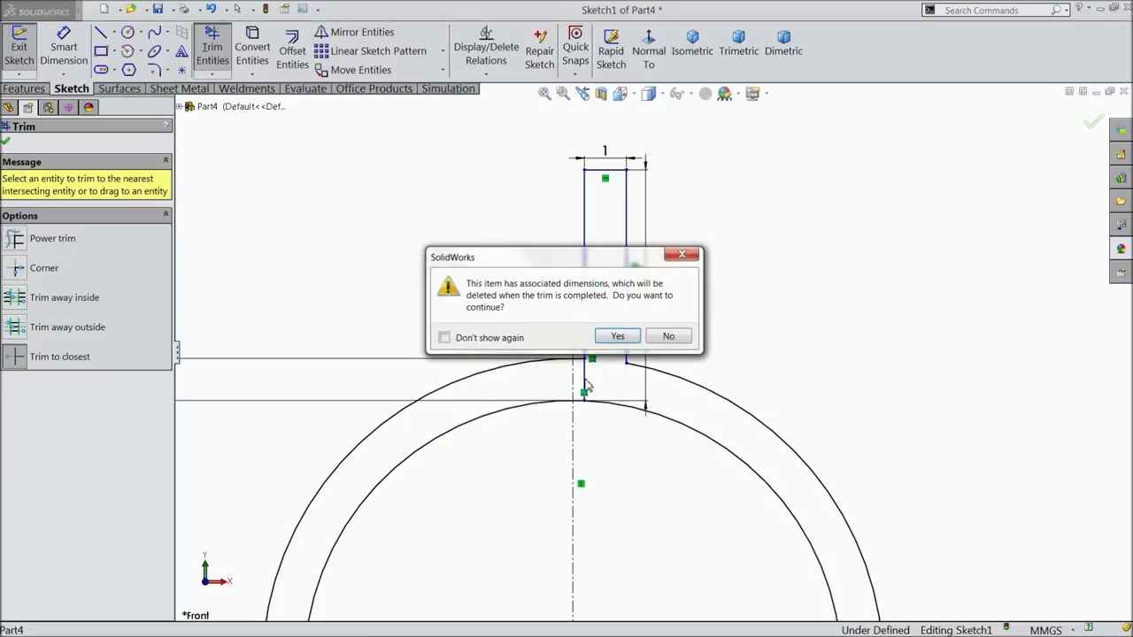
click(619, 337)
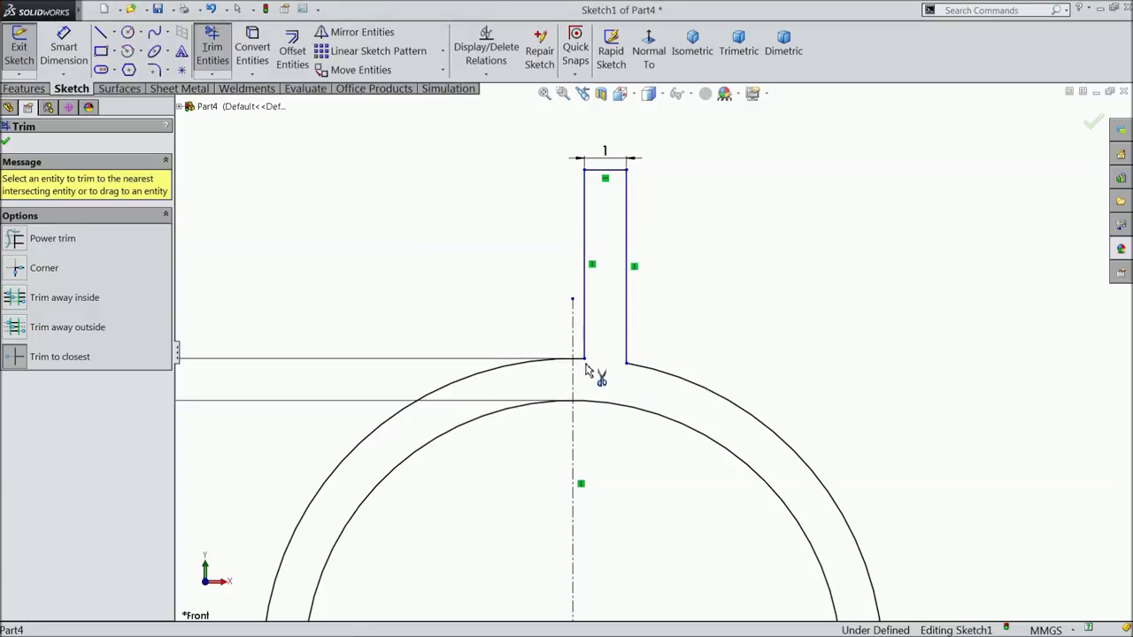
click(211, 11)
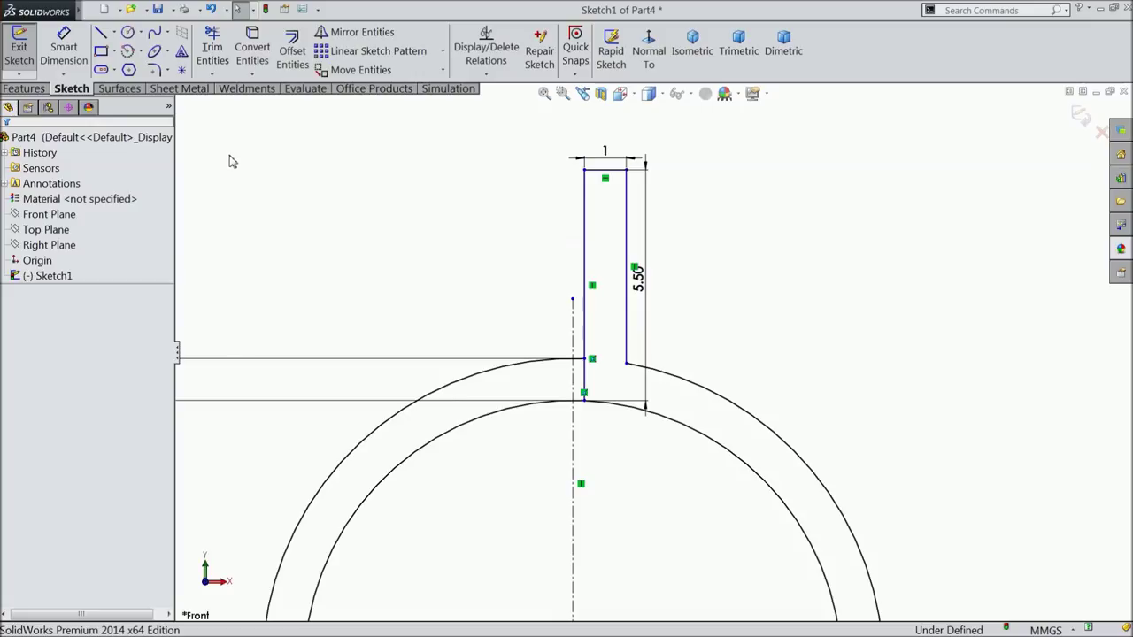
Mirror the lug's top and two side lines about centerline Line1 to create a left-hand lug.
click(372, 36)
click(602, 170)
click(584, 211)
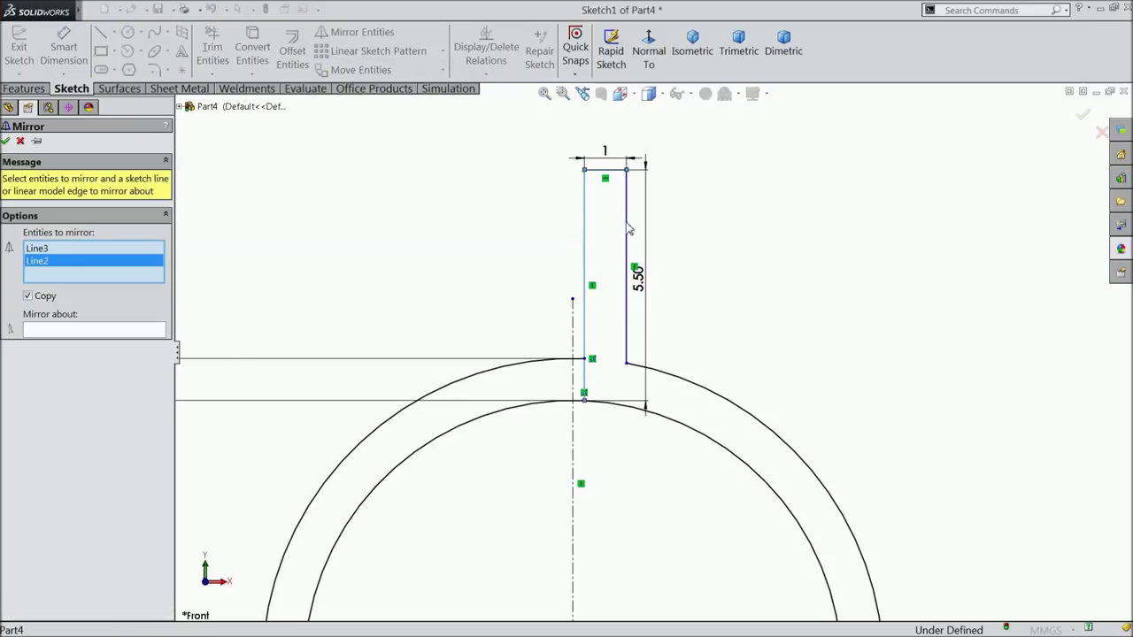
click(627, 232)
click(110, 331)
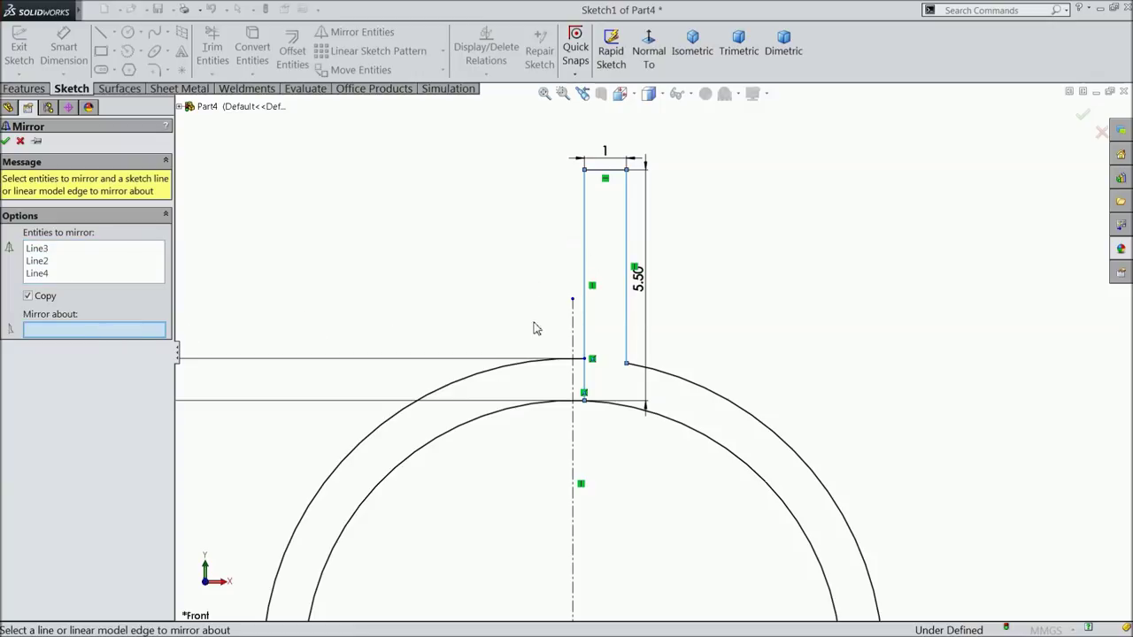
click(573, 326)
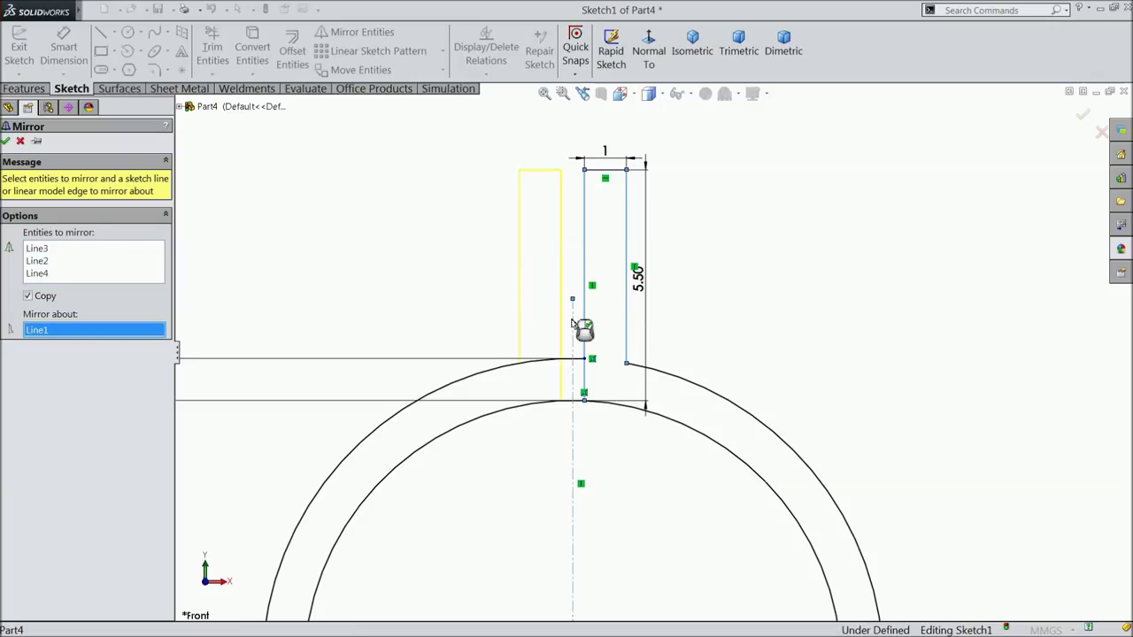
click(7, 142)
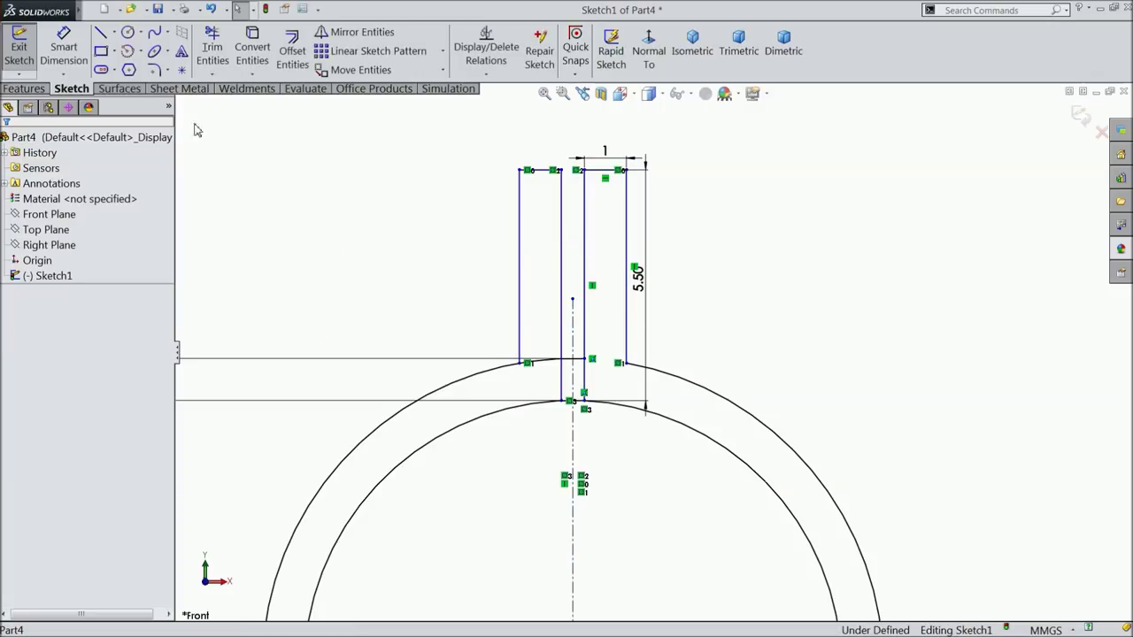
Dimension the gap between the two middle vertical lines at 0.20 mm.
click(64, 49)
scroll(700, 279, down, 3)
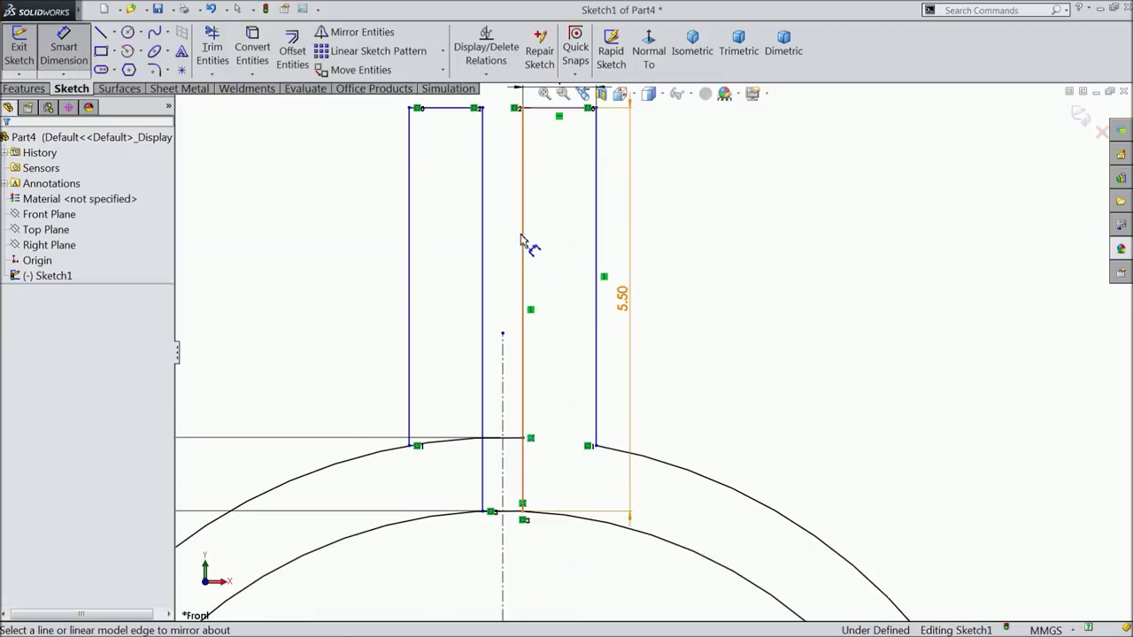
click(523, 244)
click(483, 246)
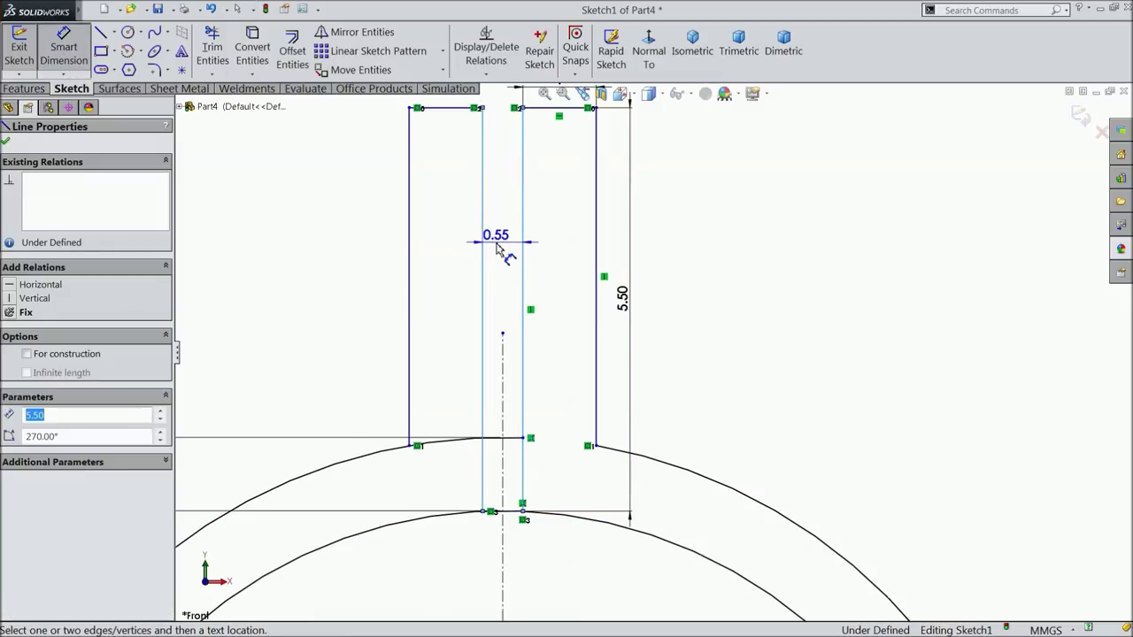
click(501, 253)
text(0)
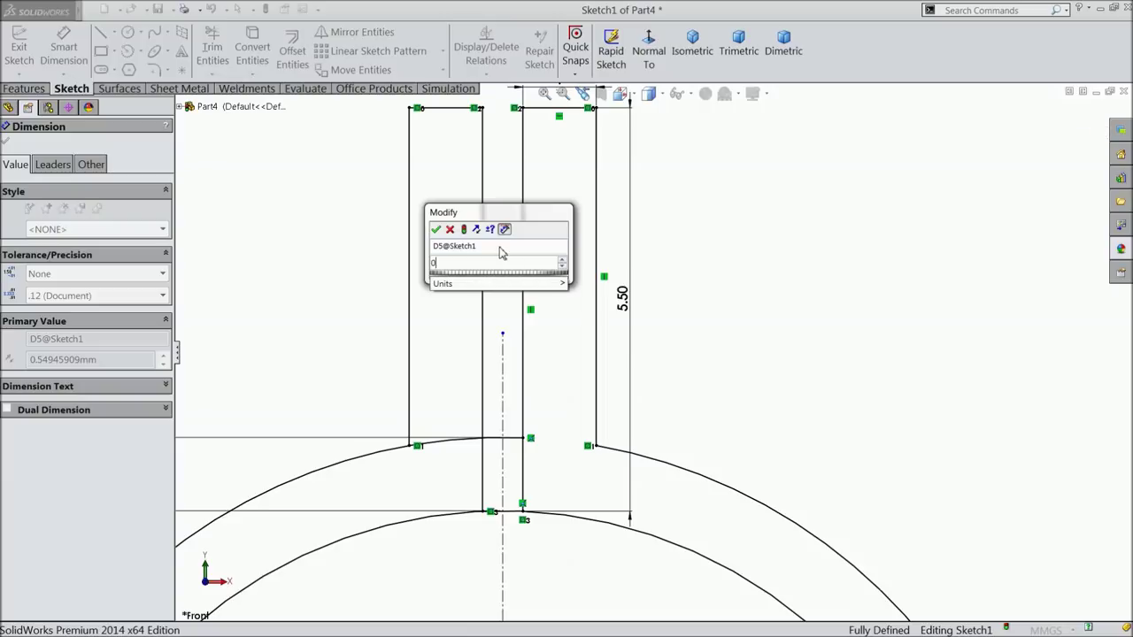
text(.2)
click(436, 230)
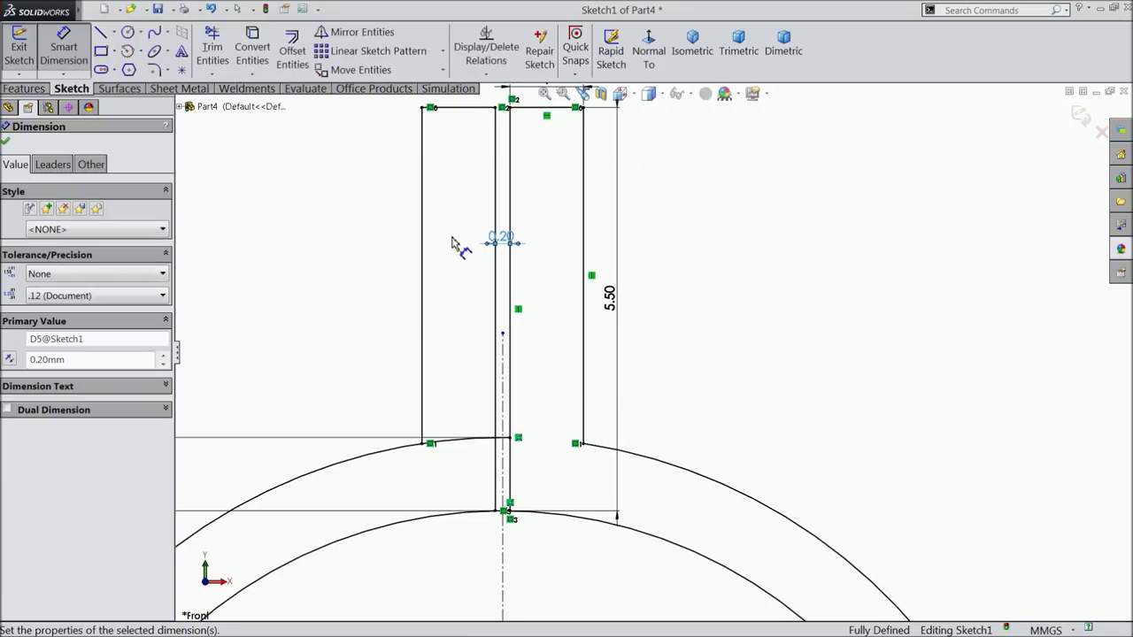
scroll(475, 352, up, 2)
scroll(584, 470, down, 3)
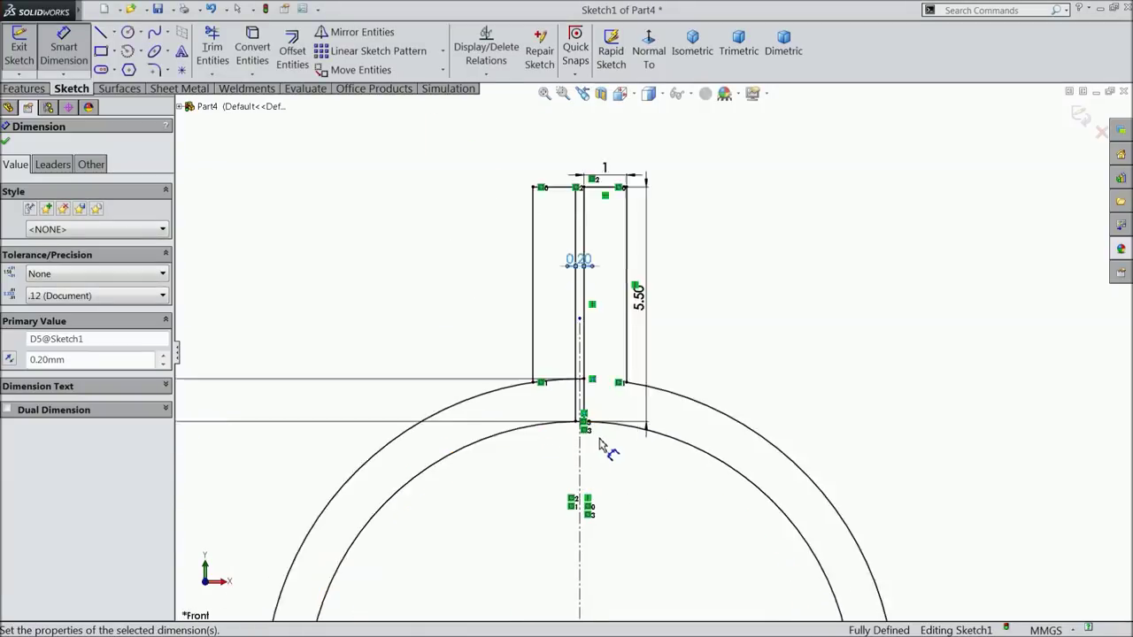
Trim the arc piece left of the centerline and the short piece right of it.
click(7, 143)
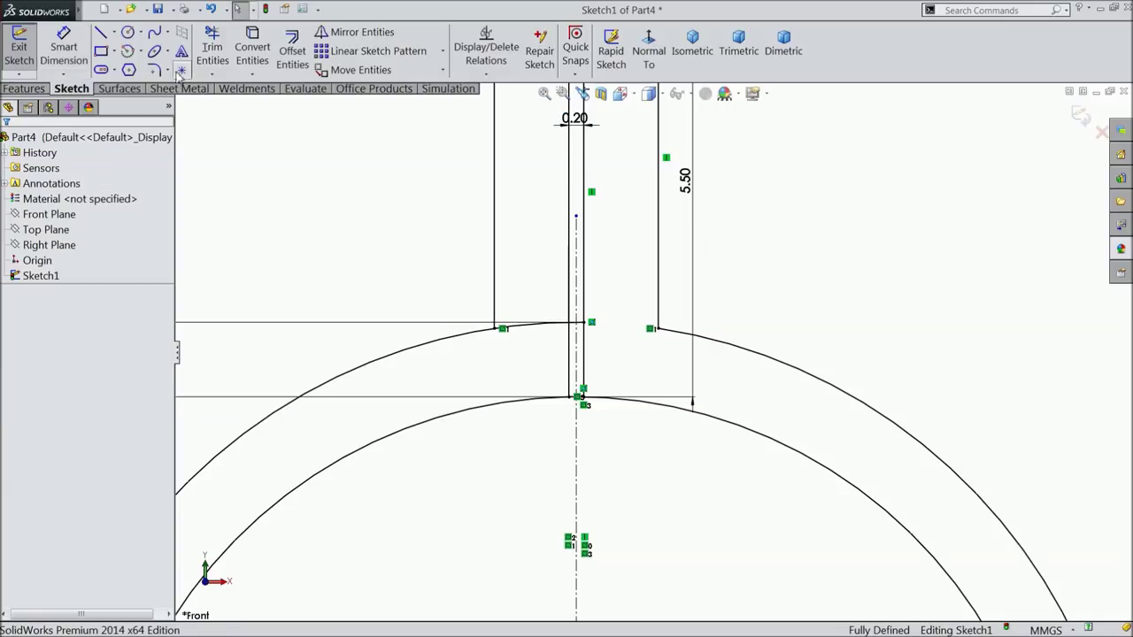
click(213, 53)
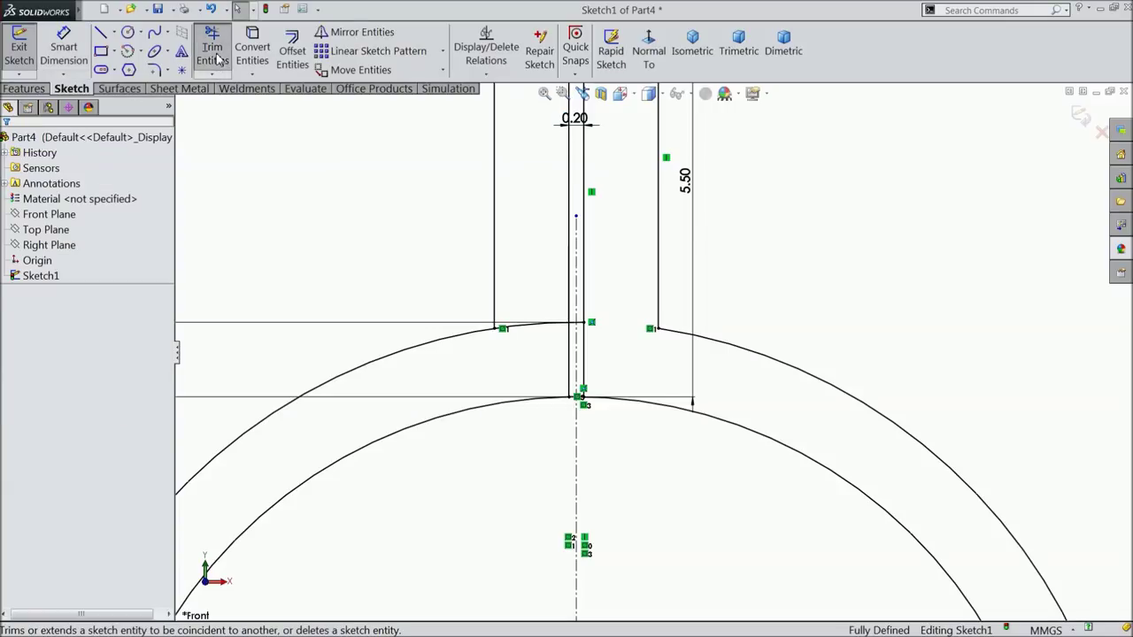
click(531, 330)
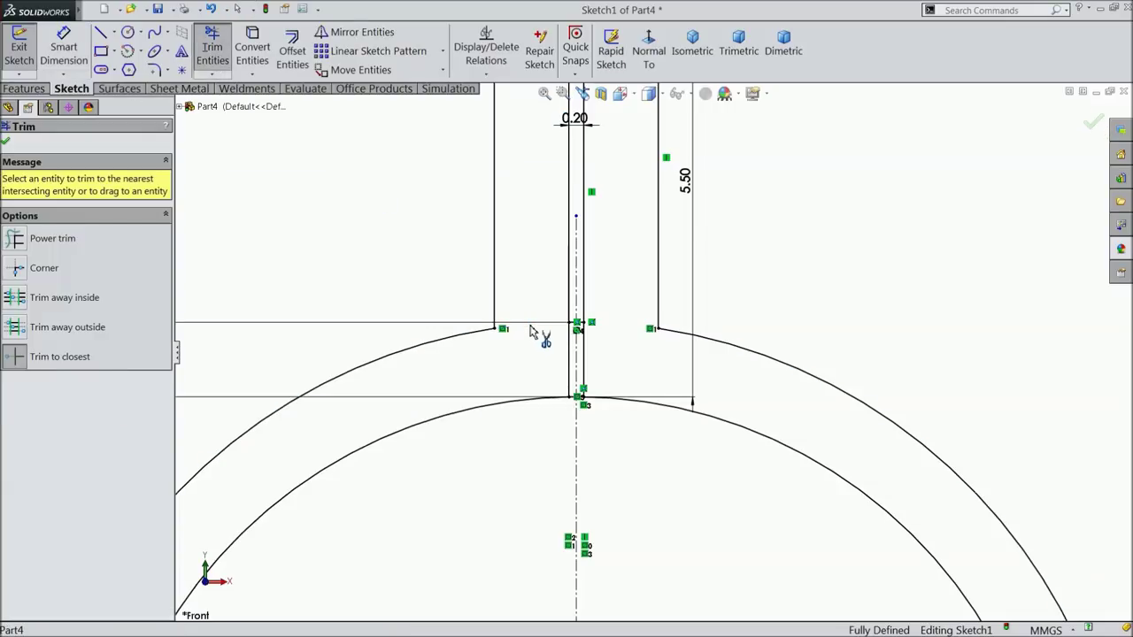
scroll(585, 330, down, 5)
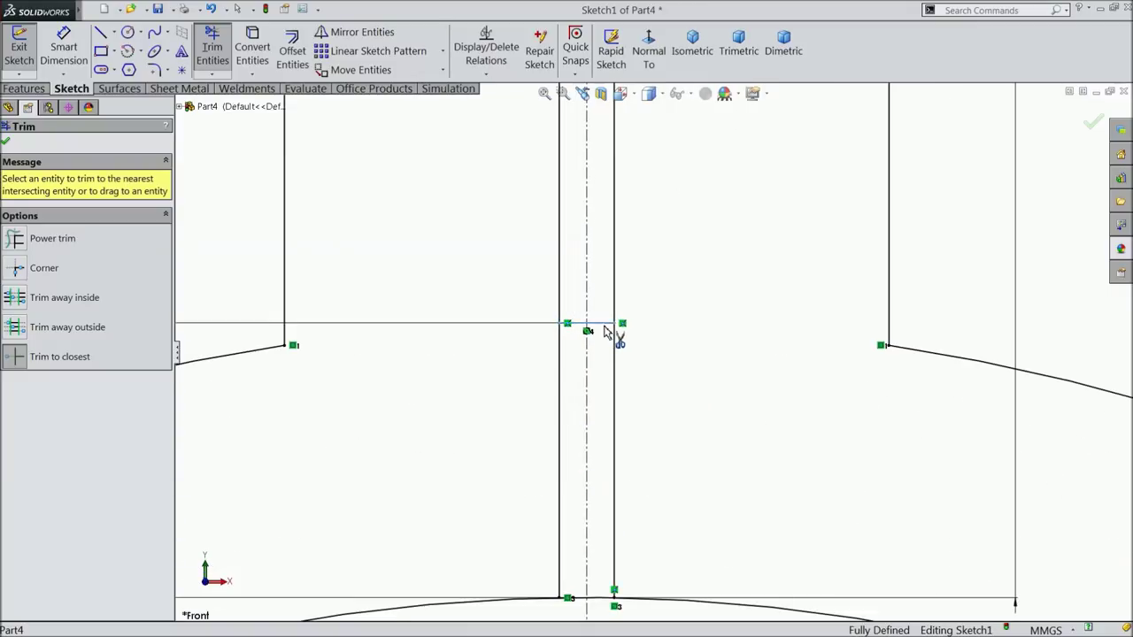
click(605, 328)
scroll(582, 329, up, 5)
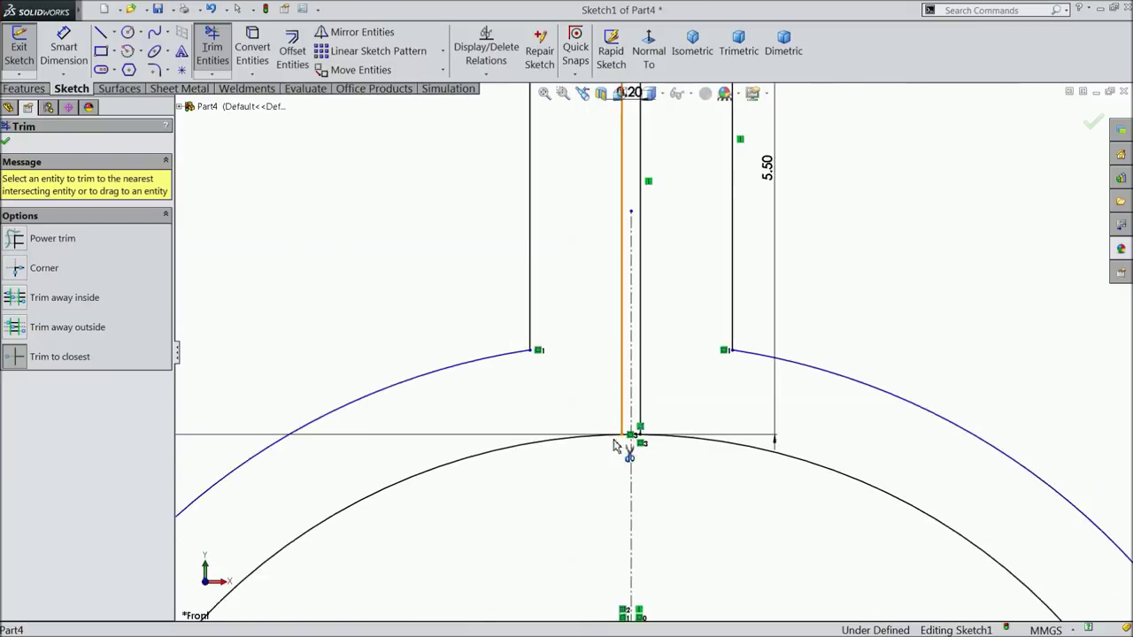
scroll(689, 444, up, 1)
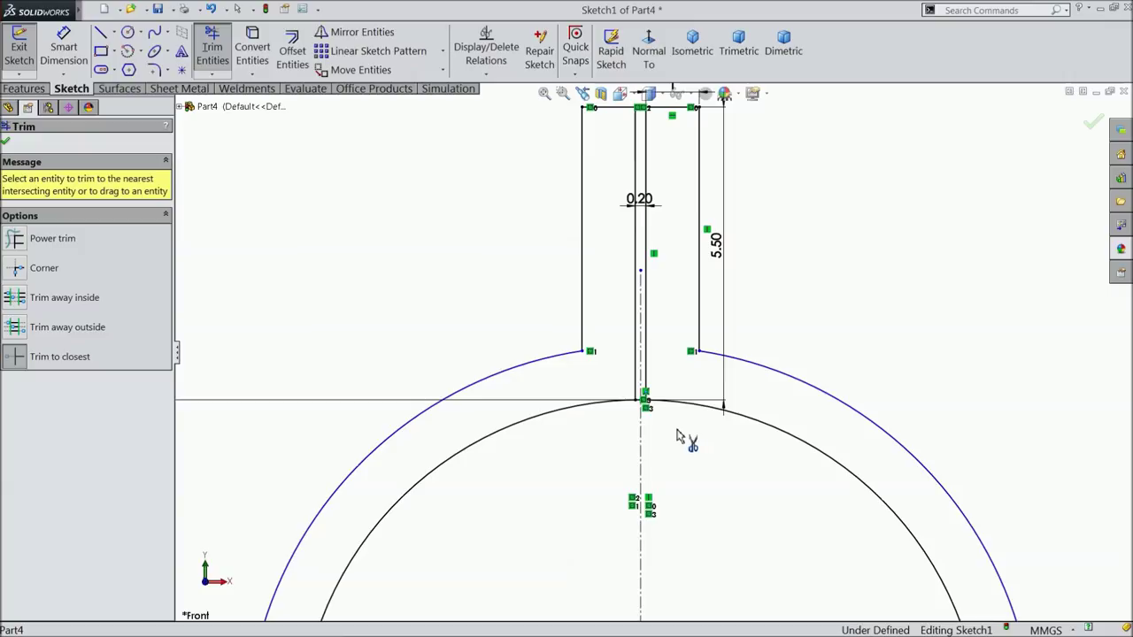
scroll(647, 430, up, 1)
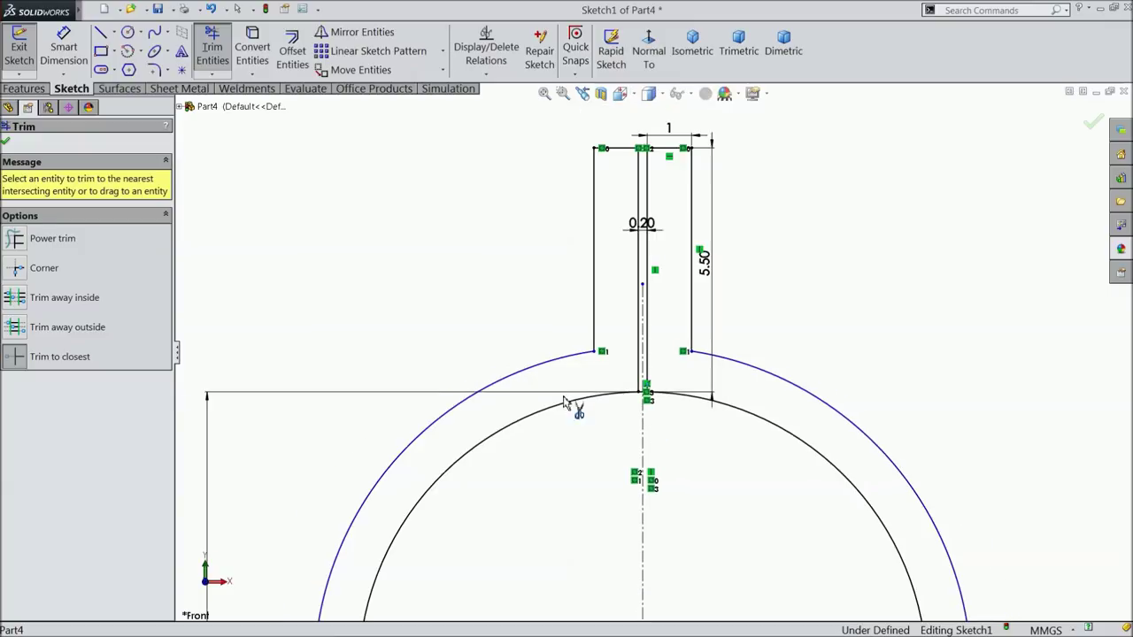
click(7, 131)
Trim the remaining inner arc piece between the slot's vertical lines.
scroll(646, 390, up, 2)
scroll(686, 370, down, 3)
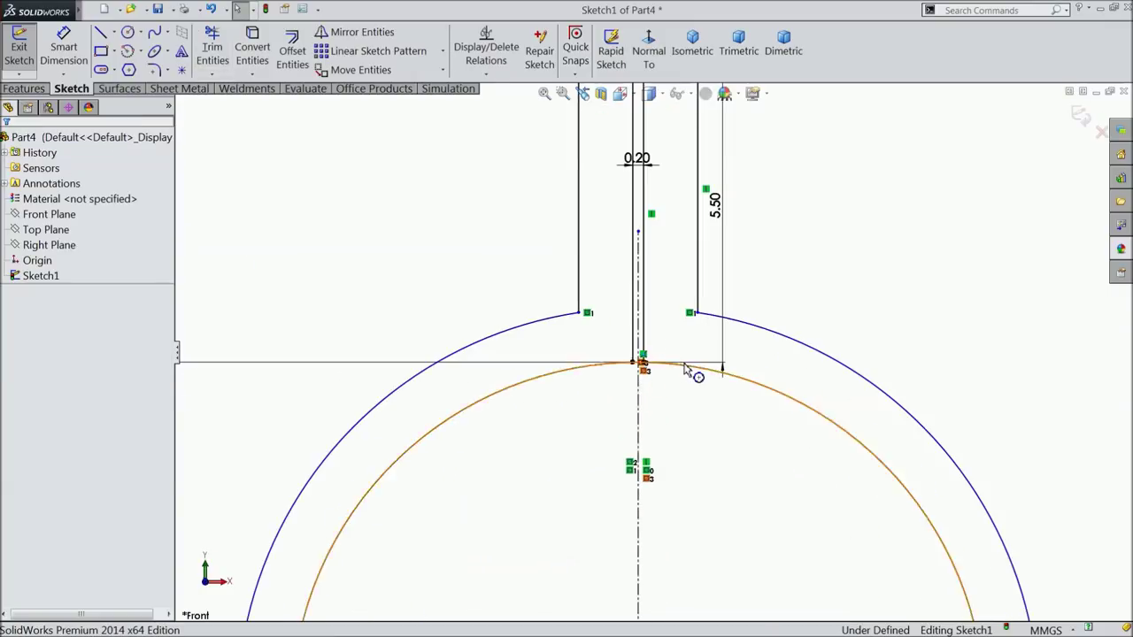
scroll(686, 370, down, 4)
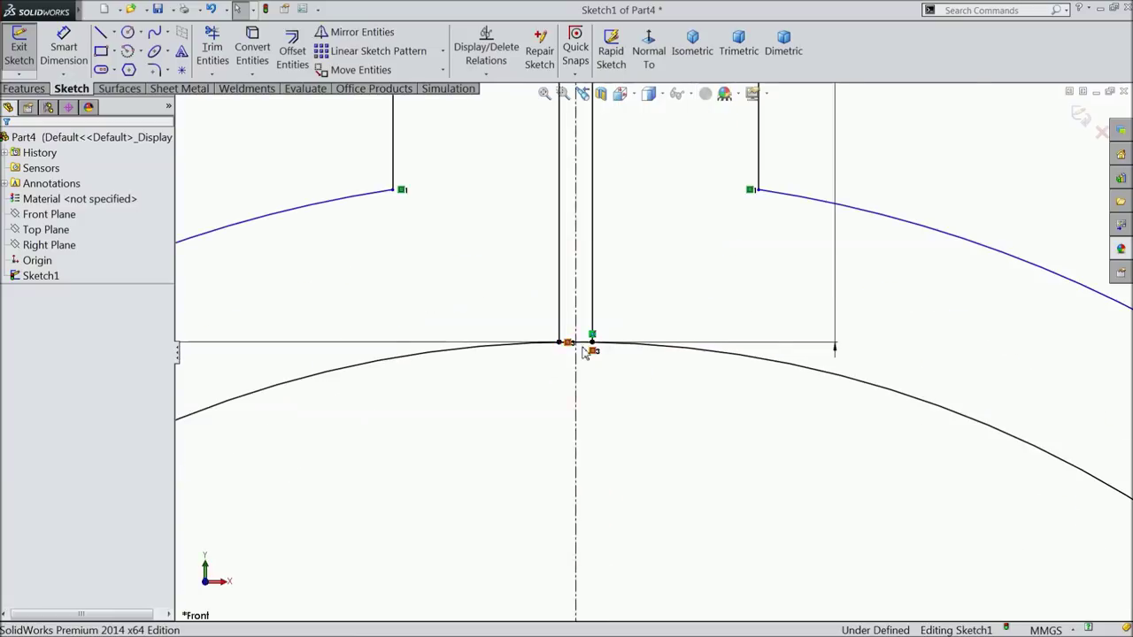
scroll(584, 352, down, 3)
click(213, 51)
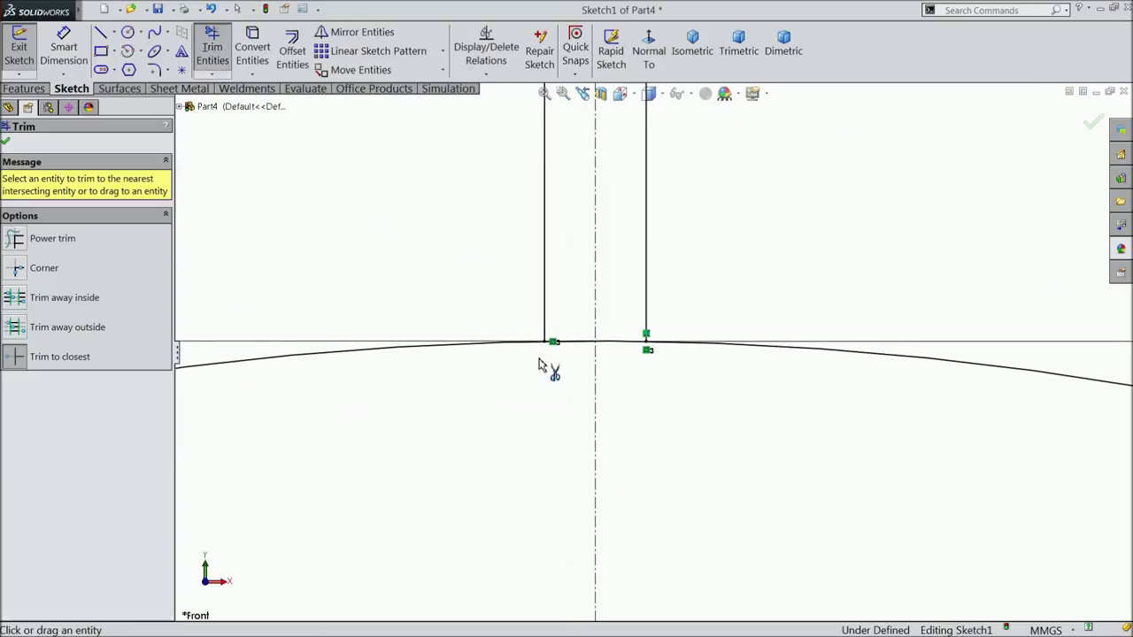
click(626, 349)
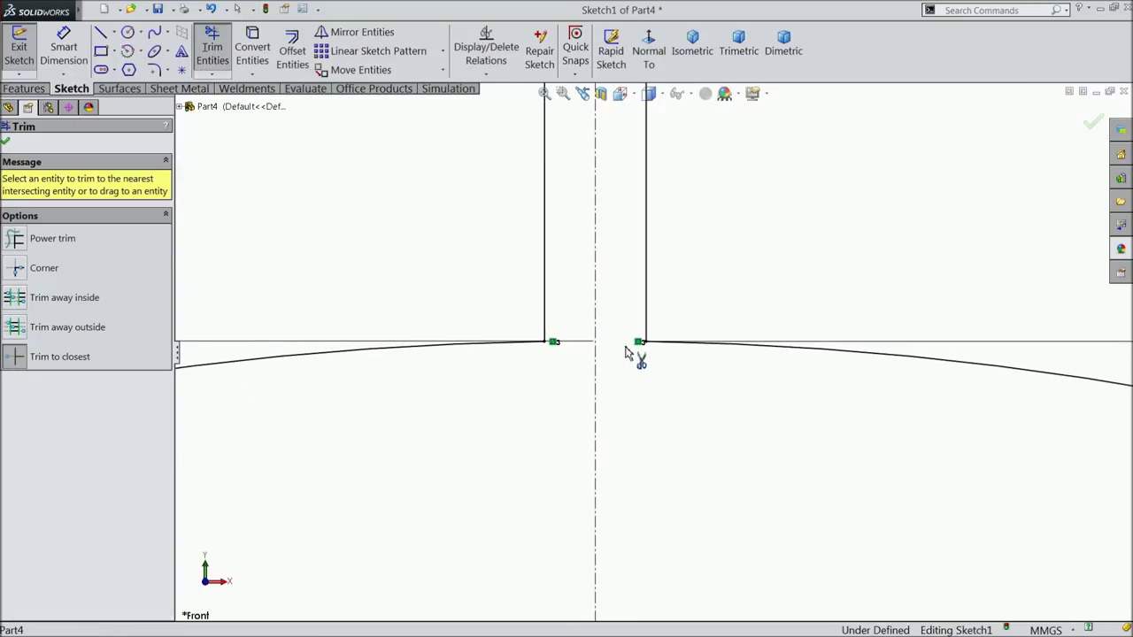
scroll(590, 374, up, 5)
scroll(712, 354, up, 2)
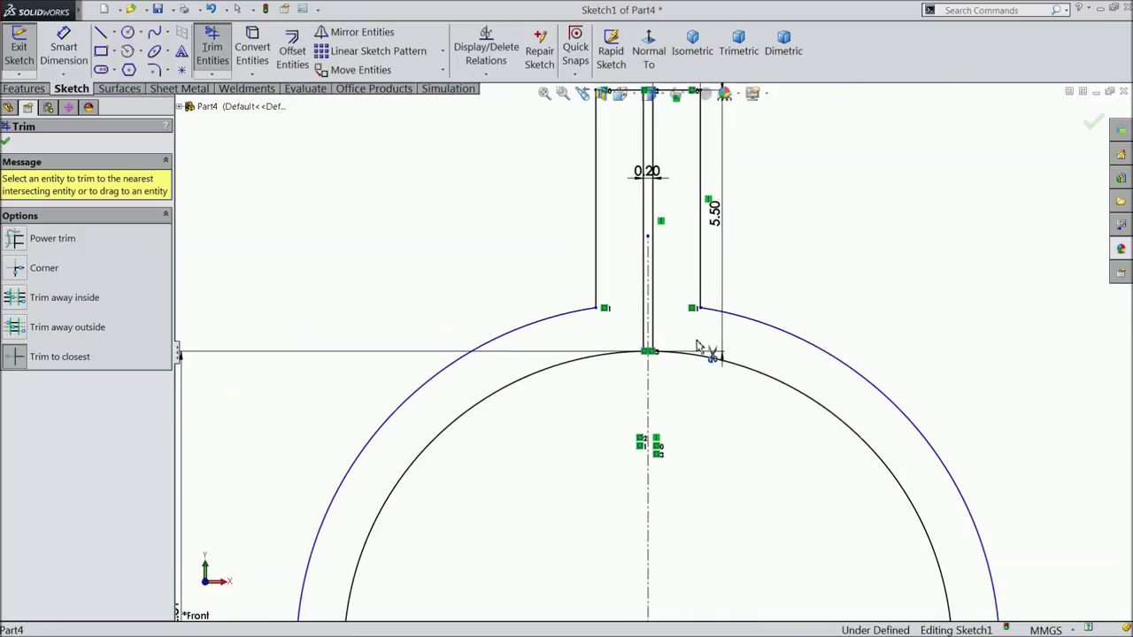
scroll(713, 292, up, 2)
scroll(678, 283, up, 2)
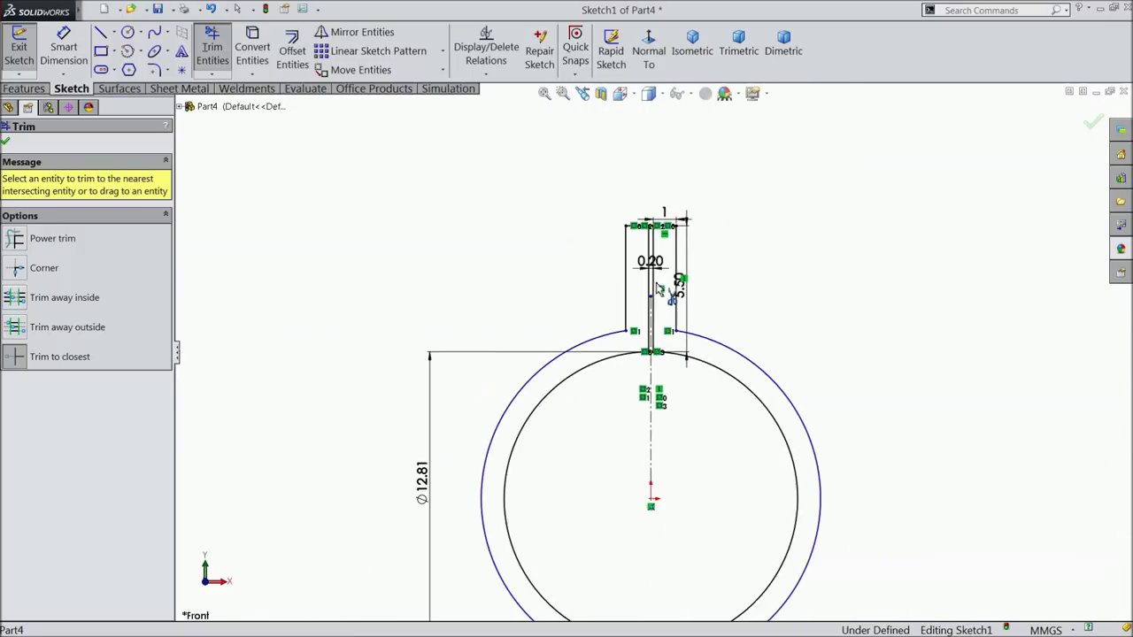
scroll(689, 359, up, 3)
scroll(700, 402, down, 1)
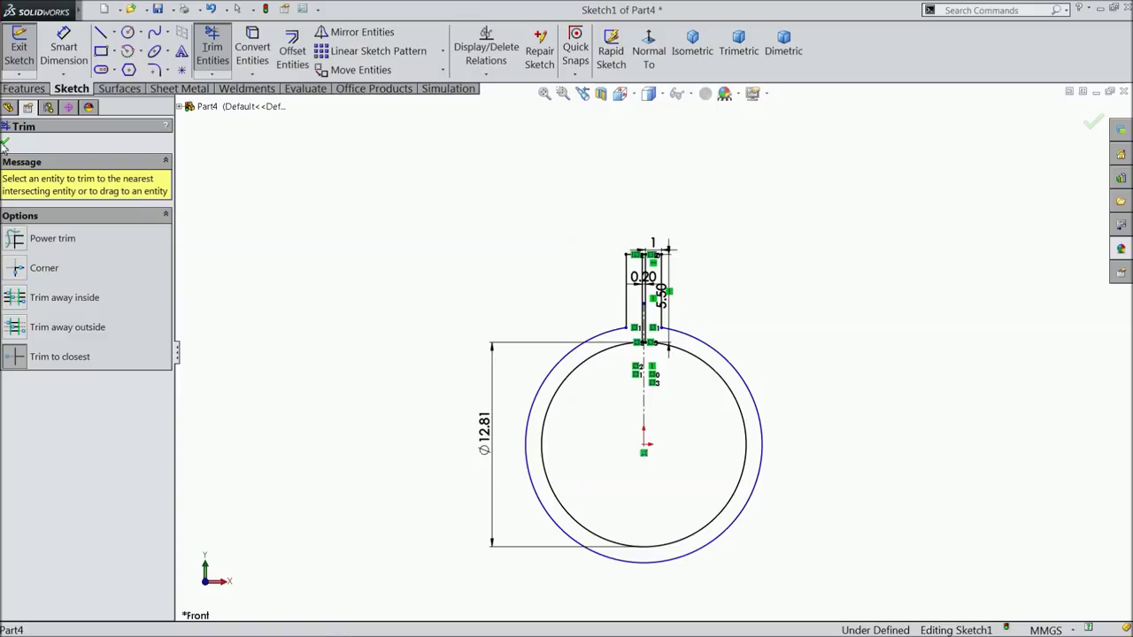
click(4, 143)
Create a Blind Extruded Boss/Base of the sketch at 5 mm depth.
click(24, 88)
click(27, 51)
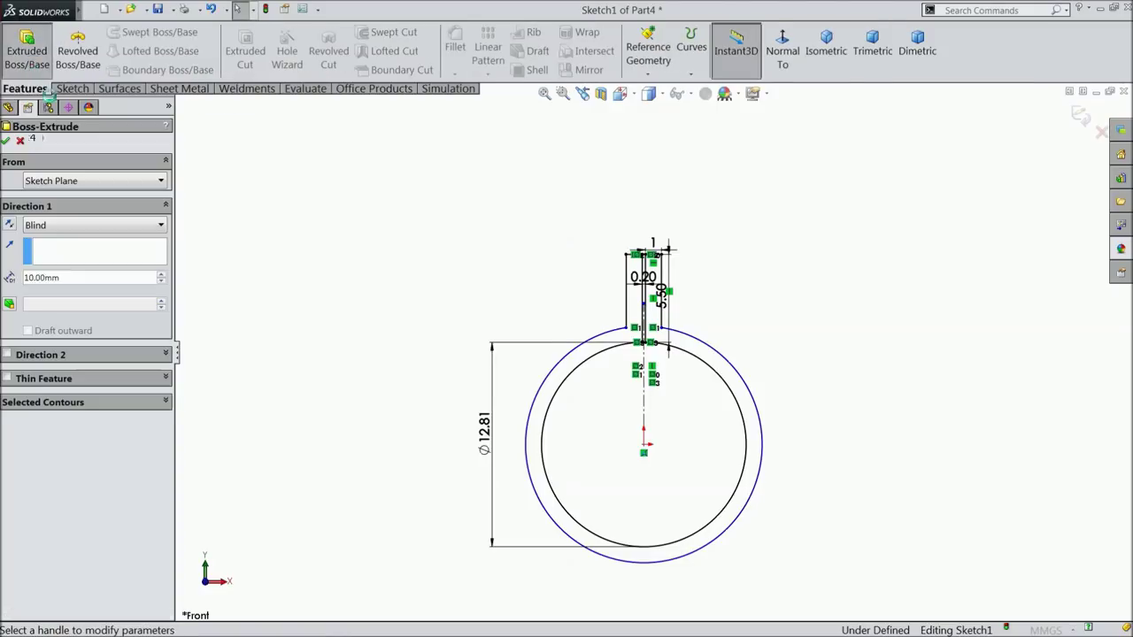
mouse_move(398, 271)
middle_down()
mouse_move(417, 342)
mouse_move(430, 245)
mouse_move(458, 257)
mouse_move(449, 157)
mouse_move(562, 192)
mouse_move(569, 175)
mouse_move(417, 180)
mouse_move(352, 199)
mouse_move(369, 218)
middle_up()
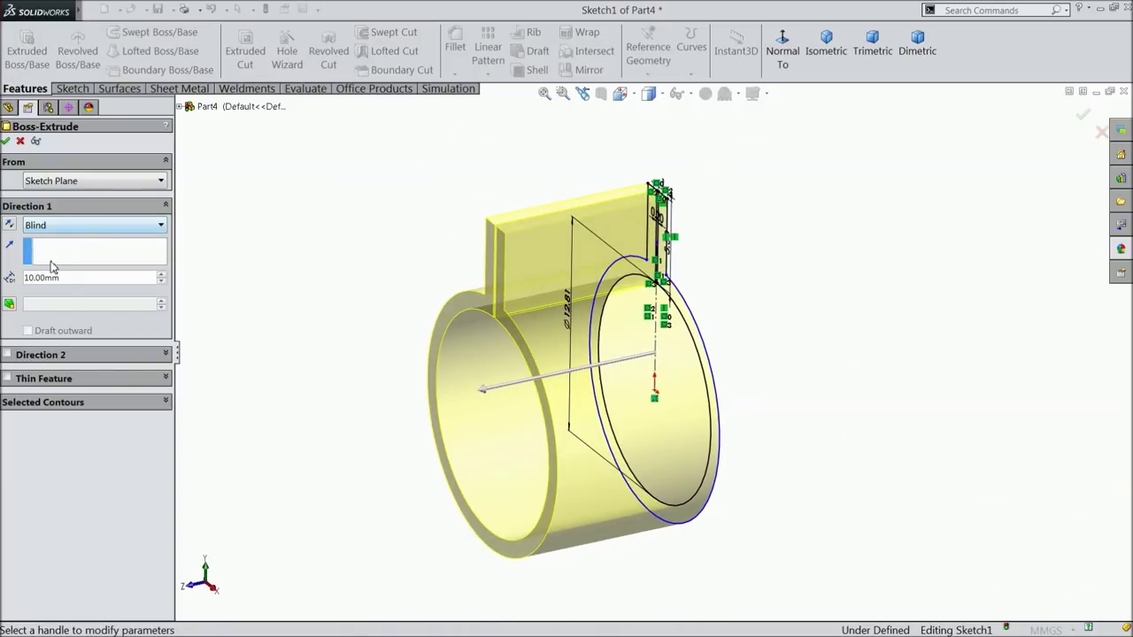
text(5)
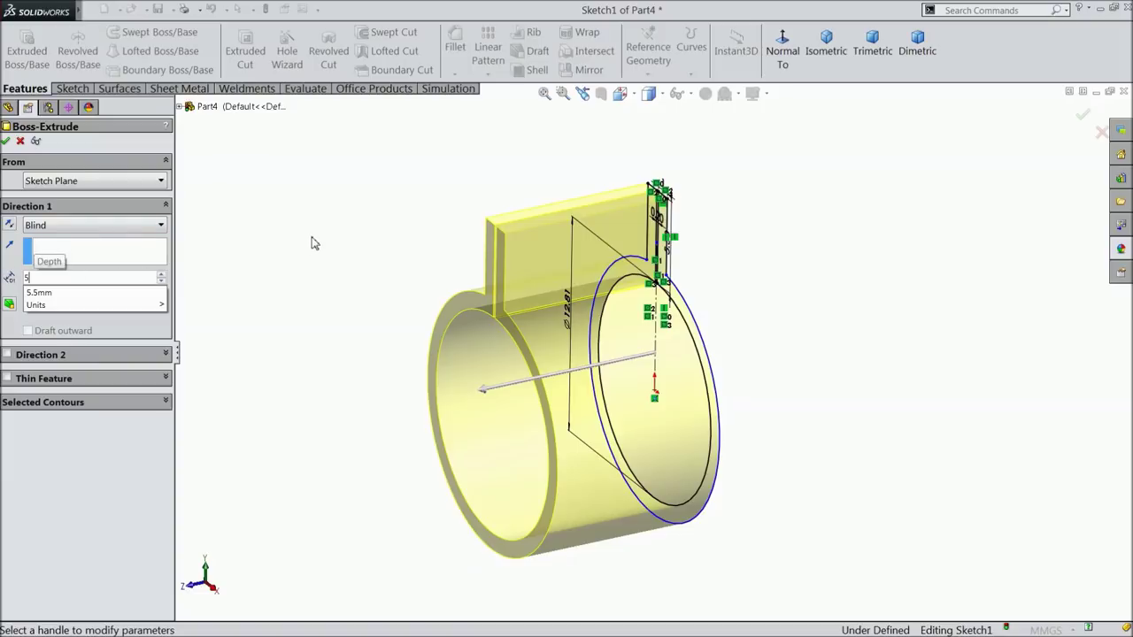
key(Return)
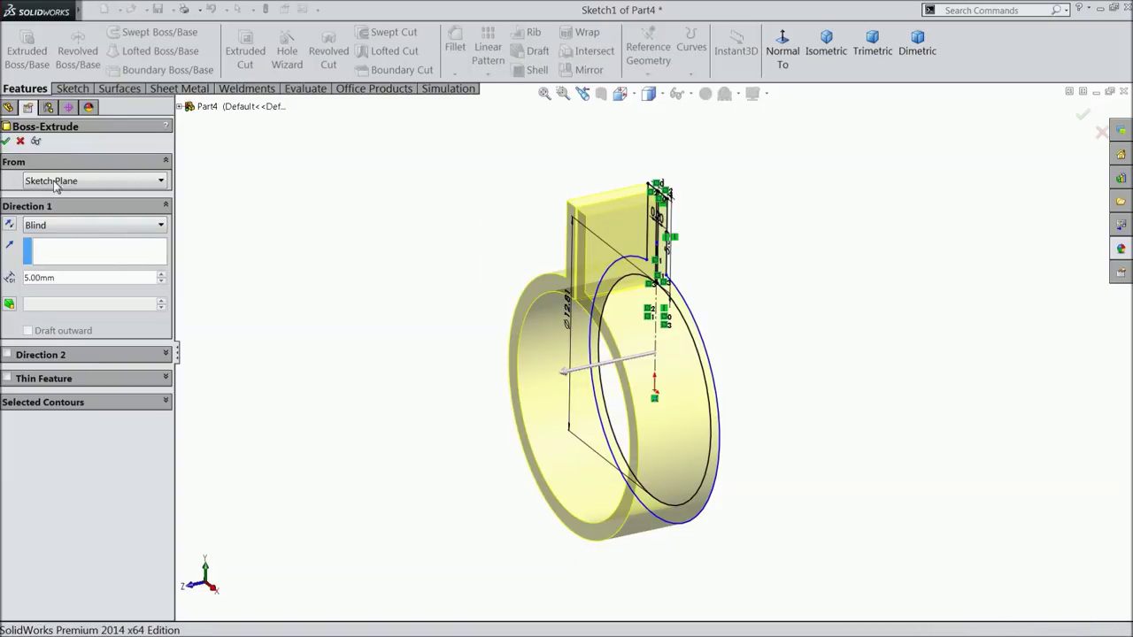
click(7, 141)
middle_drag(387, 278, 427, 270)
Fillet both edges where the split tab meets the ring with a 0.5 mm radius.
click(450, 59)
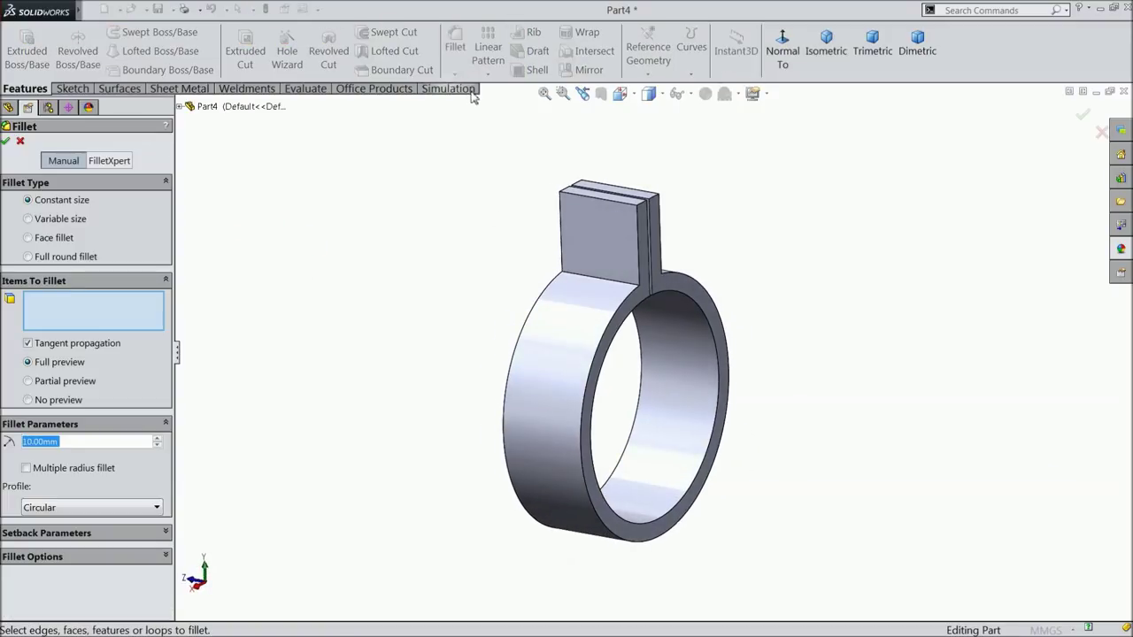
scroll(560, 281, down, 4)
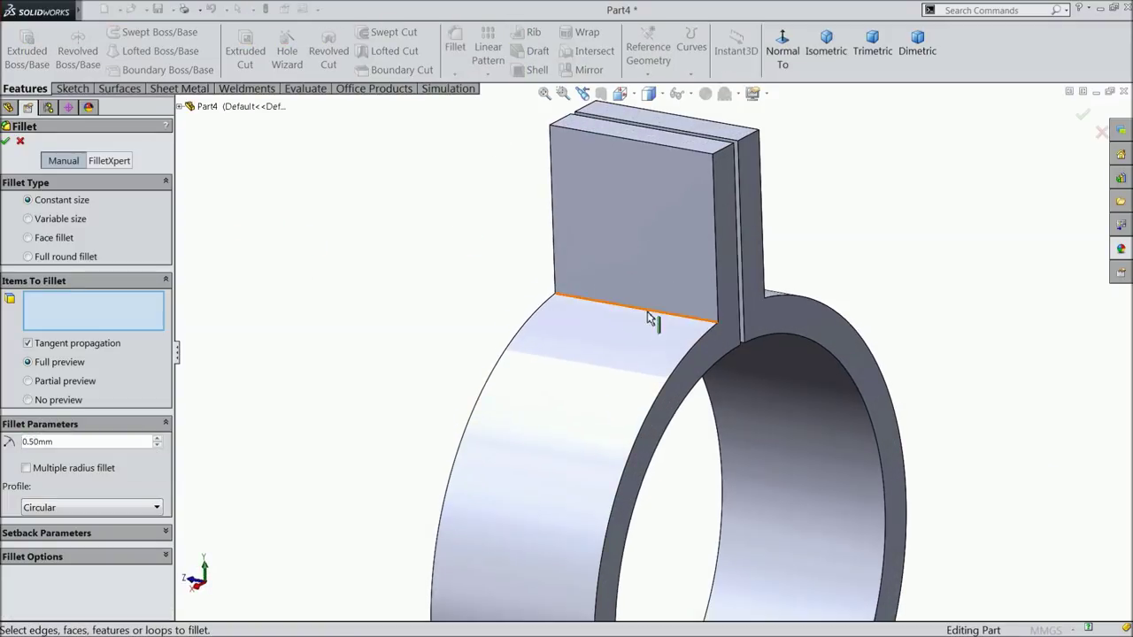
click(661, 314)
middle_drag(663, 321, 557, 341)
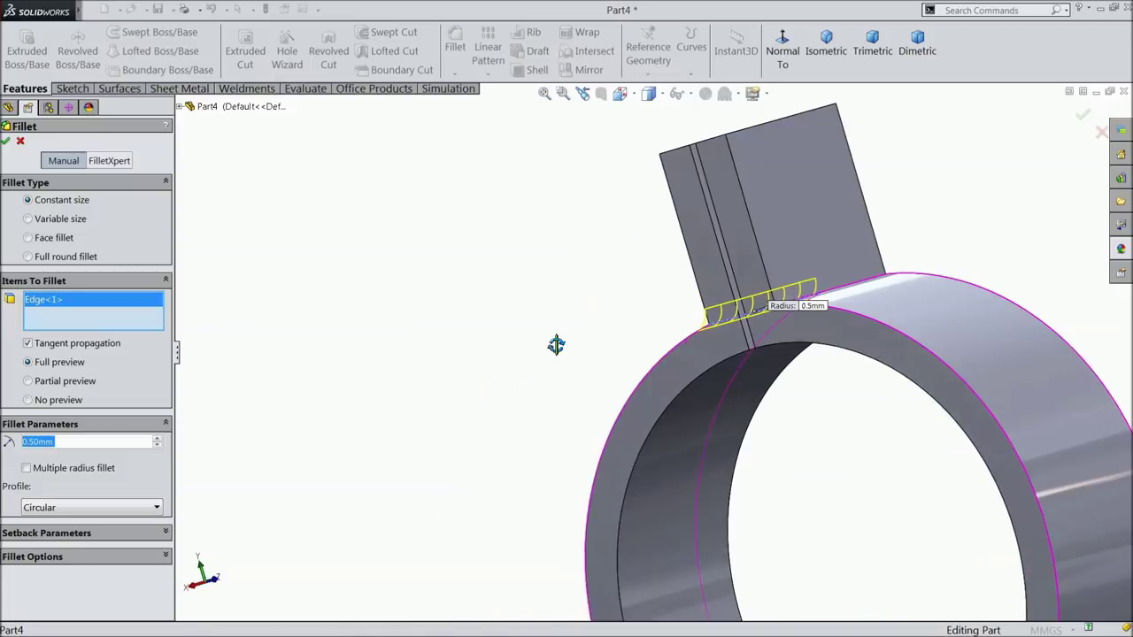
click(840, 294)
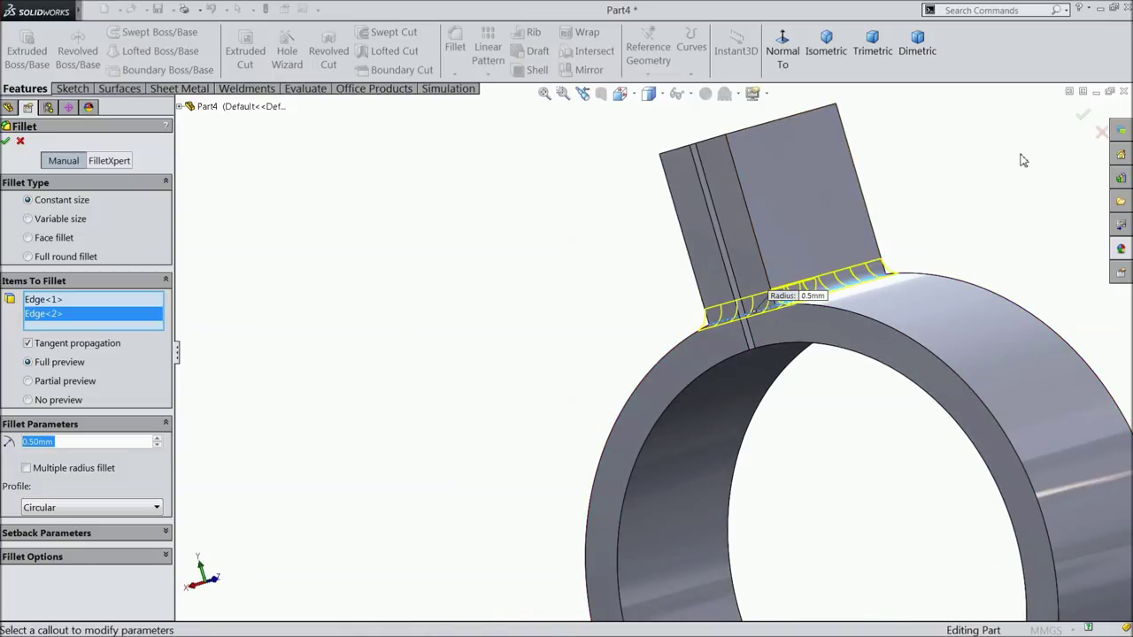
click(1084, 118)
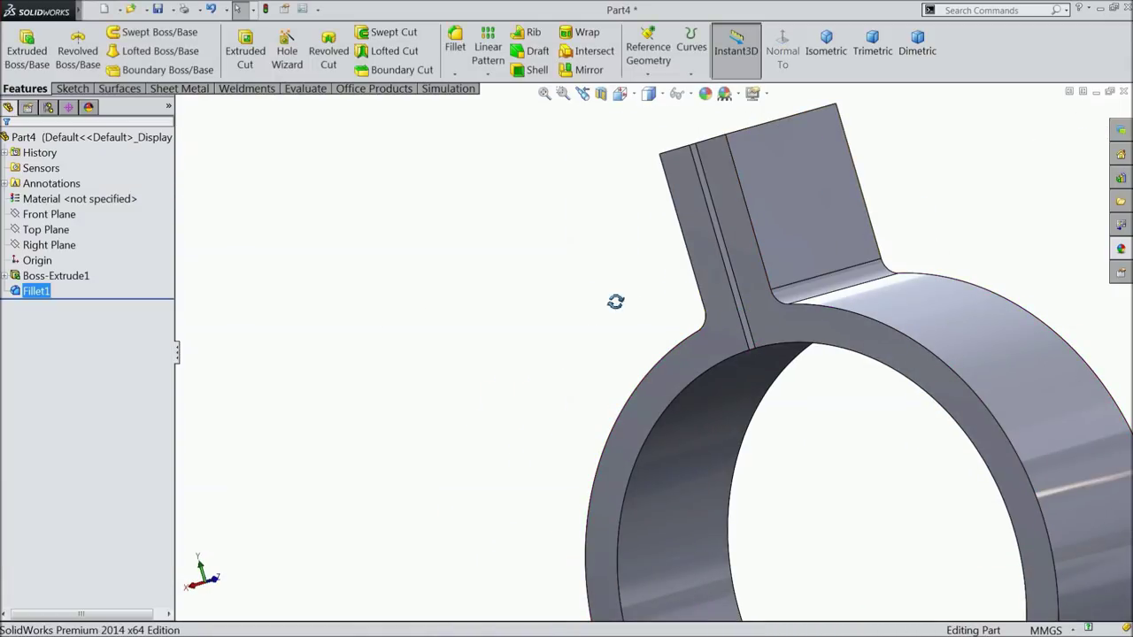
middle_drag(614, 298, 664, 232)
Start a sketch on the lug's front face and draw a corner-to-corner diagonal centerline.
click(670, 235)
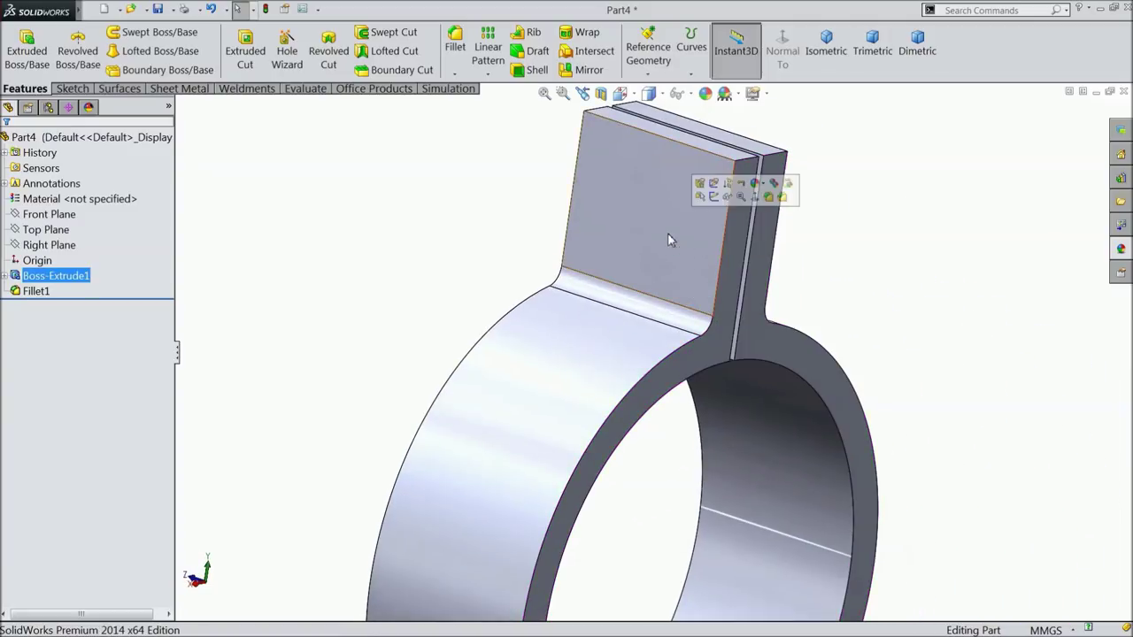
click(716, 198)
click(783, 51)
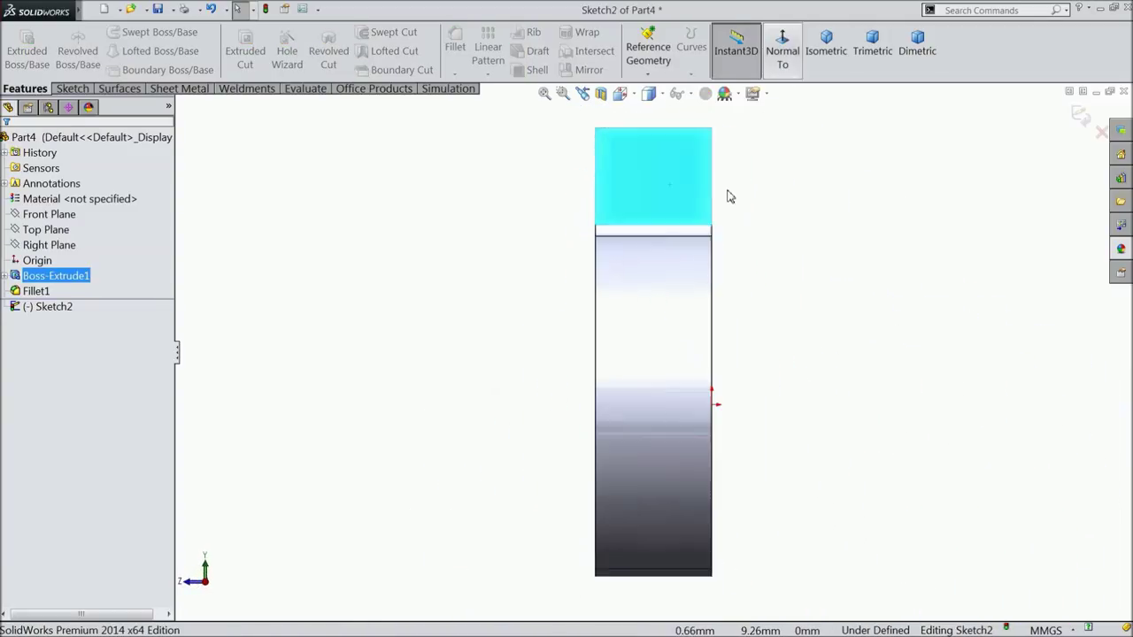
click(71, 89)
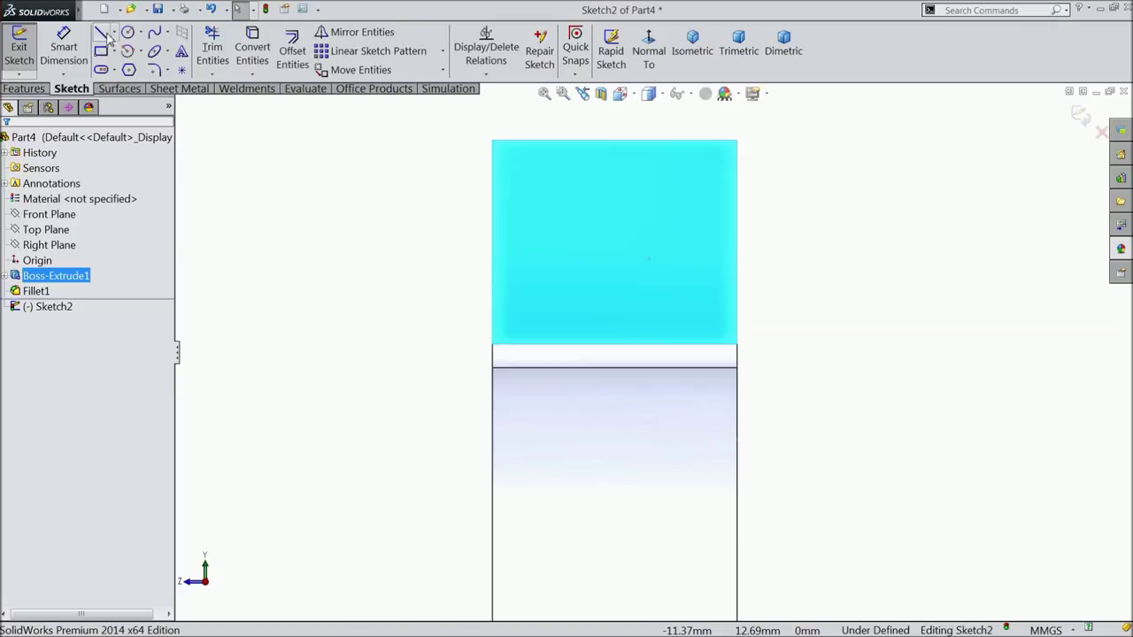
click(115, 32)
click(133, 69)
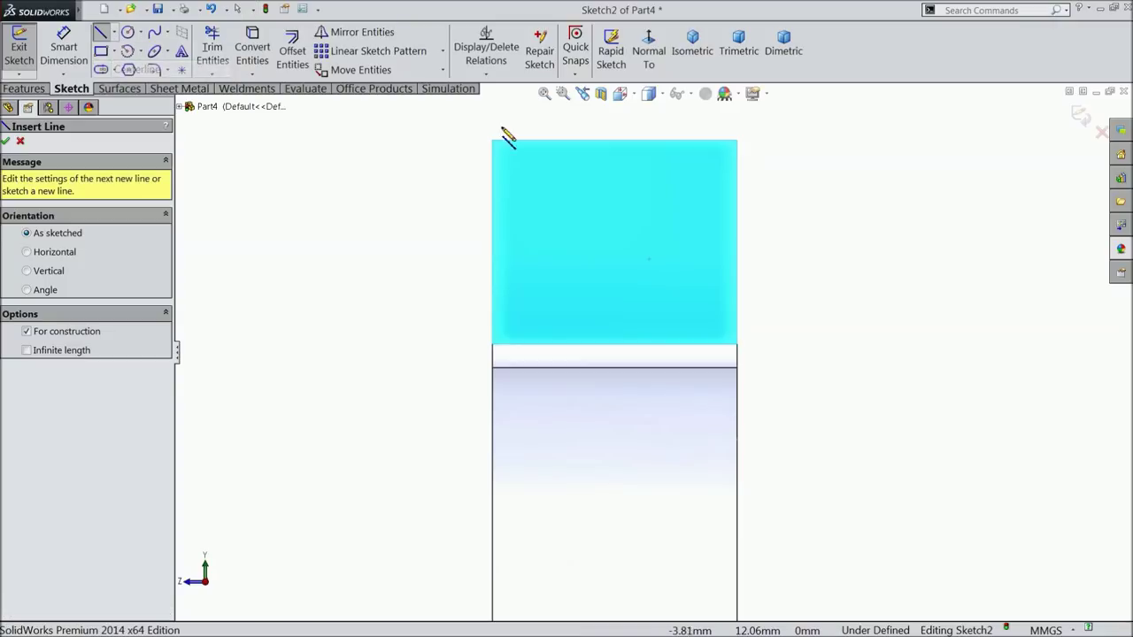
click(736, 141)
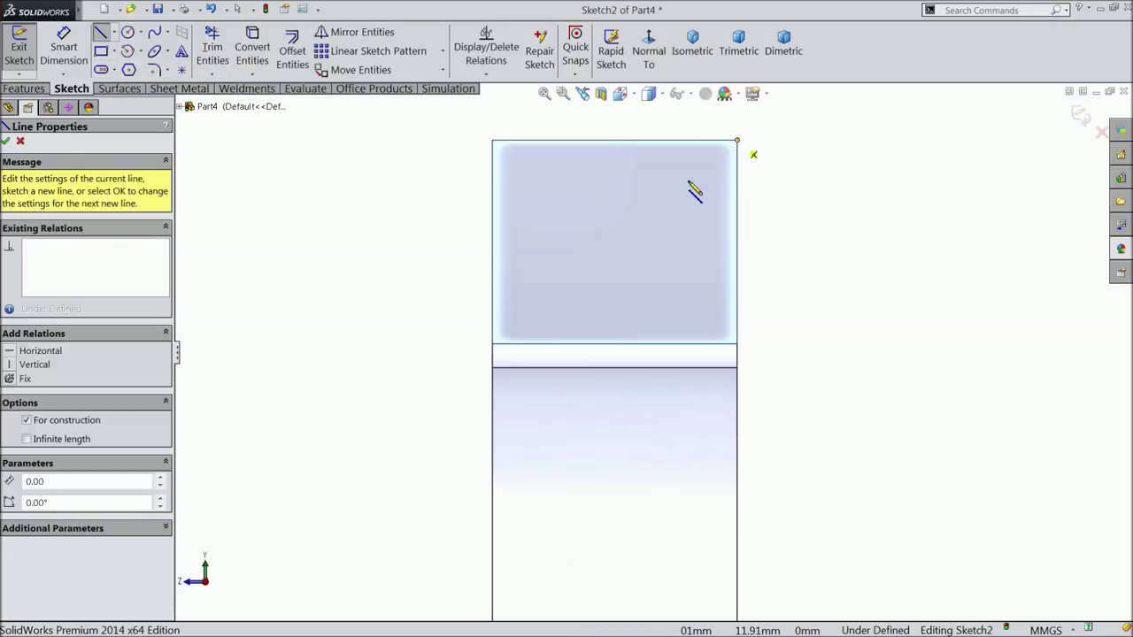
click(493, 344)
right_click(392, 254)
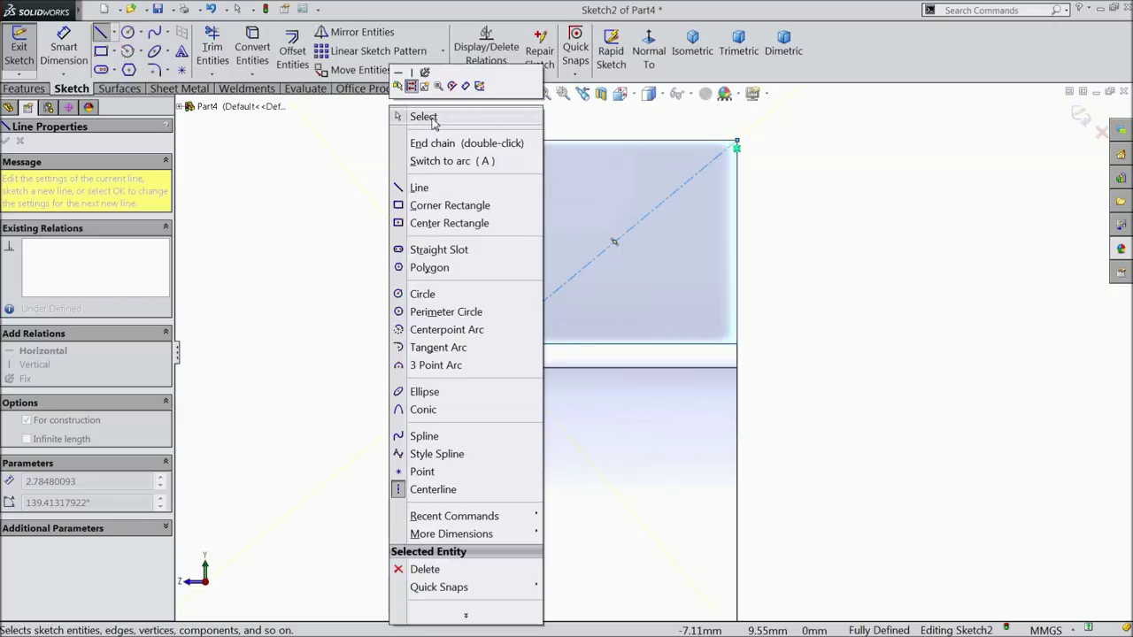
click(423, 117)
Draw a circle centred on the centerline's midpoint.
click(129, 33)
scroll(722, 213, down, 2)
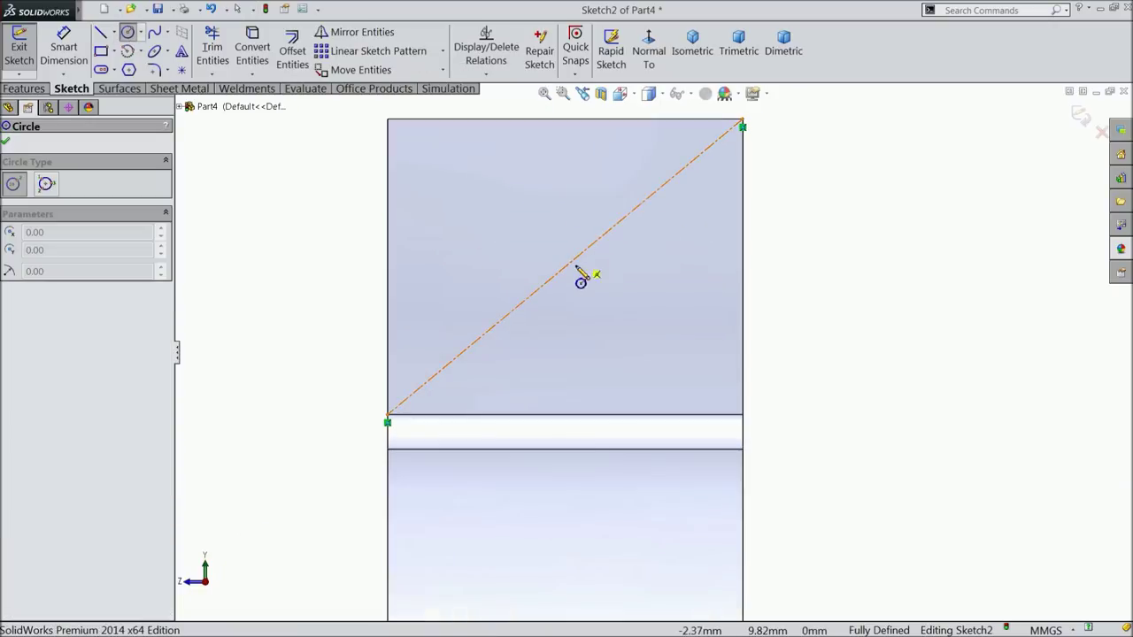
click(564, 265)
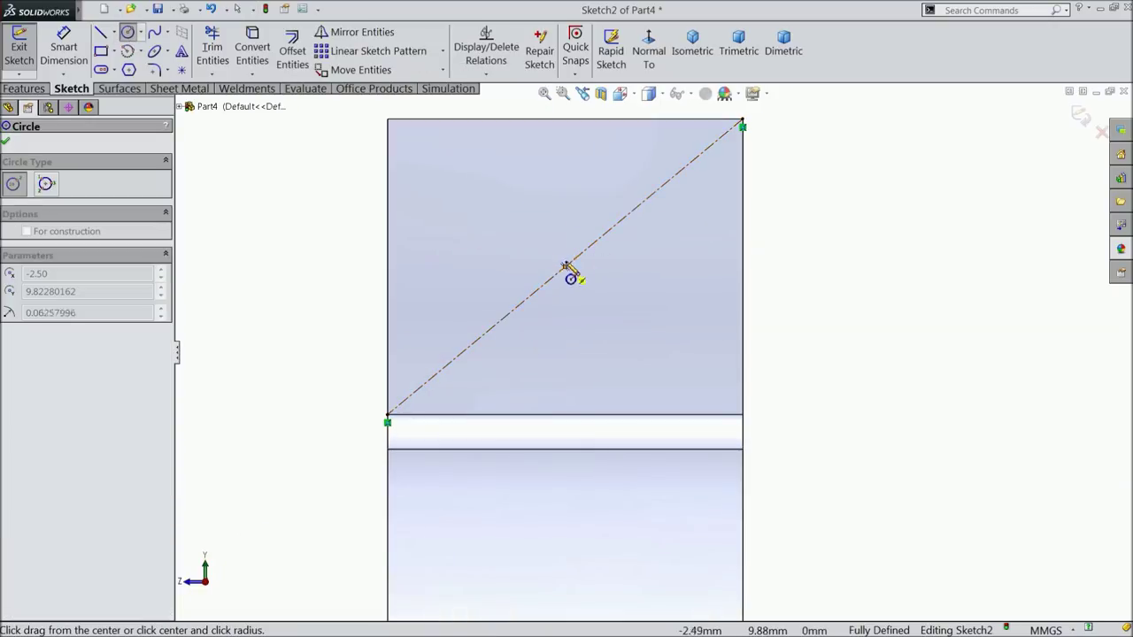
click(491, 192)
Dimension the circle's diameter to 3 mm.
click(76, 64)
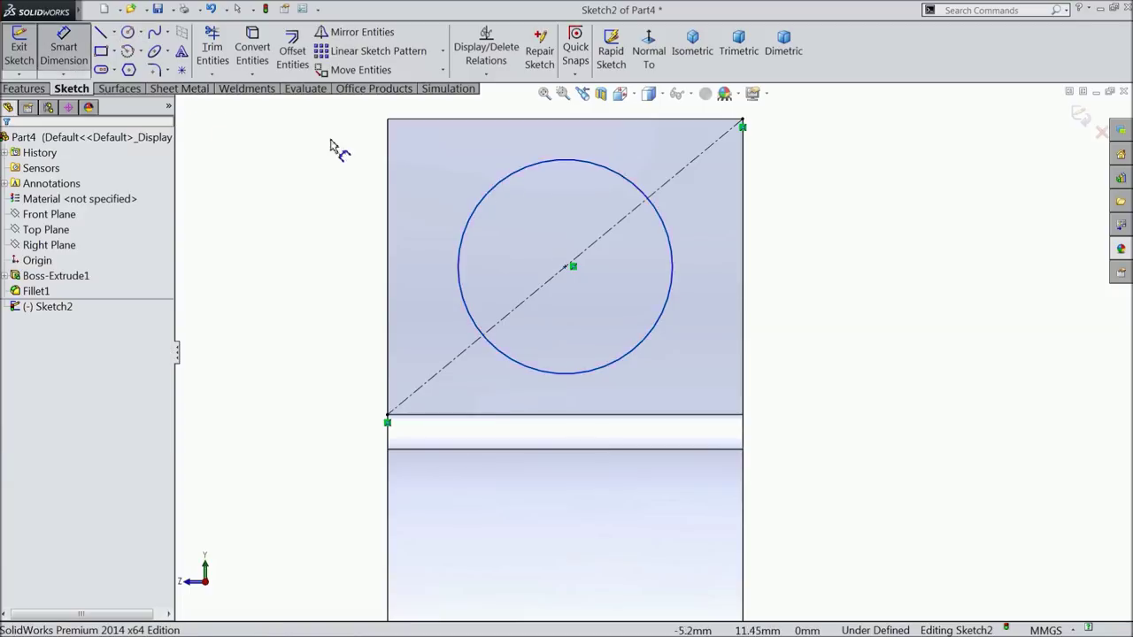
click(673, 255)
click(814, 289)
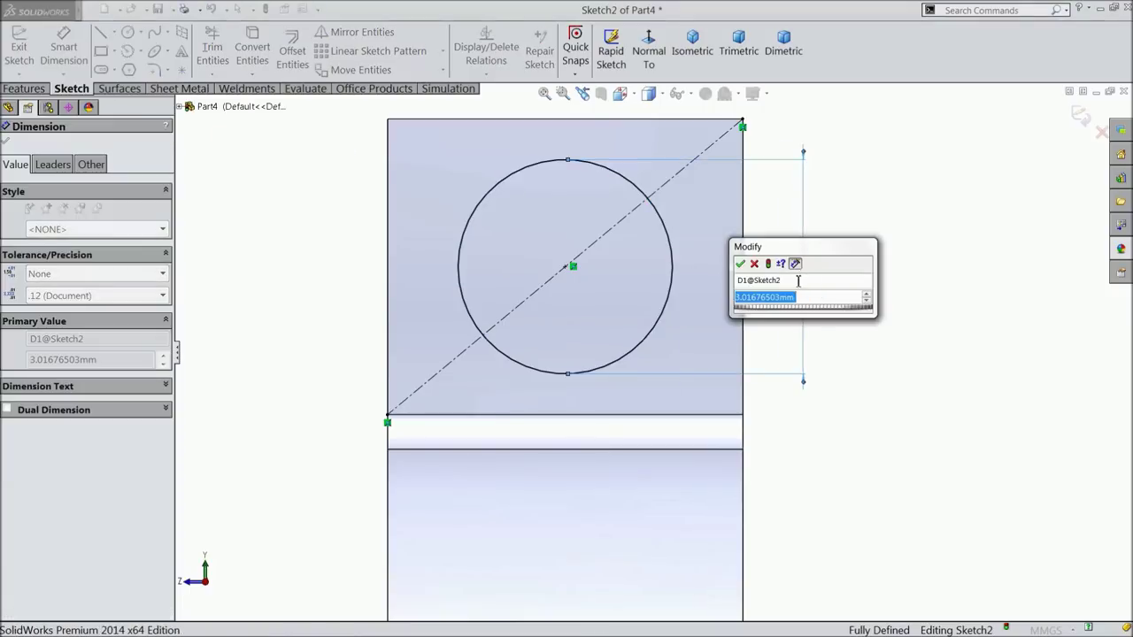
text(3)
click(740, 263)
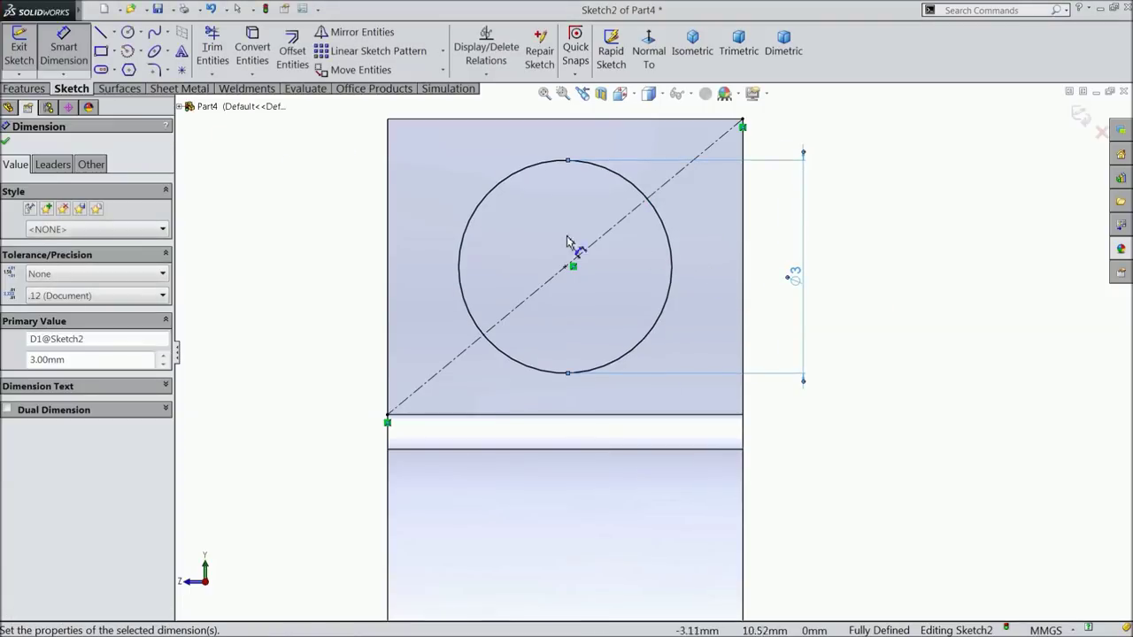
click(6, 141)
click(24, 88)
Extrude-cut the Ø3 circle Through All to form the bolt hole in the split lug.
click(245, 50)
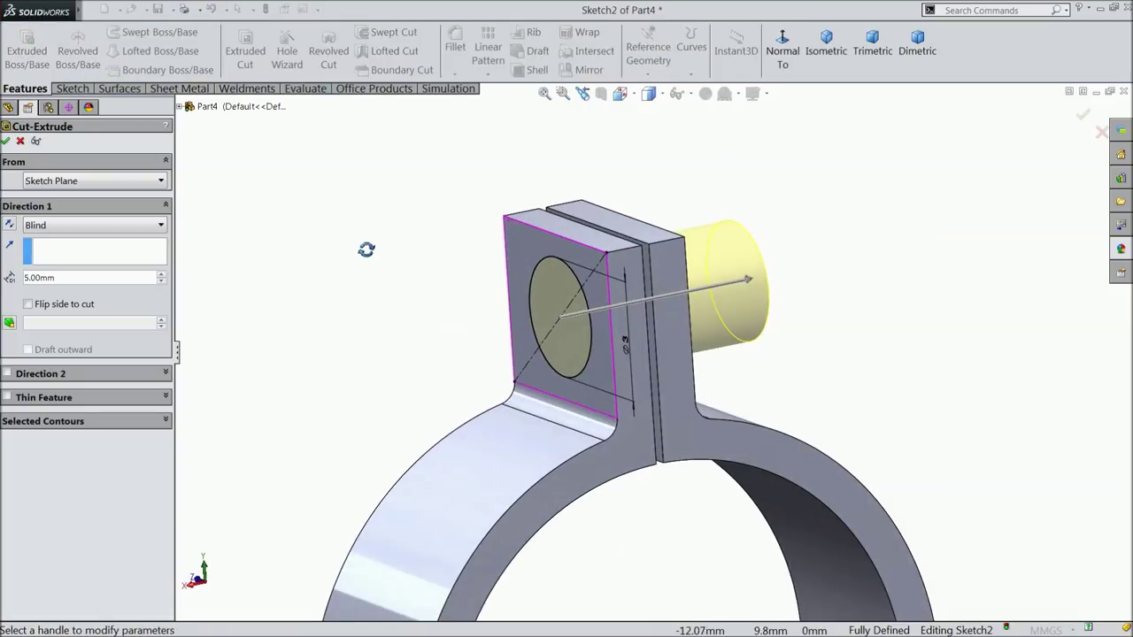
click(39, 227)
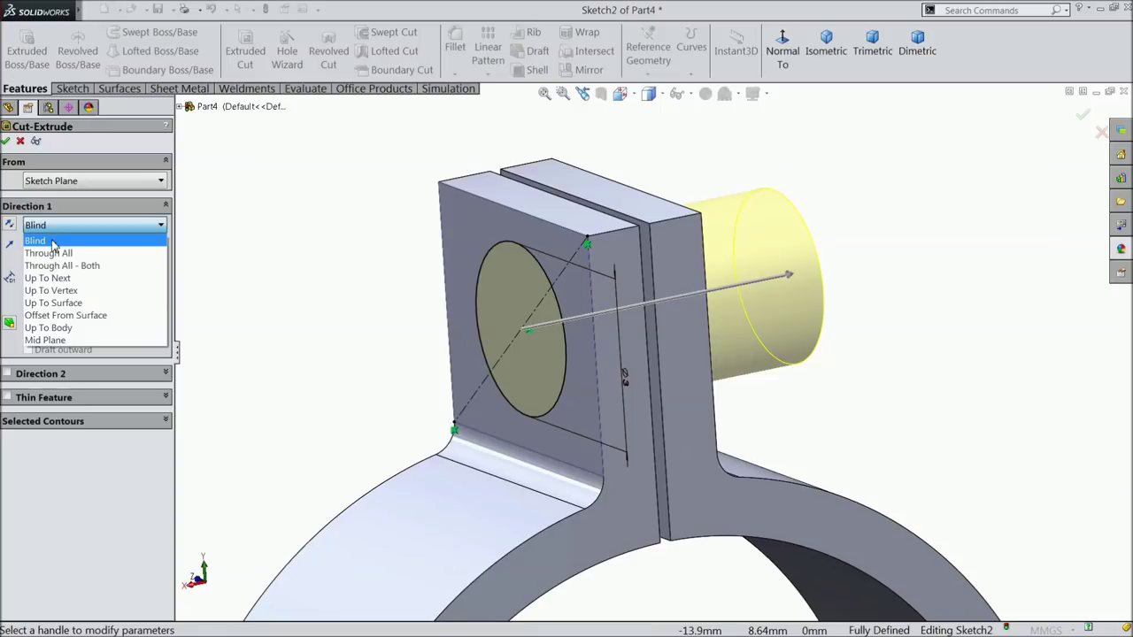
click(29, 244)
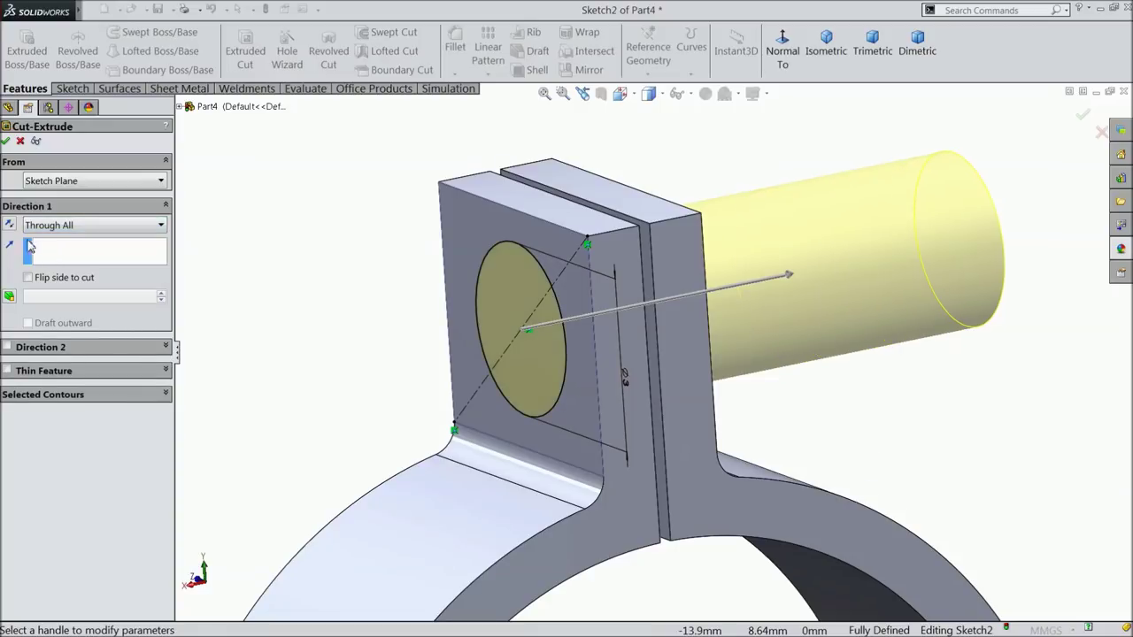
click(8, 141)
key(f)
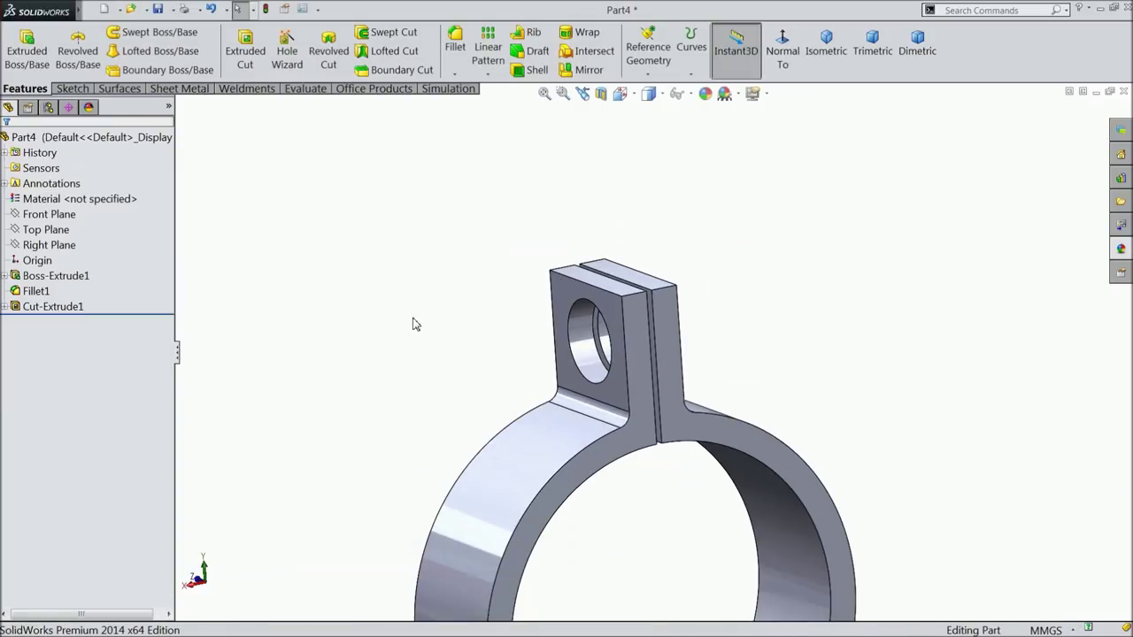
mouse_move(416, 325)
middle_down()
mouse_move(425, 304)
mouse_move(422, 330)
middle_up()
scroll(695, 329, down, 3)
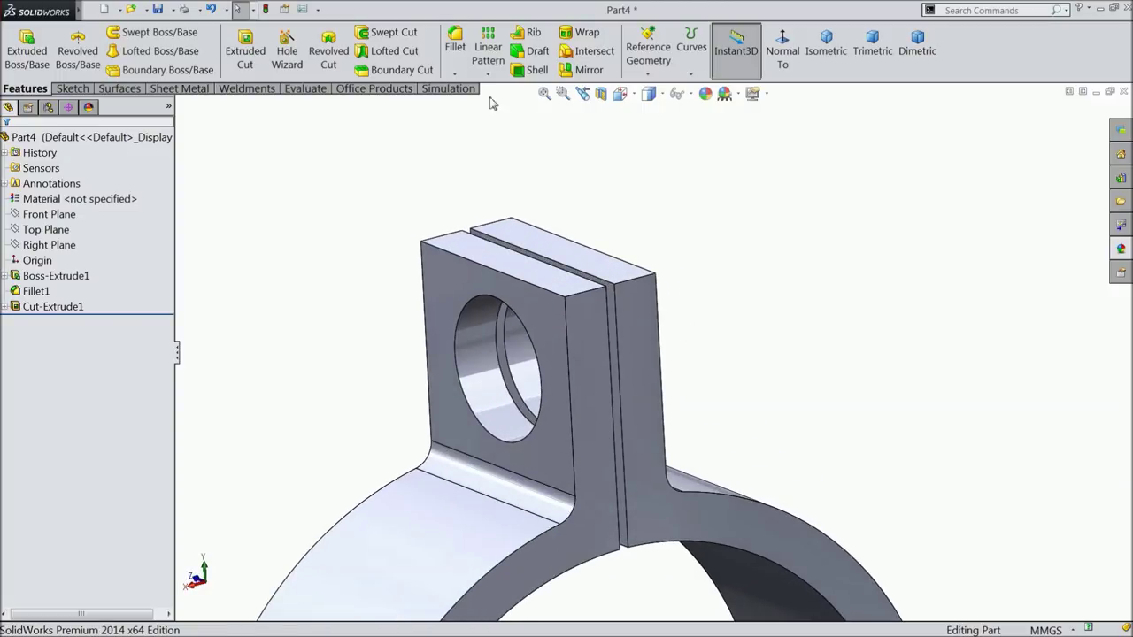
Fillet the two lug blocks' four top edges with a 1 mm radius.
click(456, 53)
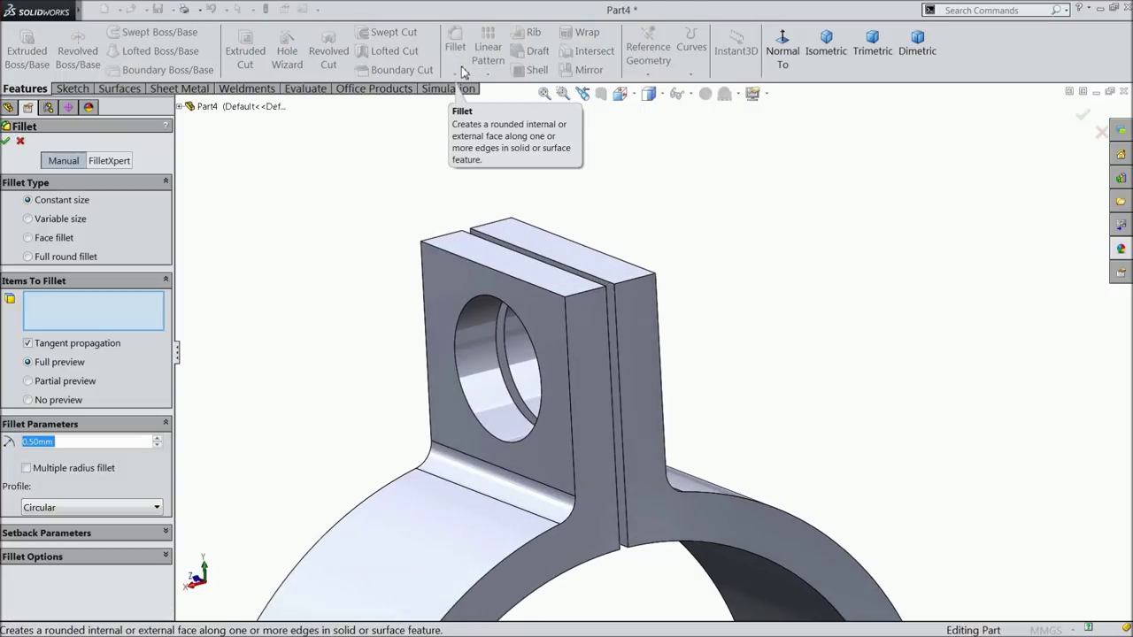
text(1)
click(580, 290)
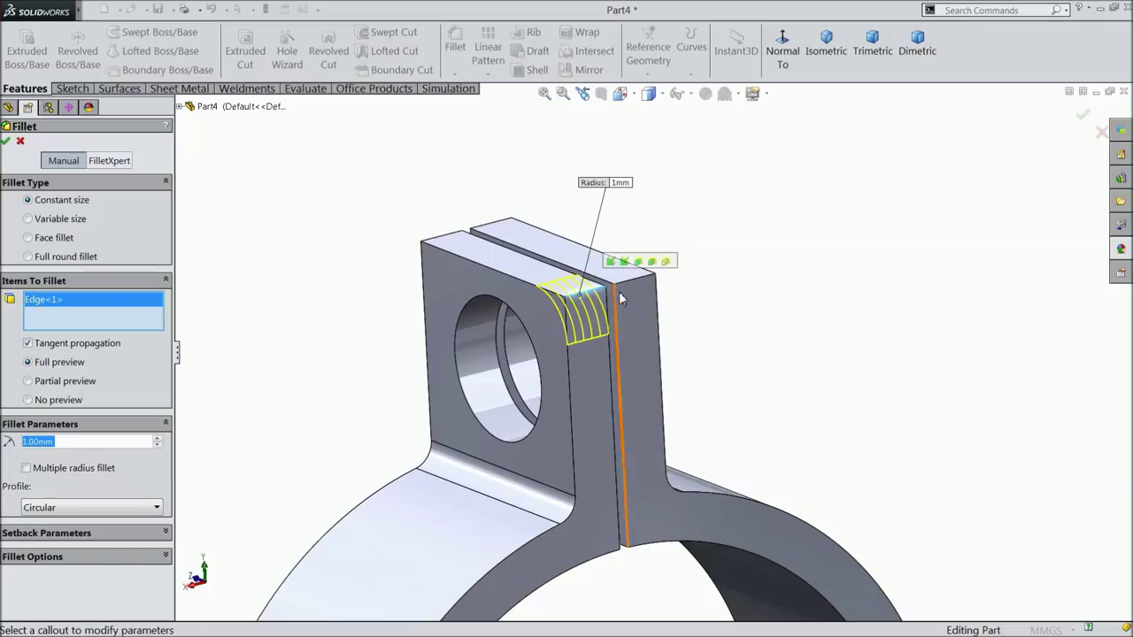
click(633, 280)
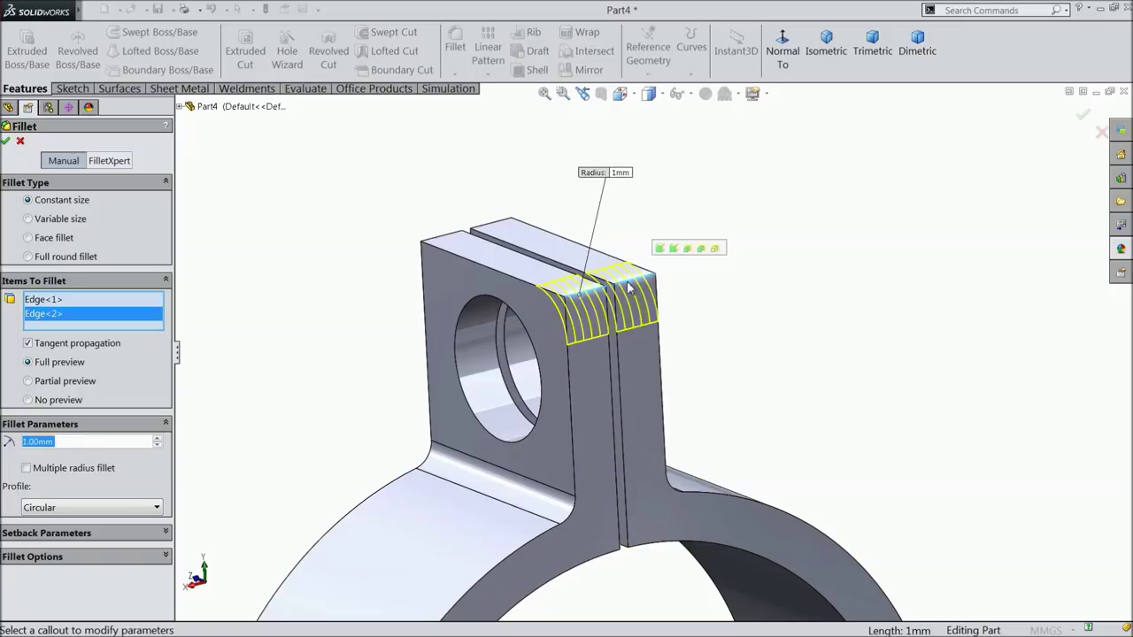
click(494, 231)
click(446, 241)
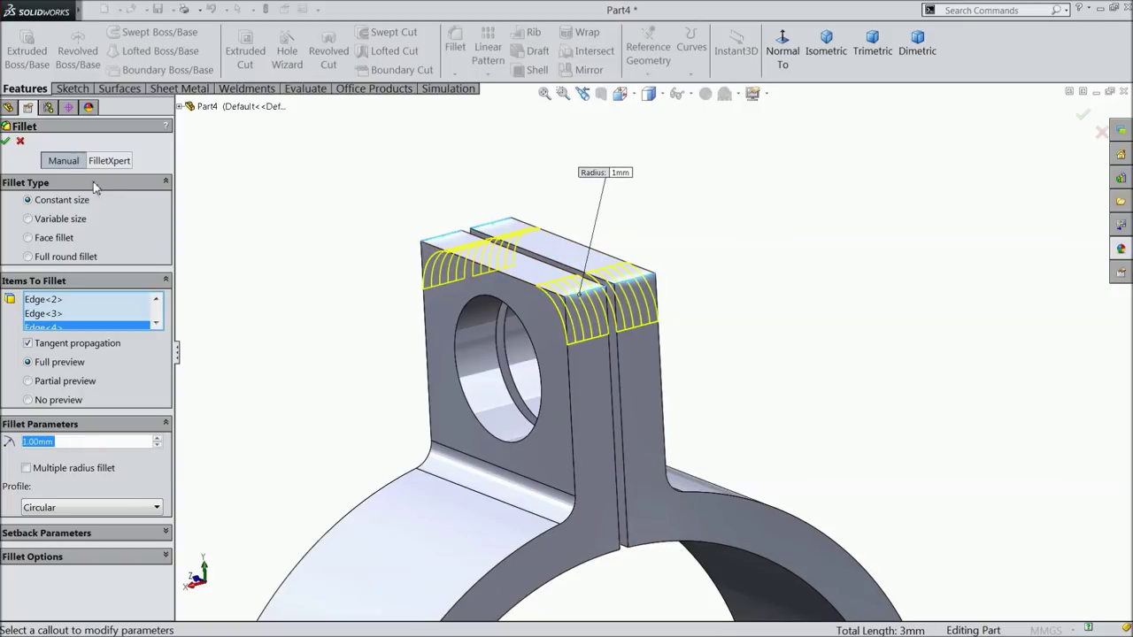
click(5, 143)
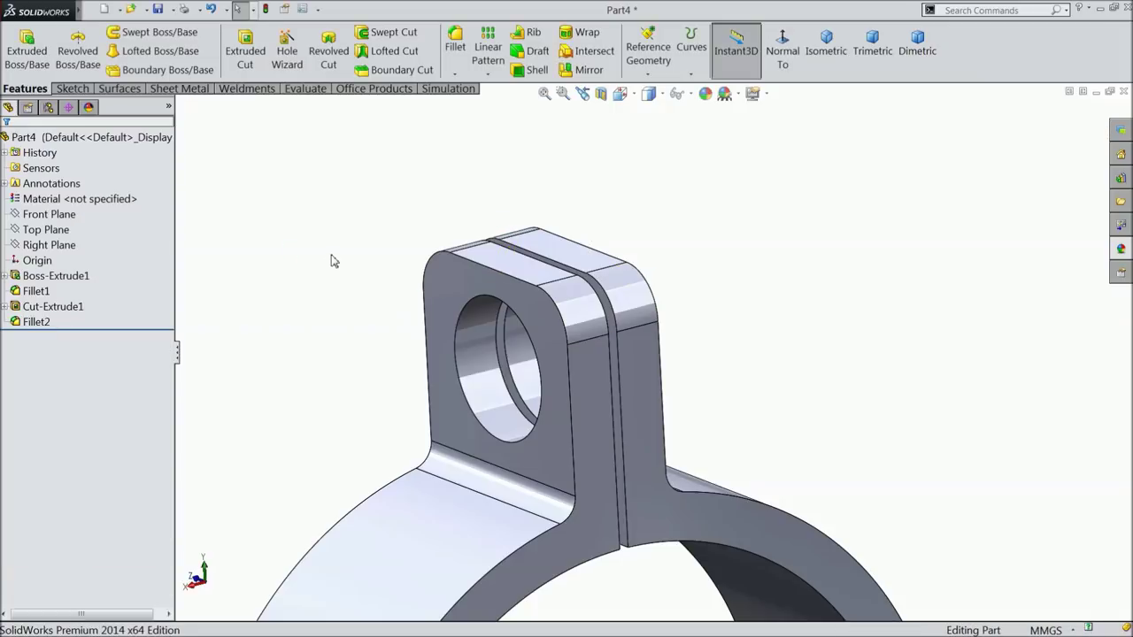
middle_drag(334, 261, 369, 299)
scroll(443, 330, up, 4)
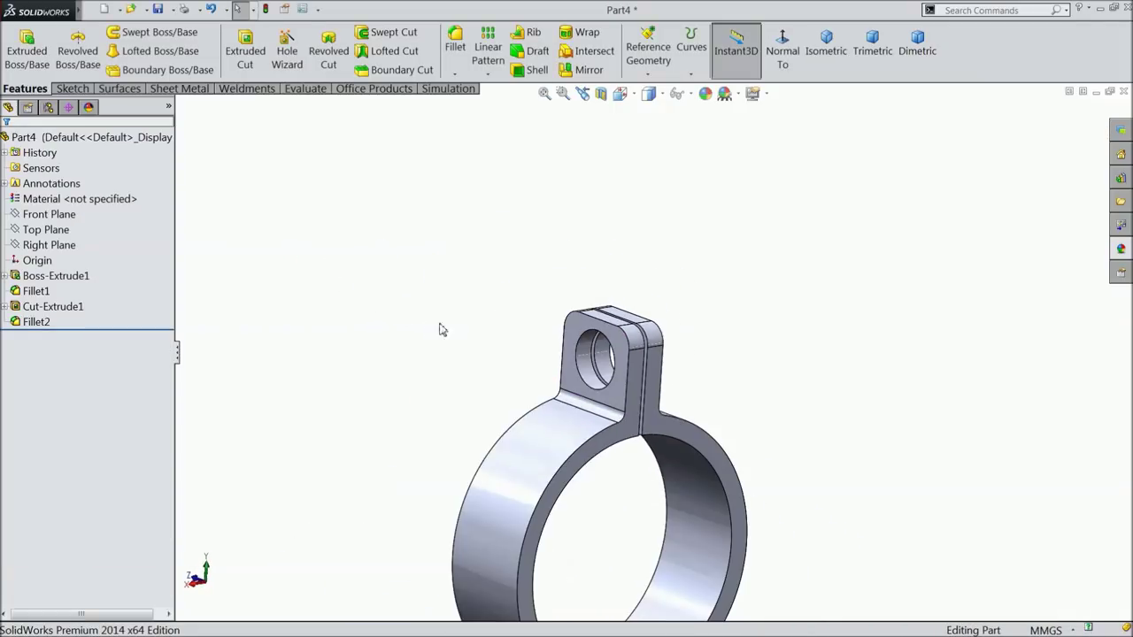
scroll(451, 332, up, 5)
scroll(590, 410, down, 4)
middle_drag(589, 410, 578, 374)
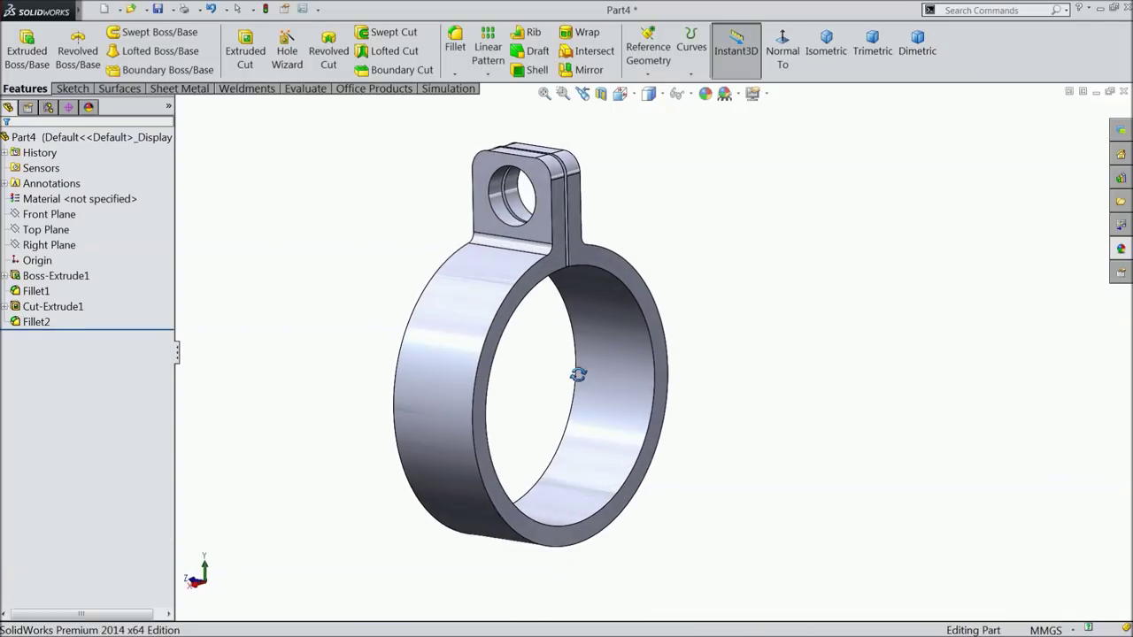
scroll(577, 374, down, 2)
Apply the polished brass appearance from the Metal > Brass library to the clamp.
click(1122, 250)
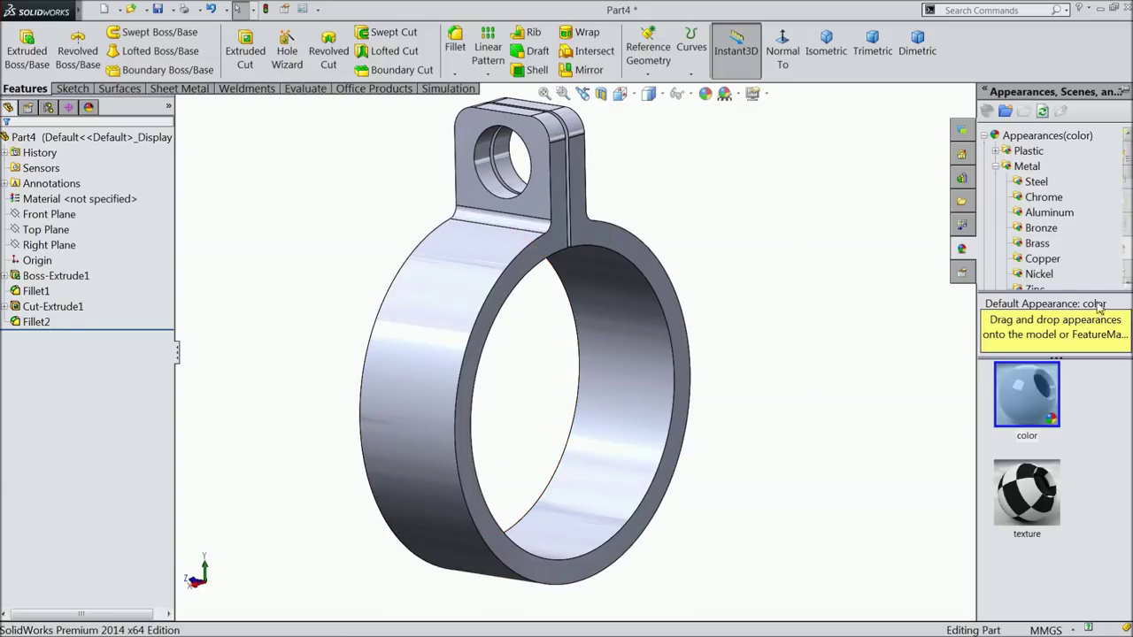
click(1039, 273)
scroll(1043, 263, down, 1)
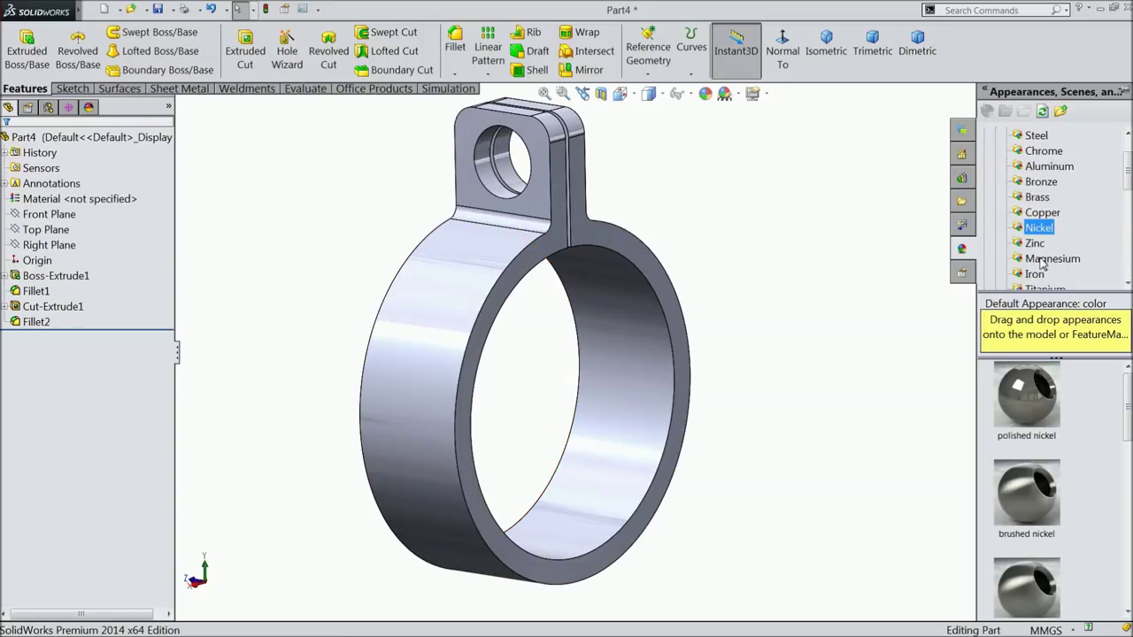
click(1038, 196)
double_click(1027, 393)
mouse_move(847, 402)
middle_down()
mouse_move(806, 361)
mouse_move(815, 395)
mouse_move(834, 380)
mouse_move(830, 394)
middle_up()
scroll(1036, 447, down, 1)
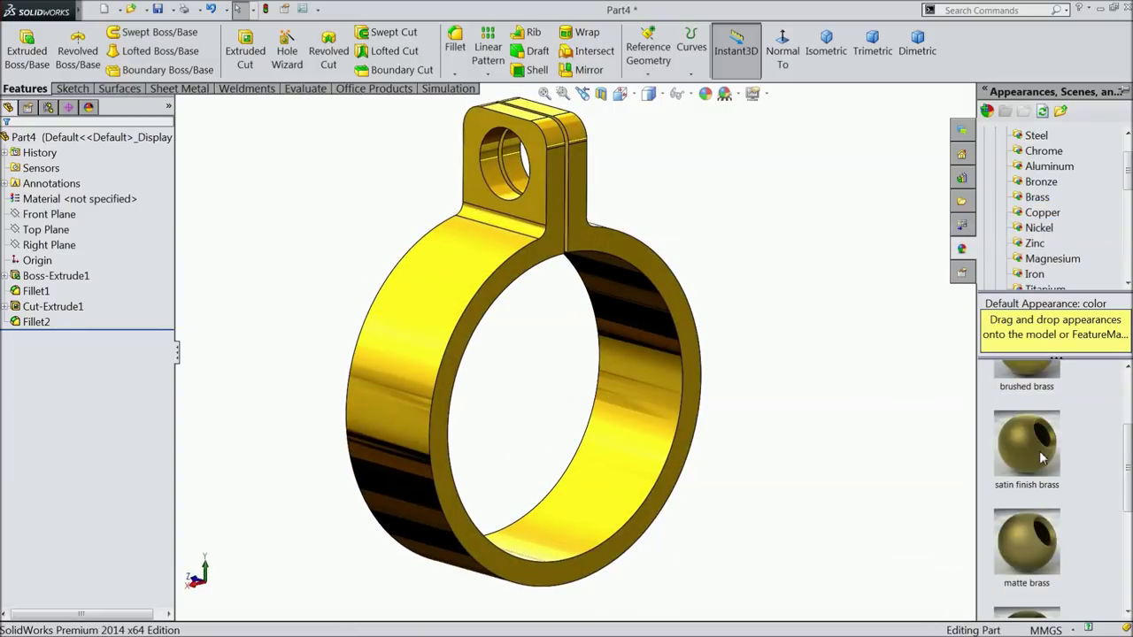
scroll(1027, 435, up, 3)
Preview brushed and burnished brass, then settle back on polished brass.
double_click(1027, 491)
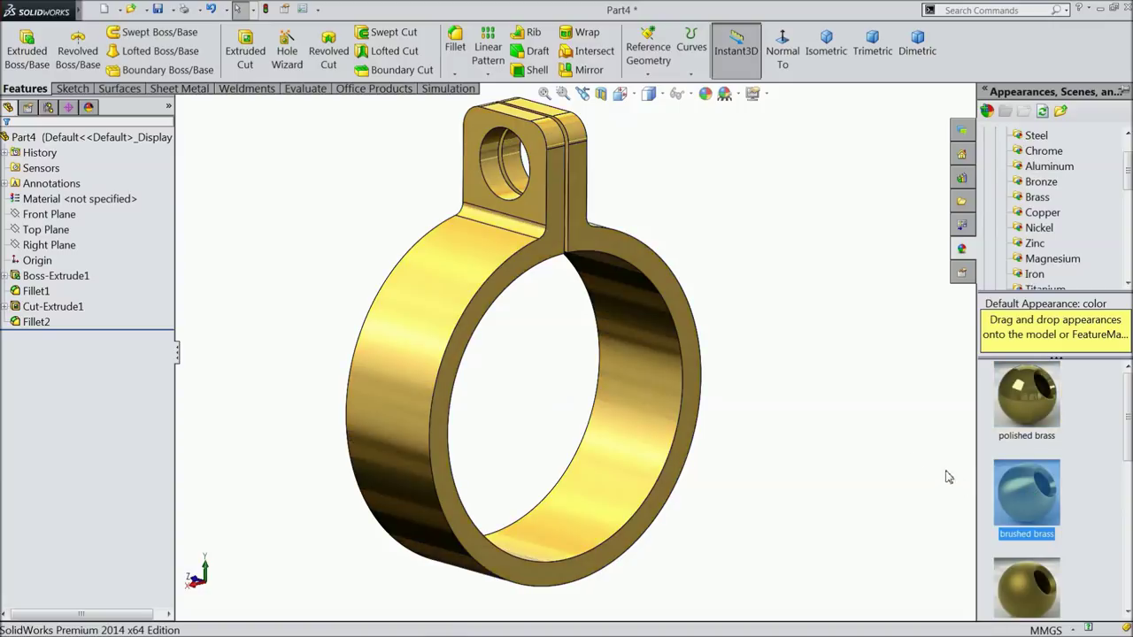
scroll(1063, 510, down, 5)
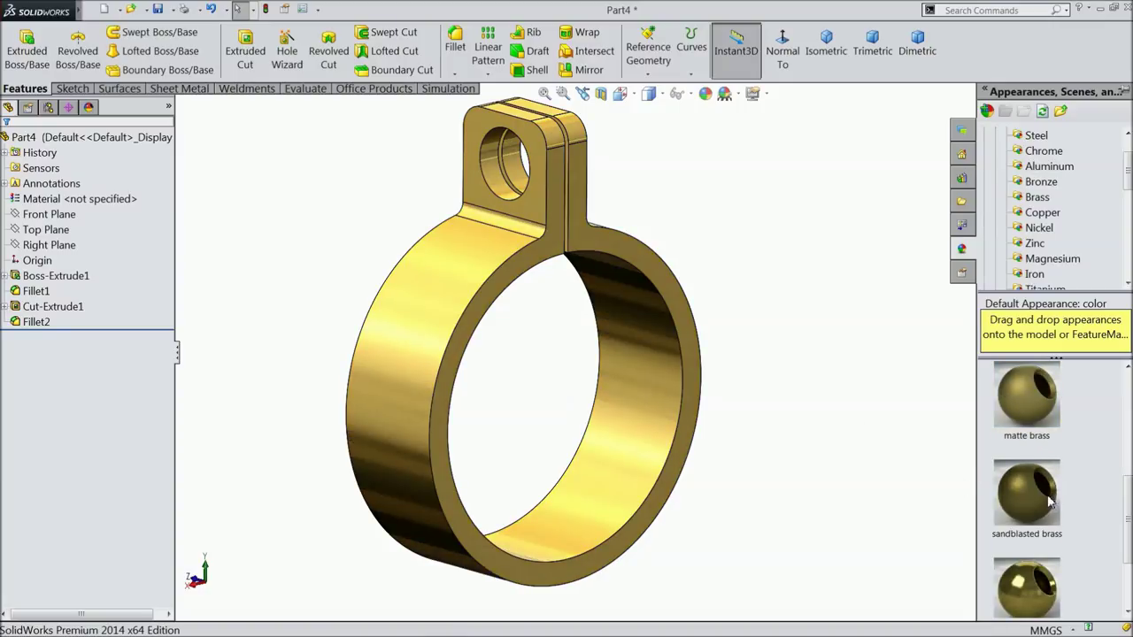
scroll(1050, 502, down, 2)
double_click(1032, 491)
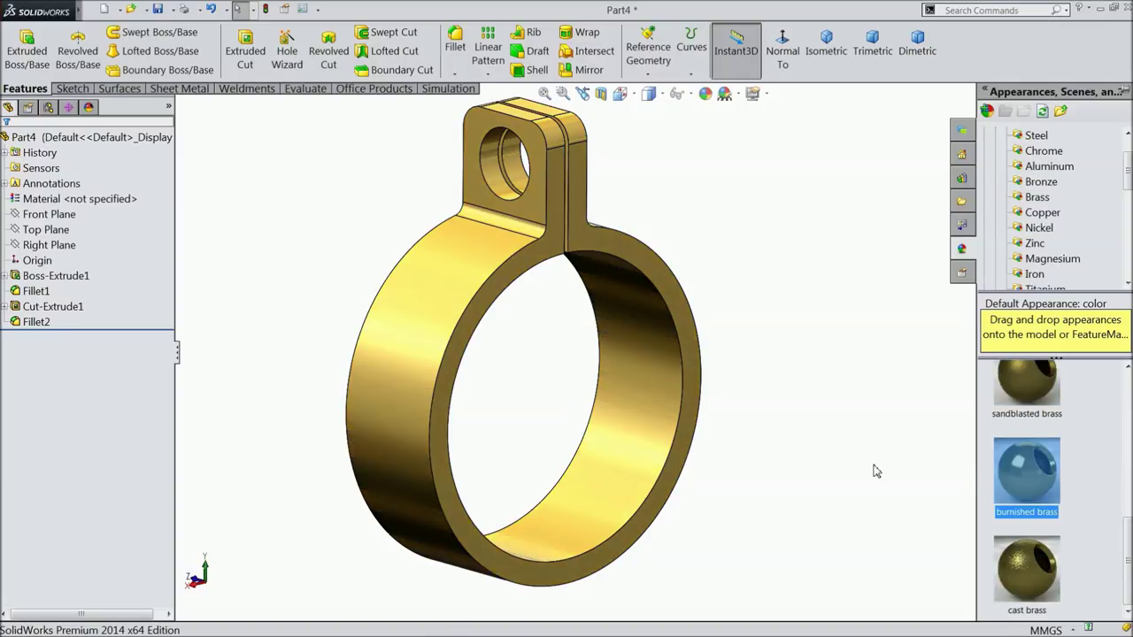
scroll(1030, 449, up, 3)
scroll(1031, 429, up, 1)
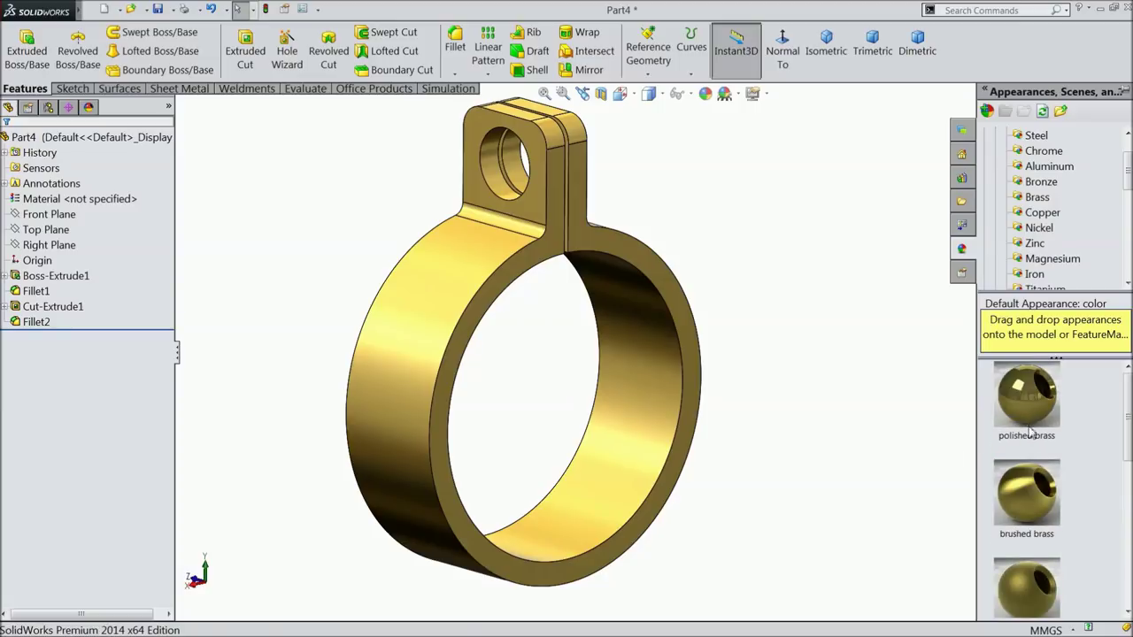
double_click(1029, 420)
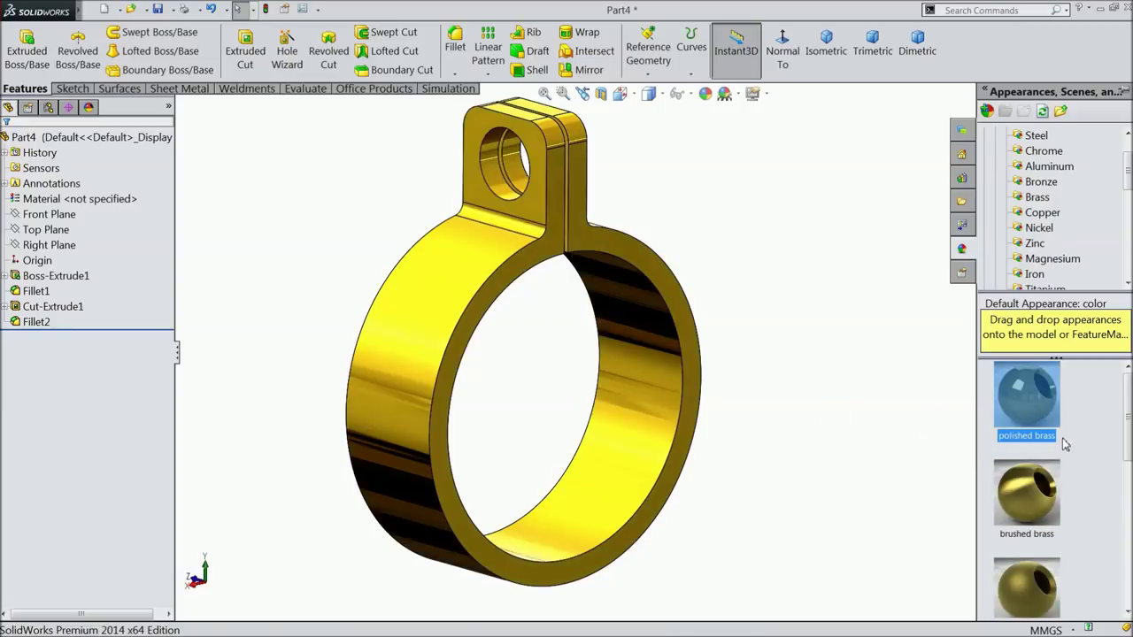
middle_drag(841, 400, 737, 397)
scroll(708, 397, up, 3)
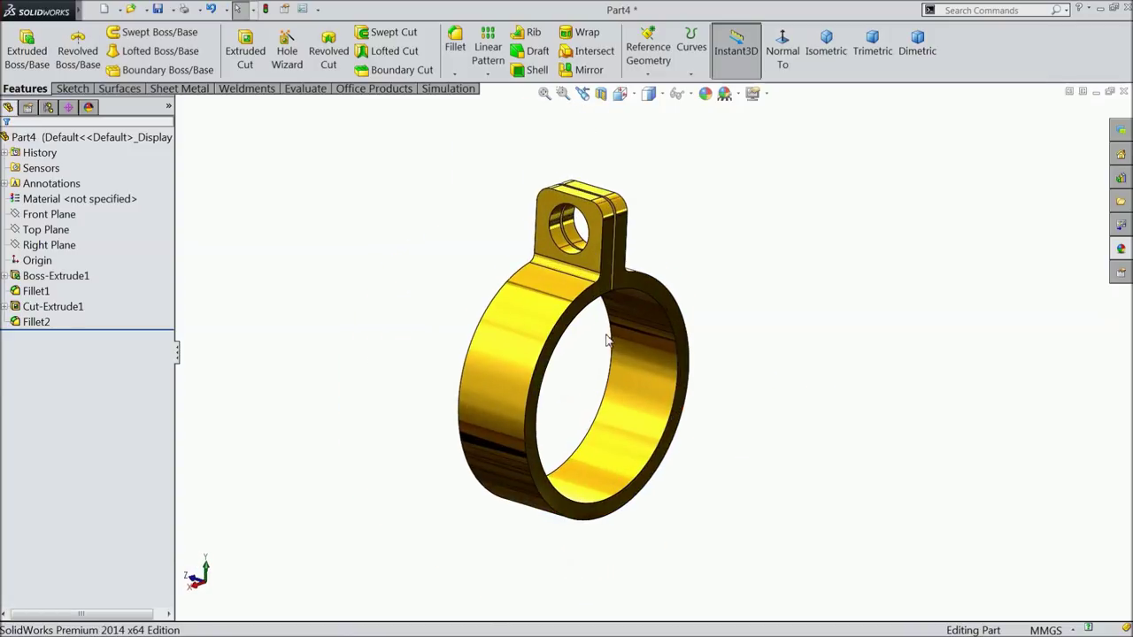
Save the clamp part as 3.Clamp.SLDPRT in the Airhorn folder.
click(158, 11)
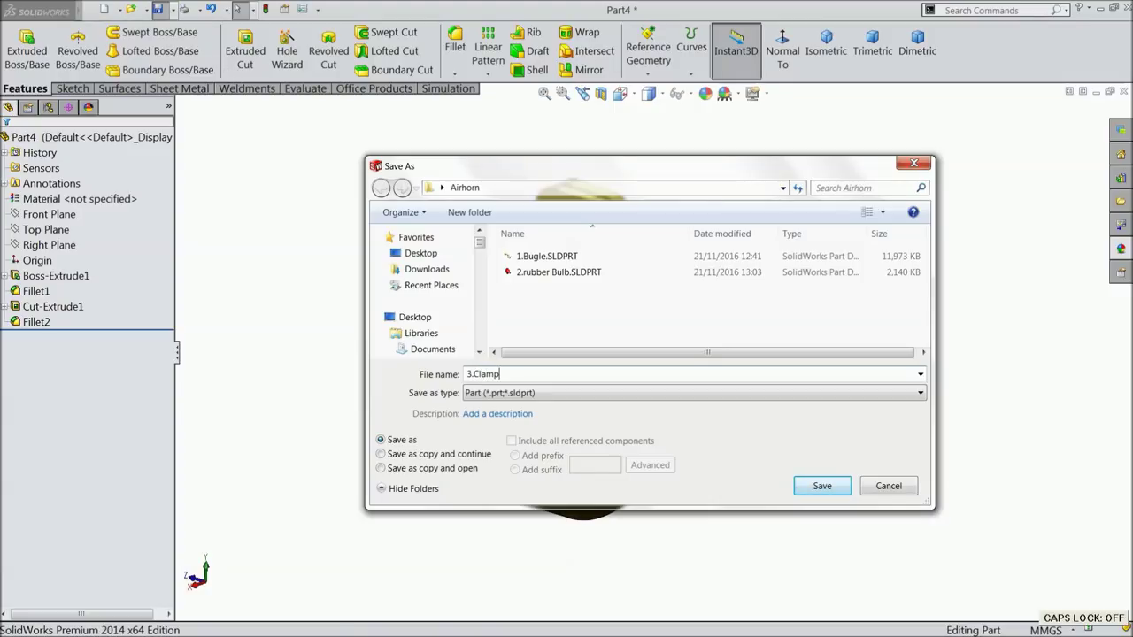
click(823, 486)
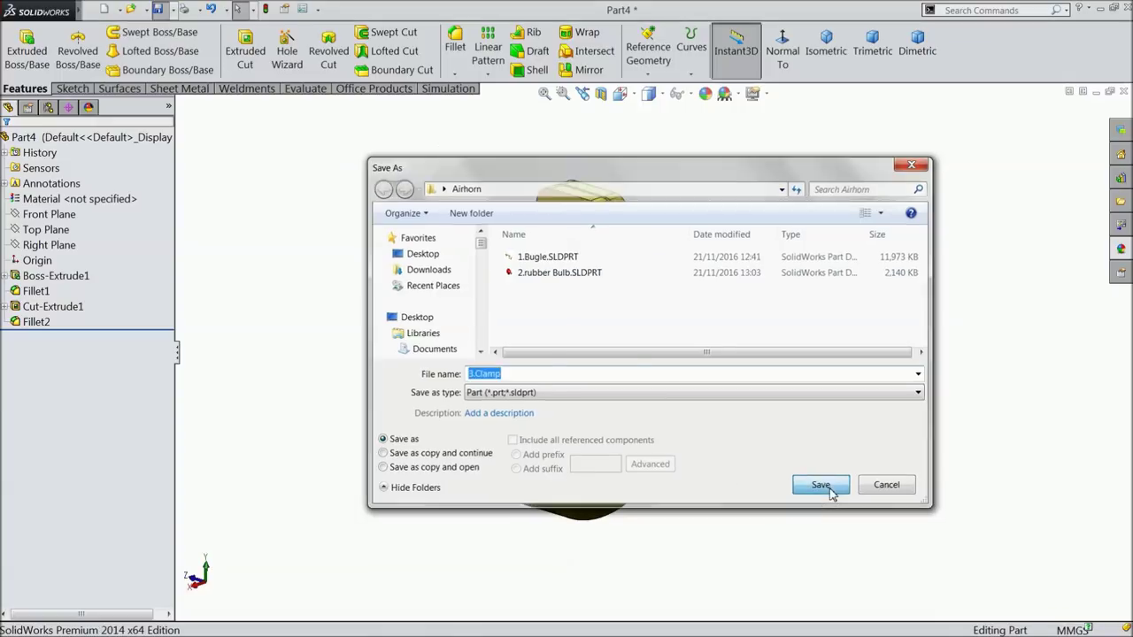
mouse_move(734, 388)
middle_down()
mouse_move(619, 331)
mouse_move(660, 351)
mouse_move(726, 344)
mouse_move(733, 373)
mouse_move(722, 384)
middle_up()
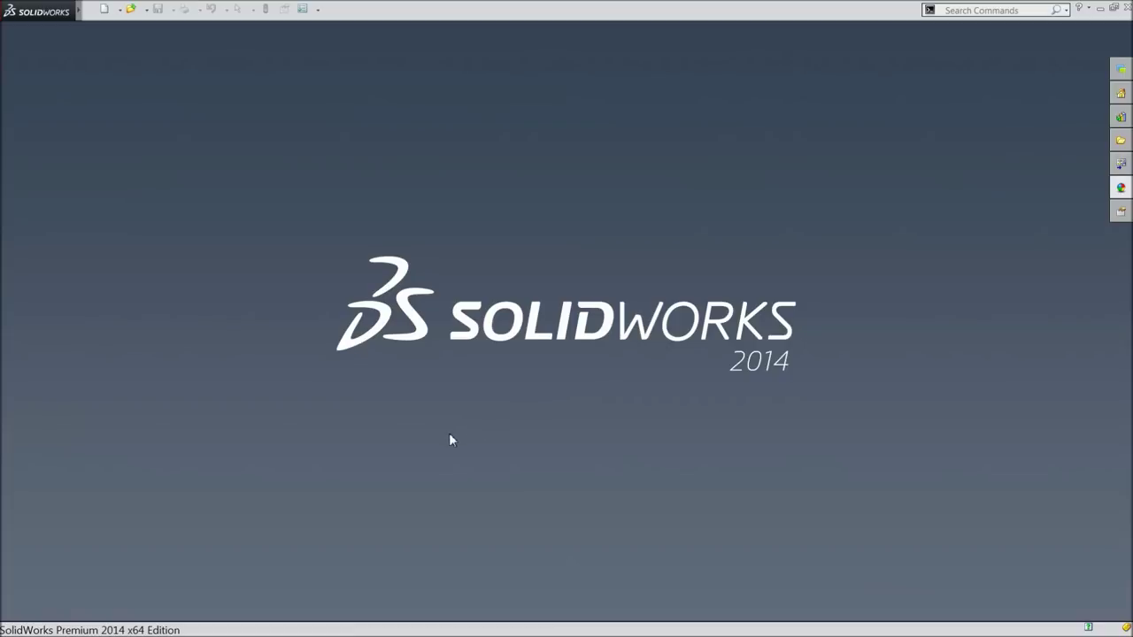
Create a new assembly document.
click(105, 10)
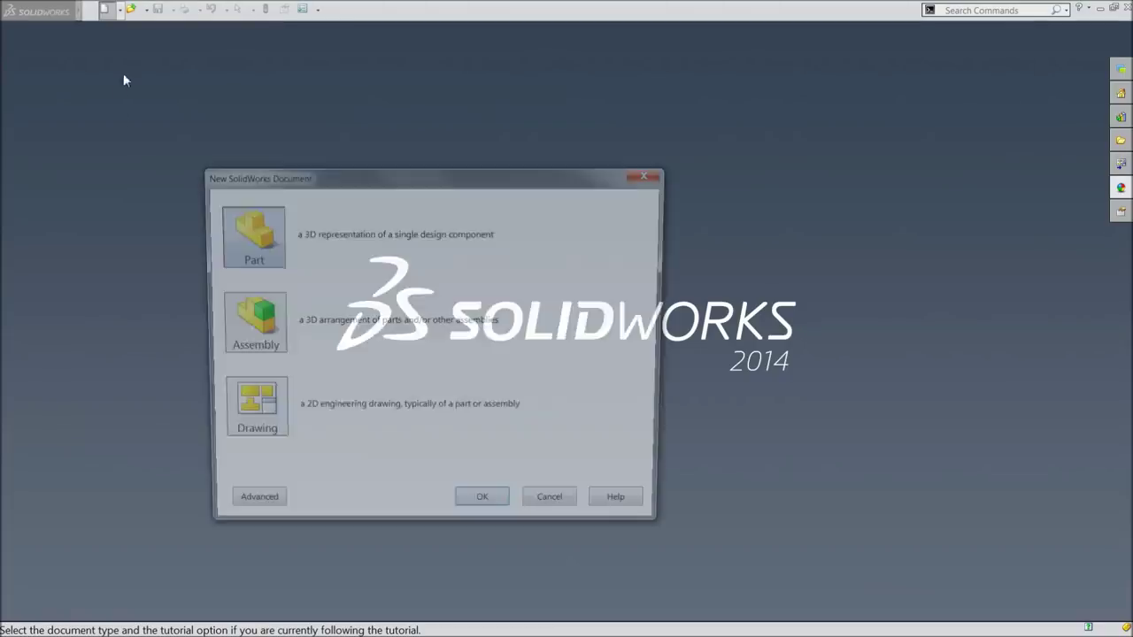
click(256, 343)
click(478, 512)
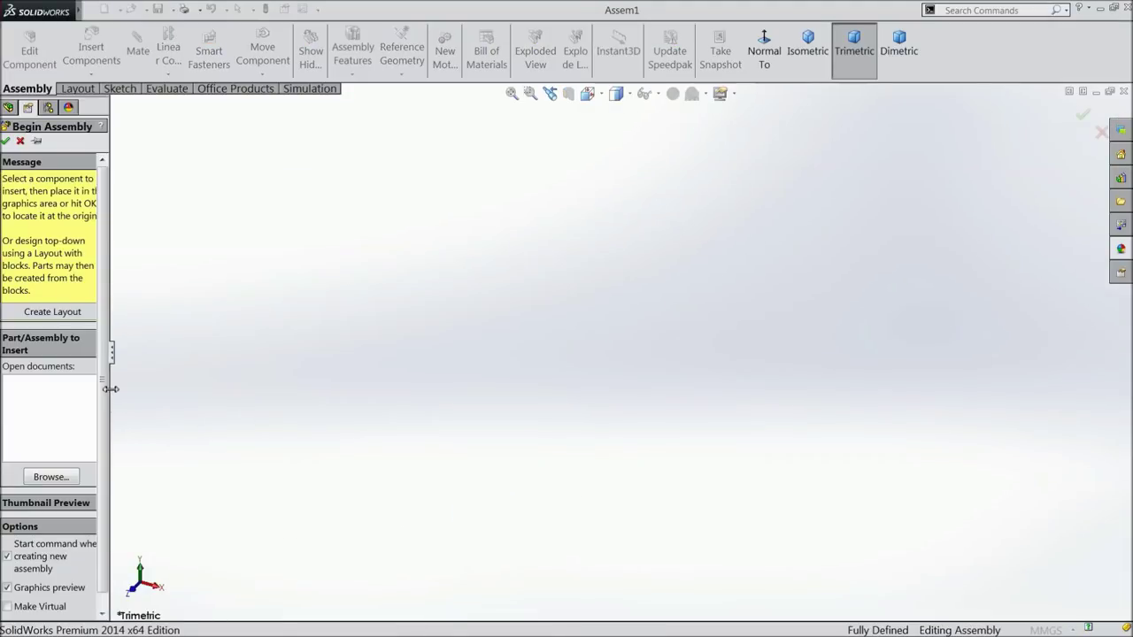
drag(111, 388, 155, 389)
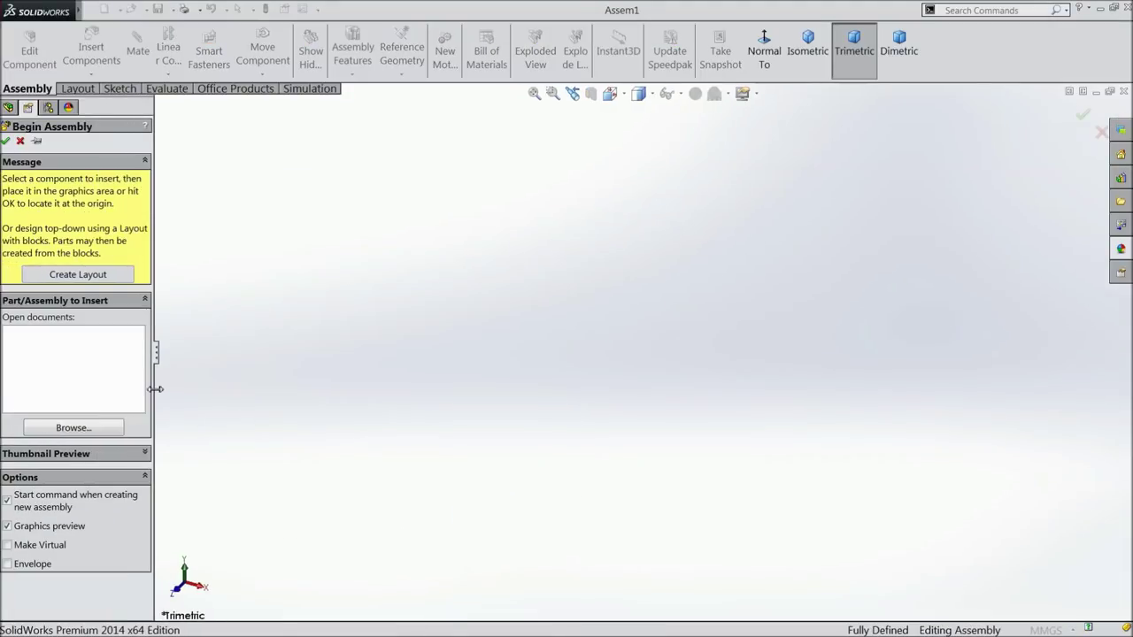
Insert 1.Bugle and 2.rubber Bulb and place them side by side.
click(74, 428)
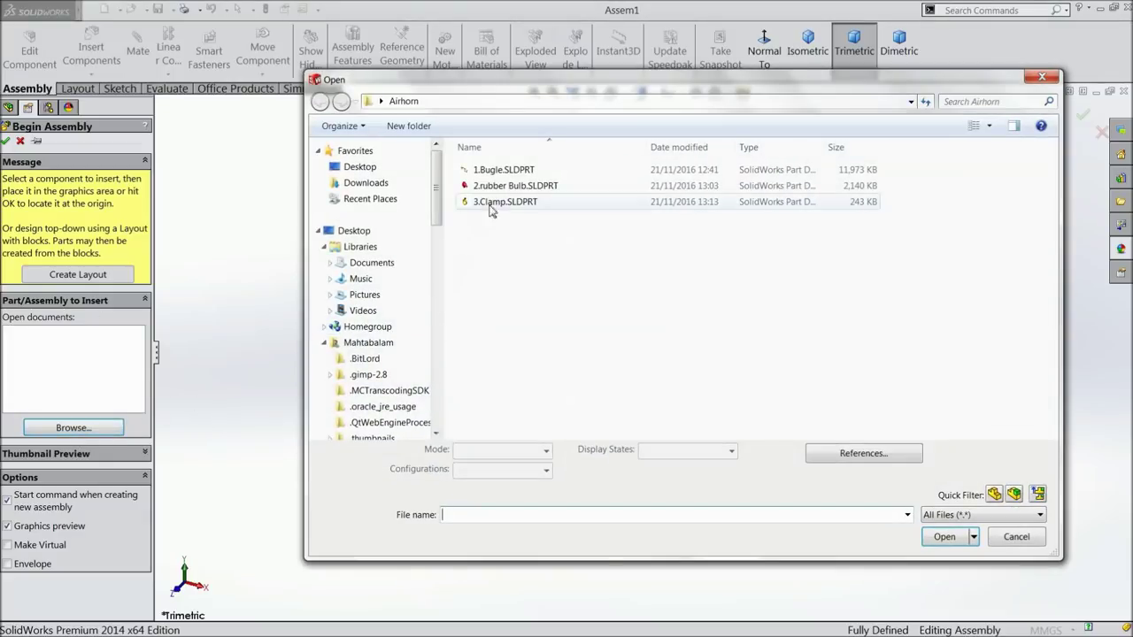
click(500, 170)
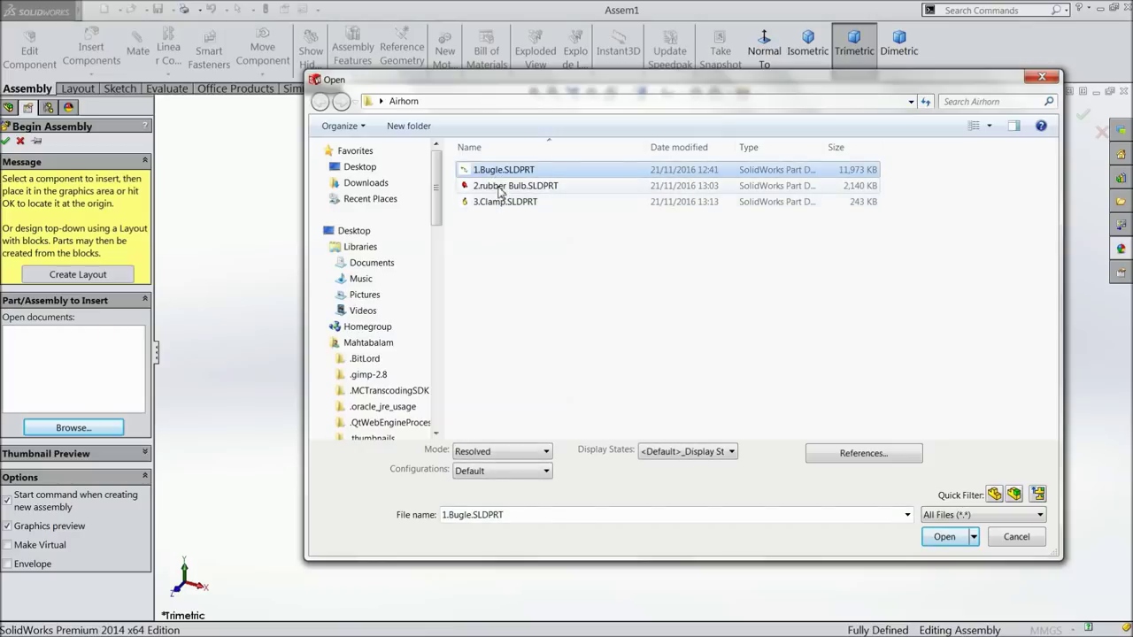
ctrl+click(499, 187)
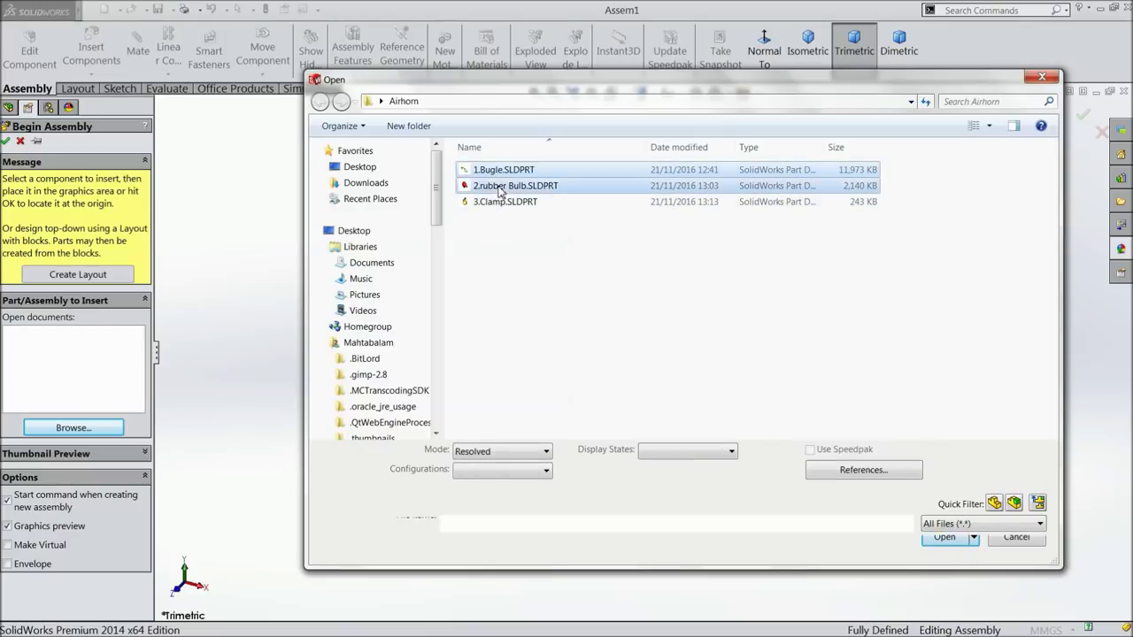
click(943, 546)
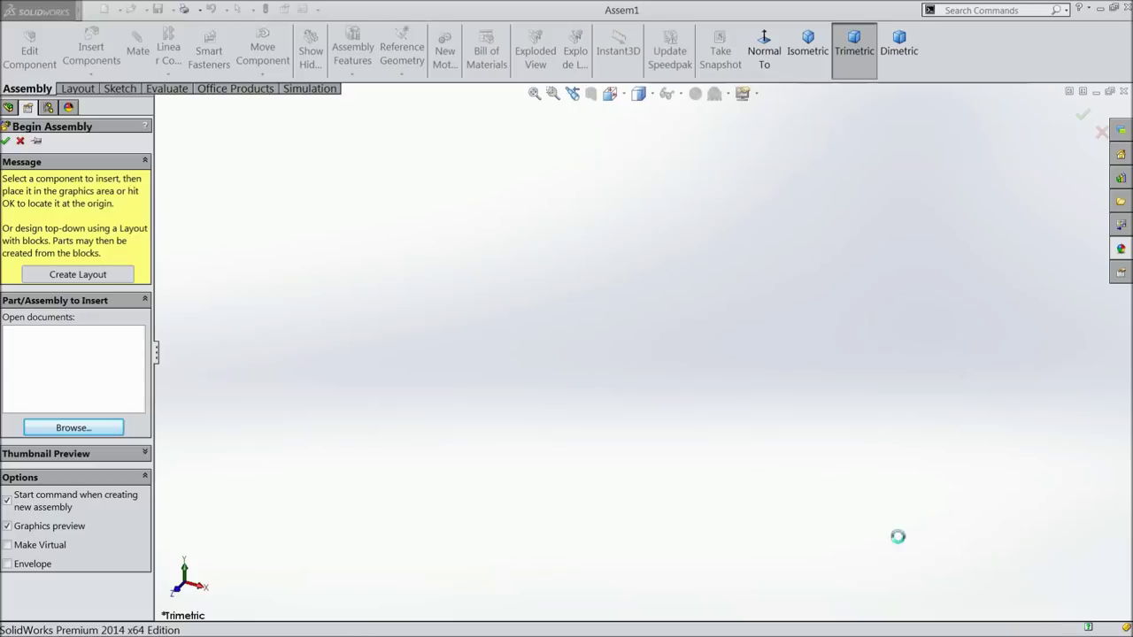
click(589, 352)
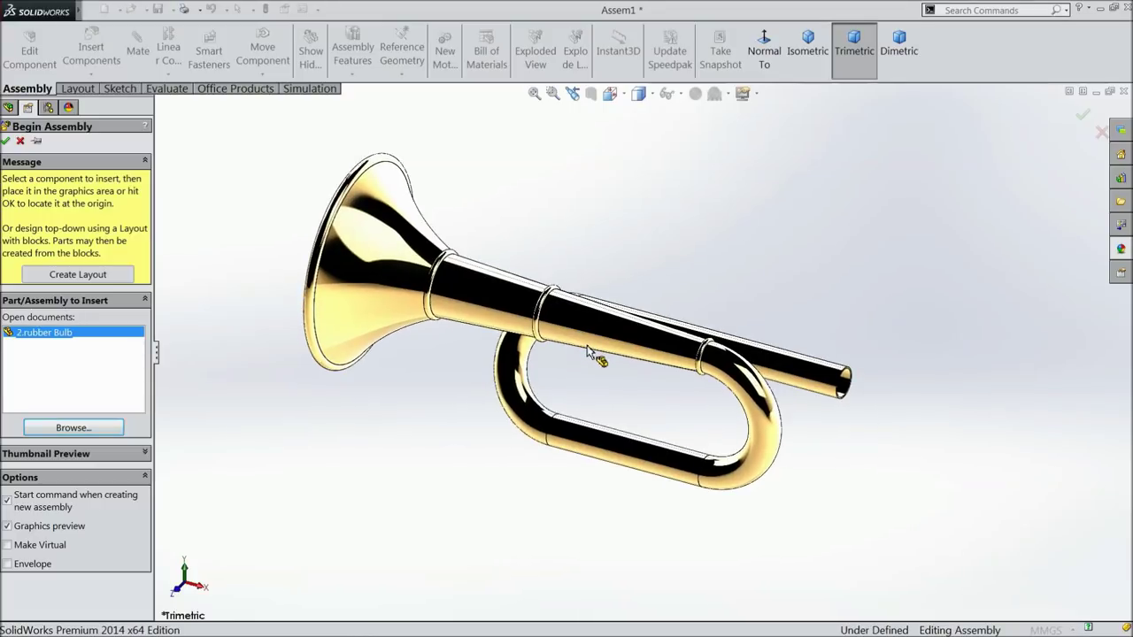
click(529, 391)
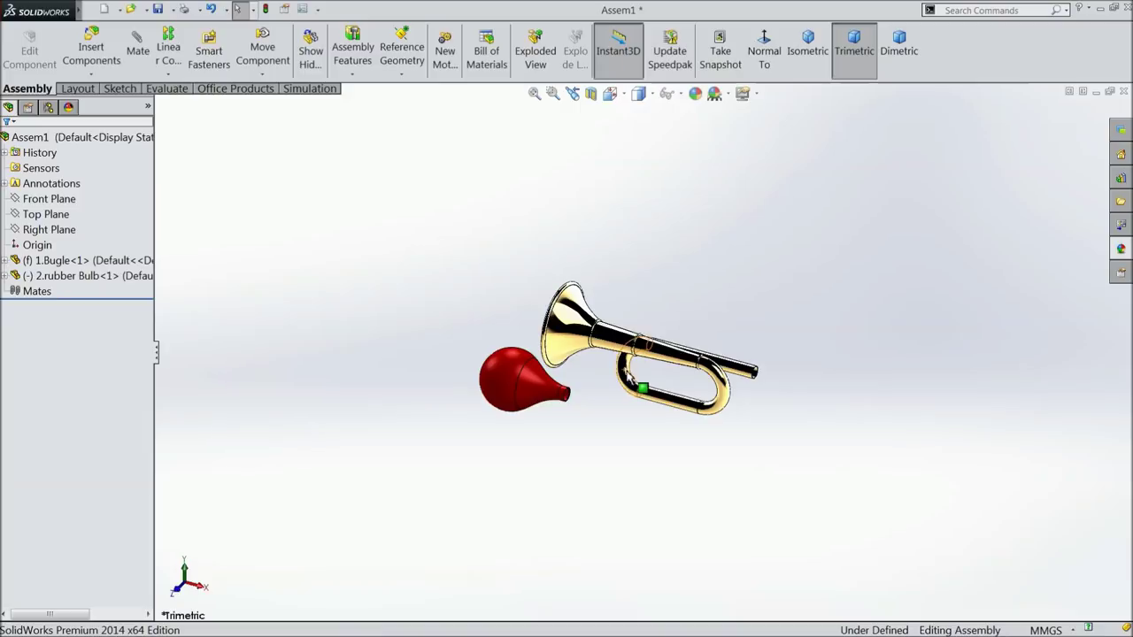
Apply the Warm Kitchen scene background to the assembly.
click(728, 96)
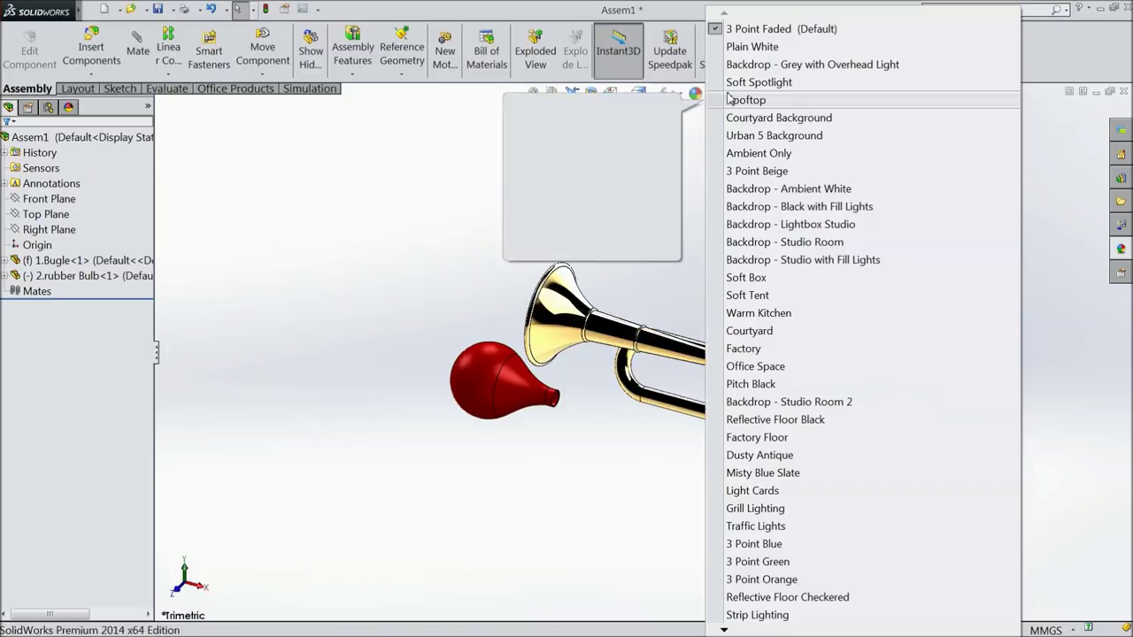
click(753, 314)
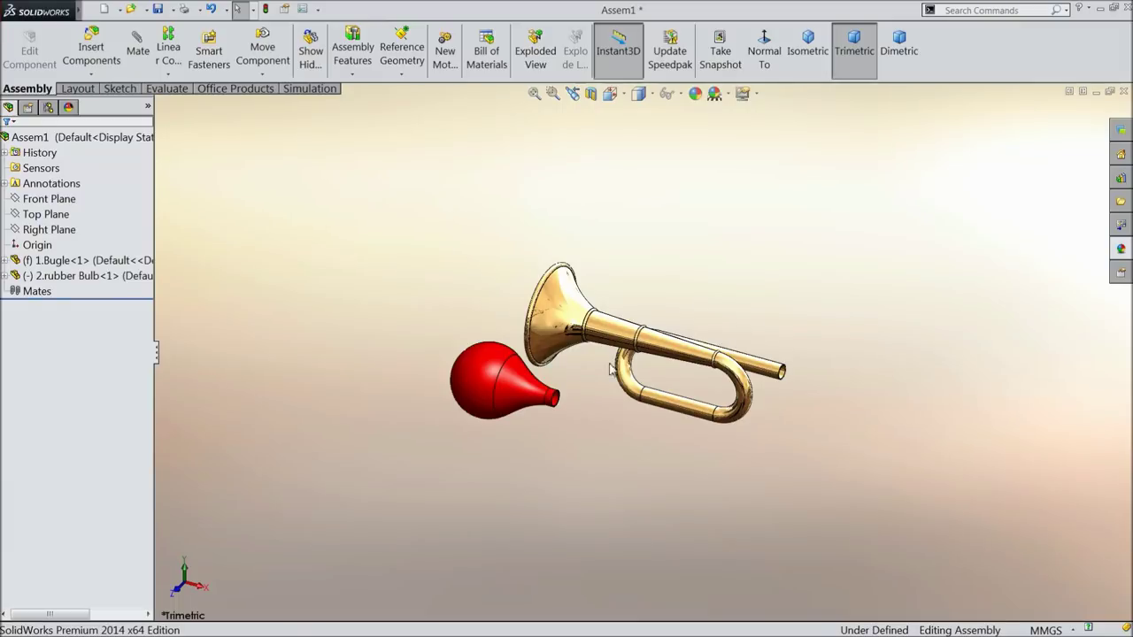
scroll(611, 370, down, 3)
middle_drag(476, 301, 673, 447)
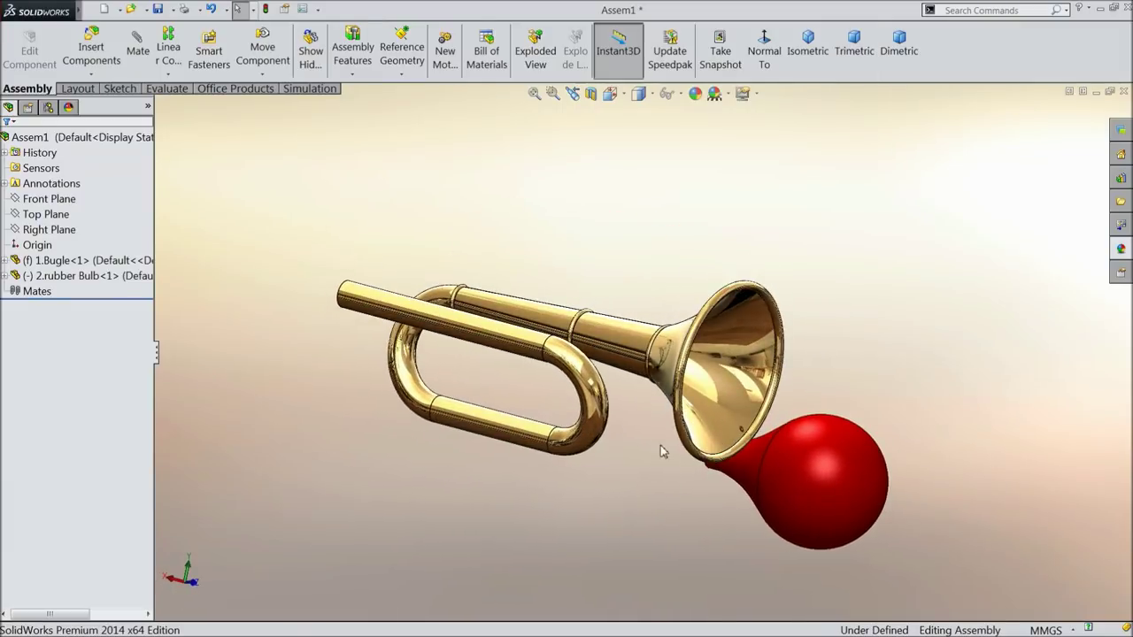
Move the rubber bulb above the bugle and rotate it so its neck faces outward.
drag(814, 479, 491, 270)
scroll(518, 241, down, 2)
click(262, 74)
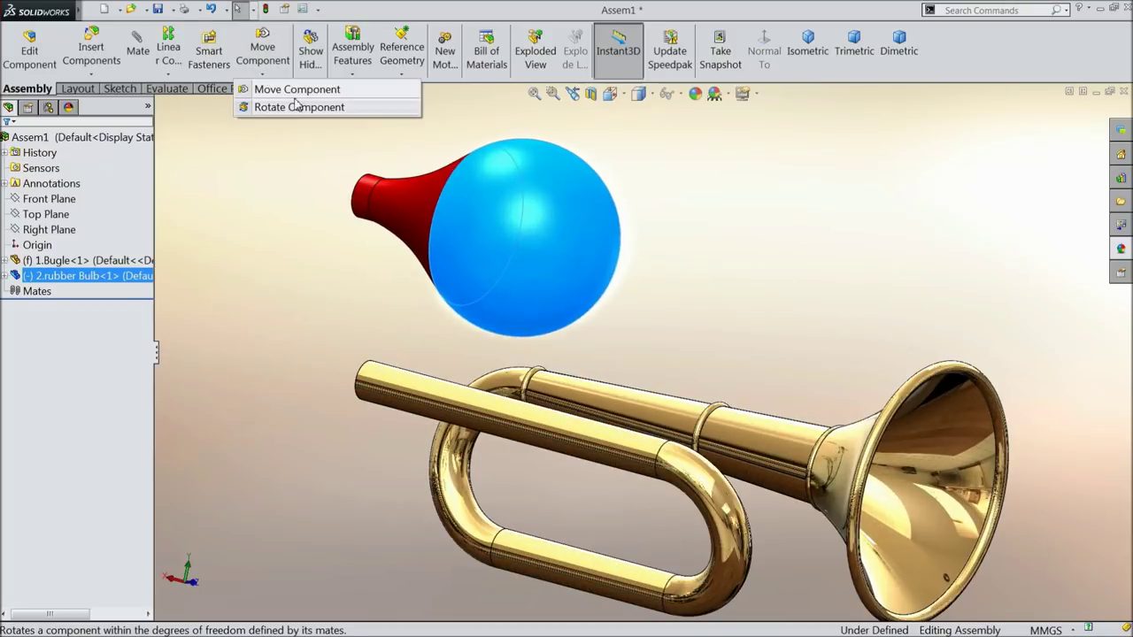
click(301, 106)
drag(505, 233, 341, 257)
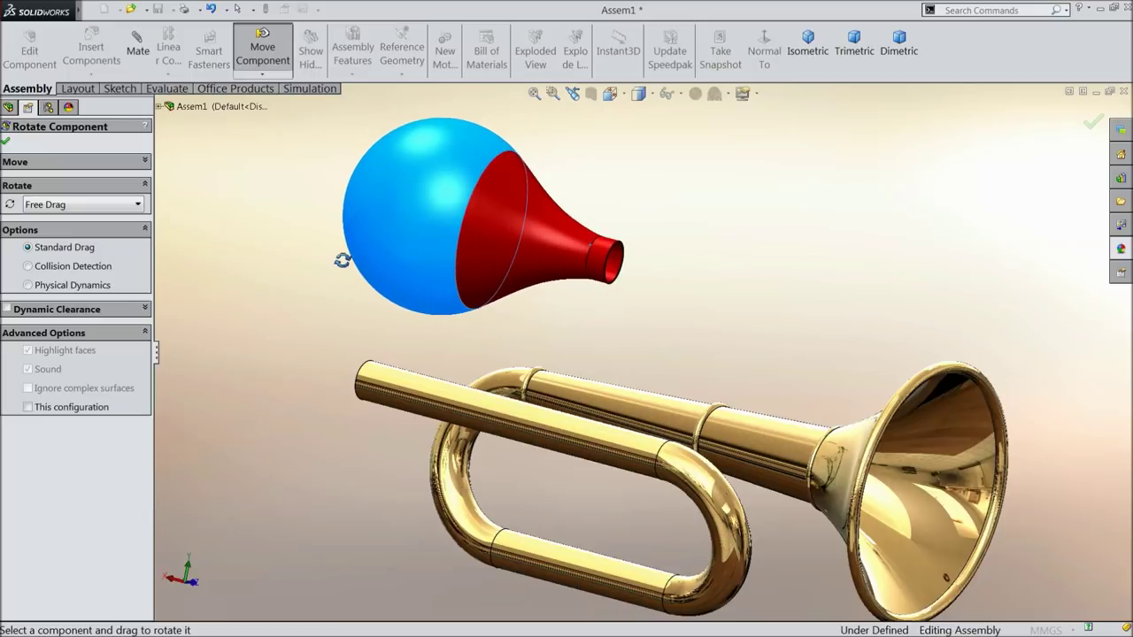
click(5, 143)
Mate the bulb's inner face concentric with the bugle's tube.
click(137, 44)
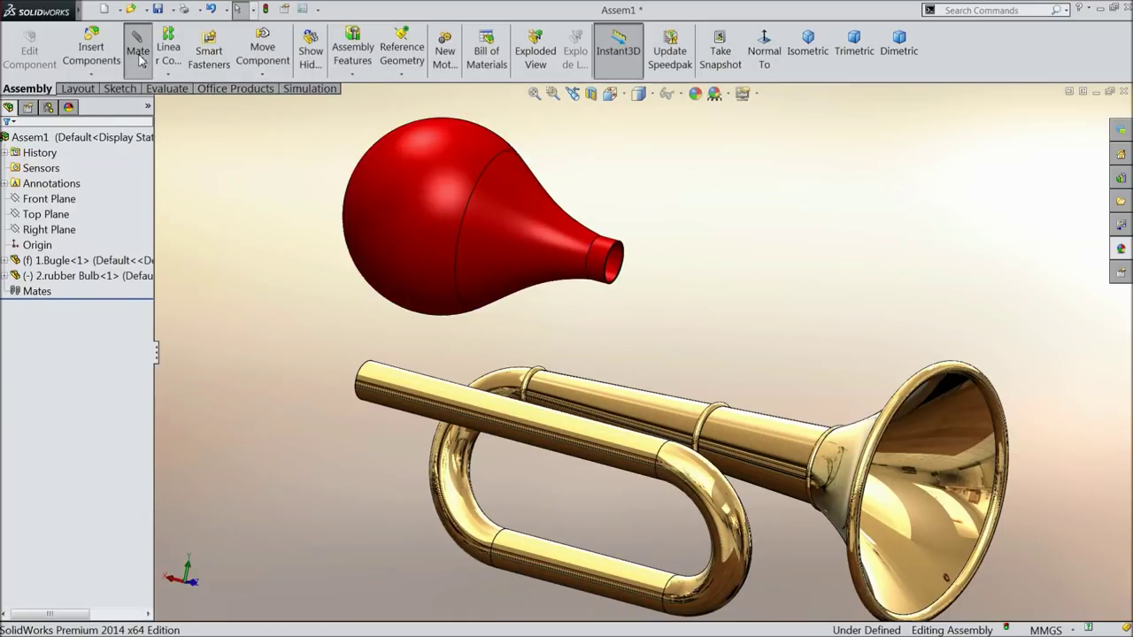
click(617, 277)
click(384, 398)
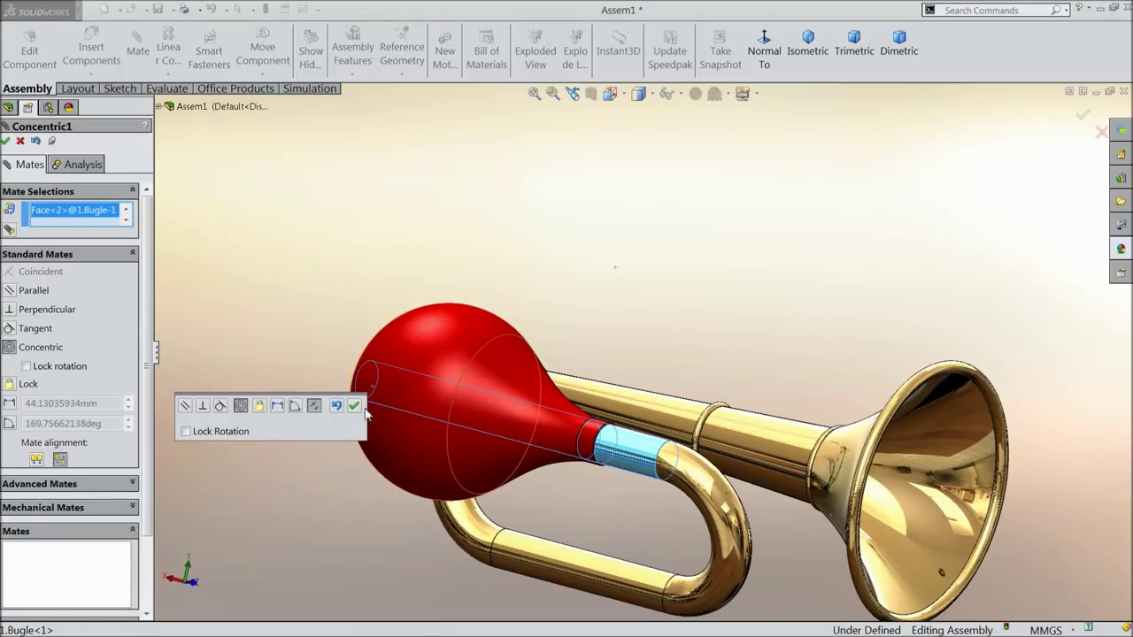
click(354, 406)
drag(532, 438, 251, 367)
scroll(390, 399, down, 6)
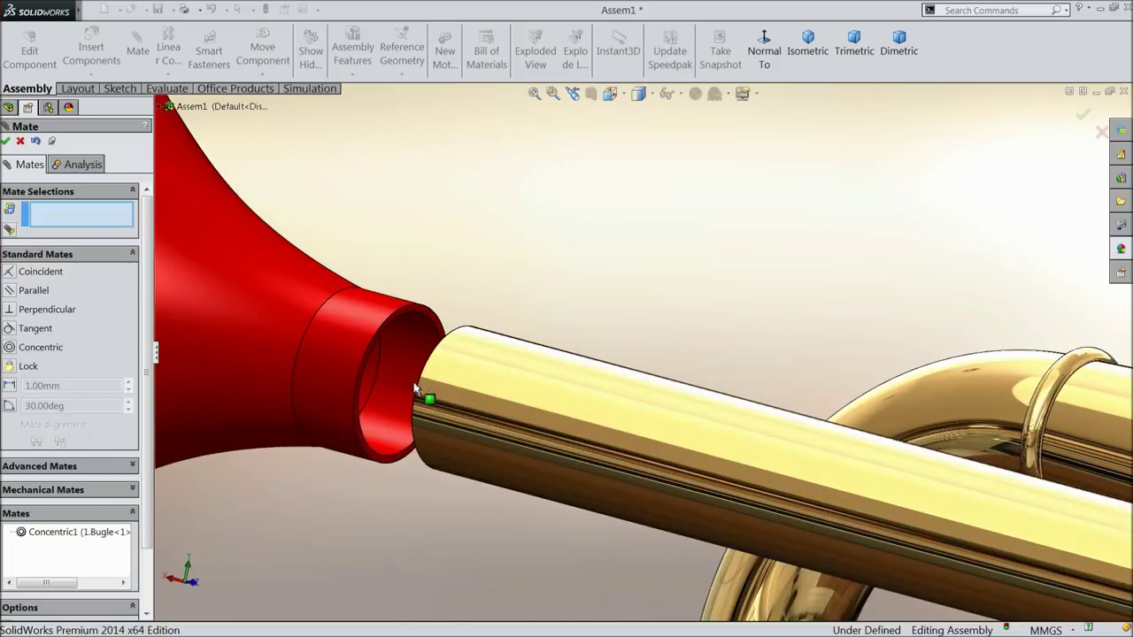
scroll(496, 400, down, 3)
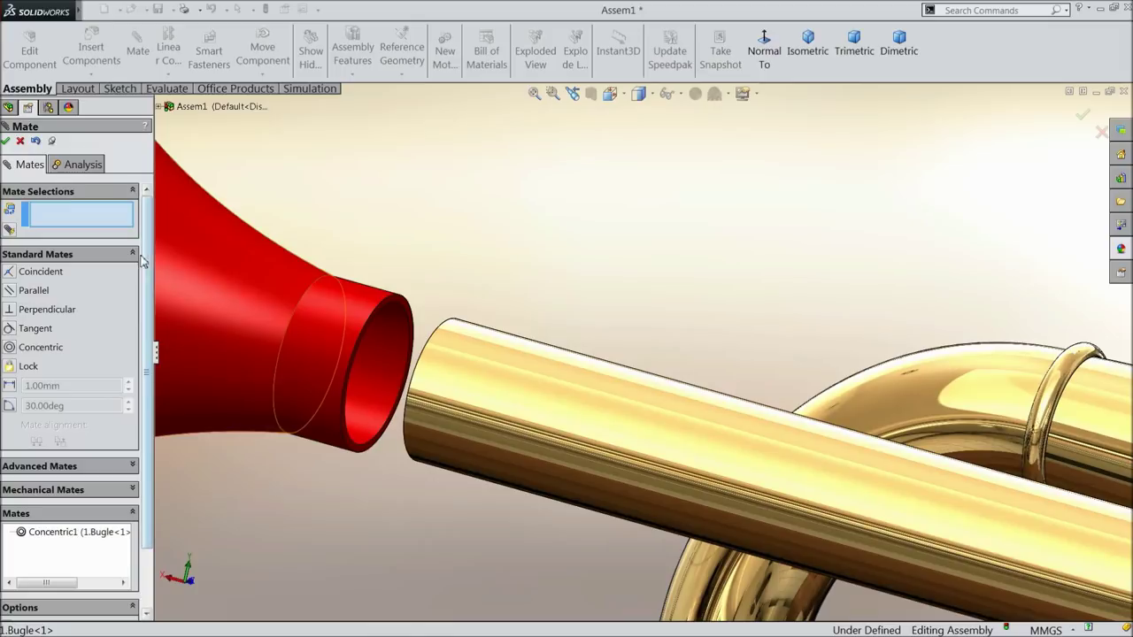
Make the bulb's inner circular edge coincident with the brass pipe's end edge.
click(418, 372)
click(292, 328)
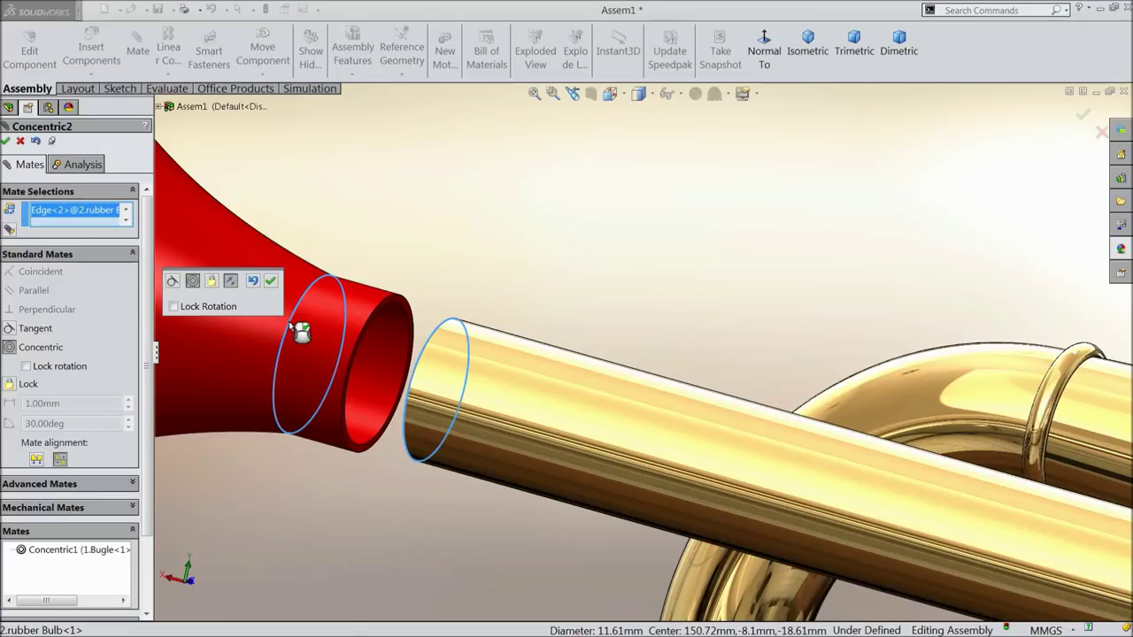
right_click(97, 219)
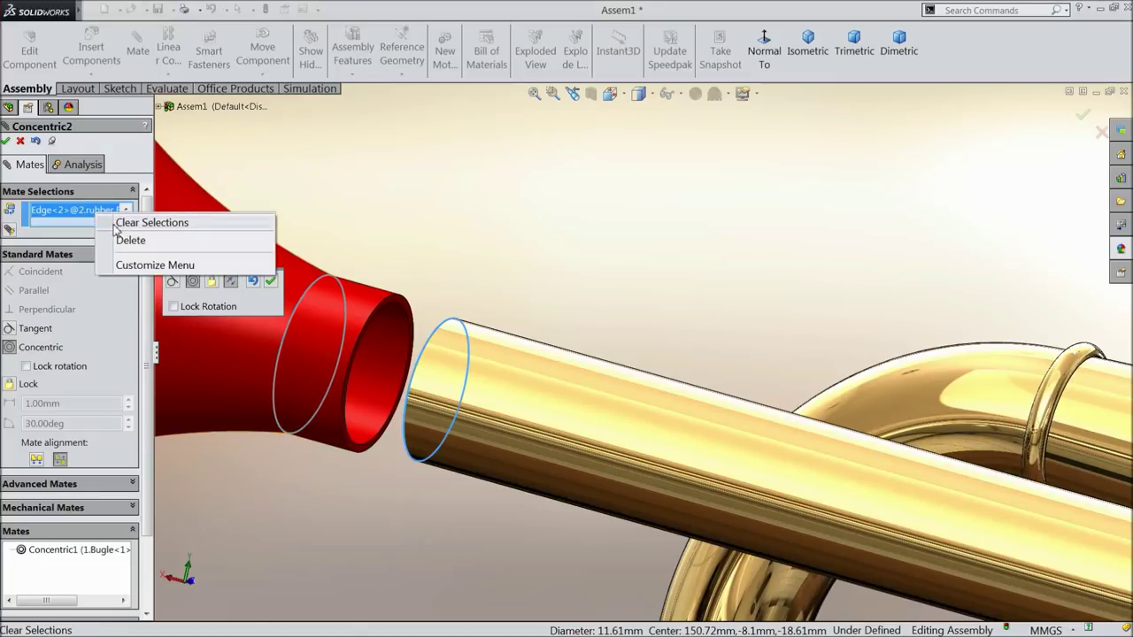
click(151, 223)
scroll(309, 332, down, 5)
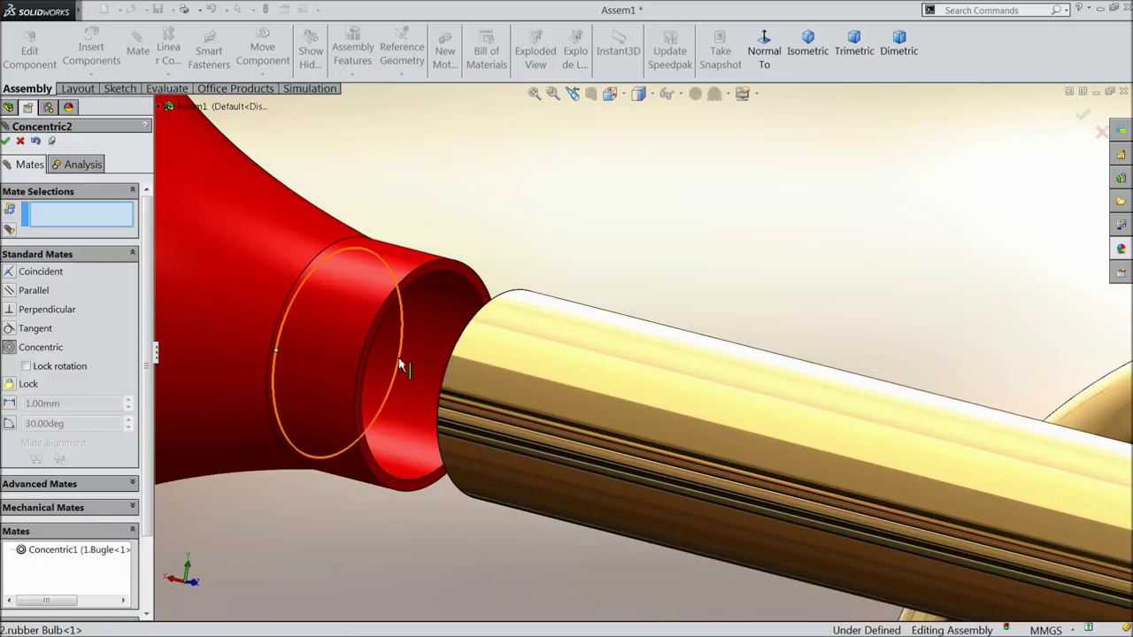
click(398, 360)
middle_drag(459, 360, 467, 356)
click(456, 358)
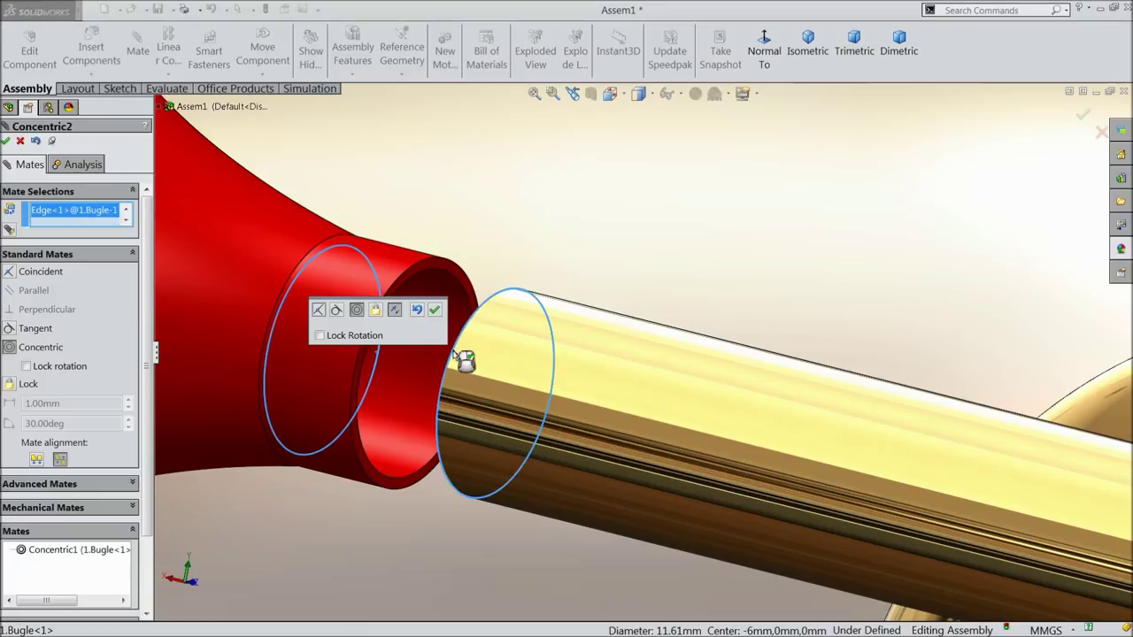
click(319, 311)
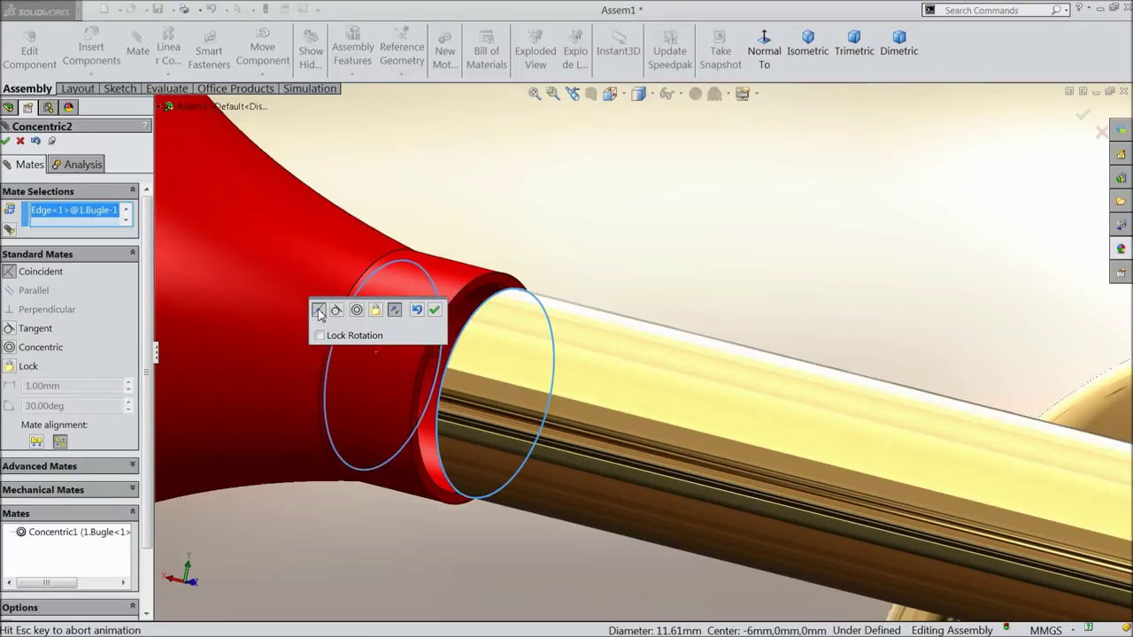
click(436, 311)
scroll(478, 359, up, 8)
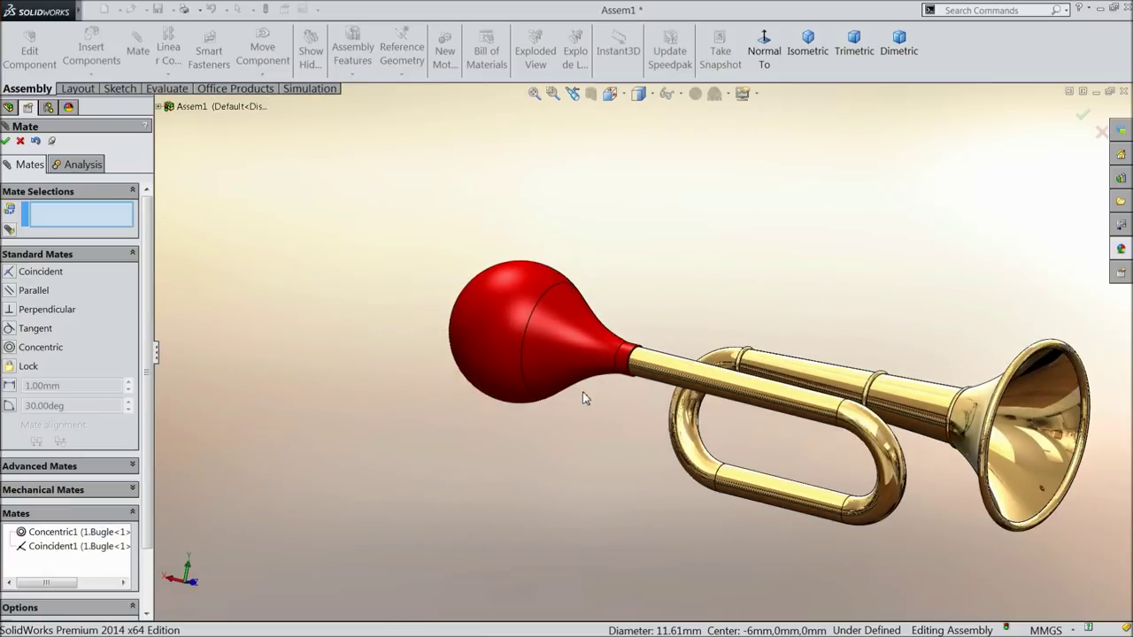
scroll(833, 398, up, 3)
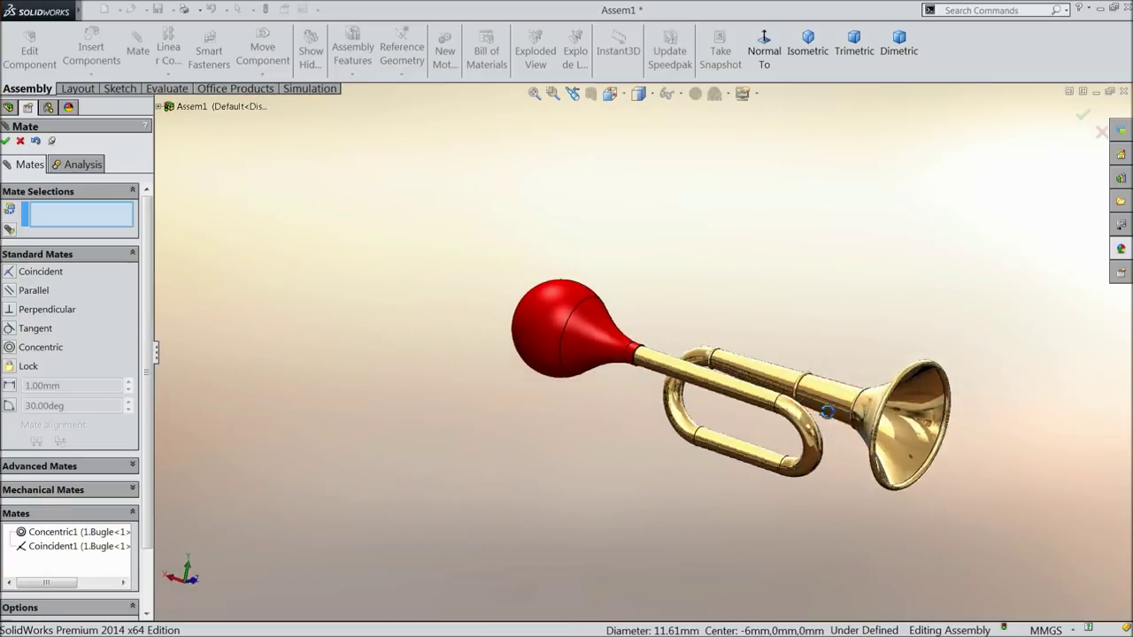
middle_drag(826, 411, 825, 420)
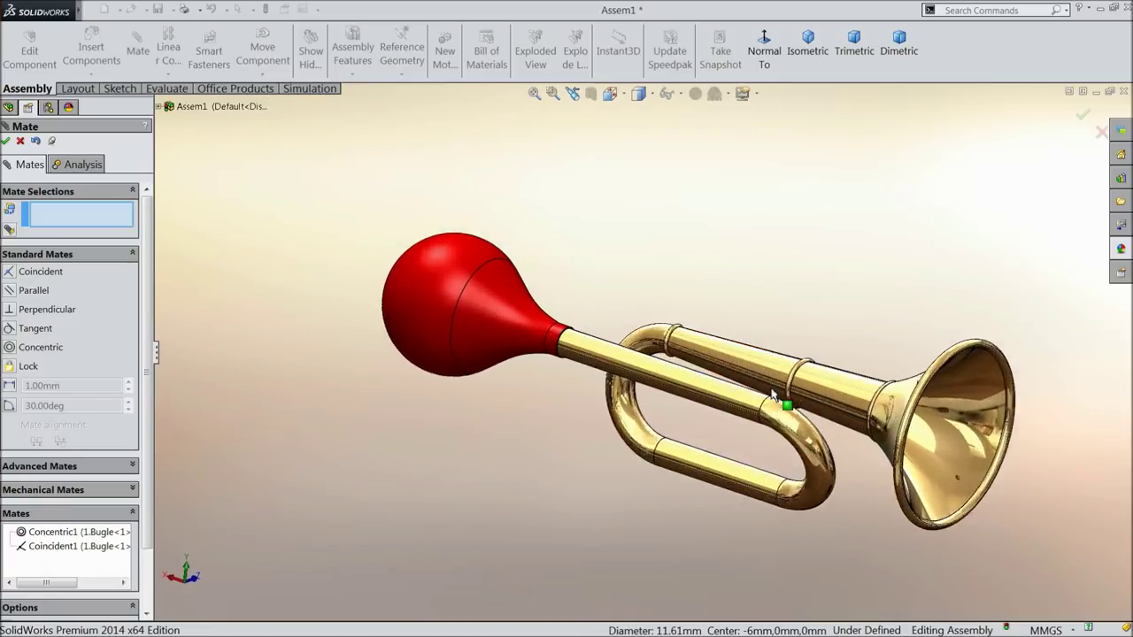
scroll(772, 396, down, 2)
click(5, 142)
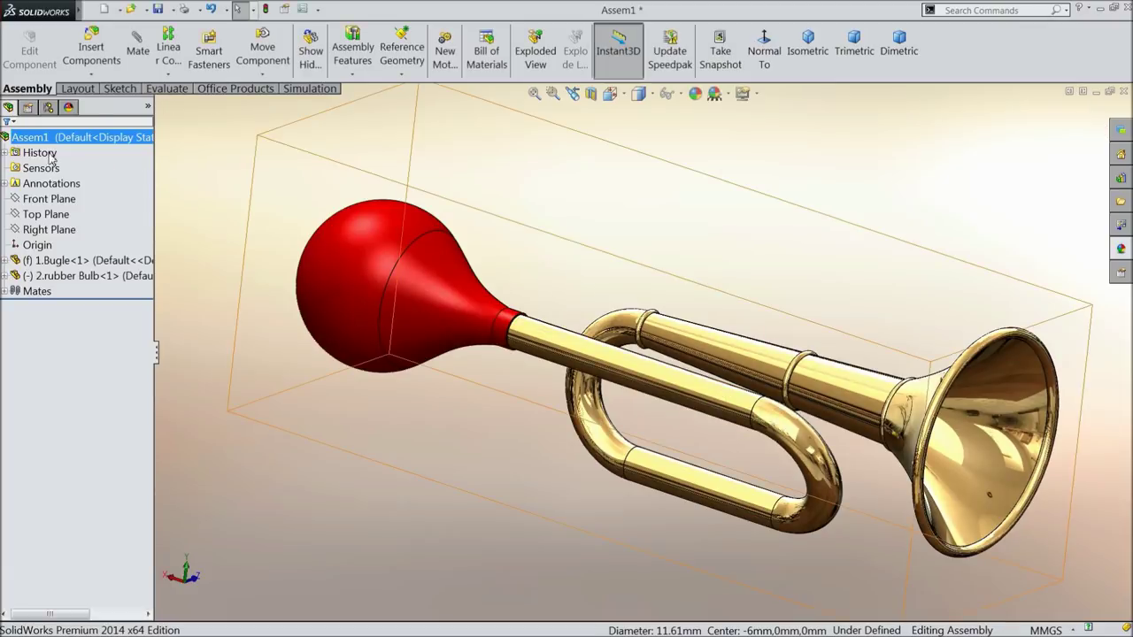
scroll(865, 435, down, 2)
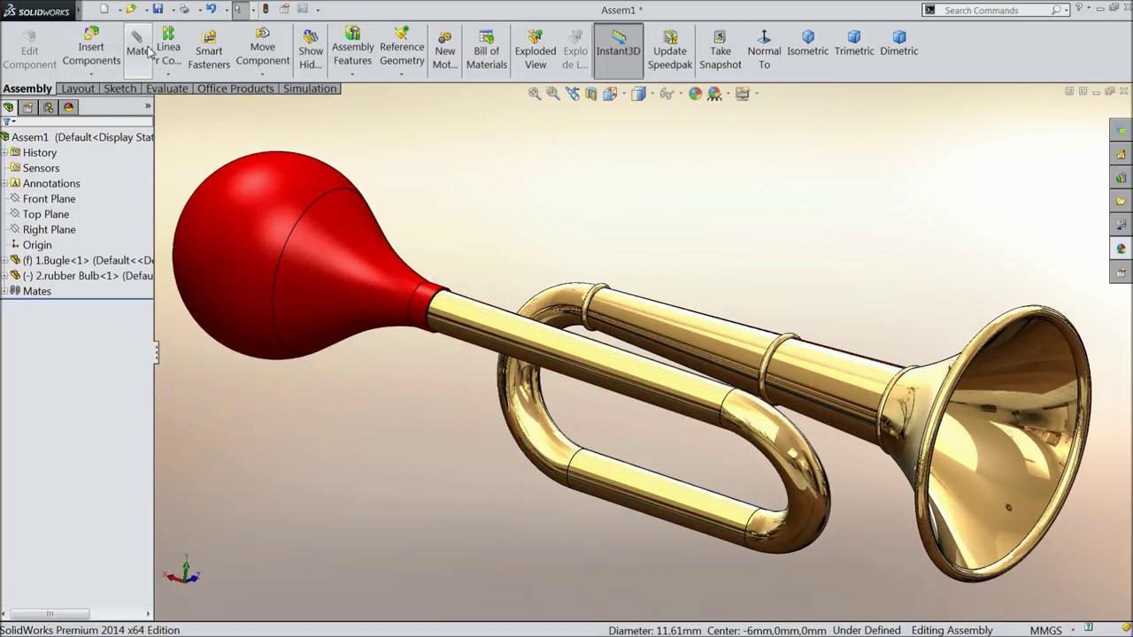
Insert the 3.Clamp part into the assembly beside the bulb.
click(94, 53)
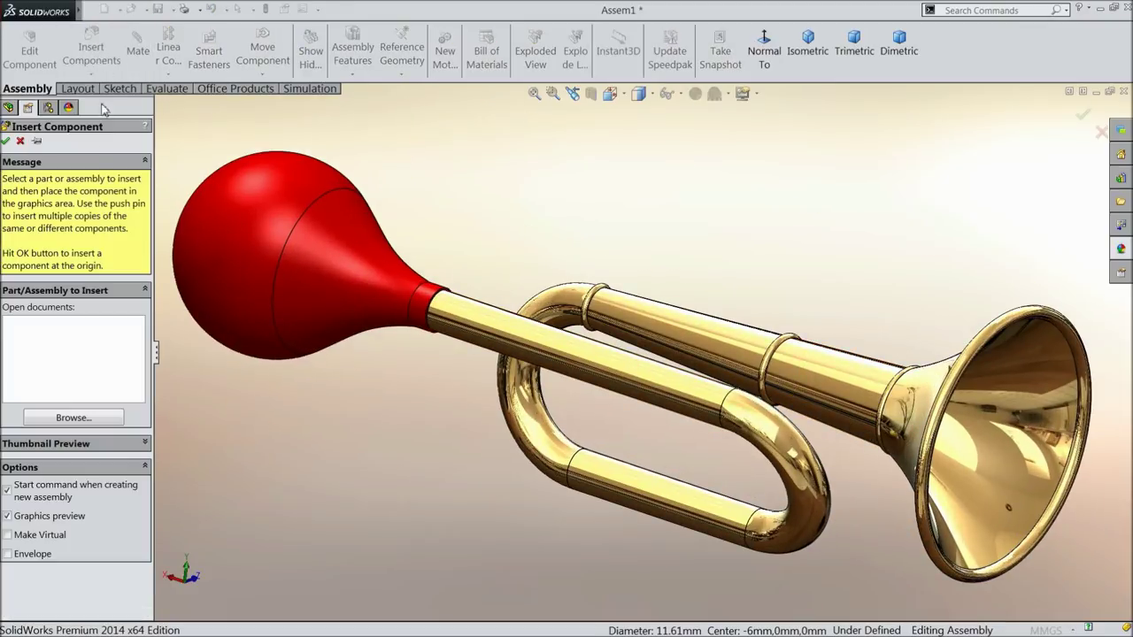
click(59, 424)
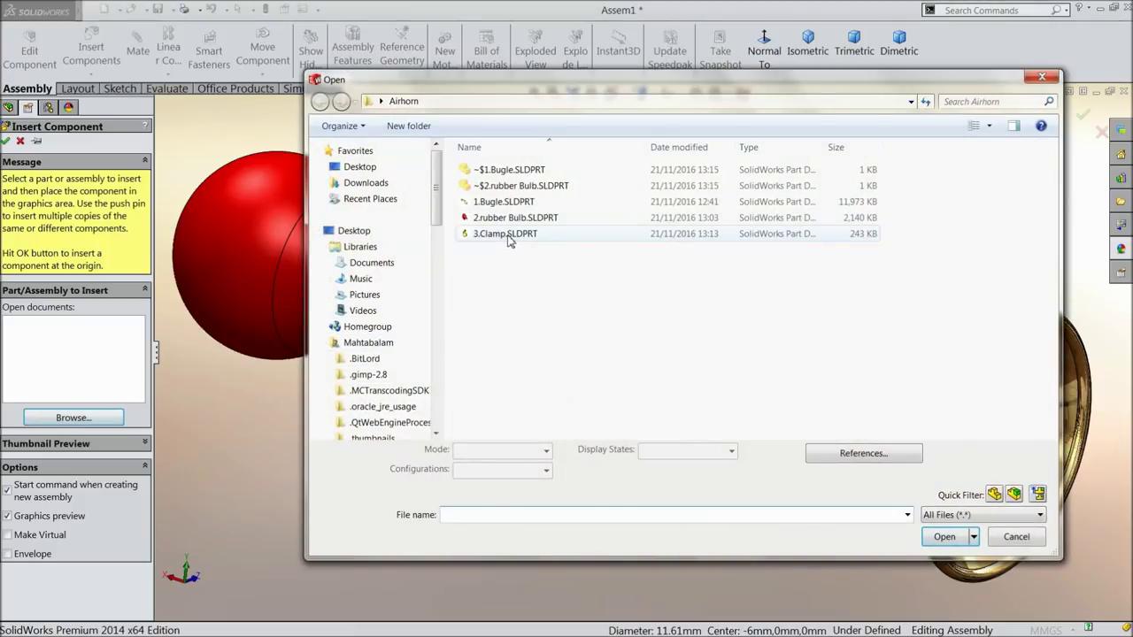
click(505, 234)
click(944, 537)
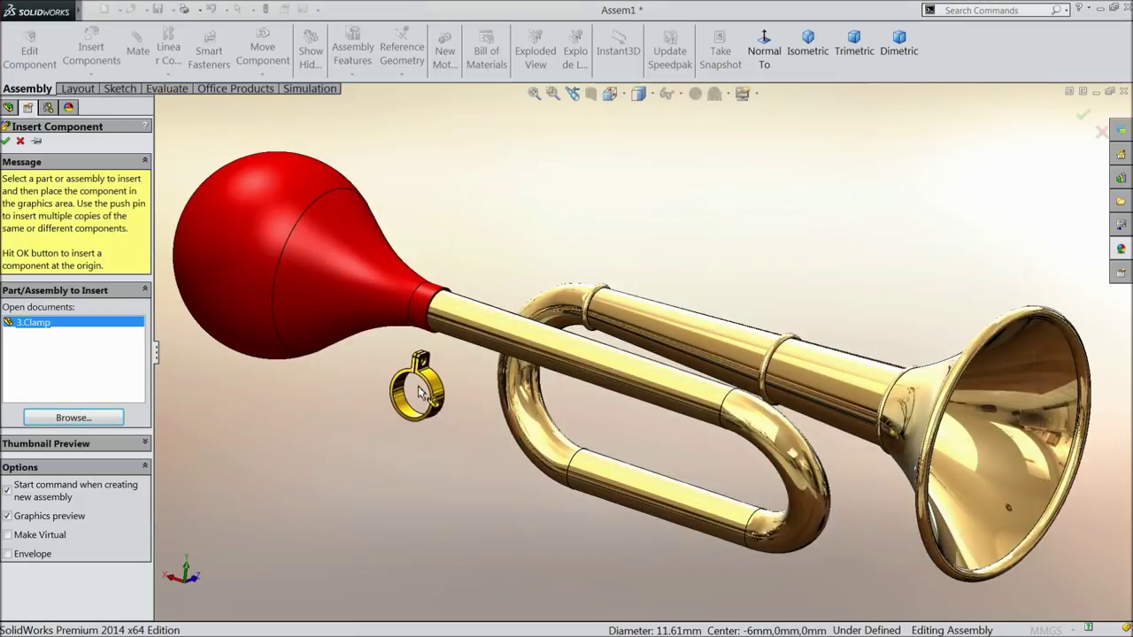
click(419, 391)
scroll(419, 345, up, 2)
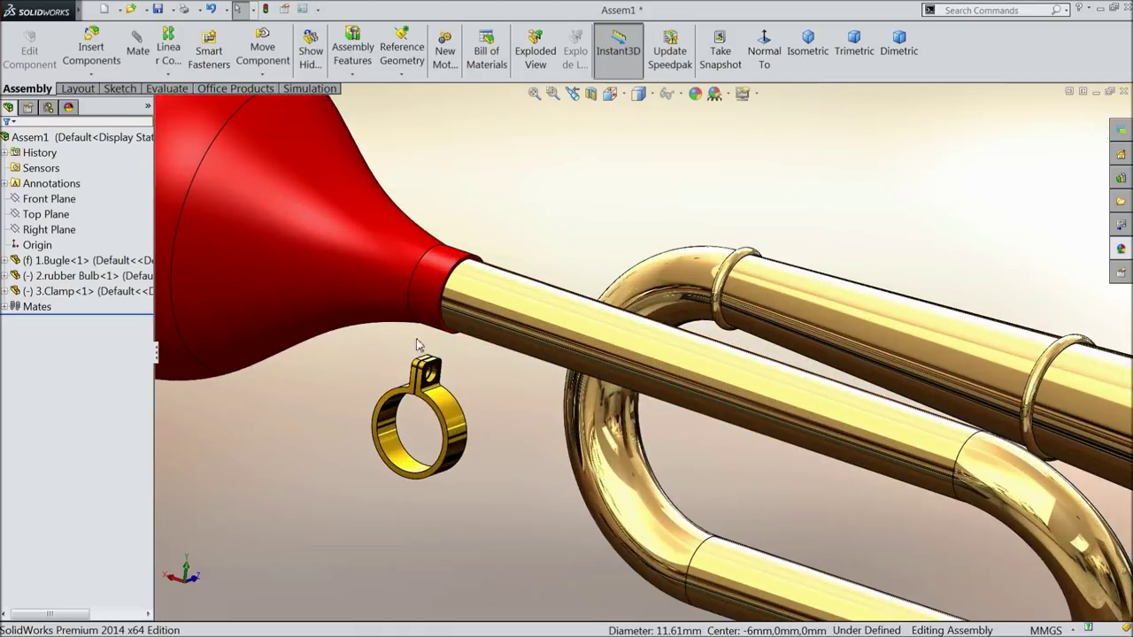
Mate the clamp's inner face concentric with the bulb's neck.
click(400, 448)
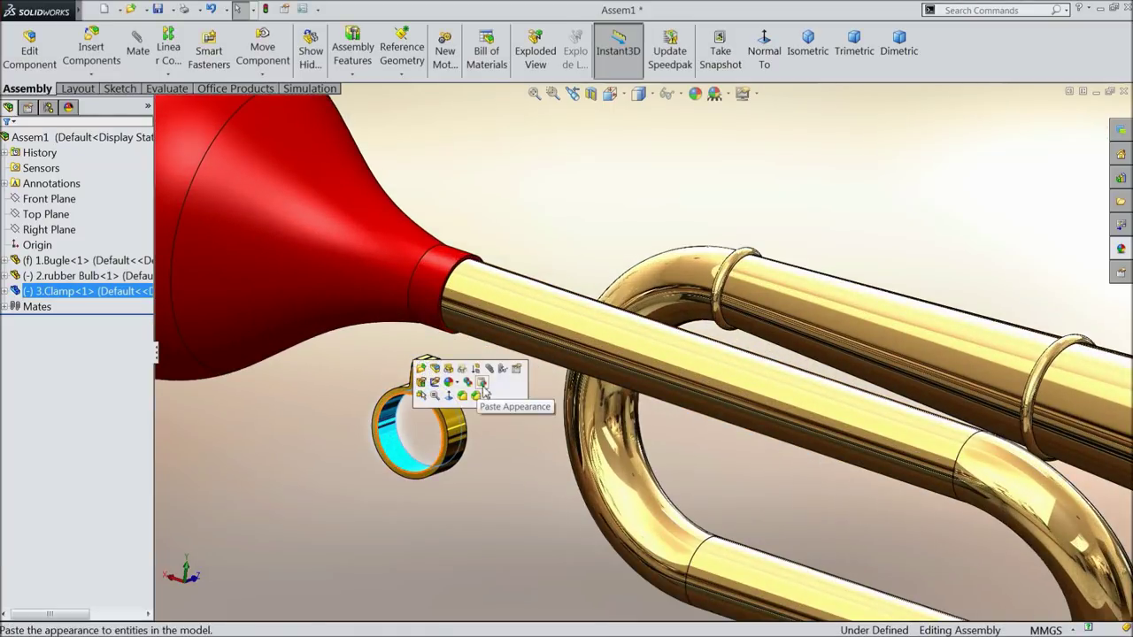
click(137, 50)
click(442, 301)
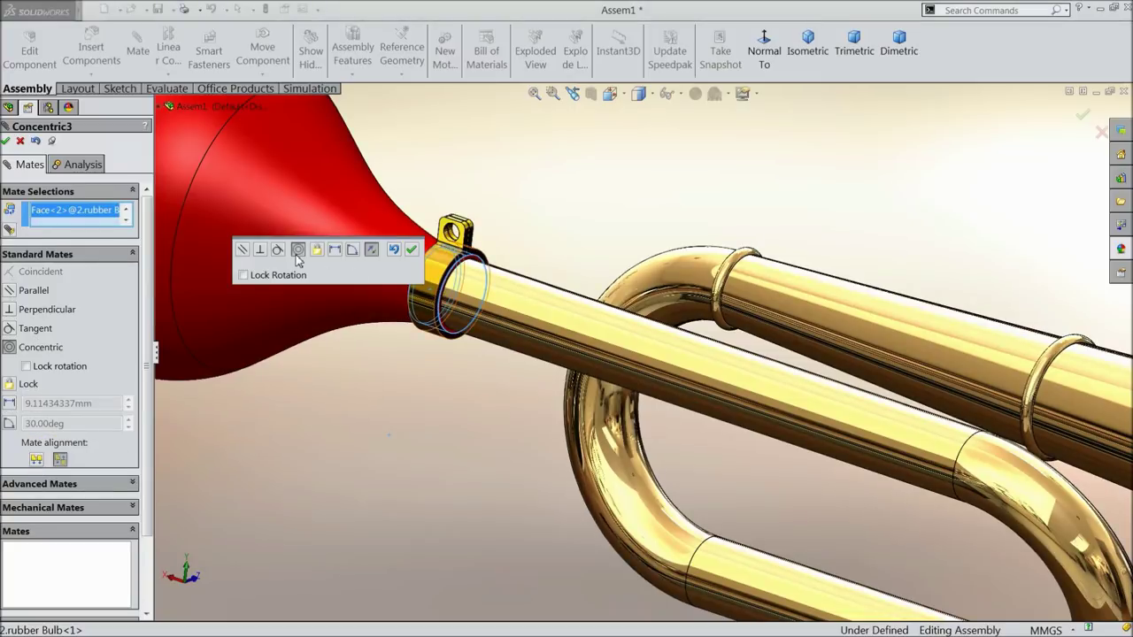
click(413, 252)
scroll(469, 297, up, 5)
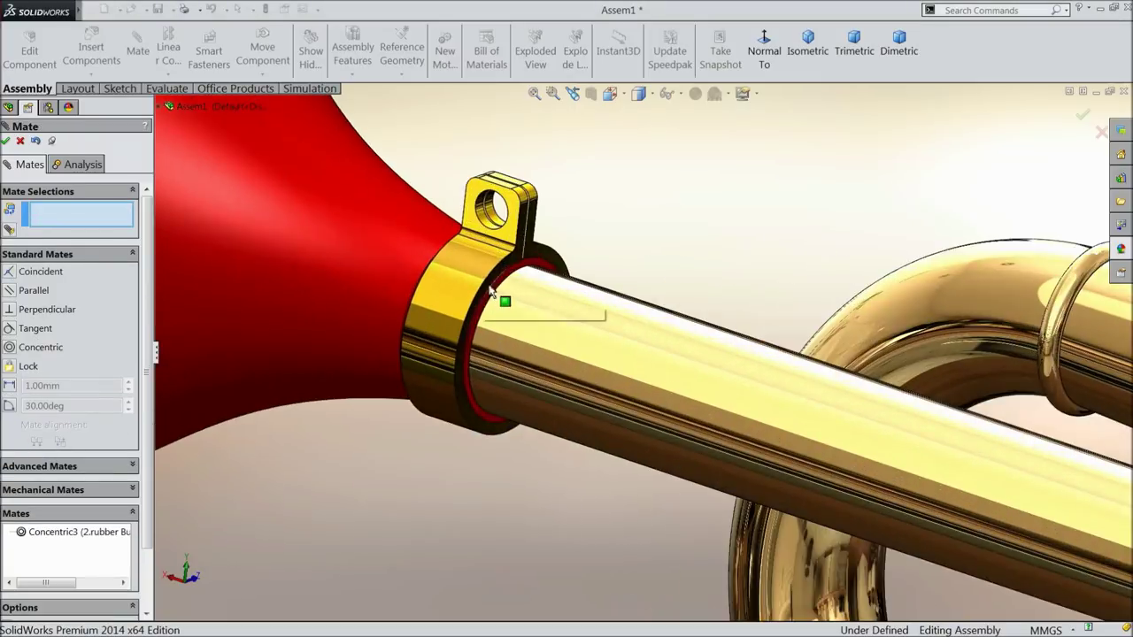
middle_drag(483, 314, 505, 331)
Add a 0.5 mm distance mate between the clamp's end face and the bulb's rim.
click(447, 309)
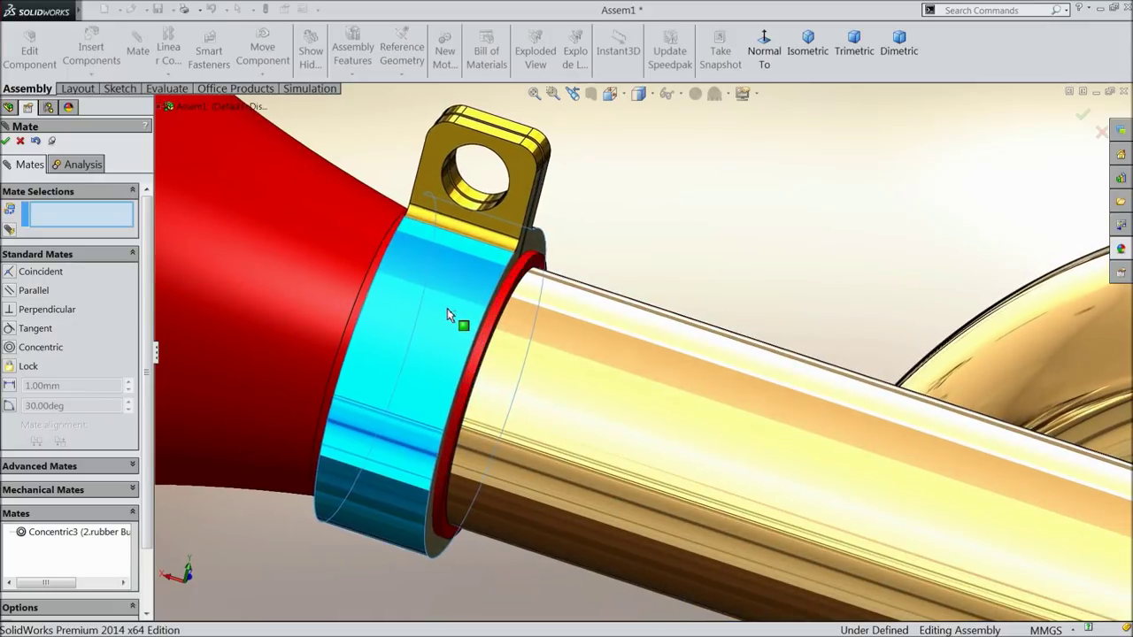
scroll(446, 309, down, 5)
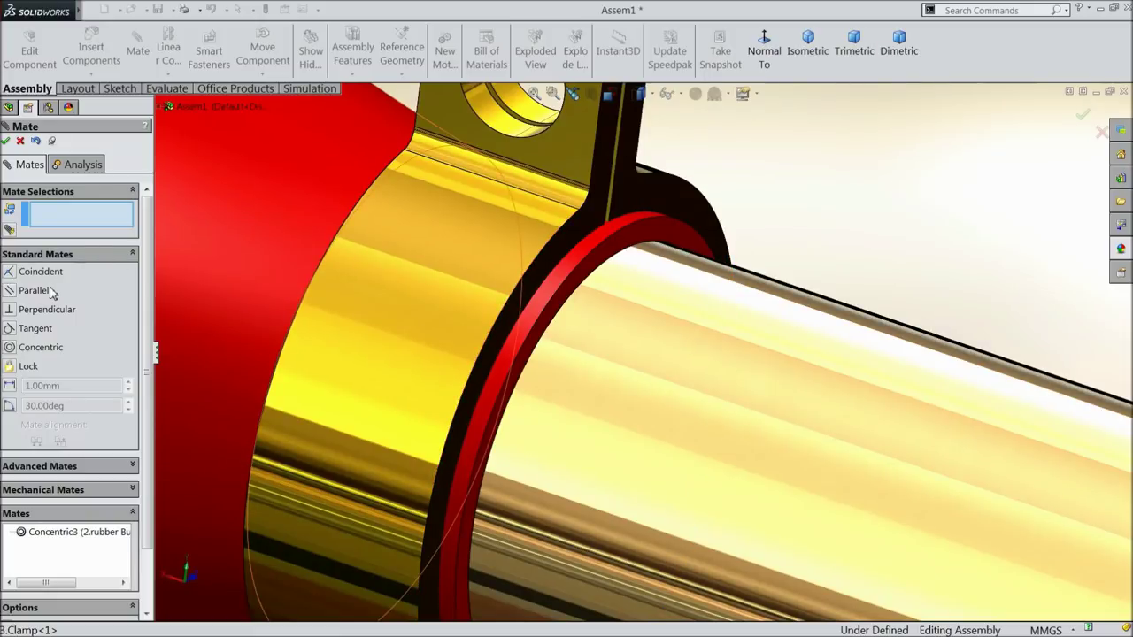
click(521, 372)
click(487, 355)
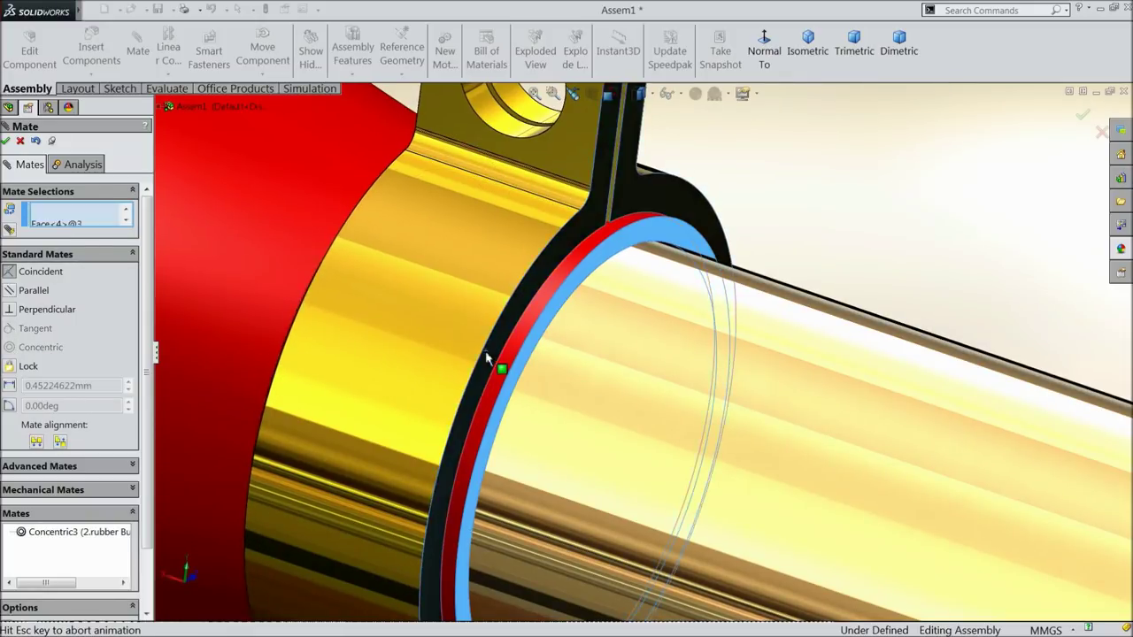
click(487, 356)
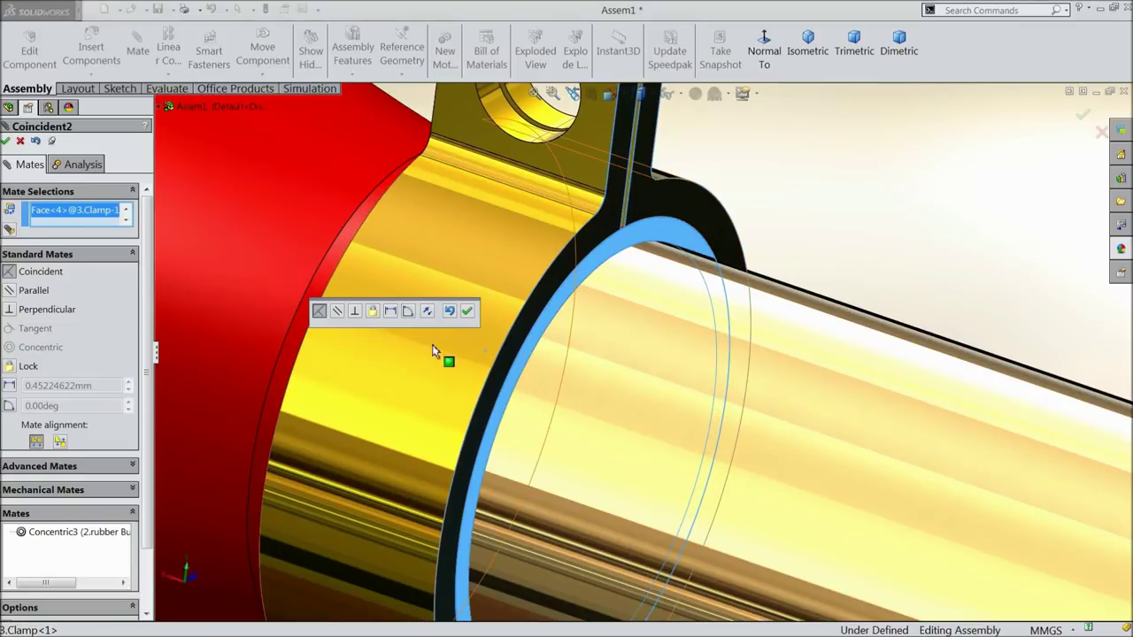
click(391, 312)
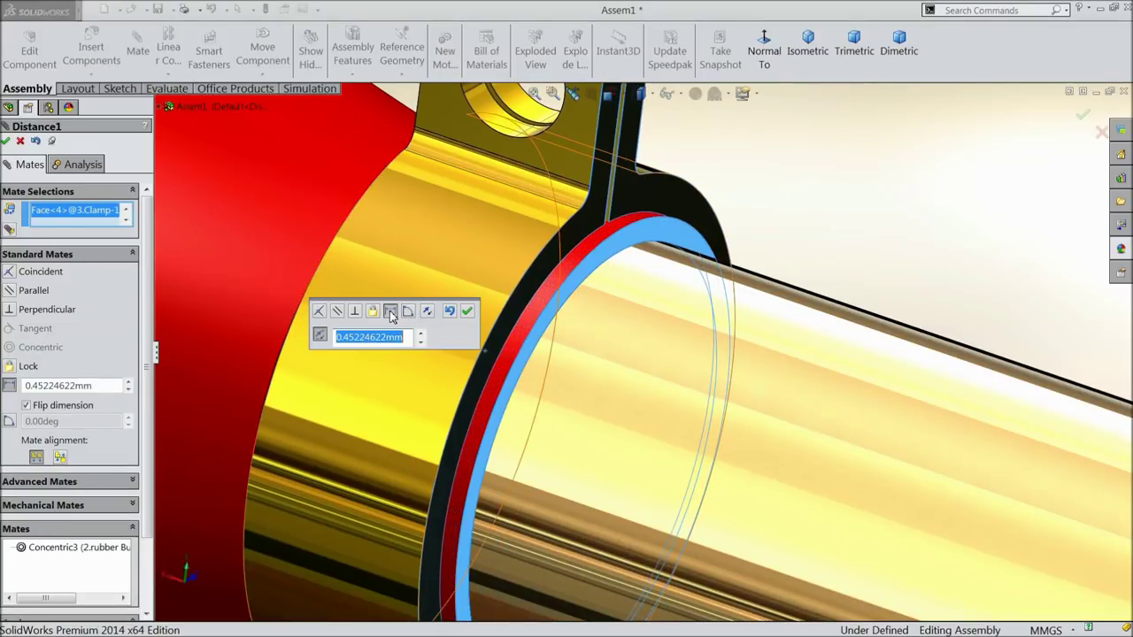
text(0.)
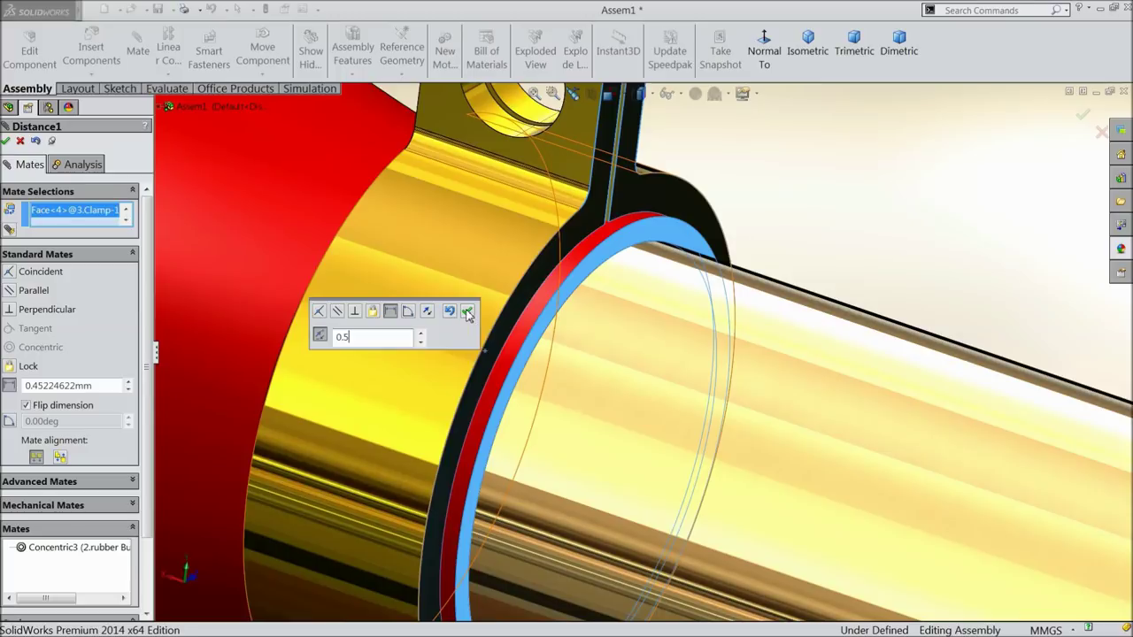
text(5)
click(466, 311)
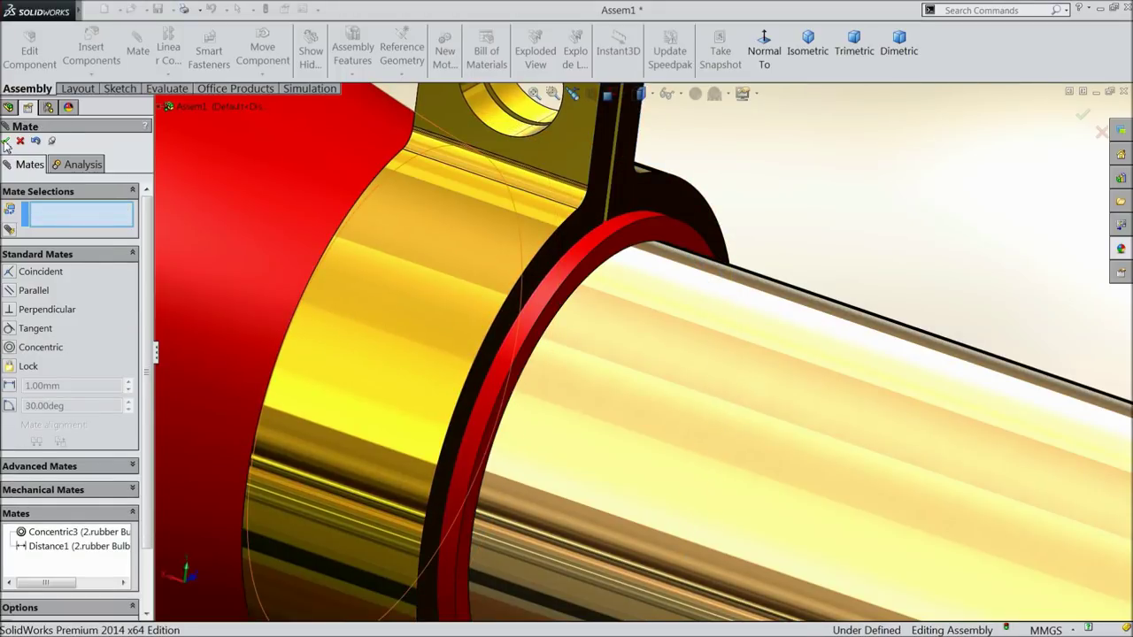
click(6, 141)
Zoom and orbit around the assembled horn, then show the Design Library's Toolbox standards.
scroll(531, 354, up, 8)
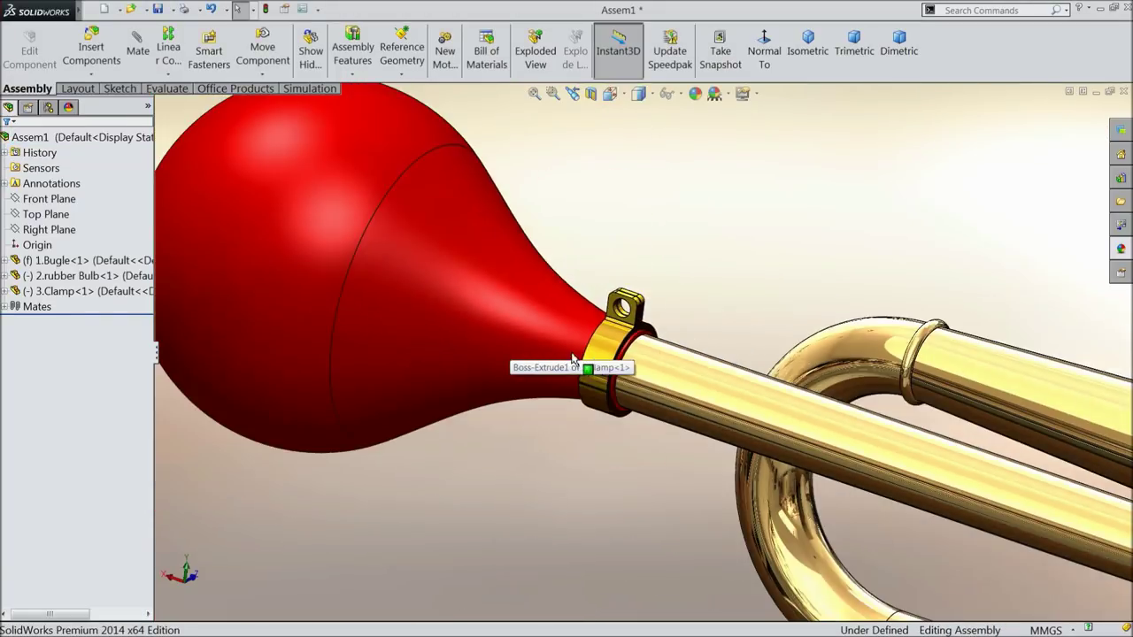
scroll(573, 358, up, 8)
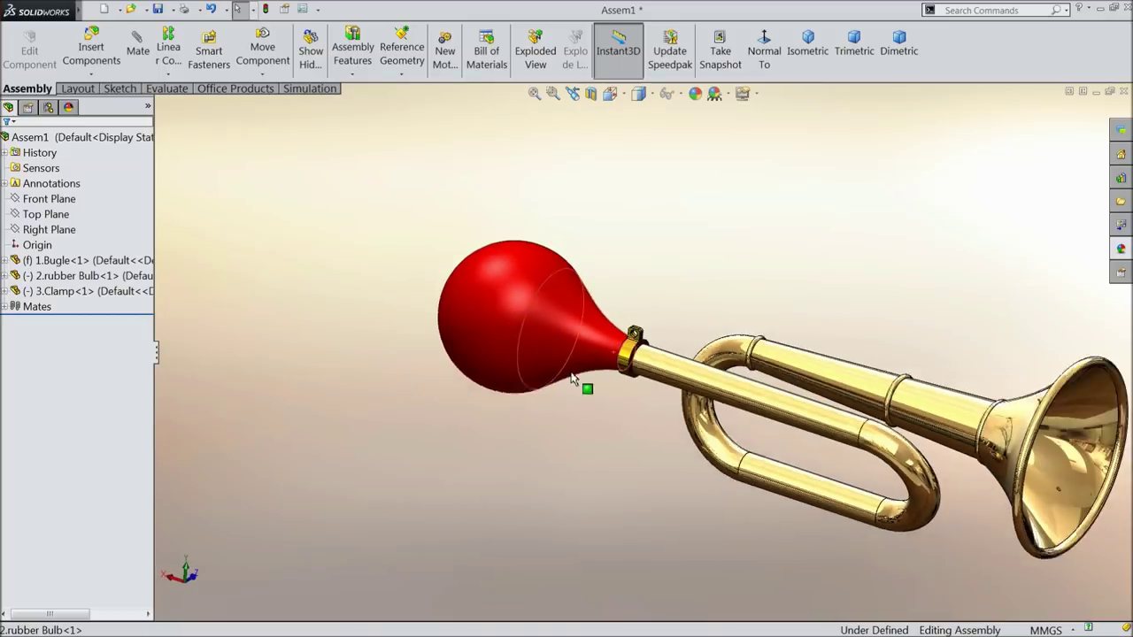
scroll(948, 443, down, 6)
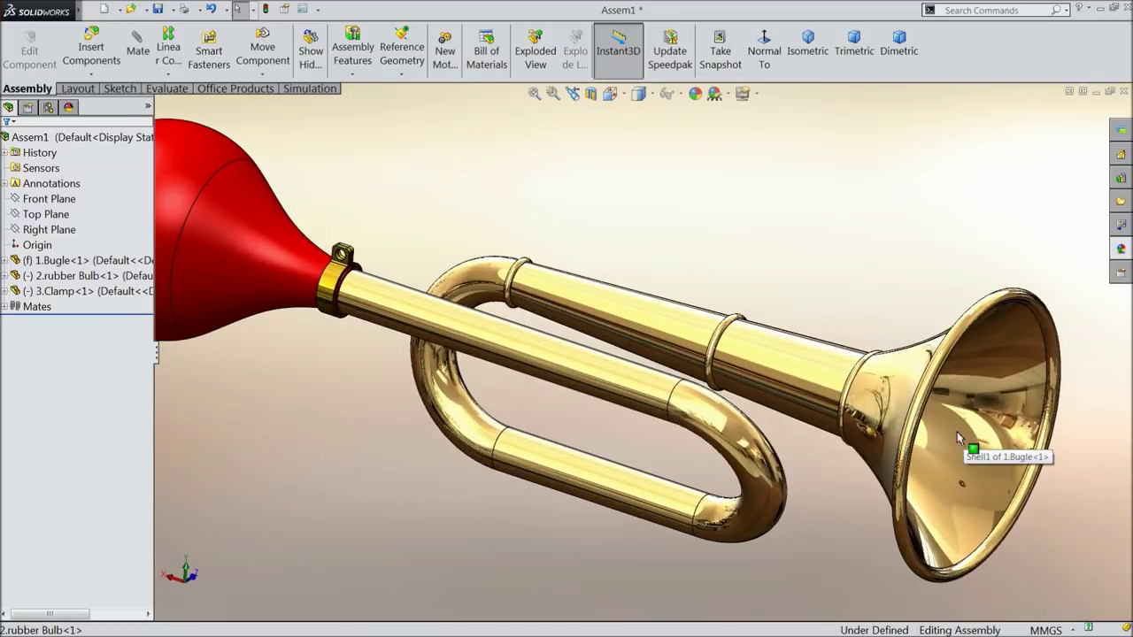
scroll(958, 438, up, 2)
middle_drag(683, 404, 626, 384)
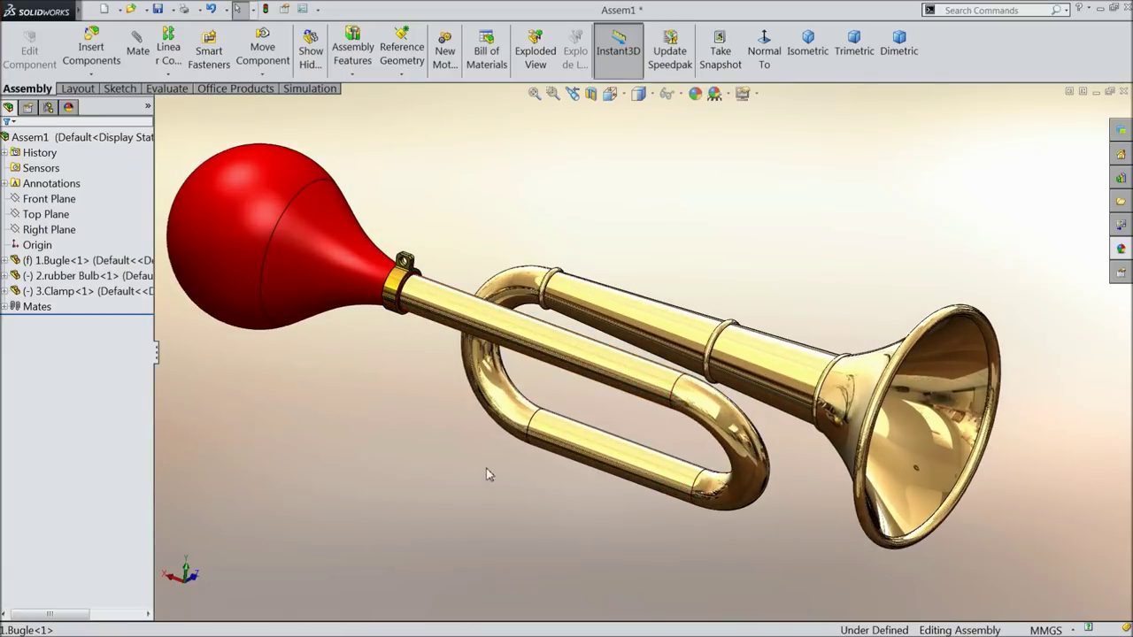
scroll(577, 373, down, 2)
scroll(425, 310, down, 5)
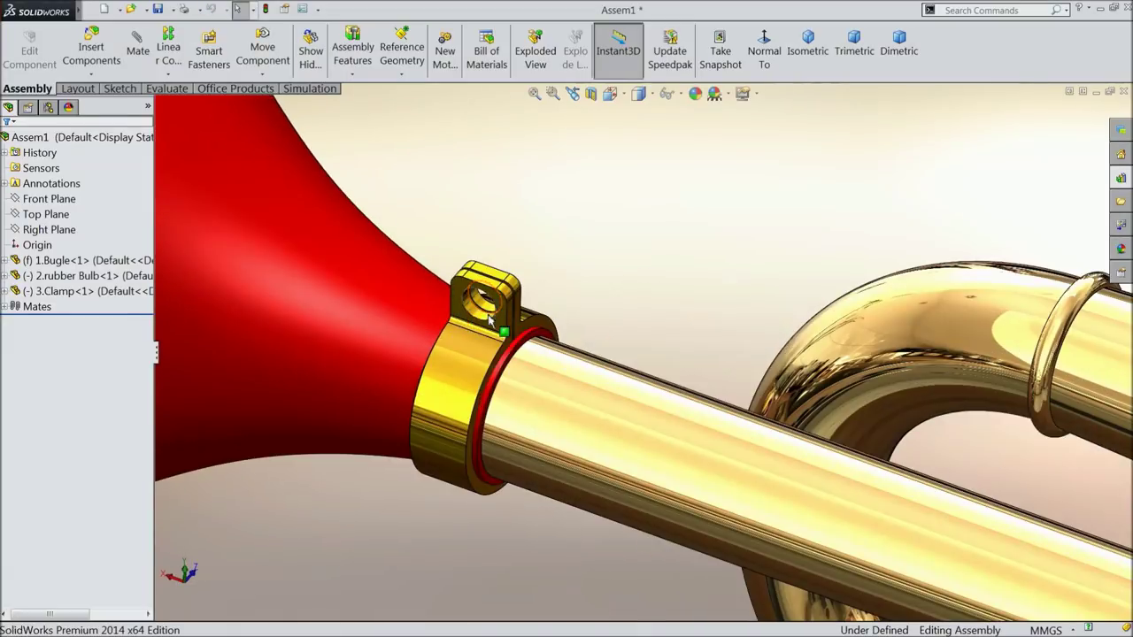
click(1122, 179)
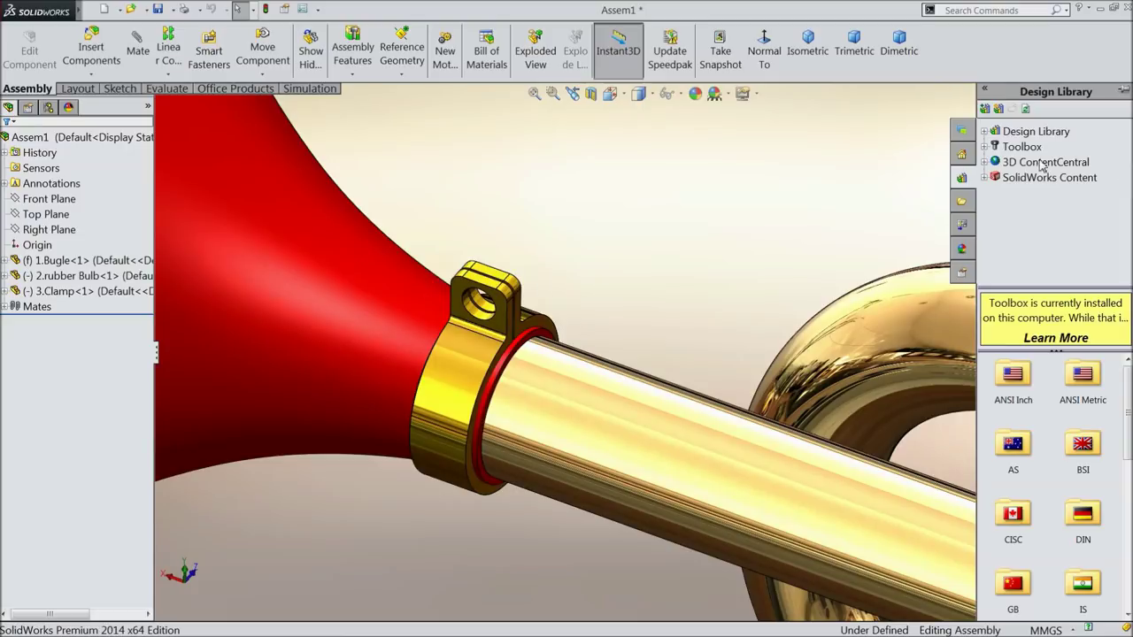
Drag a Pan Cross Head ANSI B18.6.7M screw from Toolbox ANSI Metric Machine Screws onto the clamp lug hole.
double_click(1083, 376)
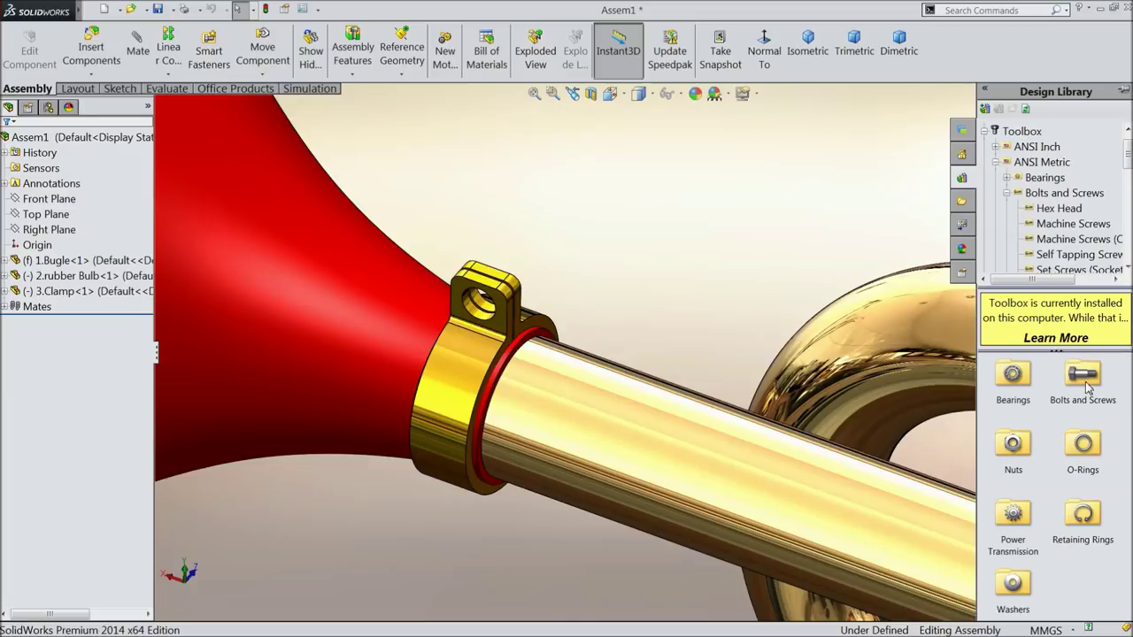
double_click(1081, 378)
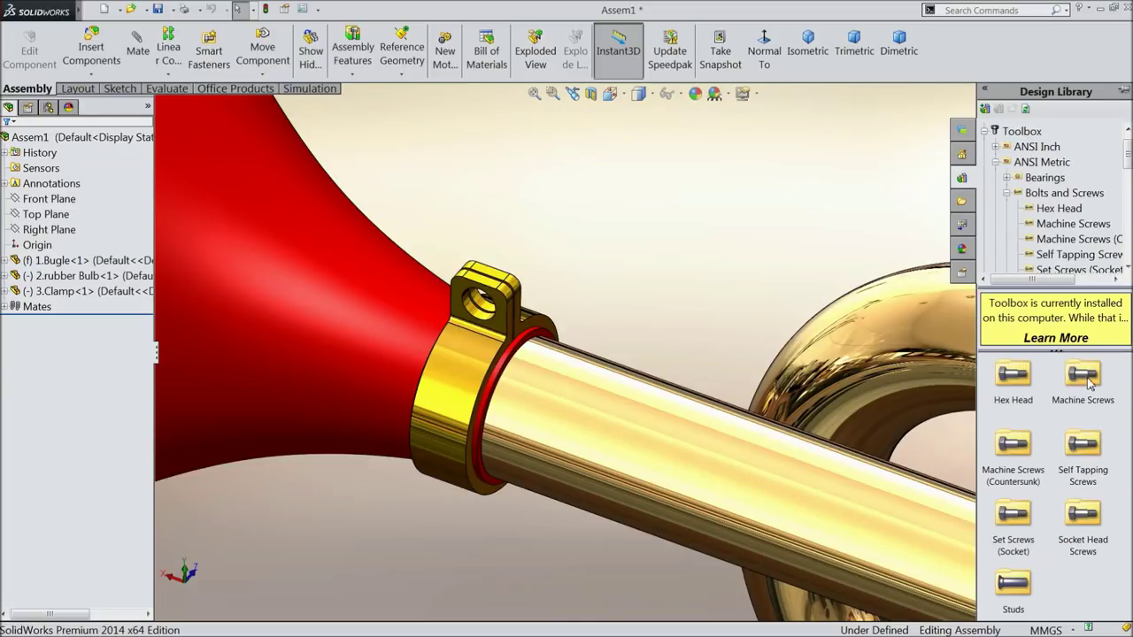
double_click(1087, 380)
mouse_move(1085, 379)
mouse_down()
mouse_move(850, 345)
mouse_move(505, 372)
mouse_move(485, 306)
mouse_move(1045, 471)
mouse_up()
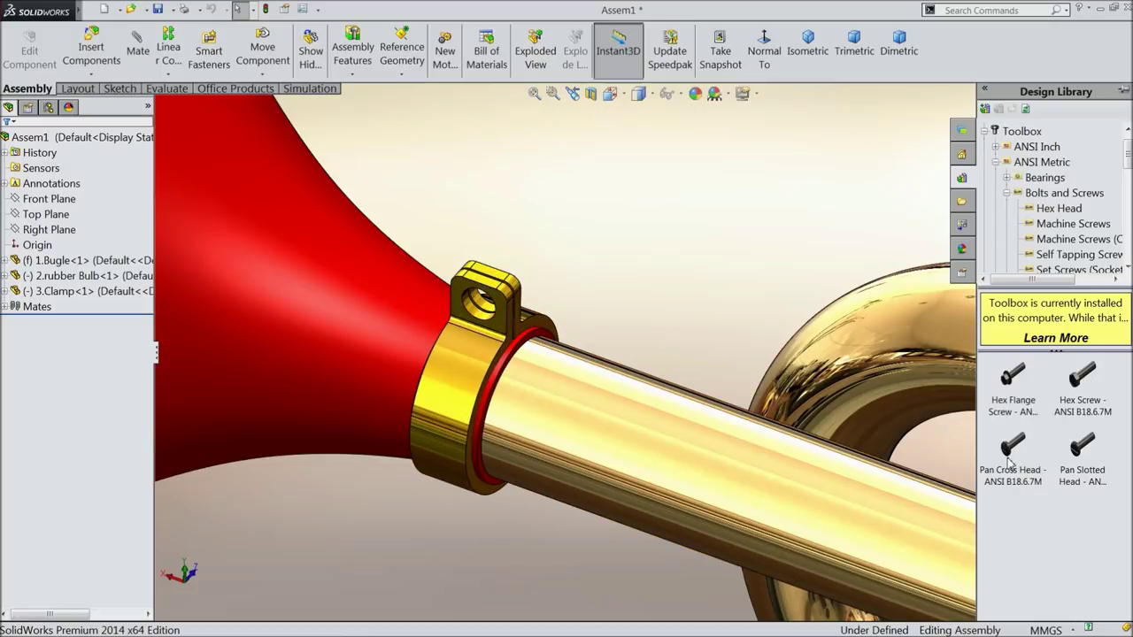
scroll(496, 358, down, 3)
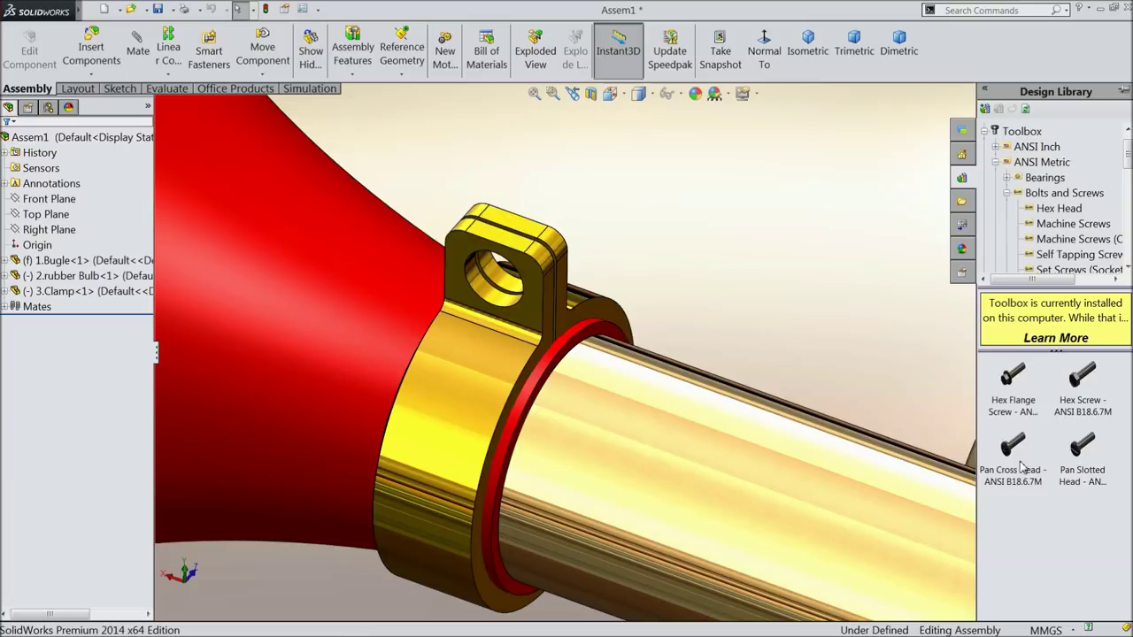
drag(1015, 472, 620, 375)
drag(511, 316, 495, 302)
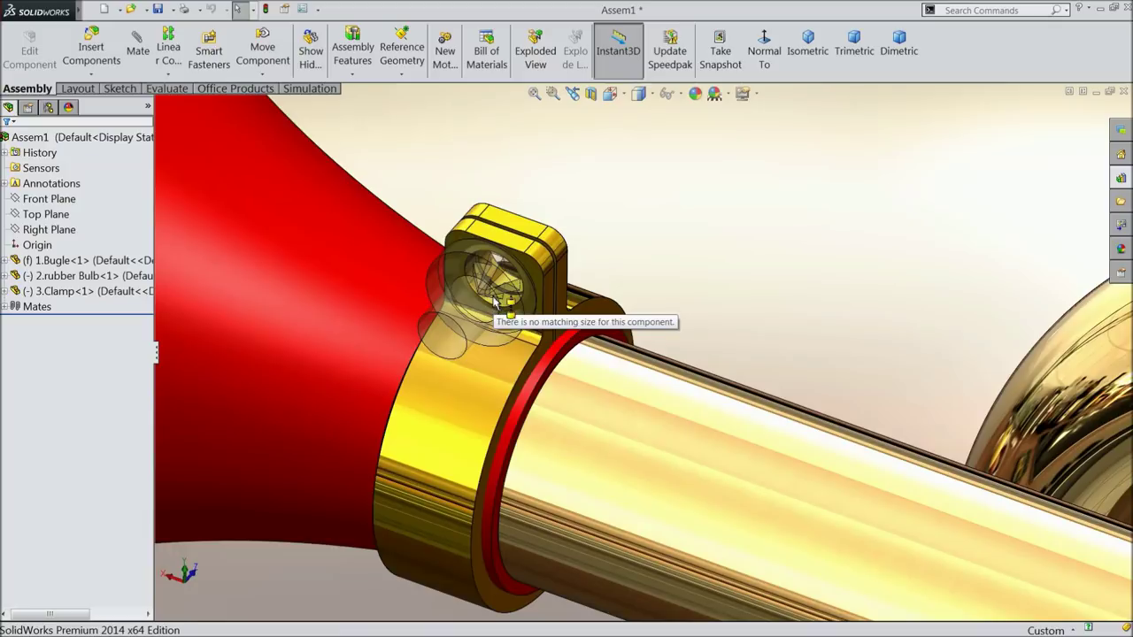
drag(507, 282, 485, 315)
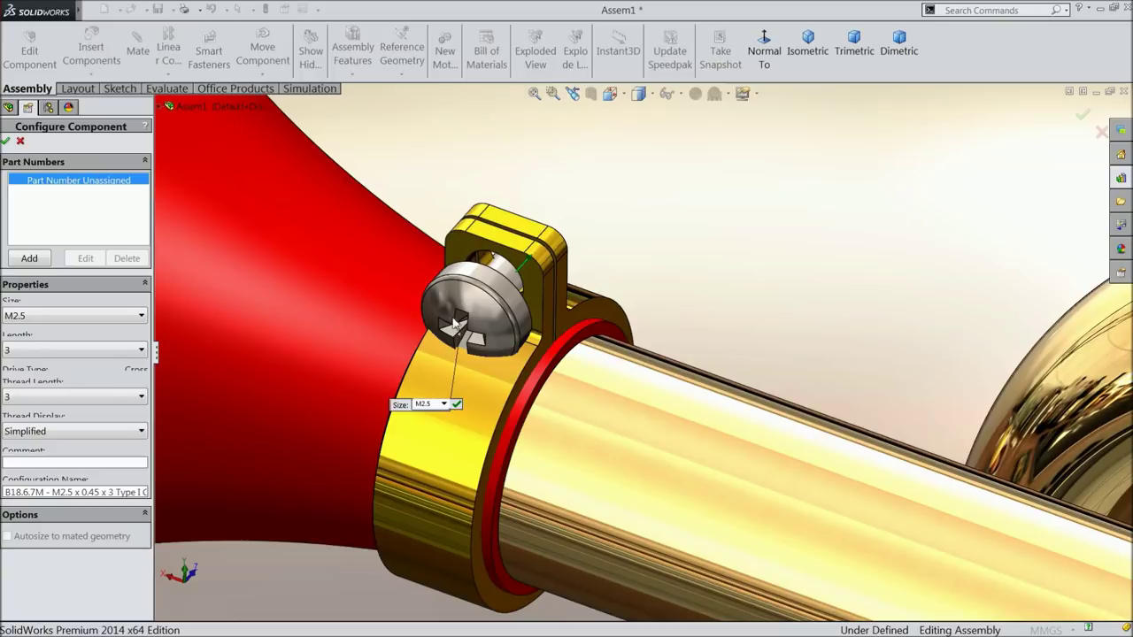
Configure the screw as M2.5, length 3, thread length 3 with Schematic thread display, and insert it.
click(26, 320)
click(27, 357)
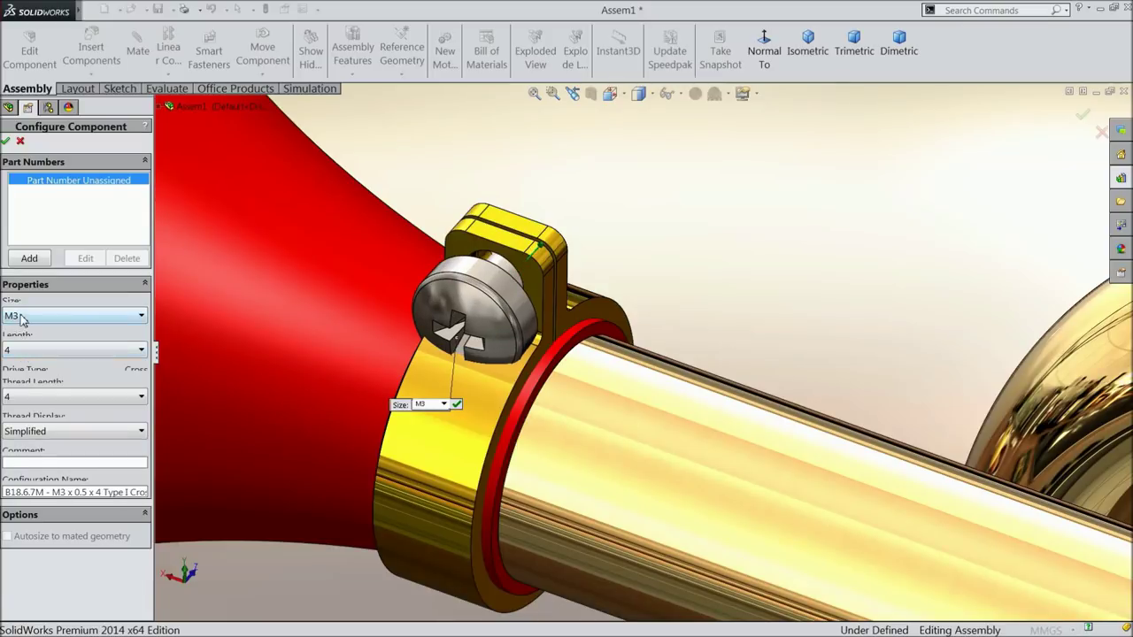
click(22, 320)
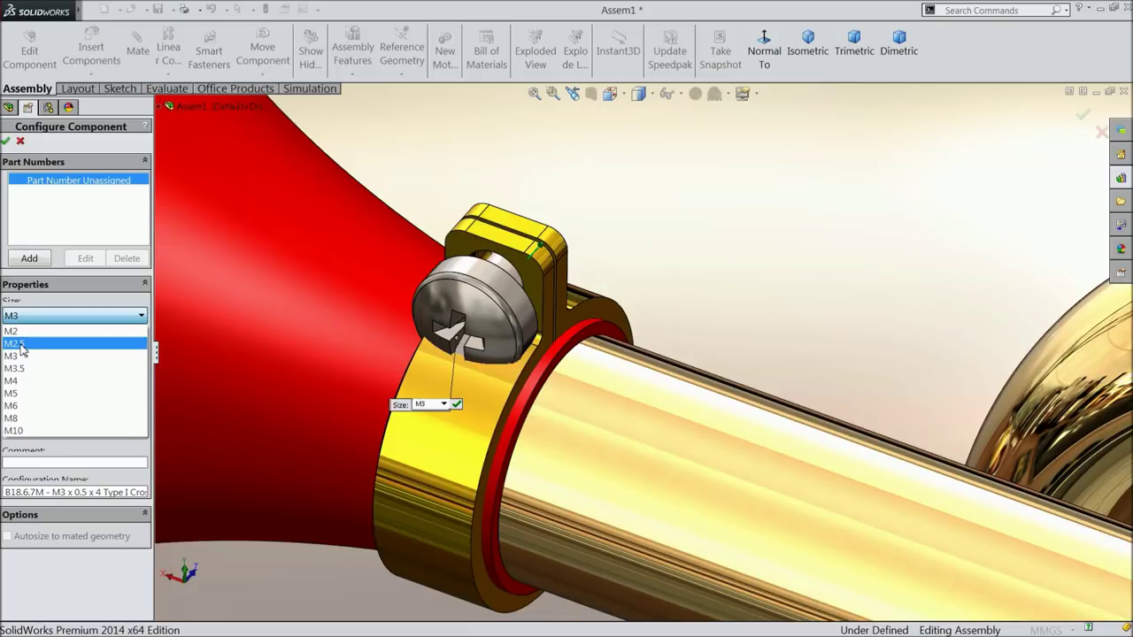
click(23, 344)
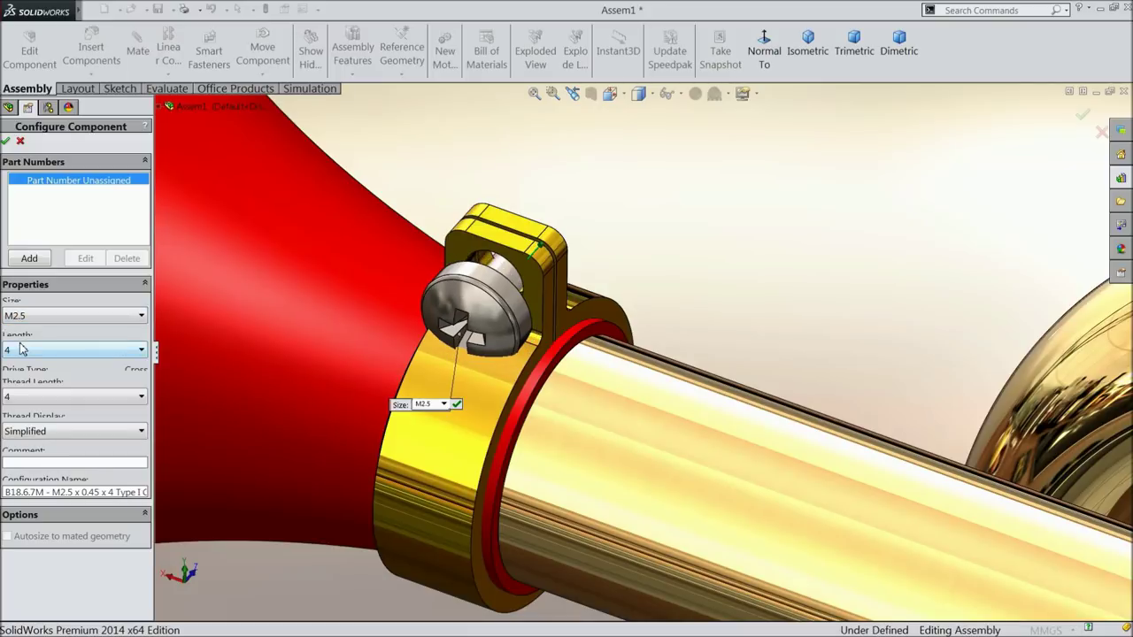
click(23, 355)
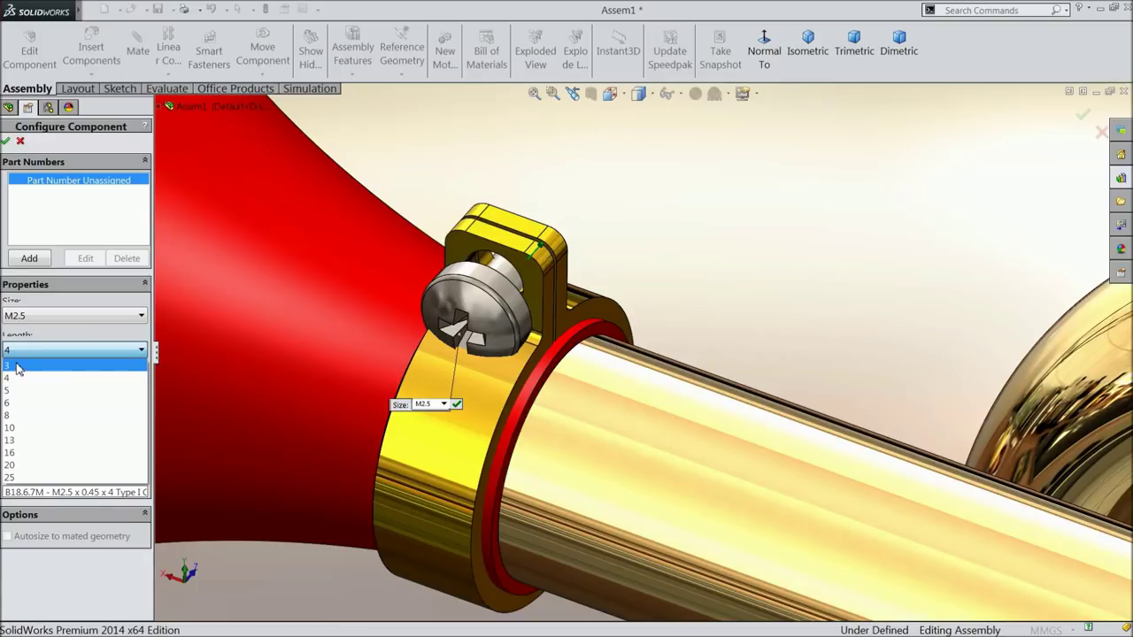
click(18, 367)
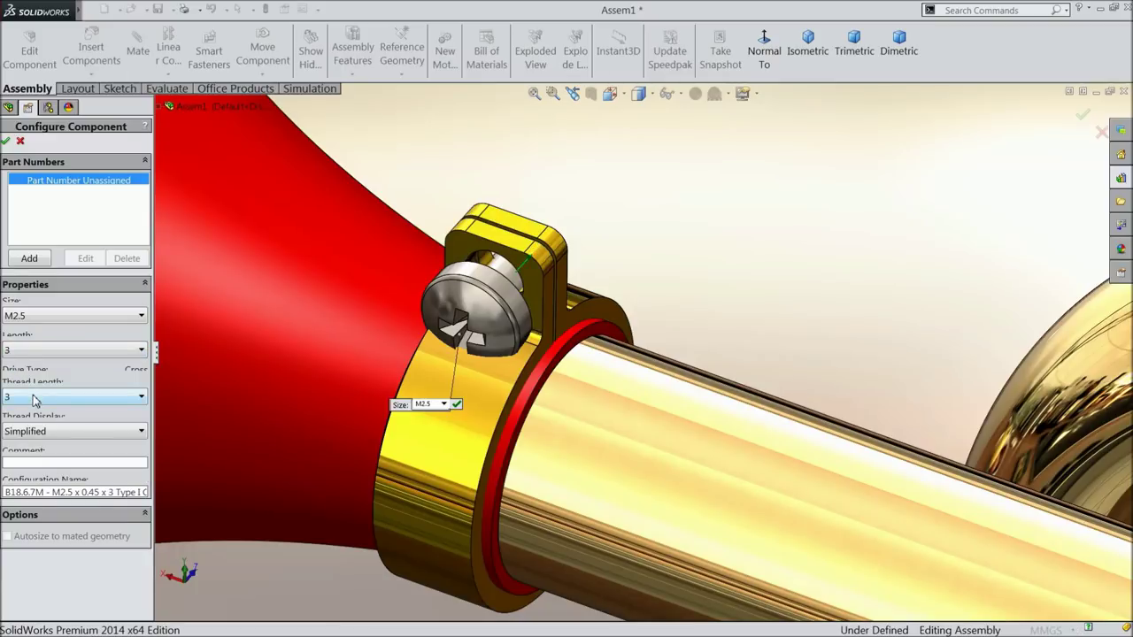
click(34, 400)
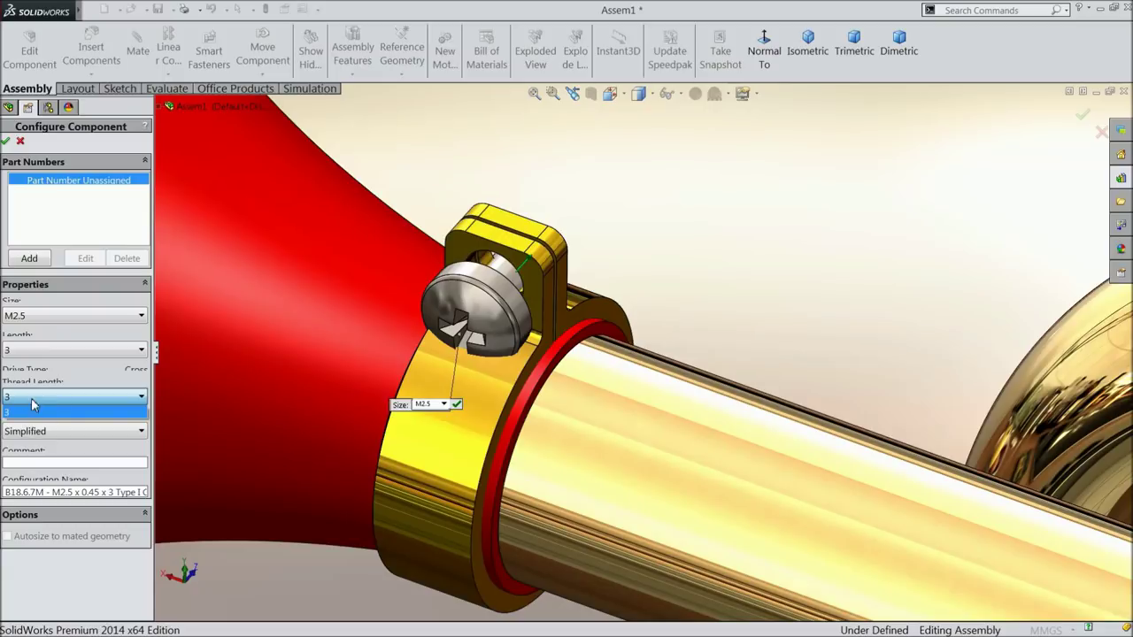
click(32, 407)
click(44, 431)
click(45, 471)
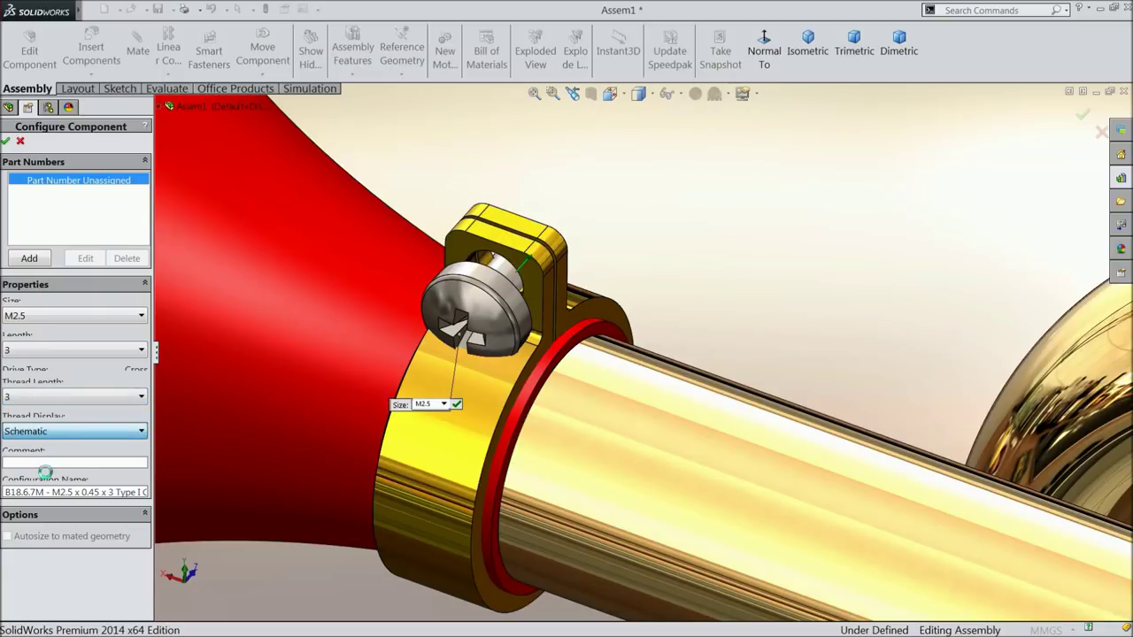
middle_drag(308, 348, 425, 326)
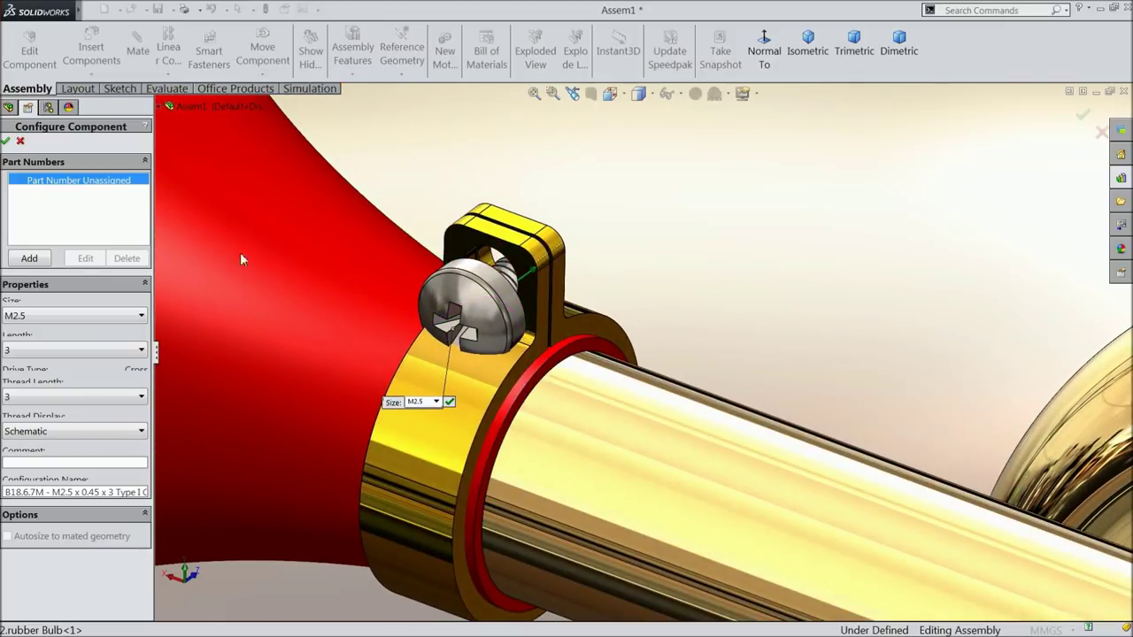
click(6, 143)
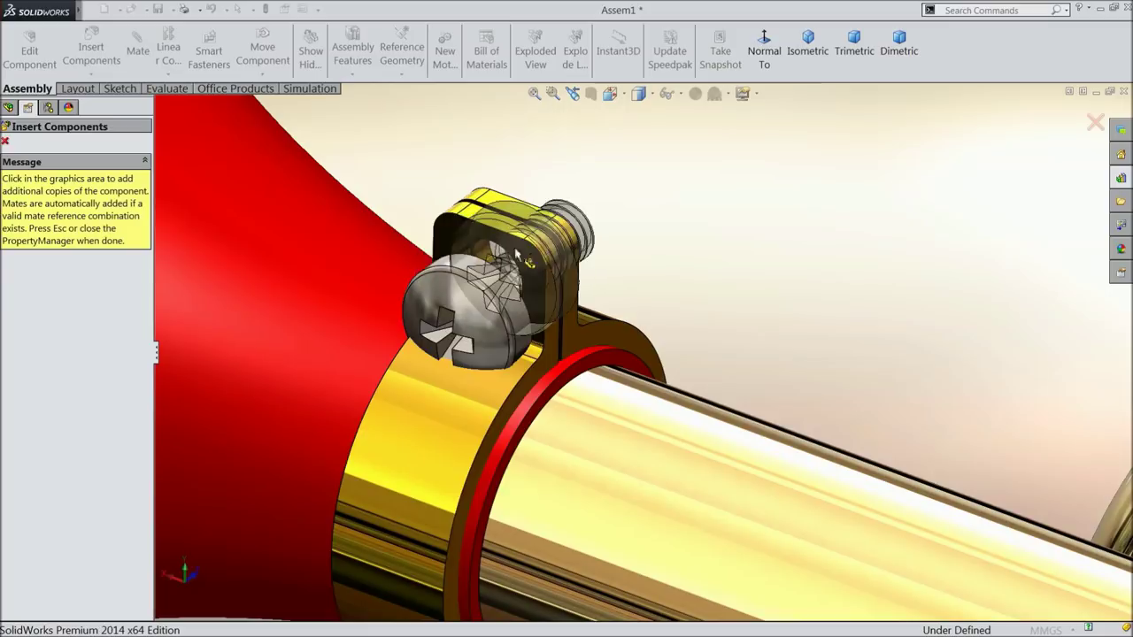
Add a Concentric mate between the pan-head screw and the clamp lug hole.
click(4, 143)
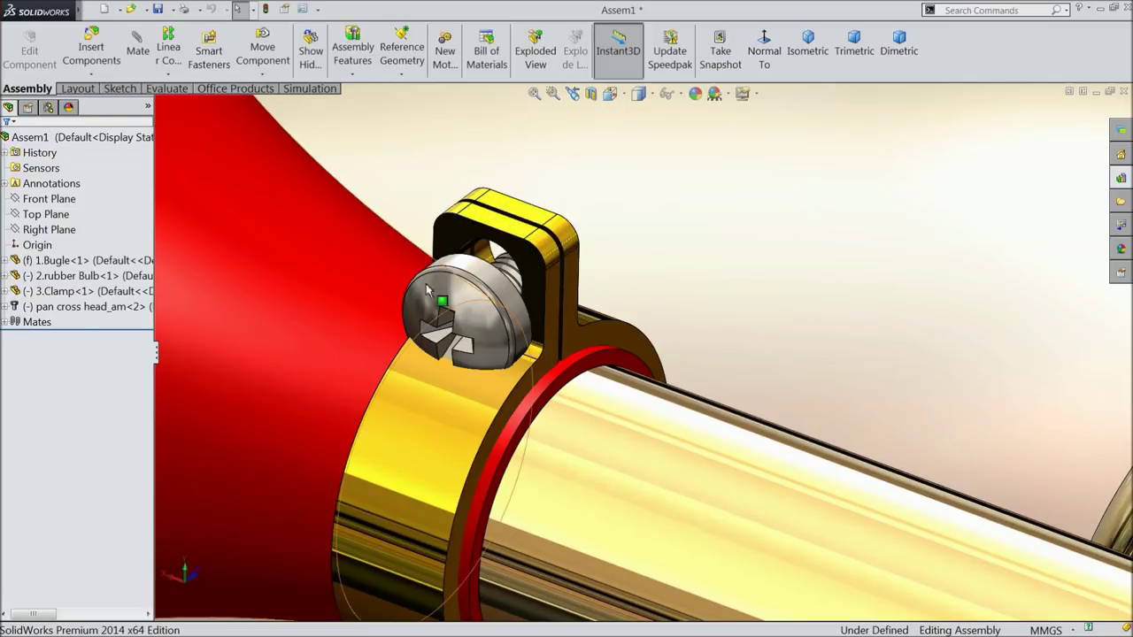
scroll(496, 301, down, 3)
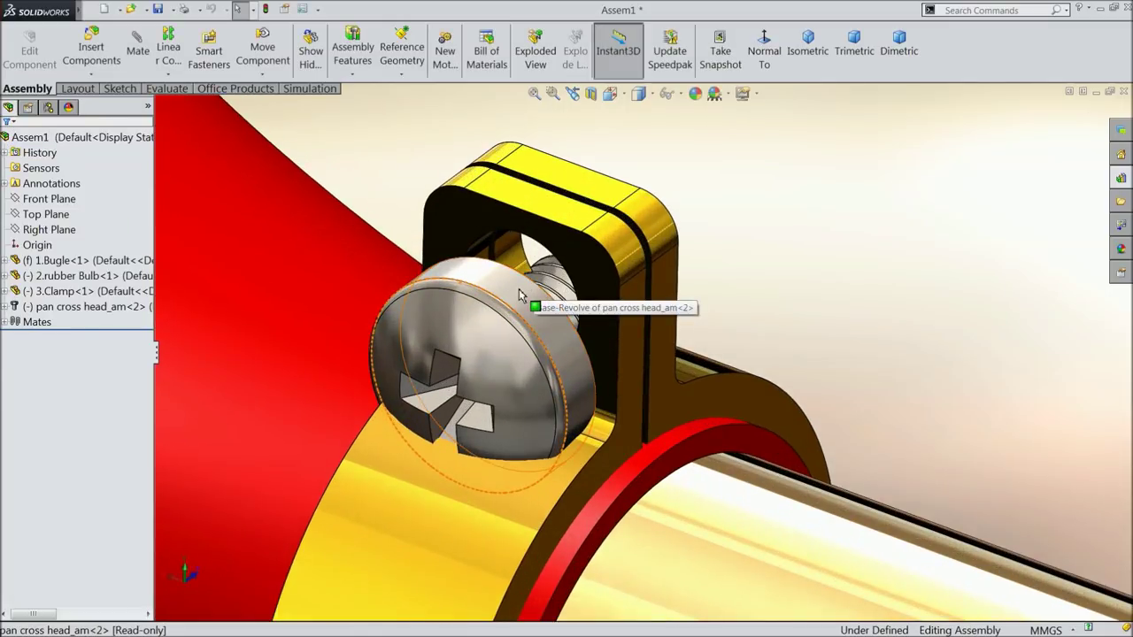
click(520, 295)
click(137, 51)
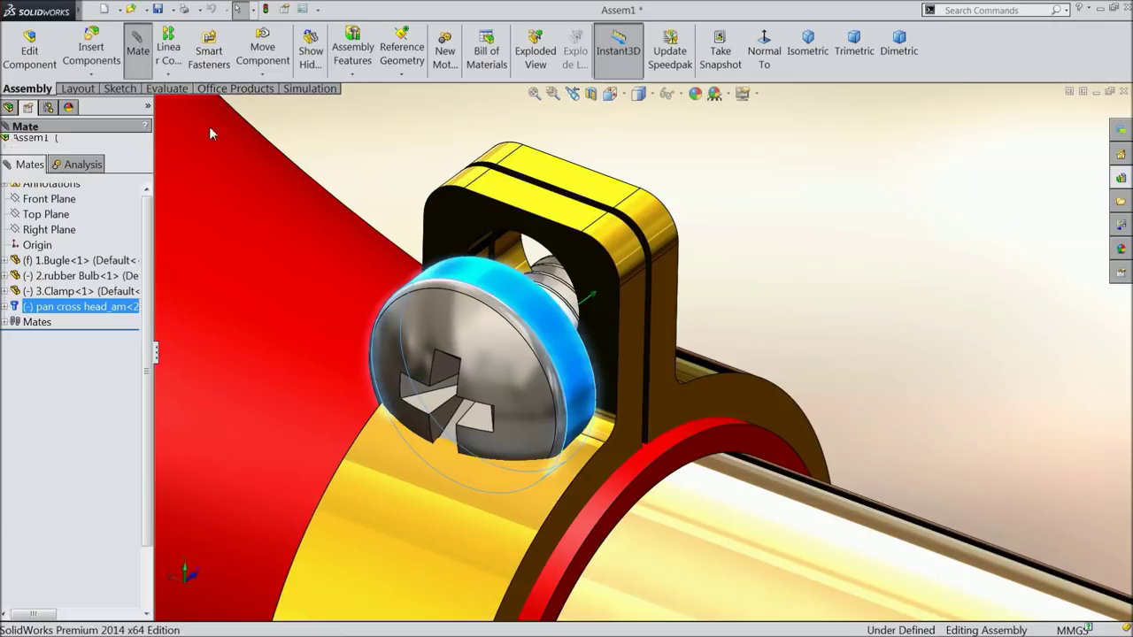
click(514, 259)
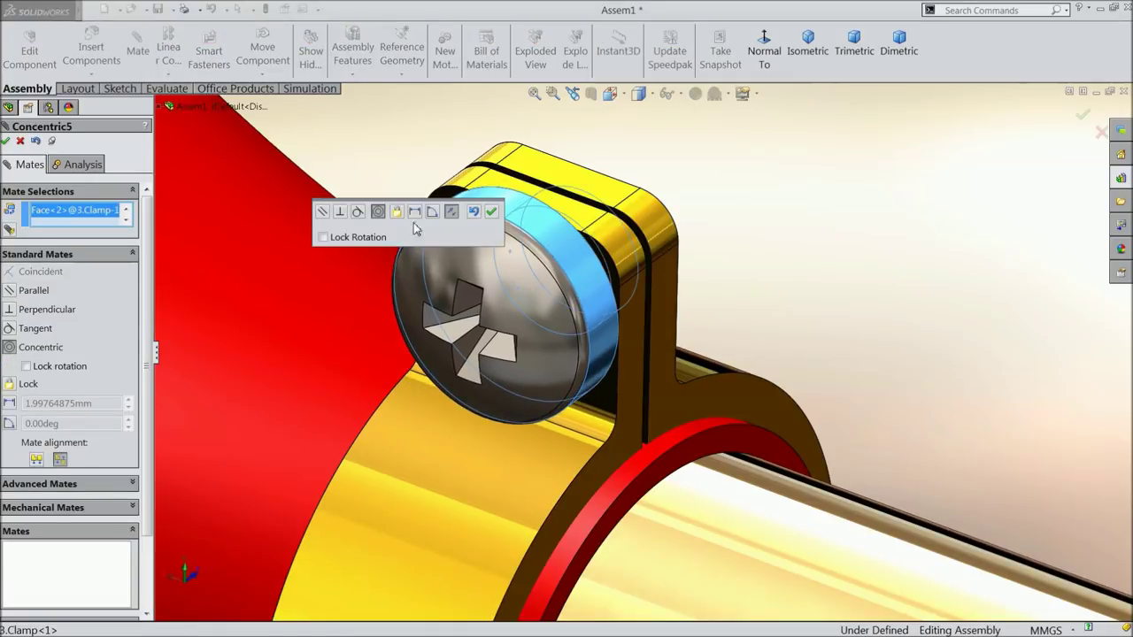
click(491, 211)
Orbit around the horn to inspect the seated screw from the lug's other side.
middle_drag(492, 212, 708, 331)
scroll(709, 331, down, 3)
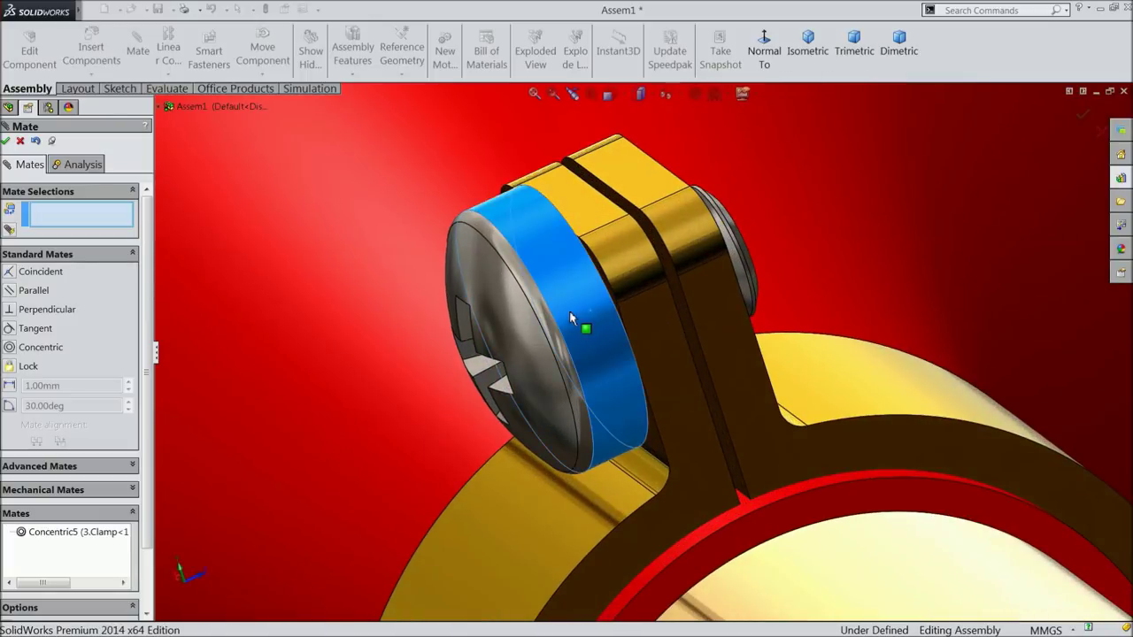
middle_drag(597, 364, 681, 337)
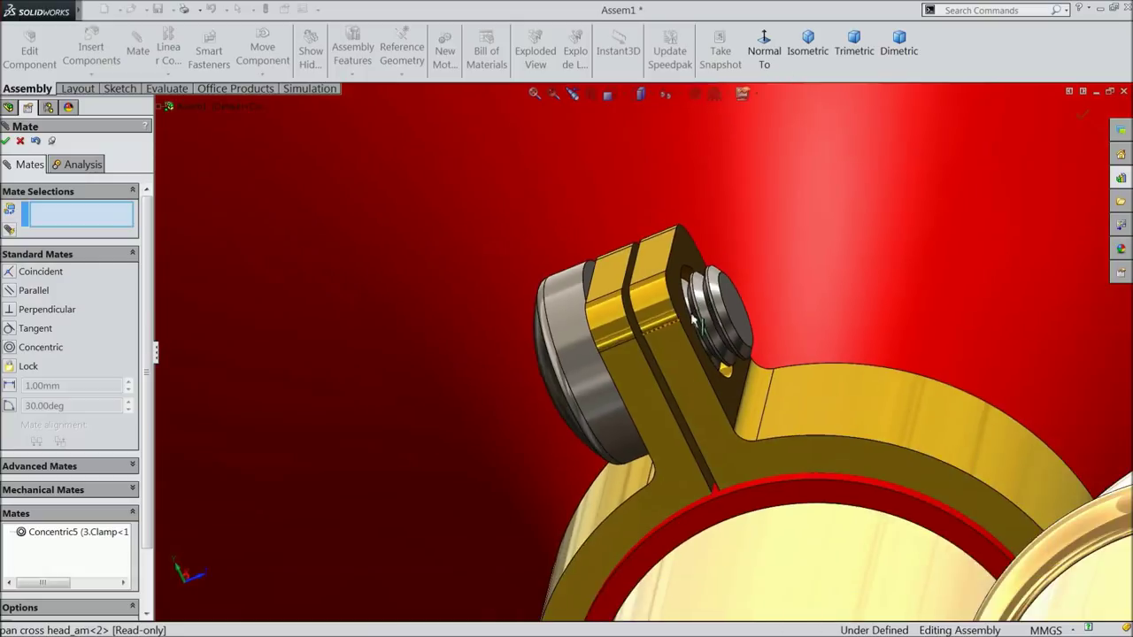
scroll(665, 376, up, 5)
middle_drag(666, 376, 756, 346)
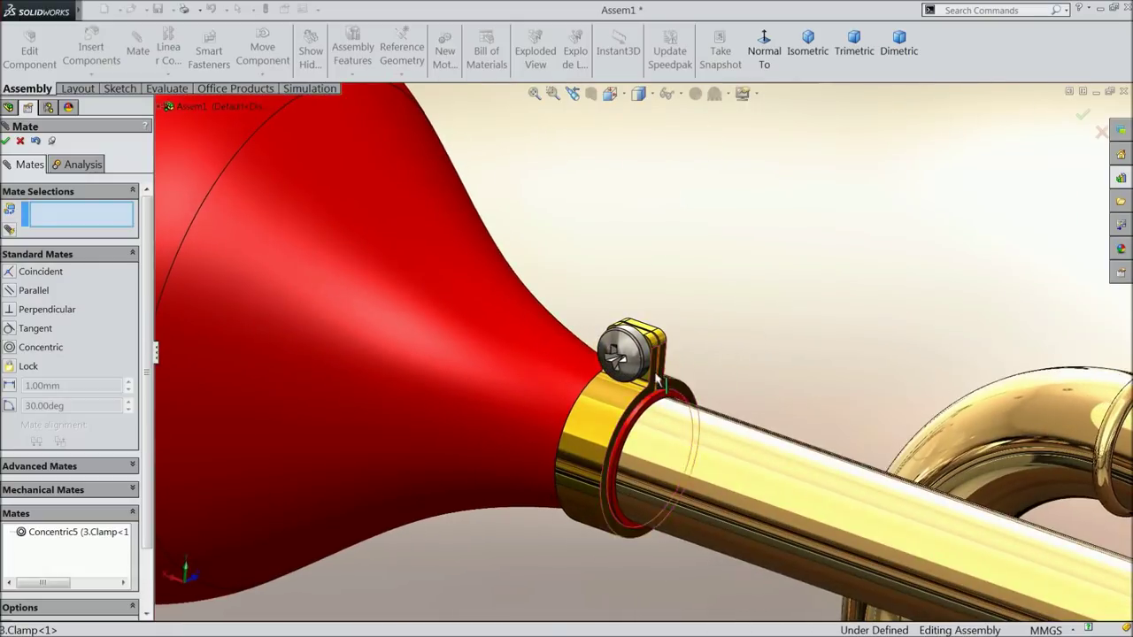
scroll(670, 387, up, 5)
scroll(876, 450, down, 3)
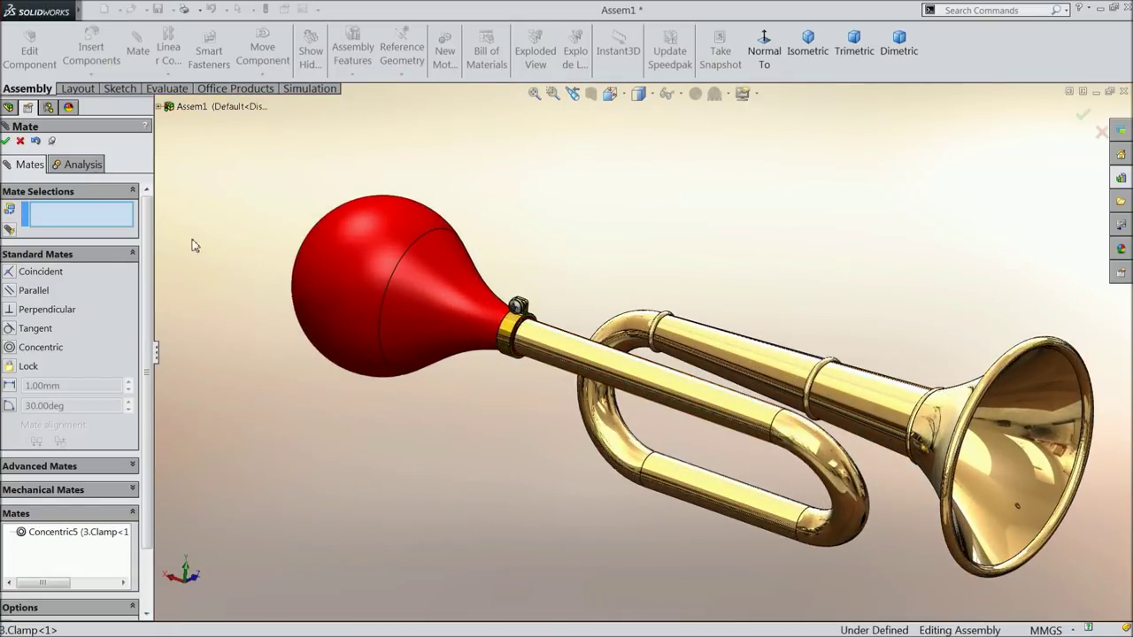
Close the Mate manager and rotate the horn to inspect the finished assembly.
click(5, 141)
scroll(889, 451, down, 2)
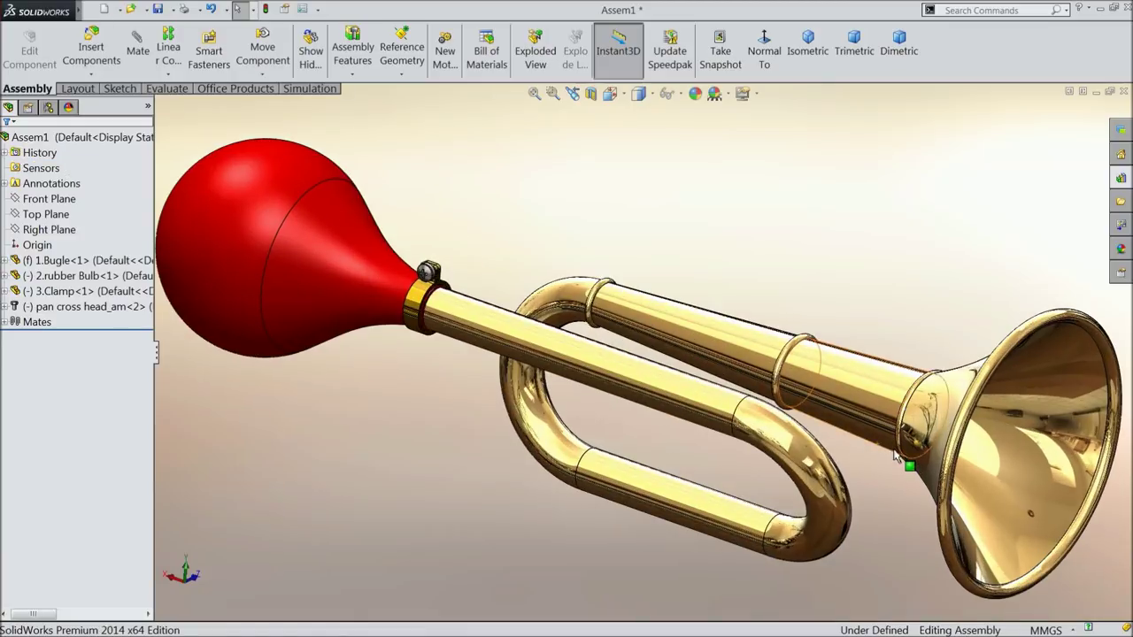
scroll(779, 436, up, 2)
middle_drag(696, 385, 634, 372)
Save the assembly as Assem1.SLDASM without rebuilding.
click(158, 9)
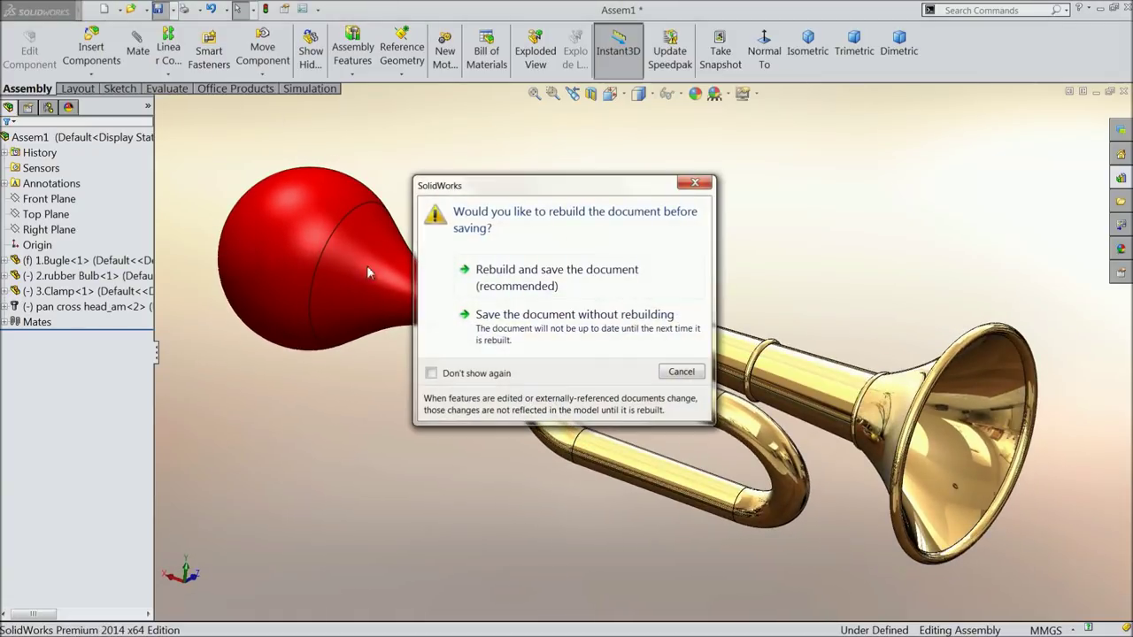
click(531, 337)
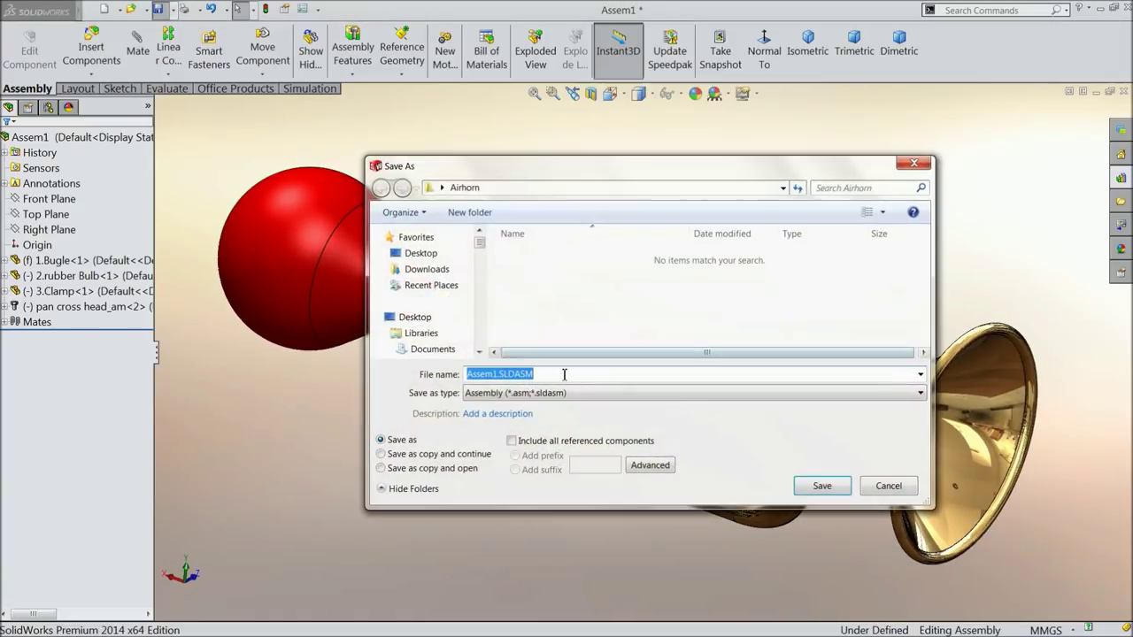
click(821, 487)
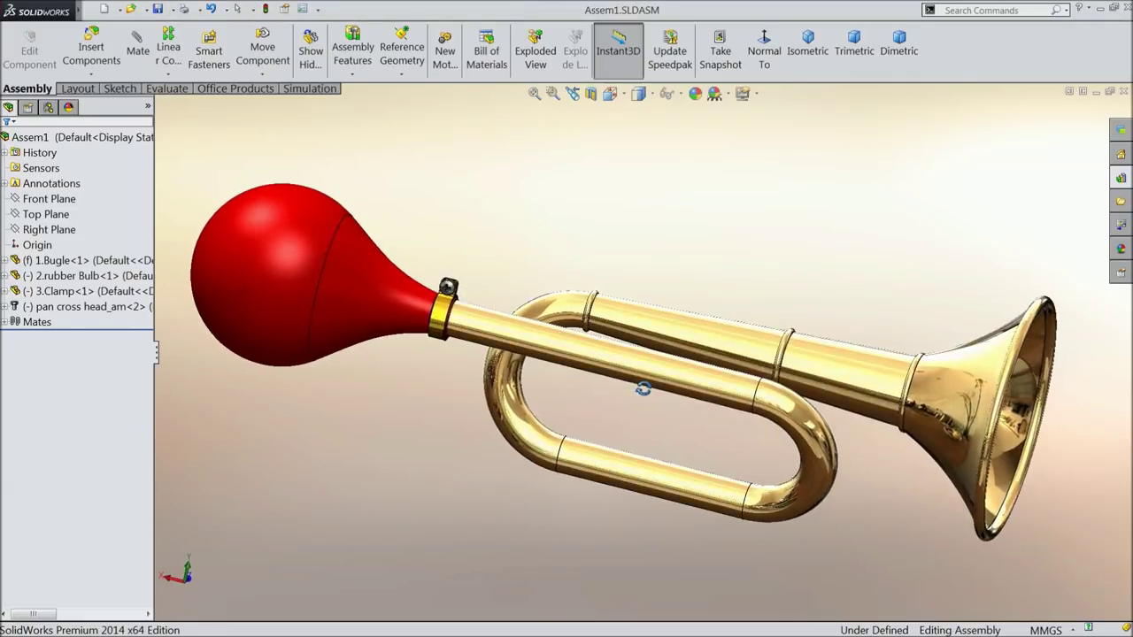
scroll(674, 400, down, 2)
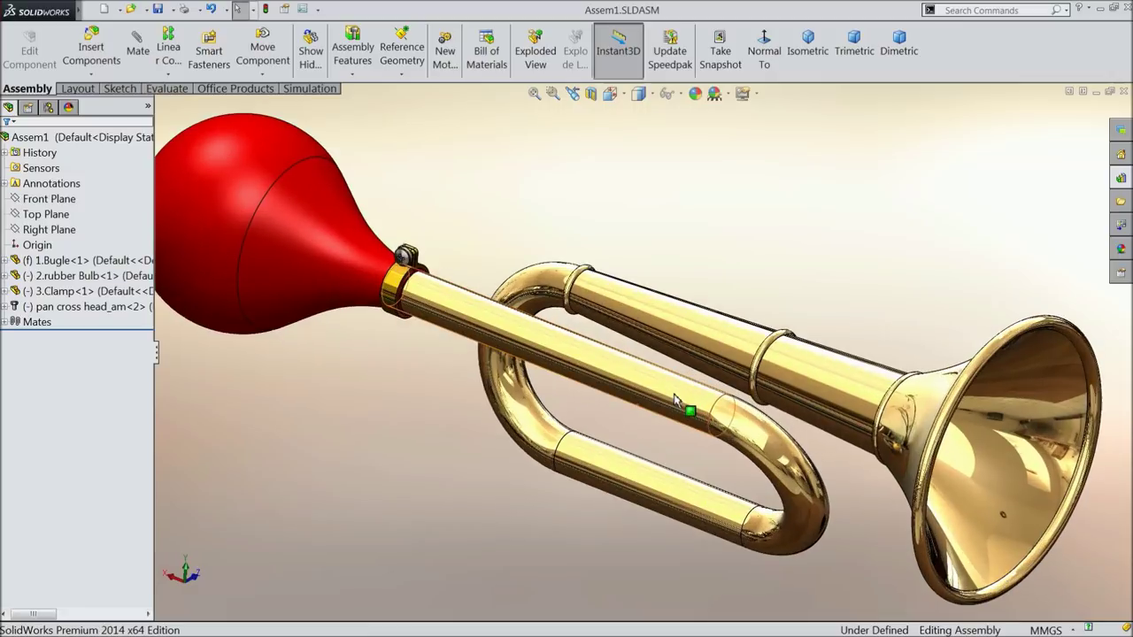